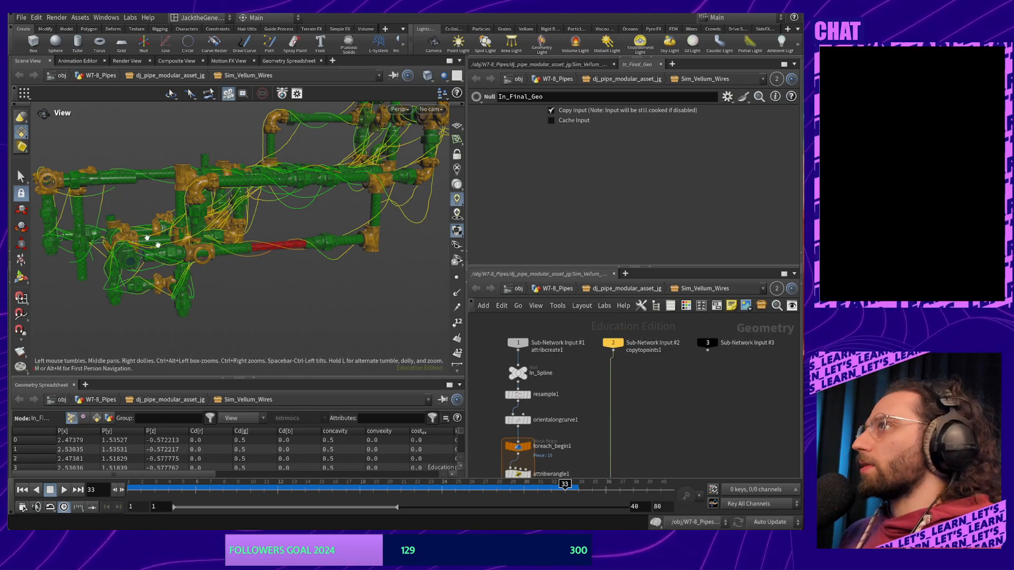
Orbit around the pipe assembly, turn on the reference grid, and review the vellum solver nodes
drag(273, 263, 239, 272)
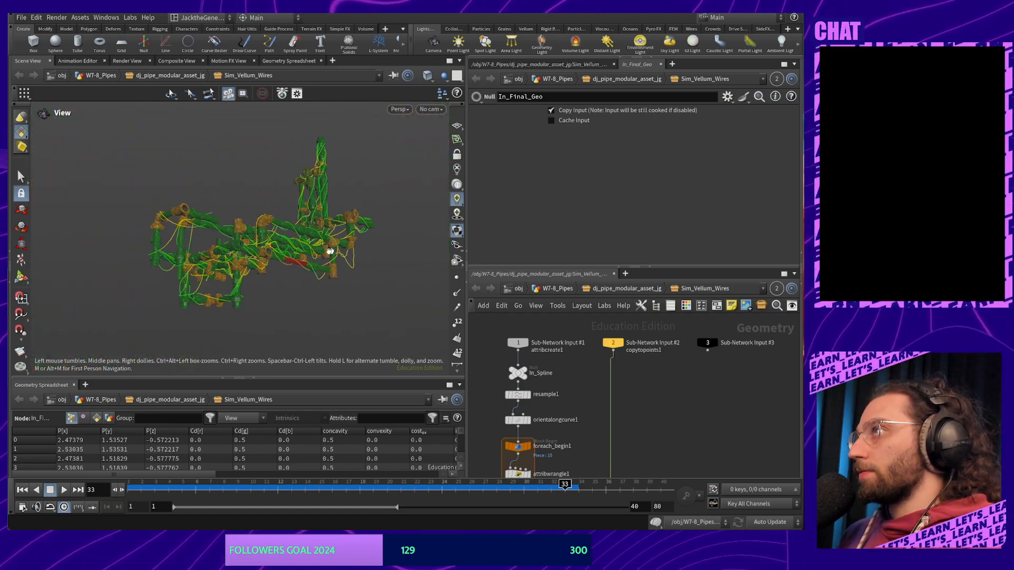
drag(300, 288, 327, 259)
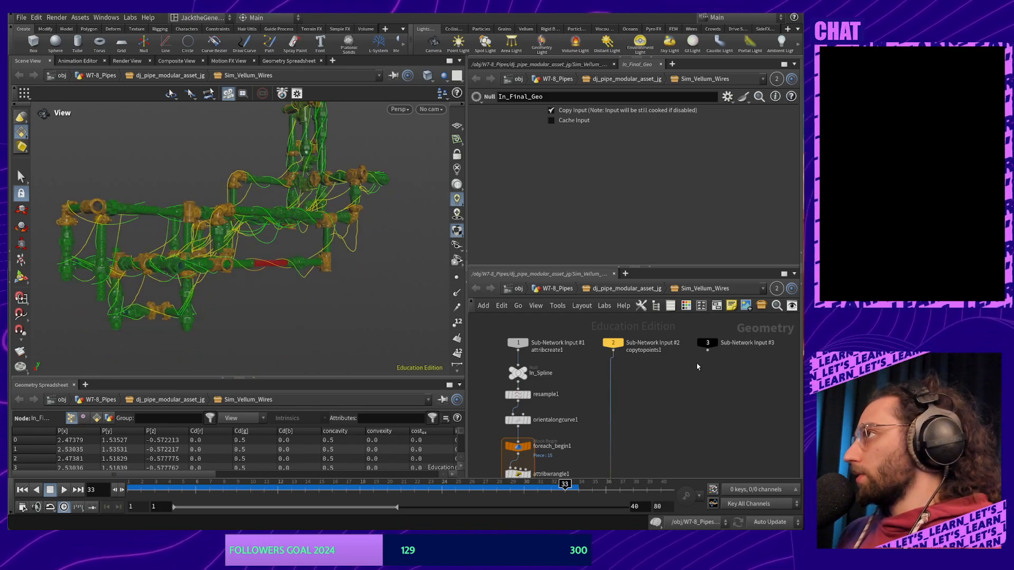
middle_drag(690, 410, 695, 274)
middle_drag(685, 453, 683, 387)
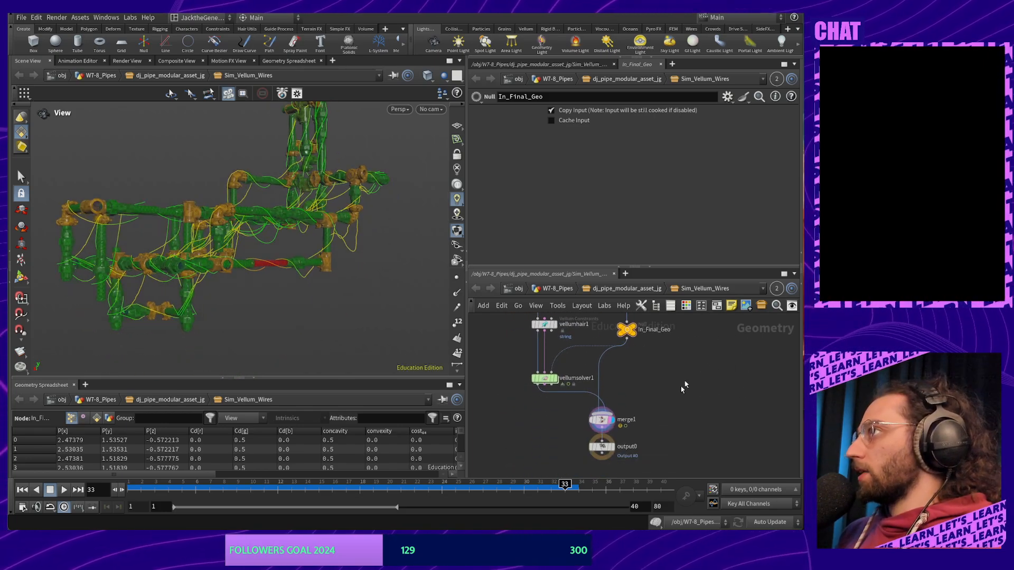
middle_drag(250, 288, 287, 249)
drag(287, 249, 335, 288)
click(456, 126)
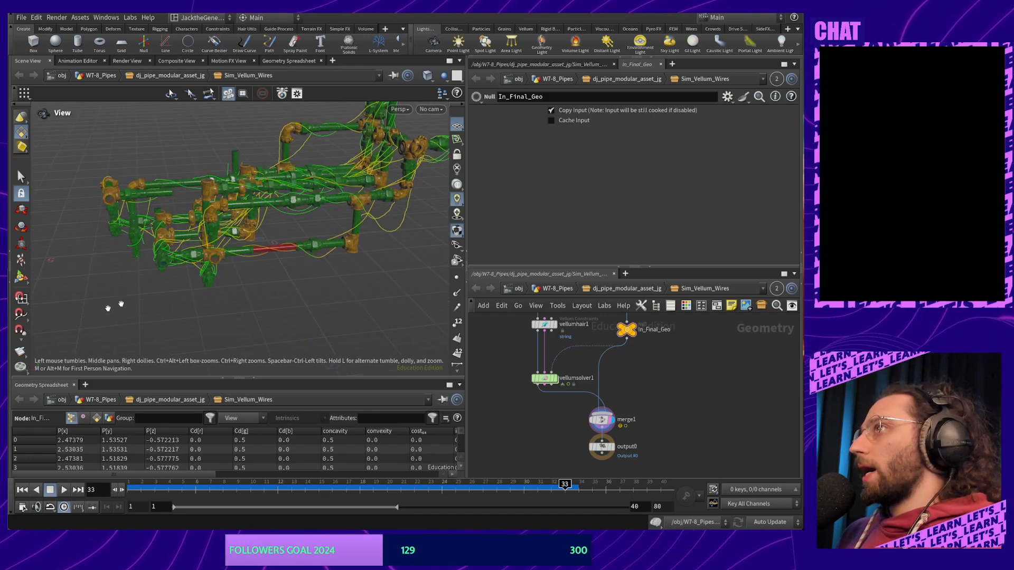
drag(111, 307, 206, 262)
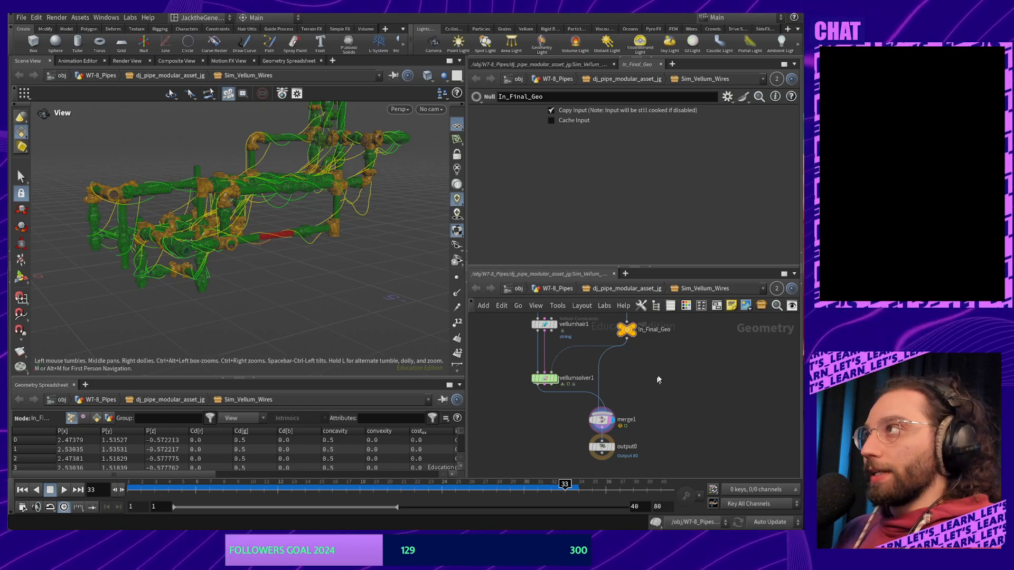
middle_drag(731, 352, 697, 387)
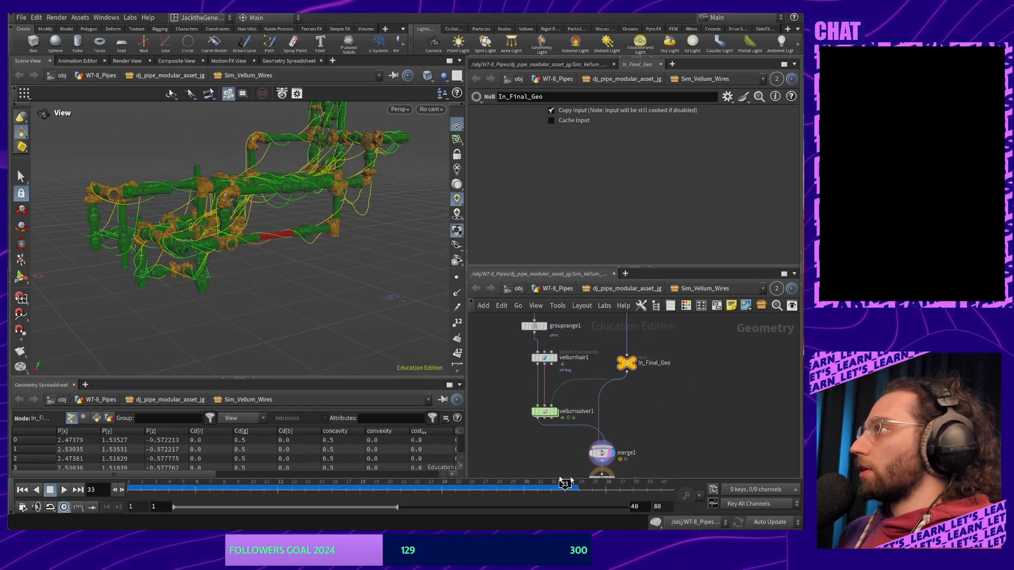
middle_drag(703, 351, 684, 496)
mouse_move(684, 324)
middle_down()
mouse_move(691, 457)
mouse_move(686, 385)
middle_up()
Go up to the dj_pipe_modular_asset_jg network and select Sim_Vellum_Wires to show its parameters
click(615, 289)
scroll(685, 385, up, 3)
scroll(685, 385, up, 6)
middle_drag(545, 459, 722, 395)
middle_drag(576, 435, 707, 353)
click(619, 371)
middle_drag(681, 385, 641, 394)
mouse_move(578, 366)
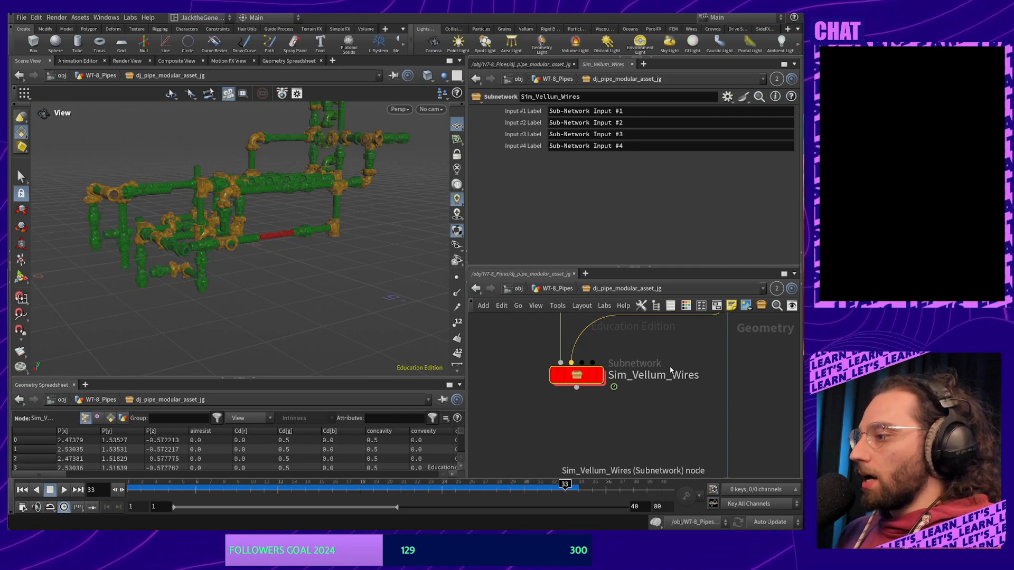
Go up to W7-8_Pipes and move the pipe asset node directly below transform1
click(475, 290)
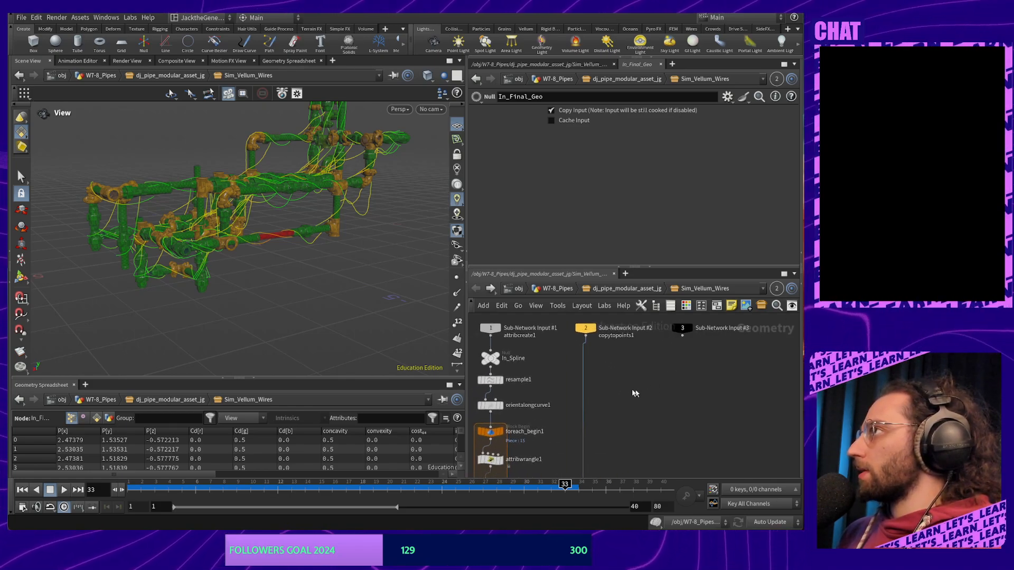
key(u)
key(u)
scroll(657, 427, up, 3)
middle_drag(658, 426, 643, 390)
middle_drag(701, 356, 699, 373)
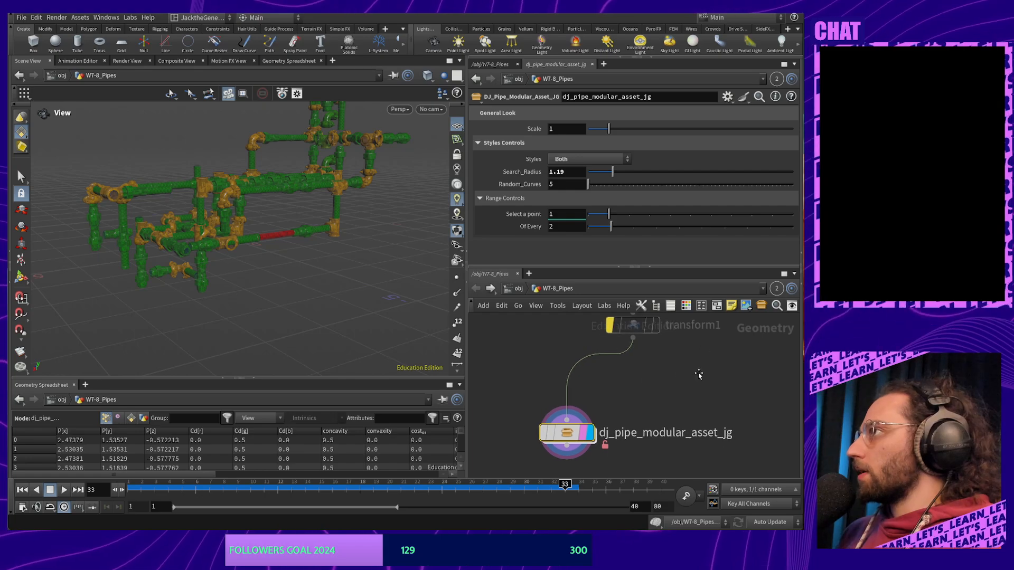
drag(568, 435, 632, 428)
Frame curve1, transform1 and the asset, then open dj_pipe_modular_asset_jg's right-click menu
middle_drag(716, 374, 669, 435)
scroll(670, 435, down, 1)
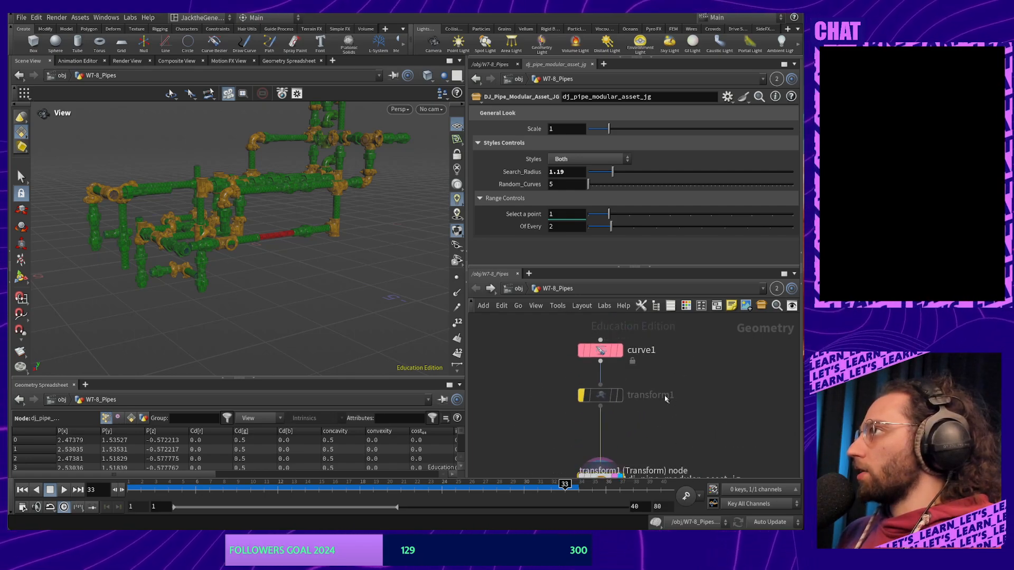
middle_drag(667, 398, 658, 376)
scroll(655, 378, down, 2)
drag(549, 330, 562, 369)
click(614, 429)
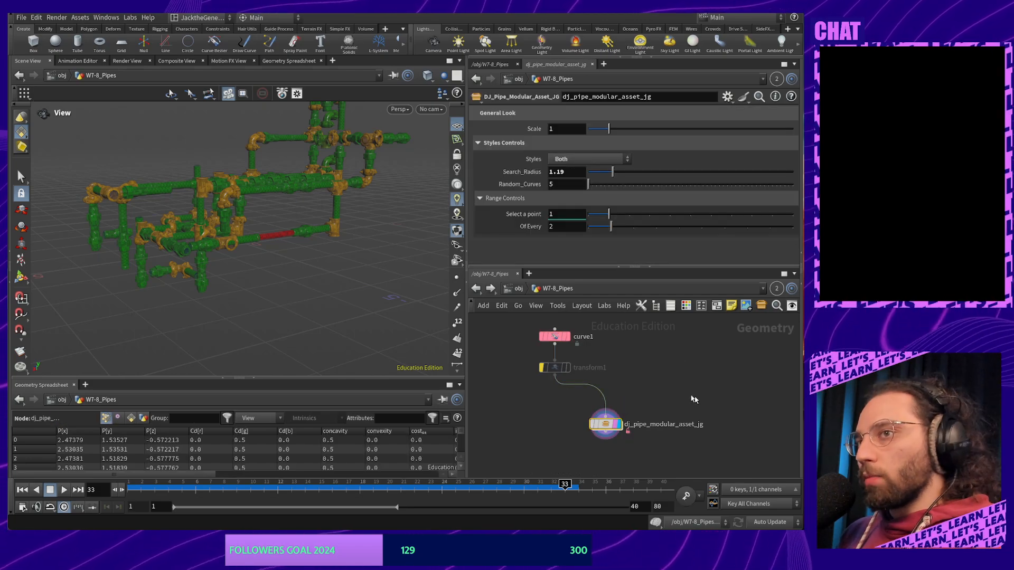
middle_drag(712, 389, 712, 371)
key(Tab)
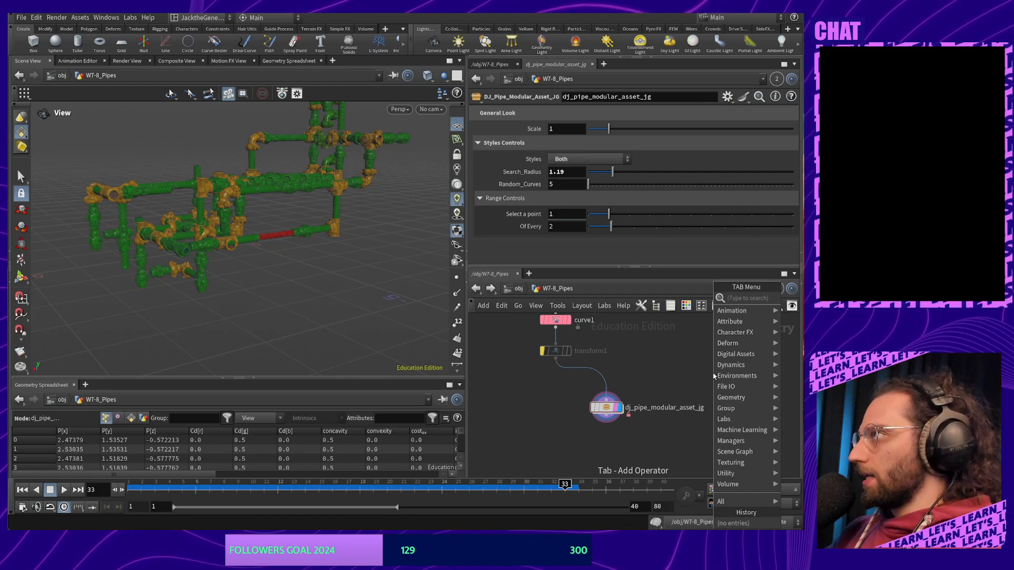
right_click(606, 407)
Open the asset's Type Properties and set Minimum Inputs to 2
click(633, 523)
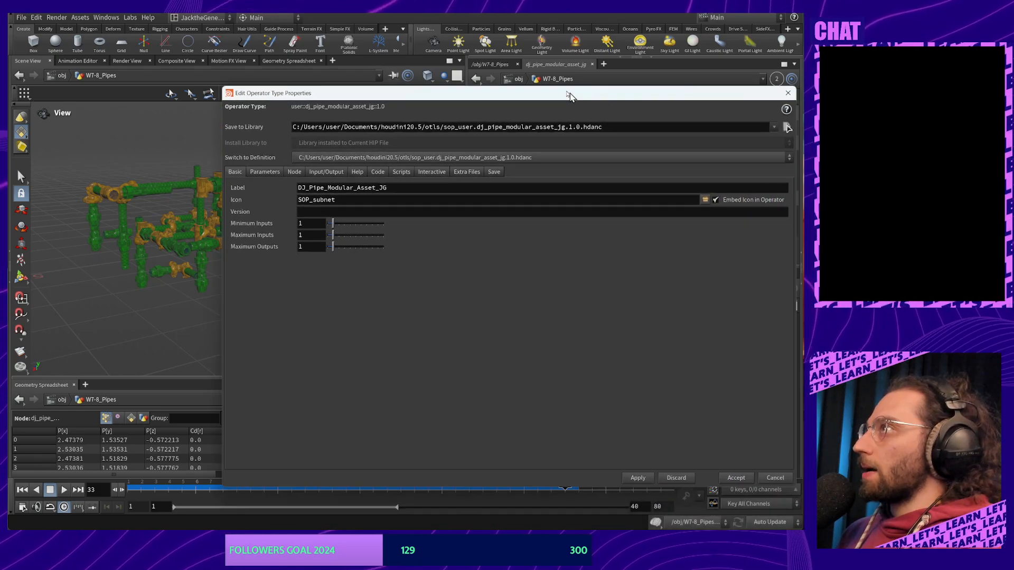
click(311, 163)
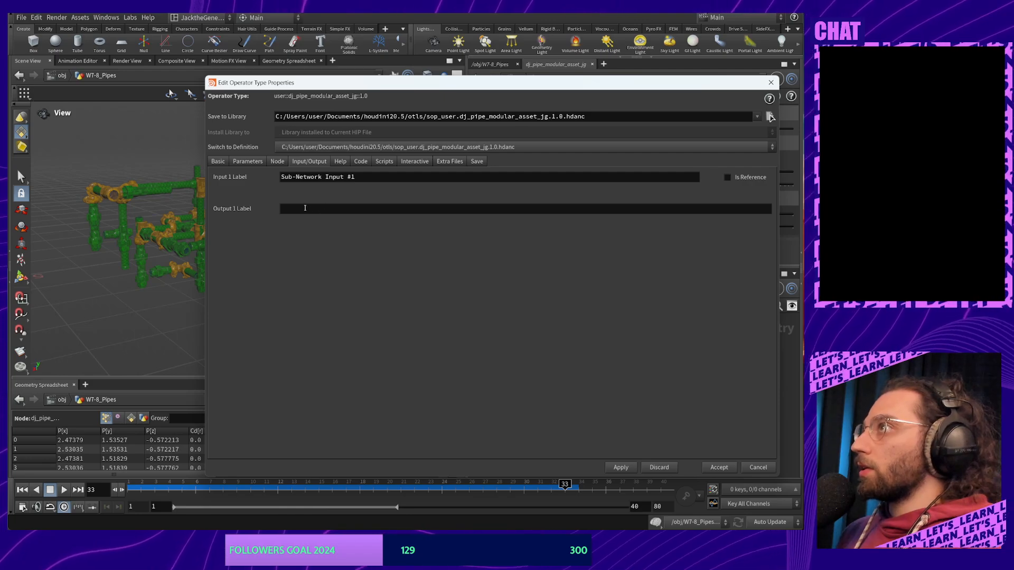
click(324, 209)
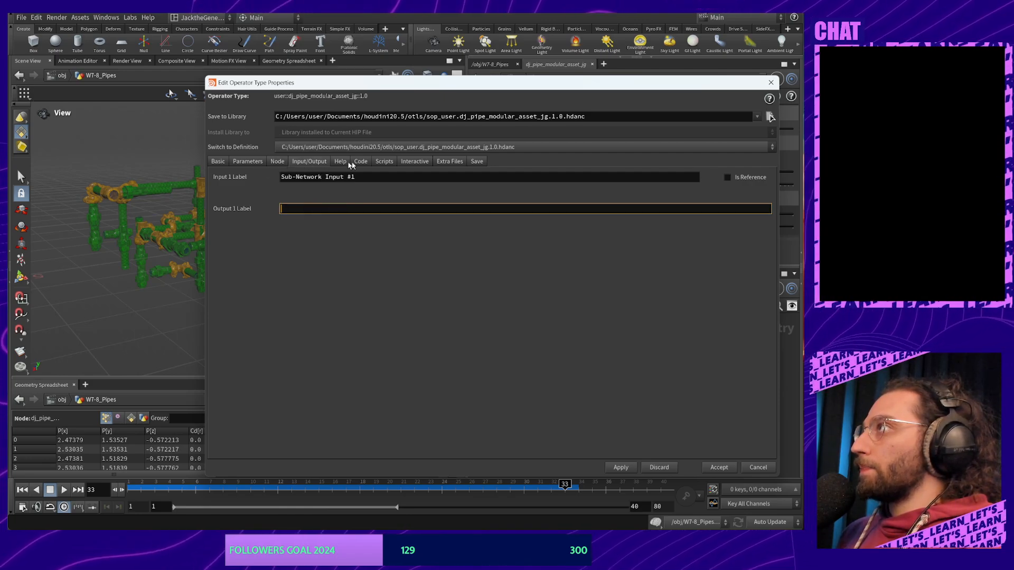
click(218, 162)
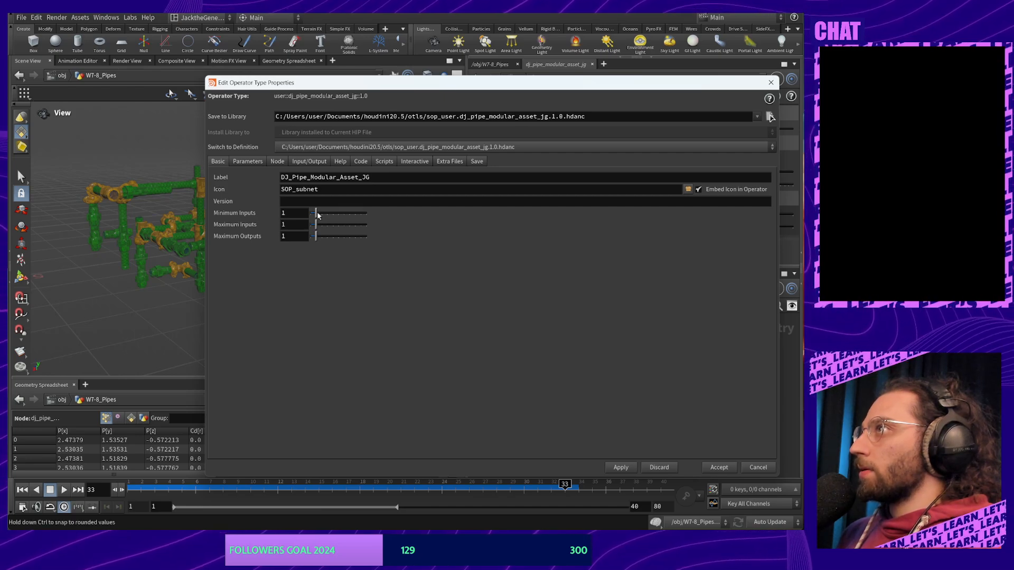
drag(320, 214, 321, 226)
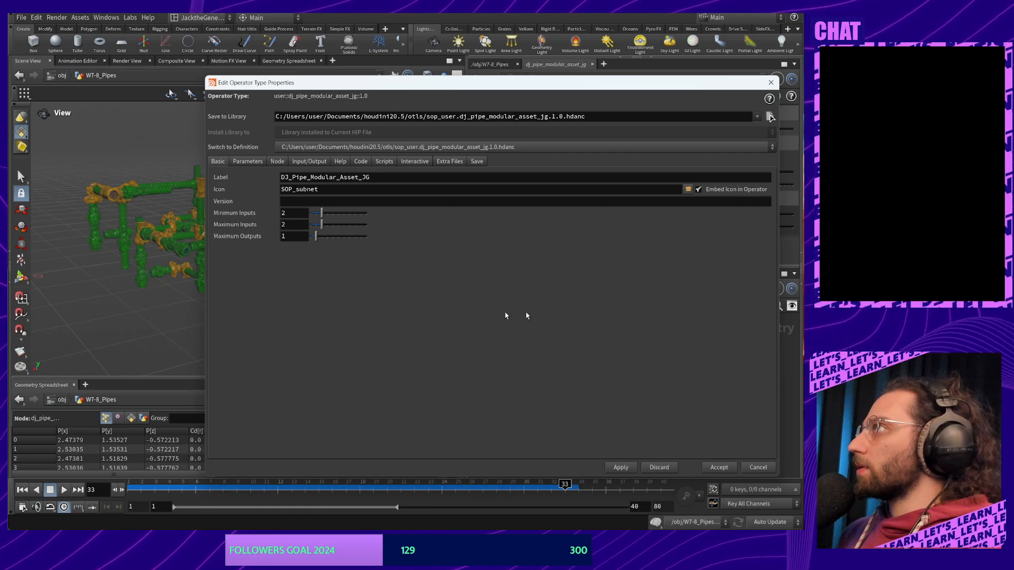
Label input 1 'Curve' and input 2 'Vellum Collision', then apply
click(306, 161)
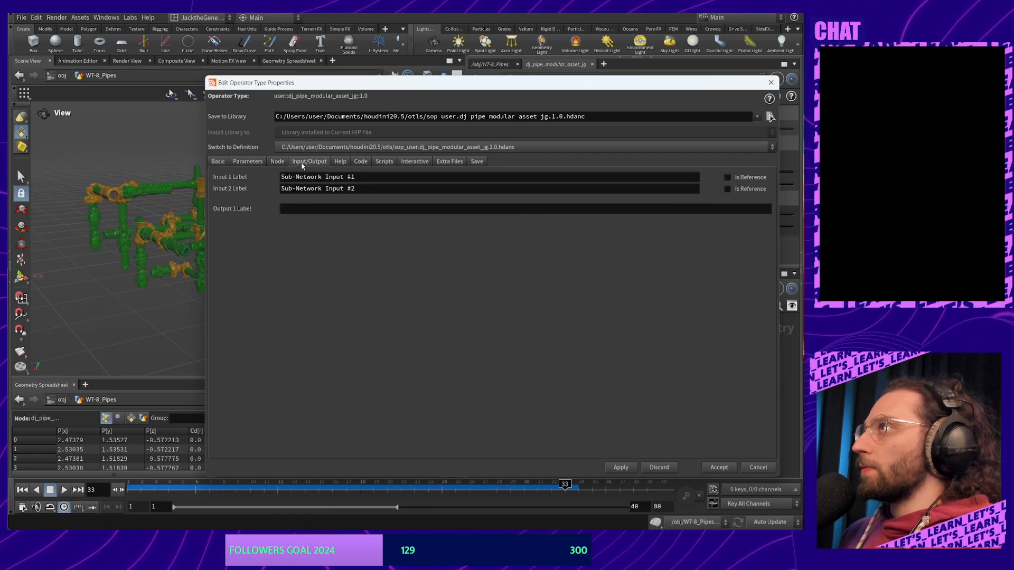
click(365, 178)
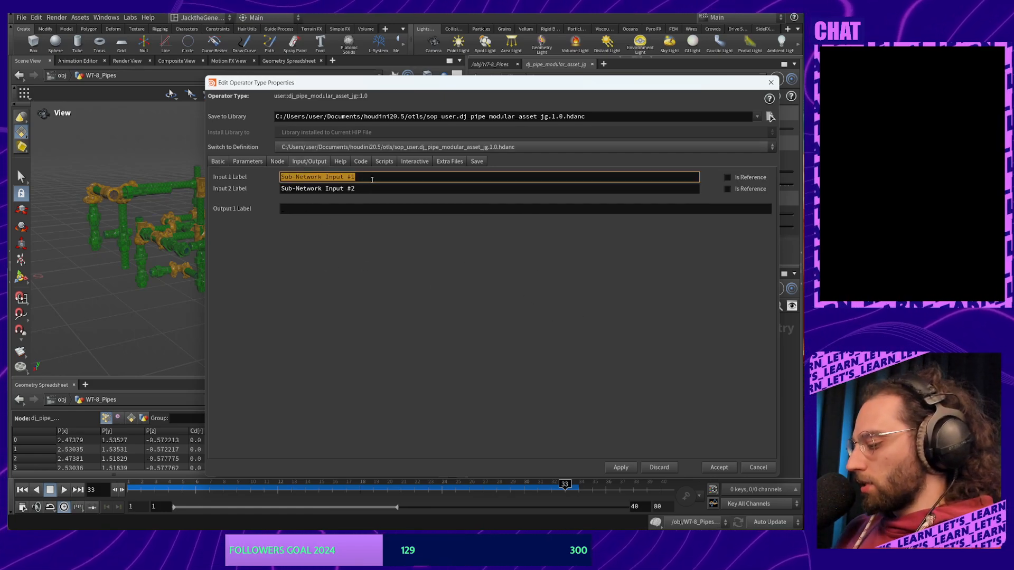
key(Tab)
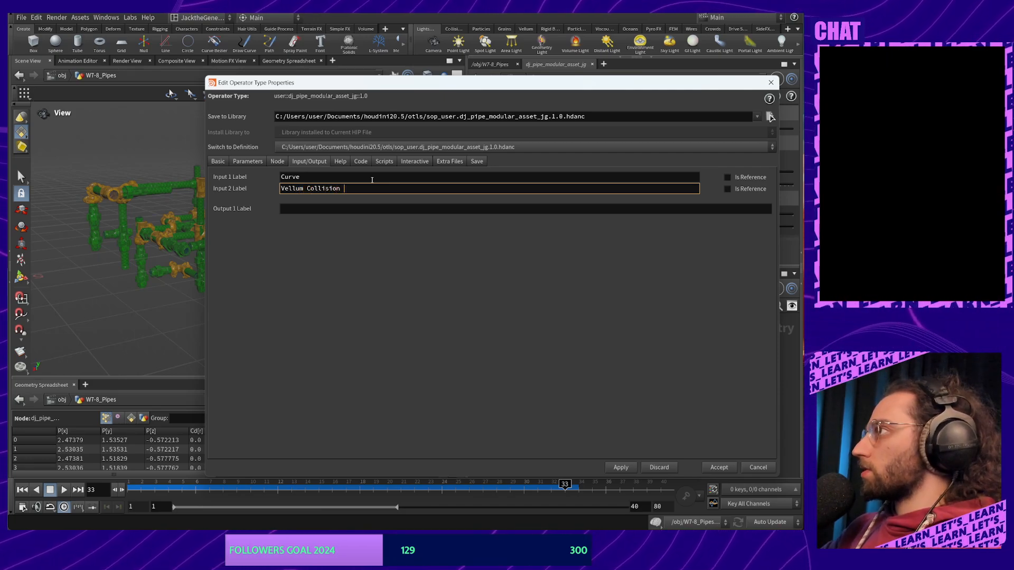
key(Return)
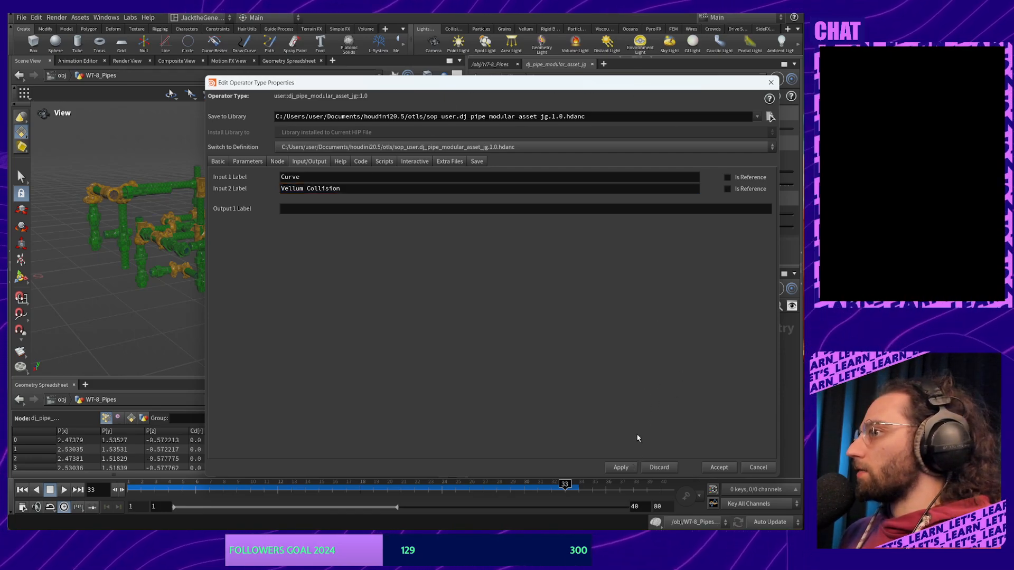
click(619, 468)
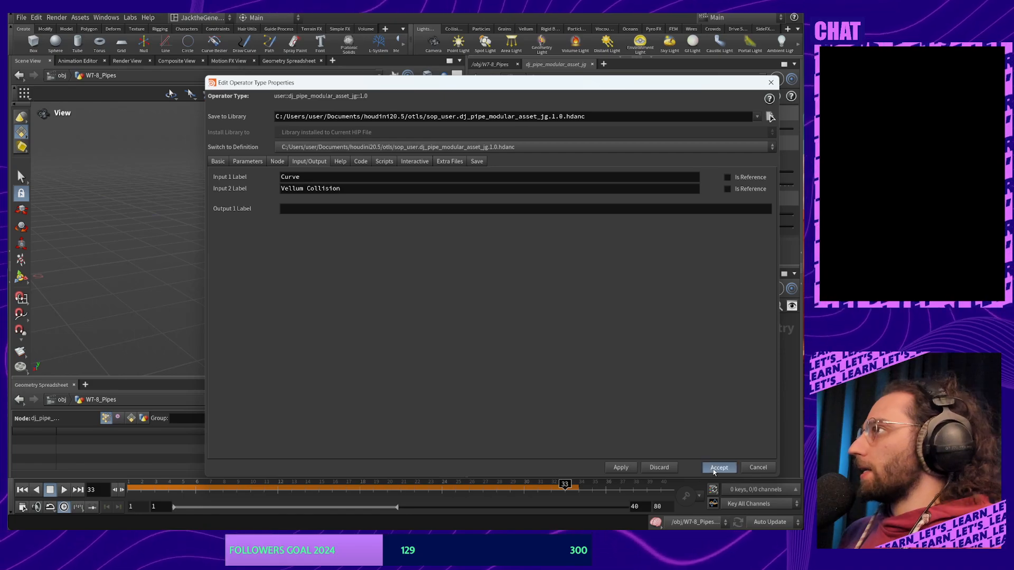
Accept the Type Properties changes to save the asset's new inputs
click(715, 468)
scroll(654, 374, up, 4)
middle_drag(653, 373, 666, 406)
scroll(663, 407, down, 2)
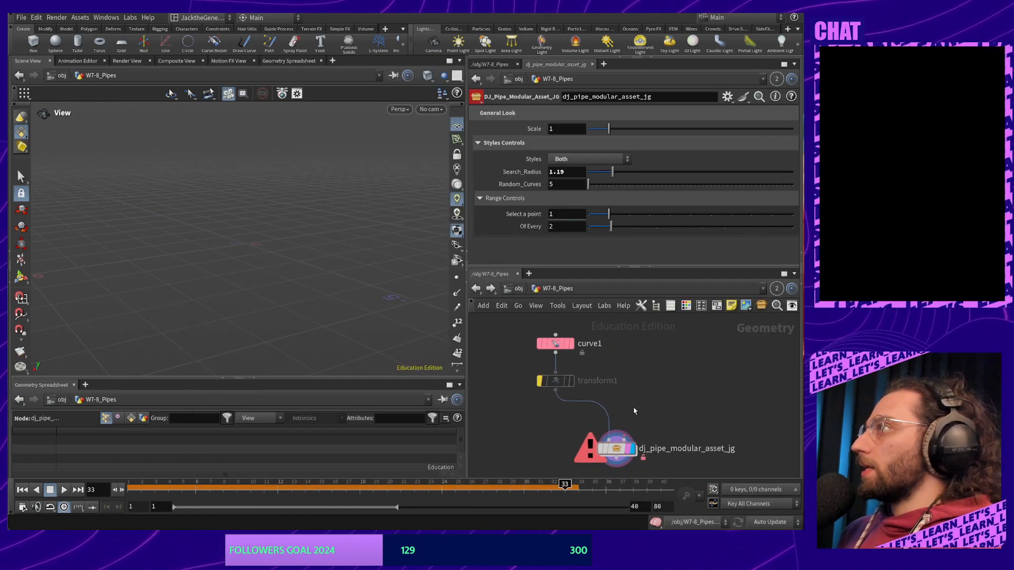
Add a Box node from the asset's second-input wire, discarding an interim Planar Patch
drag(624, 440, 703, 401)
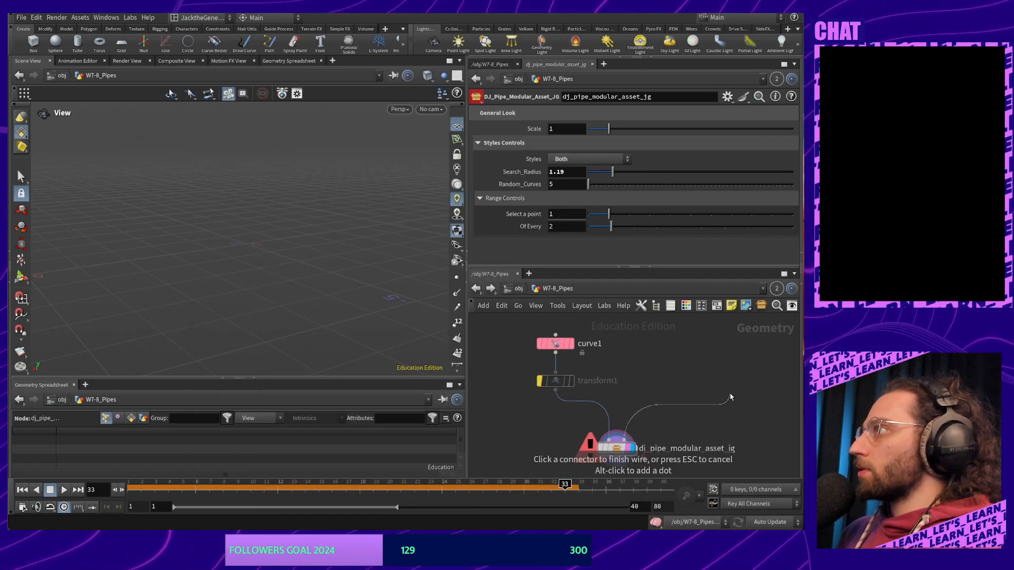
middle_drag(716, 385, 680, 371)
key(Tab)
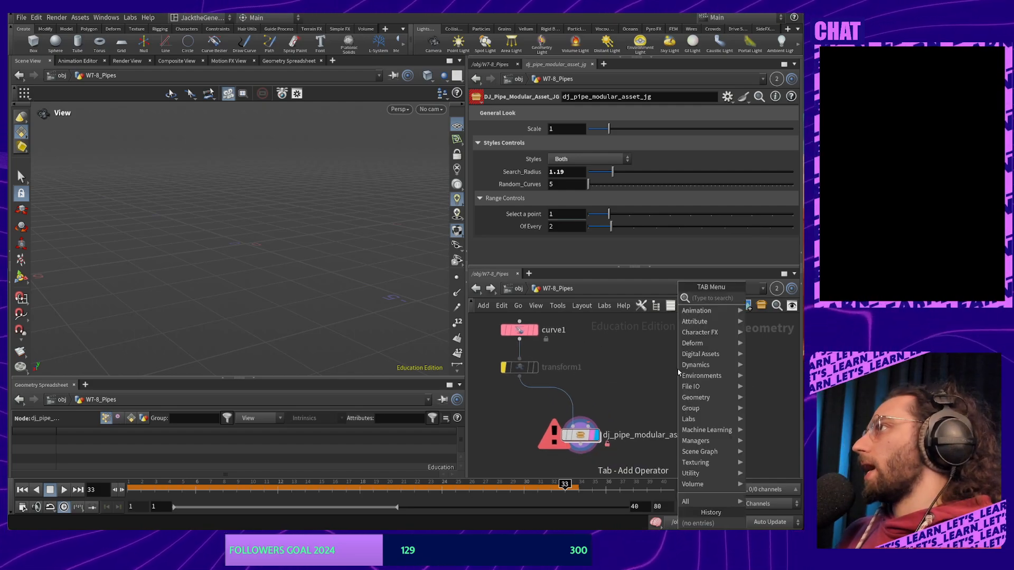
text(plane)
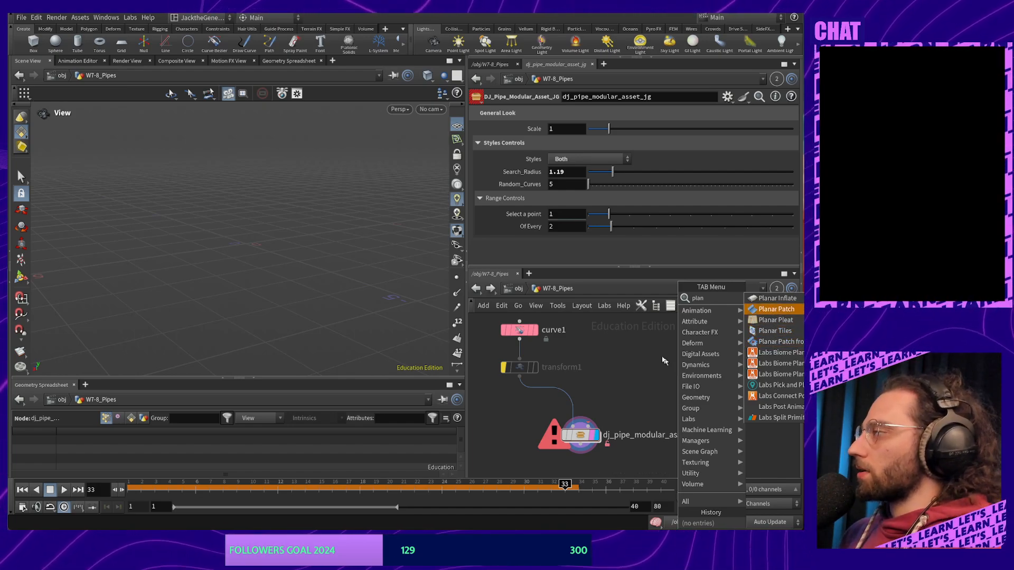
key(Return)
click(626, 391)
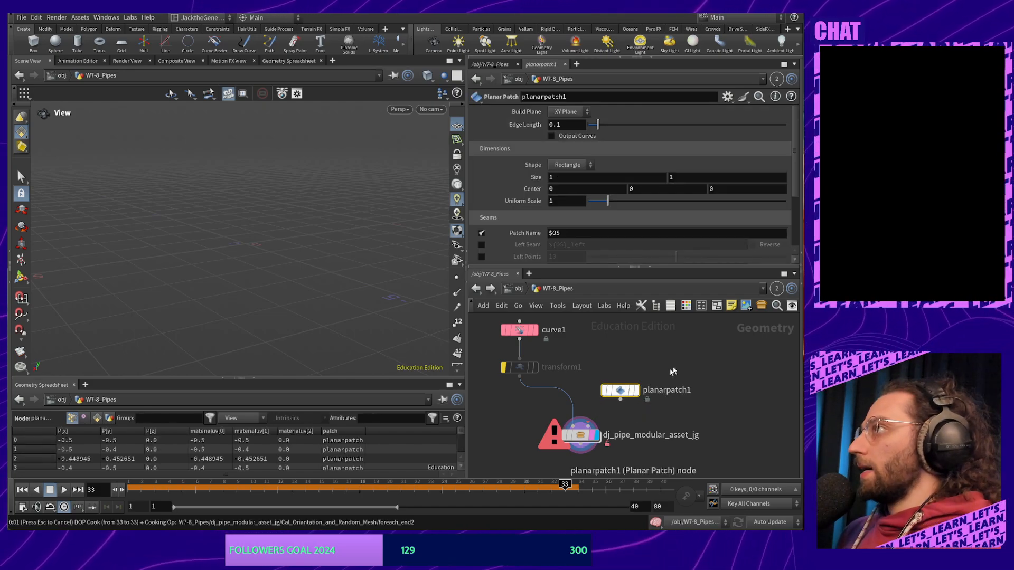
key(Delete)
key(Tab)
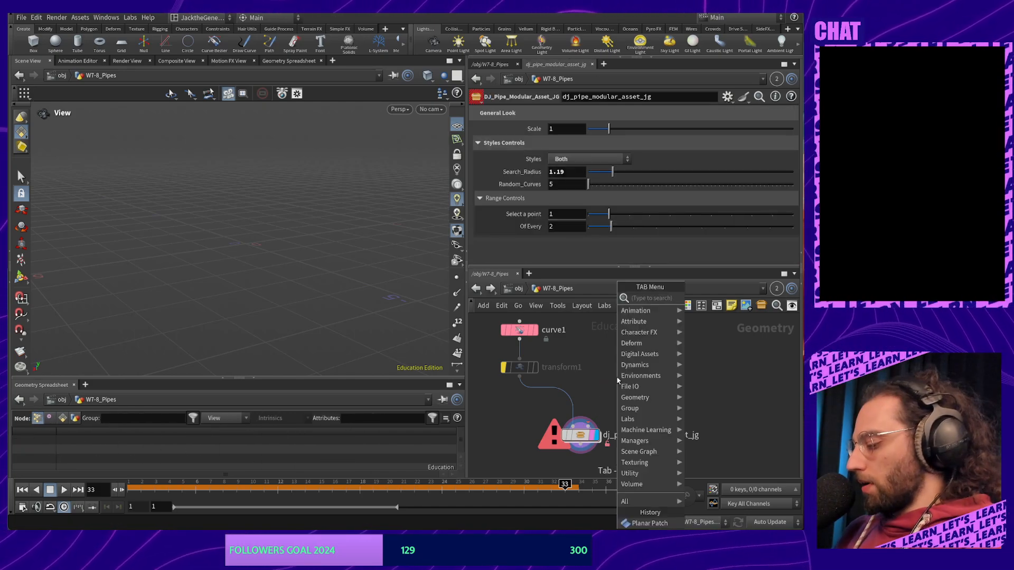
text(box)
key(Return)
Wire box1 into dj_pipe_modular_asset_jg's second input and display box1 on its own
click(614, 382)
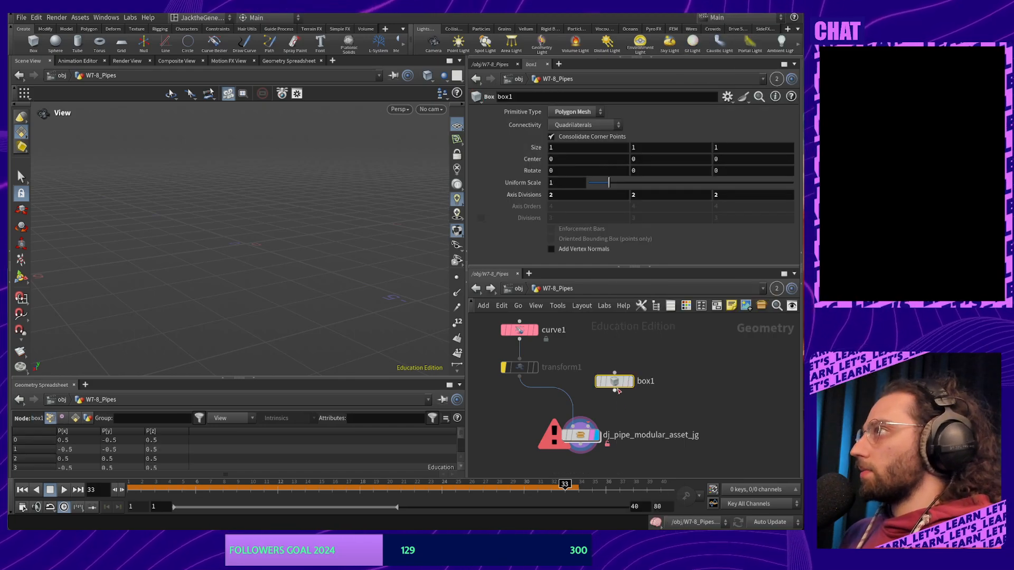
drag(615, 391, 575, 417)
click(588, 426)
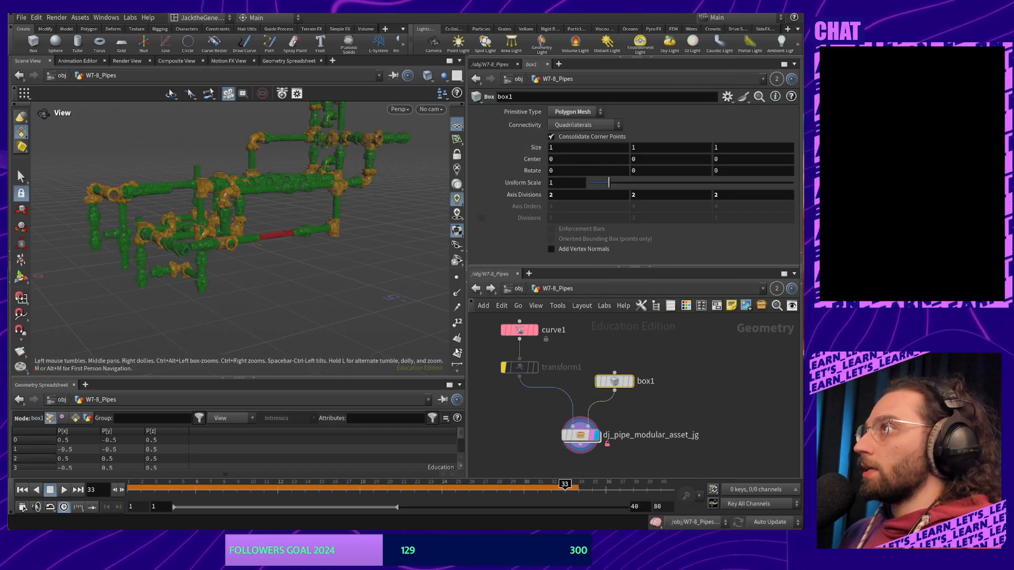
click(630, 381)
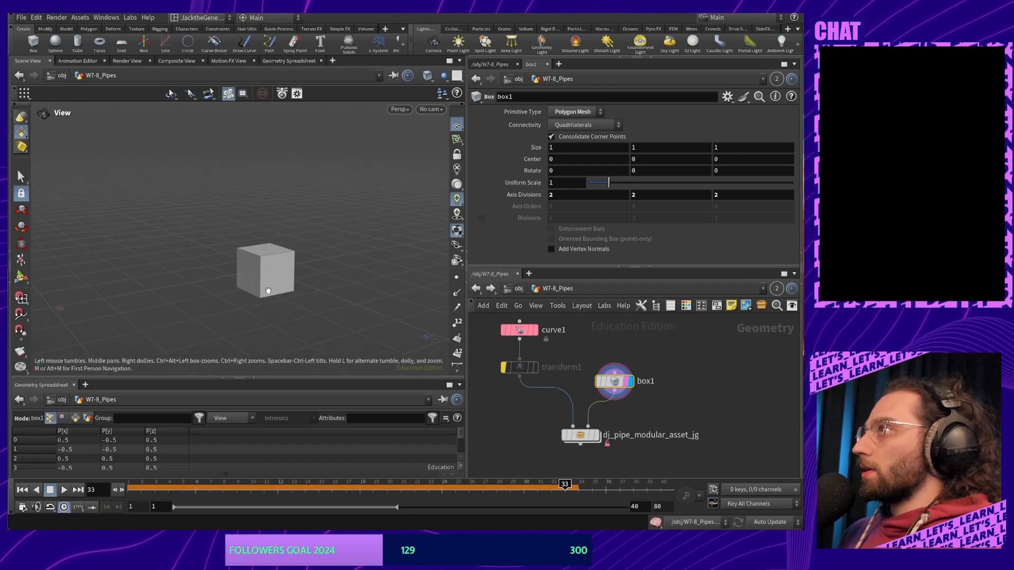
Stretch the box with its handles along Z and X into a flat slab
key(Return)
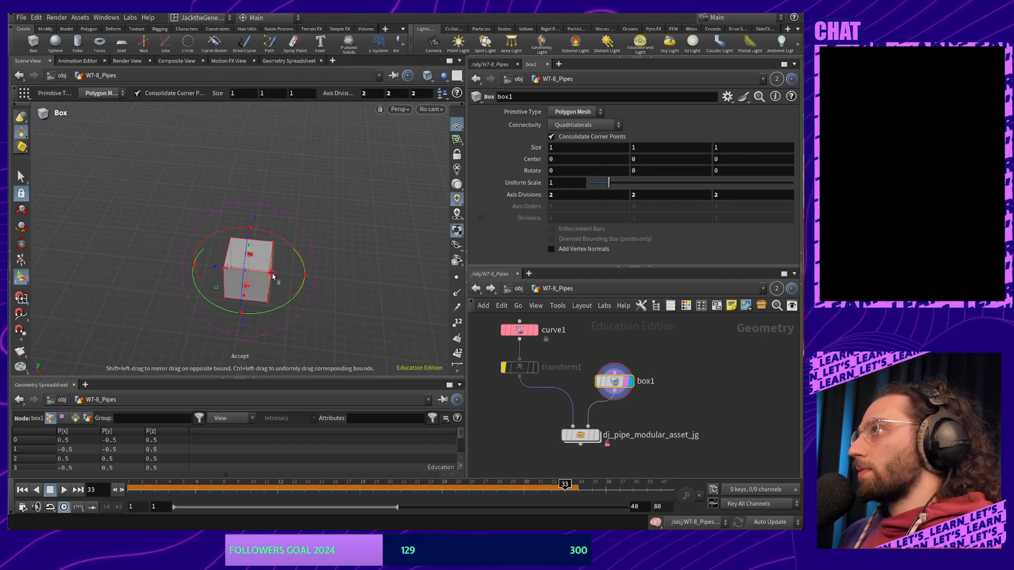
drag(272, 276, 437, 290)
alt+drag(195, 290, 216, 348)
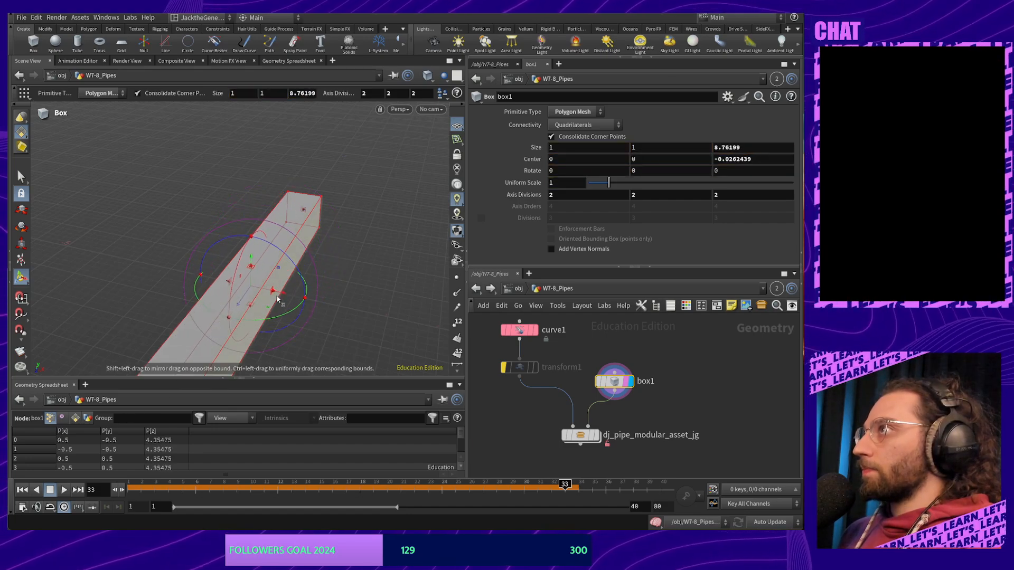
key(Escape)
alt+drag(329, 320, 445, 266)
key(ctrl+z)
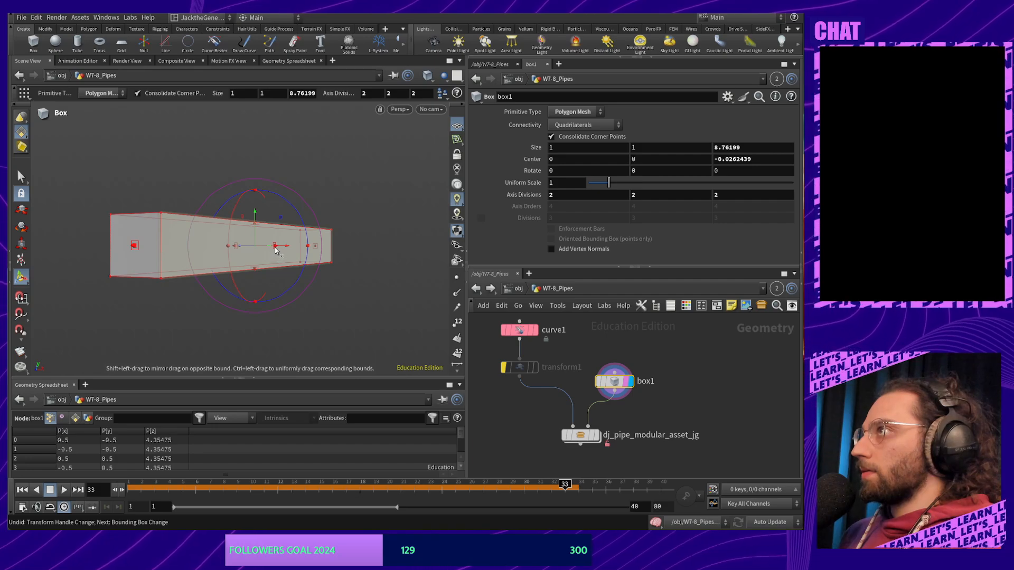
drag(275, 251, 455, 259)
alt+drag(140, 253, 142, 204)
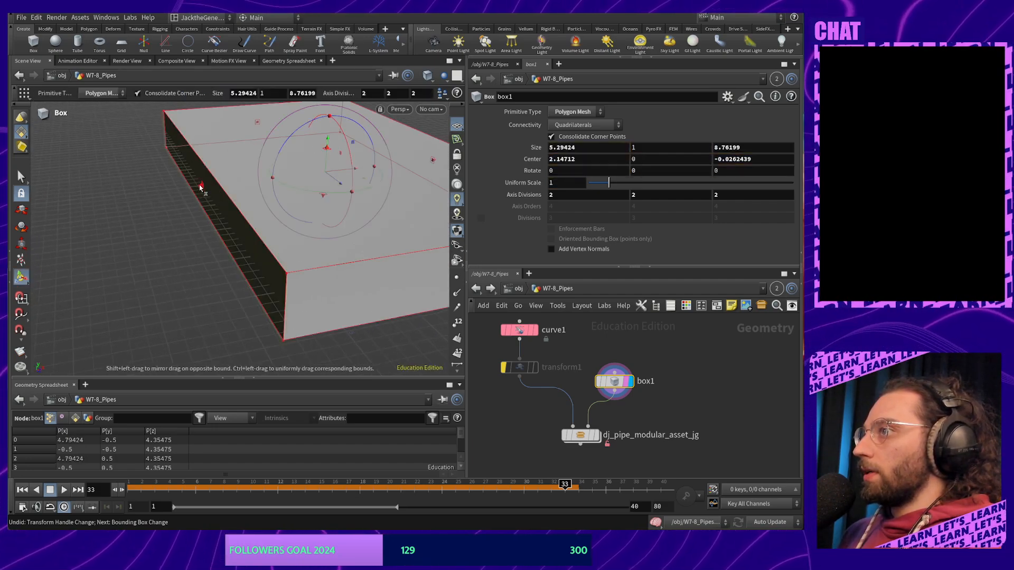
drag(200, 188, 61, 222)
alt+middle_drag(141, 243, 165, 222)
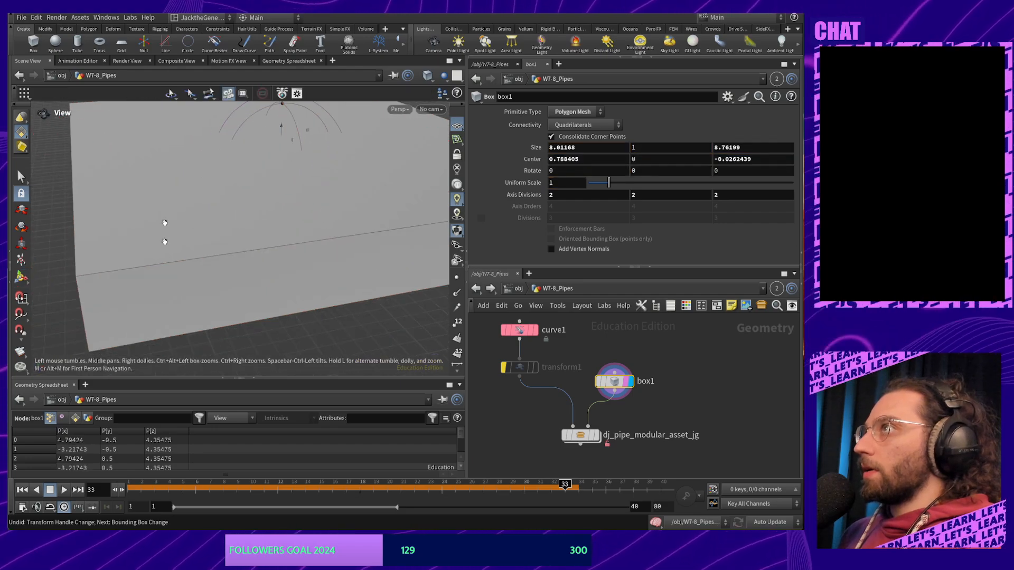
alt+drag(165, 222, 335, 297)
Show the pipes again, thicken the slab slightly and raise it just beneath them
click(591, 437)
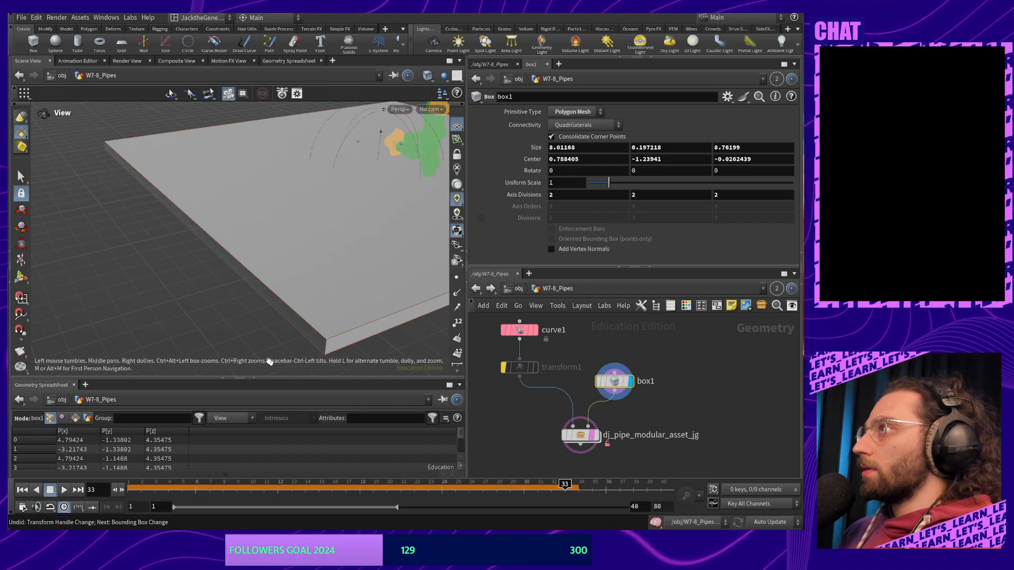
alt+drag(267, 360, 327, 320)
alt+drag(323, 240, 306, 256)
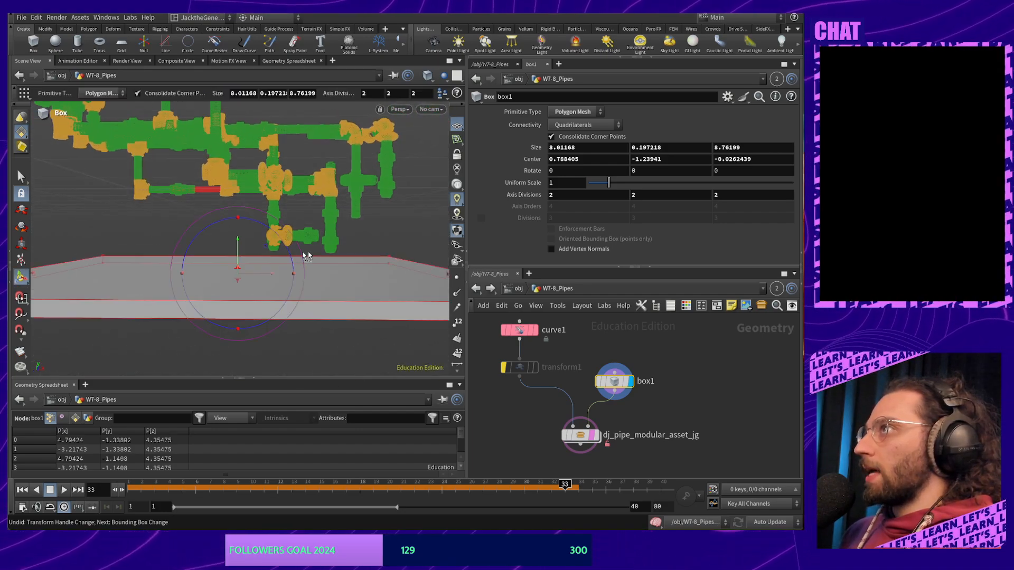
drag(237, 253, 241, 245)
alt+drag(321, 235, 293, 259)
alt+middle_drag(412, 328, 345, 288)
alt+right_drag(345, 287, 333, 383)
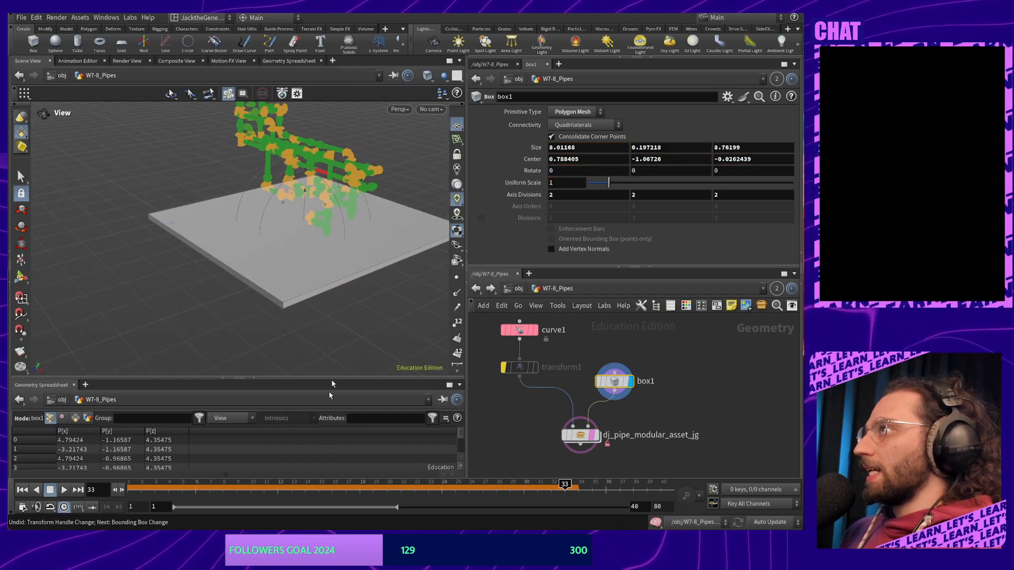
alt+middle_drag(375, 287, 325, 271)
Widen the slab along X to 14.9567, giving a 14.9567 × 0.197218 × 8.76199 box
drag(344, 252, 414, 300)
alt+drag(222, 274, 163, 270)
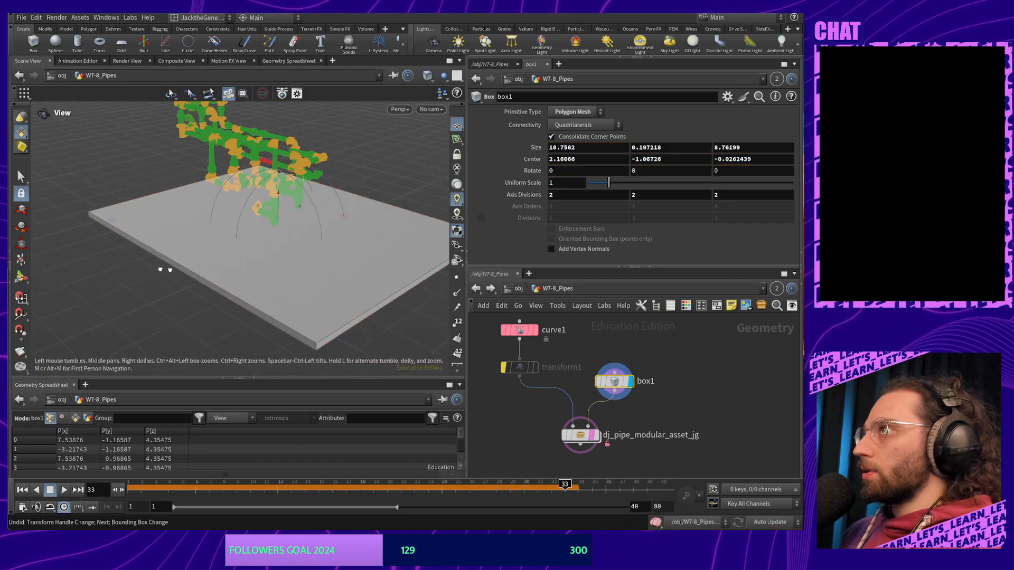
alt+right_drag(163, 269, 227, 238)
alt+drag(227, 238, 190, 271)
alt+right_drag(190, 271, 204, 332)
alt+middle_drag(204, 332, 210, 256)
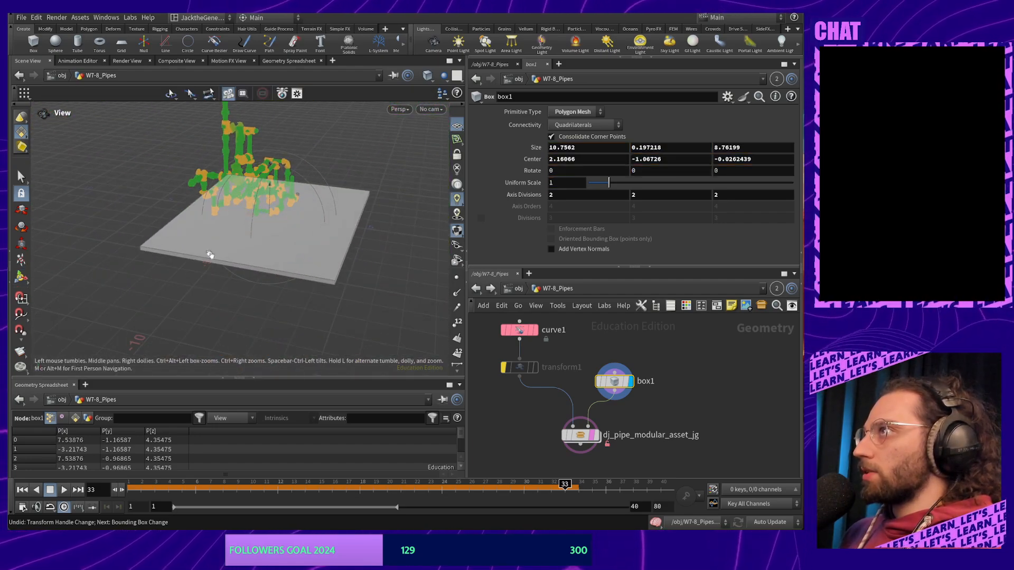
drag(233, 273, 324, 274)
alt+right_drag(324, 274, 240, 183)
alt+middle_drag(240, 183, 287, 277)
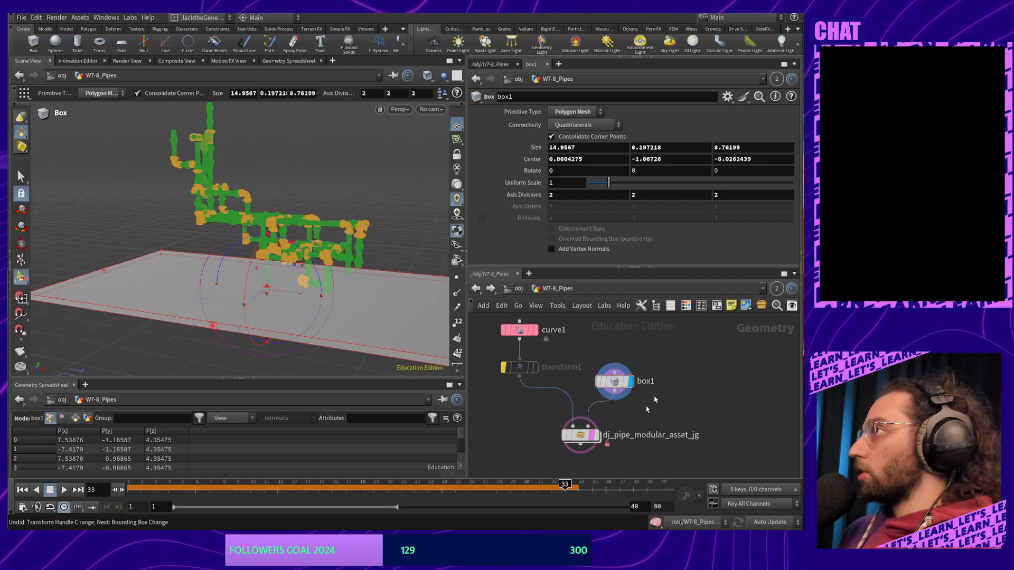
Dive into dj_pipe_modular_asset_jg and pan to the Sim_Vellum_Wires and Vellum Collision nodes
double_click(583, 438)
scroll(633, 442, down, 10)
scroll(636, 438, up, 8)
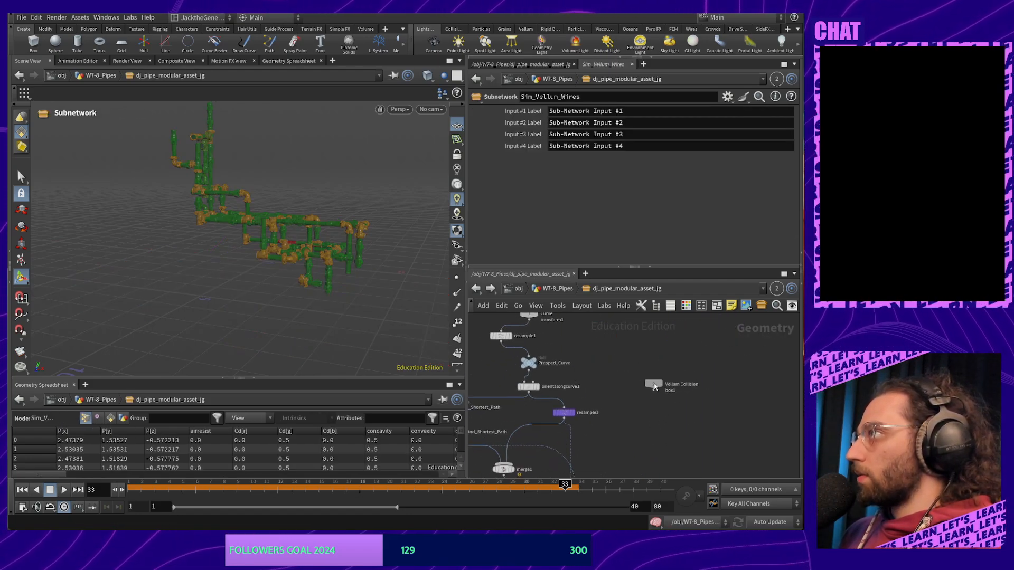
middle_drag(640, 442, 646, 339)
scroll(640, 376, down, 4)
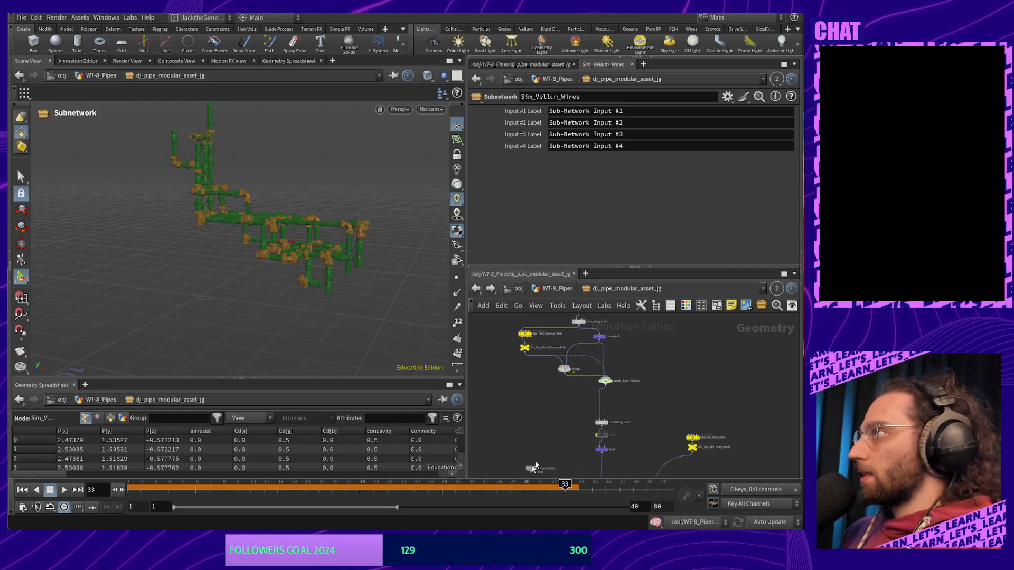
middle_drag(654, 431, 678, 294)
scroll(585, 389, up, 4)
middle_drag(593, 380, 595, 414)
scroll(583, 382, down, 3)
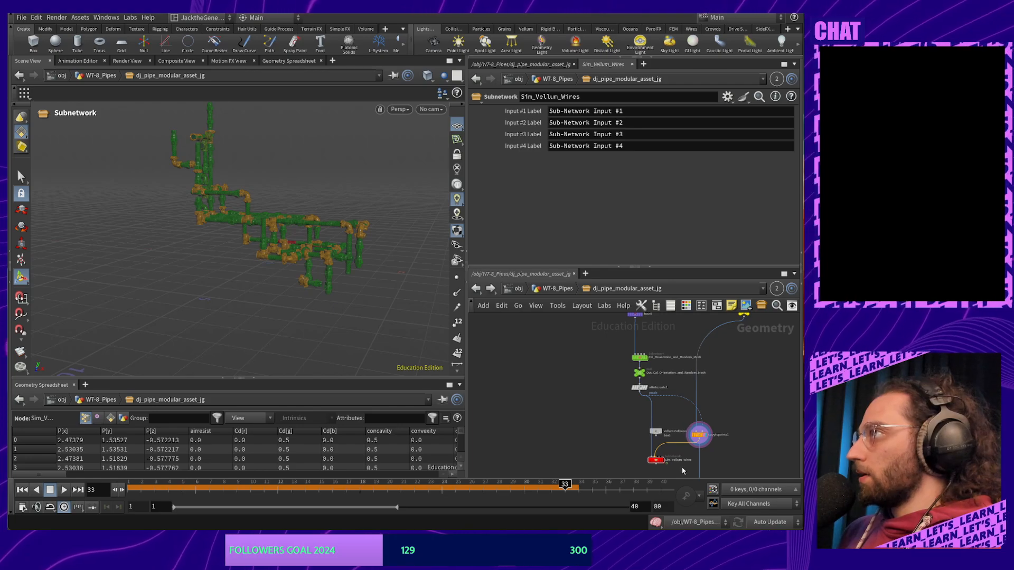
scroll(683, 470, up, 5)
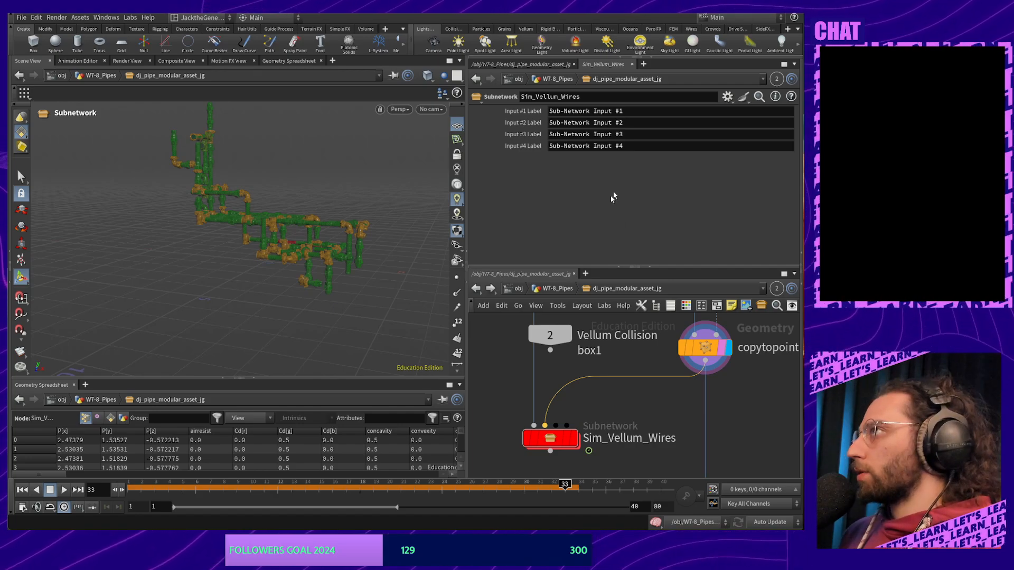
In W7-8_Pipes, drop a Null named In_Collision_Mesh onto the box1 wire
click(564, 289)
middle_drag(651, 411, 683, 400)
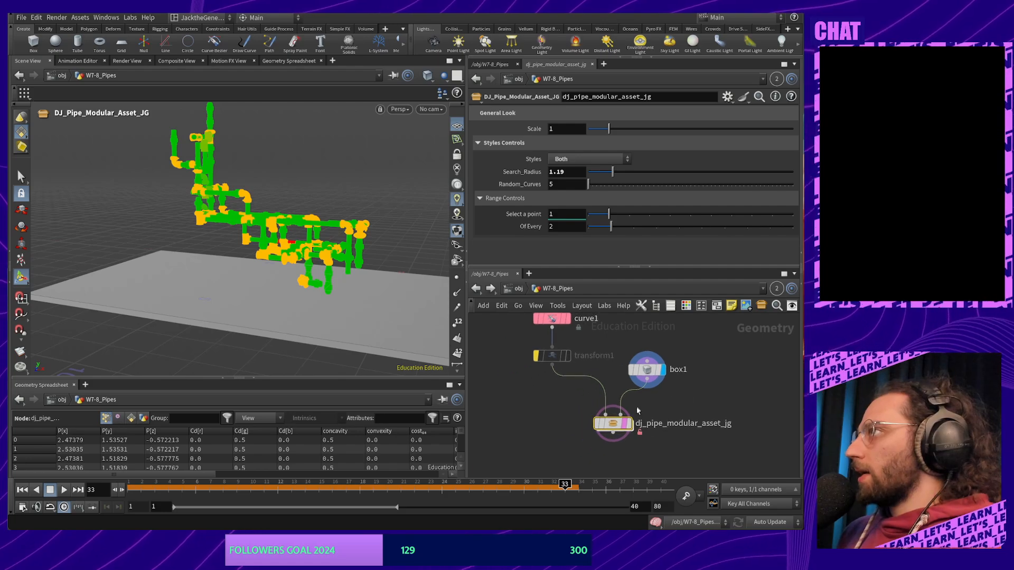
click(636, 405)
drag(647, 371, 673, 349)
key(Tab)
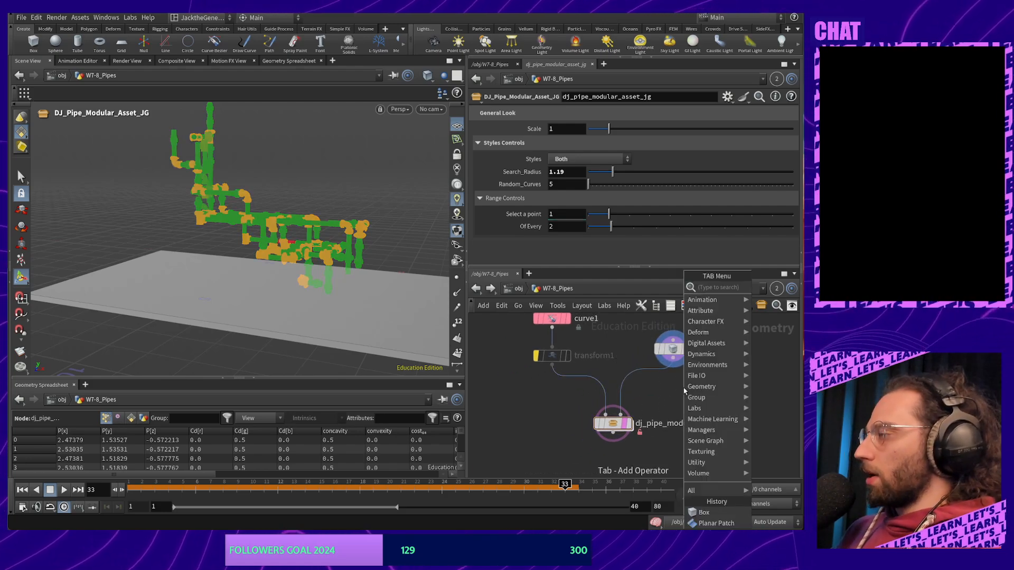
text(null)
key(Return)
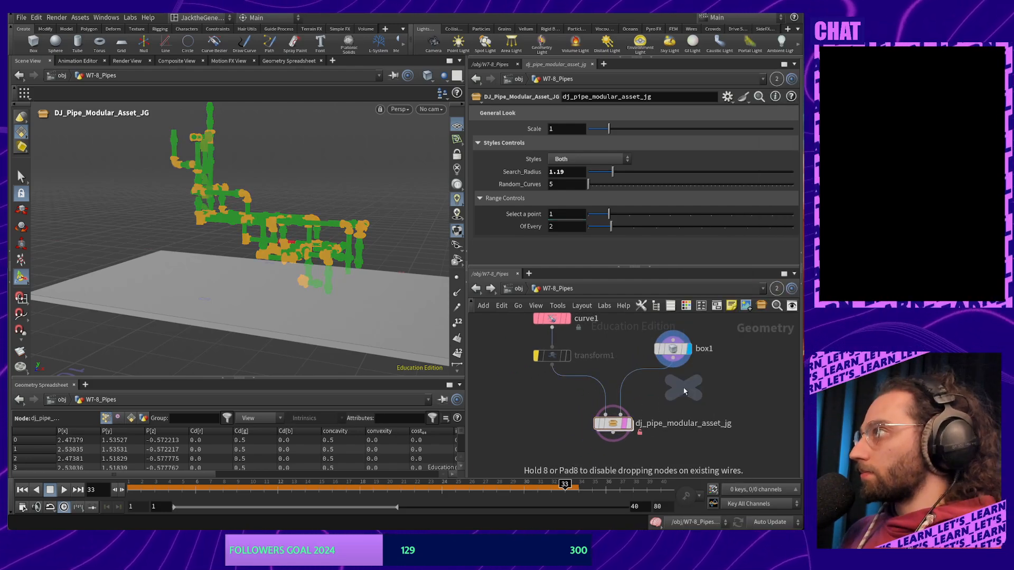
click(631, 381)
drag(630, 388, 674, 385)
click(694, 386)
text(In)
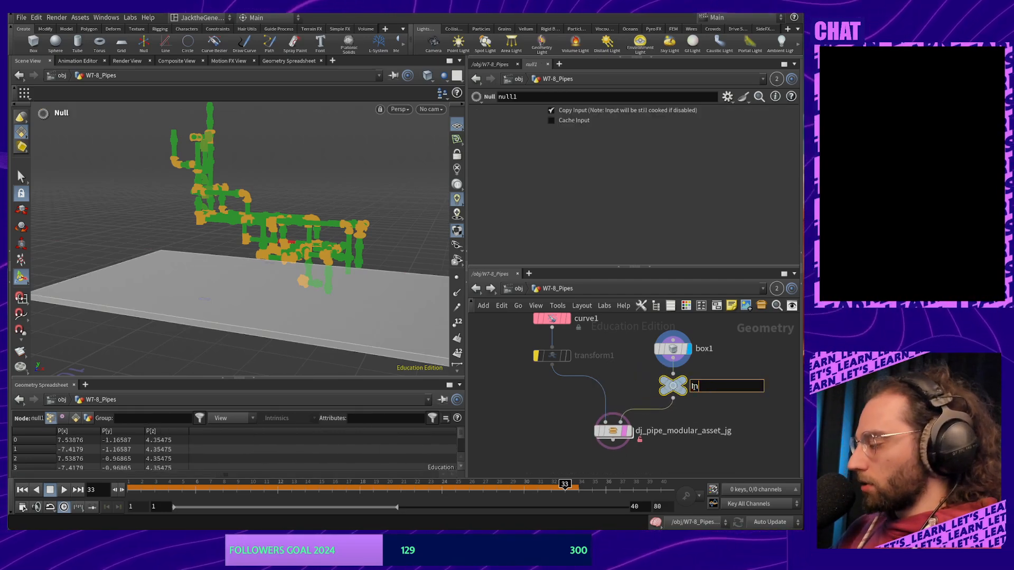
text(_Collision_)
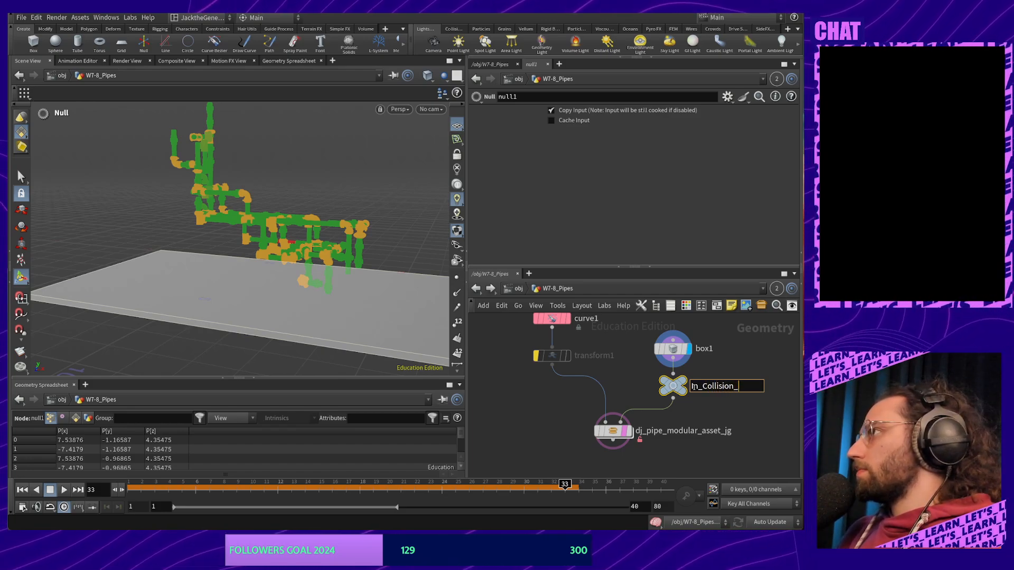
text(Mesh)
key(Return)
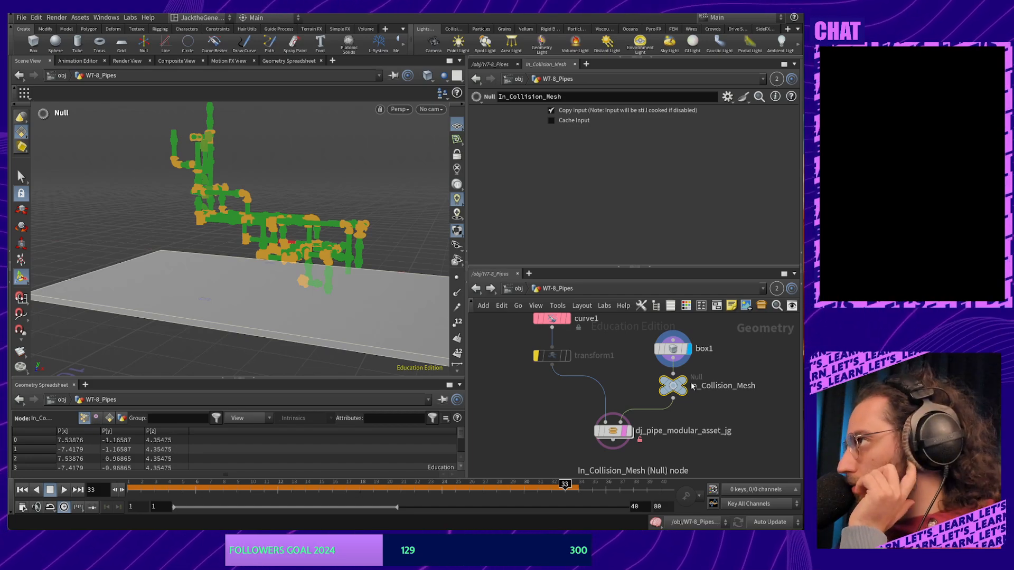
Dive back into the pipe asset and frame its Vellum Collision input node
double_click(613, 433)
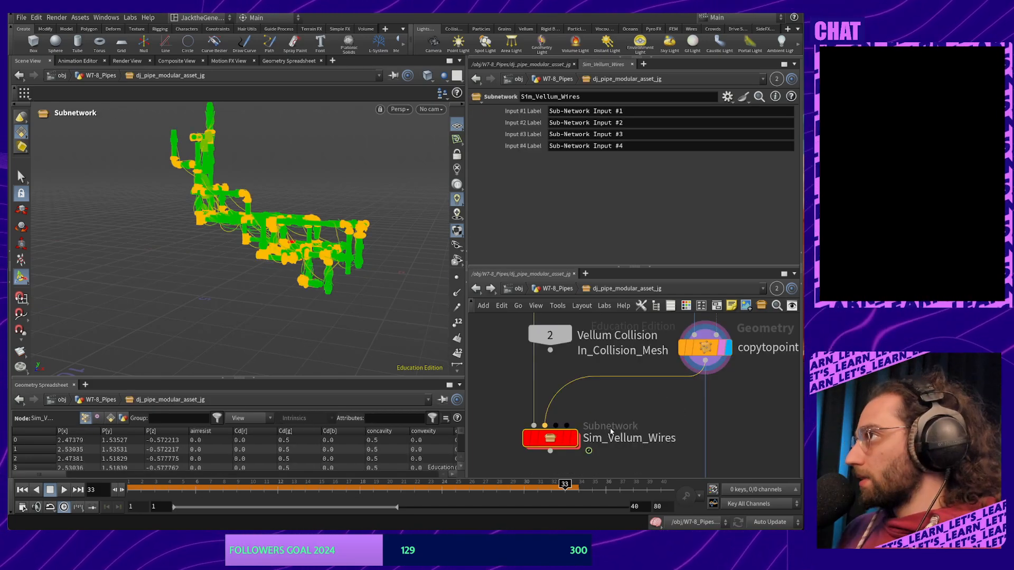
middle_drag(650, 403, 663, 374)
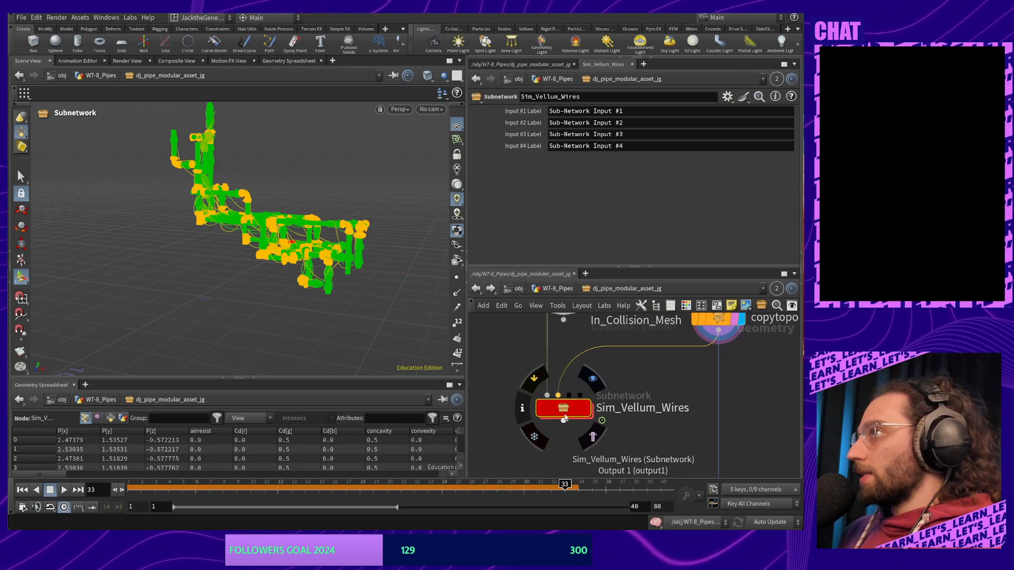
alt+middle_drag(240, 274, 208, 314)
alt+drag(208, 314, 264, 288)
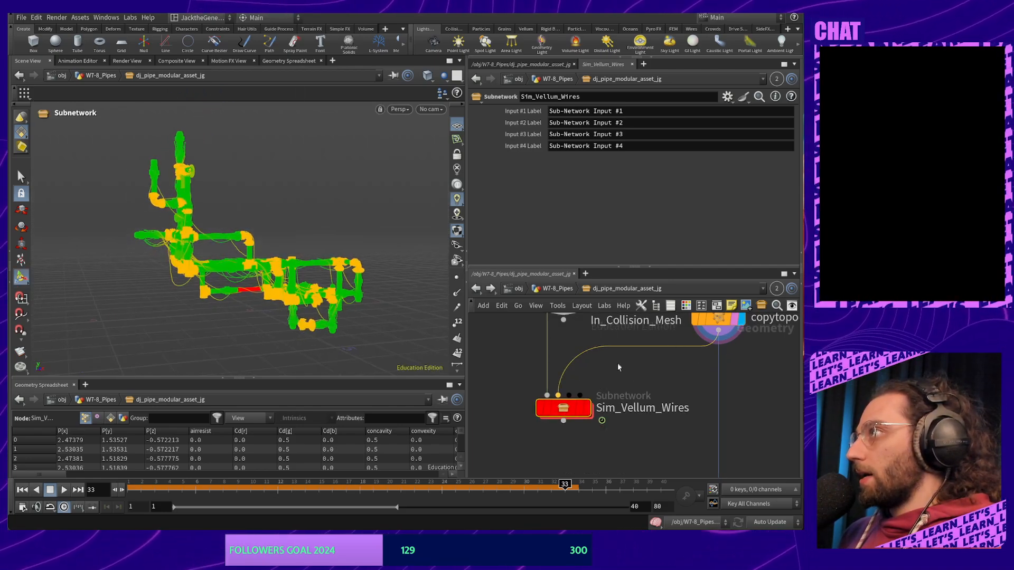
middle_drag(619, 367, 653, 399)
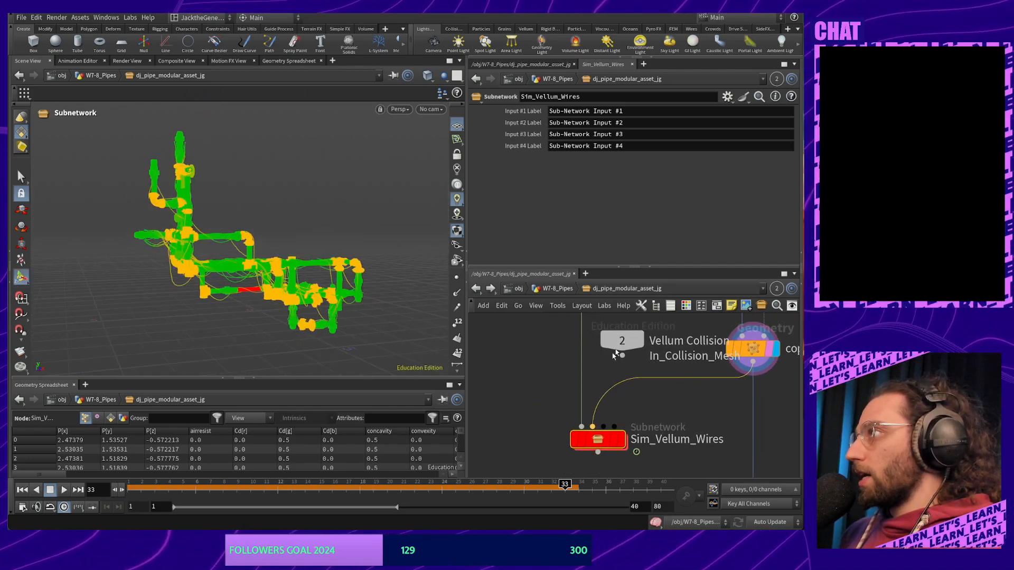
Wire Vellum Collision into Sim_Vellum_Wires as its third input and check inside the subnetwork
click(622, 344)
middle_drag(689, 414, 649, 402)
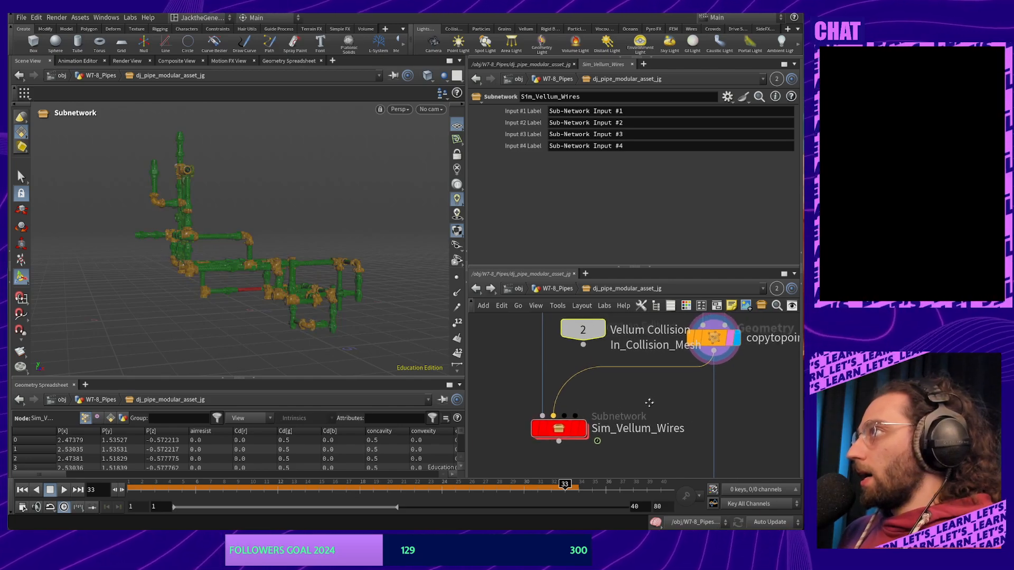
drag(582, 346, 561, 434)
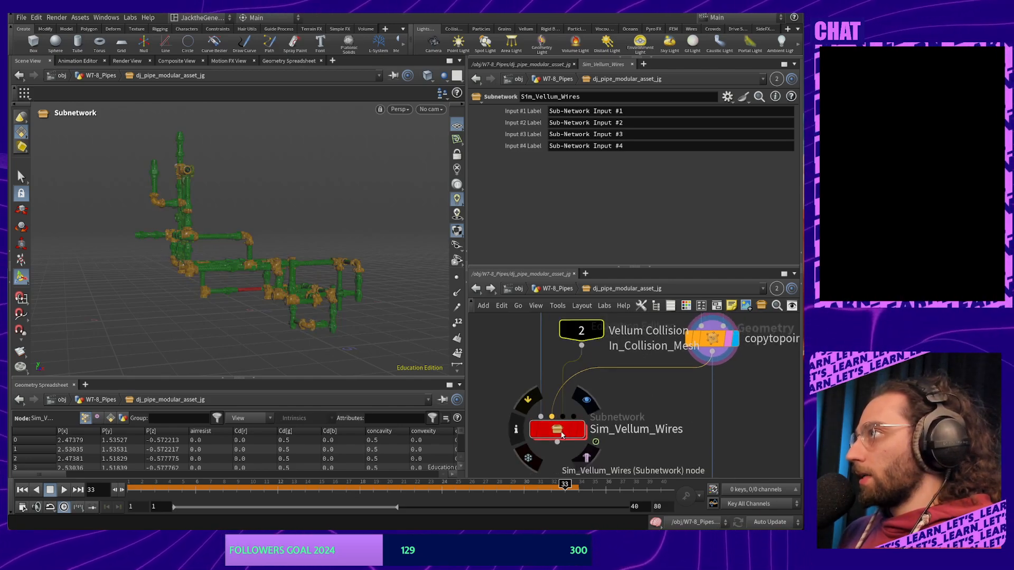
double_click(562, 434)
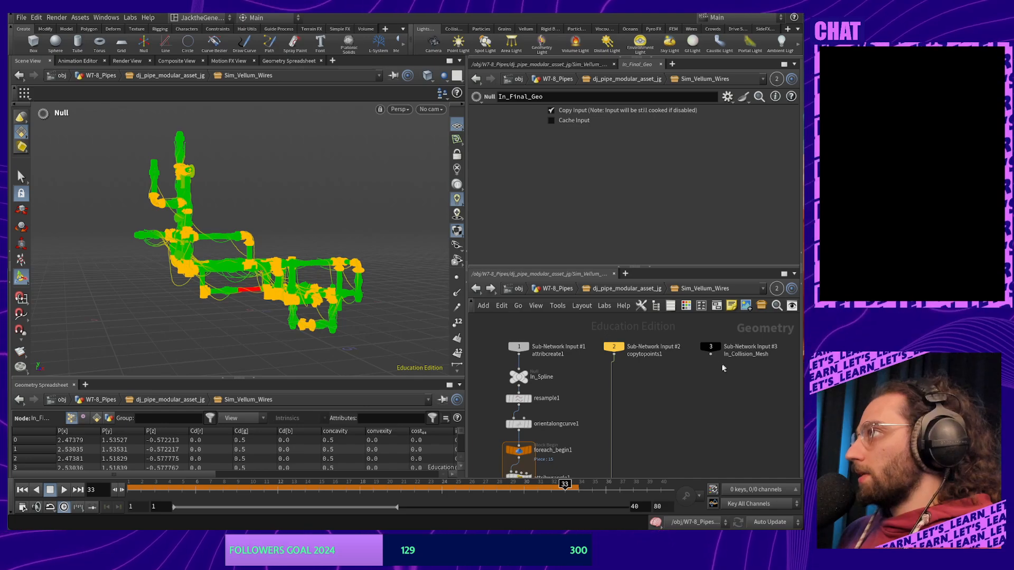
click(476, 288)
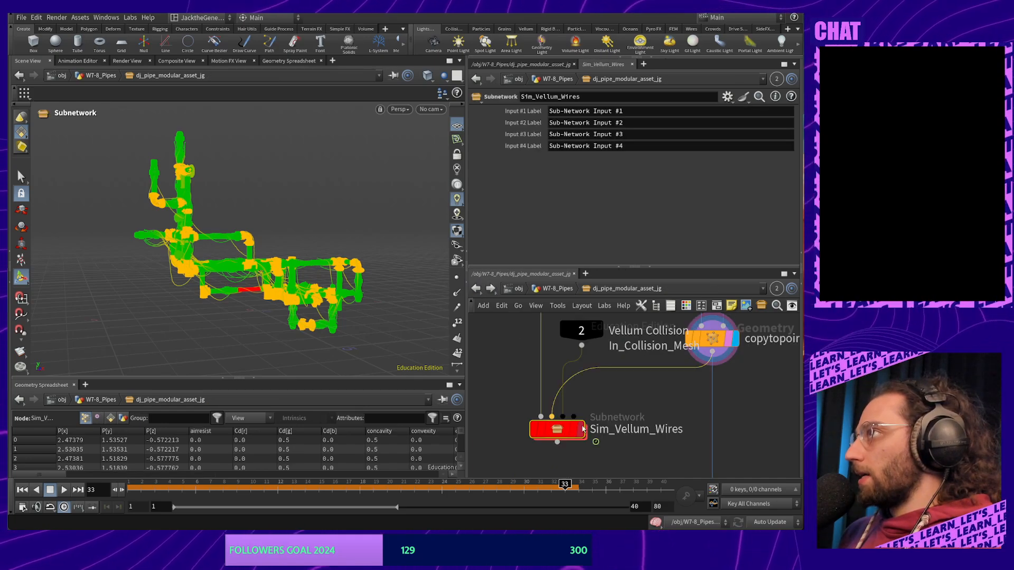
Inside Sim_Vellum_Wires, colour the In_Collision_Mesh input node grey
double_click(557, 429)
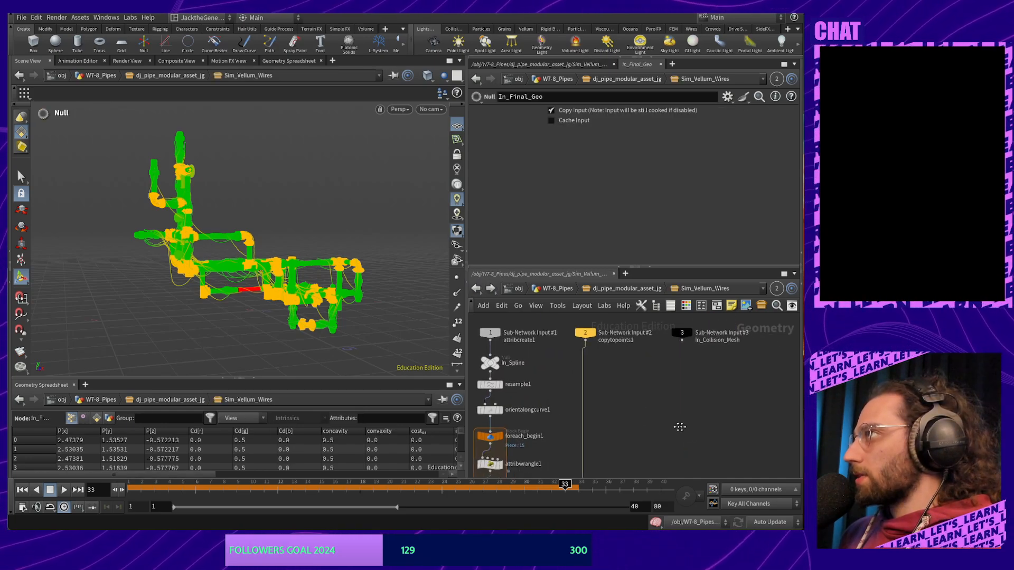
middle_drag(679, 427, 645, 416)
scroll(645, 416, down, 4)
scroll(644, 397, up, 4)
middle_drag(619, 319, 611, 348)
click(625, 369)
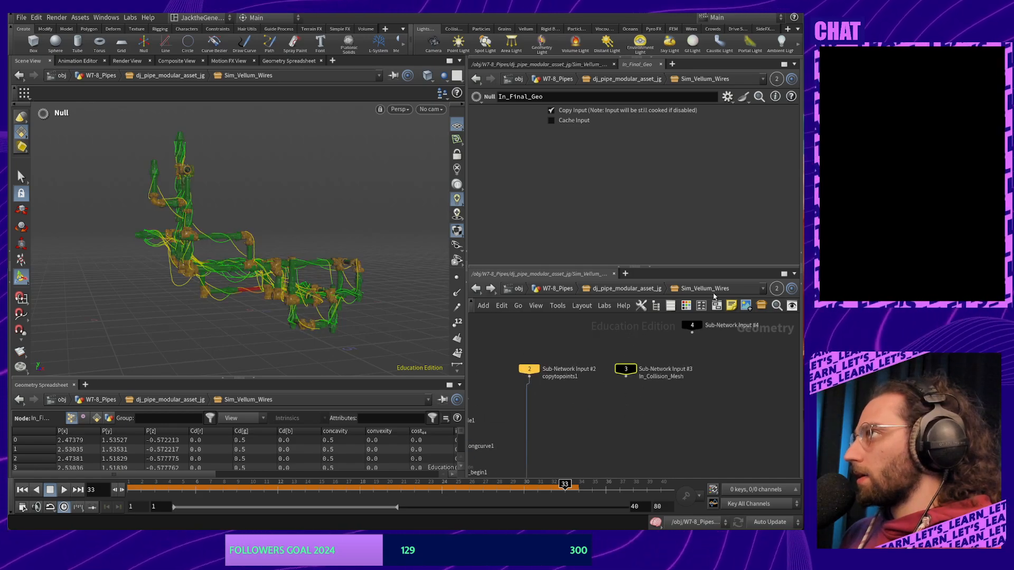
click(685, 305)
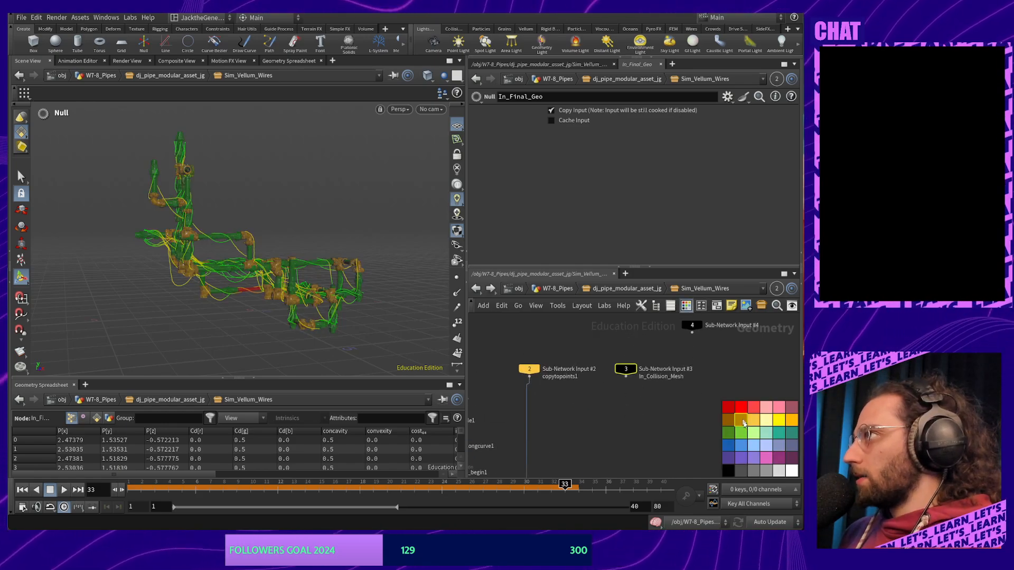
click(752, 471)
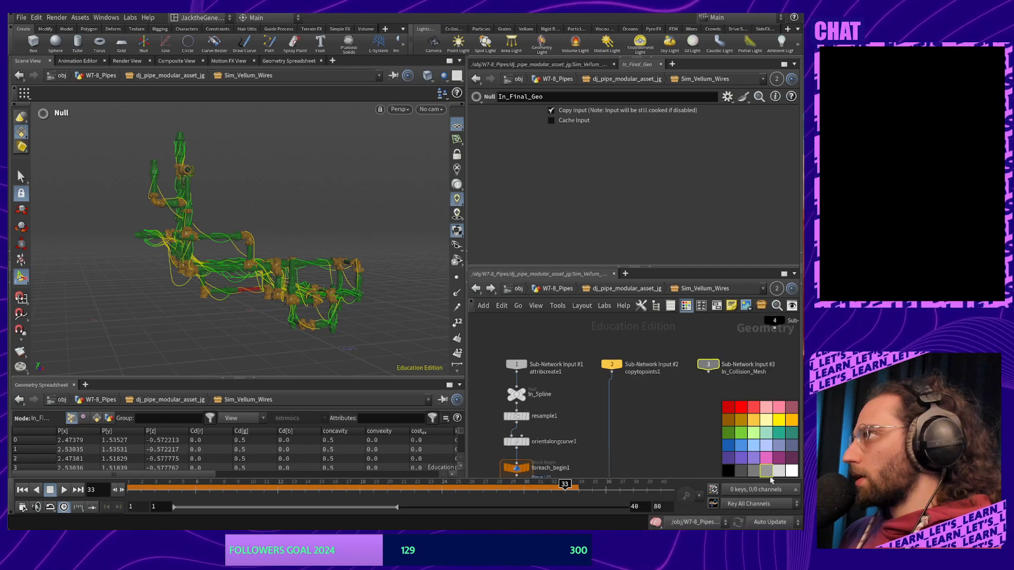
Move In_Collision_Mesh down beside In_Final_Geo near vellumsolver1
middle_drag(644, 443, 619, 405)
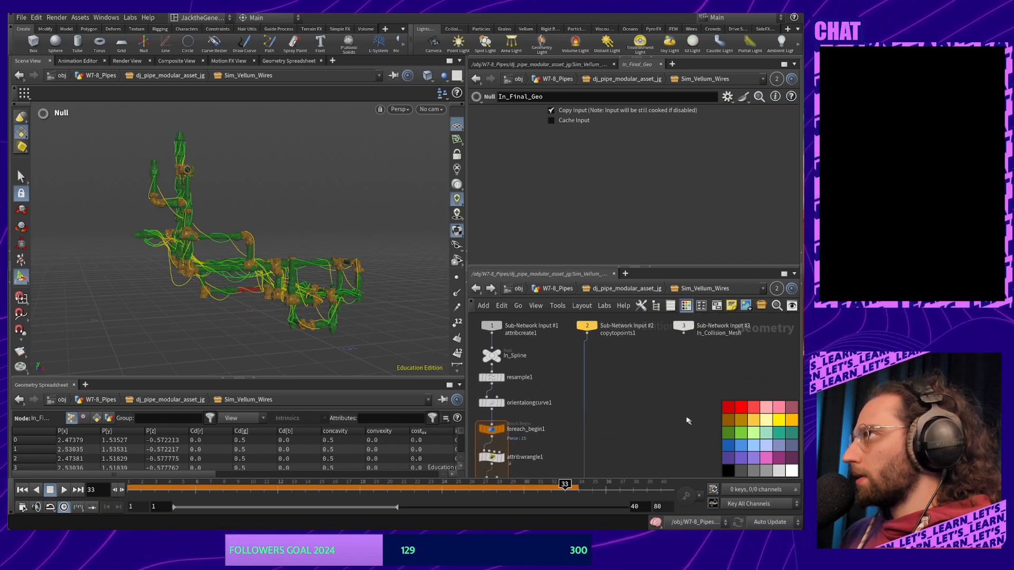
scroll(613, 405, down, 5)
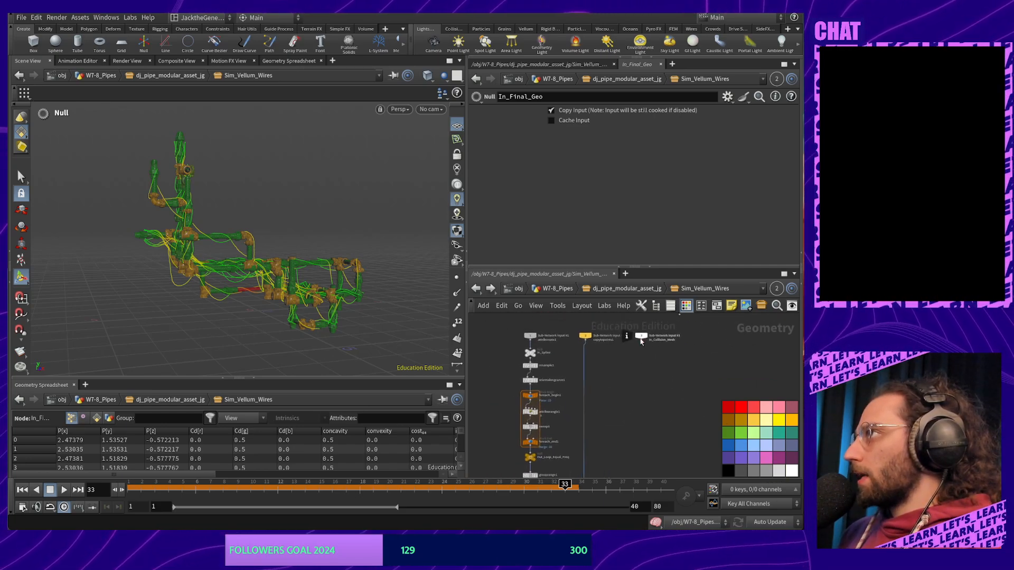
scroll(586, 462, up, 4)
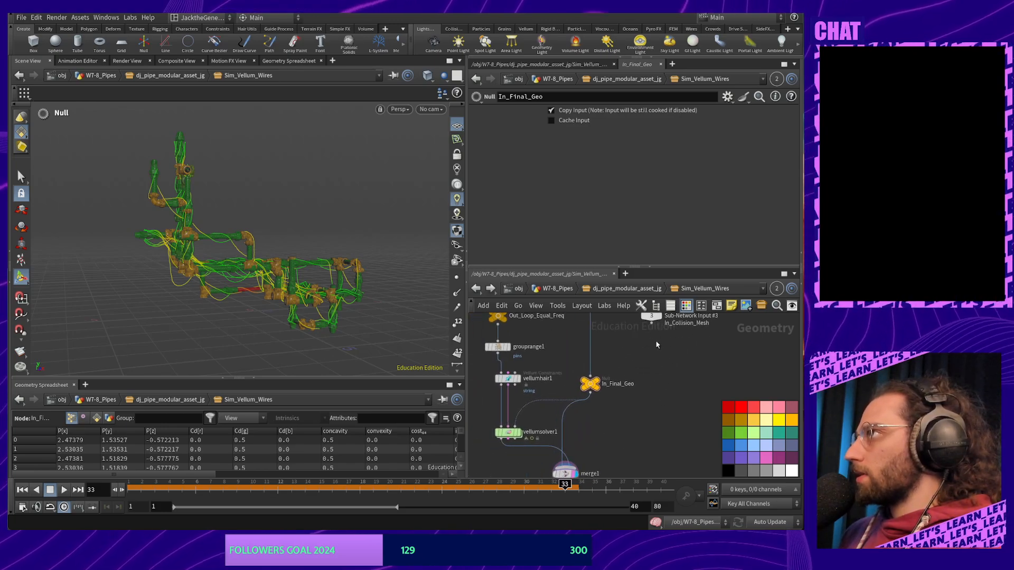
drag(651, 316, 669, 387)
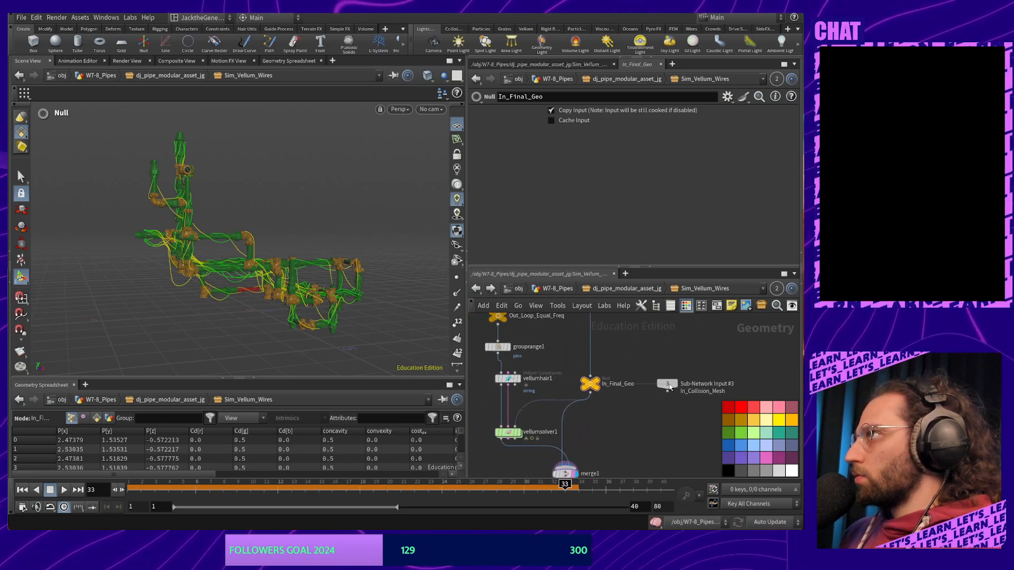
middle_drag(631, 438, 633, 392)
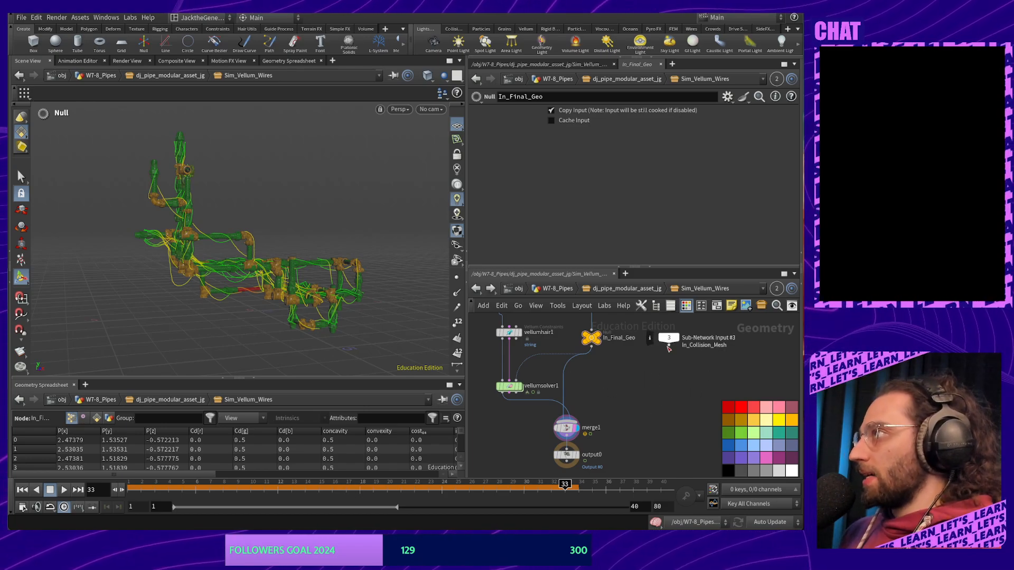
Add a merge2 node and wire In_Final_Geo and the In_Collision_Mesh input into it
drag(668, 345, 607, 342)
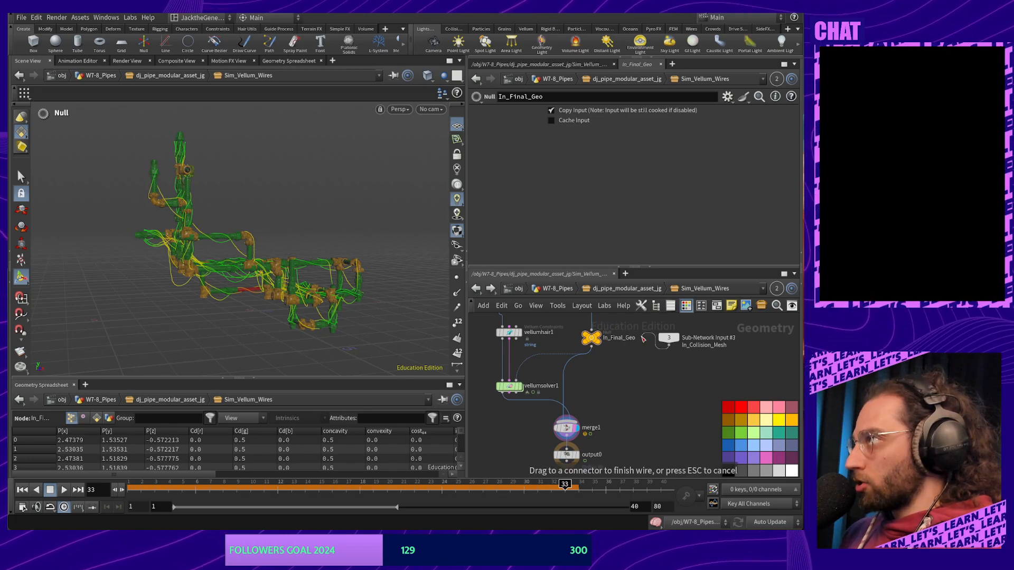
key(Escape)
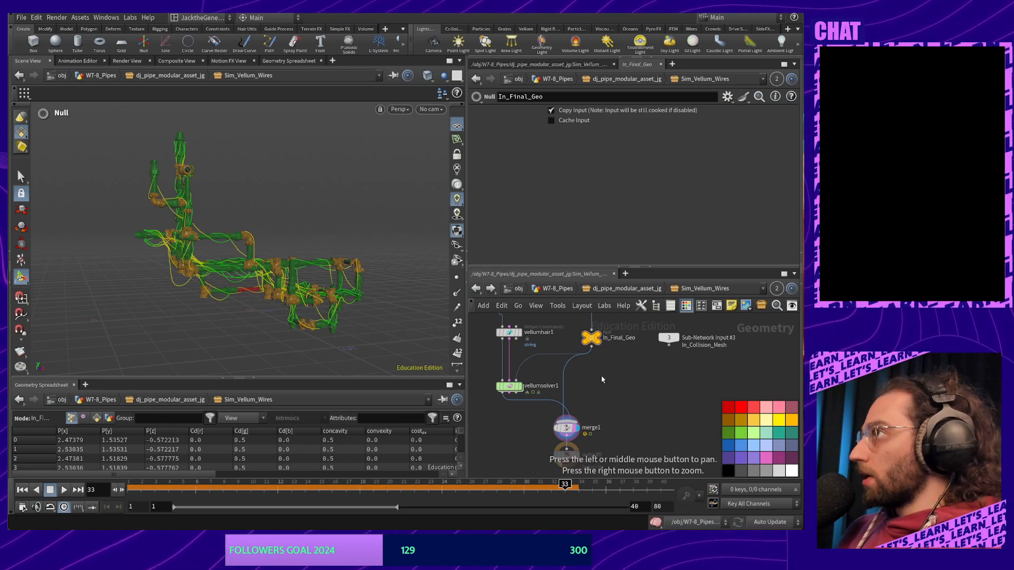
key(Tab)
text(met)
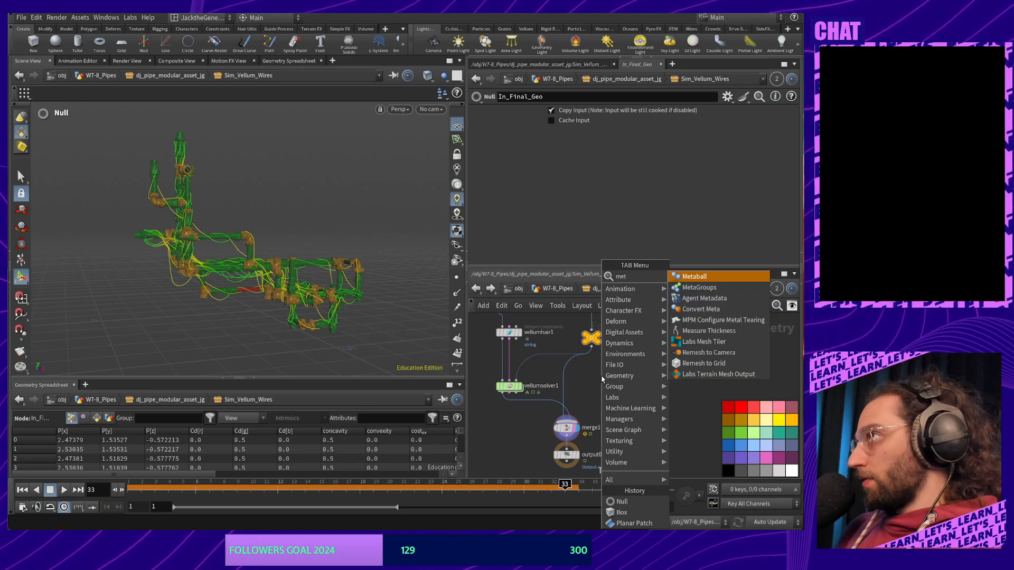
key(BackSpace)
text(rge)
key(Return)
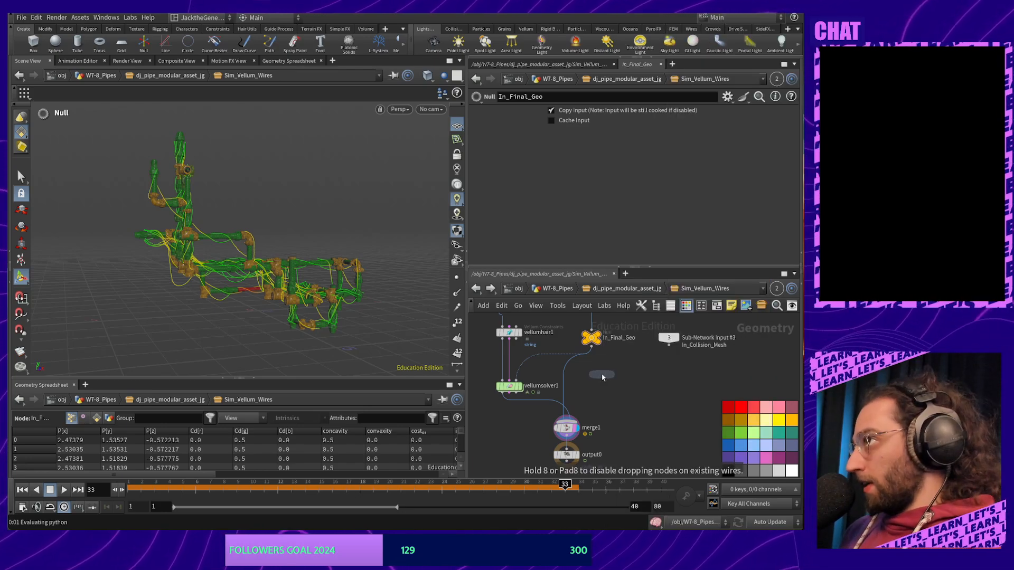
click(600, 377)
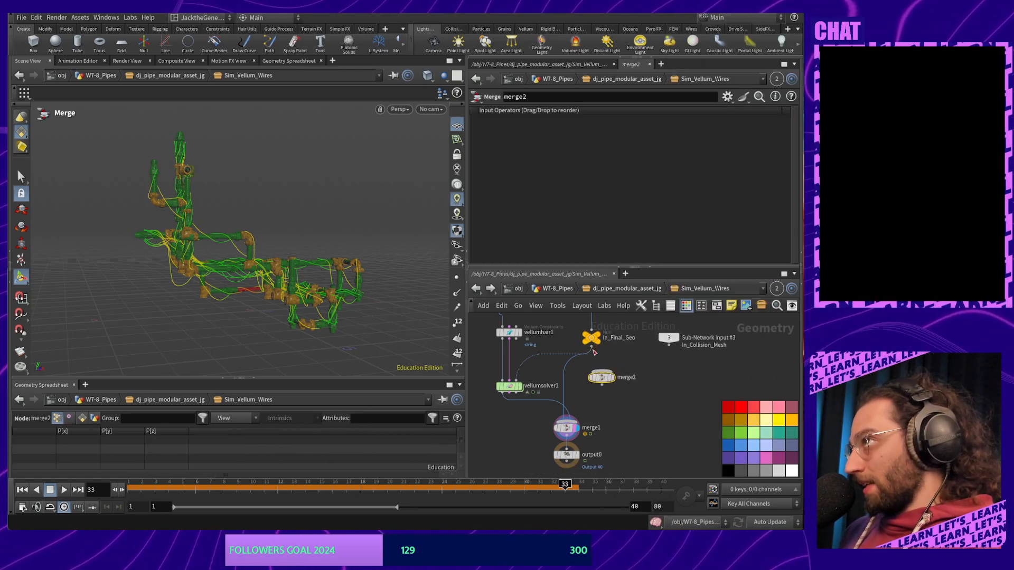
drag(597, 347, 601, 372)
drag(668, 349, 517, 378)
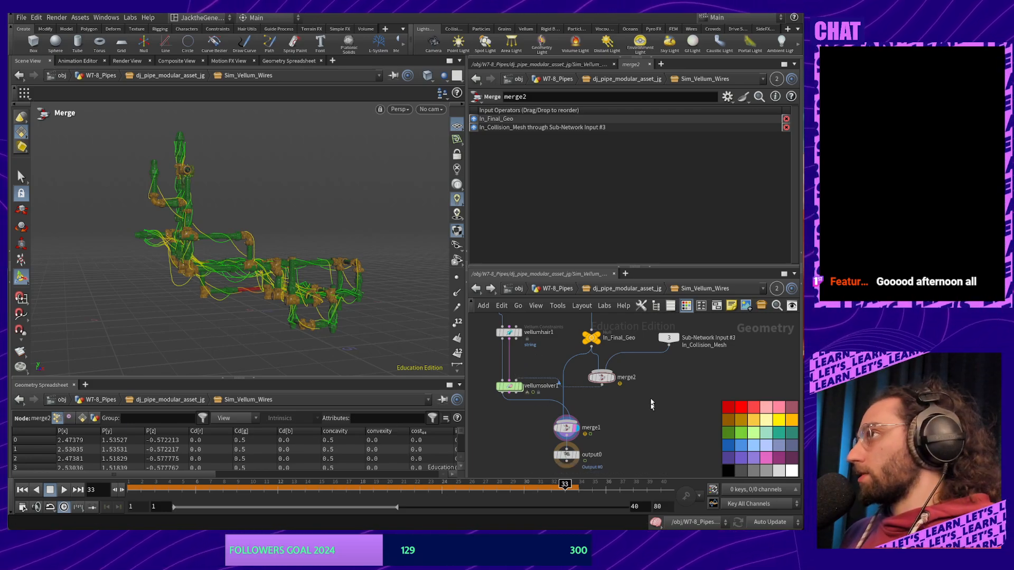
Centre the network on vellumsolver1 and open its settings
middle_drag(618, 408, 675, 404)
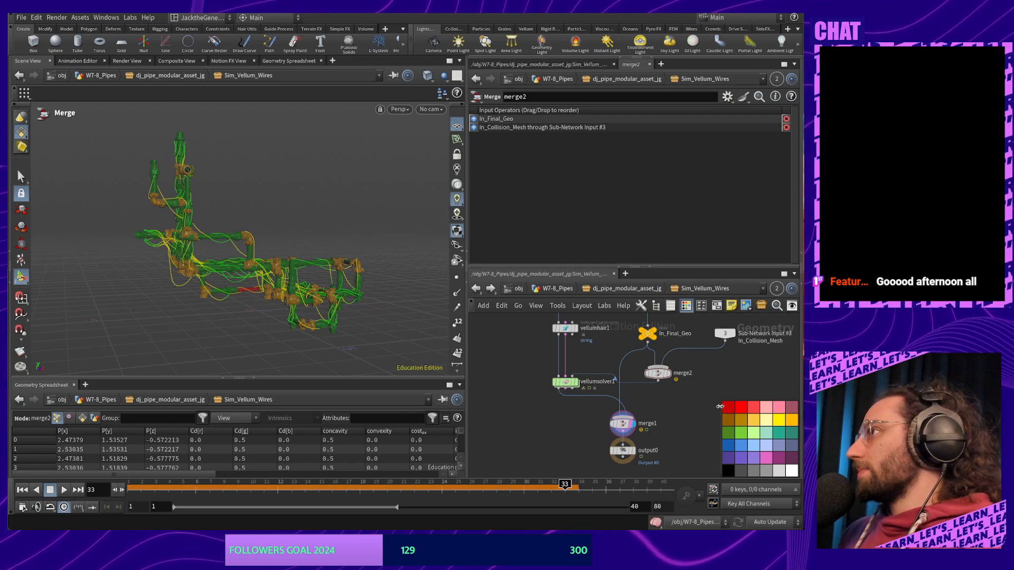
scroll(655, 415, down, 3)
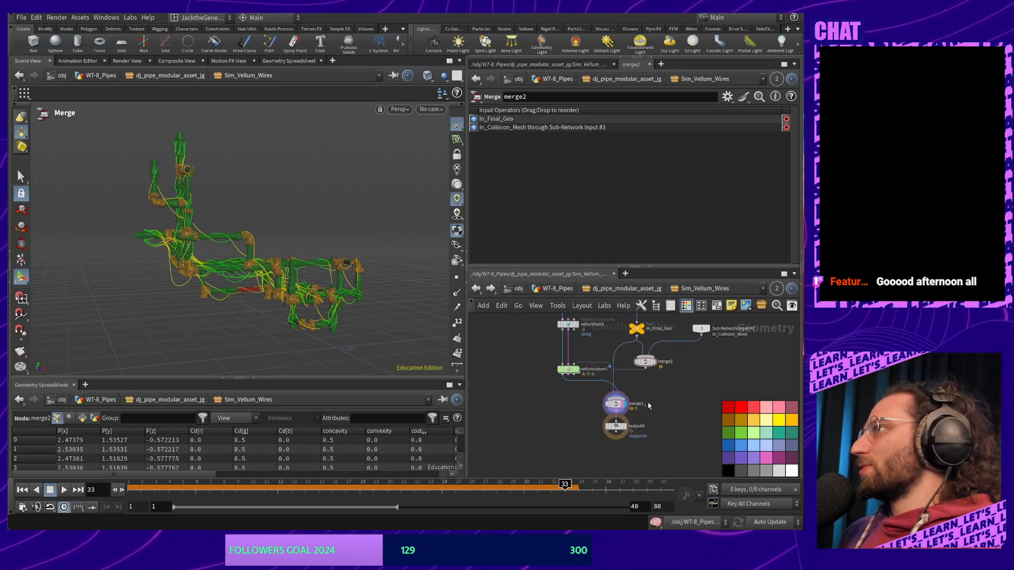
scroll(641, 388, up, 4)
middle_drag(650, 402, 736, 416)
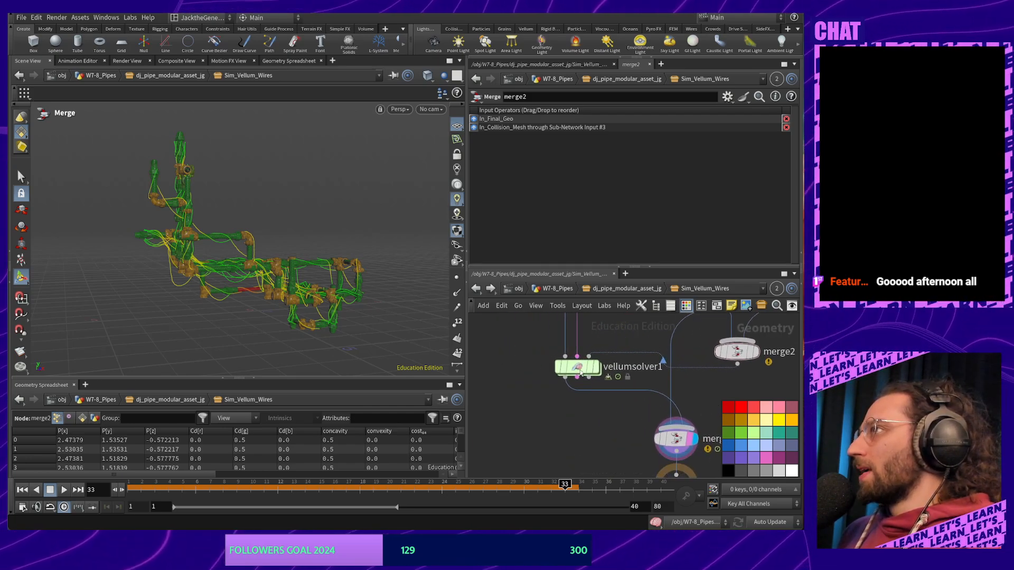
click(580, 370)
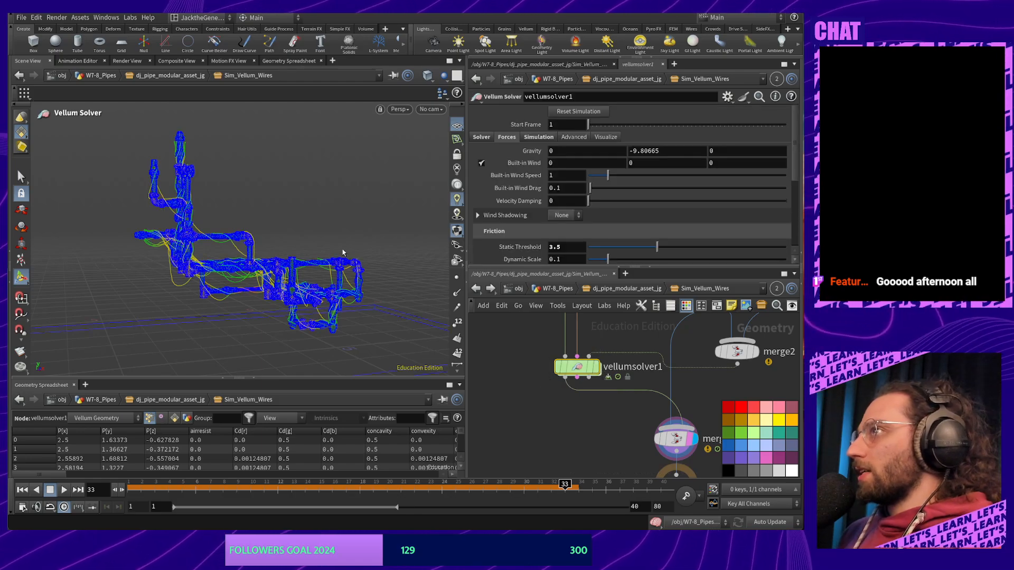
Orbit and zoom the viewport to inspect the pipe structure end-on
key(Escape)
drag(342, 253, 280, 259)
right_drag(280, 259, 283, 113)
drag(303, 195, 317, 219)
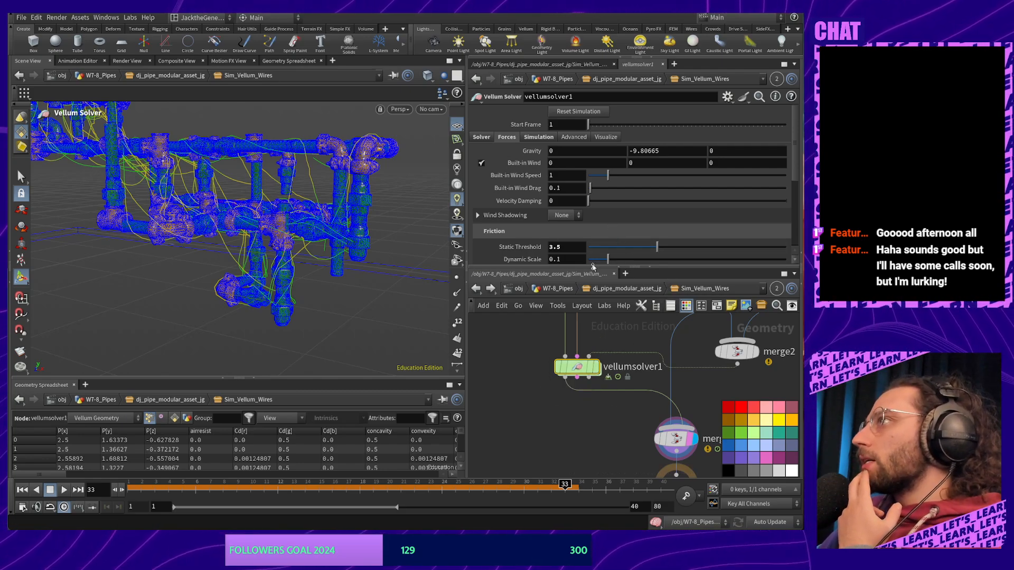
scroll(579, 250, down, 1)
scroll(579, 250, down, 2)
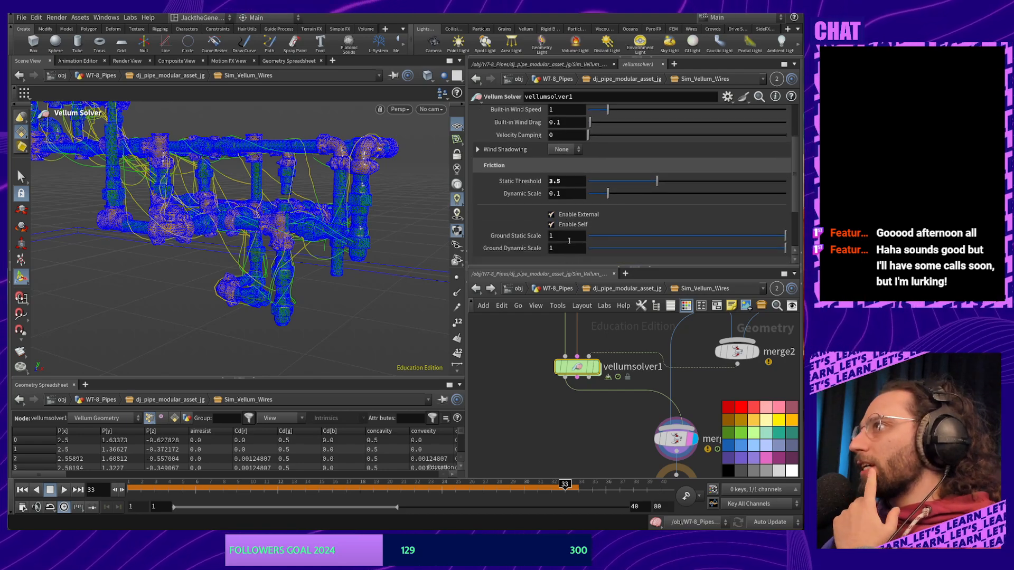
scroll(569, 241, up, 3)
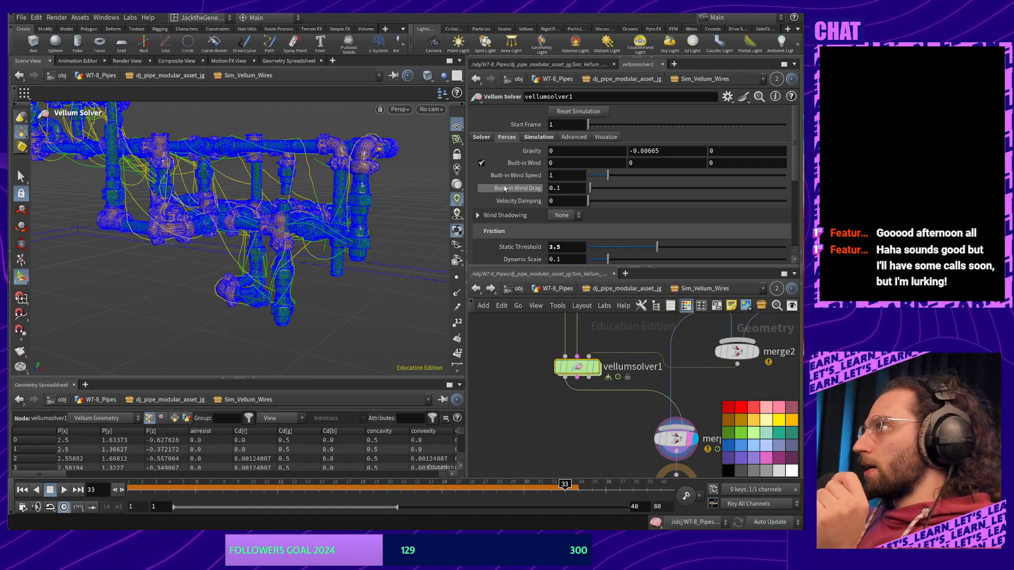
Review vellumsolver1's solver settings and lower the static friction threshold to 1.69
click(481, 138)
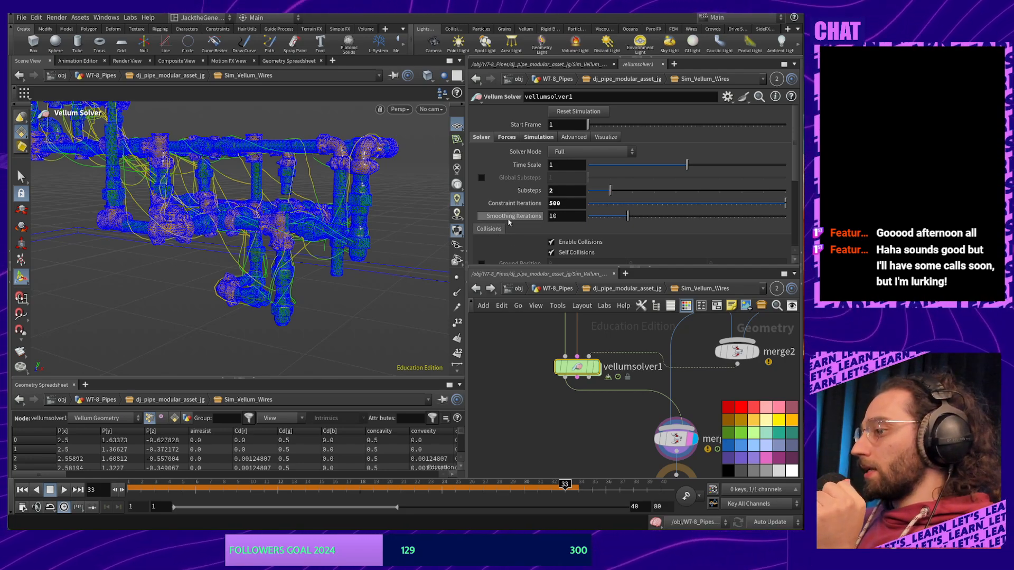
mouse_move(509, 223)
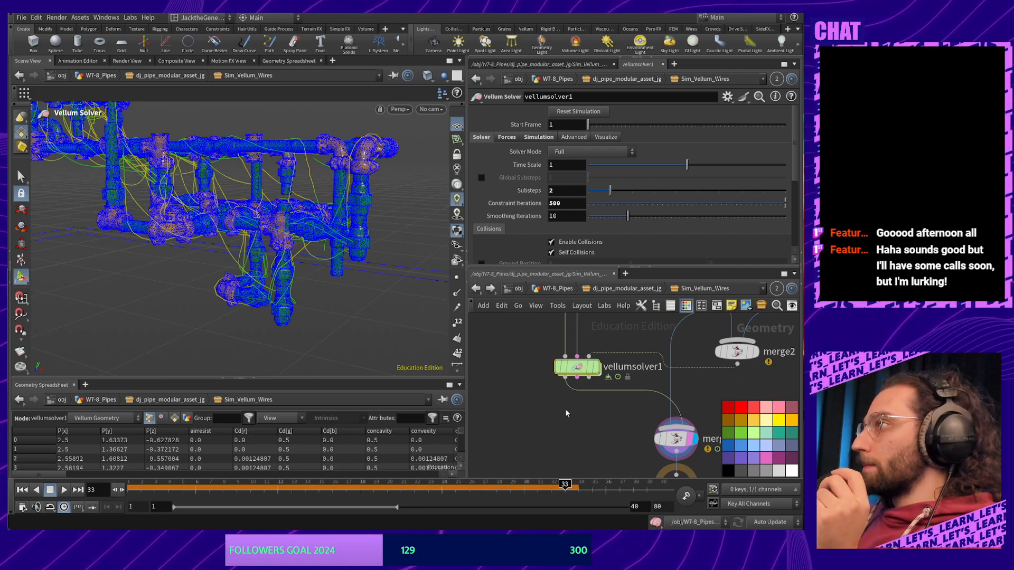
scroll(607, 214, down, 3)
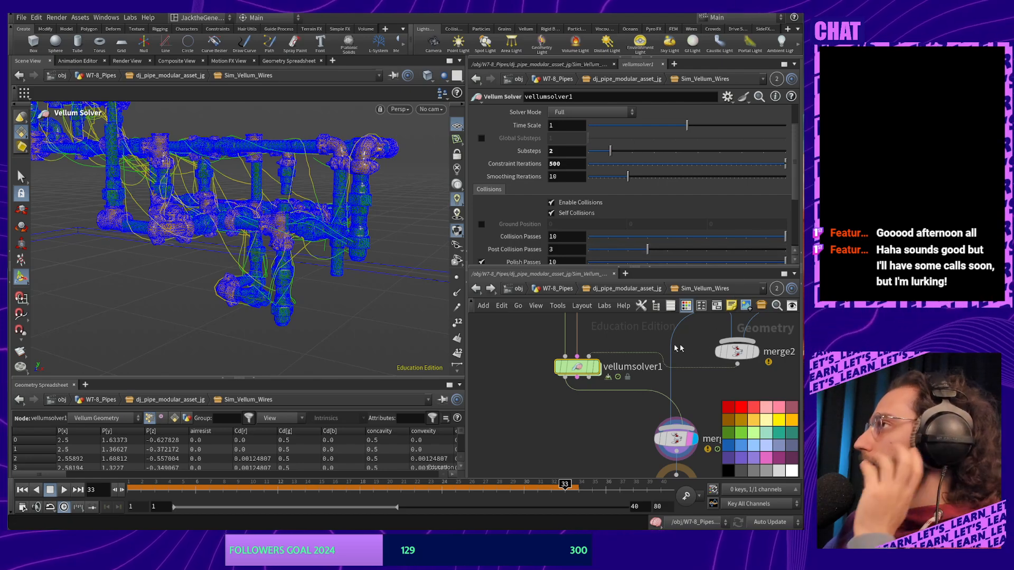
scroll(601, 192, up, 5)
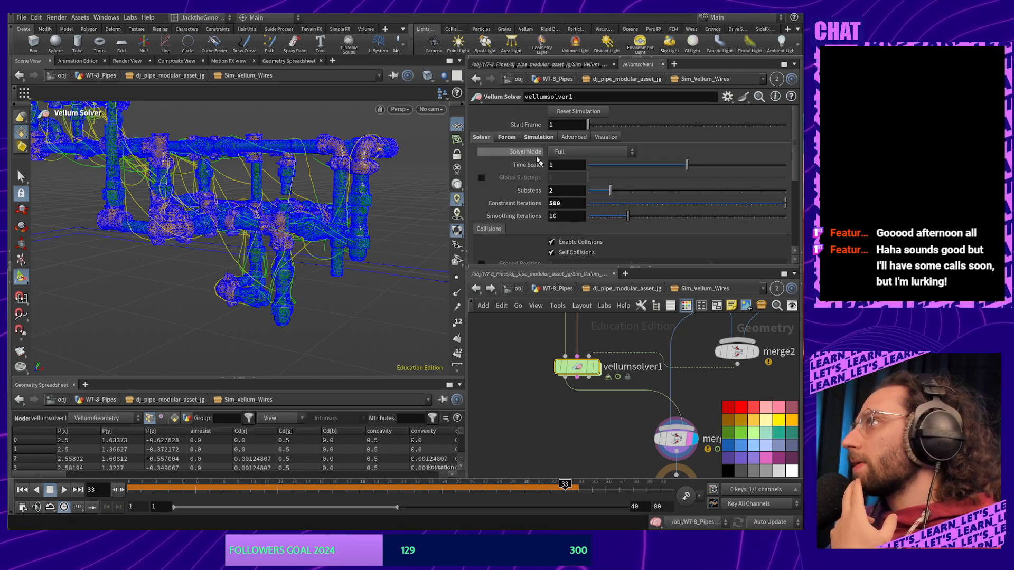
click(539, 136)
click(507, 138)
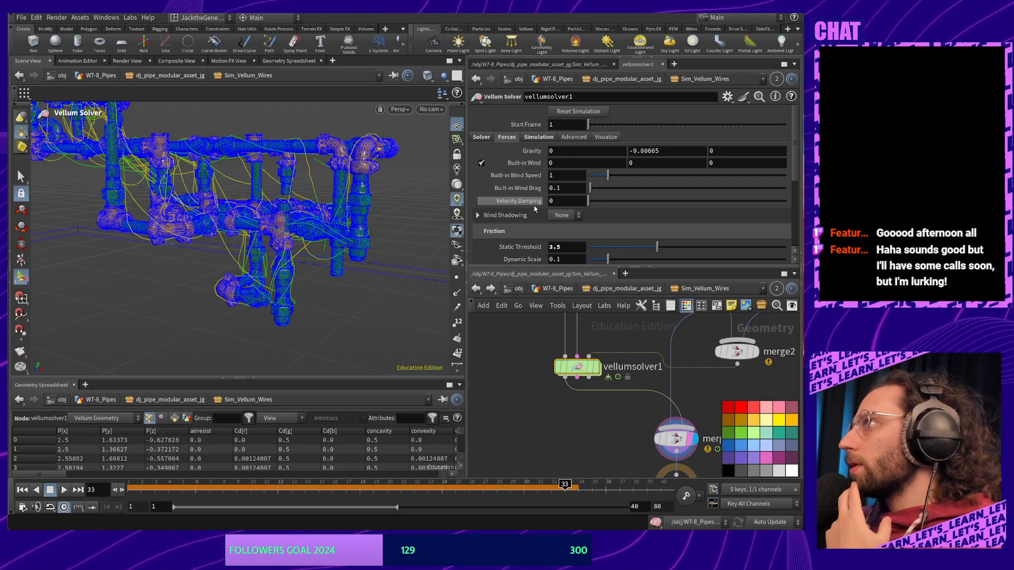
scroll(526, 217, down, 3)
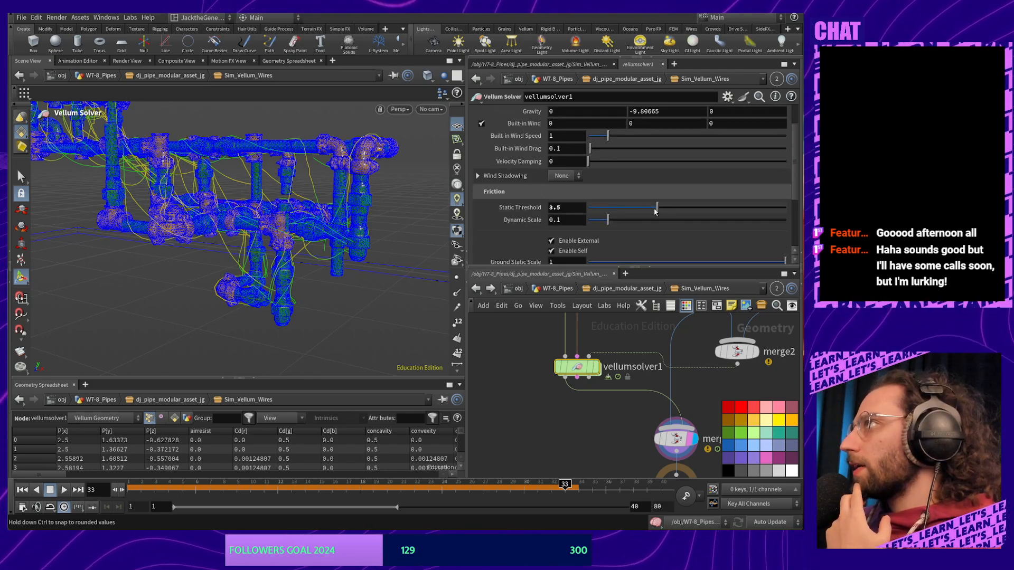
drag(621, 211, 570, 213)
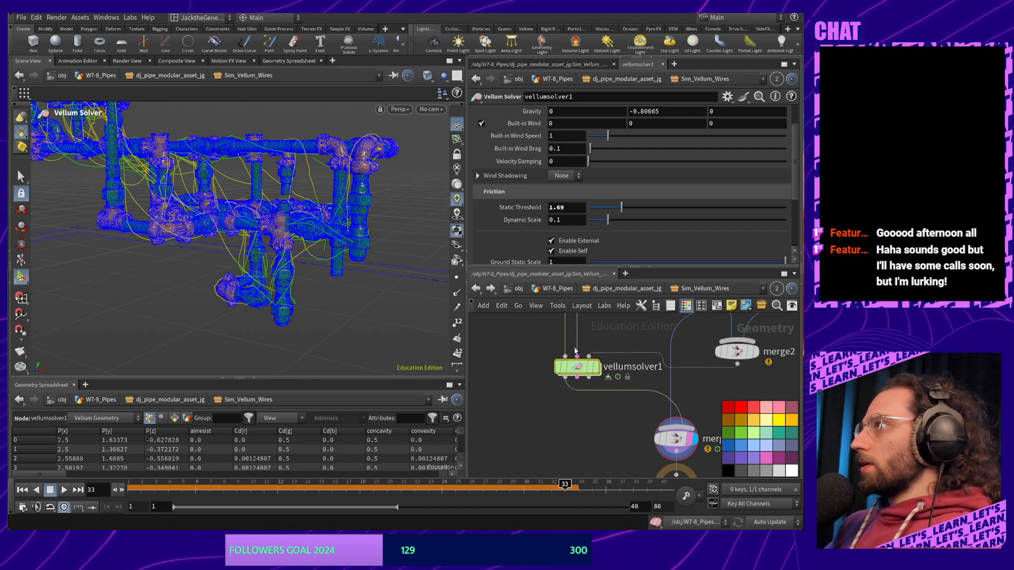
Replay the wire simulation from frame 1, stopping at frame 28, and orbit around the wires
drag(310, 491, 132, 485)
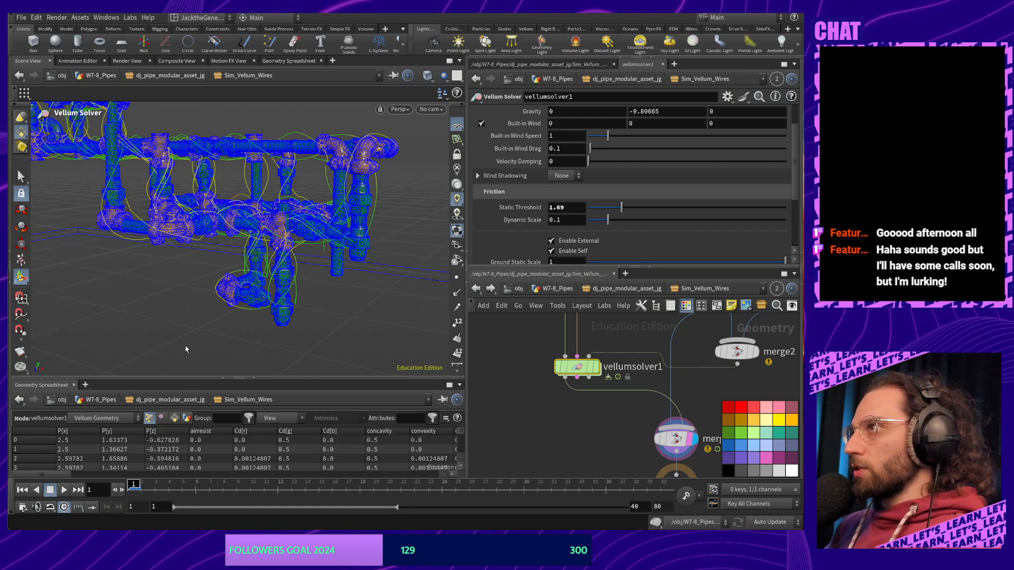
click(65, 492)
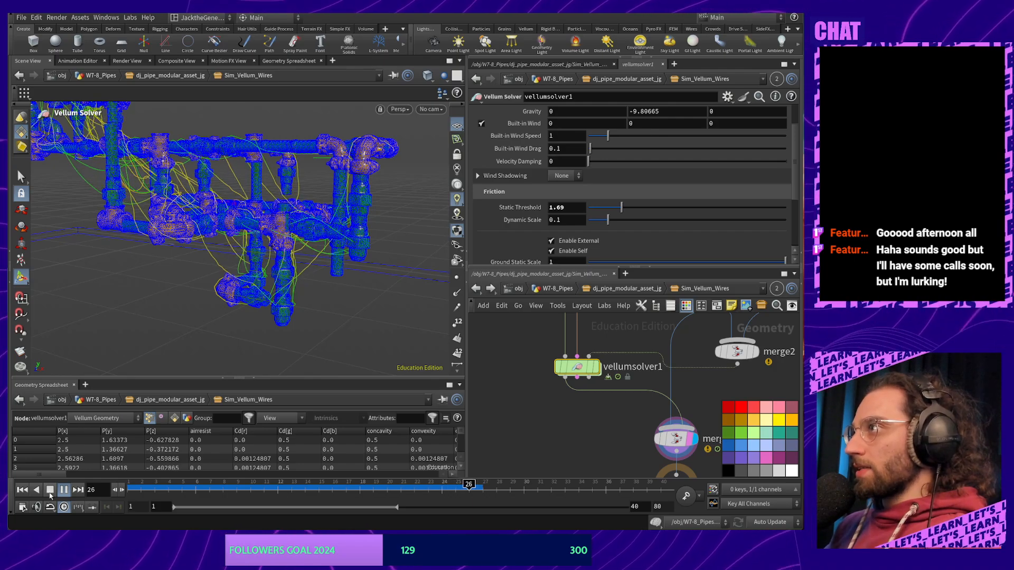
click(50, 491)
key(Escape)
drag(184, 293, 298, 264)
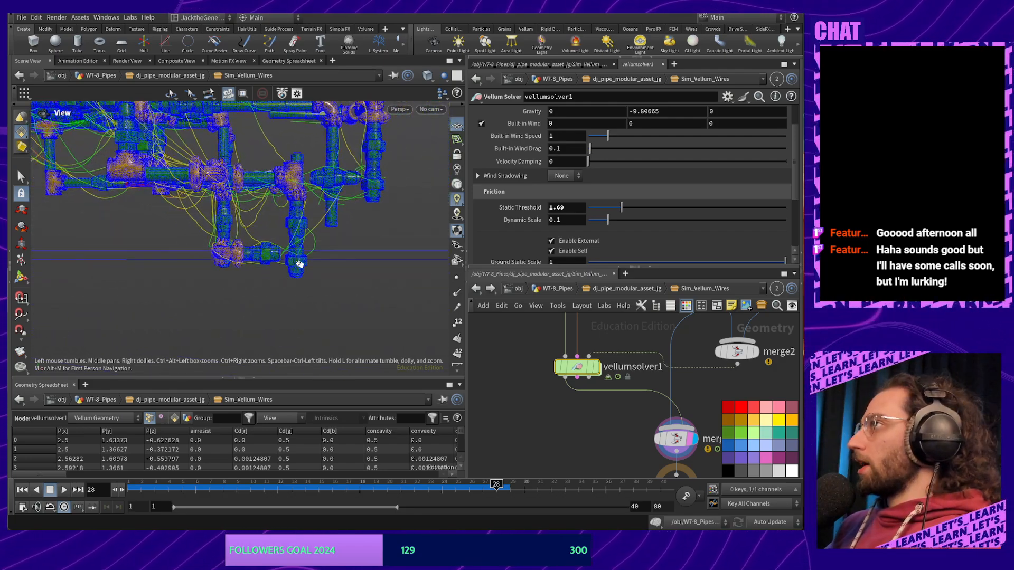
scroll(581, 244, up, 3)
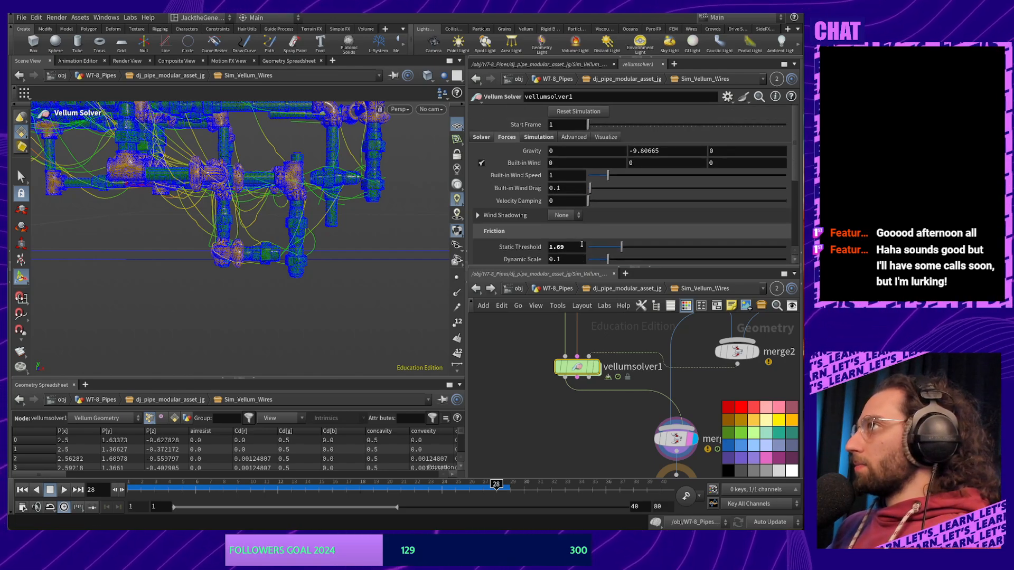
Select vellumhair1 to show its string constraints (Density 0.001, Edge Length Scale 0.25)
click(481, 138)
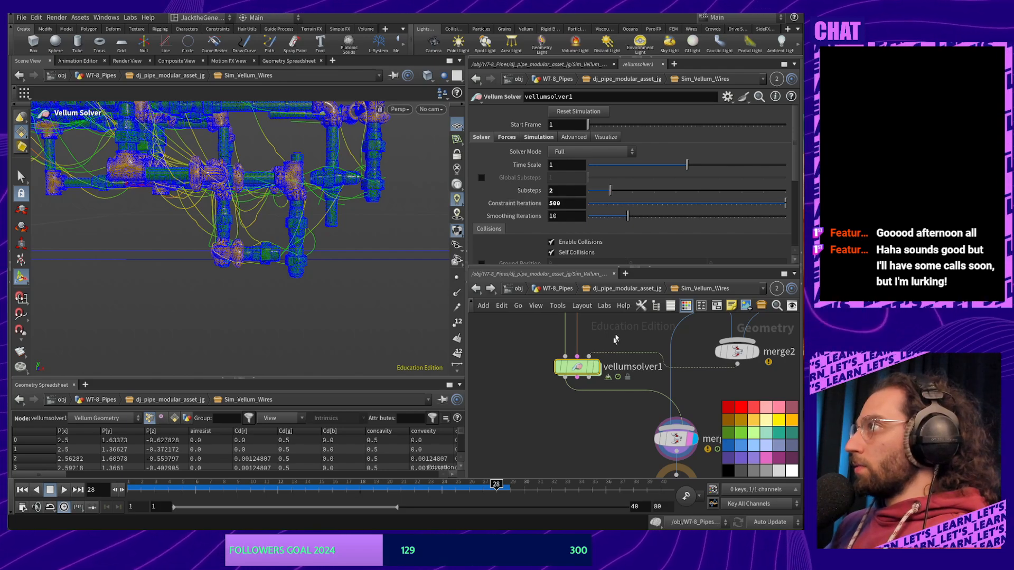
middle_drag(615, 338, 619, 434)
middle_drag(619, 399, 630, 445)
click(590, 414)
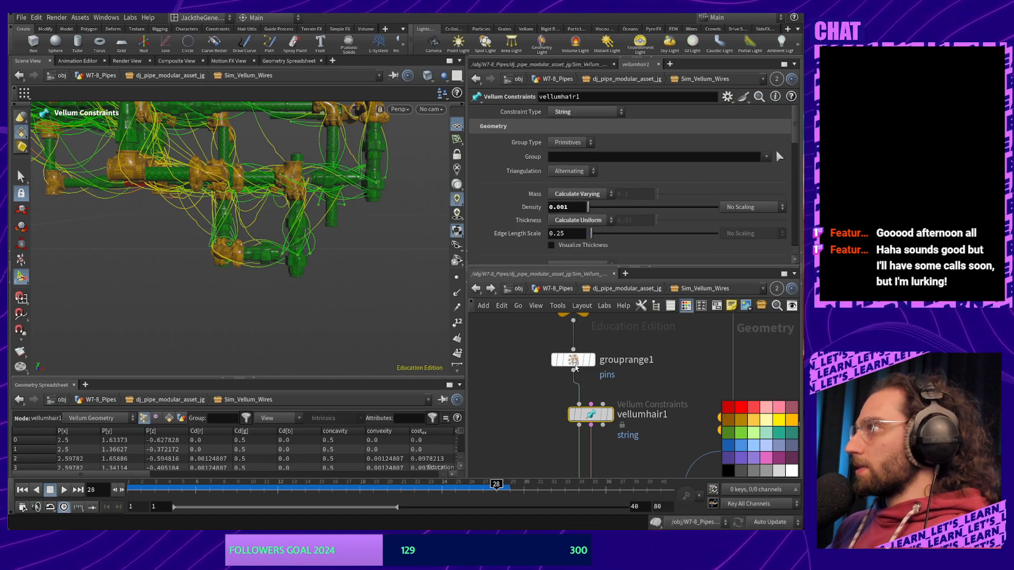
Move vellumhair1 aside and change its Density field from 0.001 to 0.1
drag(596, 405, 581, 425)
scroll(574, 188, down, 2)
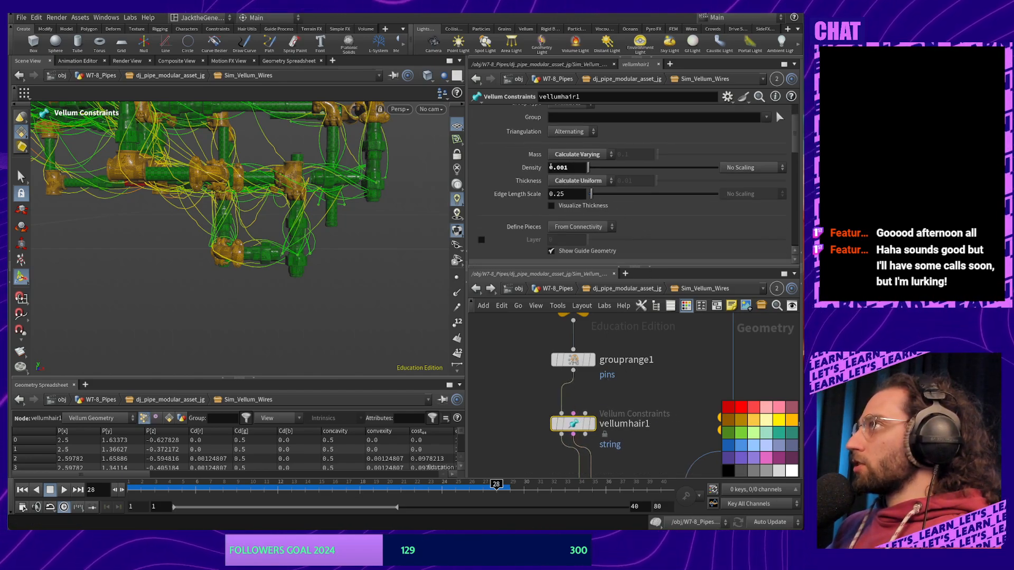
scroll(622, 226, down, 3)
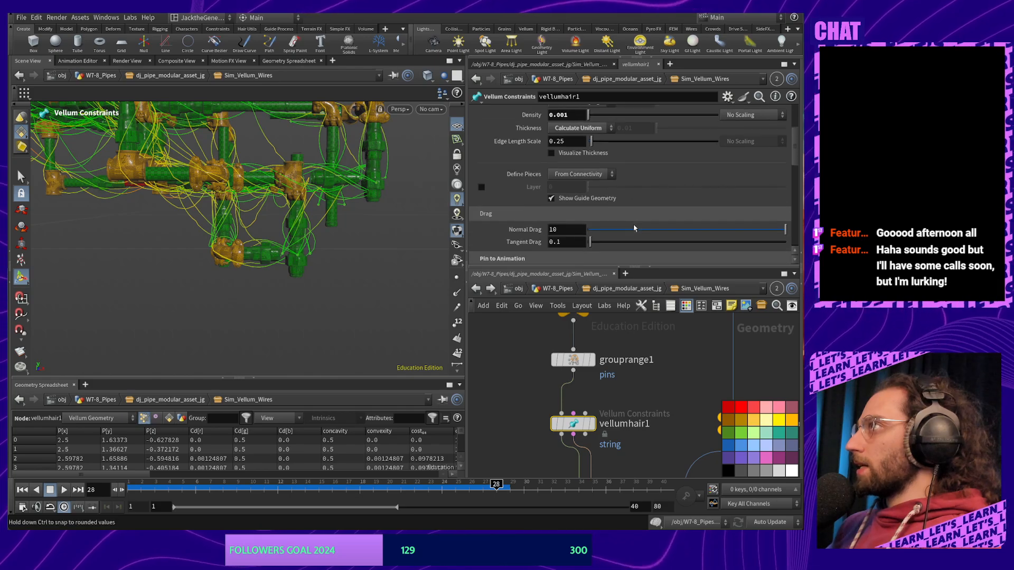
scroll(588, 246, down, 5)
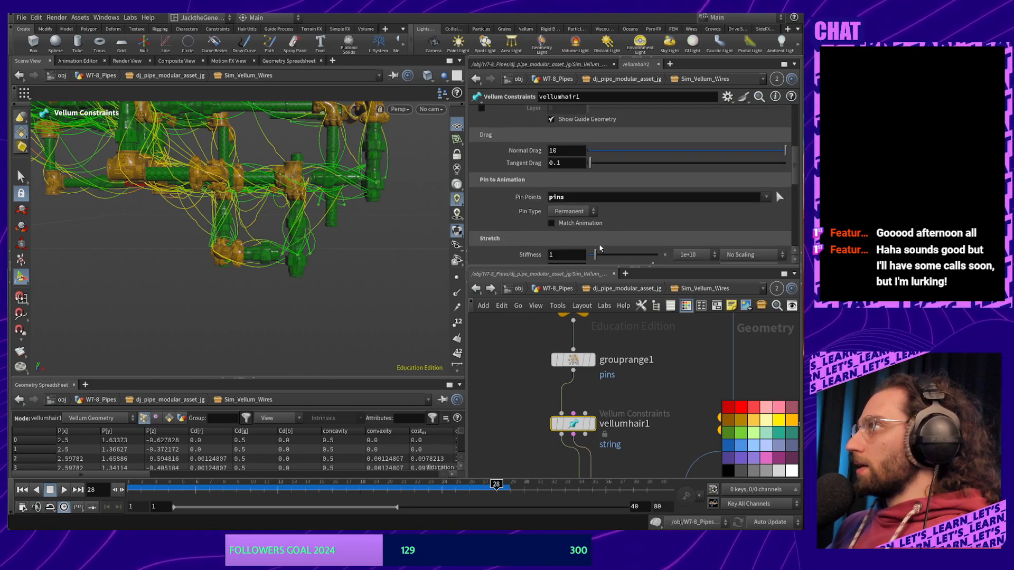
scroll(588, 248, up, 8)
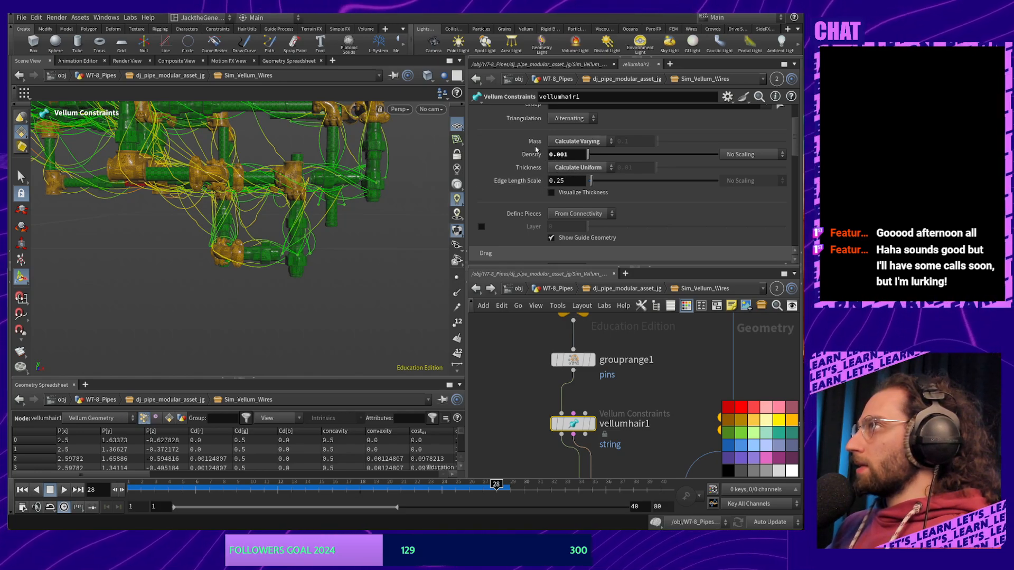
scroll(544, 170, up, 1)
scroll(544, 170, up, 3)
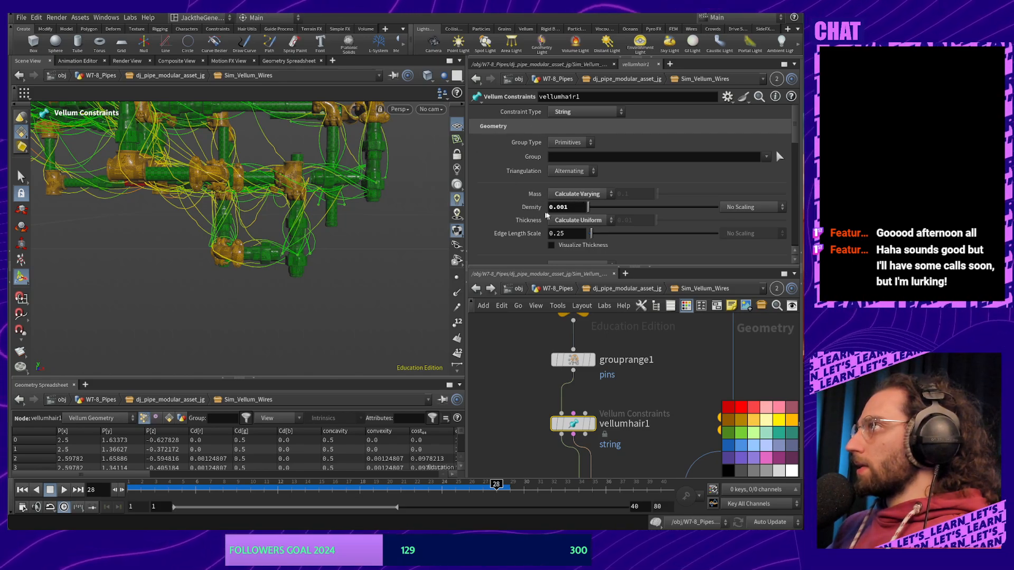
click(574, 207)
key(BackSpace)
key(BackSpace)
key(BackSpace)
text(1)
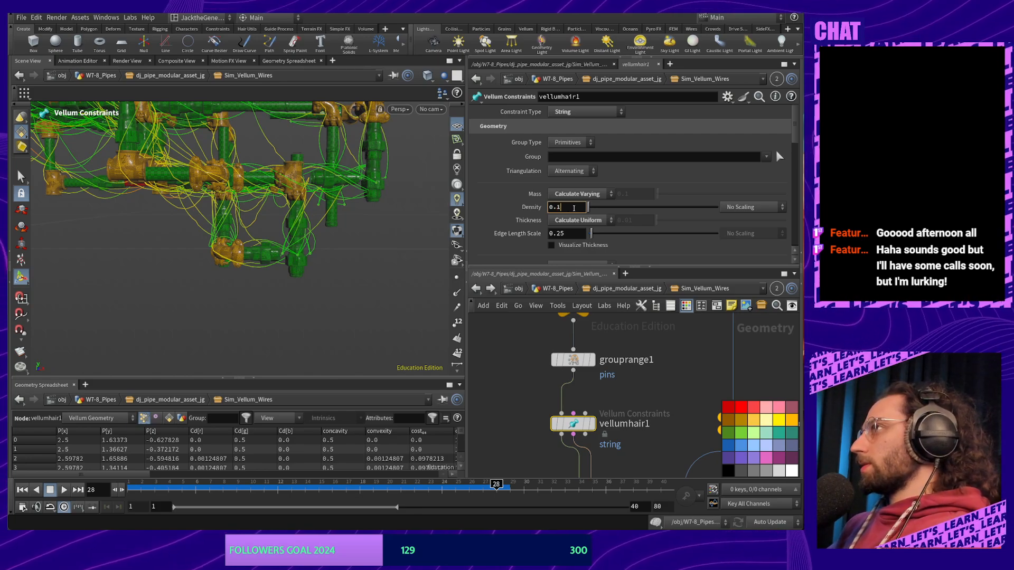
key(Return)
Rewind to frame 1 and replay the simulation with the 0.1-density strings, orbiting the view
middle_drag(645, 380, 683, 363)
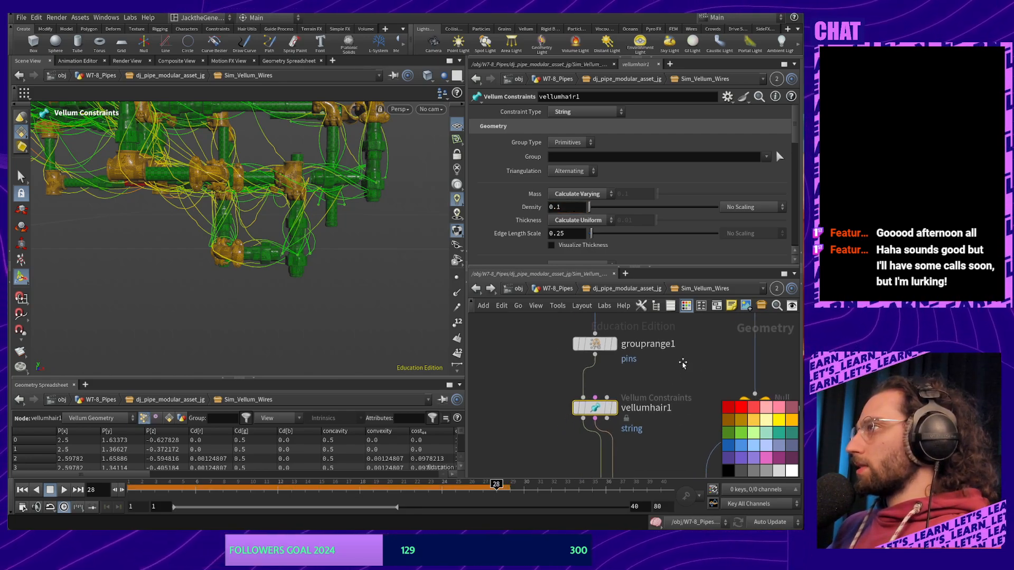
scroll(654, 470, down, 3)
drag(497, 486, 136, 486)
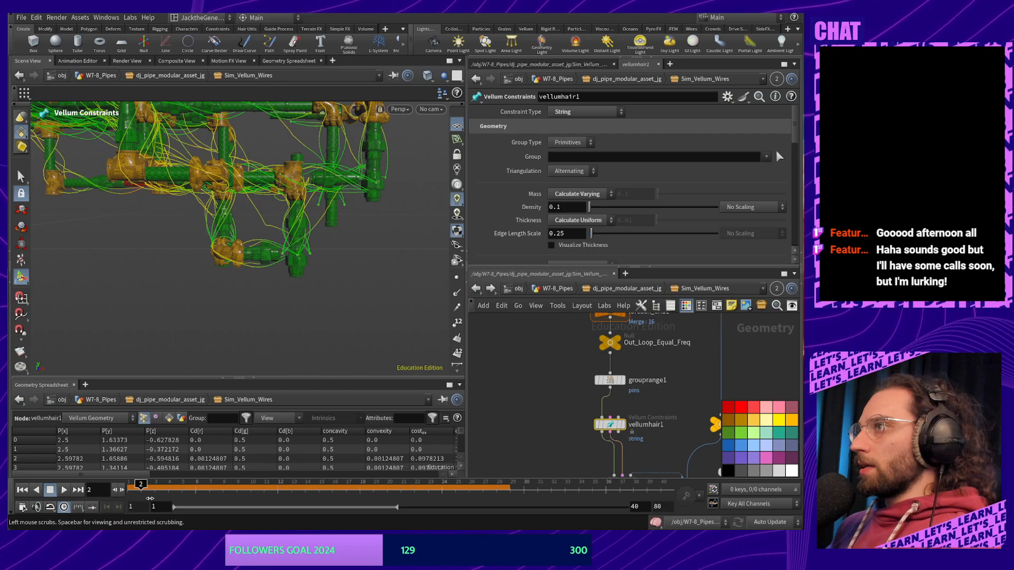
click(23, 507)
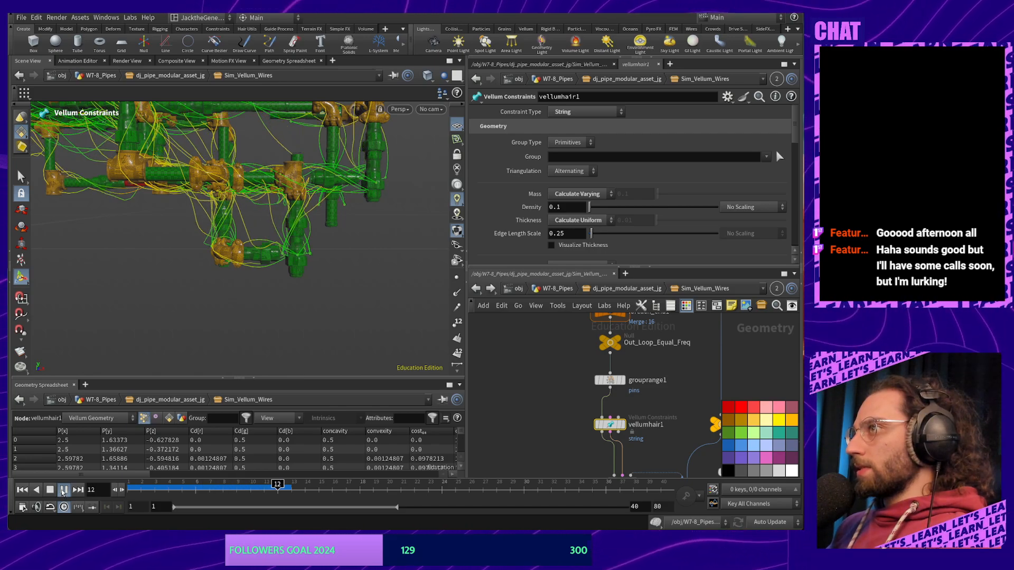
alt+drag(241, 257, 234, 262)
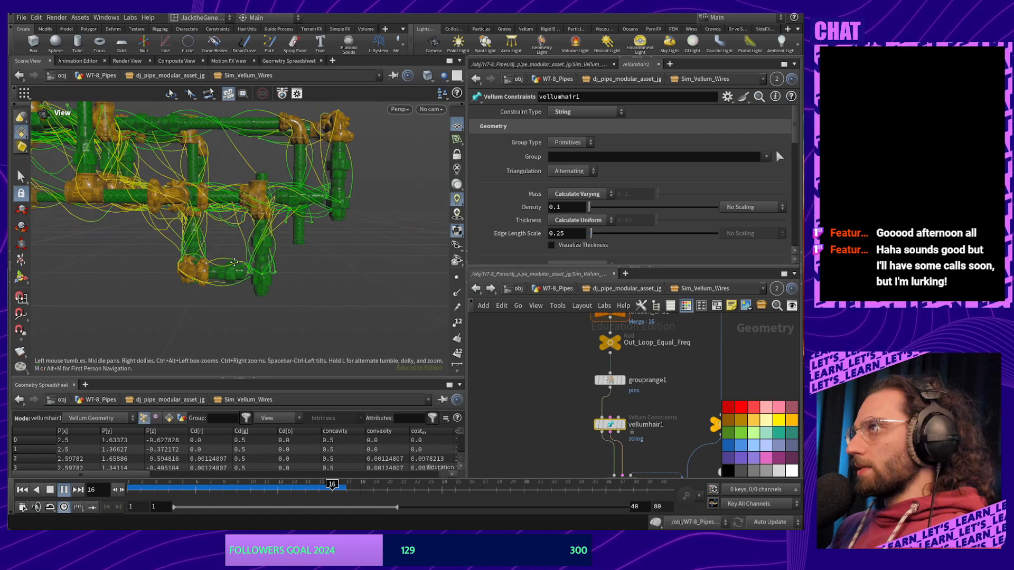
alt+middle_drag(234, 263, 229, 265)
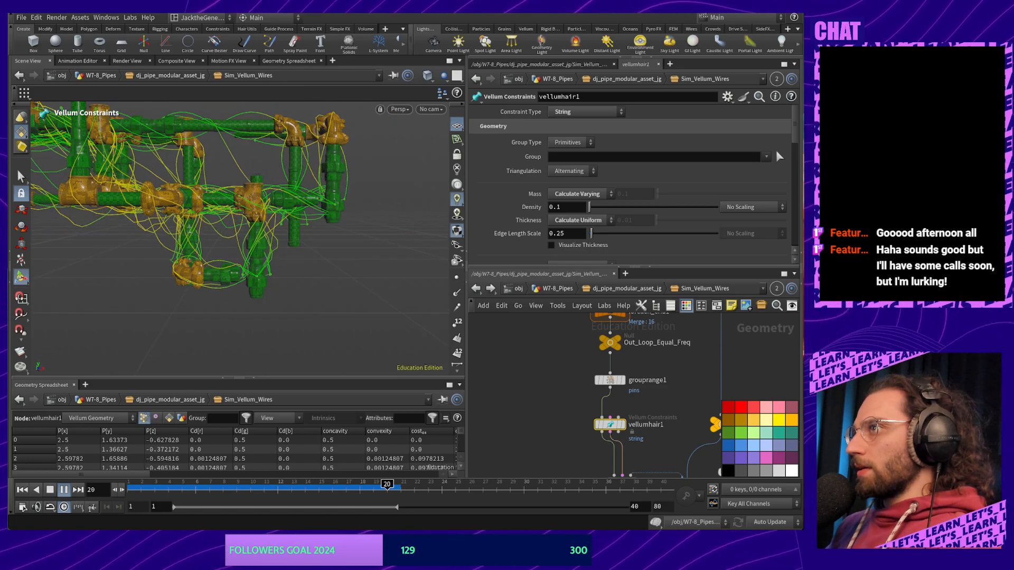
click(52, 491)
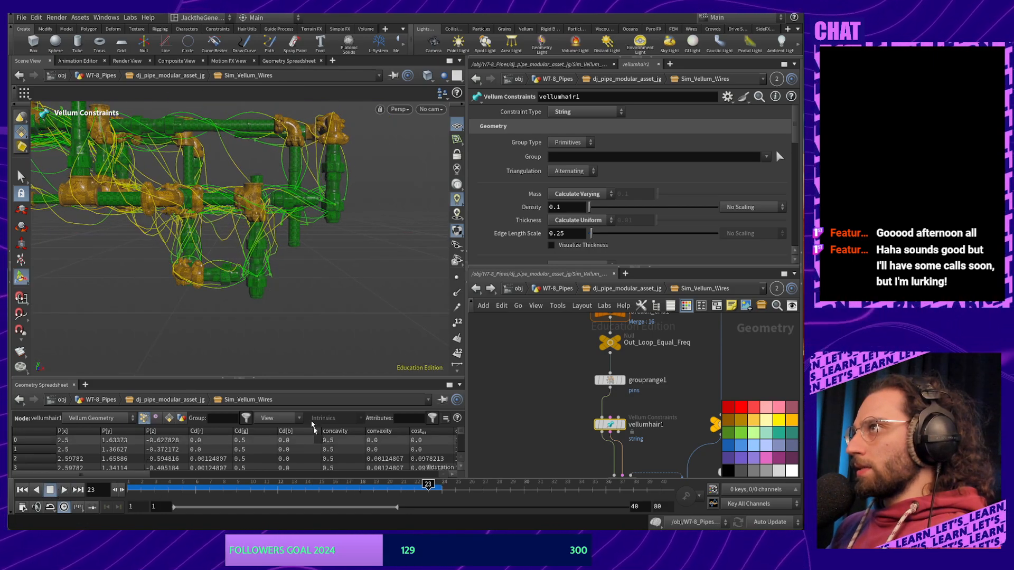
alt+drag(313, 343, 293, 335)
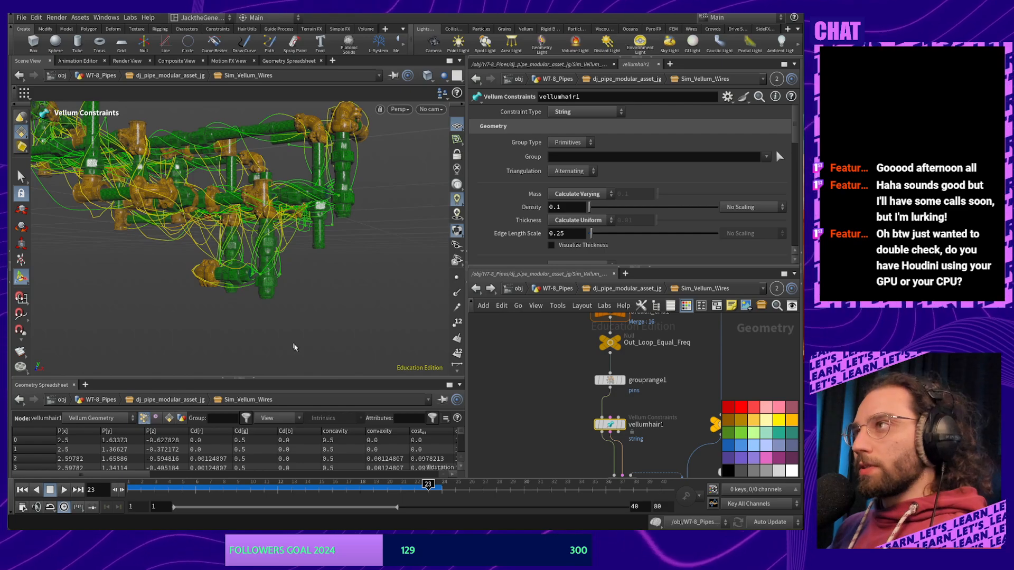
Scrub back to an earlier frame and select grouprange1 to show its pins group settings
drag(428, 484, 299, 490)
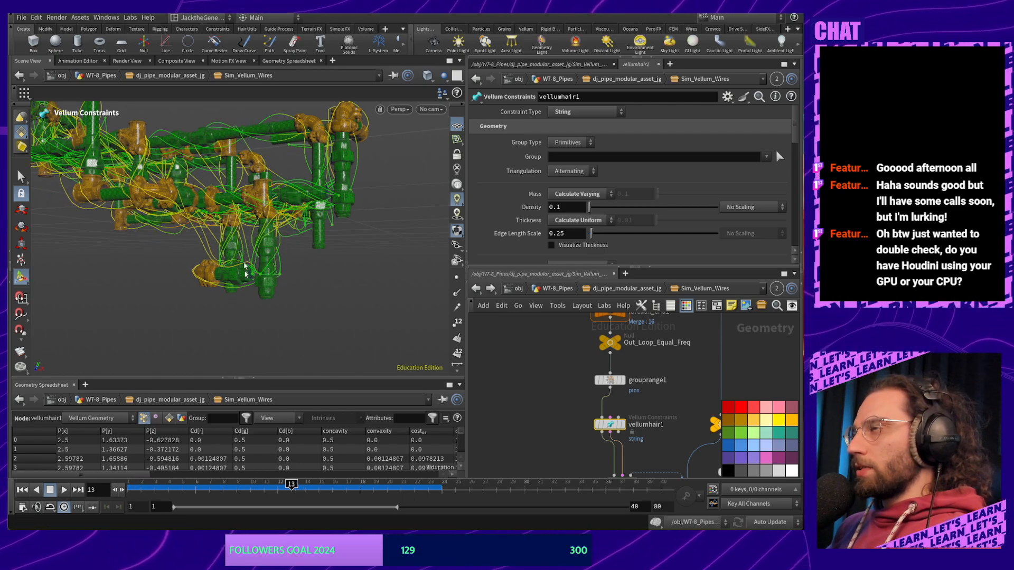
alt+drag(244, 269, 409, 306)
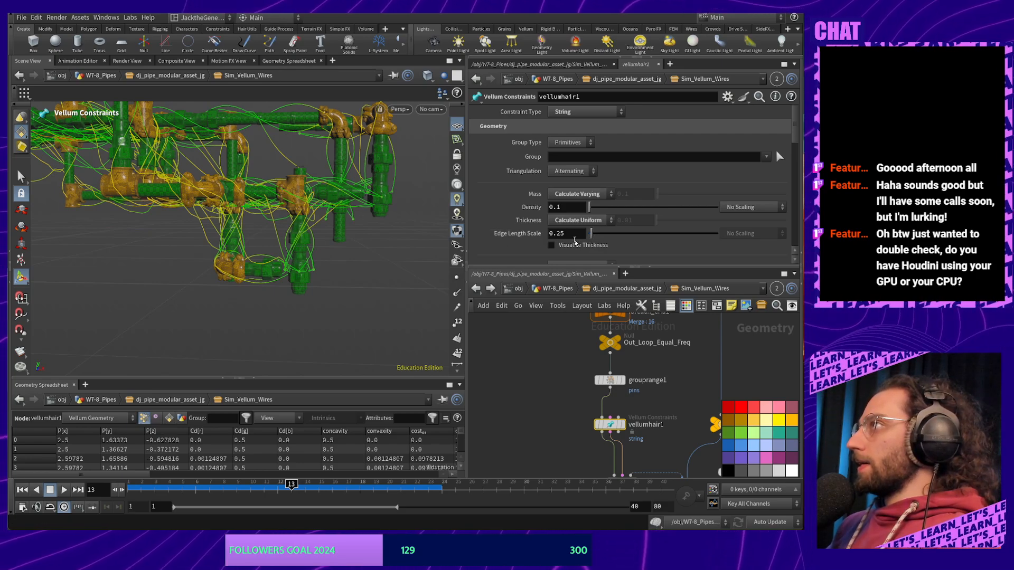
scroll(634, 209, down, 3)
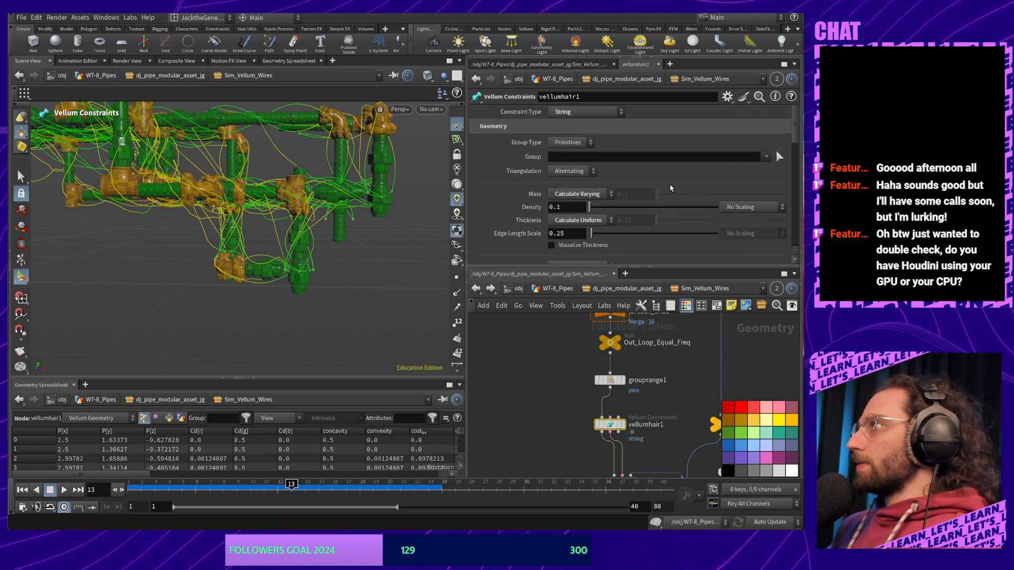
click(617, 381)
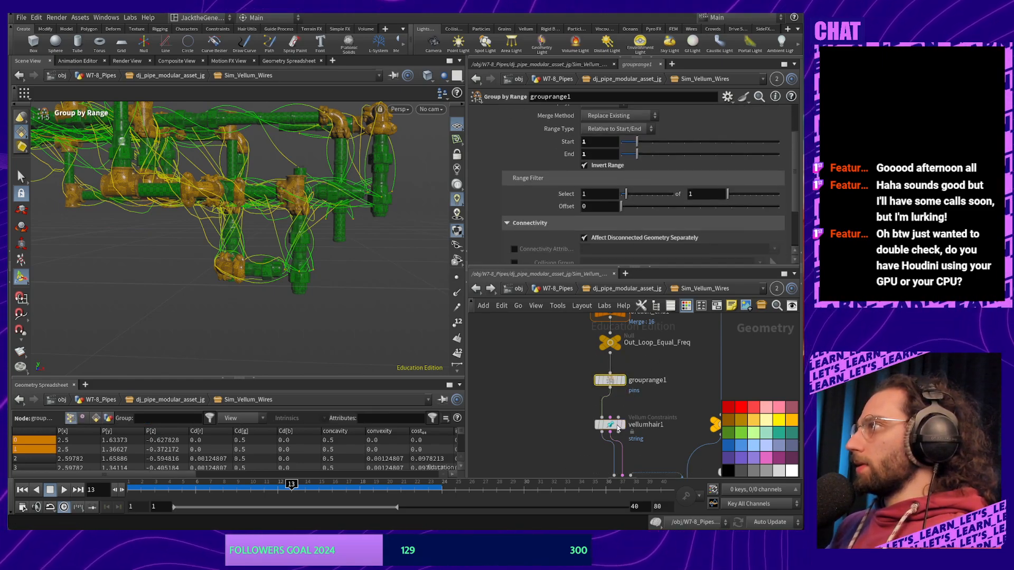
Return vellumhair1's Density to 0.001
click(610, 424)
scroll(588, 190, down, 2)
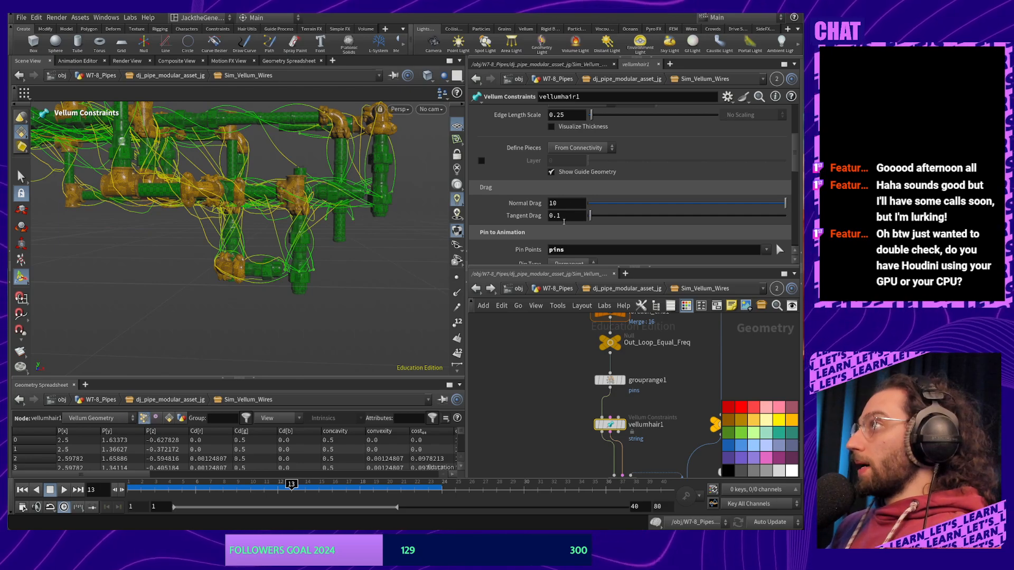
click(565, 215)
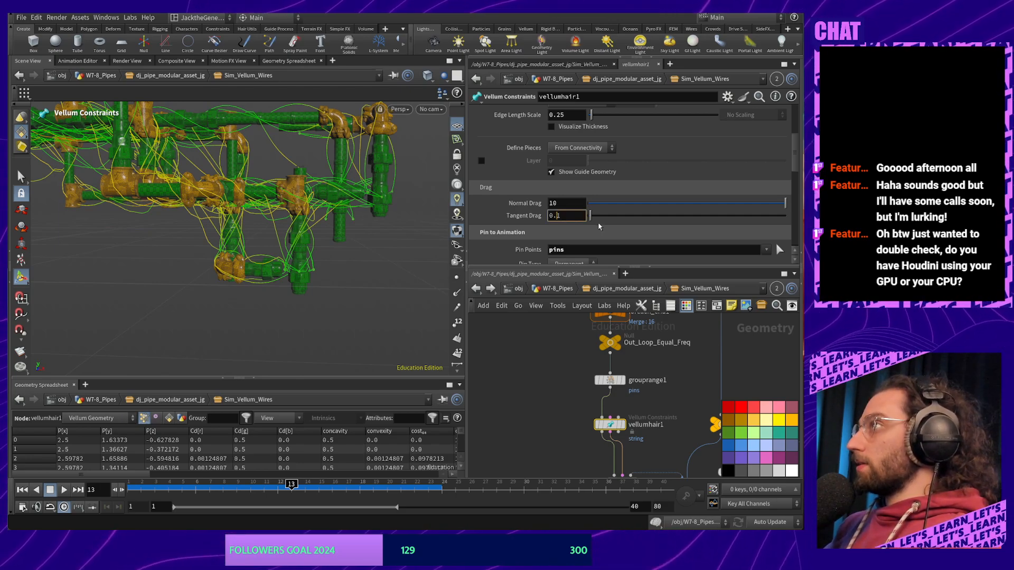
scroll(583, 191, up, 6)
click(583, 193)
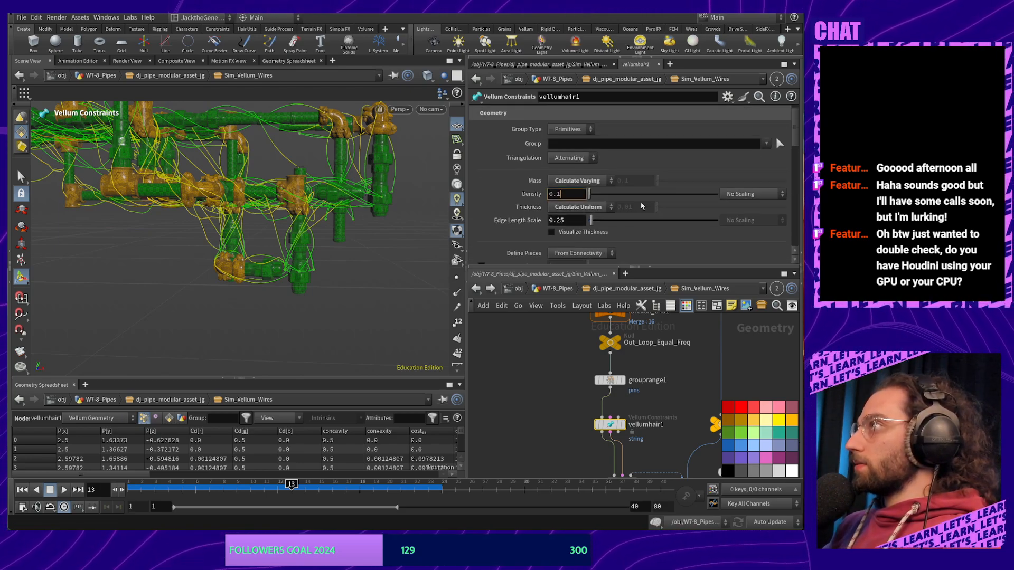
key(Left)
text(000)
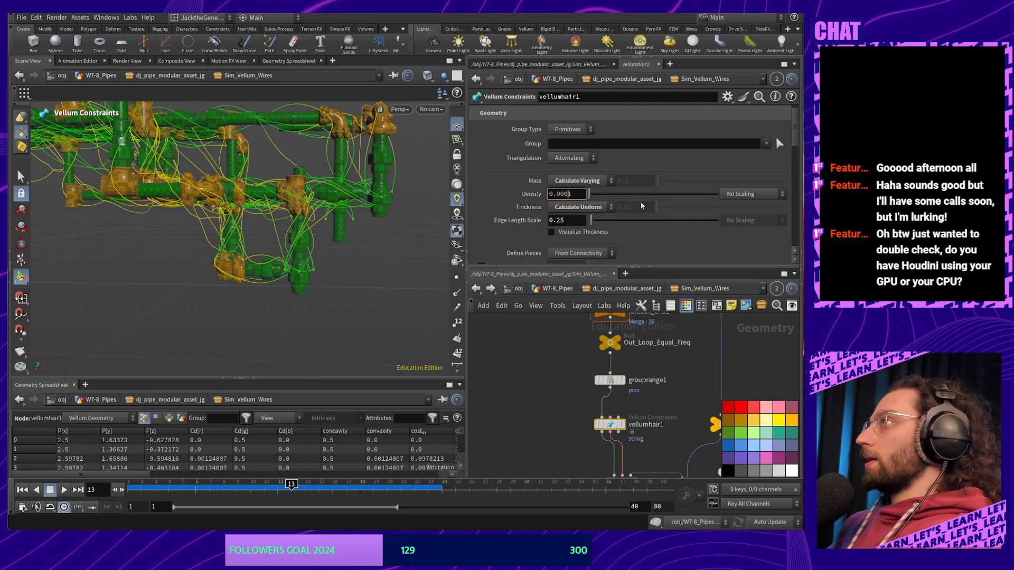
key(BackSpace)
Raise Edge Length Scale to 0.51 and select vellumsolver1
click(565, 218)
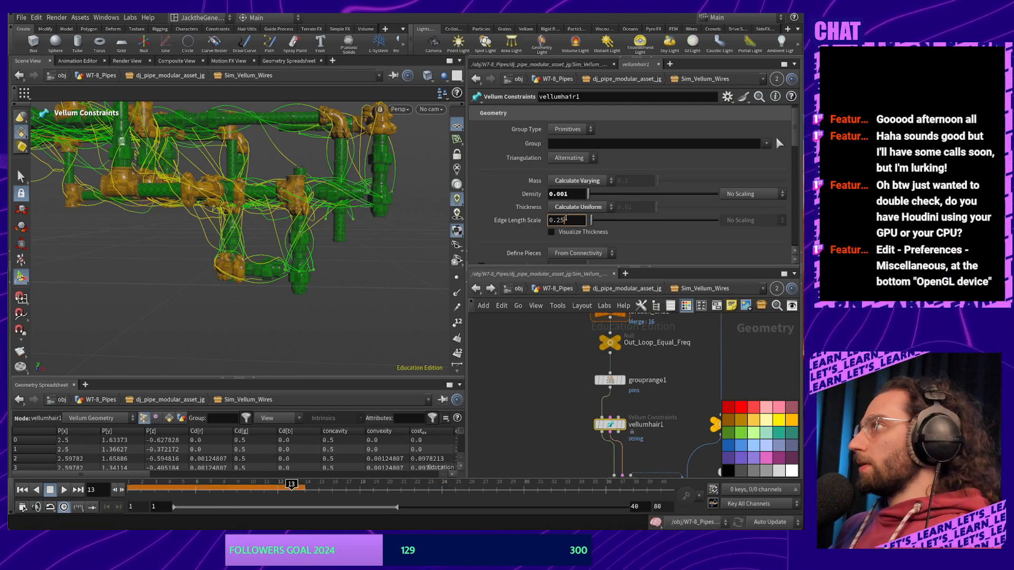
mouse_move(591, 220)
mouse_down()
mouse_move(608, 224)
mouse_move(599, 231)
mouse_up()
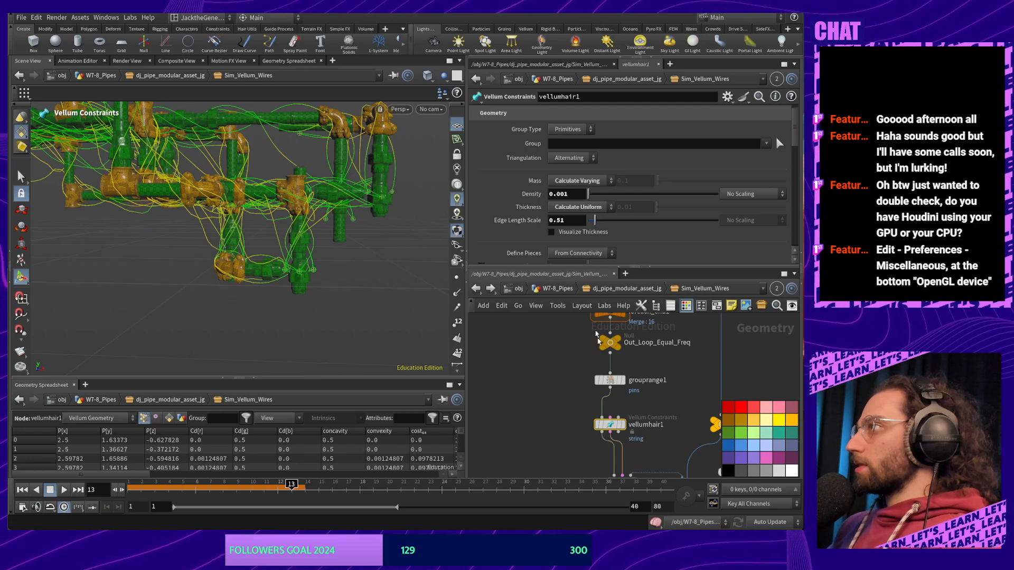
middle_drag(520, 387, 493, 307)
click(596, 404)
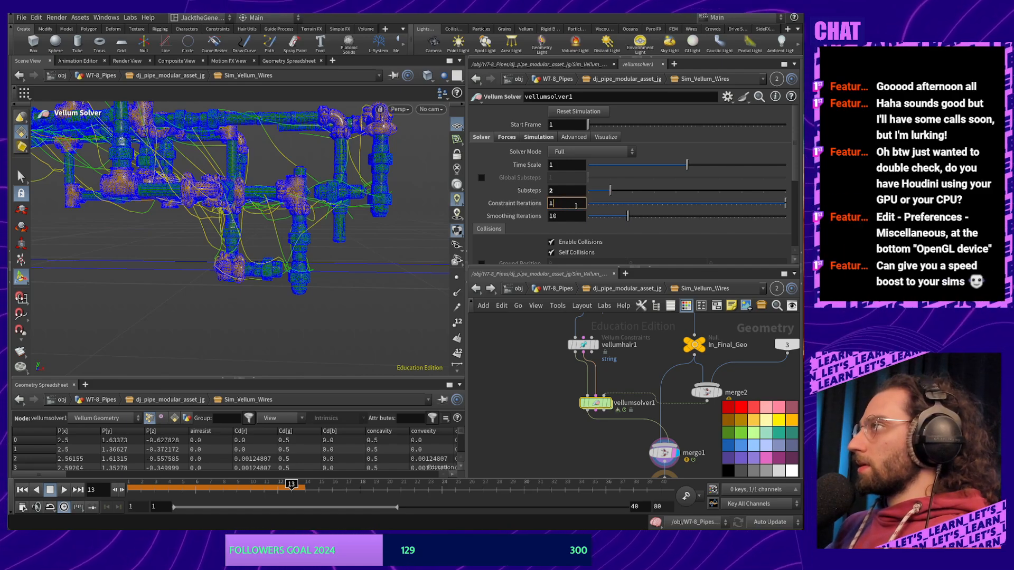
Set Constraint Iterations to 500 and replay the simulation from frame 1, tumbling the view
text(00)
key(Return)
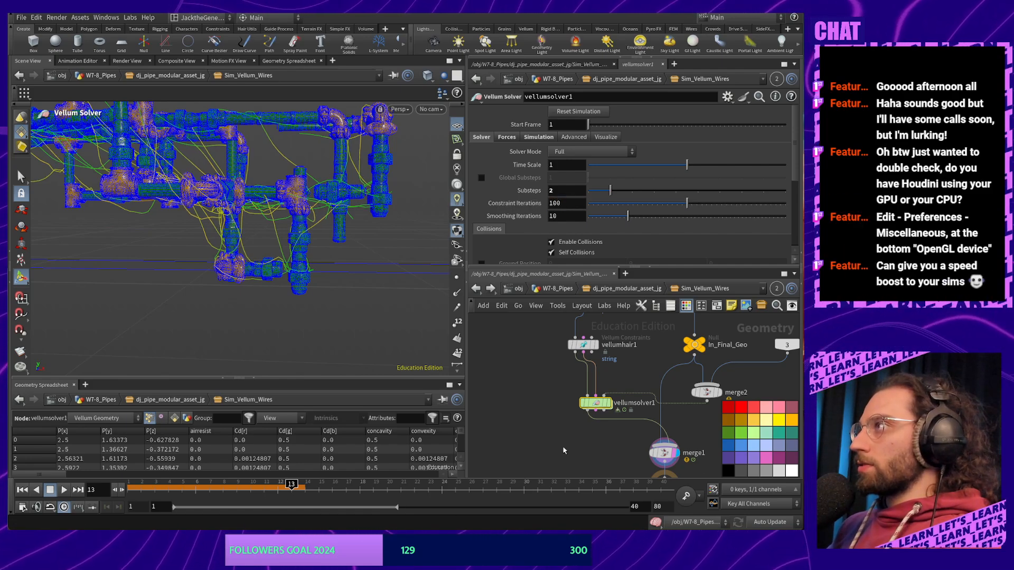
drag(182, 485, 131, 487)
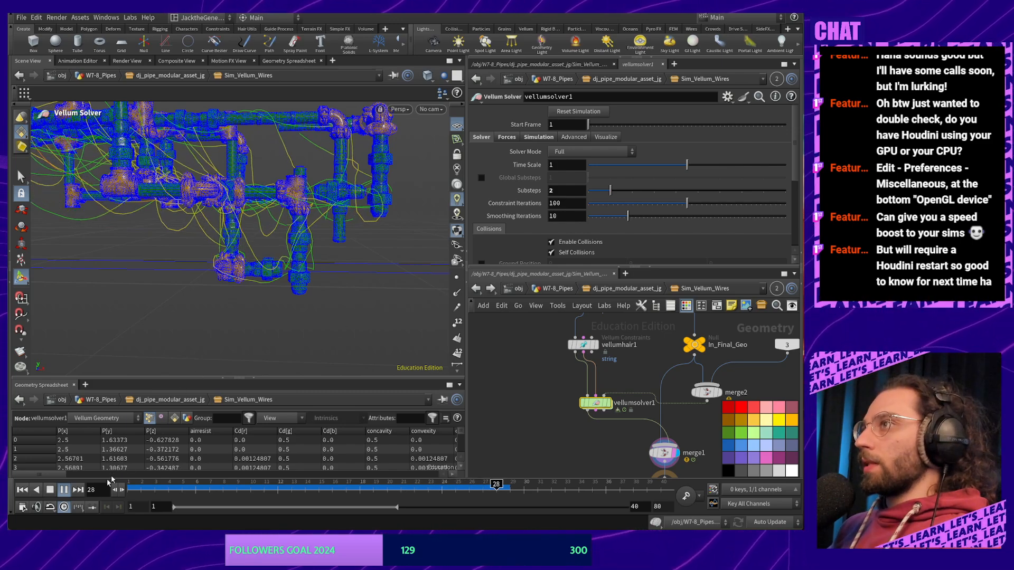
click(52, 493)
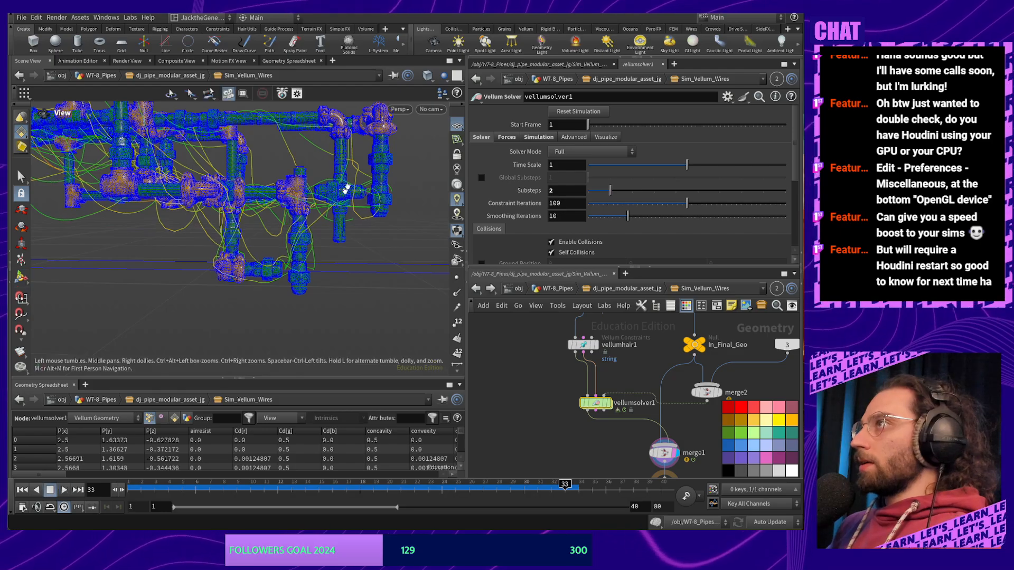
alt+middle_drag(303, 253, 314, 242)
alt+drag(314, 242, 391, 283)
alt+middle_drag(183, 212, 175, 189)
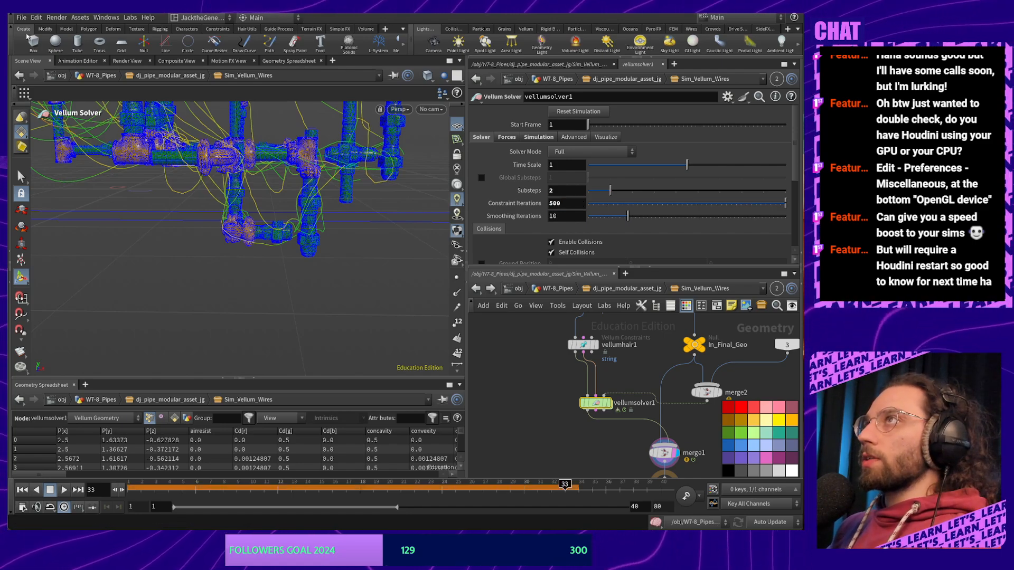
click(20, 17)
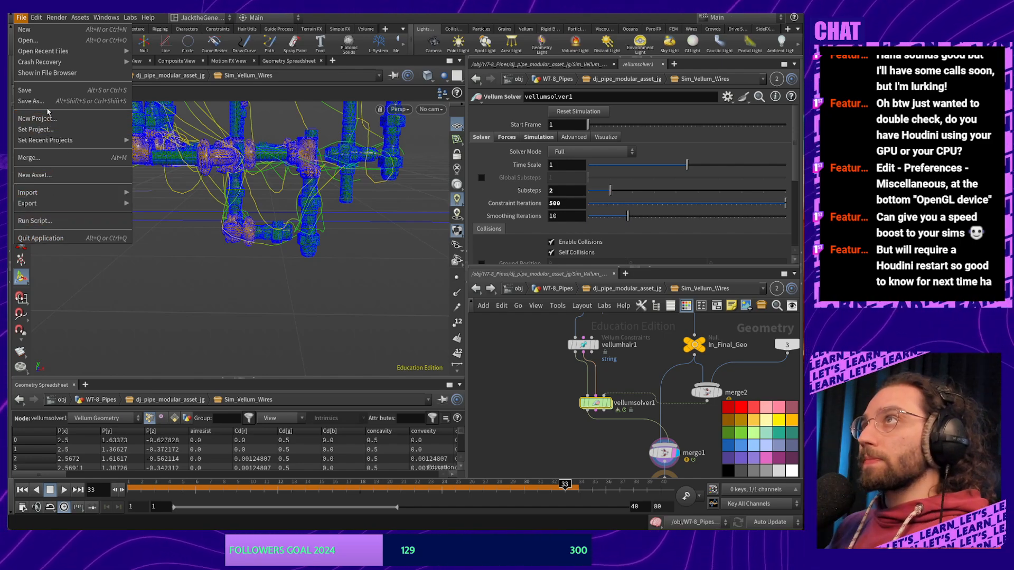
click(37, 18)
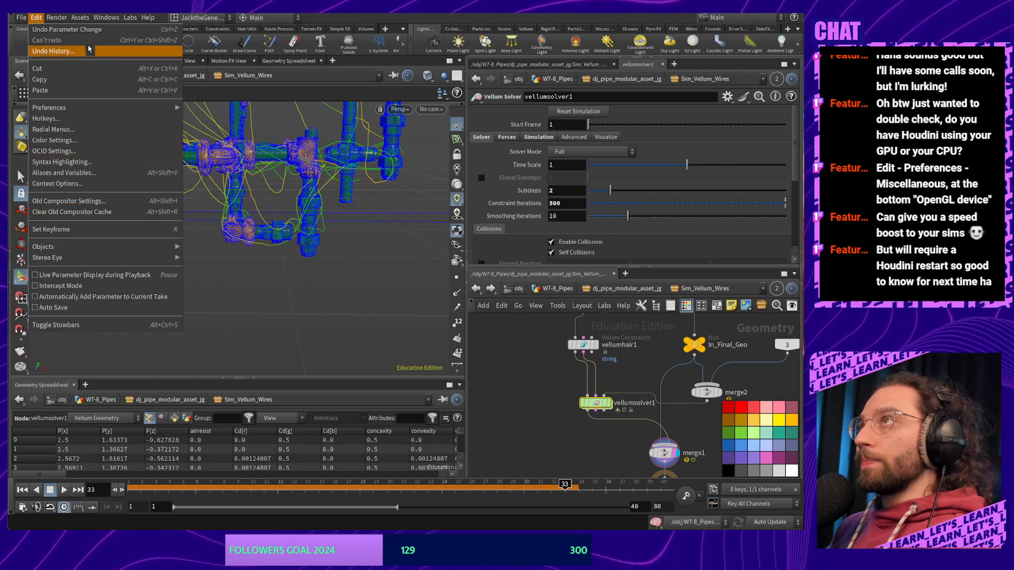
mouse_move(154, 111)
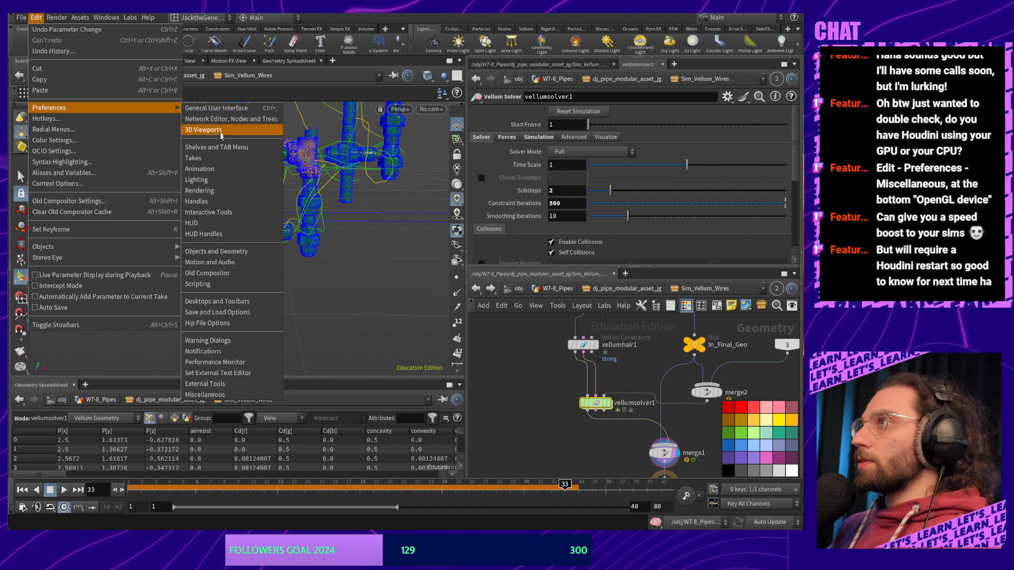
click(217, 394)
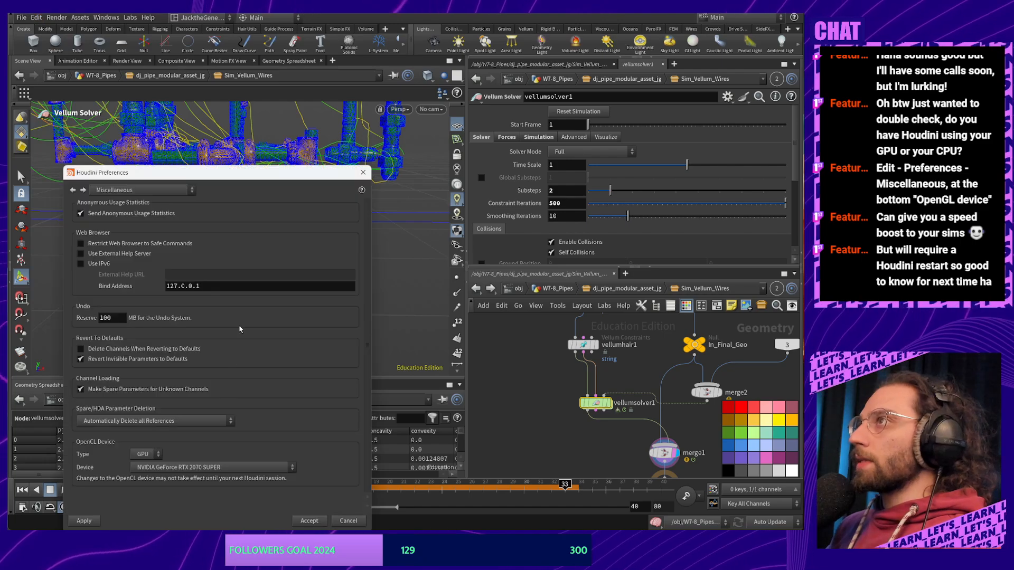
drag(213, 177, 284, 100)
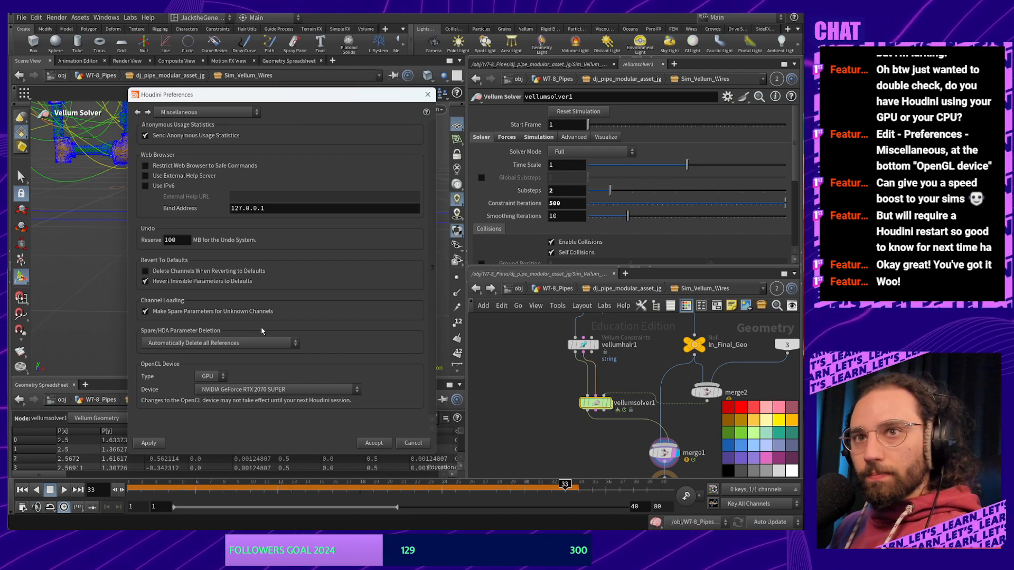
click(429, 99)
alt+drag(268, 264, 295, 256)
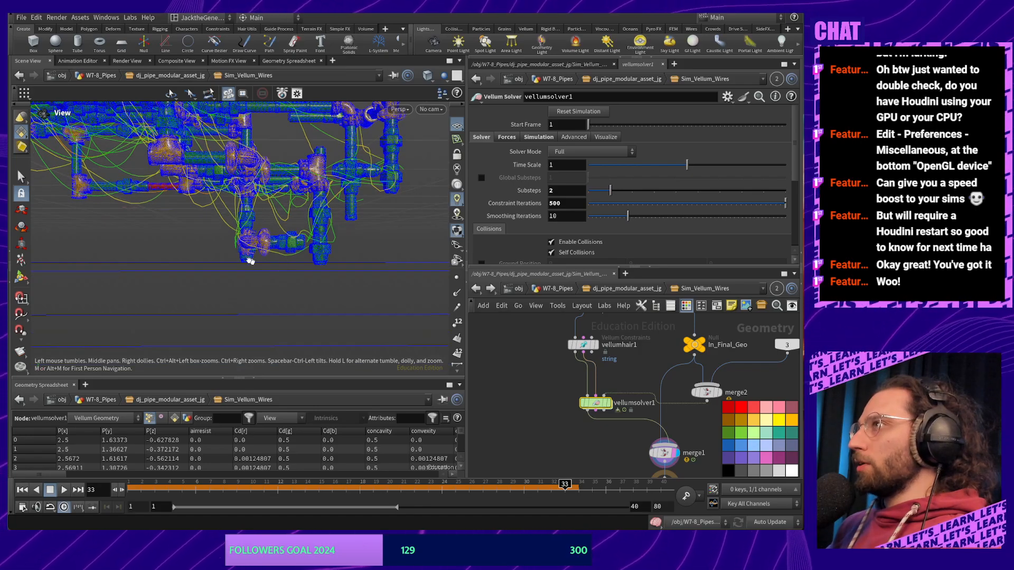
Tumble to an angled view of the pipes and select the vellumhair1 constraints node
alt+right_drag(278, 262, 244, 228)
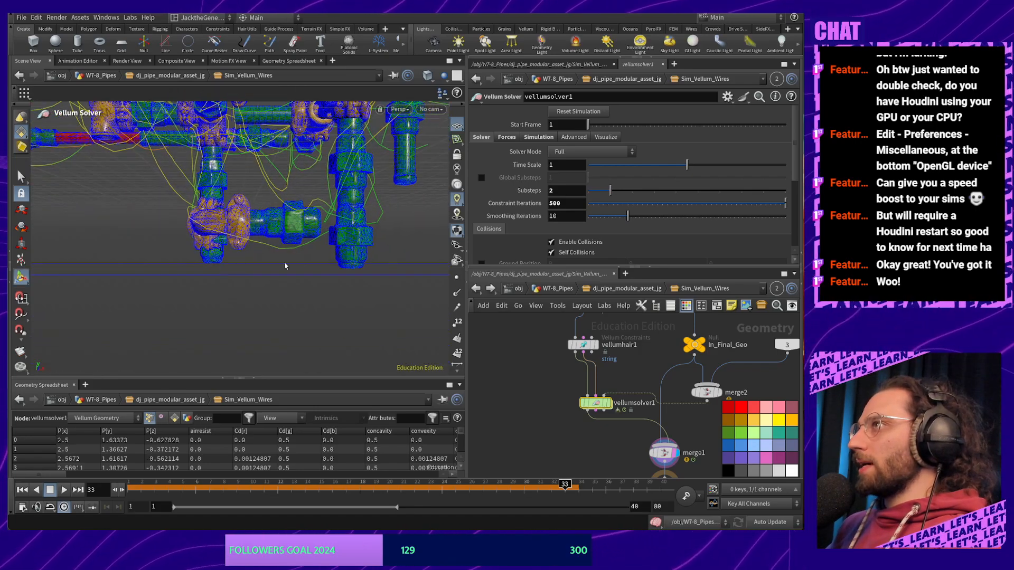
drag(219, 256, 261, 331)
alt+middle_drag(261, 331, 310, 221)
alt+right_drag(310, 222, 327, 256)
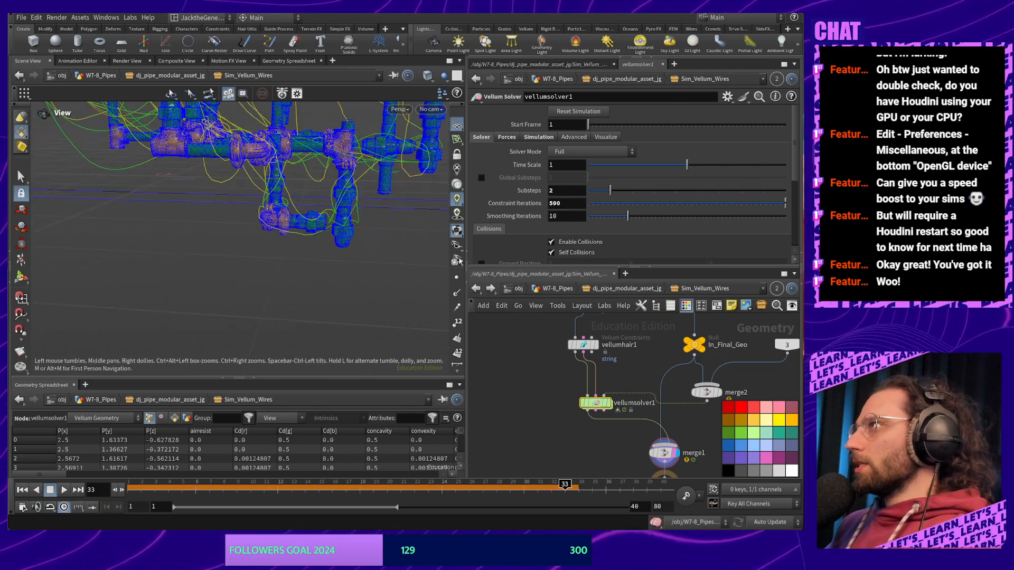
scroll(554, 208, down, 3)
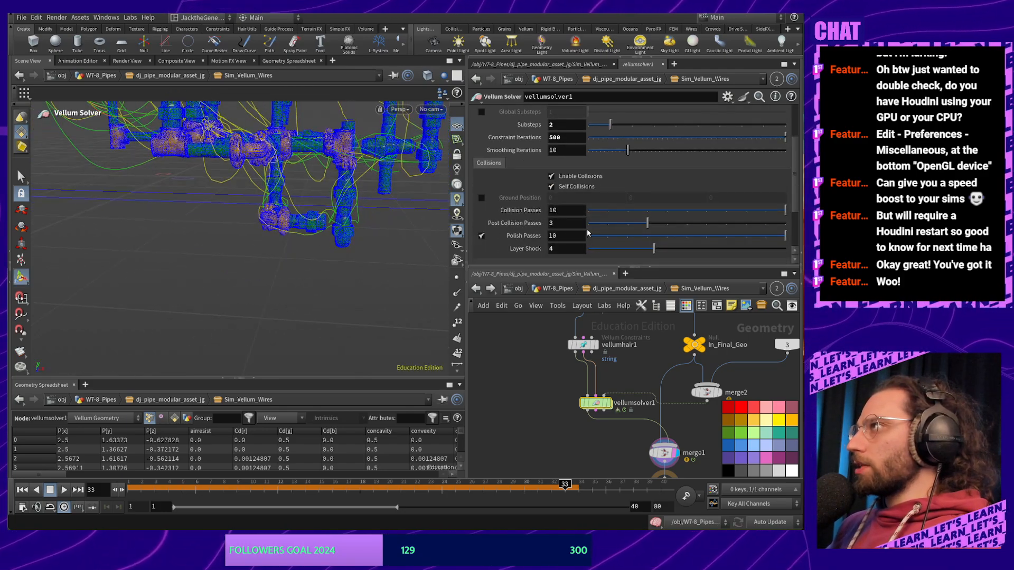
middle_drag(552, 374, 550, 402)
click(581, 375)
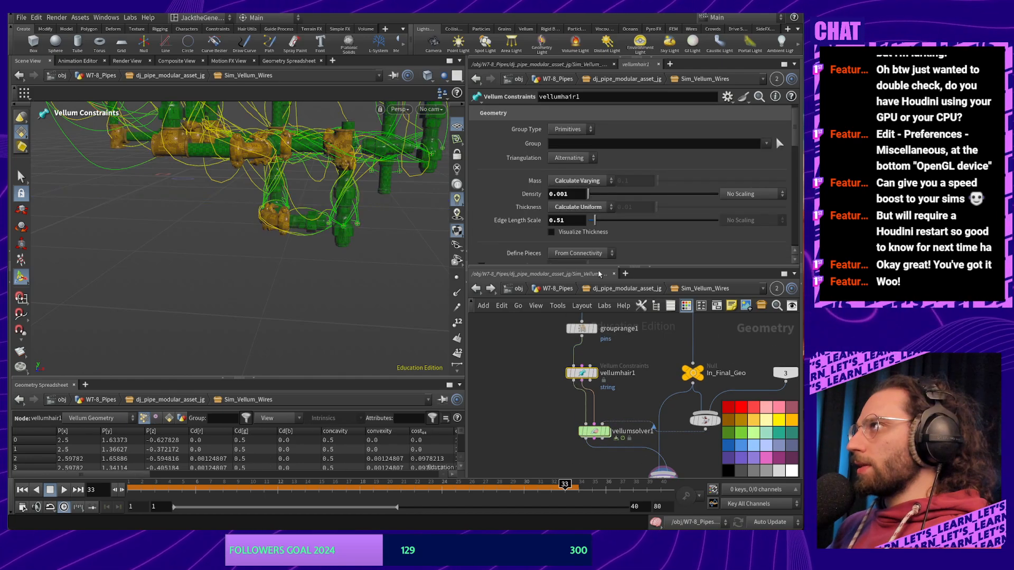
scroll(633, 190, up, 1)
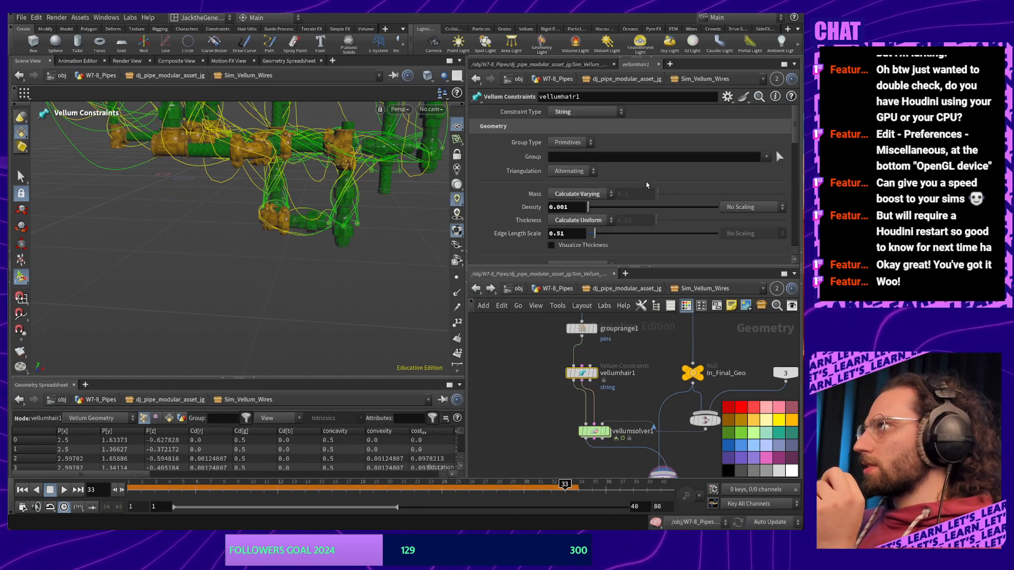
scroll(637, 153, down, 6)
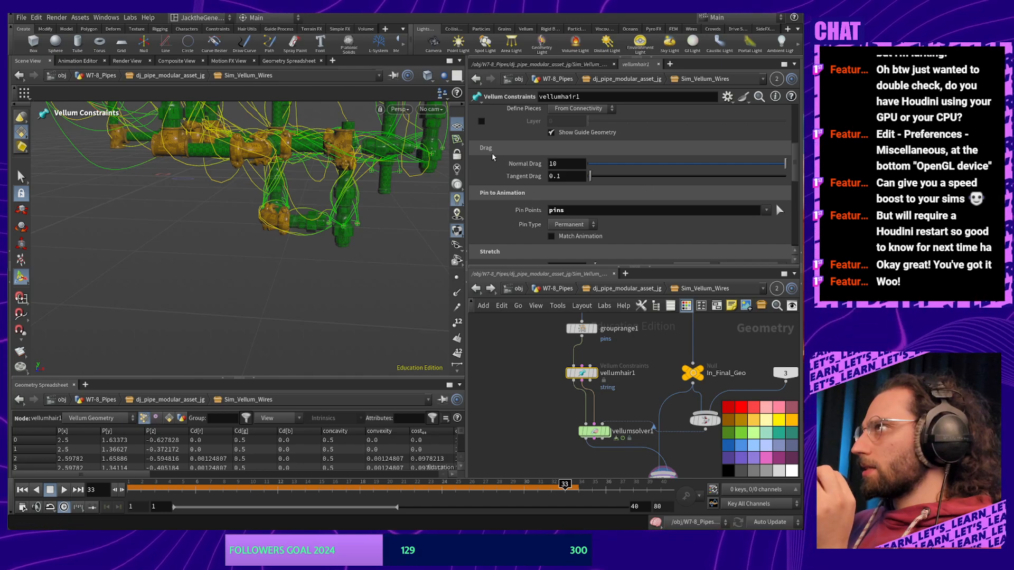
Try a Rest Length Scale of 1.5 on vellumhair1 and replay the simulation
scroll(498, 197, down, 6)
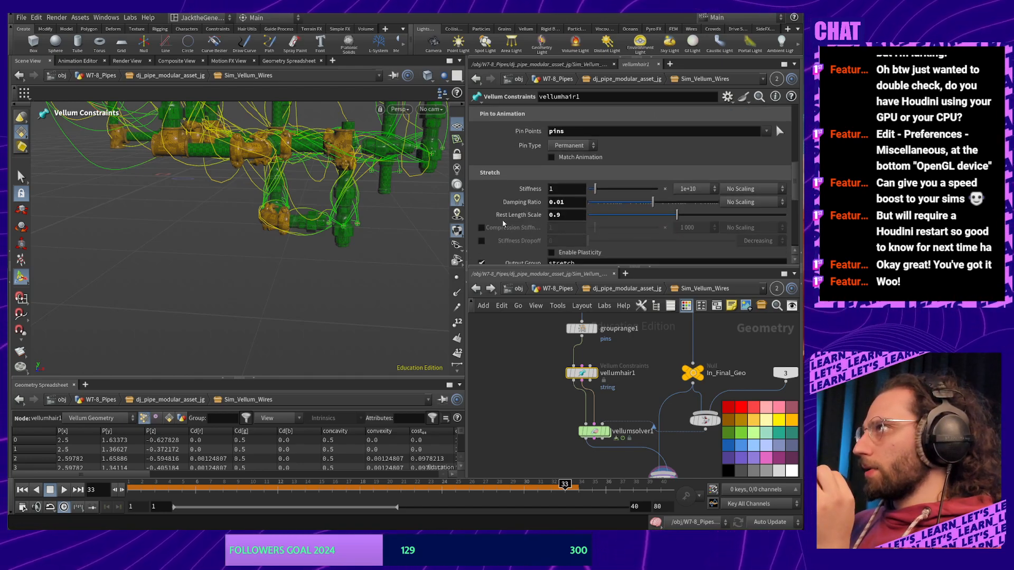
click(574, 216)
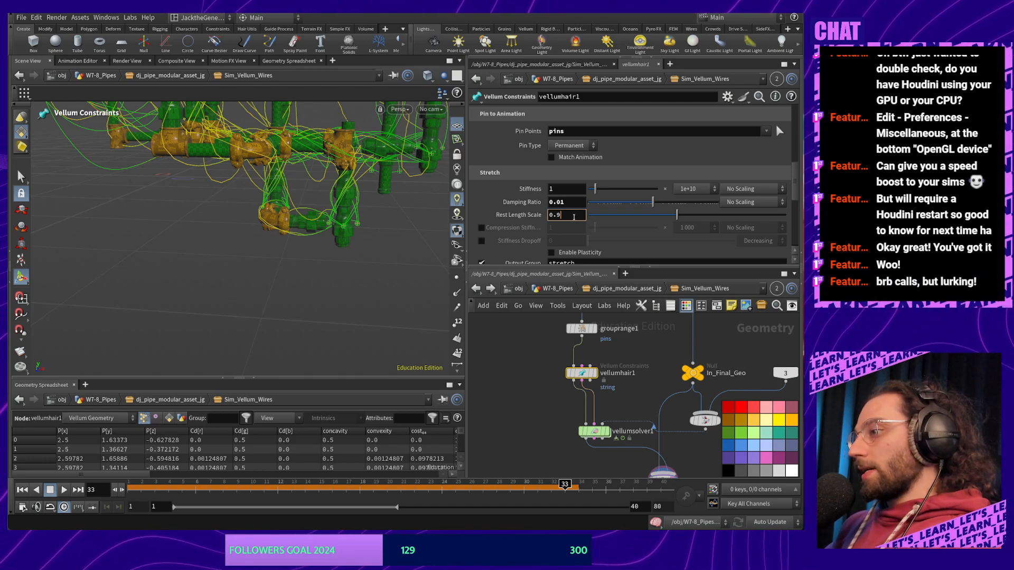
key(BackSpace)
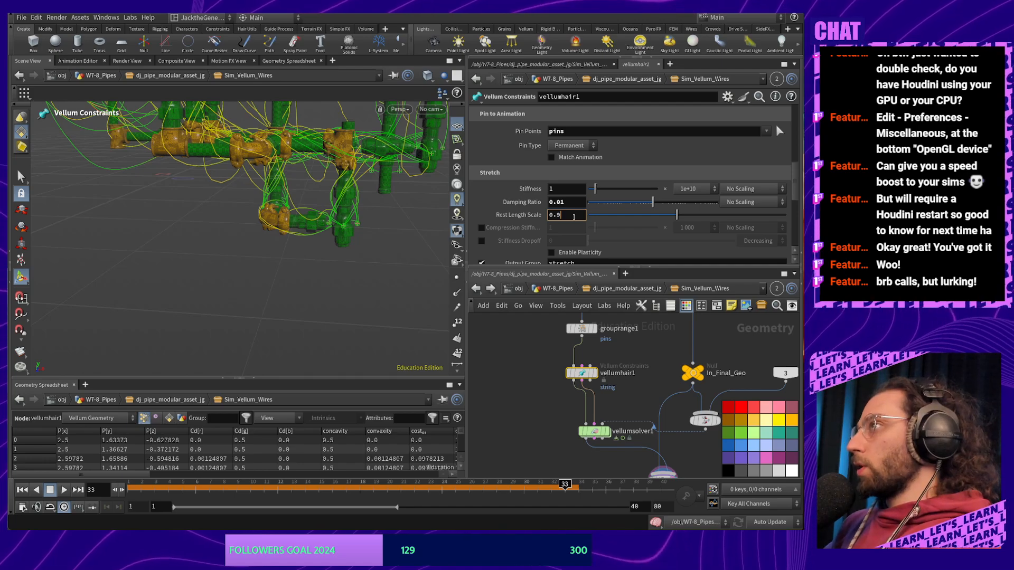
key(BackSpace)
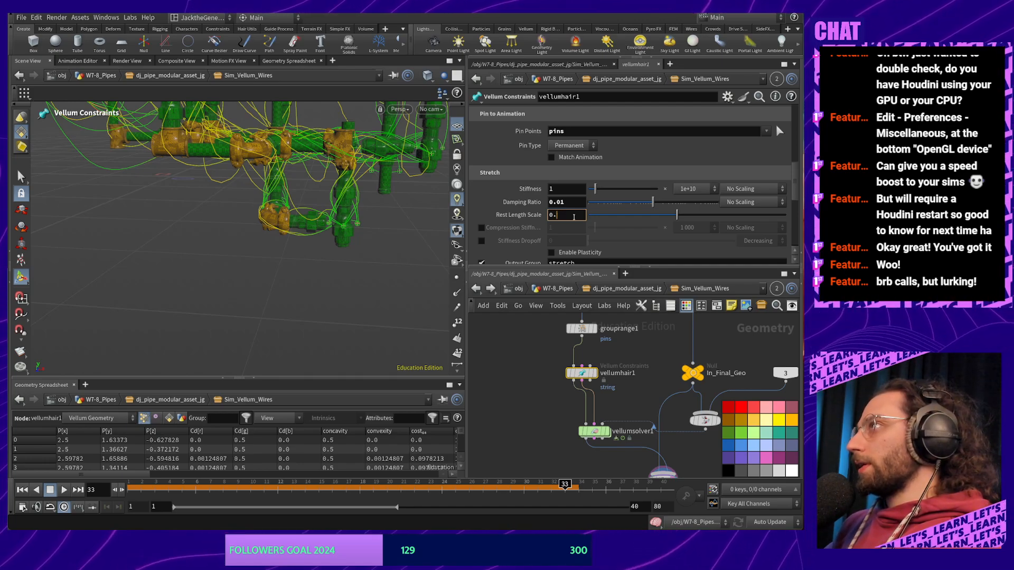
key(BackSpace)
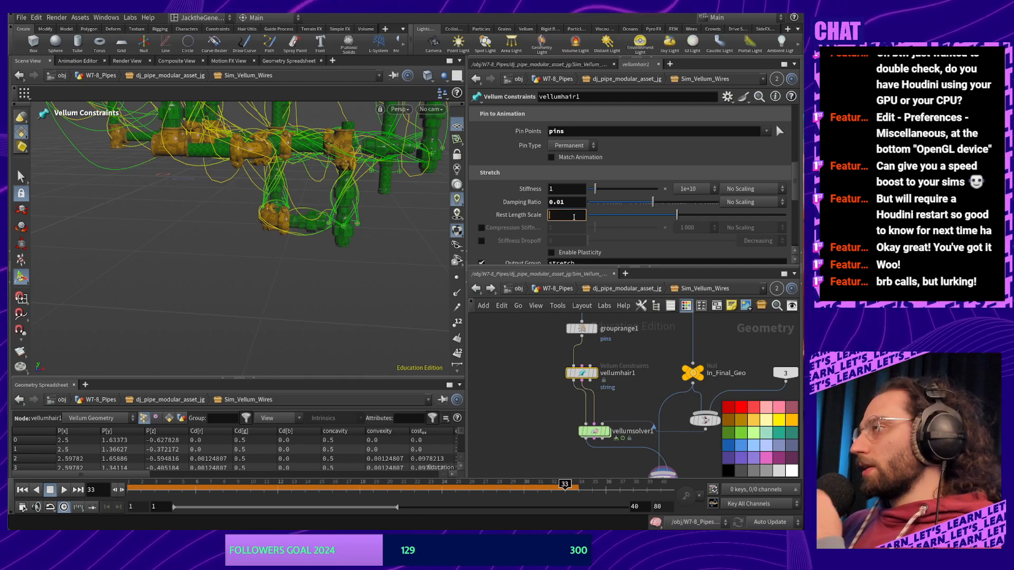
text(1.)
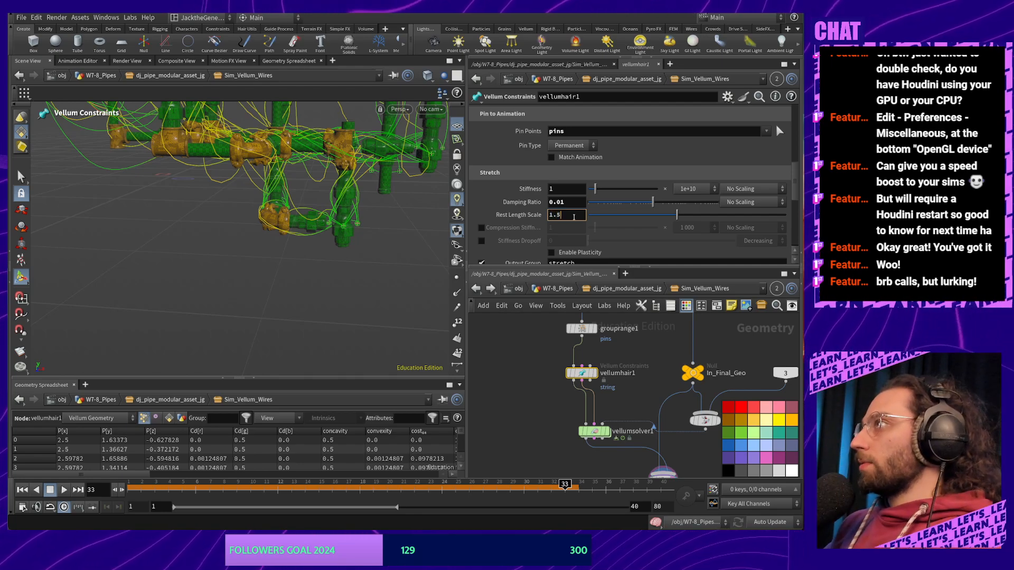
text(5)
click(523, 368)
alt+middle_drag(337, 248, 335, 281)
drag(404, 489, 142, 500)
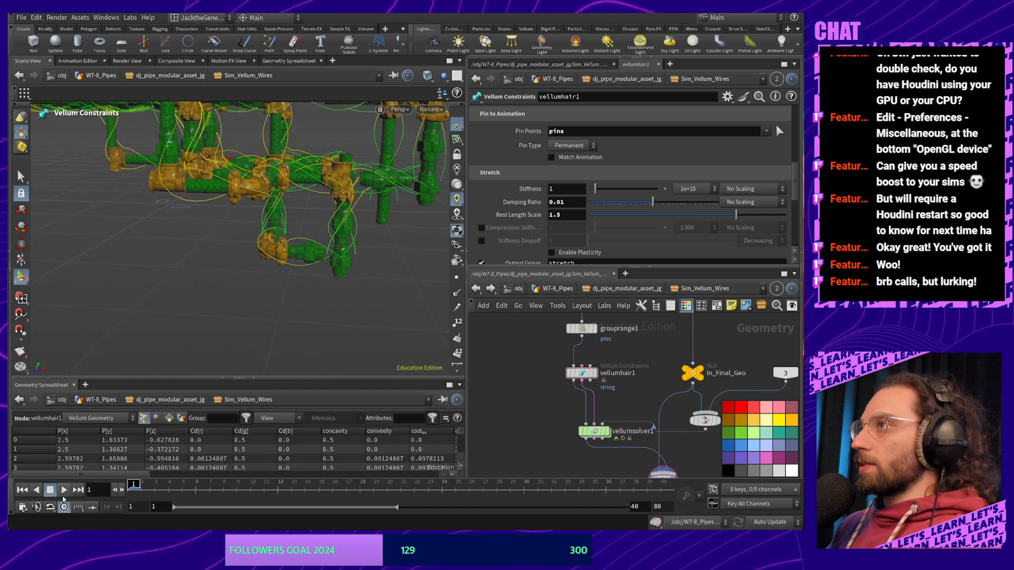
click(64, 489)
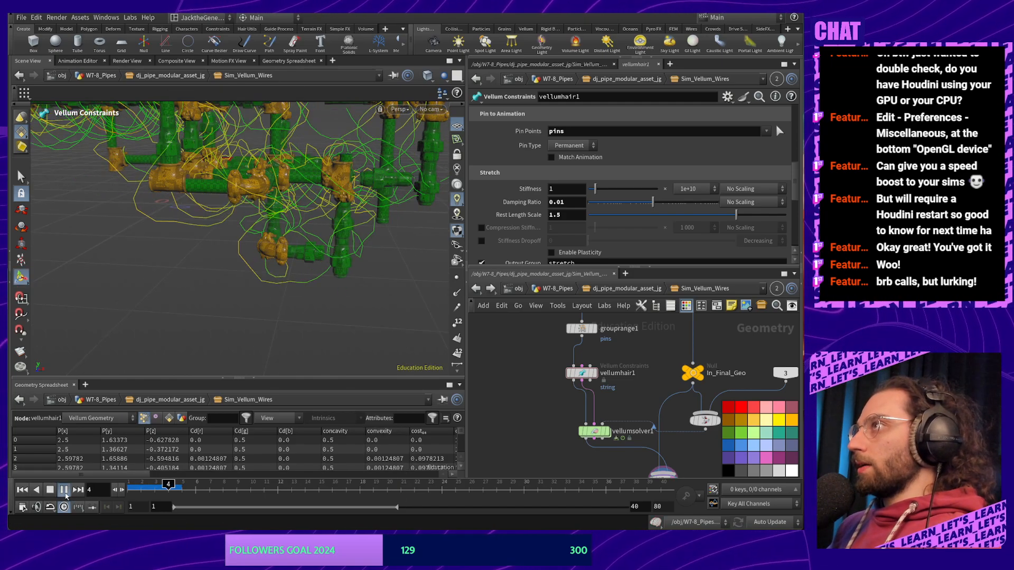
click(50, 491)
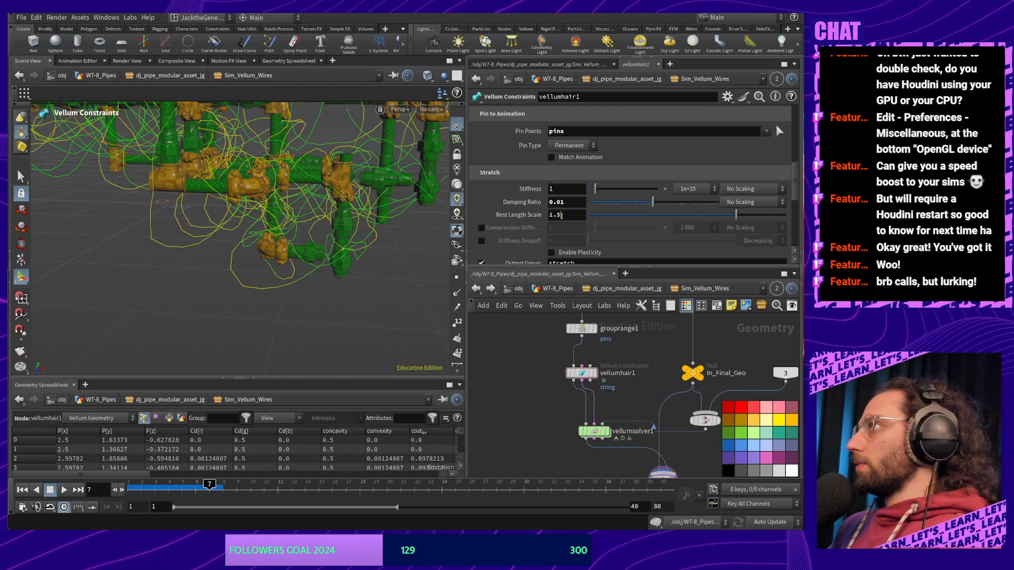
Set Rest Length Scale to .95 and replay the simulation from frame 1
click(561, 215)
text(0.6)
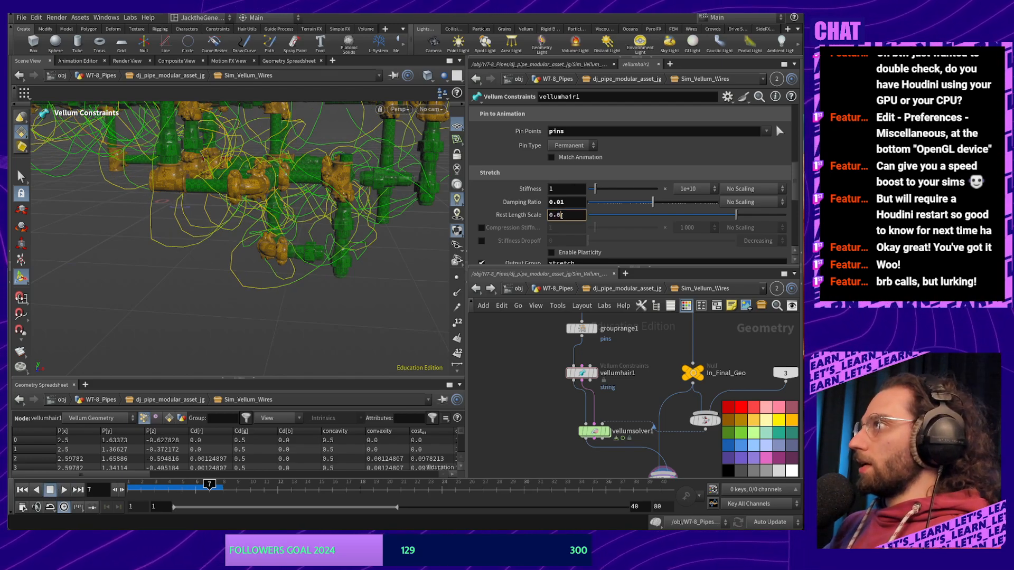
key(BackSpace)
key(BackSpace)
key(BackSpace)
text(95)
key(Return)
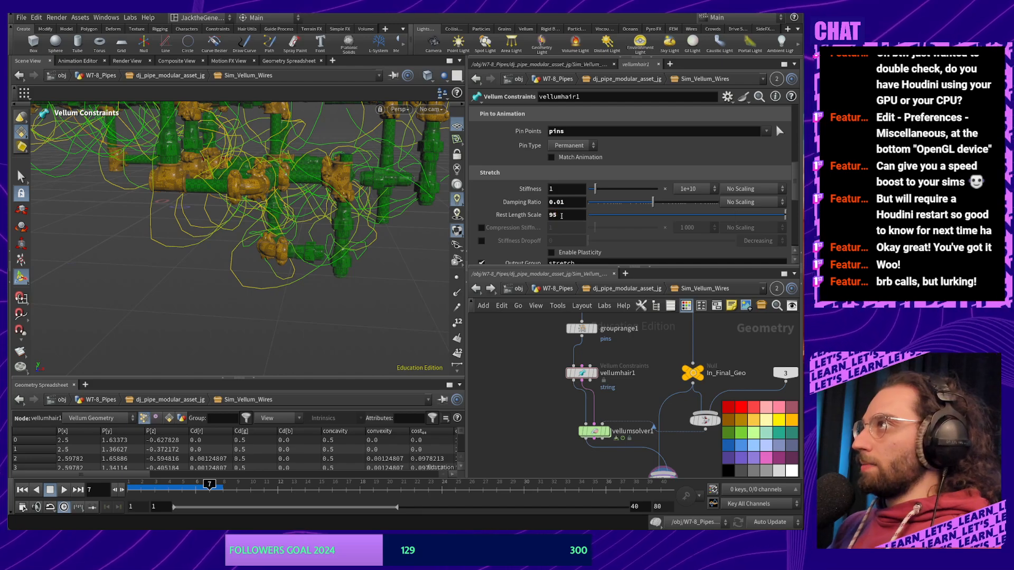
text(.95)
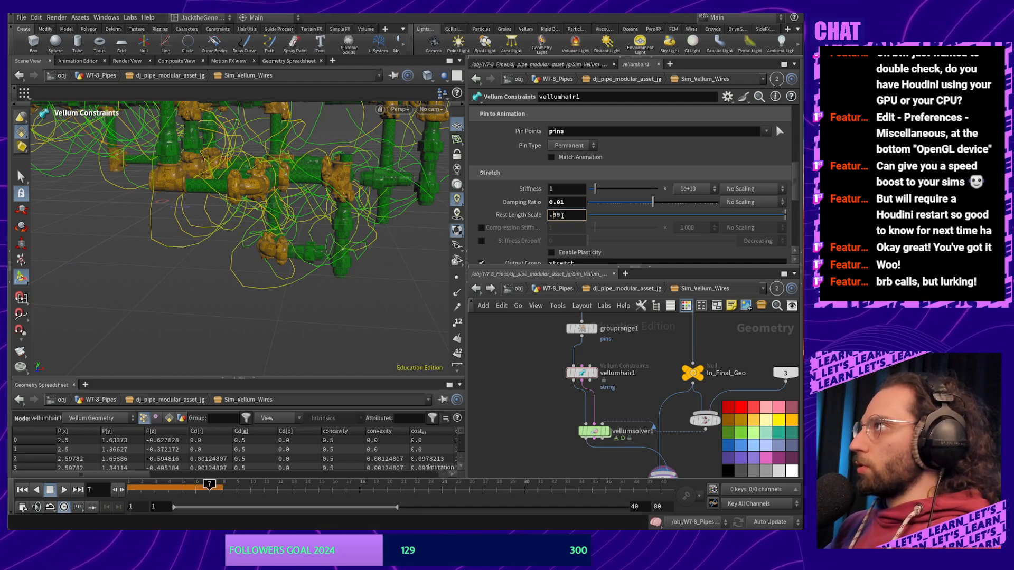
key(Return)
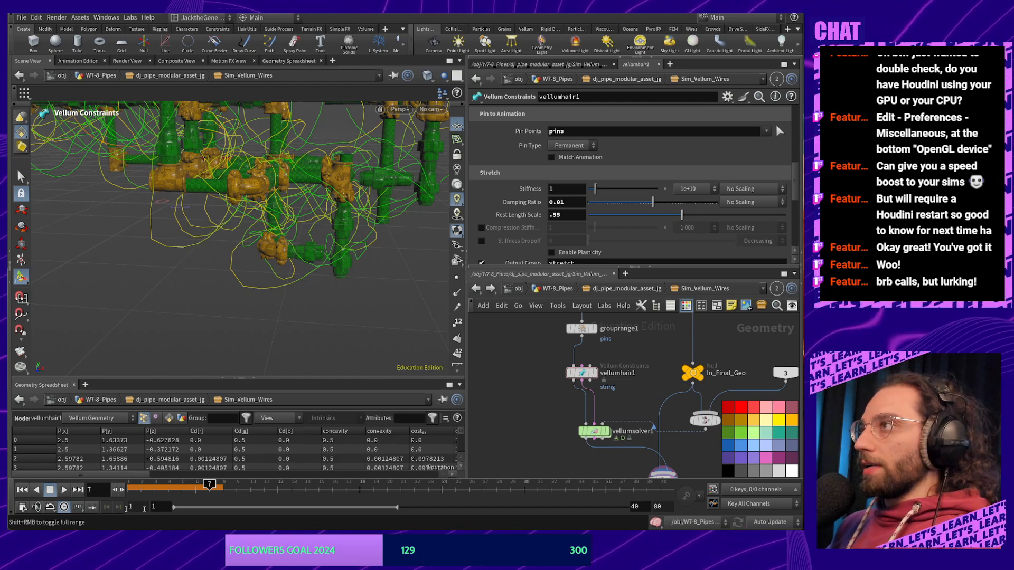
drag(208, 488, 131, 489)
click(63, 490)
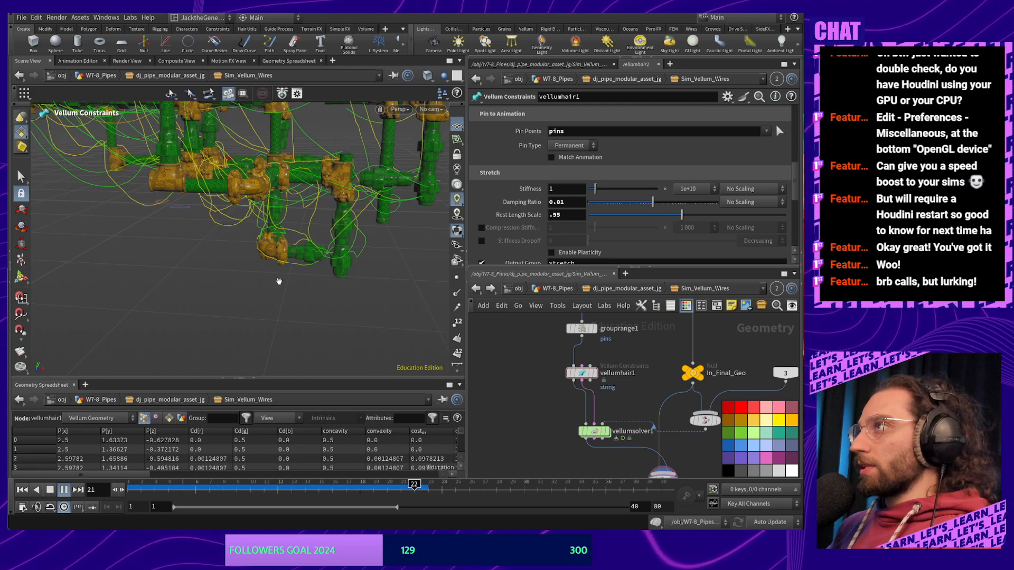
alt+middle_drag(202, 282, 202, 301)
drag(202, 300, 229, 287)
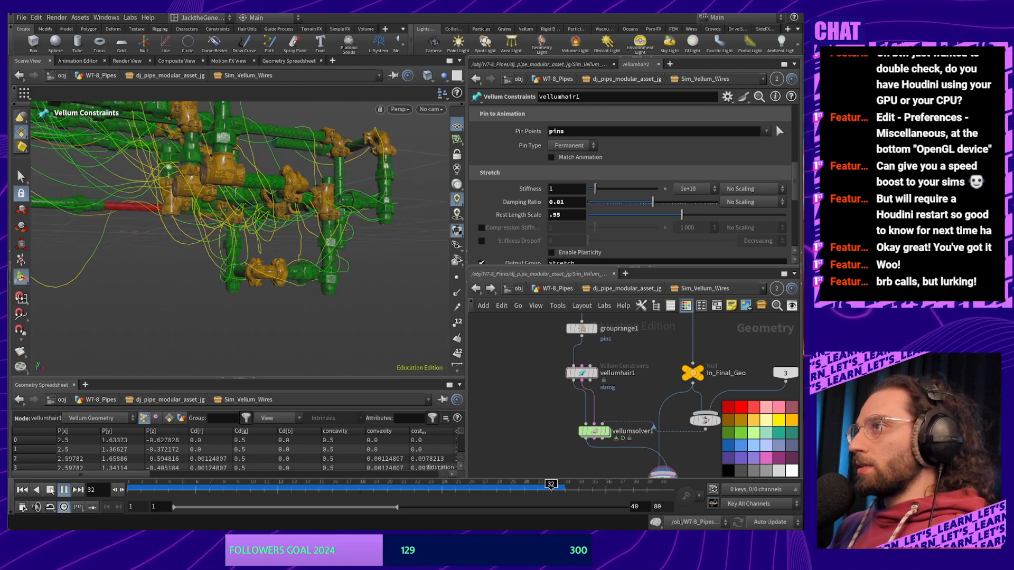
Stop playback and display merge2 as a template reference in the viewport
click(64, 490)
middle_drag(641, 384, 588, 325)
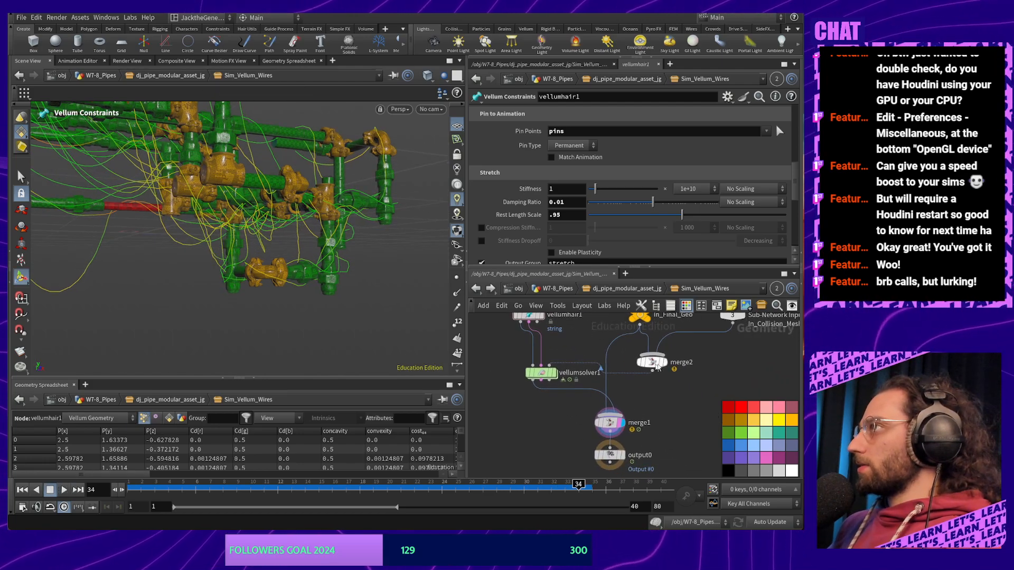
click(666, 373)
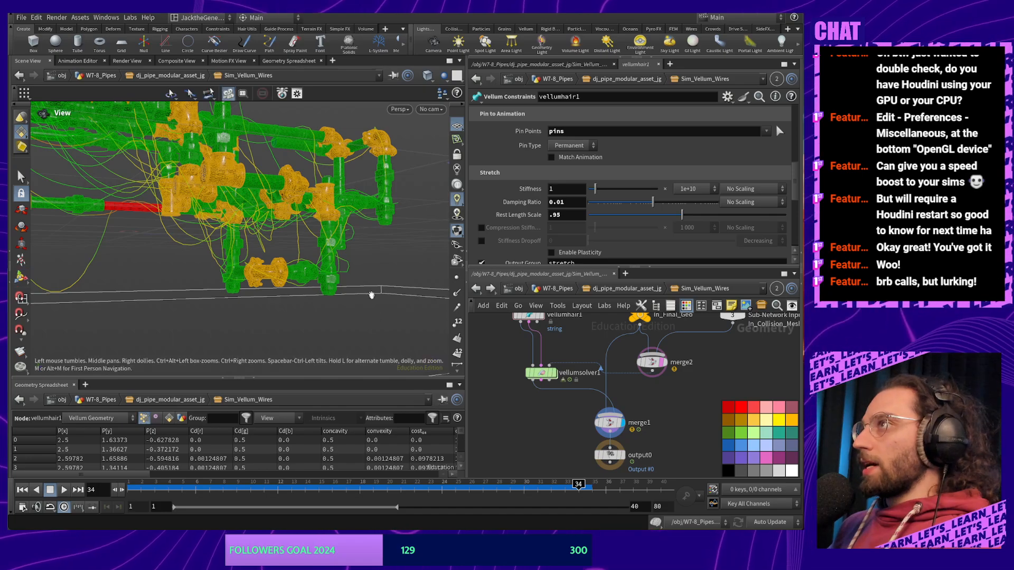
alt+drag(371, 294, 322, 295)
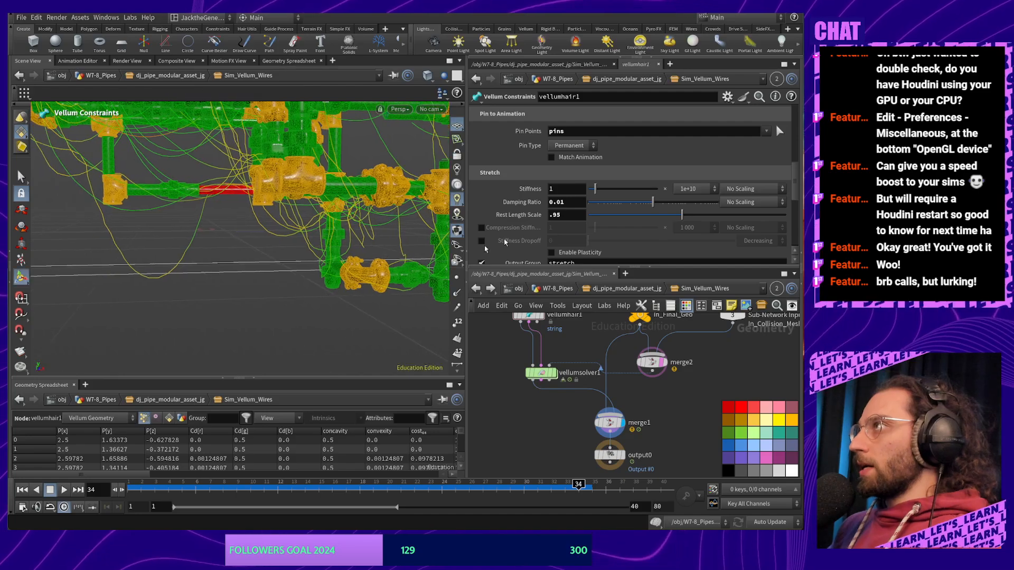
Set vellumhair1's Rest Length Scale to 1.2 and replay the simulation from frame 1
click(572, 213)
text(1.2)
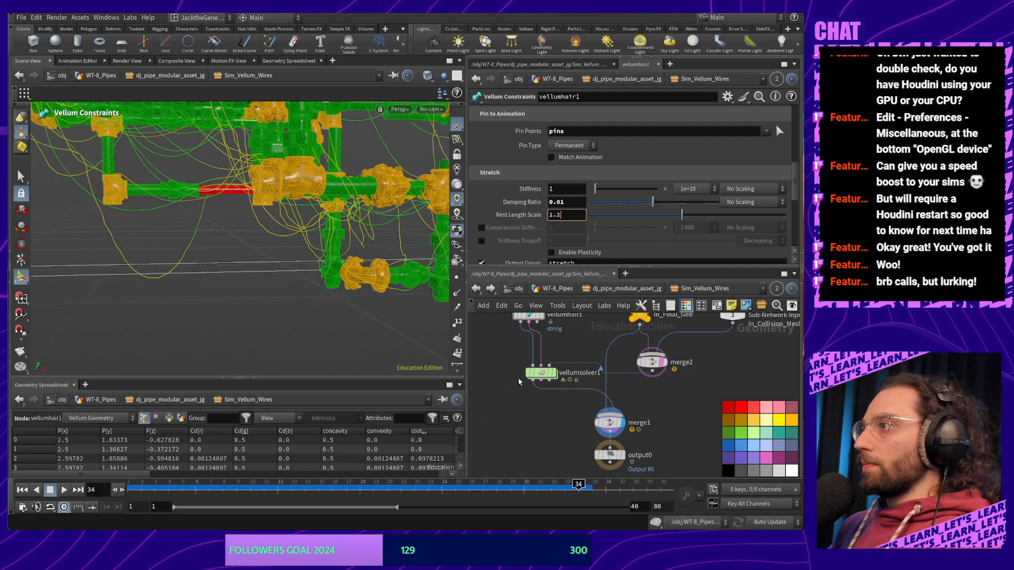
key(Return)
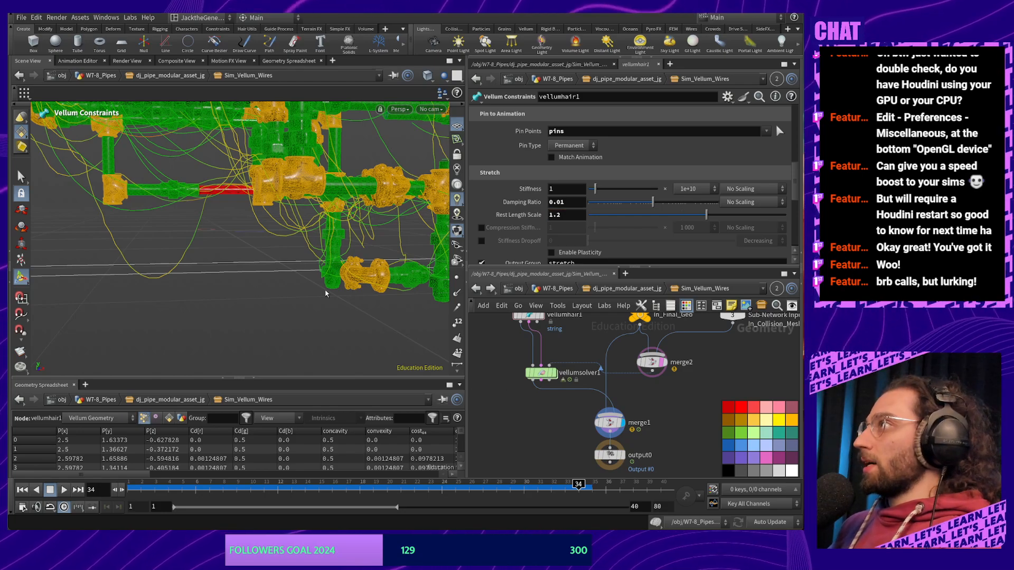
alt+drag(268, 307, 285, 296)
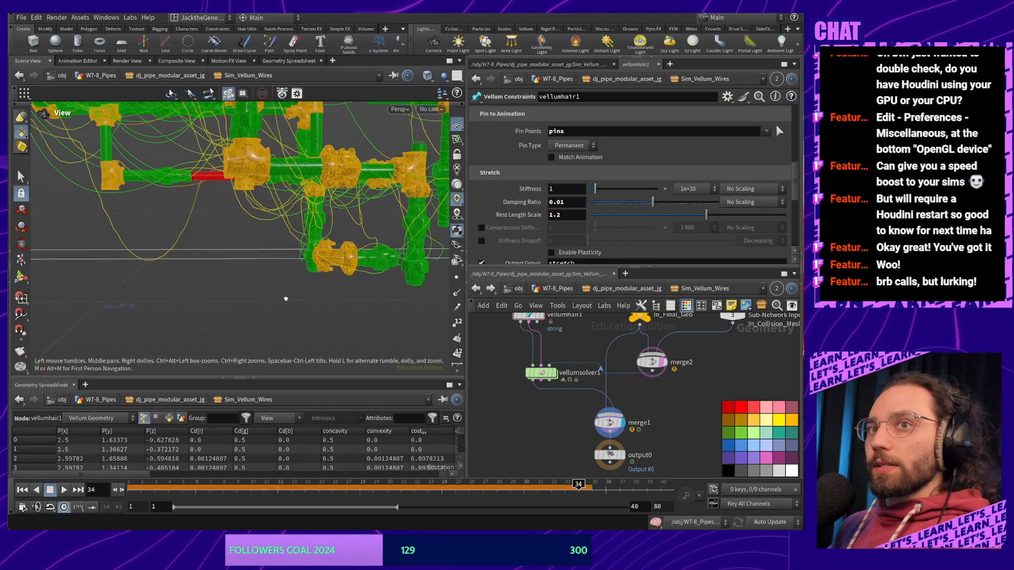
alt+right_drag(283, 290, 274, 346)
alt+drag(274, 346, 336, 318)
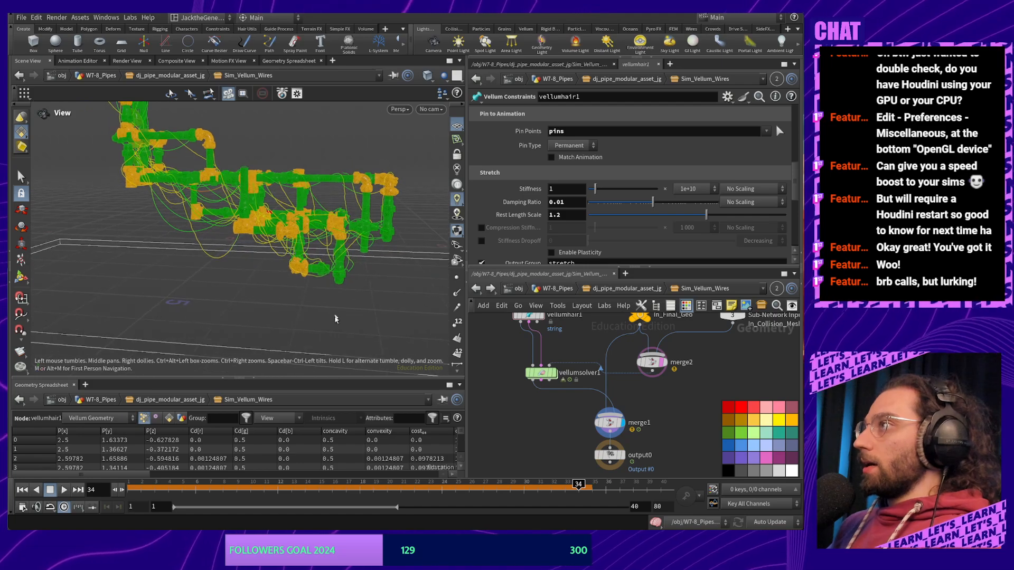
click(131, 488)
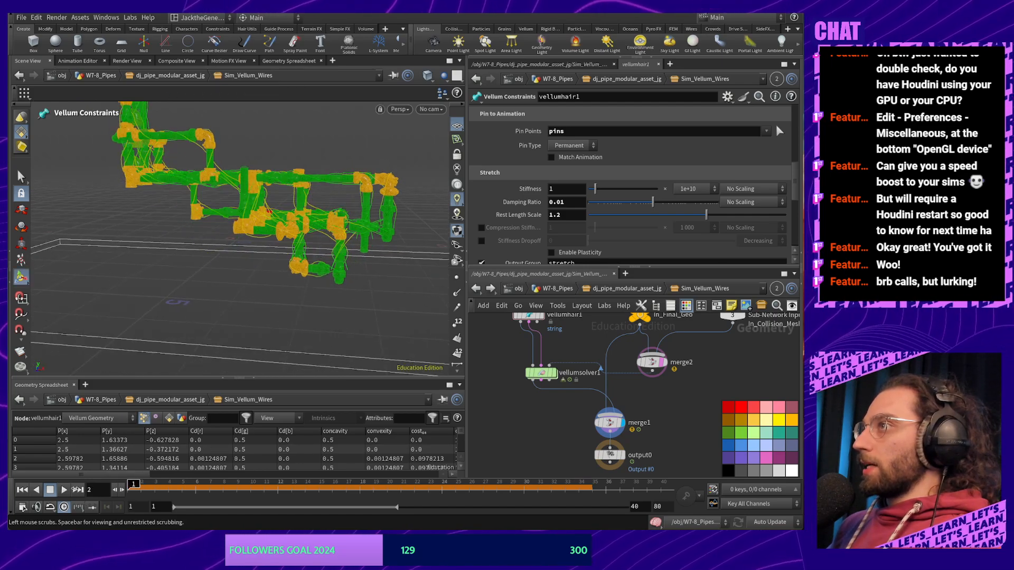
click(65, 490)
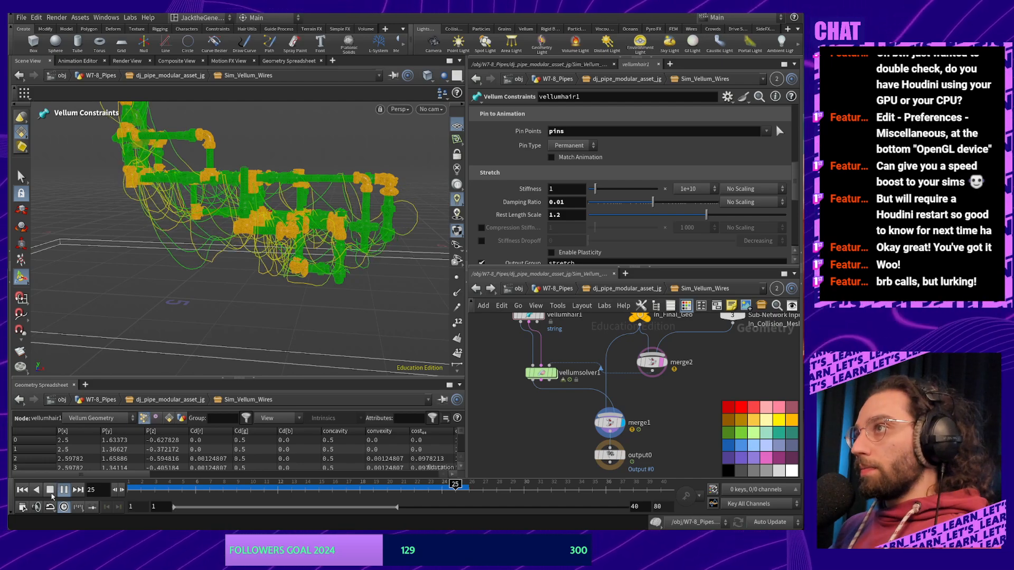
Orbit and zoom around the pipe asset to check the cables' sag
alt+drag(339, 281, 350, 303)
right_click(352, 305)
click(358, 288)
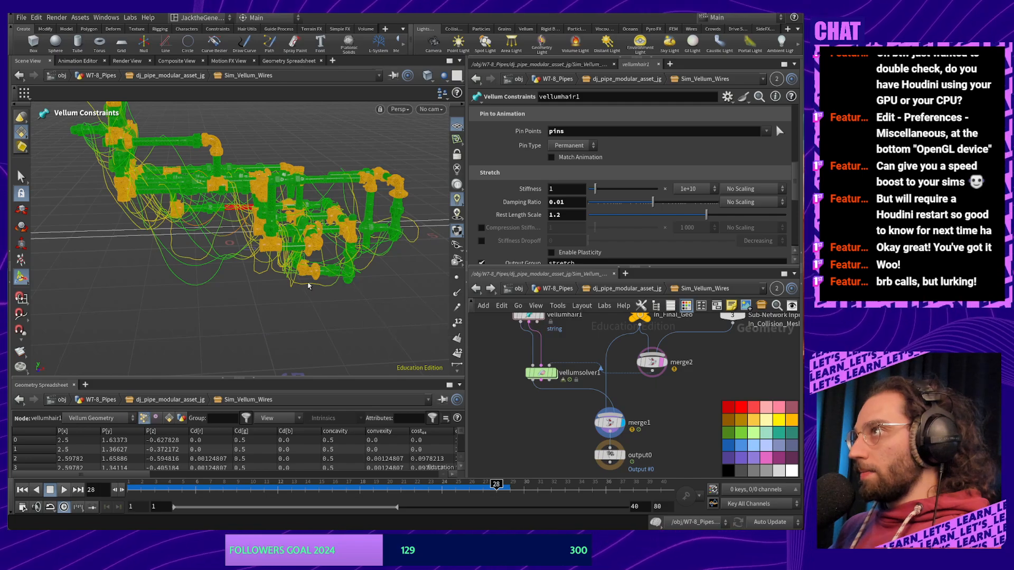
right_click(312, 283)
click(317, 275)
alt+right_drag(322, 272, 364, 238)
alt+middle_drag(364, 238, 293, 216)
alt+right_drag(293, 216, 252, 234)
alt+drag(252, 233, 321, 247)
alt+right_drag(321, 247, 285, 222)
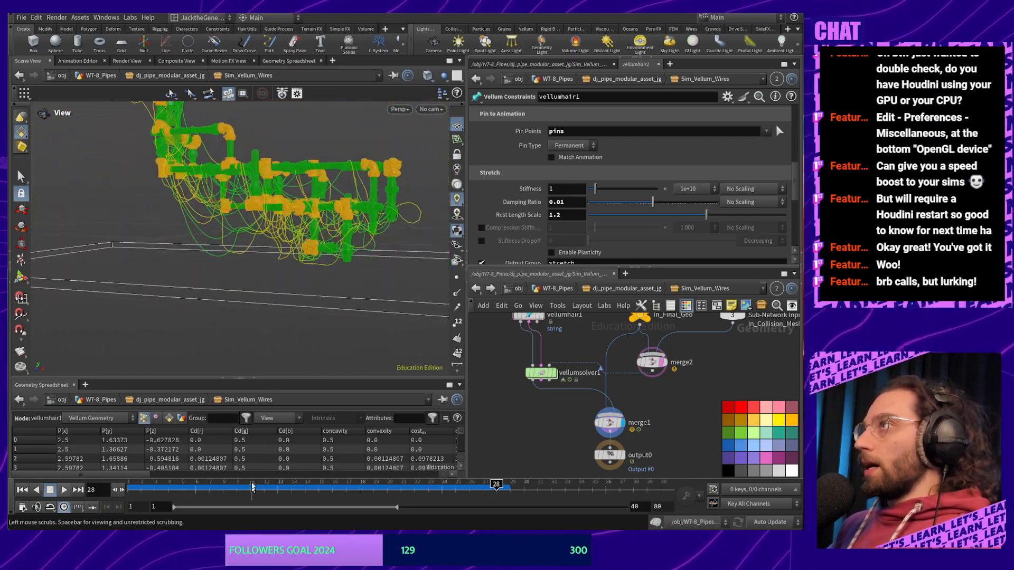
alt+drag(277, 285, 378, 282)
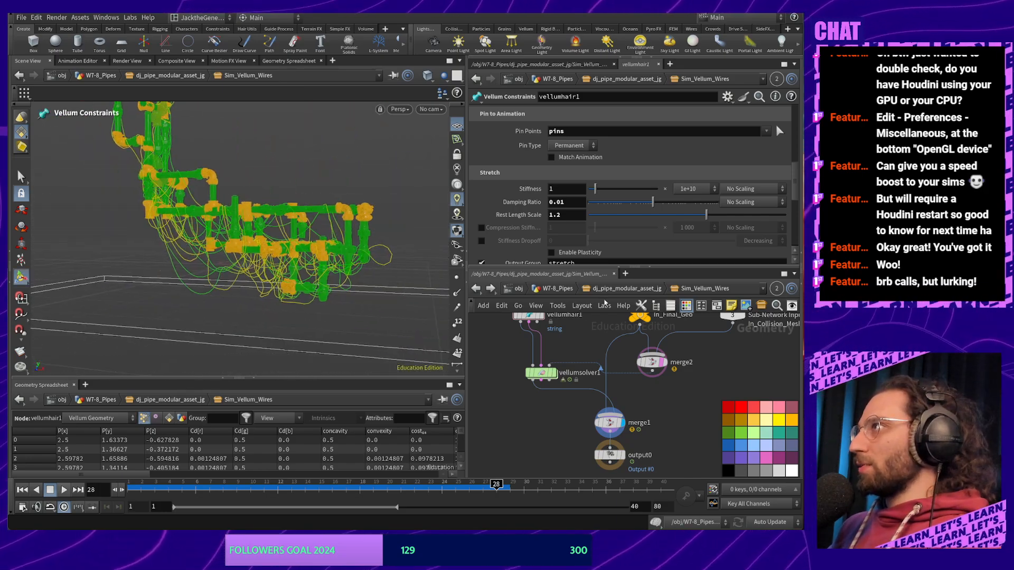
Set vellumhair1's Rest Length Scale to 0.98
click(563, 215)
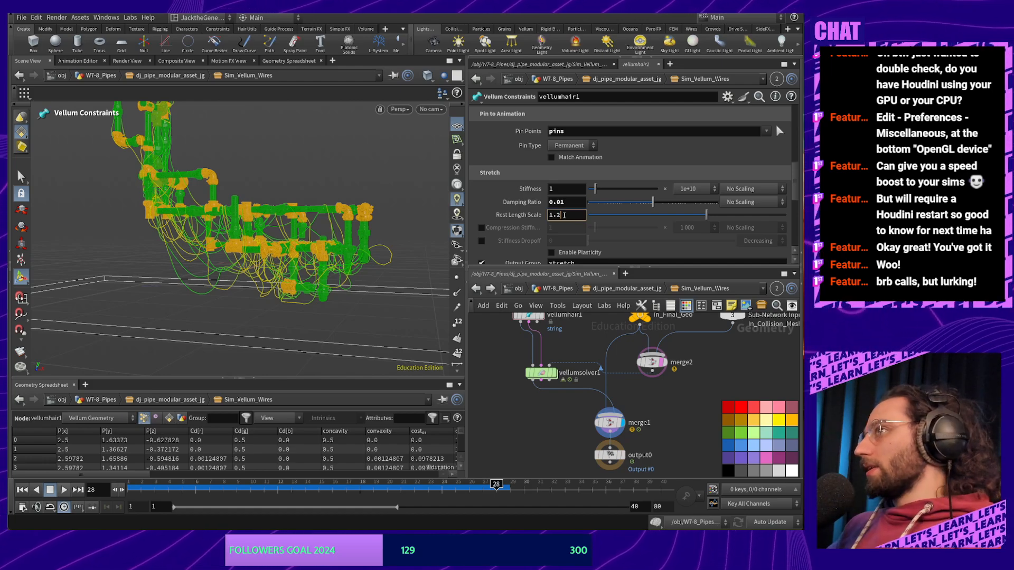
key(BackSpace)
key(BackSpace)
key(BackSpace)
text(0.)
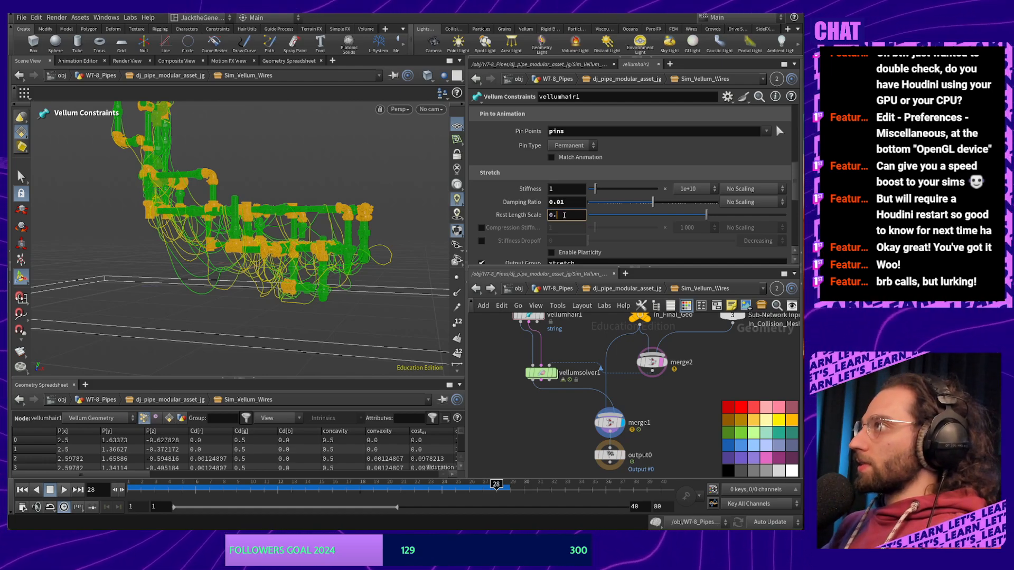
text(98)
key(Return)
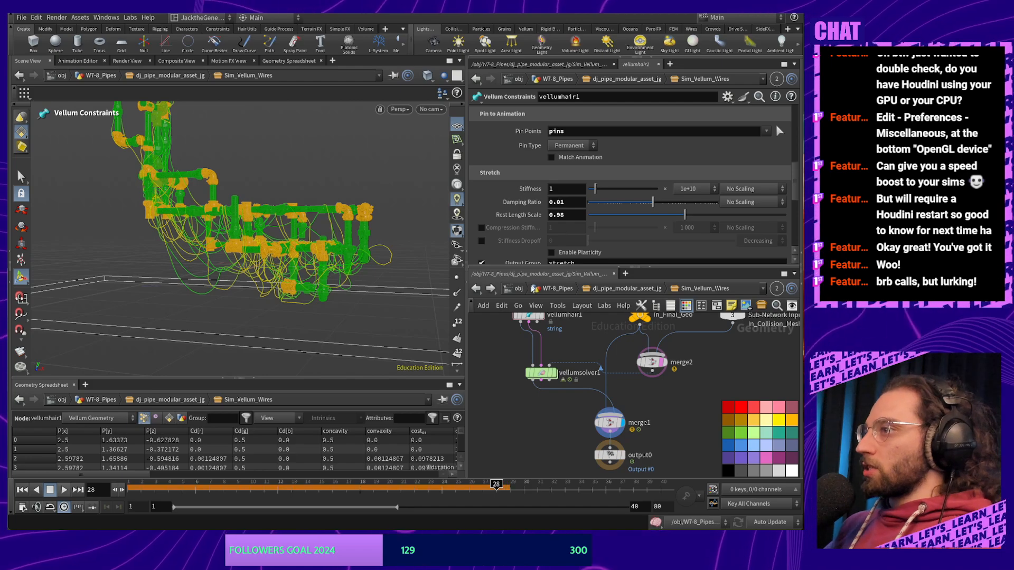
Rewind and replay the wire simulation, then orbit around the pipes to review the cables
drag(496, 486, 130, 487)
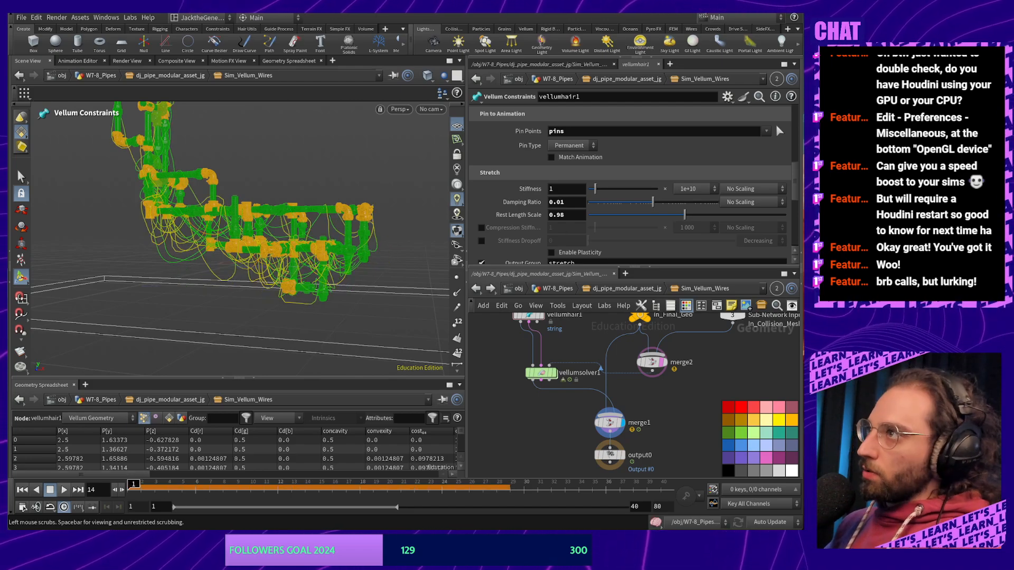
click(64, 491)
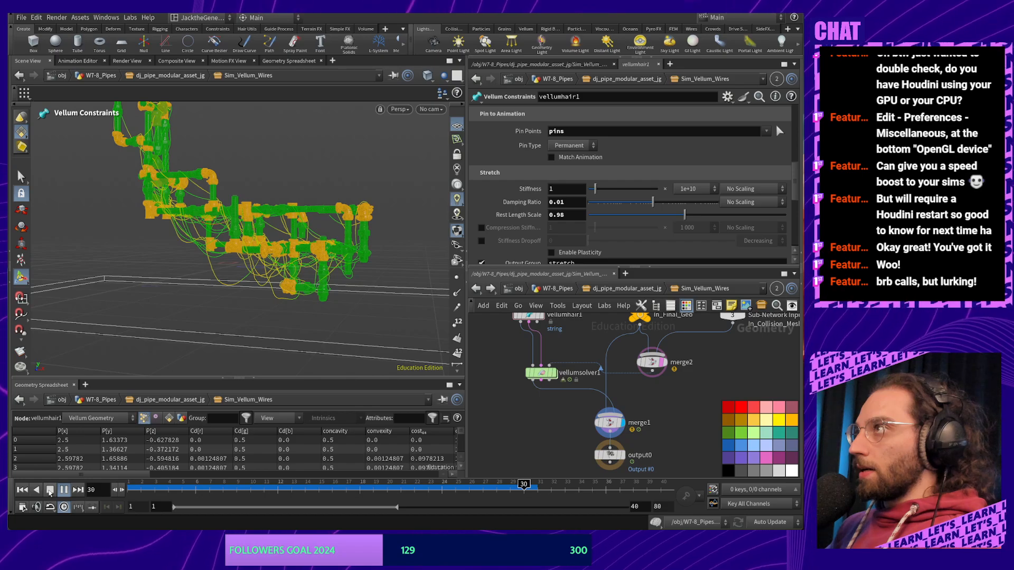
click(50, 493)
alt+middle_drag(290, 299, 278, 313)
alt+right_drag(278, 313, 258, 235)
alt+drag(258, 236, 278, 215)
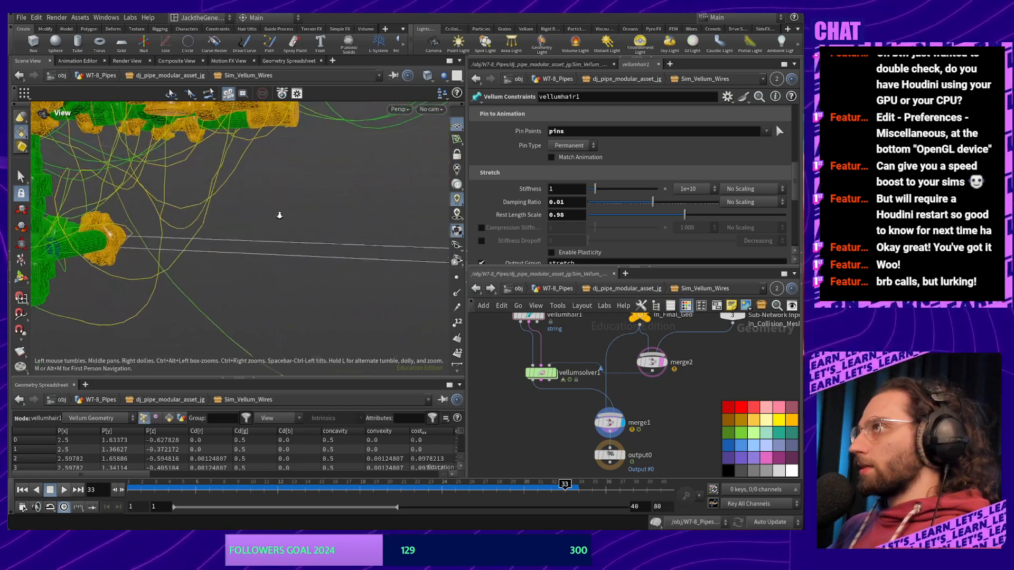
alt+right_drag(278, 214, 248, 400)
alt+drag(228, 311, 274, 303)
alt+middle_drag(185, 318, 205, 317)
alt+drag(205, 317, 422, 344)
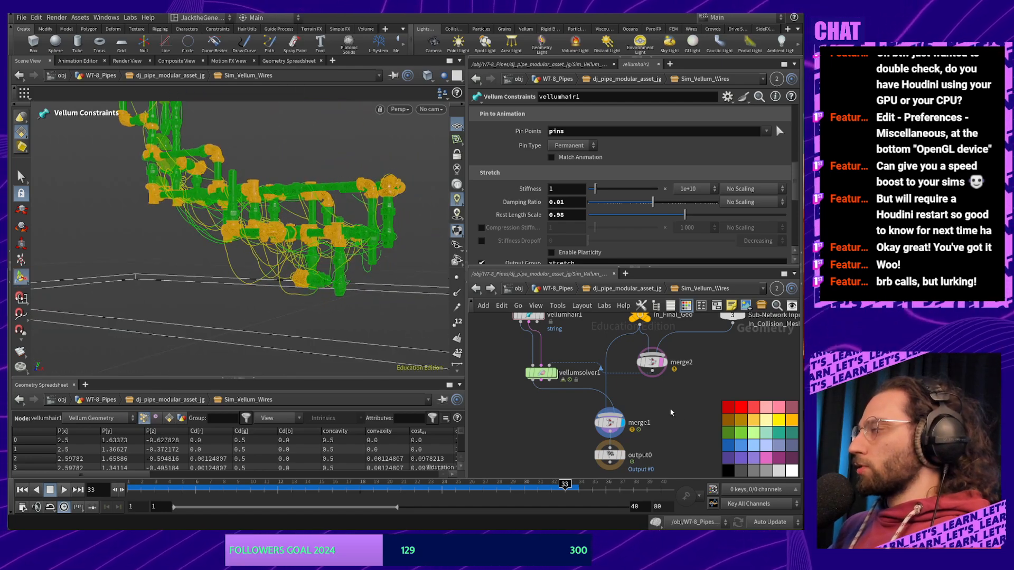
middle_drag(671, 413, 649, 438)
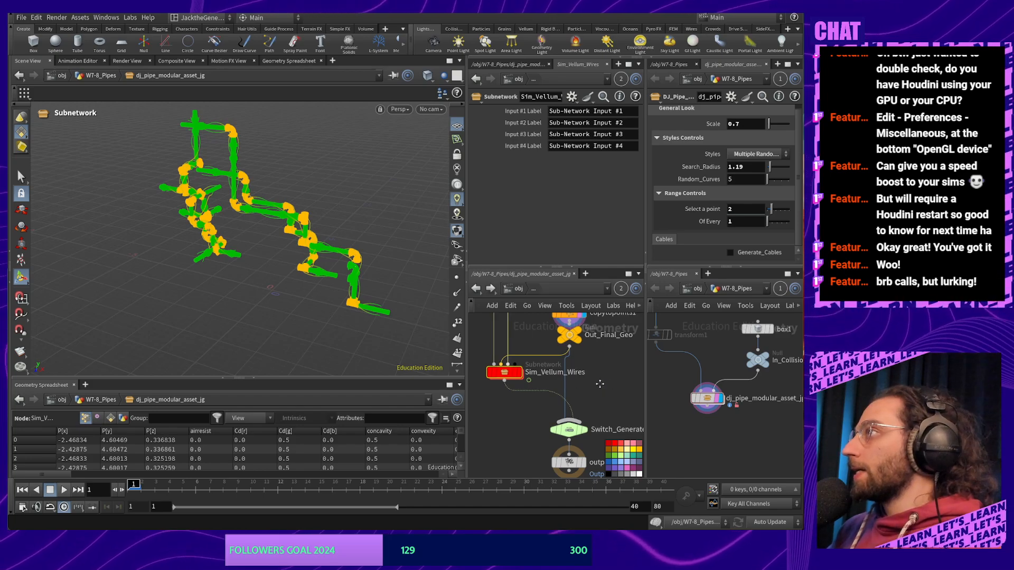
Tidy the Out_Final_Geo and Switch_Generate_Cables nodes, then open Type Properties for dj_pipe_modular_asset_jg
middle_drag(600, 385, 583, 358)
middle_drag(505, 411, 518, 483)
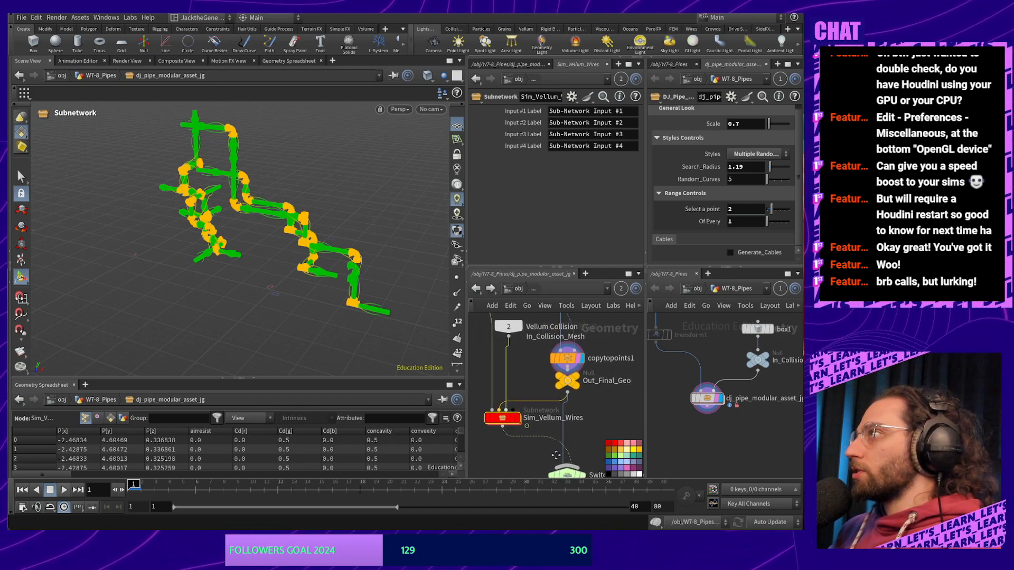
drag(564, 385, 565, 391)
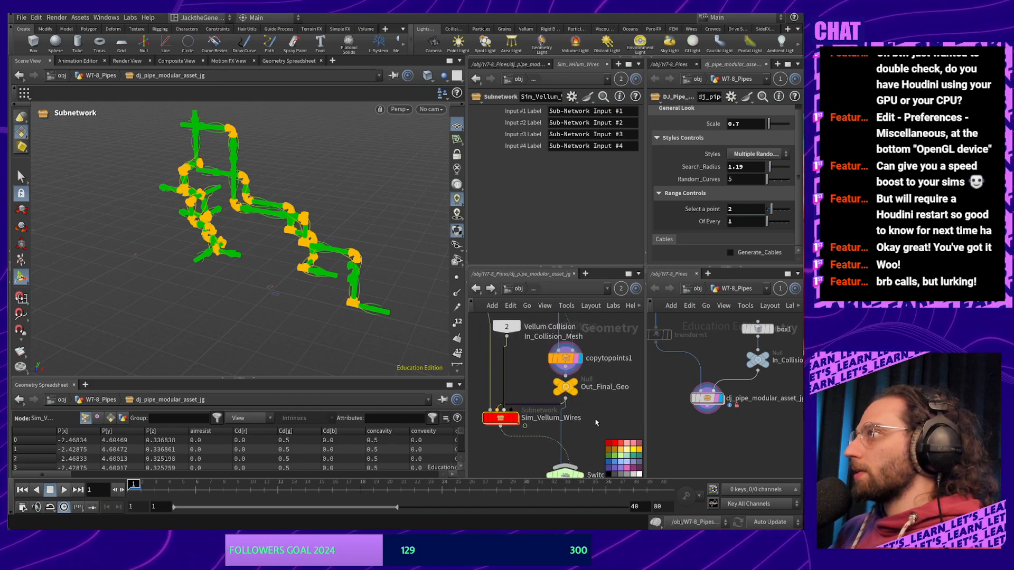
middle_drag(597, 420, 582, 349)
click(551, 404)
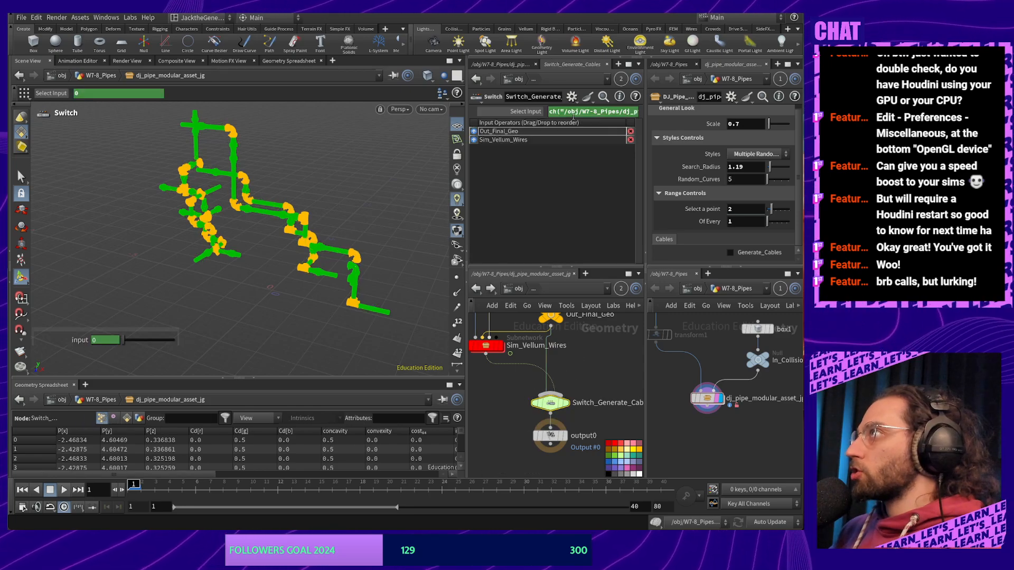
click(707, 398)
right_click(707, 400)
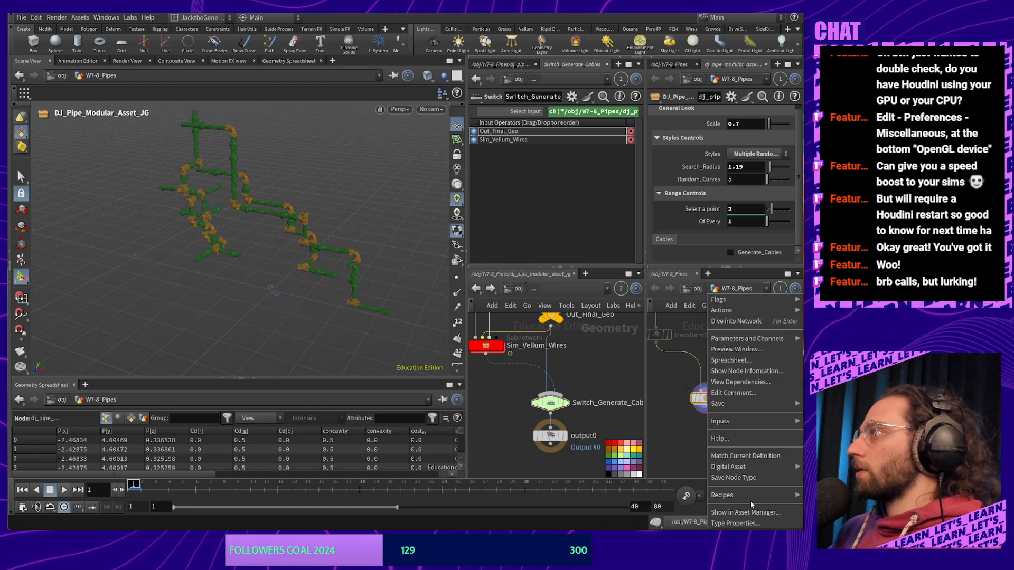
click(736, 515)
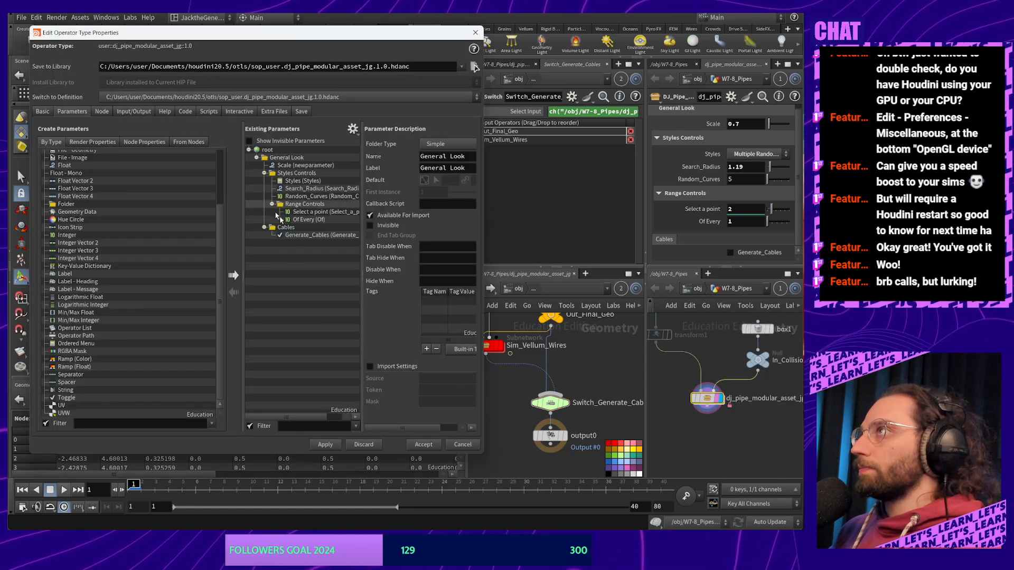
Drag the Generate_Cables toggle in Existing Parameters so it nests under the Cables folder
click(346, 235)
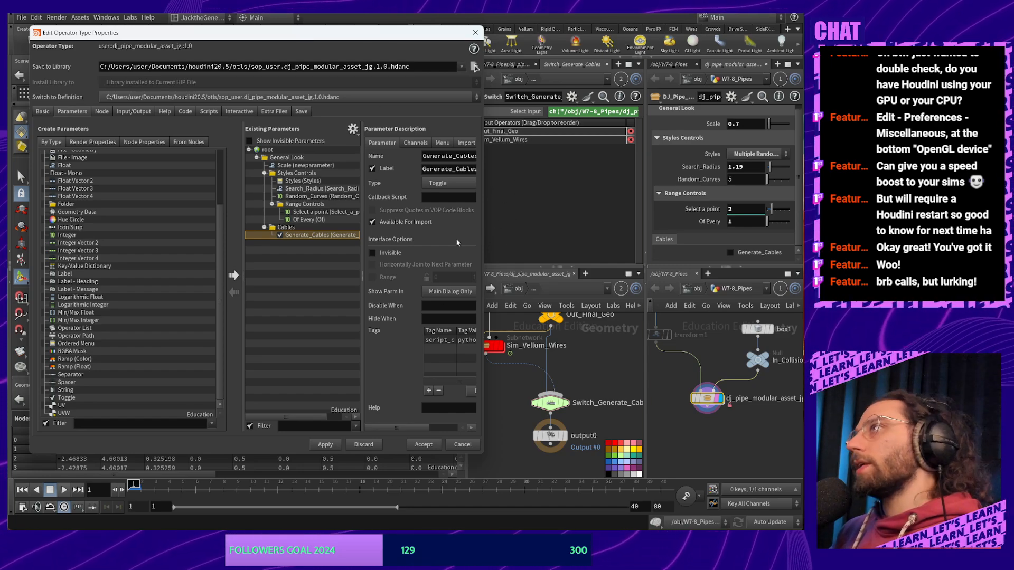
click(288, 282)
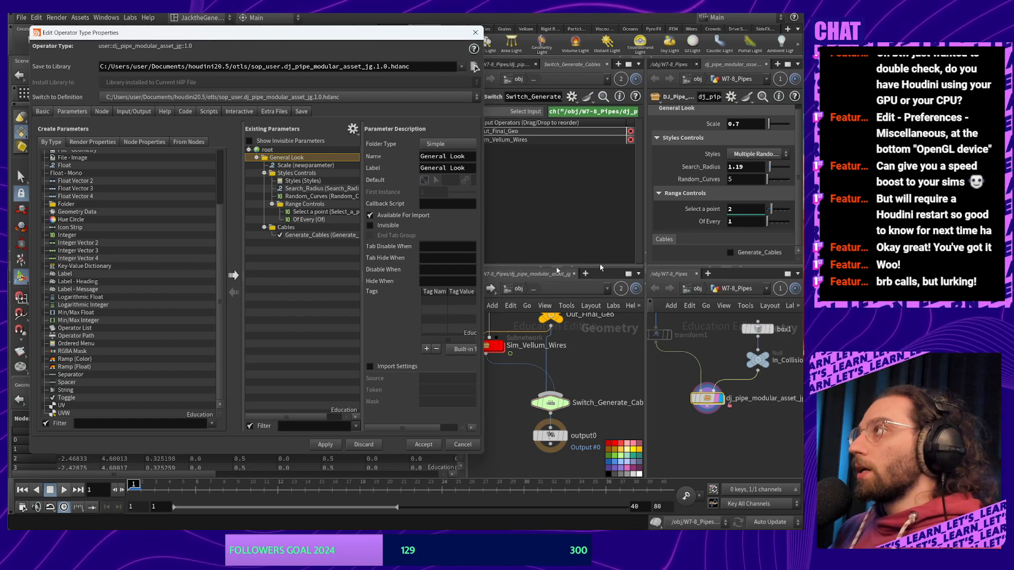
click(297, 228)
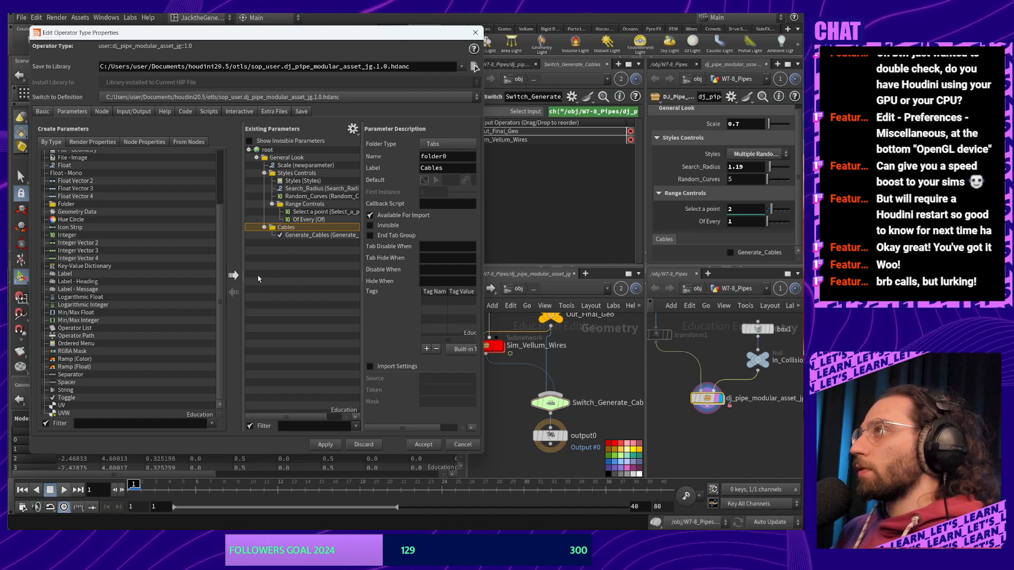
click(321, 236)
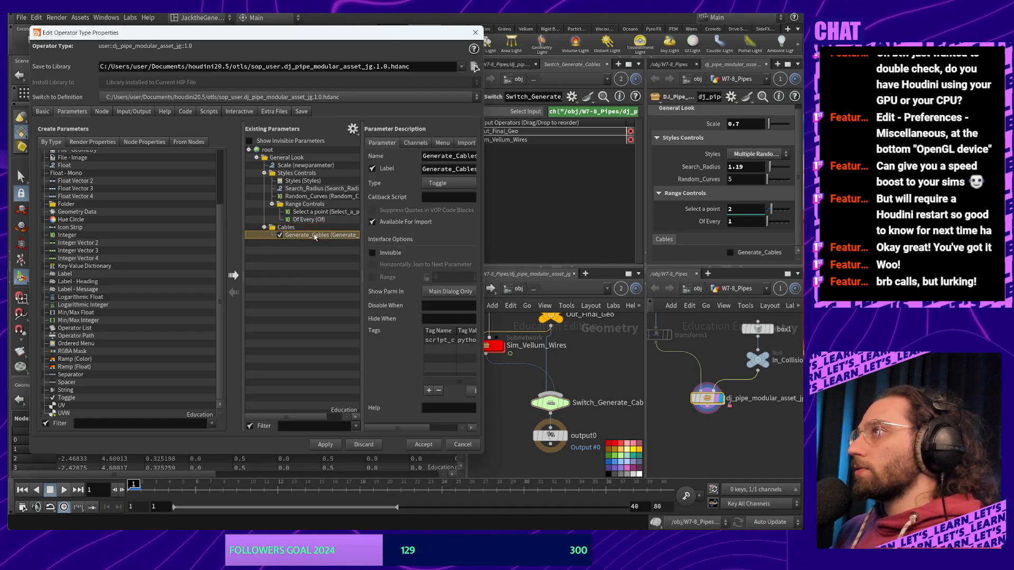
drag(315, 237, 288, 237)
click(295, 235)
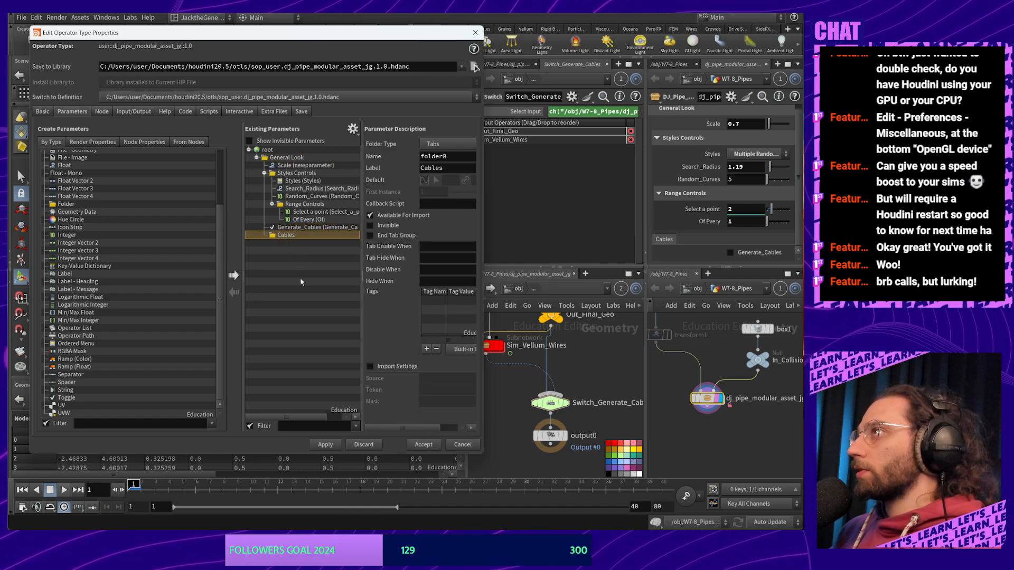
click(308, 228)
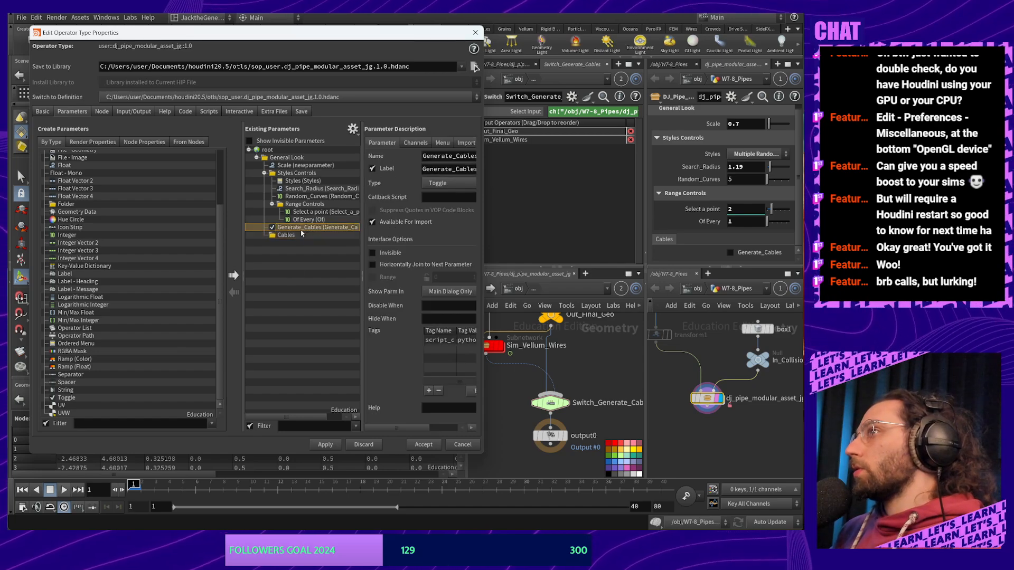
drag(302, 234, 295, 231)
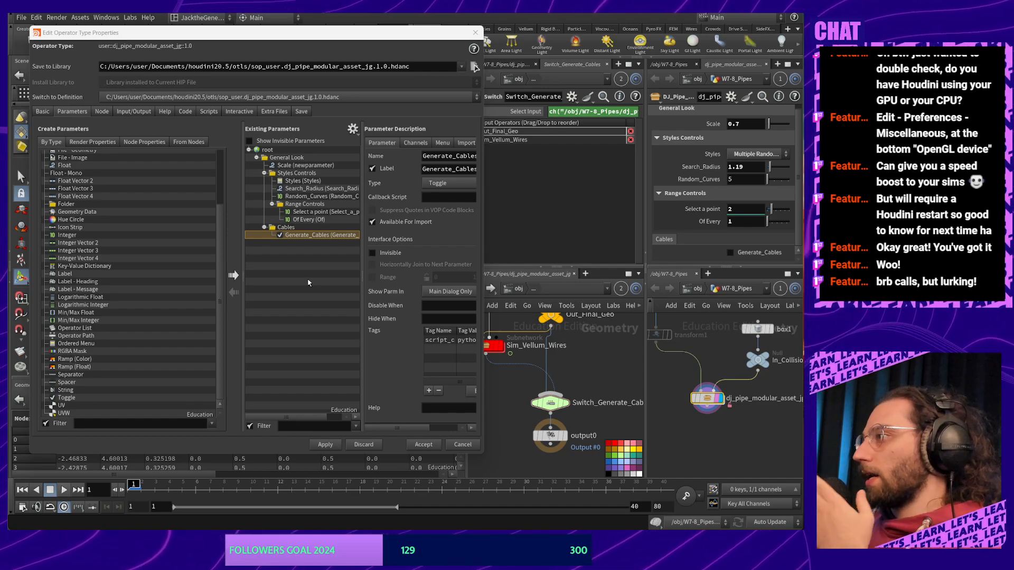
middle_drag(485, 355, 535, 369)
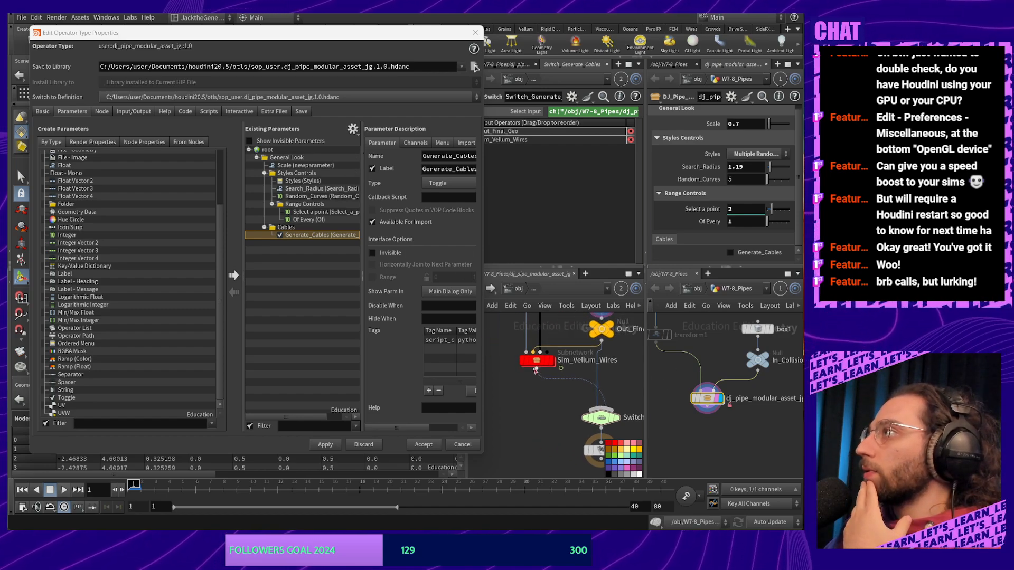
Dive into Sim_Vellum_Wires and Gen_cable_curves and select sweep1 to show its Round Tube settings
double_click(537, 363)
middle_drag(576, 343, 618, 459)
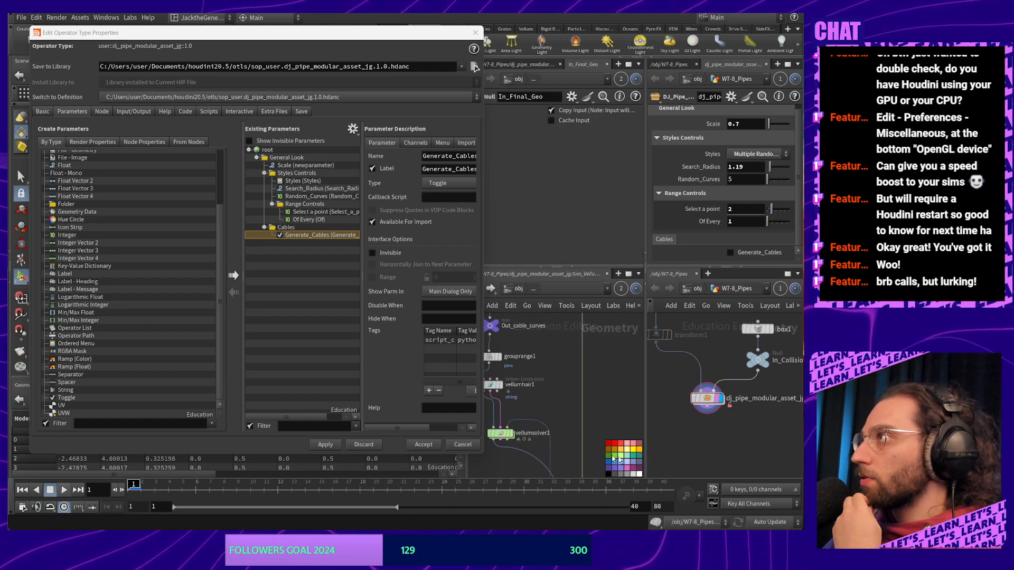
middle_drag(542, 394, 628, 476)
scroll(607, 391, up, 3)
click(565, 383)
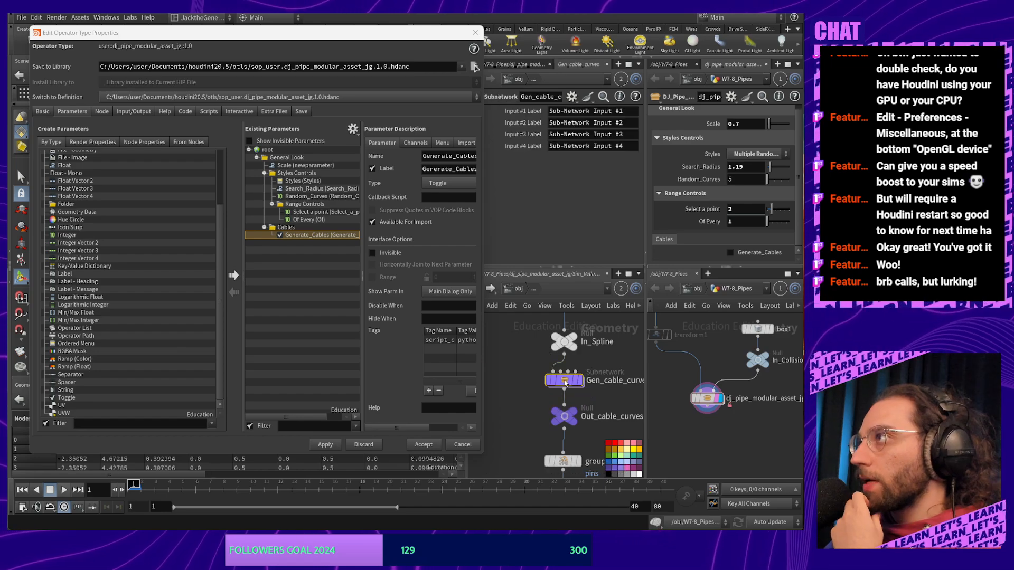
double_click(564, 382)
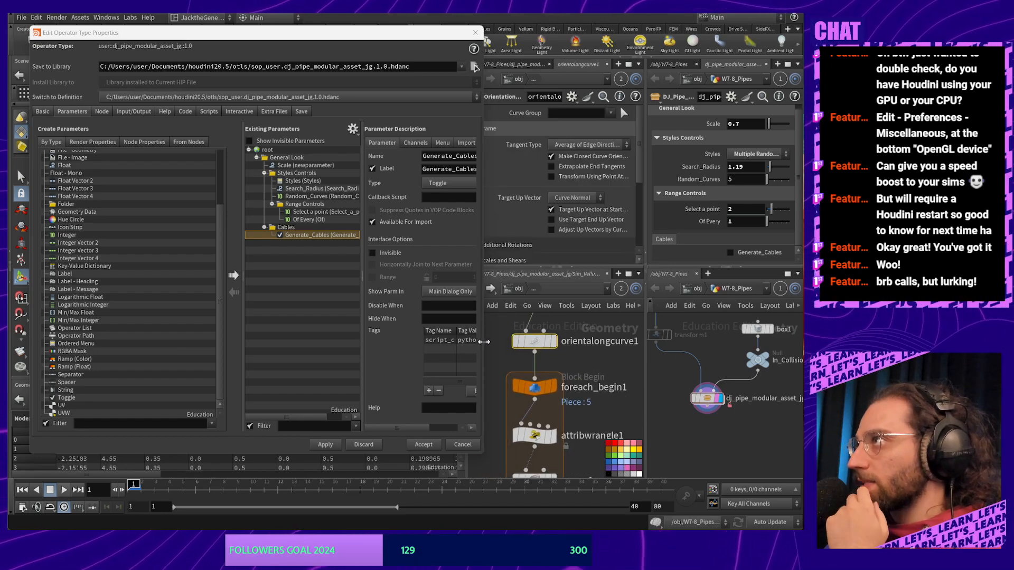
drag(484, 341, 470, 348)
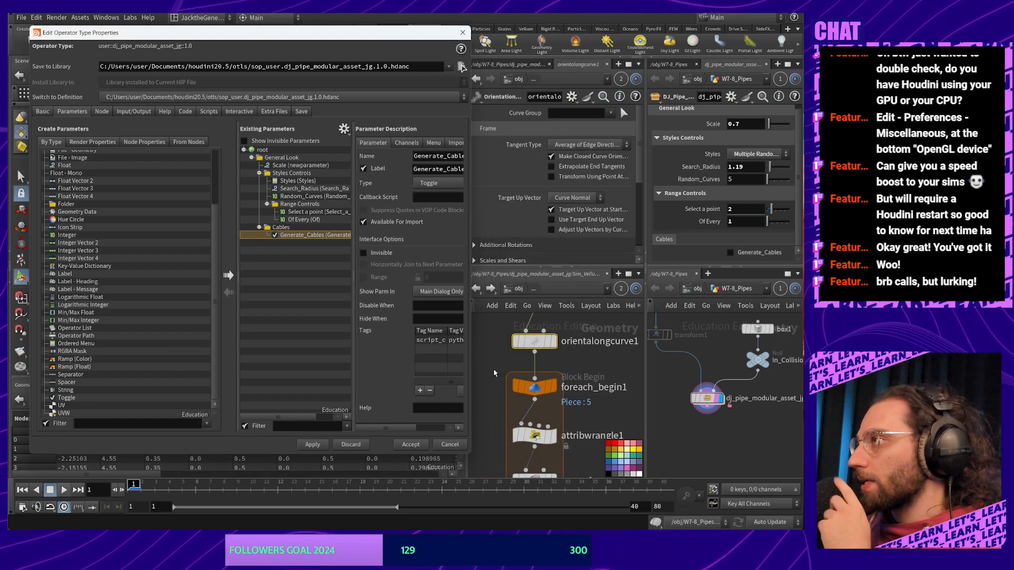
scroll(501, 391, down, 3)
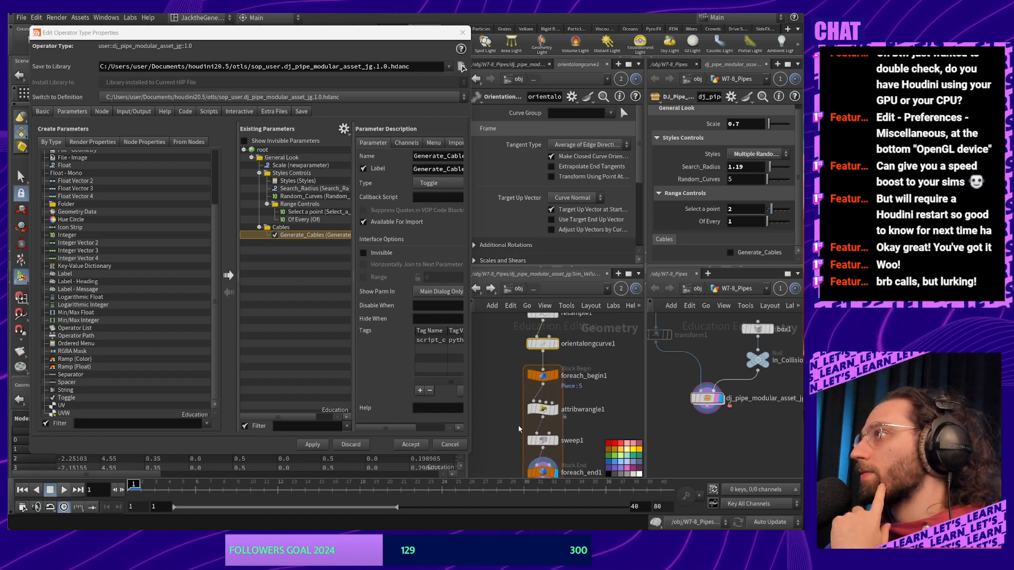
middle_drag(519, 429, 514, 391)
click(537, 401)
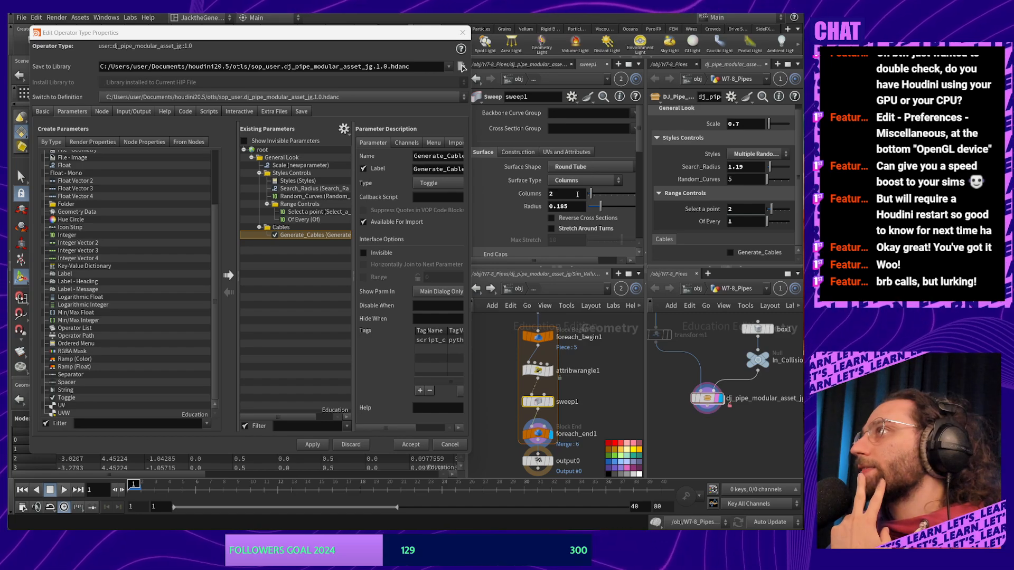
Add sweep1's Columns parameter to the asset, placed under Generate_Cables in the Cables folder
drag(544, 194, 264, 152)
click(311, 243)
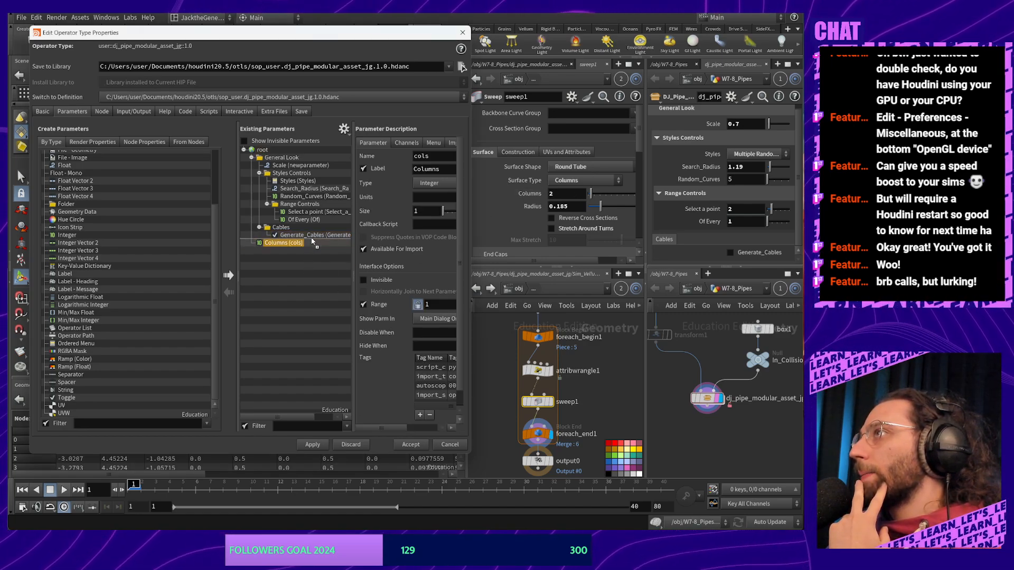
drag(296, 241, 300, 235)
mouse_move(299, 235)
mouse_down()
mouse_move(296, 252)
mouse_move(285, 246)
mouse_move(313, 243)
mouse_move(315, 233)
mouse_up()
click(302, 244)
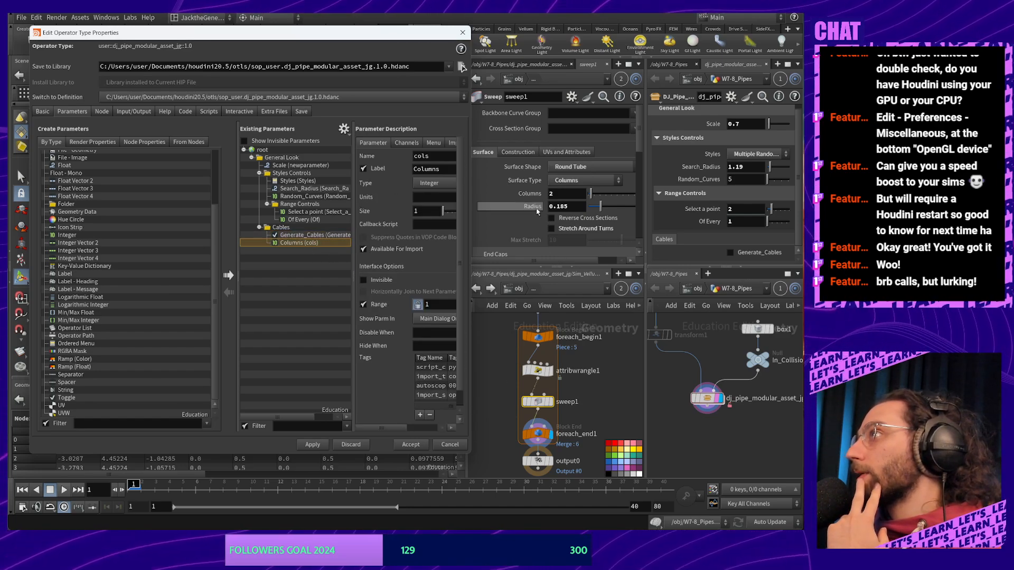
drag(306, 242, 306, 241)
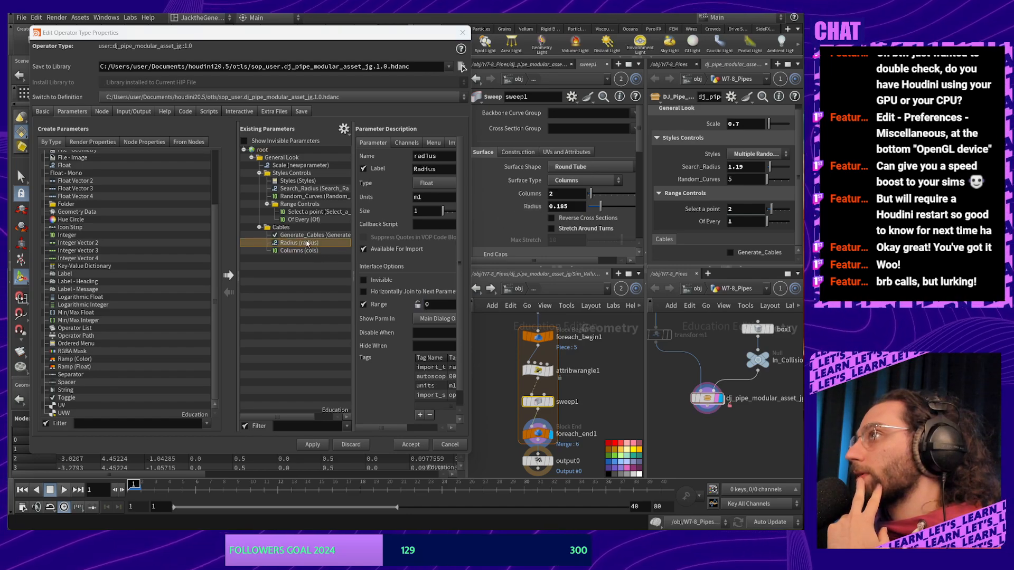
scroll(583, 206, down, 5)
scroll(583, 206, down, 5)
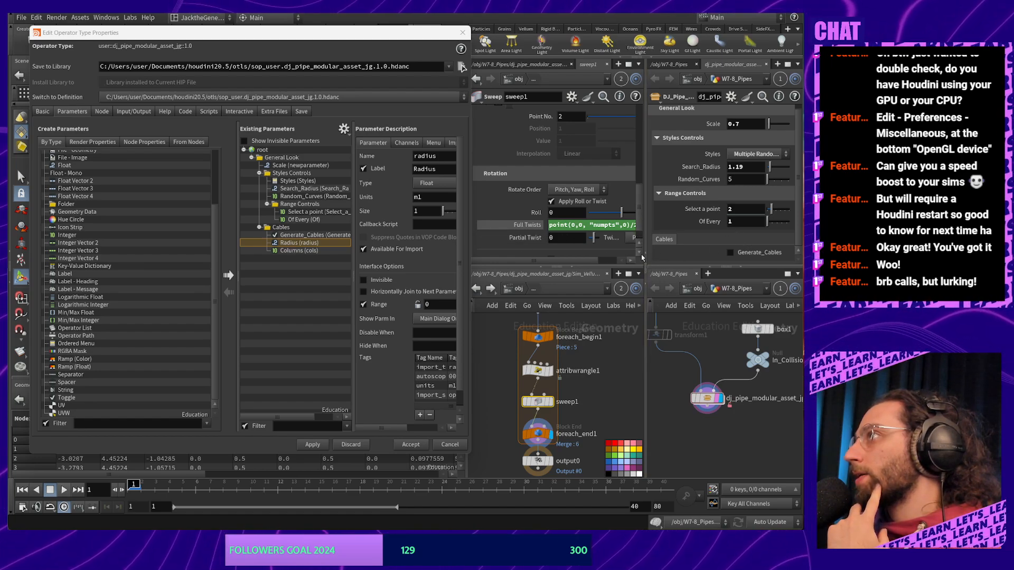
Check the Full Twists expression and add Full Twists to the Cables folder alongside Radius
mouse_move(564, 225)
mouse_down()
mouse_move(533, 228)
mouse_move(575, 228)
mouse_up()
drag(647, 272, 714, 272)
click(556, 233)
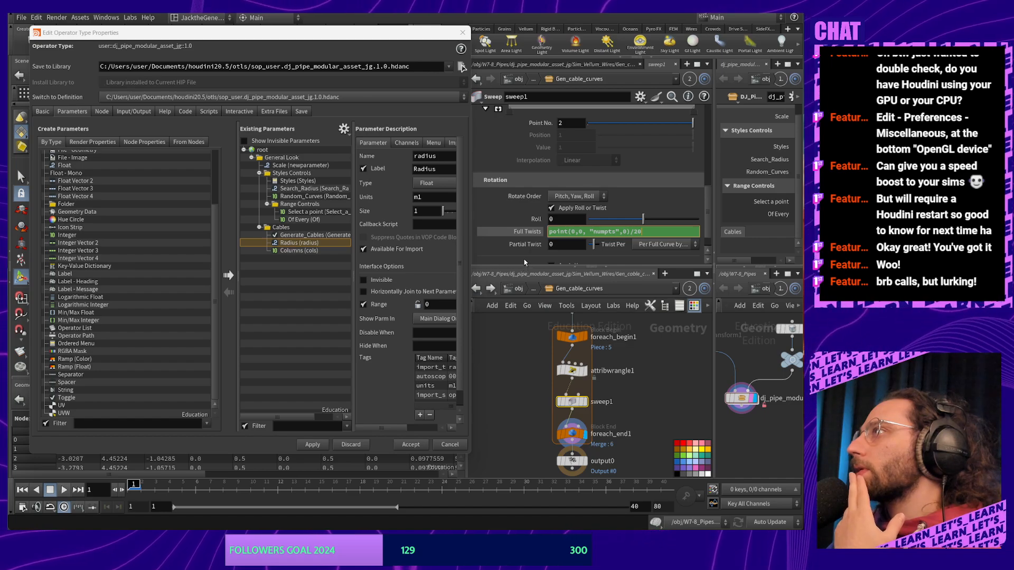
click(528, 232)
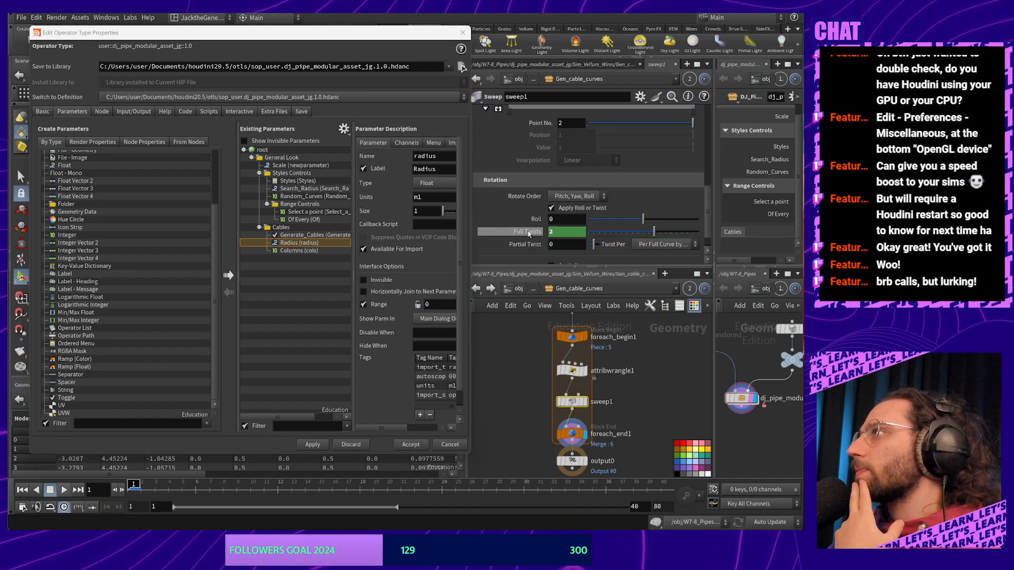
click(528, 232)
drag(358, 276, 305, 252)
click(300, 242)
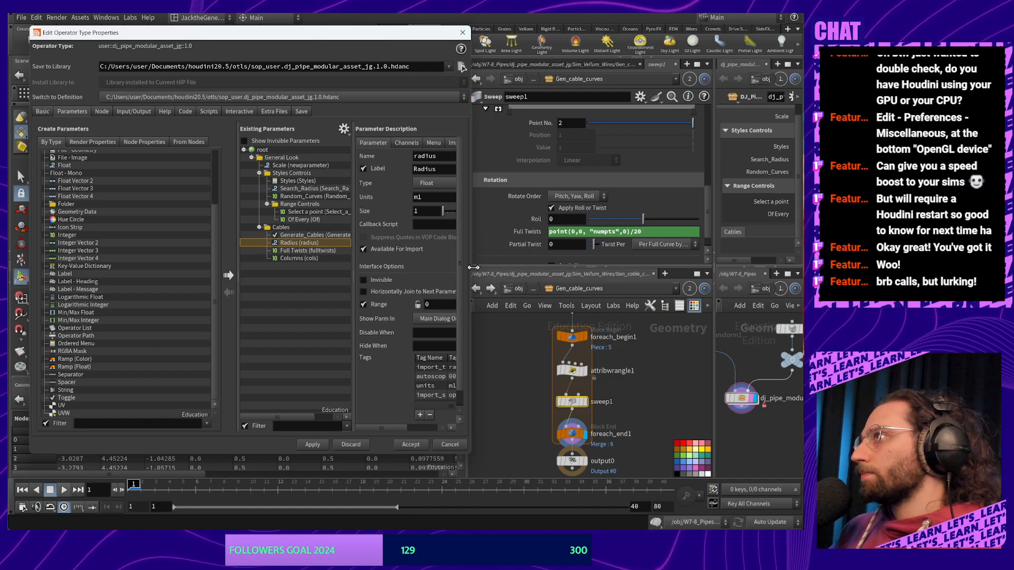
drag(470, 269, 585, 269)
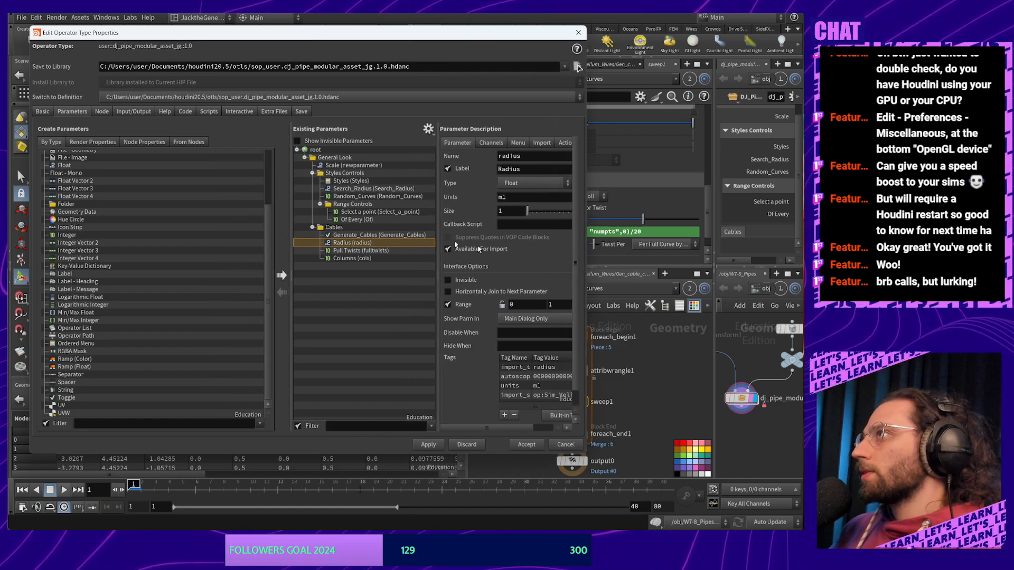
Move Columns right below Generate_Cables and rename it Number_of_Cables
click(373, 259)
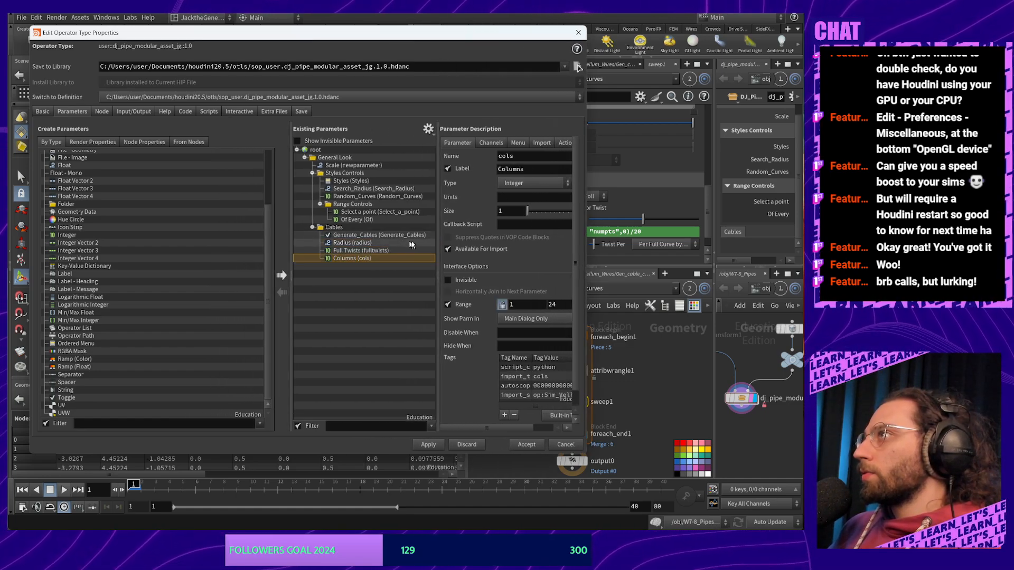
drag(352, 260, 354, 239)
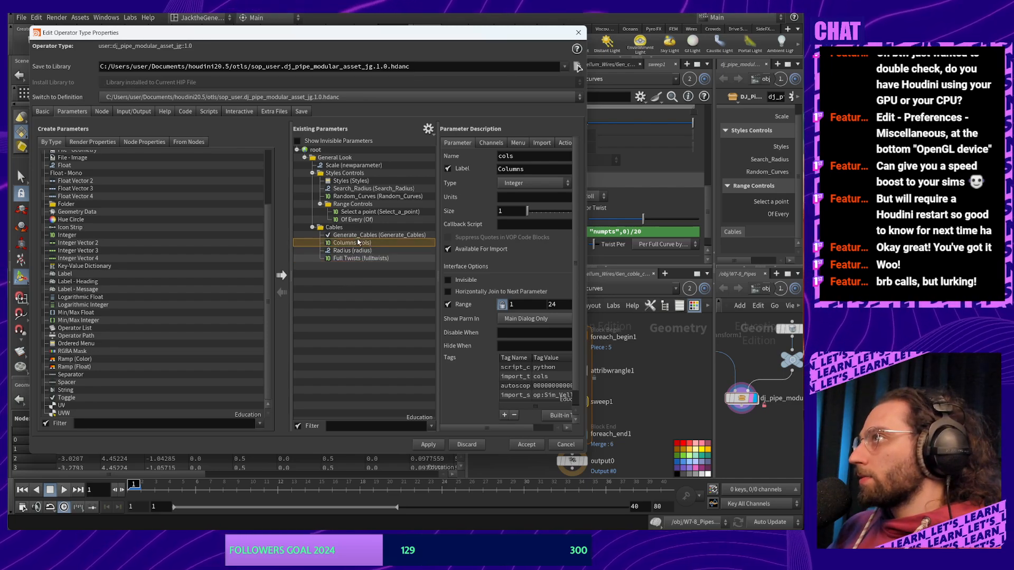
double_click(514, 156)
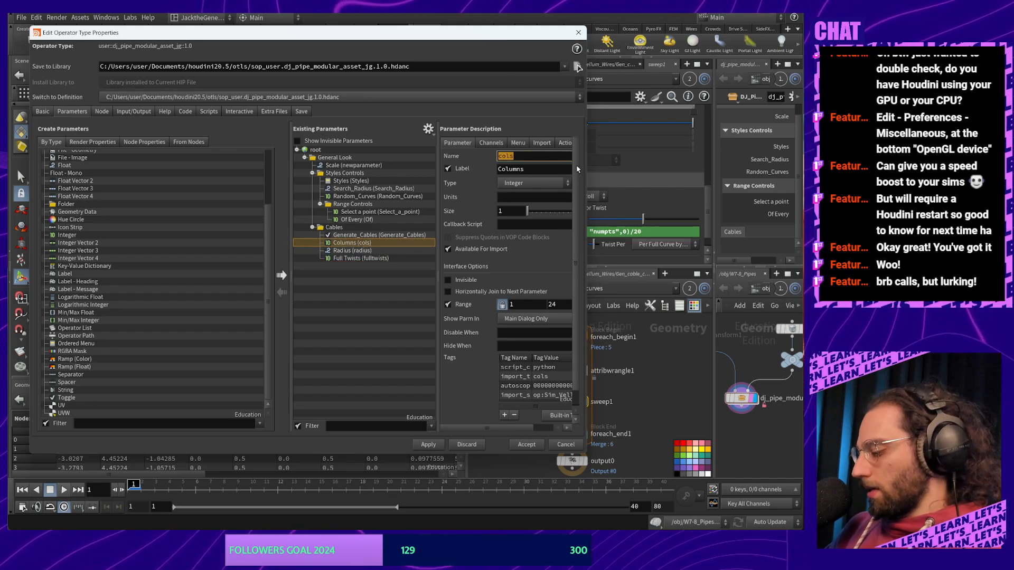
text(Number)
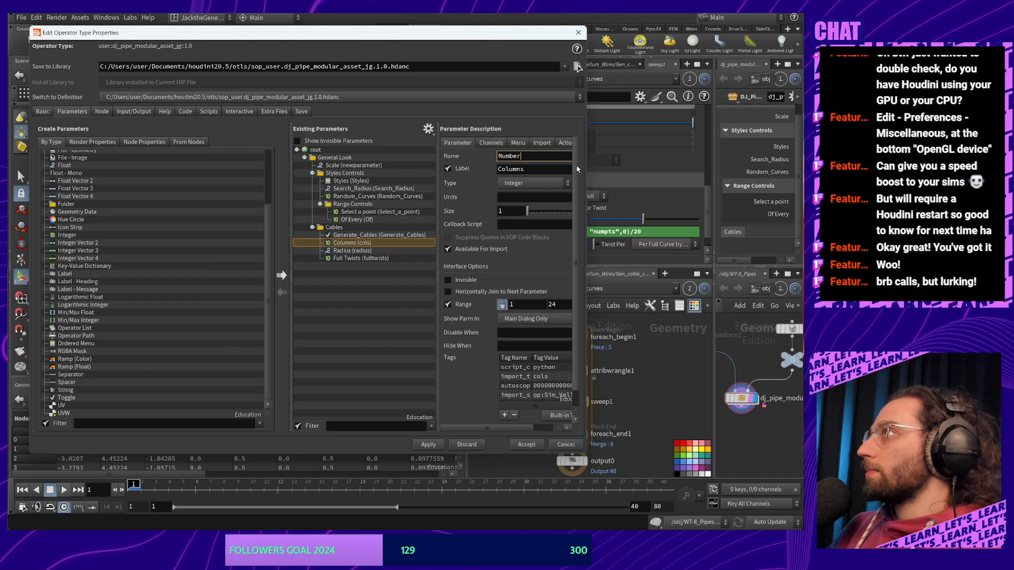
text(_of)
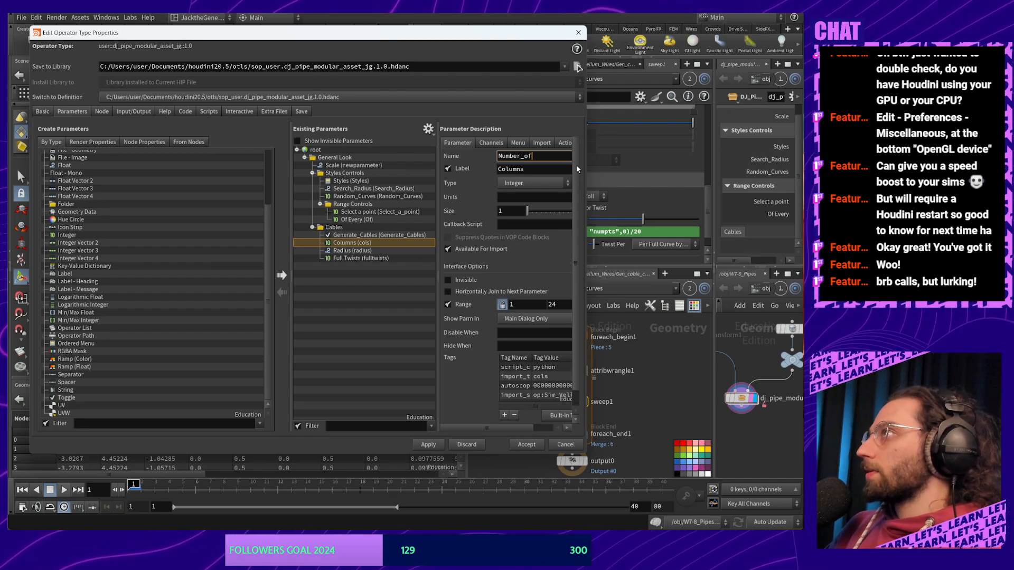
text(_c)
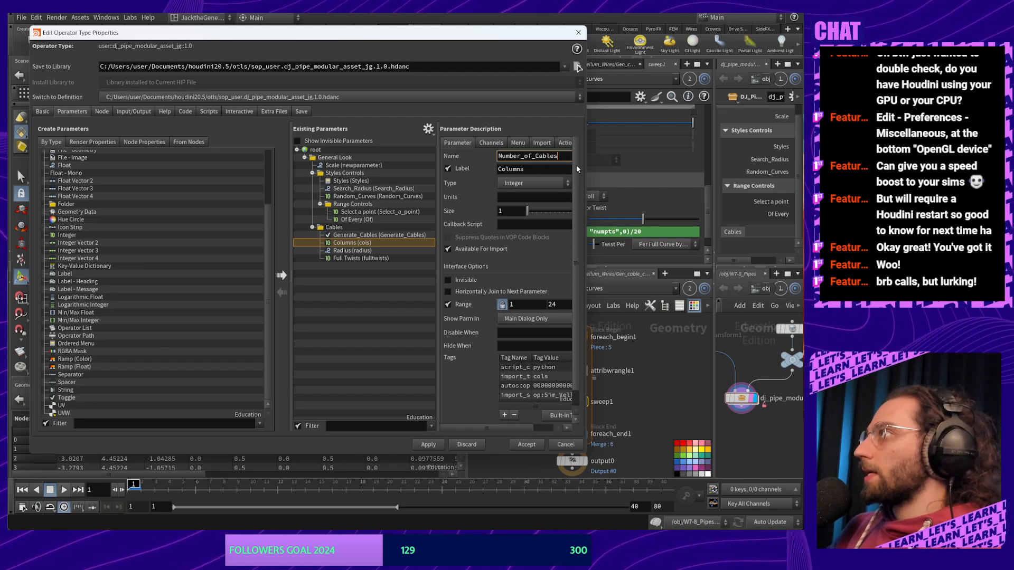
key(ctrl+a)
key(ctrl+c)
click(542, 172)
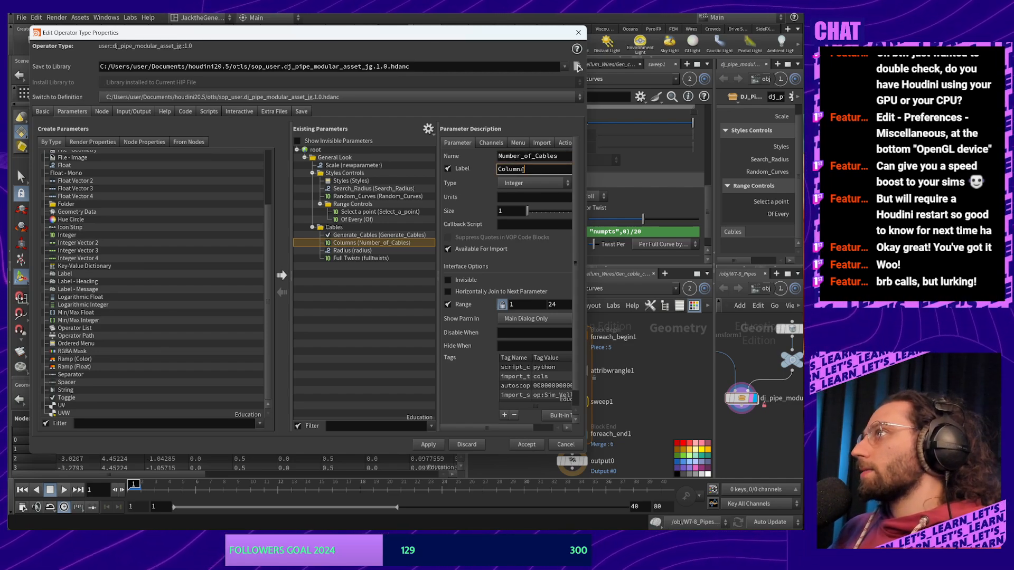
key(ctrl+a)
key(ctrl+v)
Rename the Full Twists parameter's name and label to Number_of_Twists
click(357, 253)
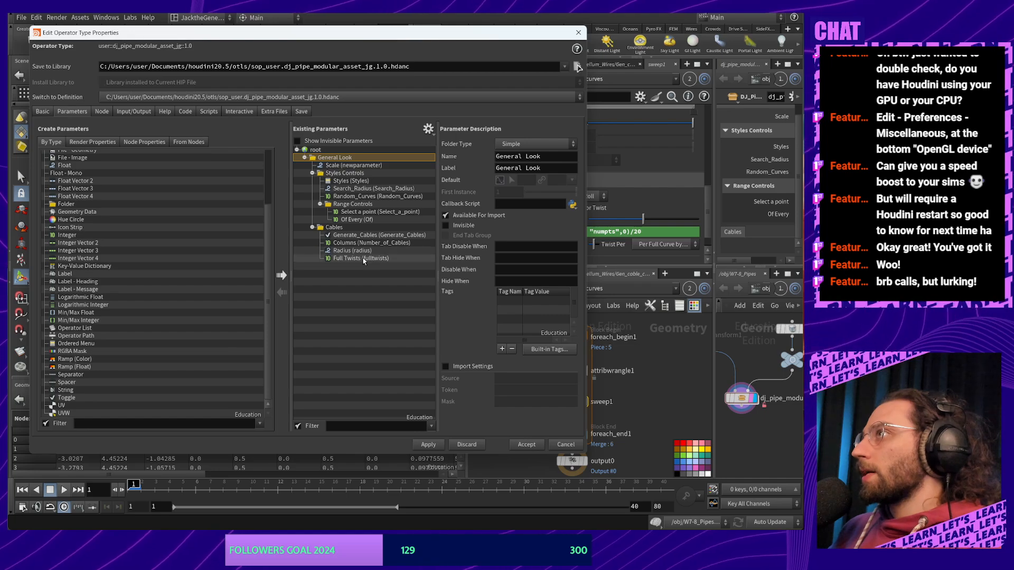
click(366, 259)
click(535, 157)
key(ctrl+a)
key(ctrl+v)
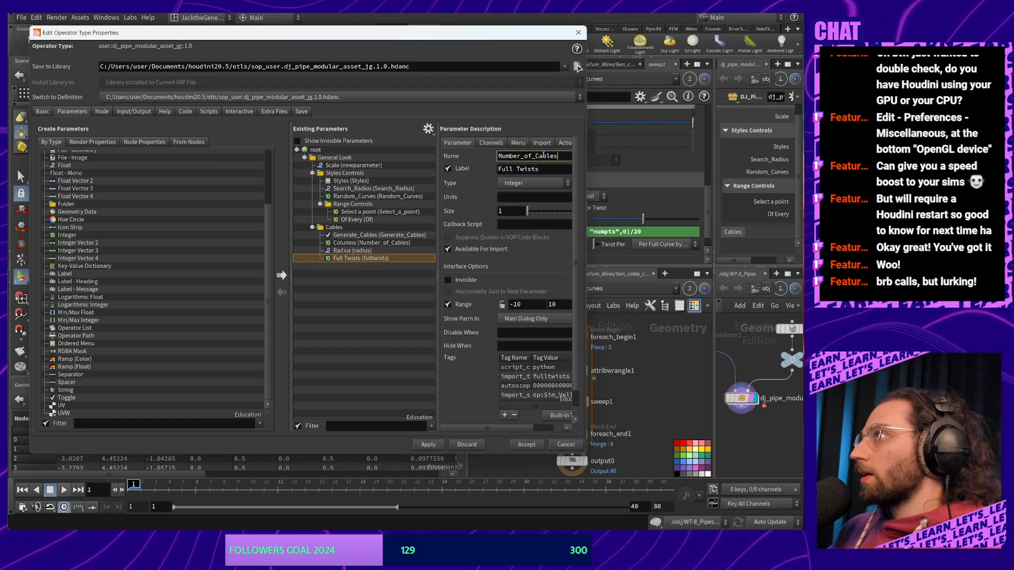
drag(558, 156, 536, 157)
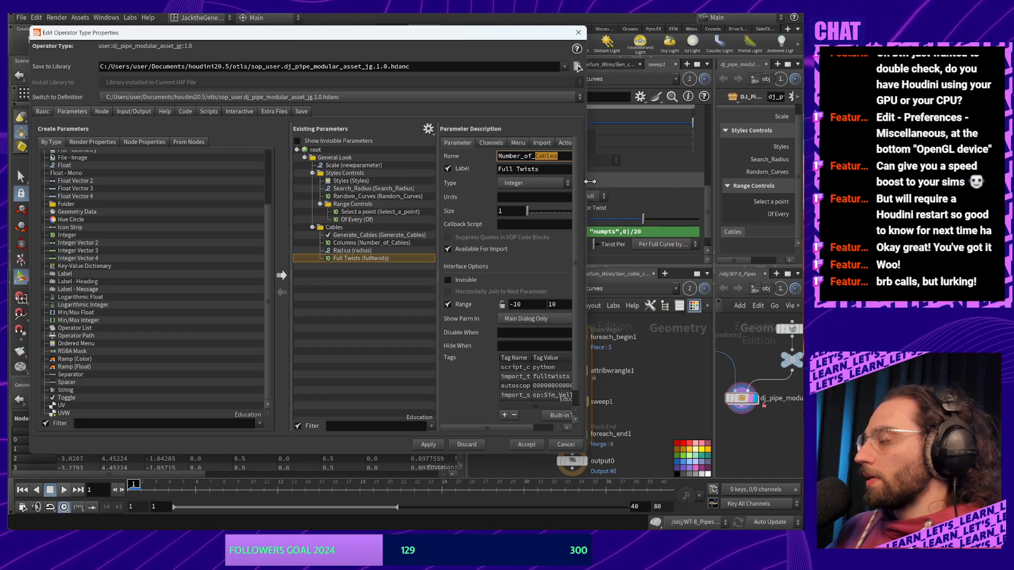
text(Twists)
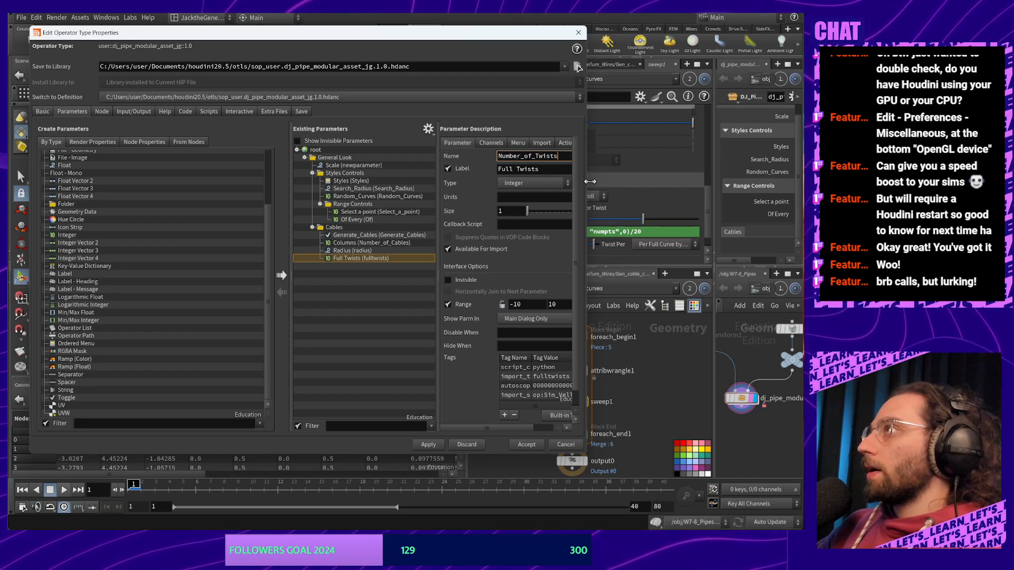
key(ctrl+a)
key(ctrl+c)
click(546, 170)
key(ctrl+a)
key(ctrl+v)
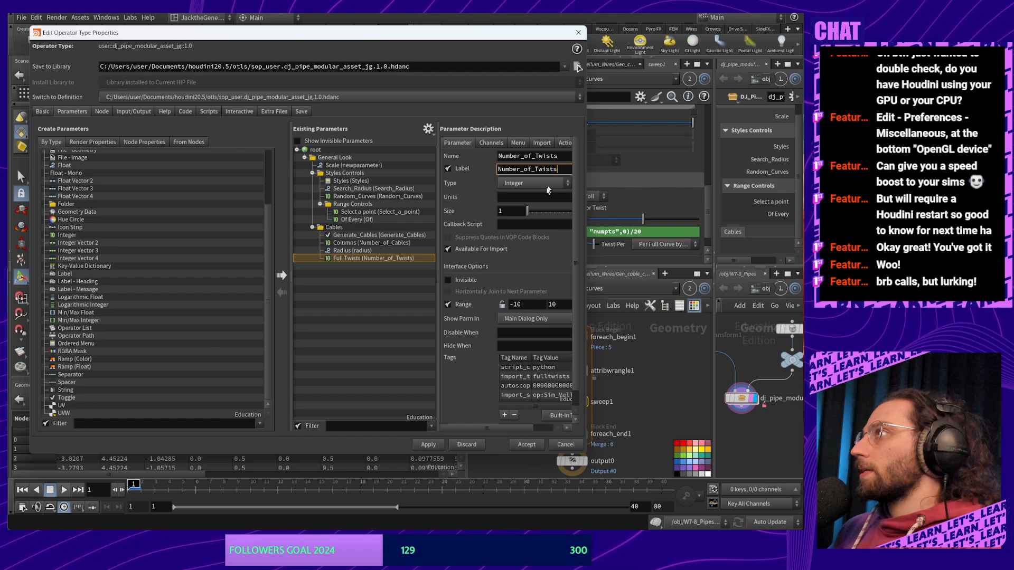
Shorten the twists parameter's name and label to just Twists
click(422, 312)
click(372, 258)
click(541, 157)
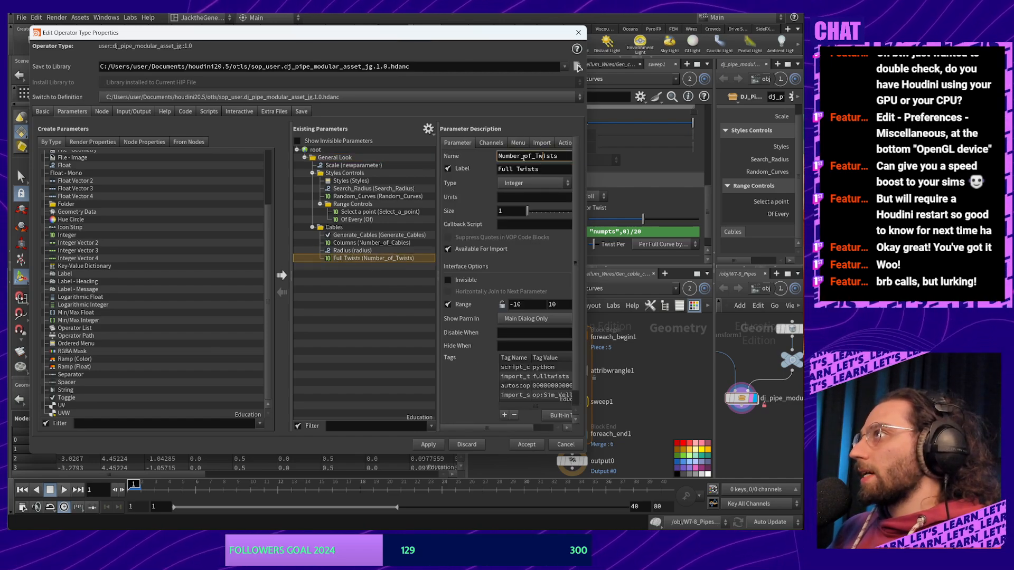
drag(534, 155, 475, 155)
key(BackSpace)
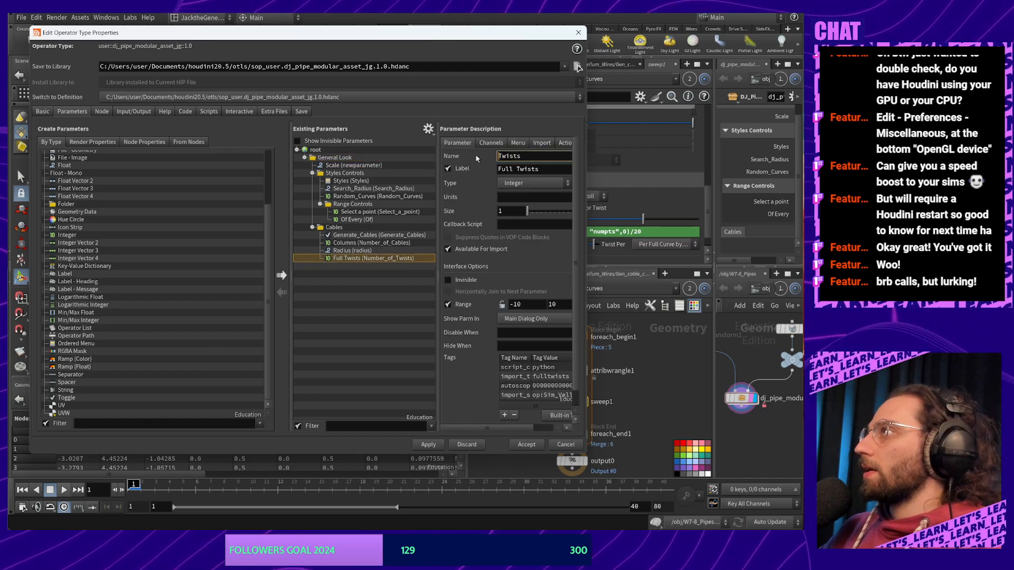
click(520, 169)
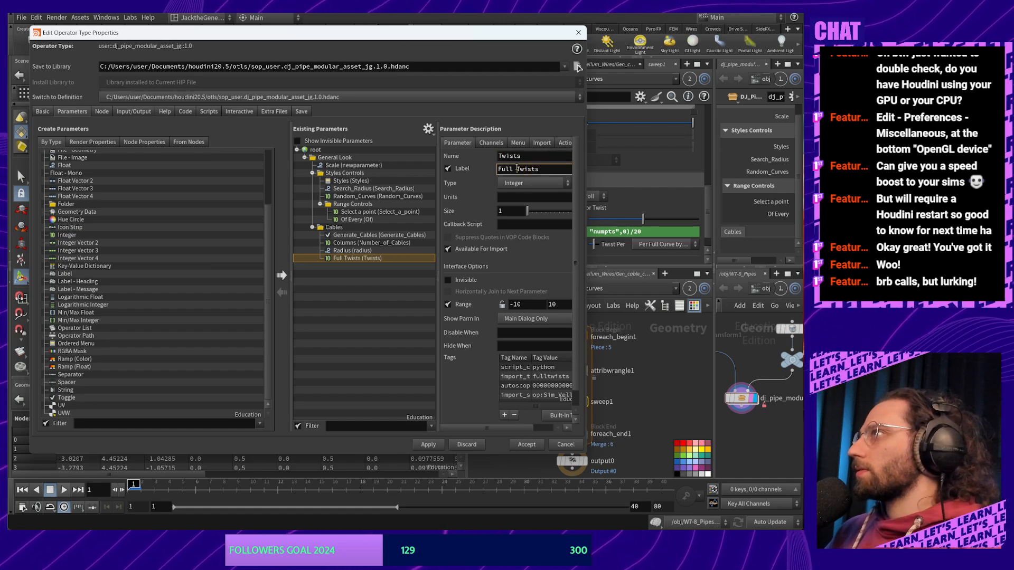
drag(516, 169, 447, 189)
key(BackSpace)
click(366, 363)
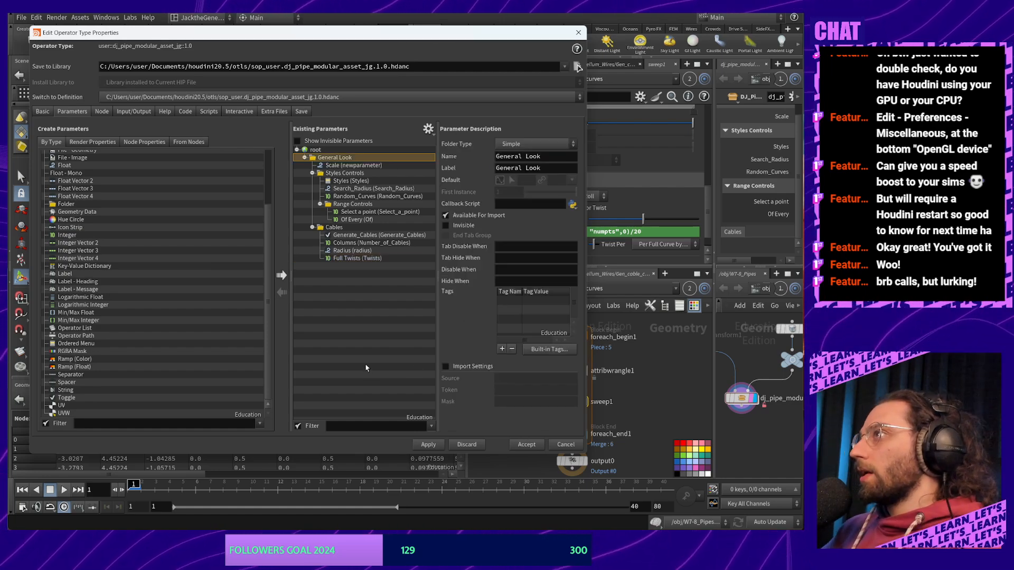
click(374, 258)
click(527, 170)
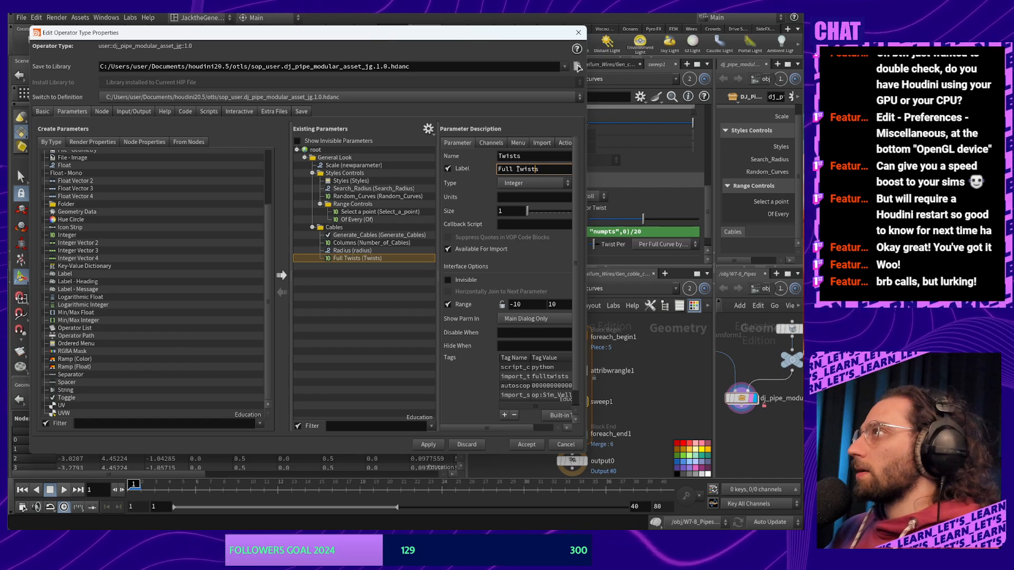
drag(518, 169, 496, 170)
key(BackSpace)
key(Return)
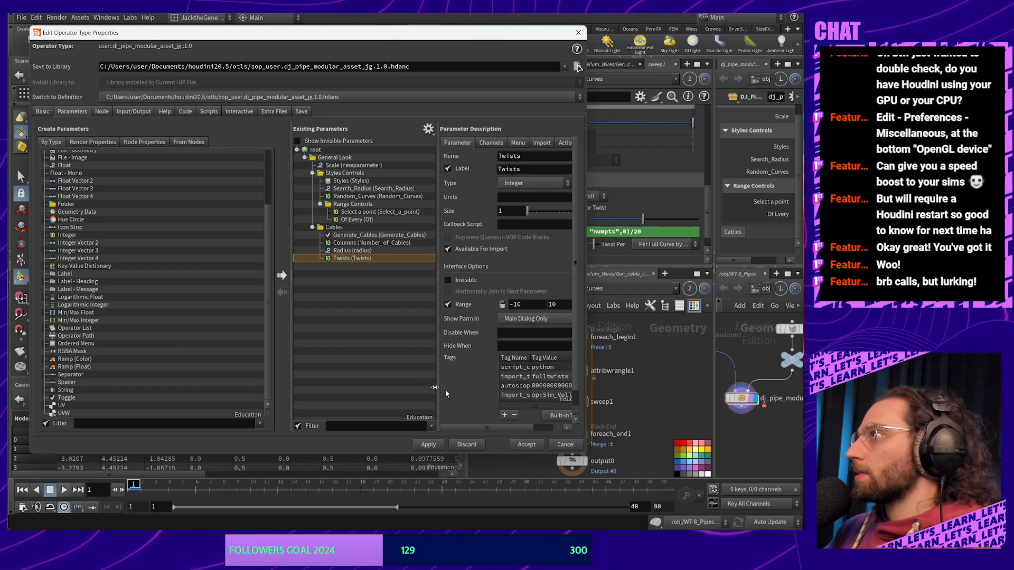
Rename the Radius parameter and its label to Distance_from_Pipes
click(376, 252)
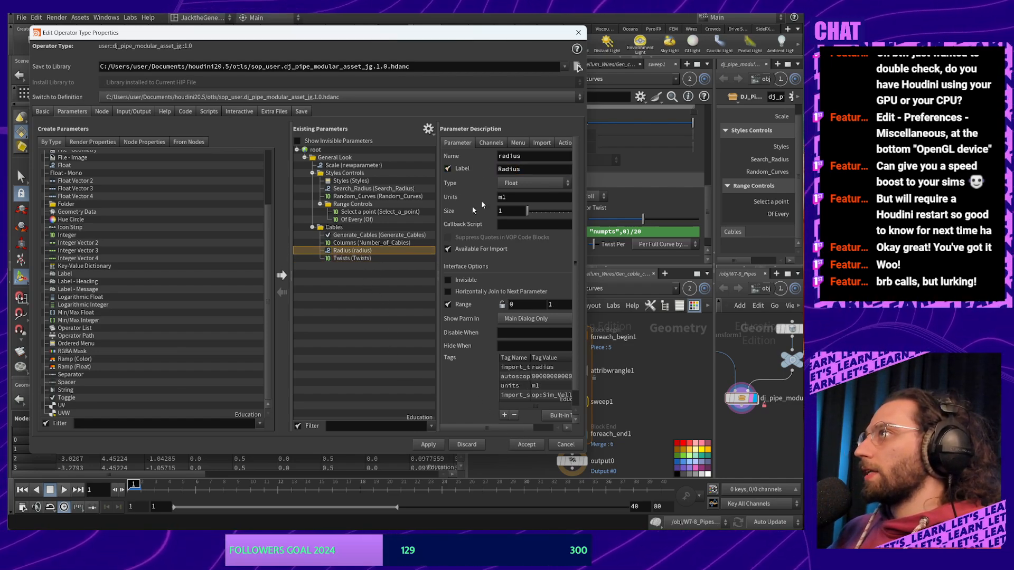
double_click(521, 156)
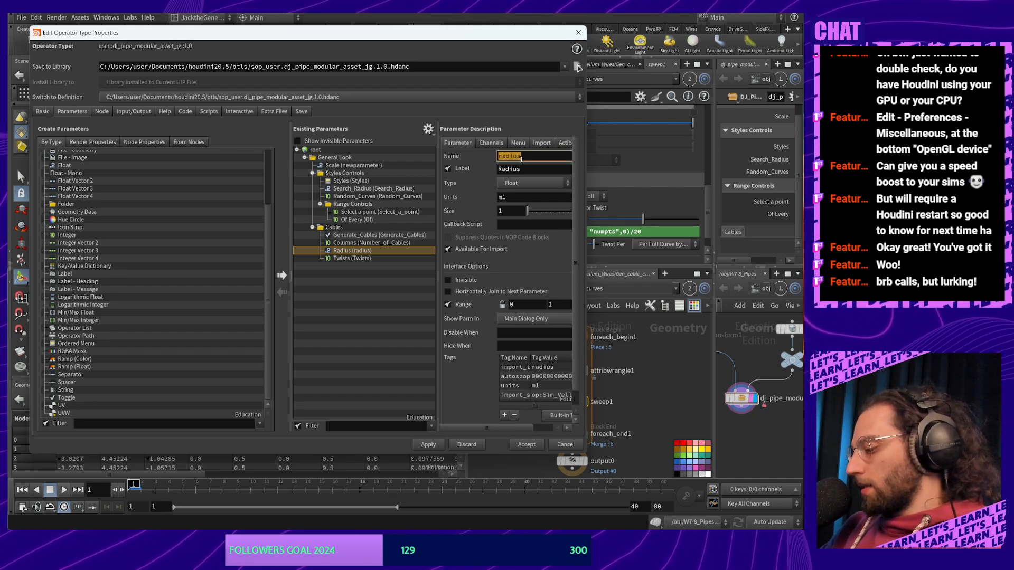
text(Distanc)
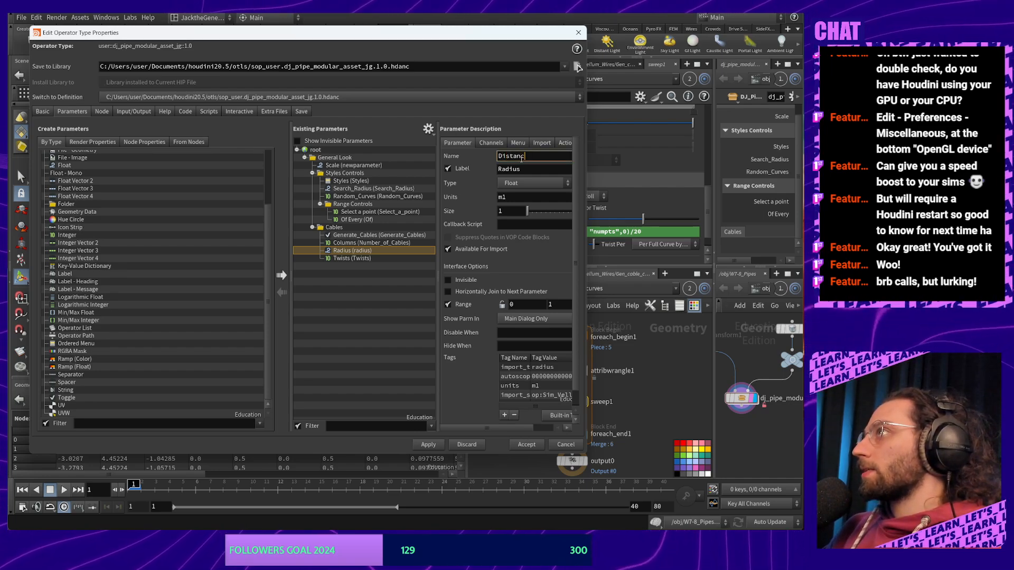
text(e_from_)
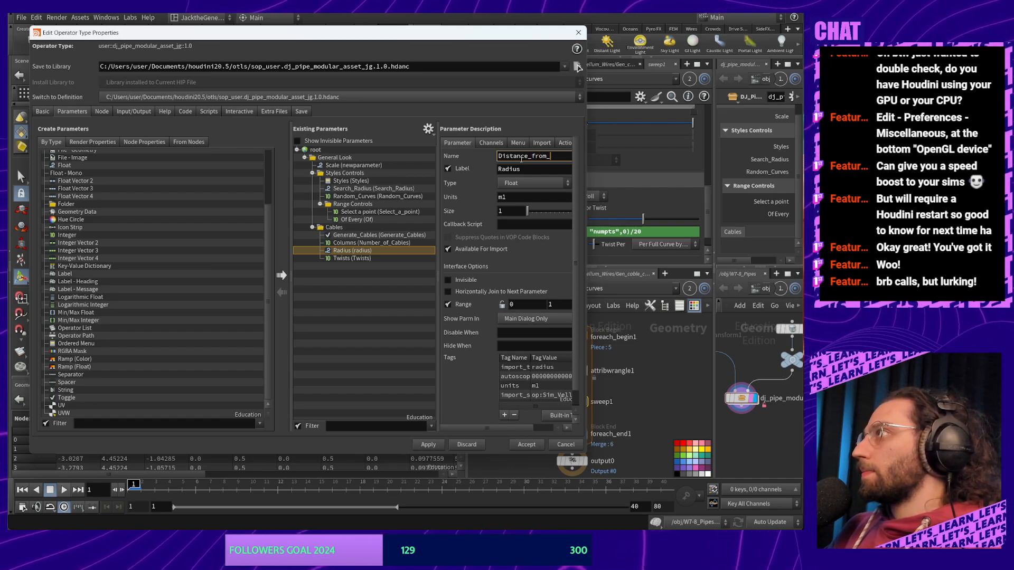
text(Po)
key(BackSpace)
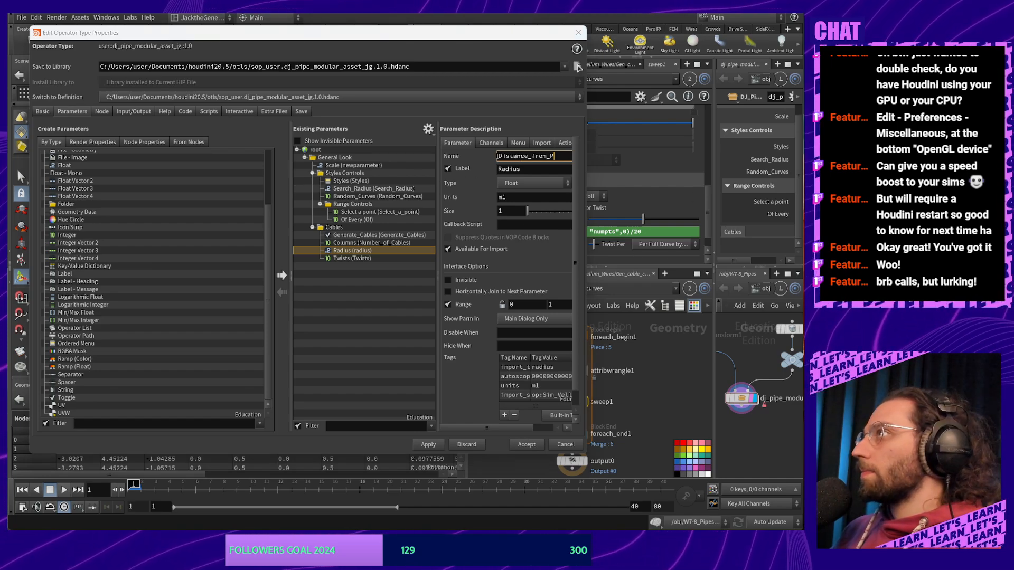
text(ipes)
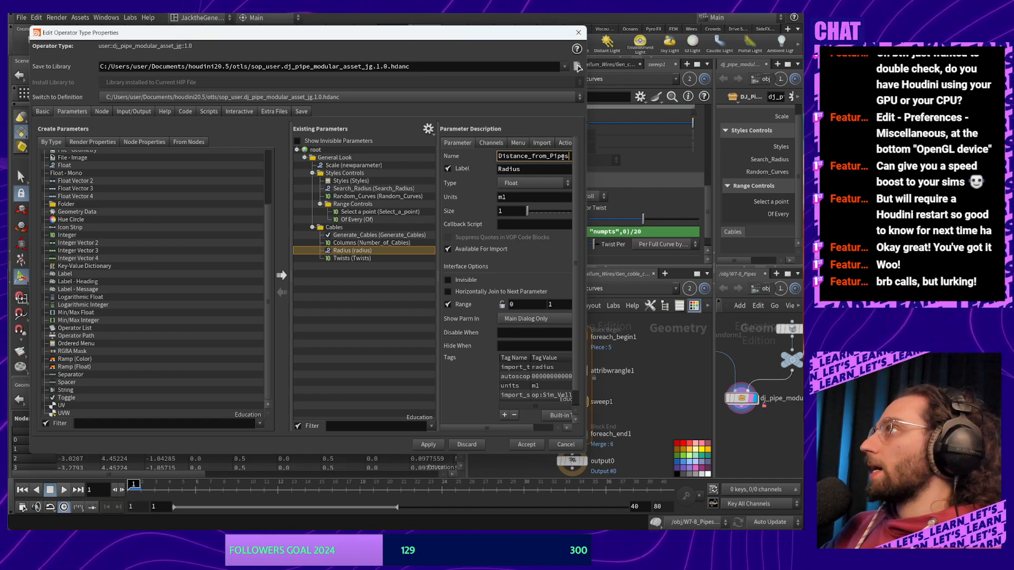
double_click(563, 157)
key(ctrl+c)
double_click(523, 170)
key(ctrl+v)
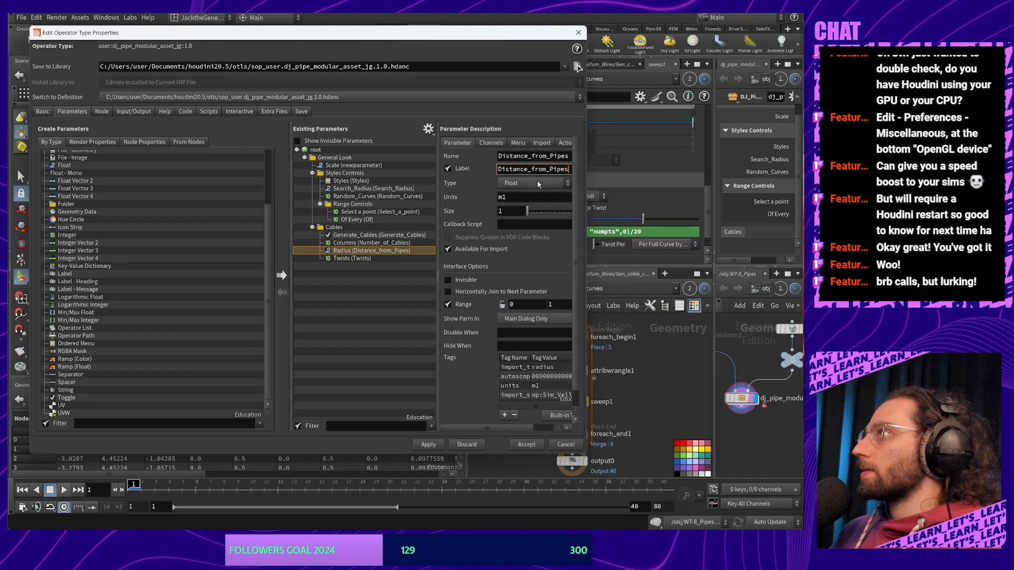
key(Return)
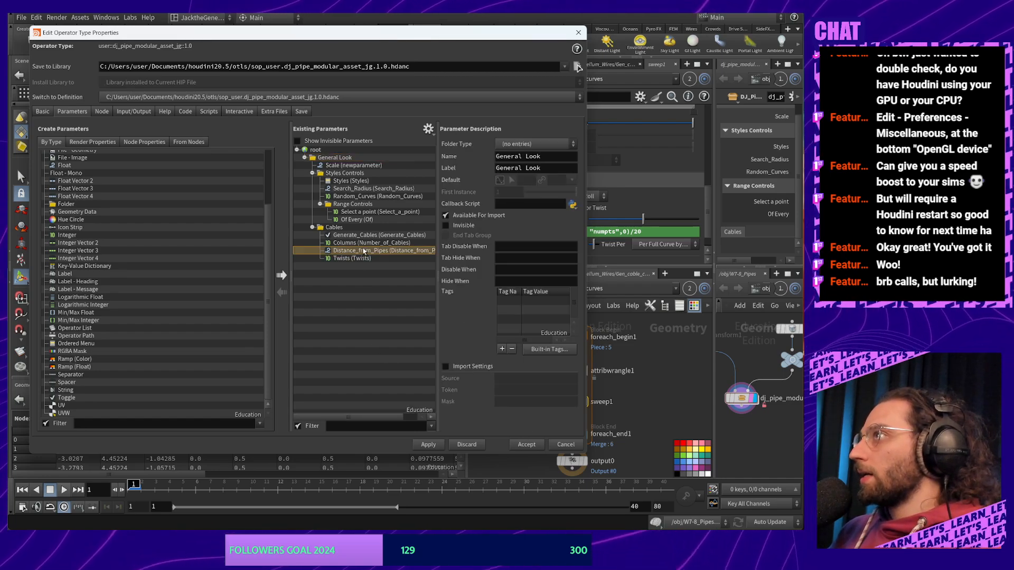
Replace the Columns label with the Number_of_Cables name
click(359, 243)
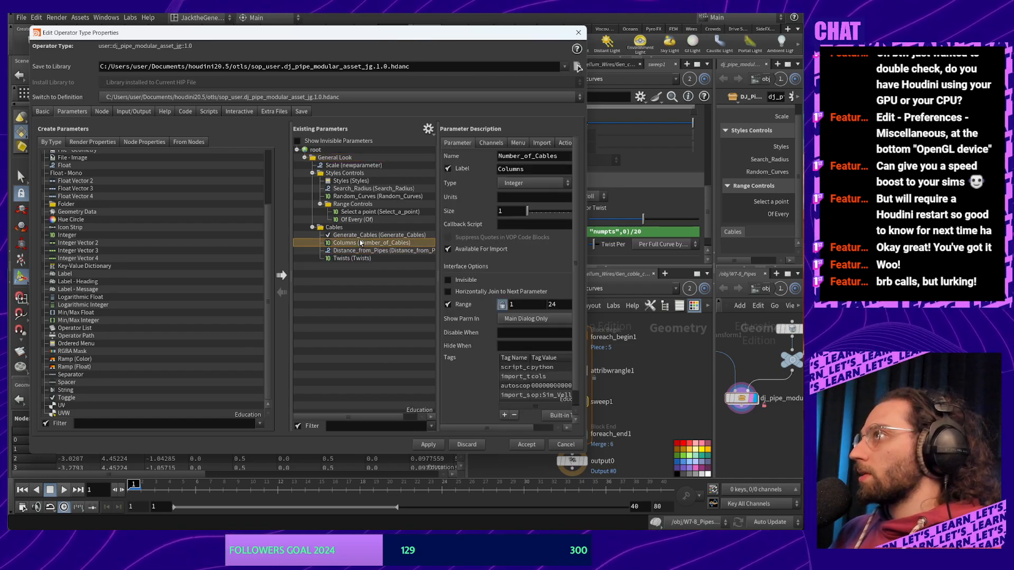
double_click(543, 157)
key(ctrl+c)
double_click(528, 169)
key(ctrl+v)
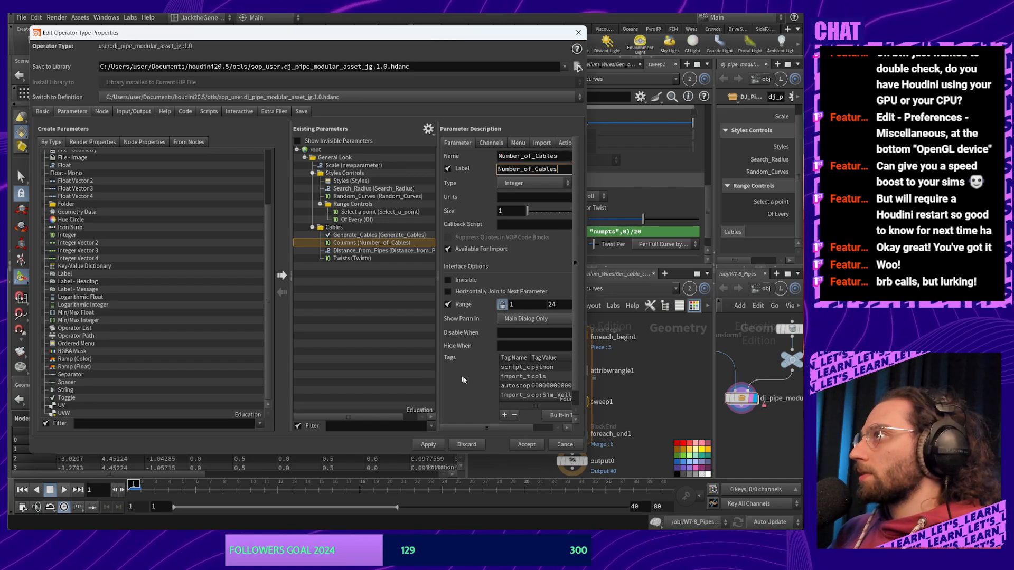
Copy the Select a point parameter's Styles == 0 disable condition, then bring up Windows search
key(Return)
click(377, 250)
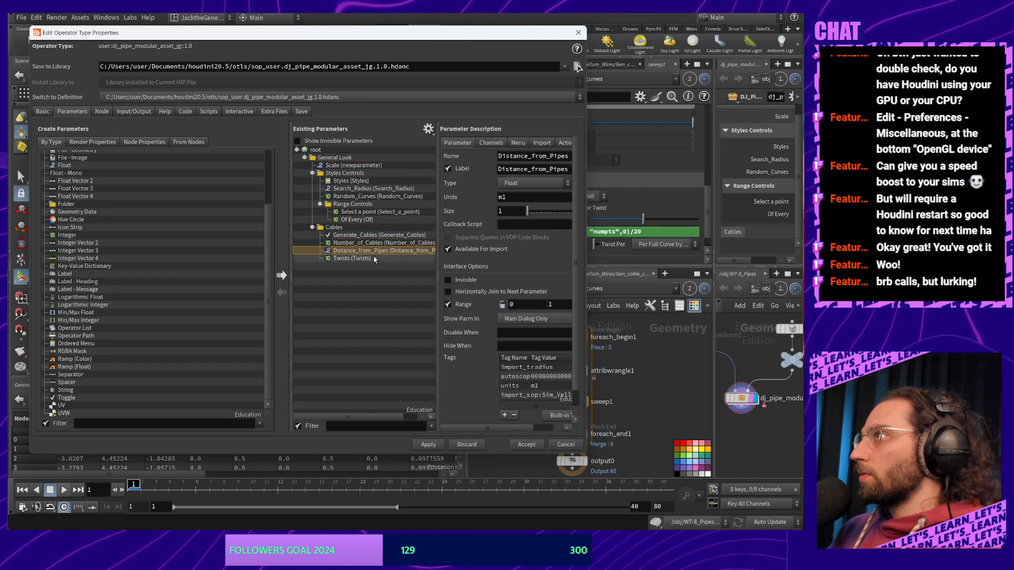
click(369, 212)
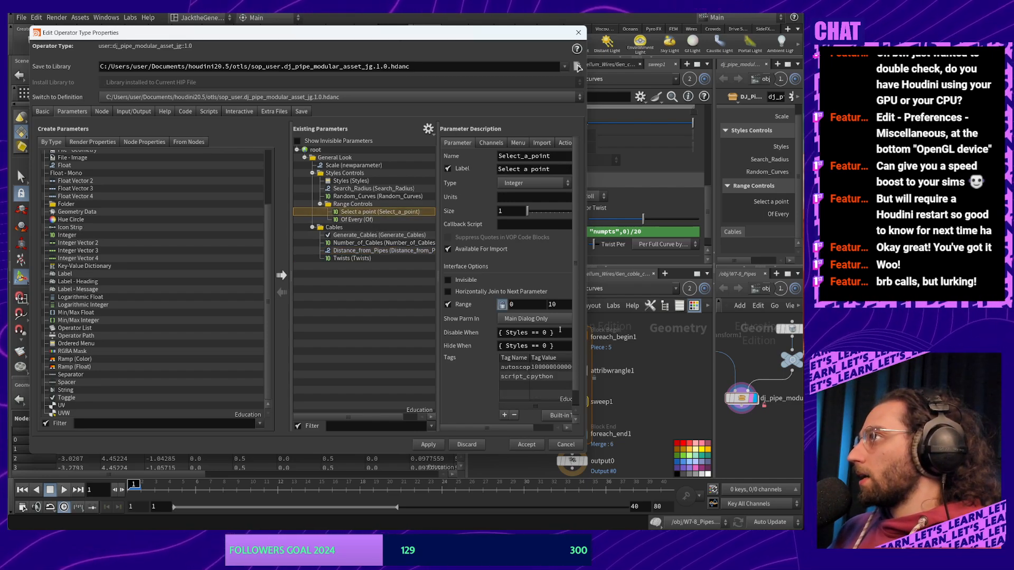
drag(561, 332, 498, 332)
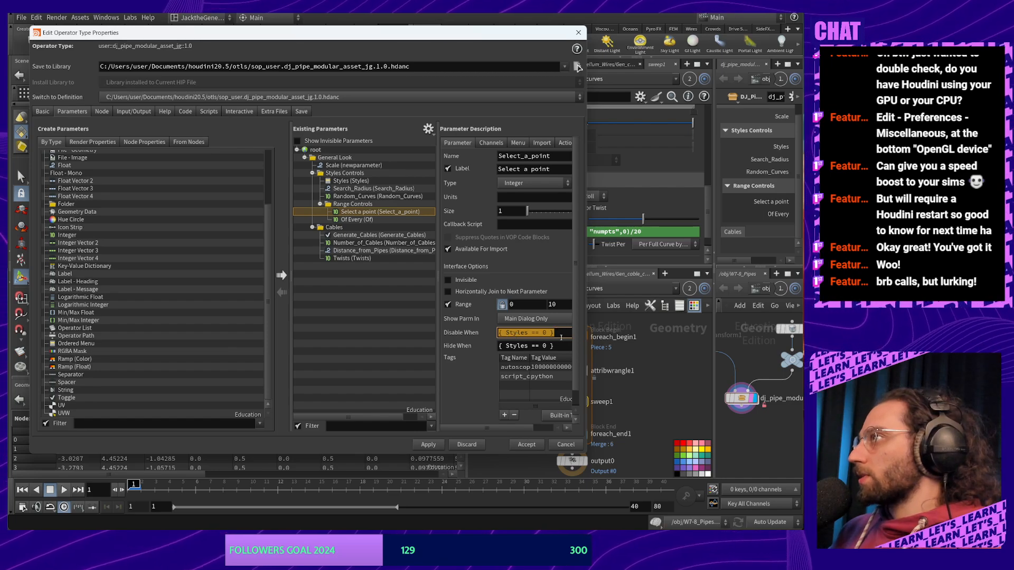
click(364, 243)
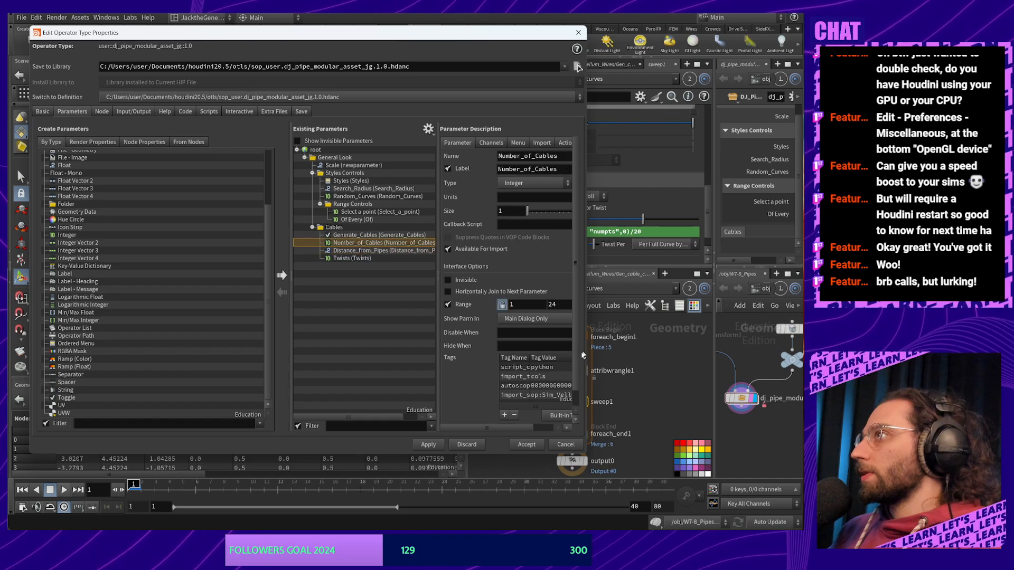
click(364, 235)
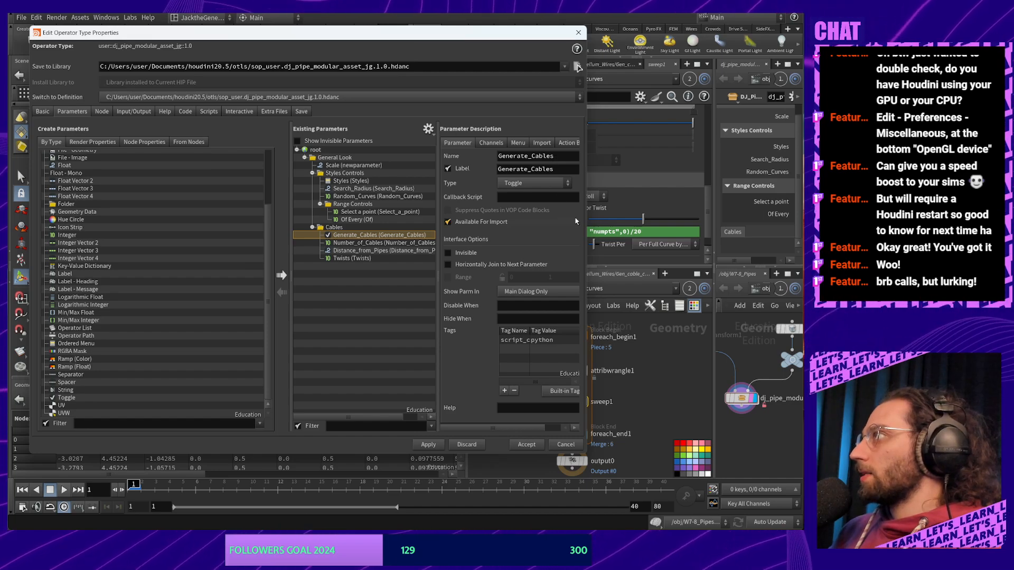
key(super)
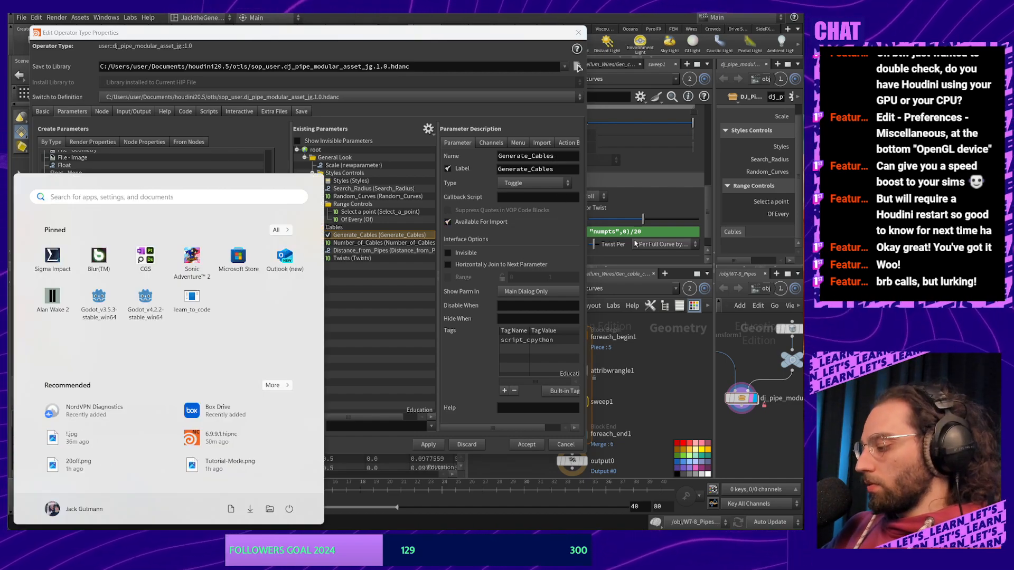
Paste the condition into Notepad and swap Styles for Generate_Cables, giving { Generate_Cables == 0 }
text(note)
key(Return)
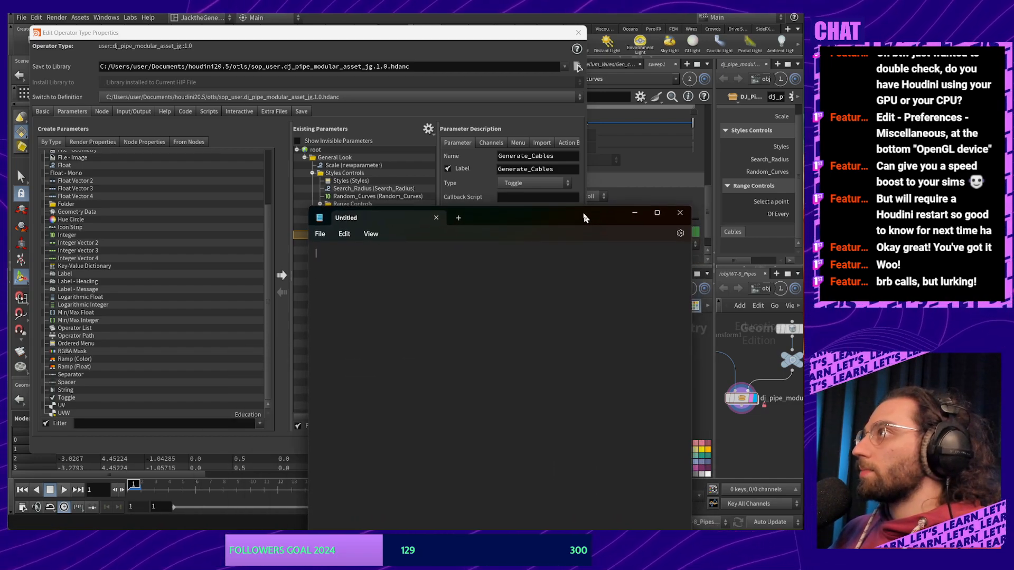
key(ctrl+v)
double_click(323, 220)
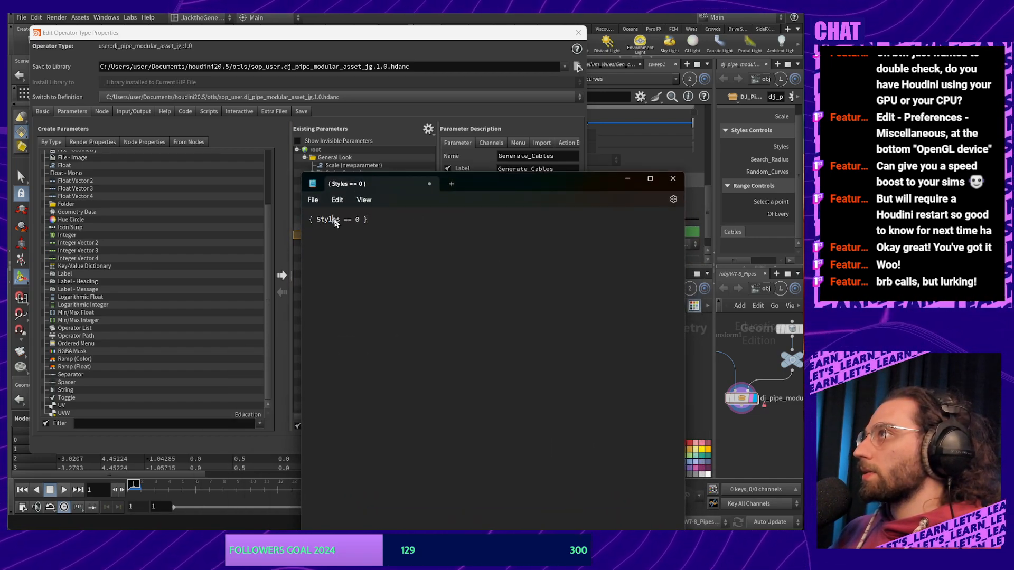
drag(483, 179, 480, 284)
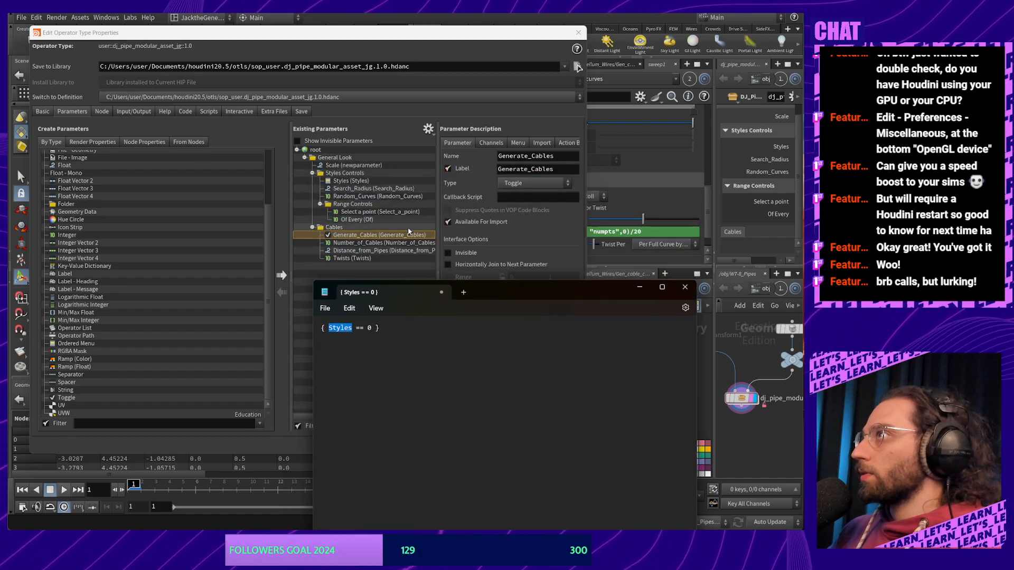
click(541, 169)
key(alt+Tab)
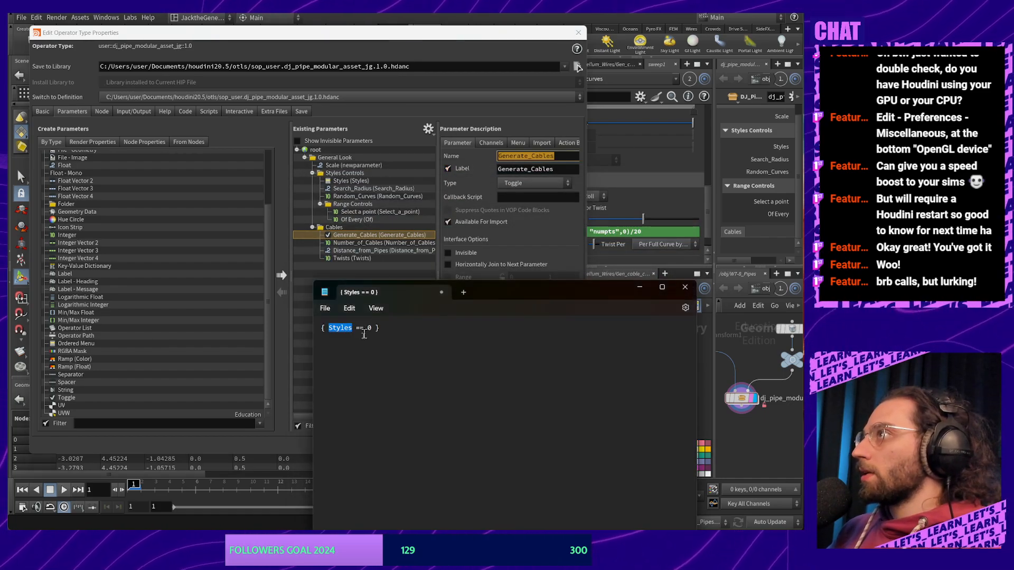
click(347, 330)
double_click(346, 328)
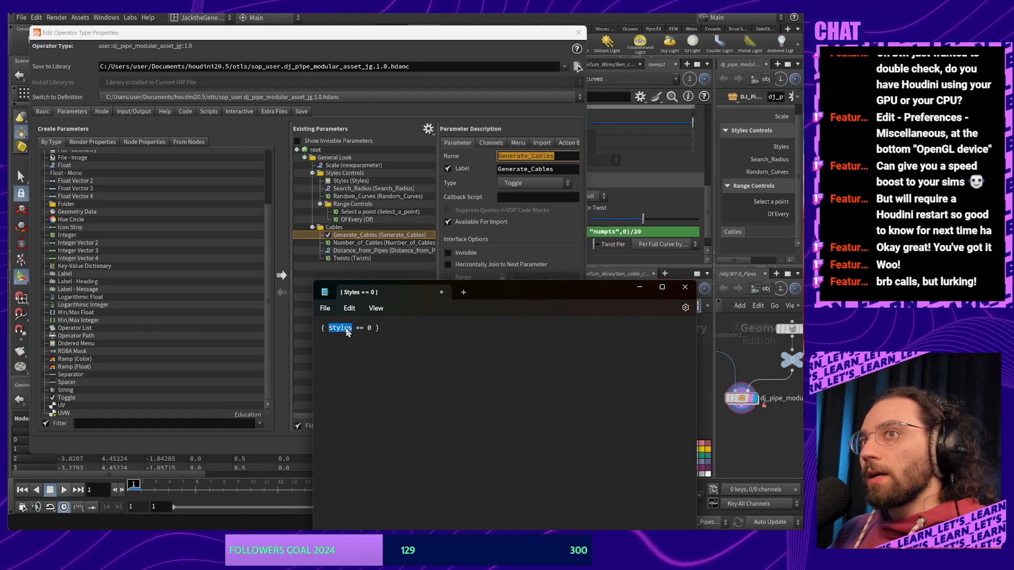
key(ctrl+v)
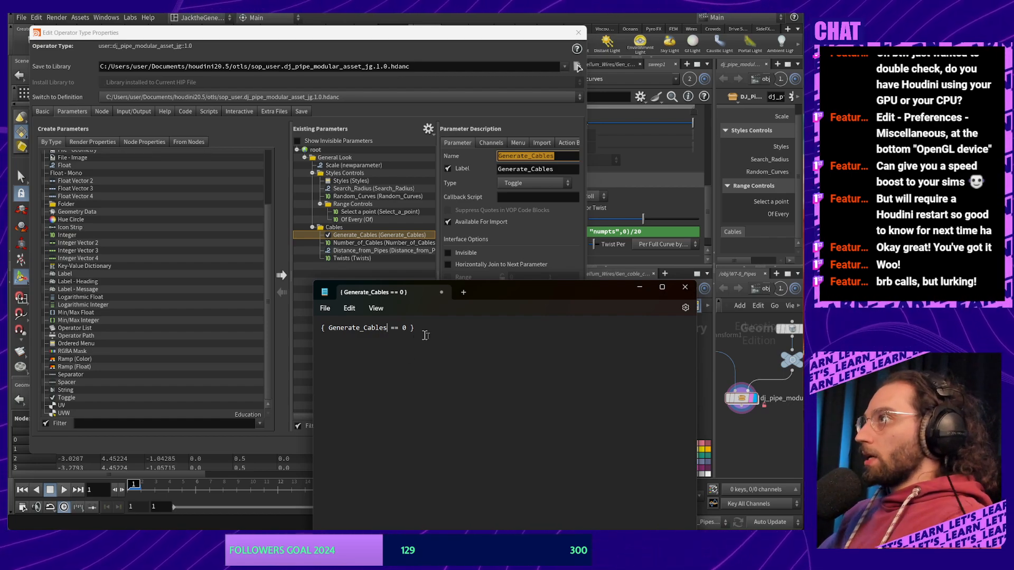
key(ctrl+a)
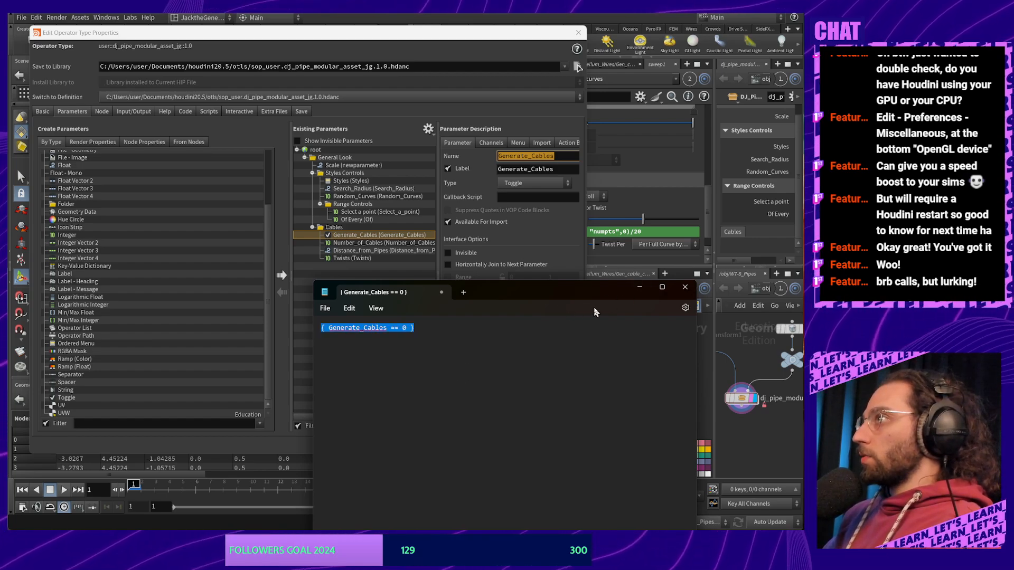
drag(623, 290, 684, 479)
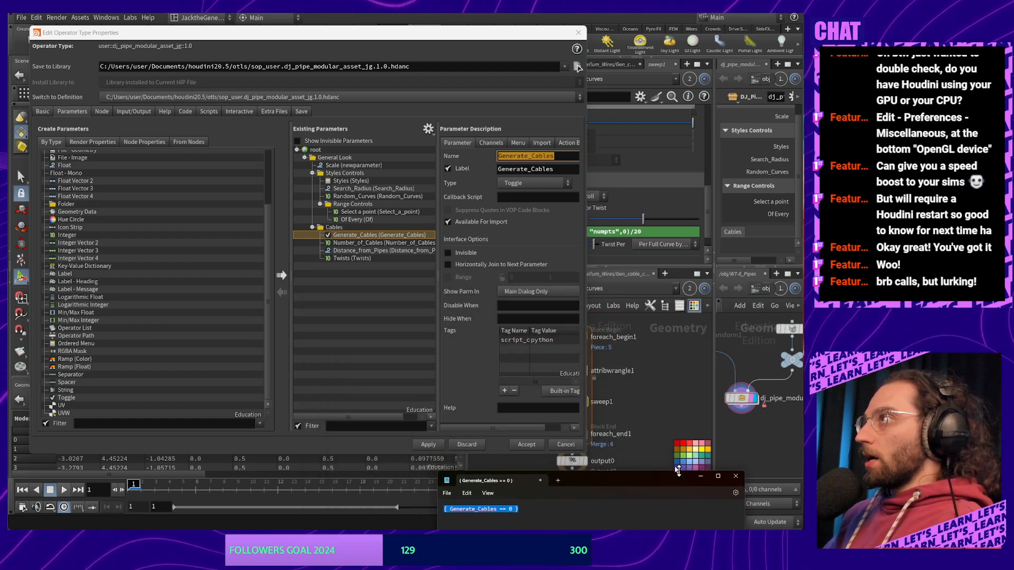
Remove the condition mistakenly pasted into Generate_Cables' own Disable When and Hide When fields
click(525, 306)
key(ctrl+v)
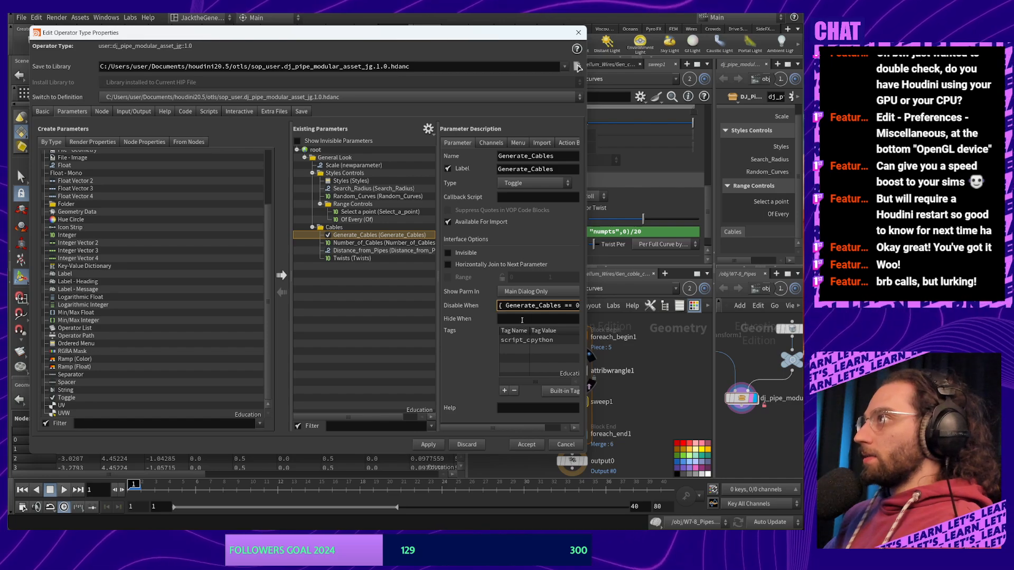
click(525, 319)
key(ctrl+v)
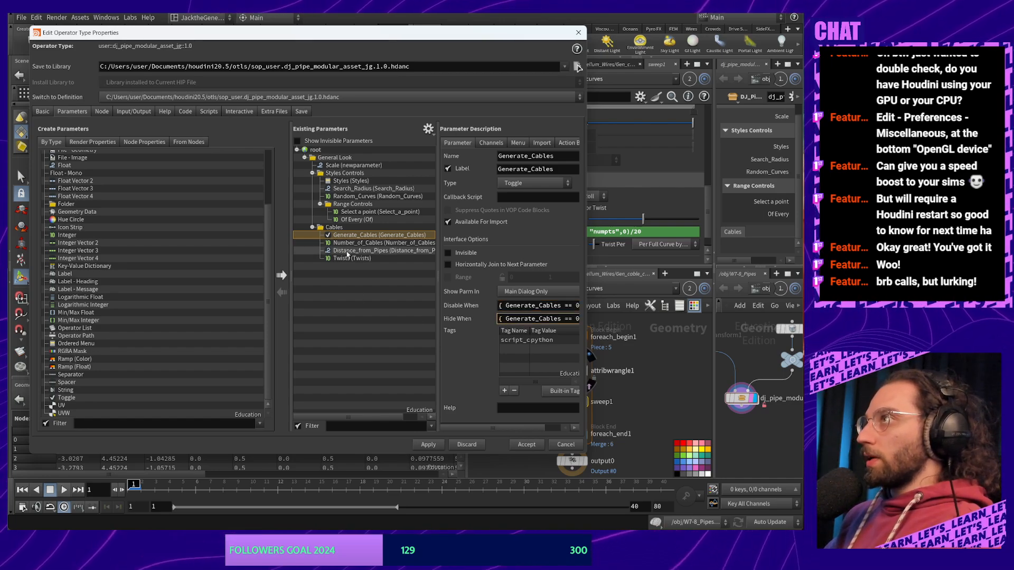
key(ctrl+z)
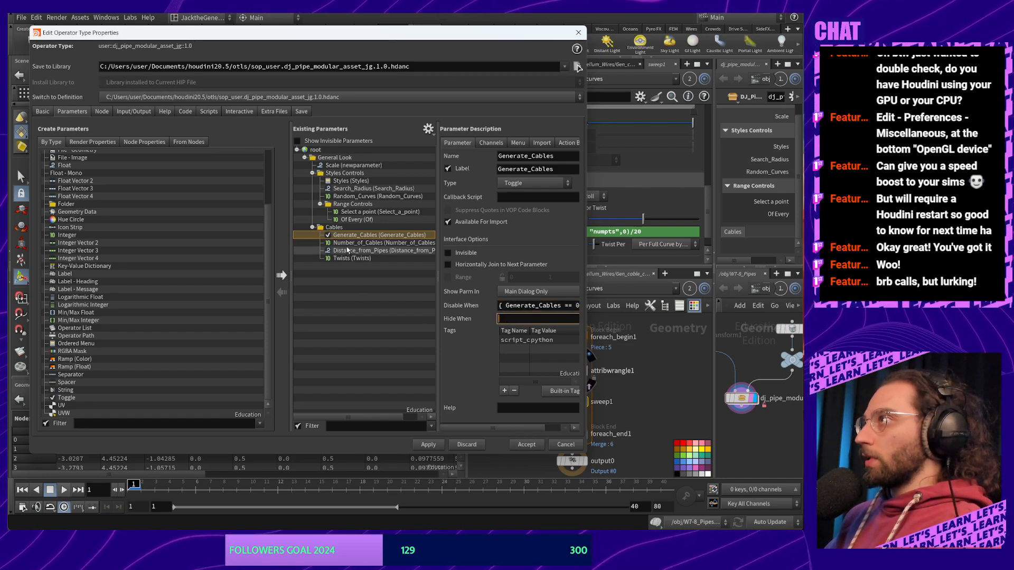
triple_click(567, 307)
key(ctrl+c)
key(BackSpace)
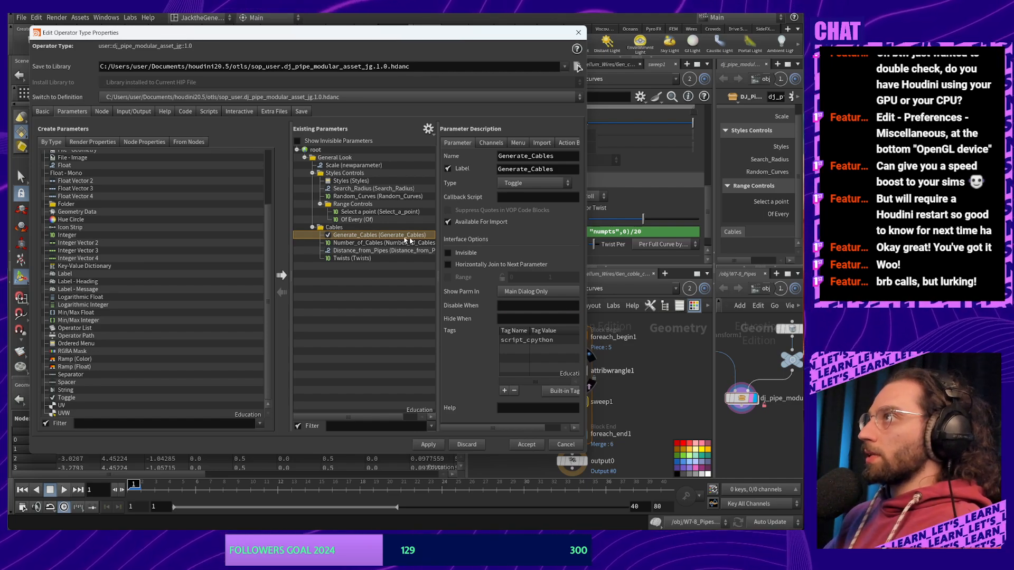
Give Number_of_Cables and Twists the Disable When rule { Generate_Cables == 0 } and apply
click(369, 250)
click(370, 242)
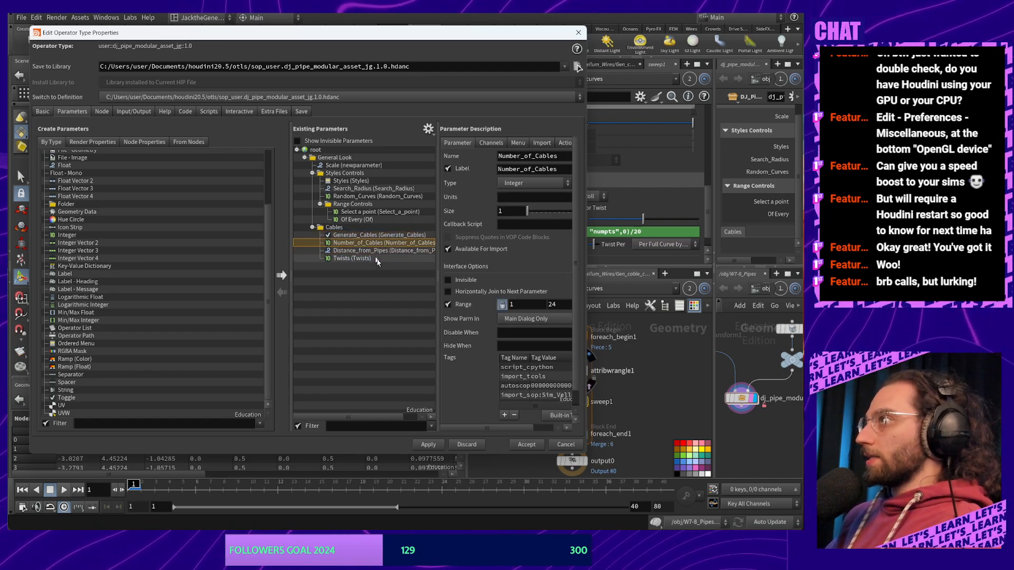
click(501, 332)
click(567, 344)
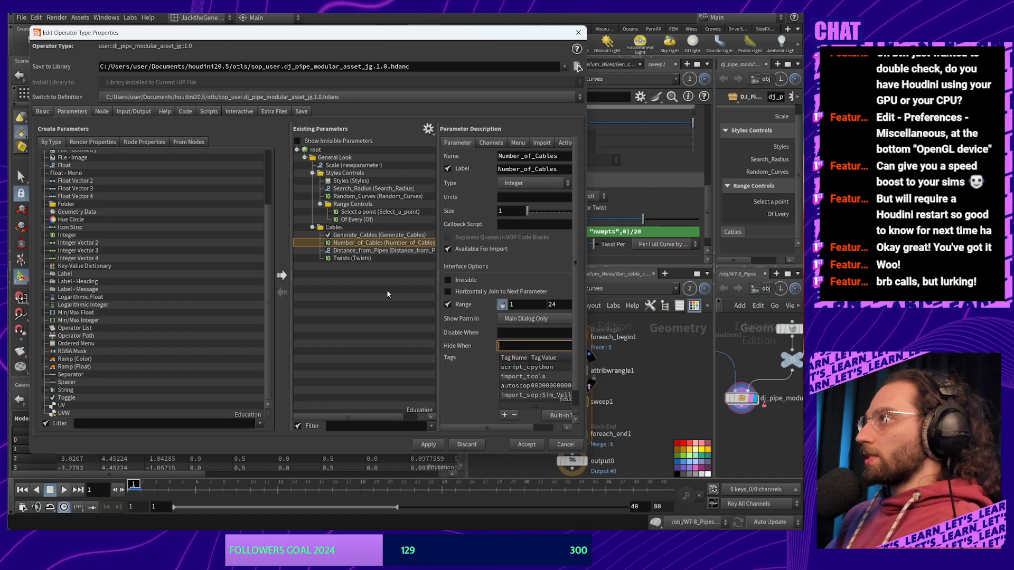
click(369, 250)
click(351, 258)
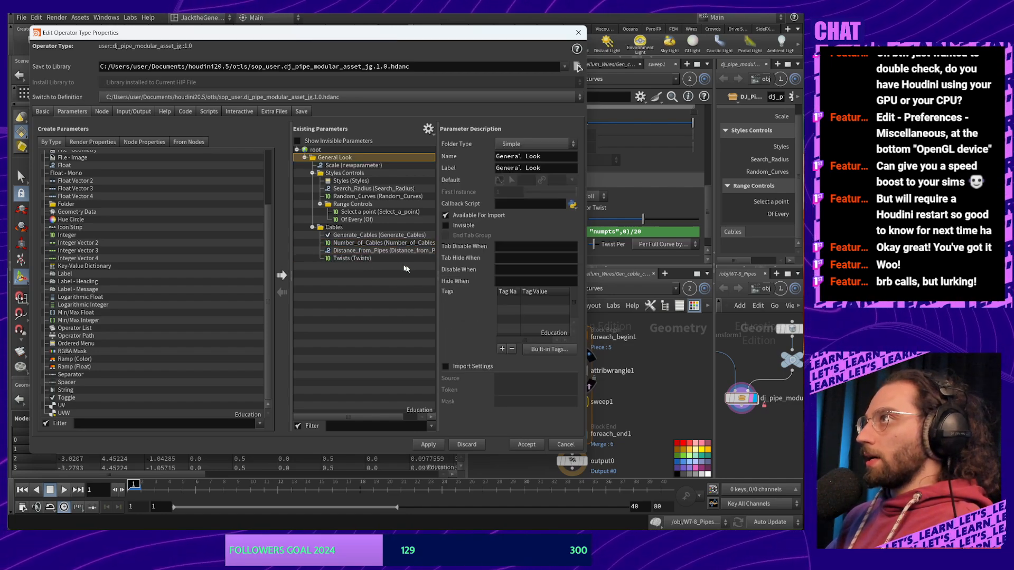
click(534, 333)
key(ctrl+v)
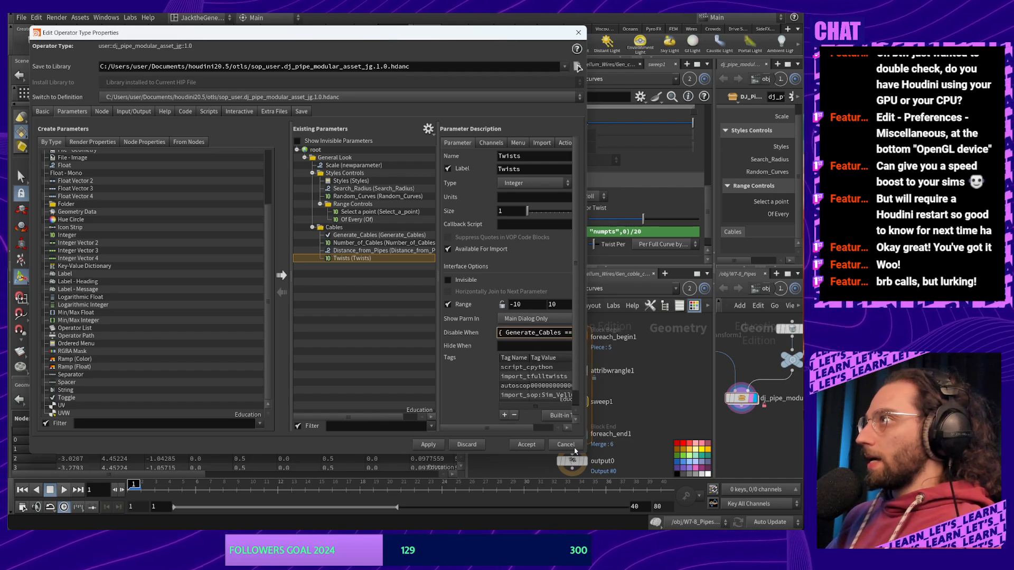
click(429, 445)
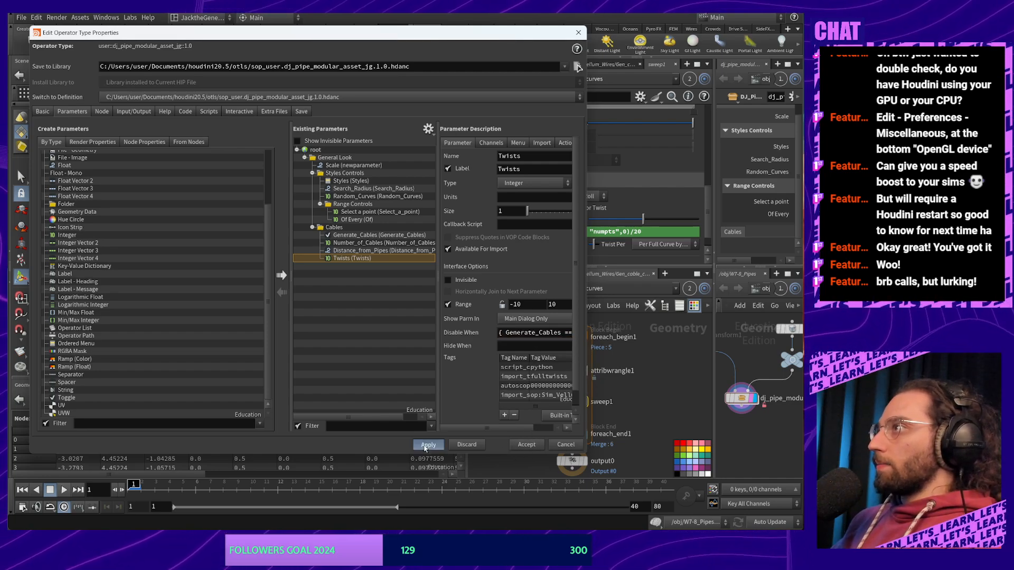
Accept the type properties, widen the parameter pane and scroll down to the Cables folder
click(528, 445)
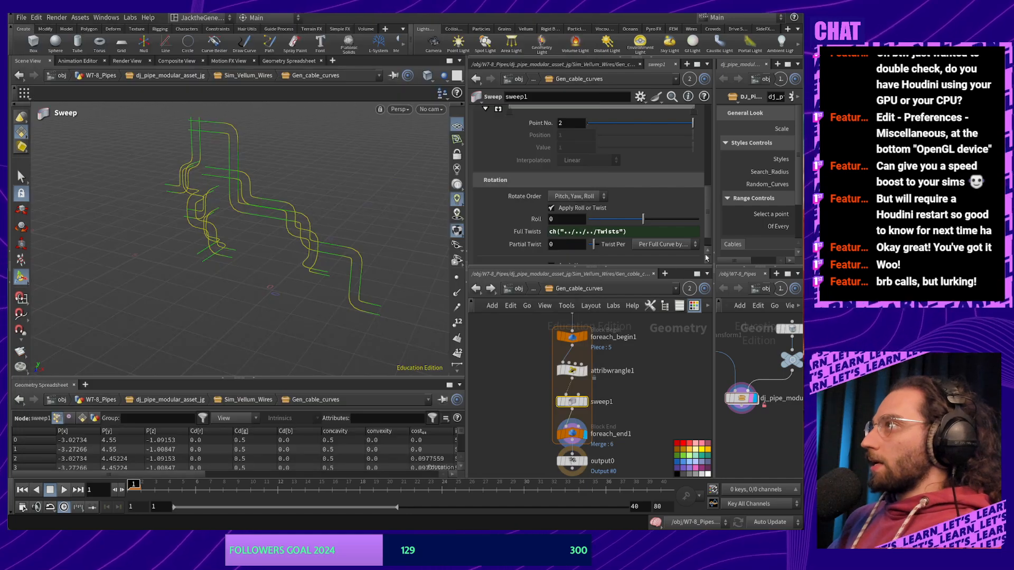
drag(710, 266, 621, 265)
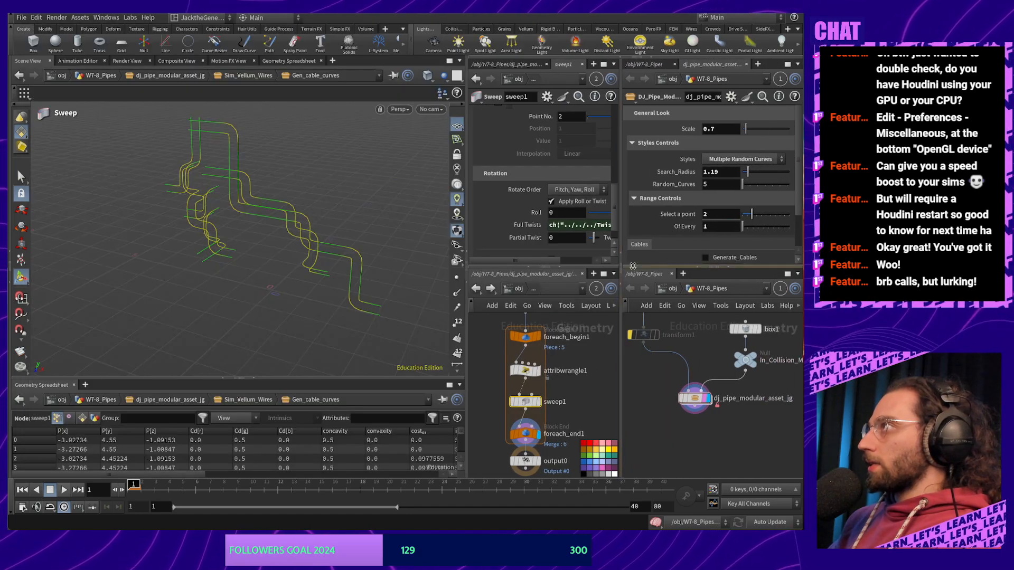
scroll(747, 207, down, 2)
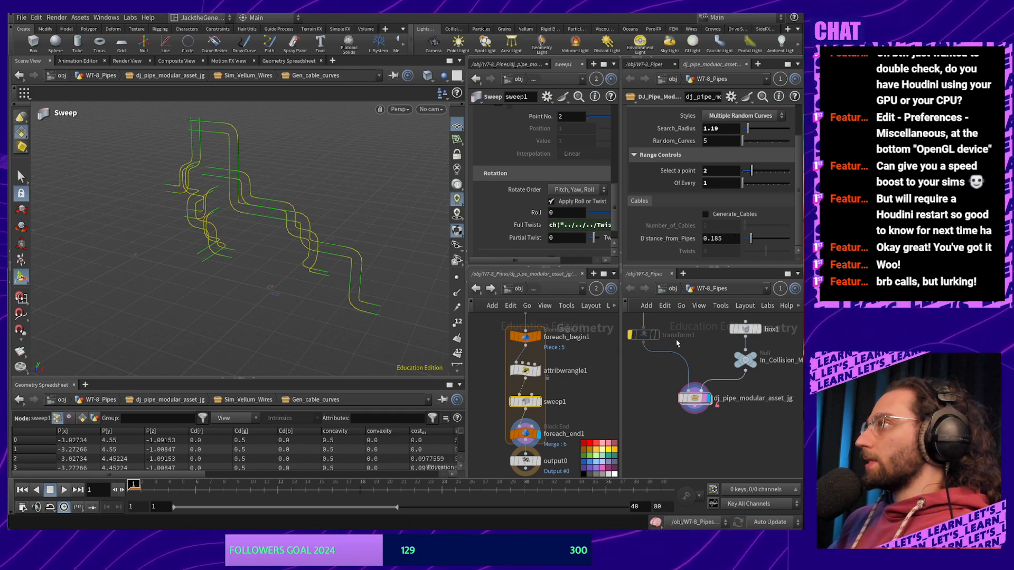
In the asset's Type Properties, set Distance_from_Pipes' Disable When to { Generate_Cables == 0 } and accept
mouse_move(696, 404)
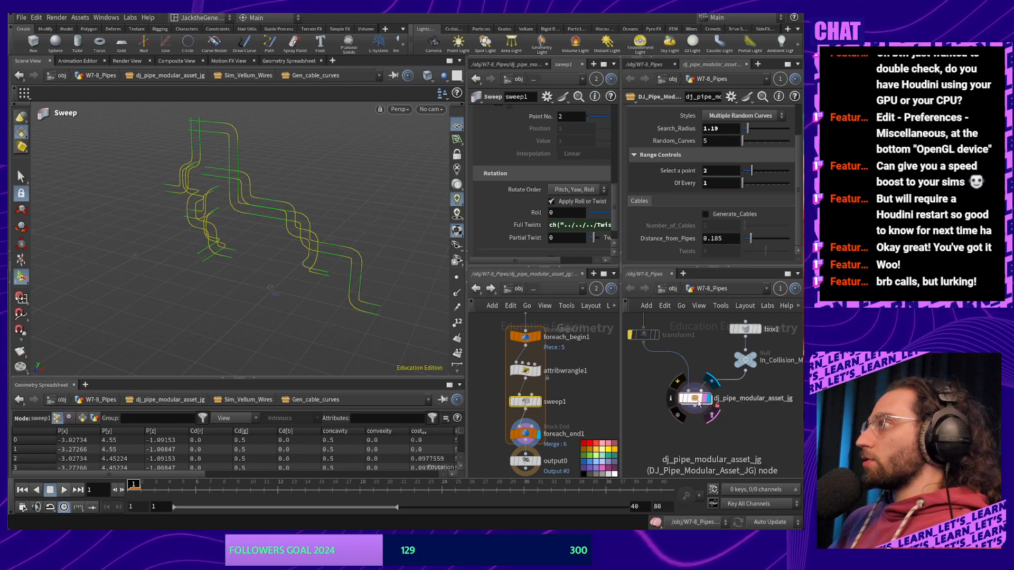
right_click(698, 403)
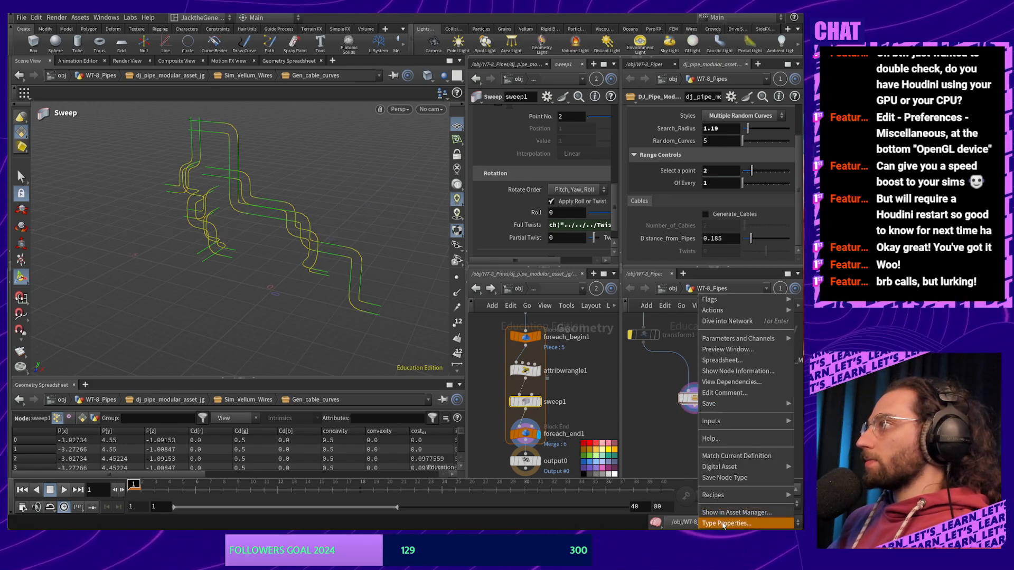
click(714, 522)
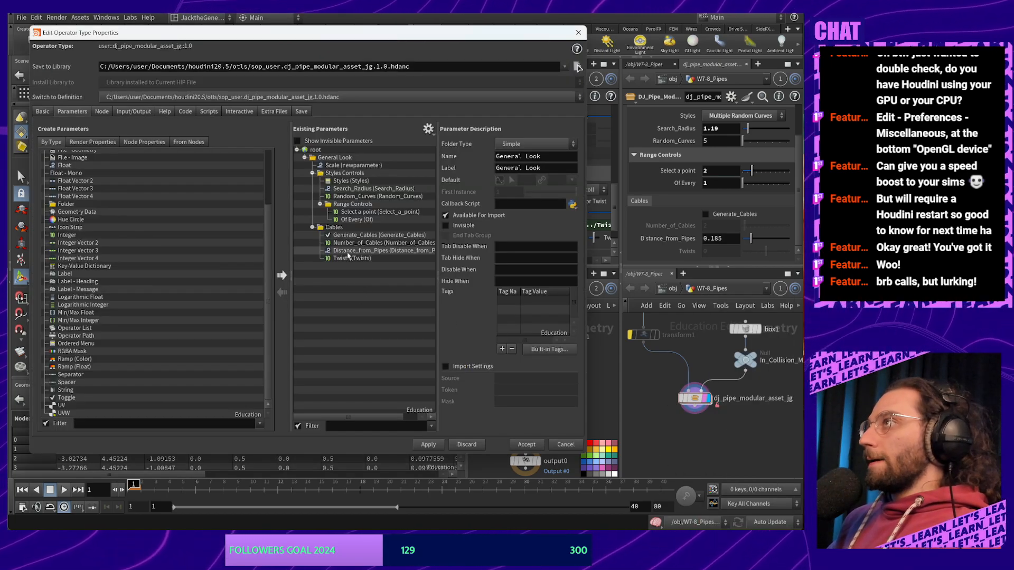
click(370, 250)
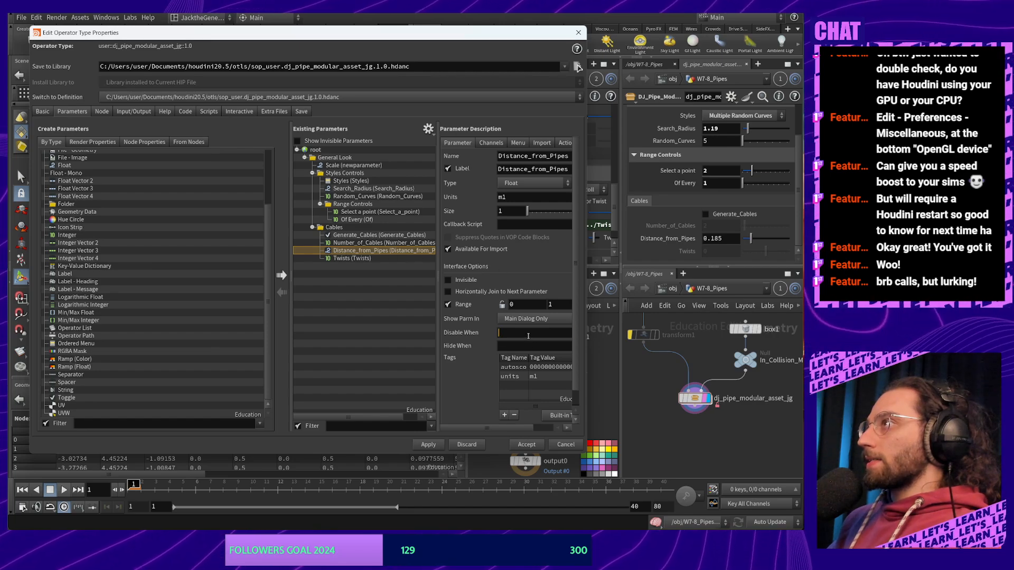
click(526, 345)
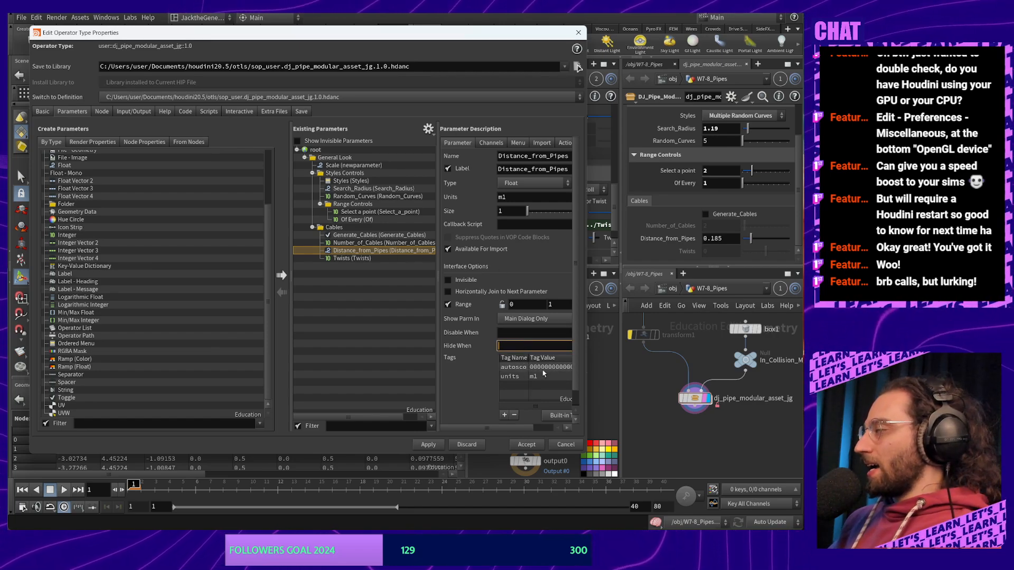
click(527, 333)
key(ctrl+v)
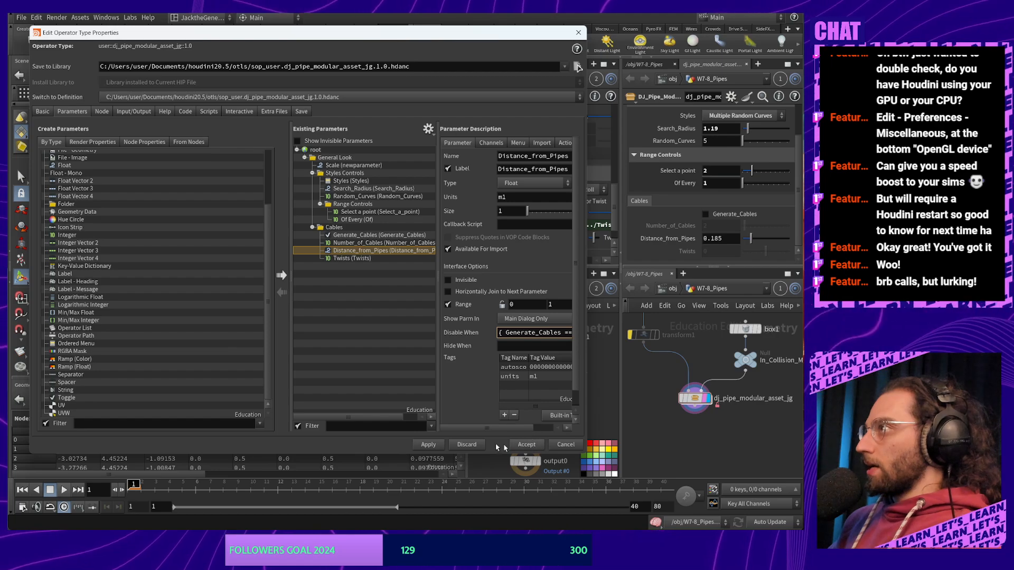
click(526, 444)
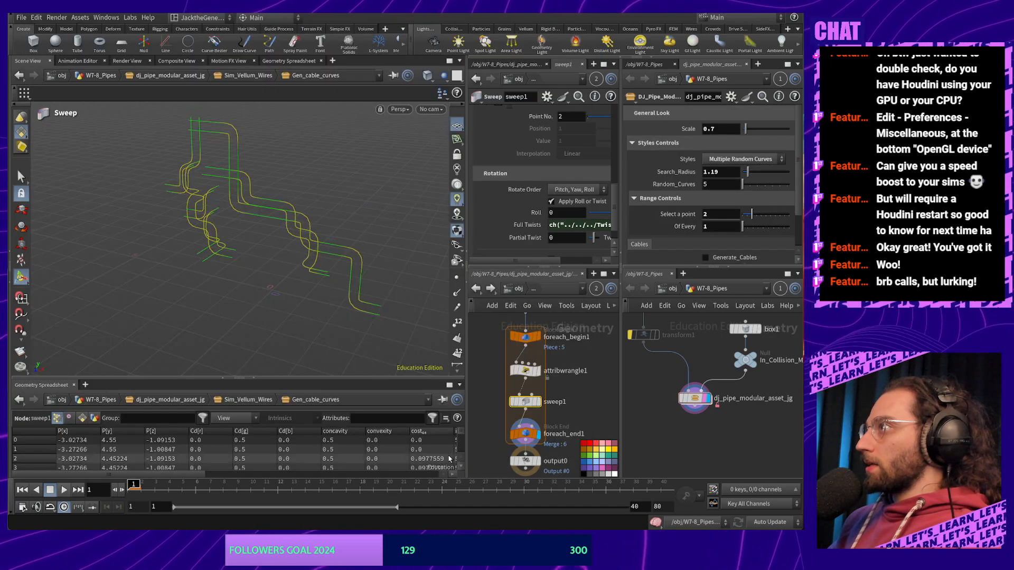
Turn on Generate_Cables so the cable parameters become active, and check the Full Twists value
scroll(706, 219, down, 2)
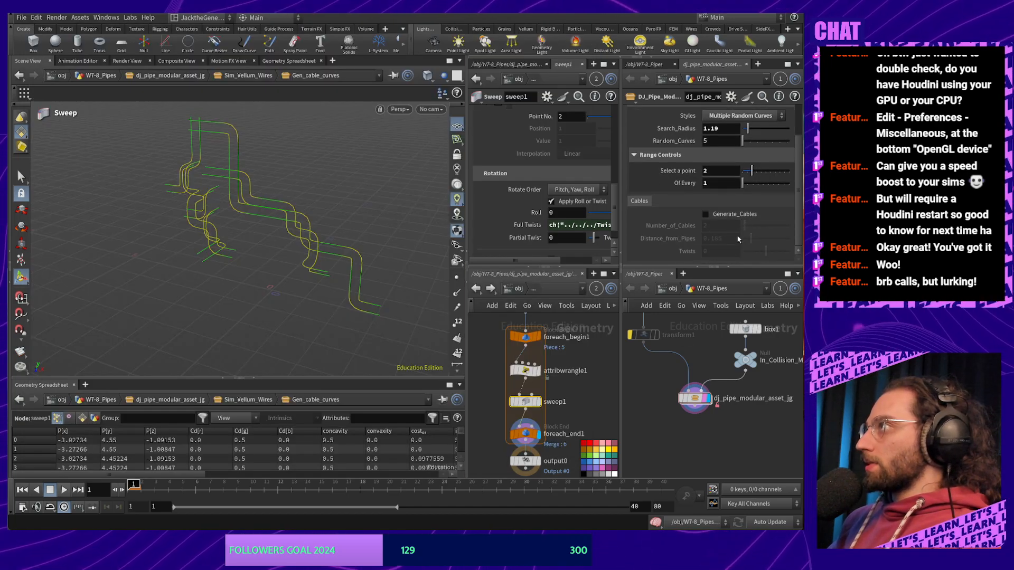
click(706, 215)
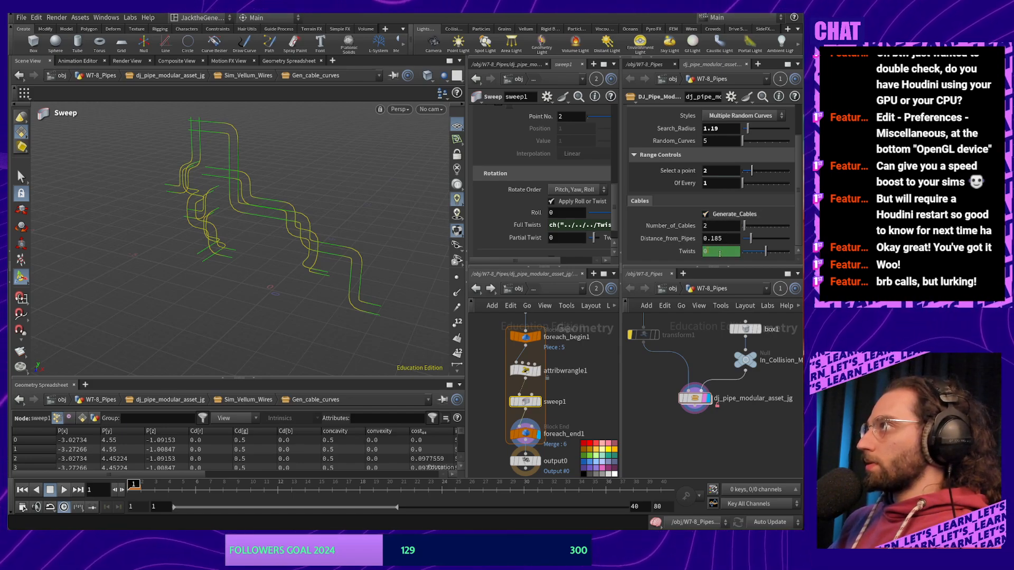
click(526, 225)
click(527, 226)
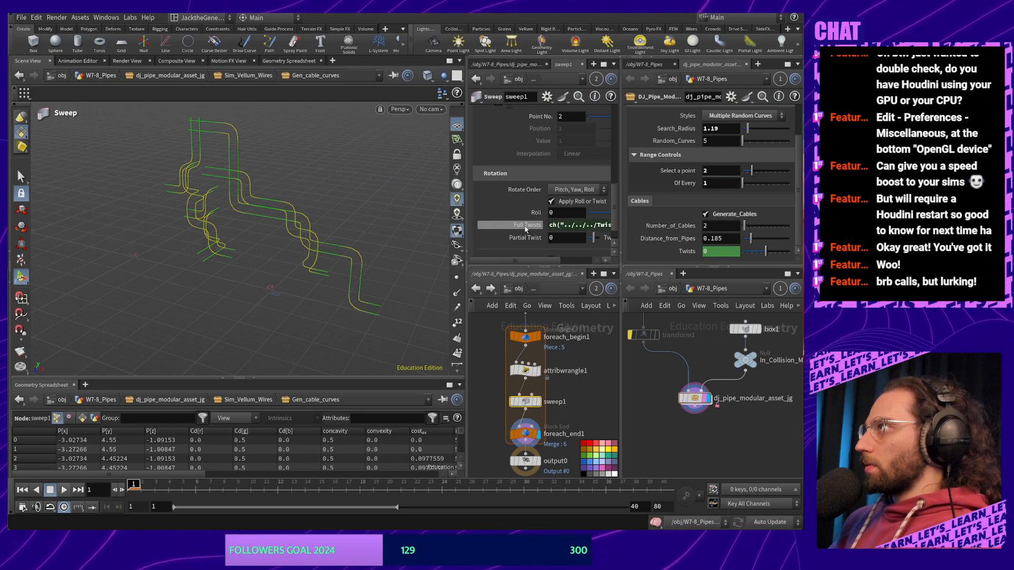
drag(621, 228, 676, 229)
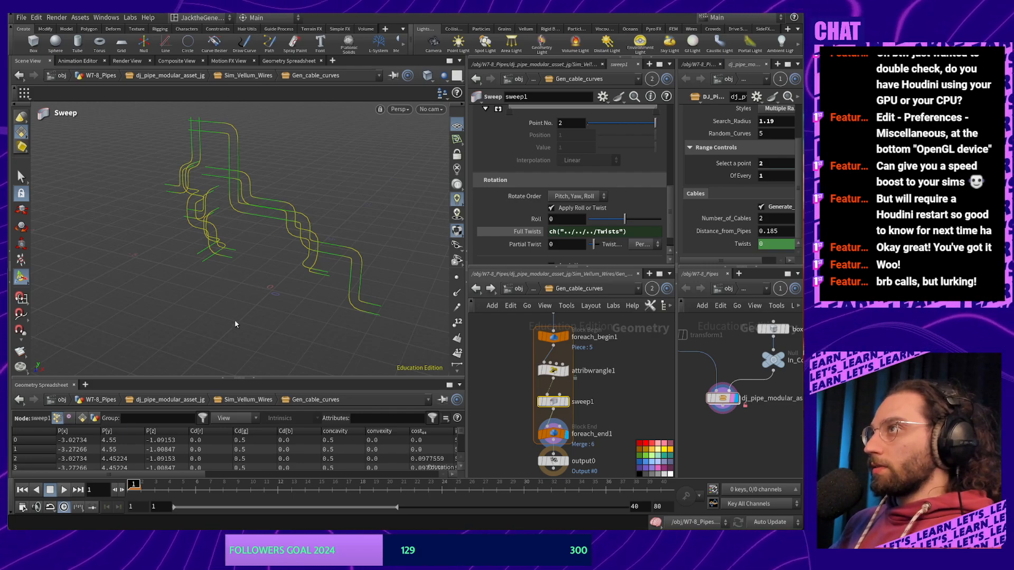
Save the scene as 6.9.9.2.hipnc
key(ctrl+shift+s)
click(177, 430)
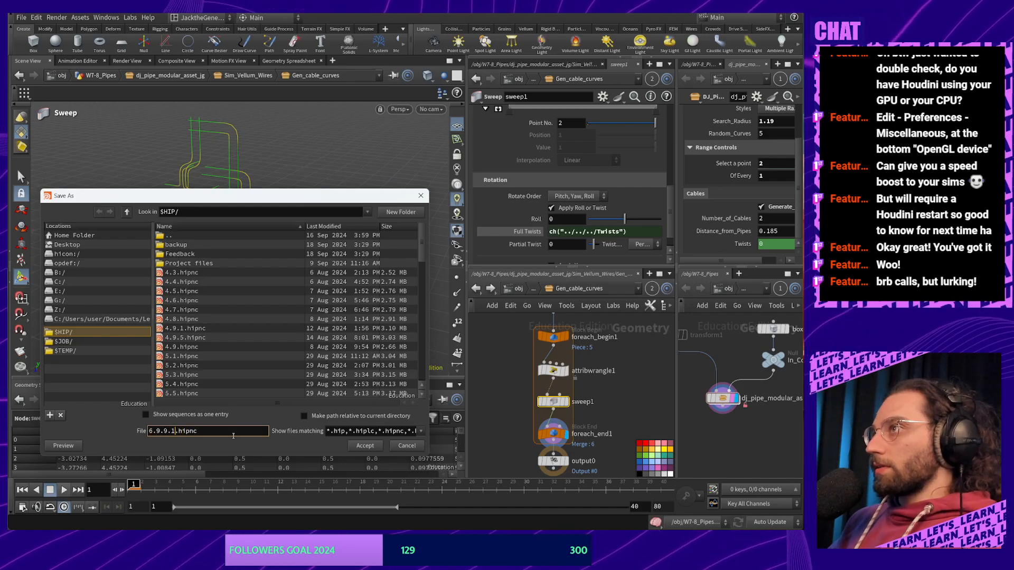
key(BackSpace)
text(2)
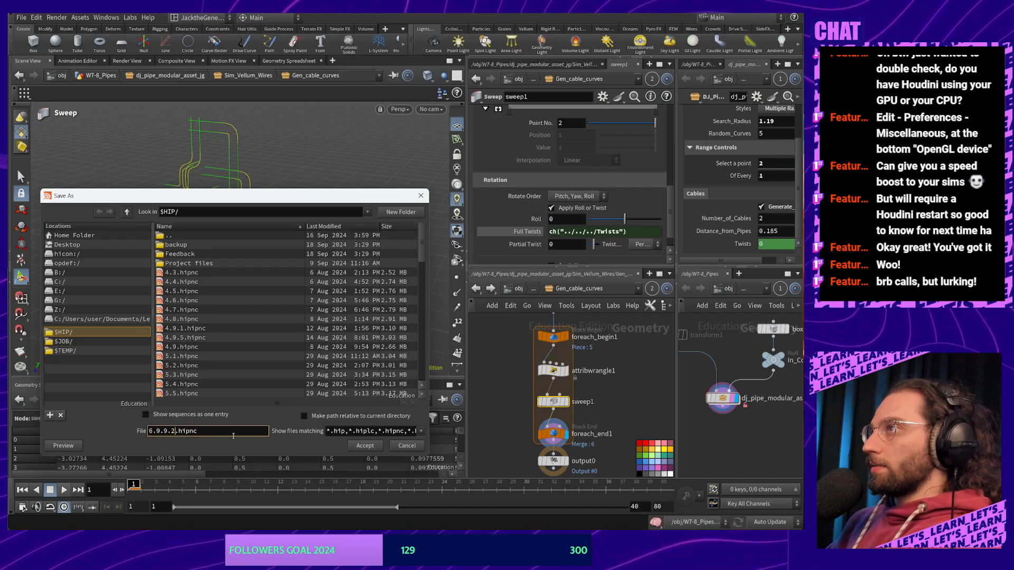
key(Return)
Check the new file in the project folder in File Explorer, then return to Houdini and resize the panes
key(alt+Tab)
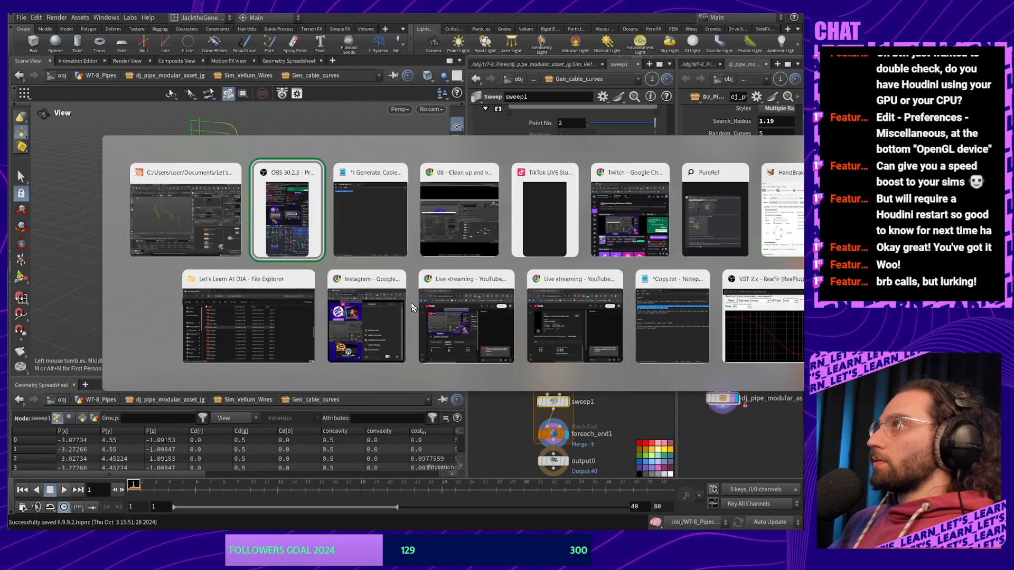
click(245, 326)
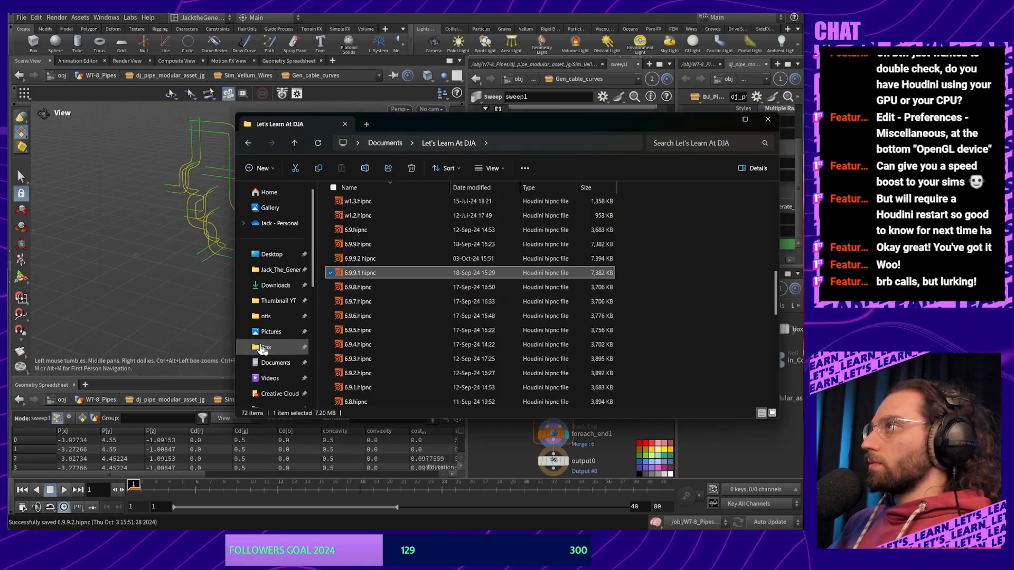
click(748, 471)
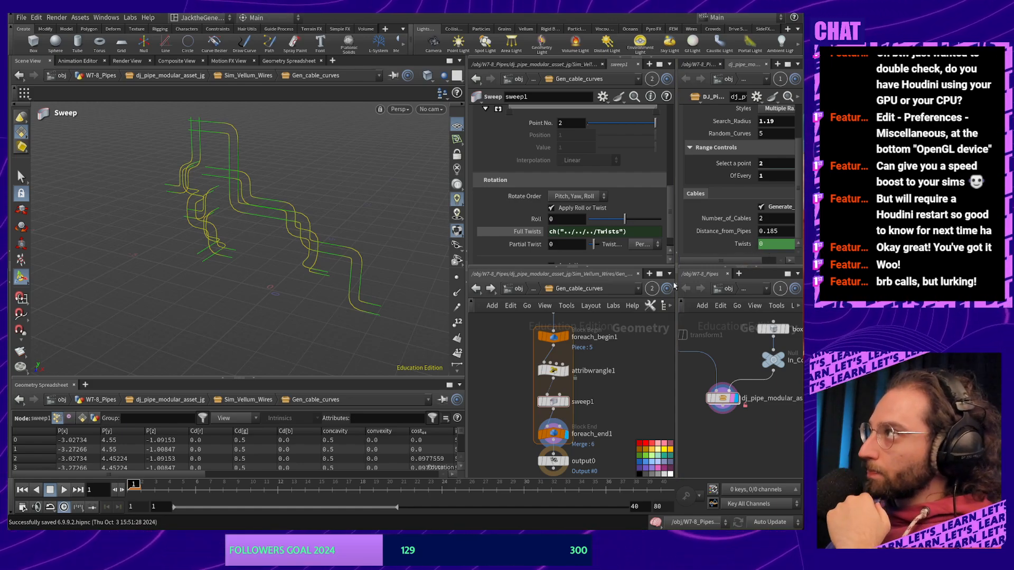
drag(677, 271, 648, 271)
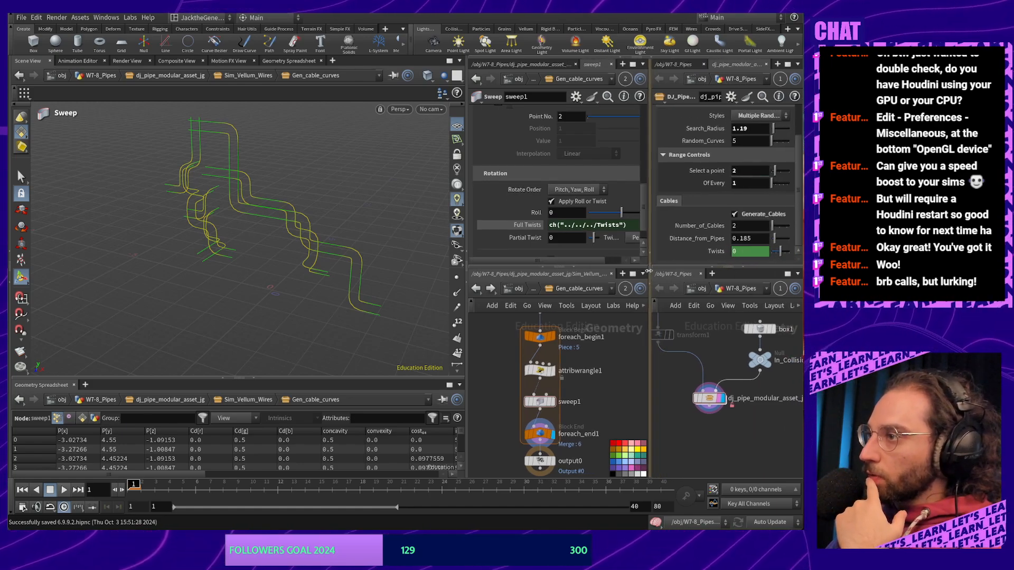
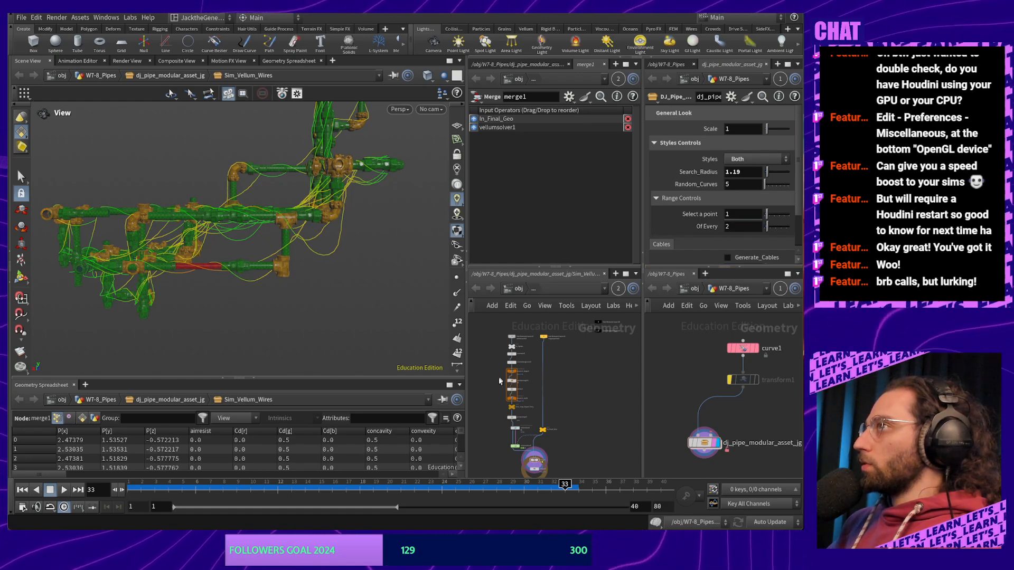
Select sweep1 in Sim_Vellum_Wires and inspect its Full Twists value under Rotation
scroll(500, 384, up, 5)
click(539, 400)
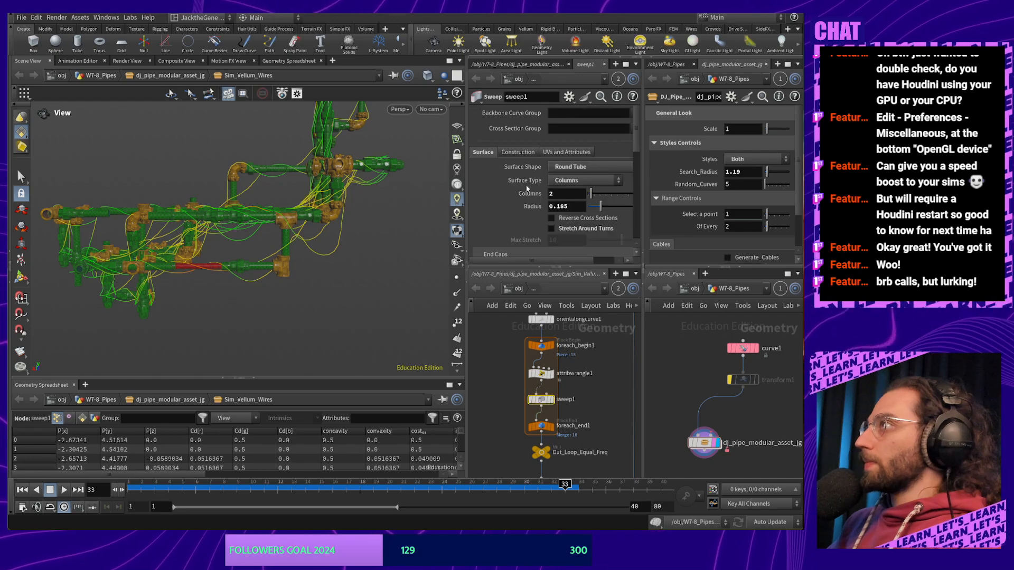
scroll(559, 234, down, 10)
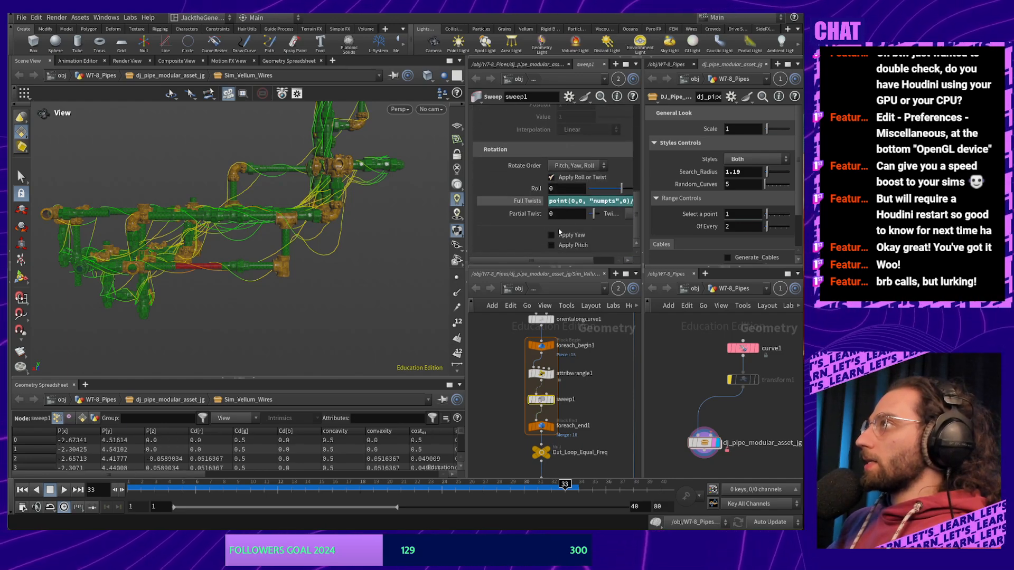
click(551, 202)
drag(549, 201, 643, 200)
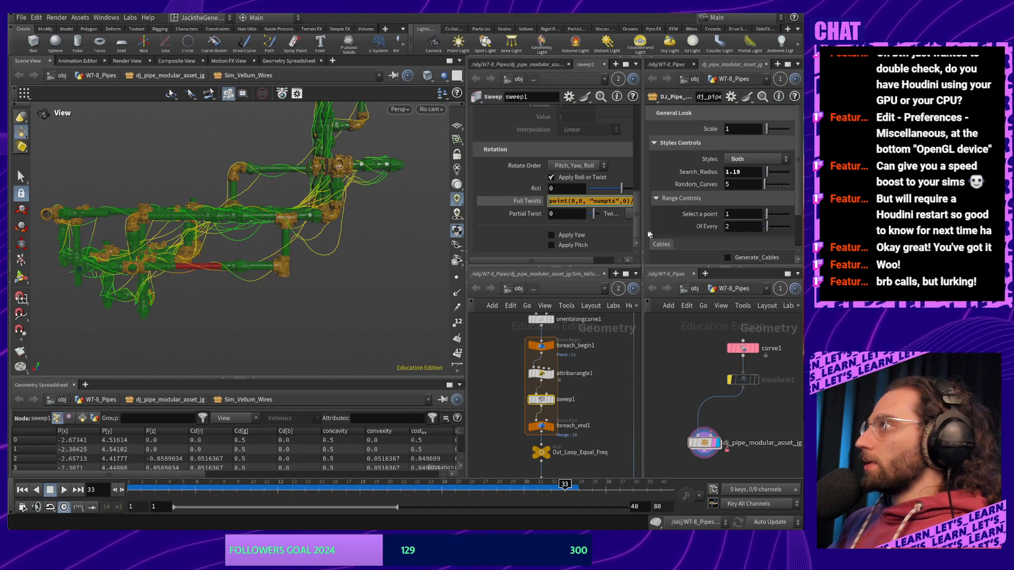
key(Return)
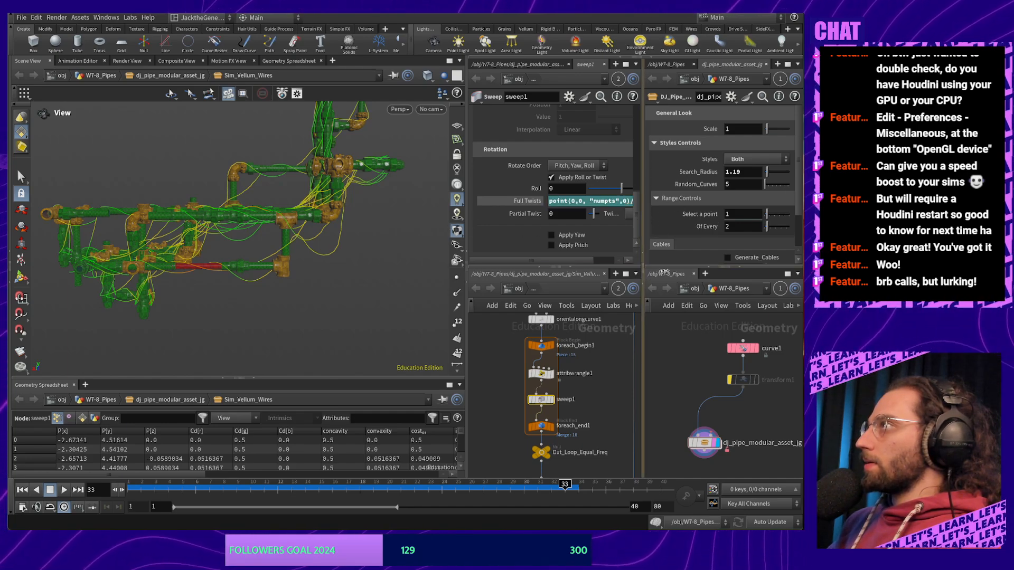
drag(662, 272, 724, 271)
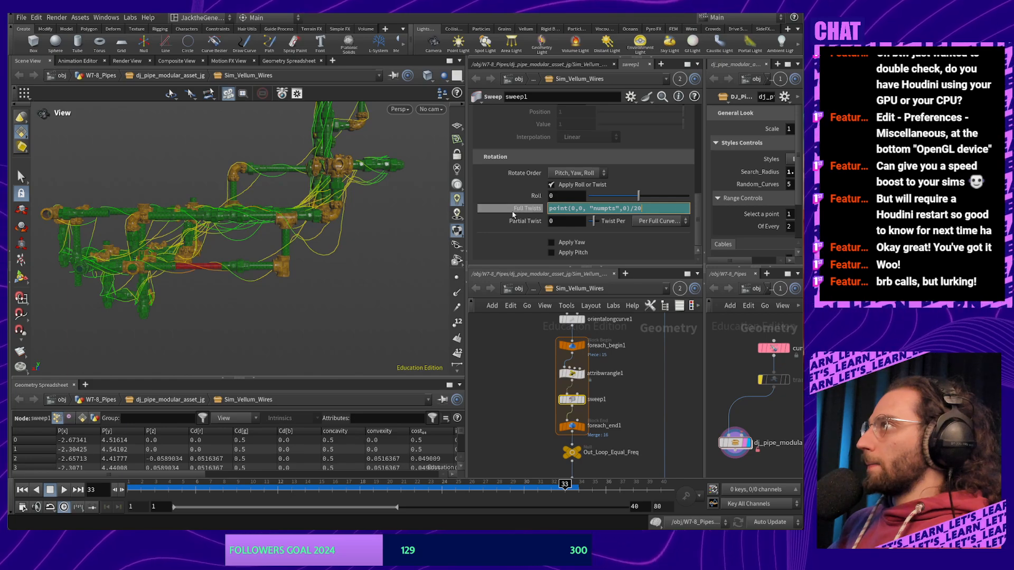
key(Return)
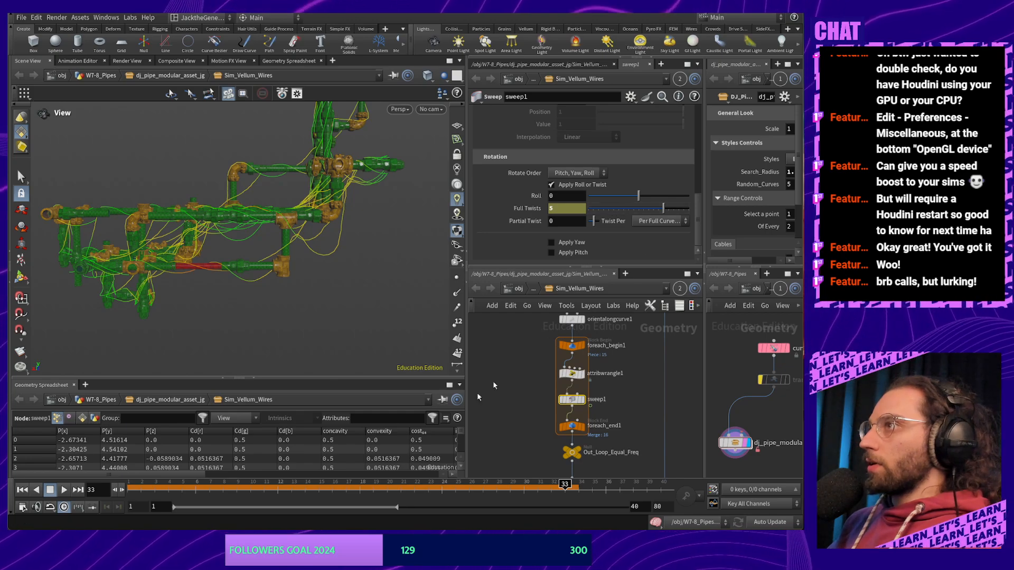
Rewind to frame 1, display sweep1, and replace Full Twists 5 with point(0,0,"numpts",0)/20
click(22, 490)
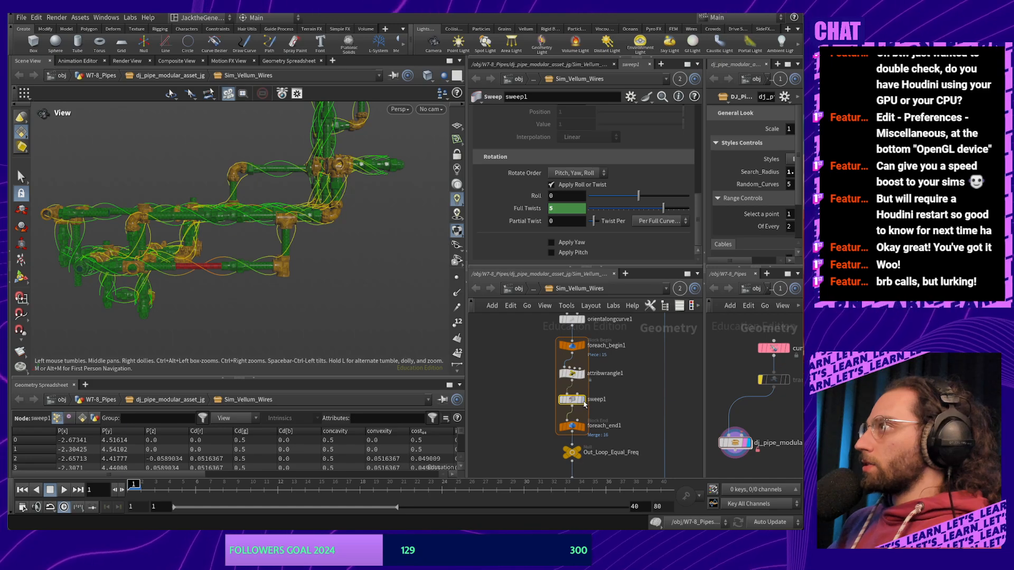
click(581, 401)
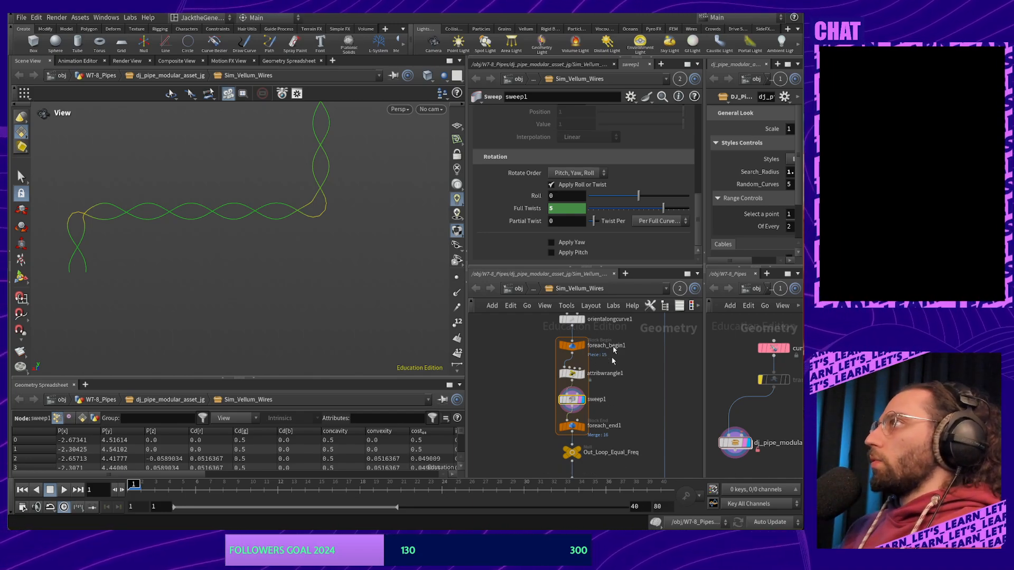
drag(563, 209, 546, 211)
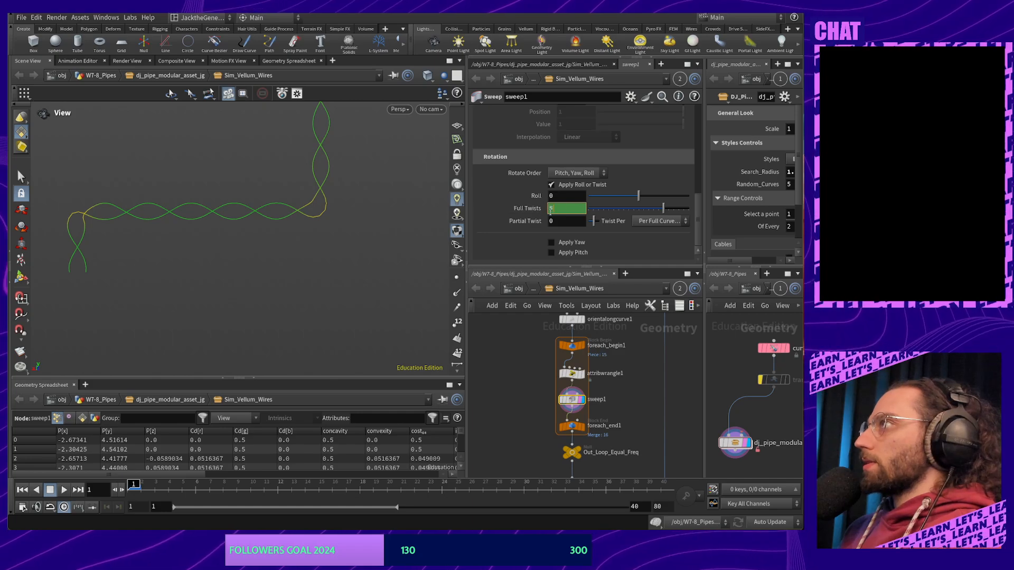
text(point(0,0,"numpts",0)/20)
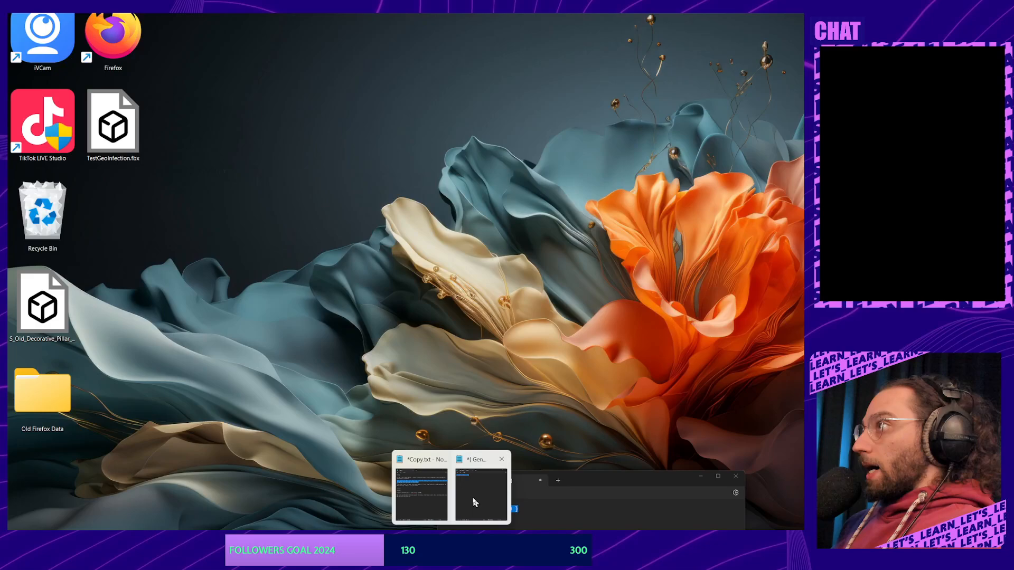
Add a '-' separator line in the Notepad notes below the Generate_Cables condition
click(473, 502)
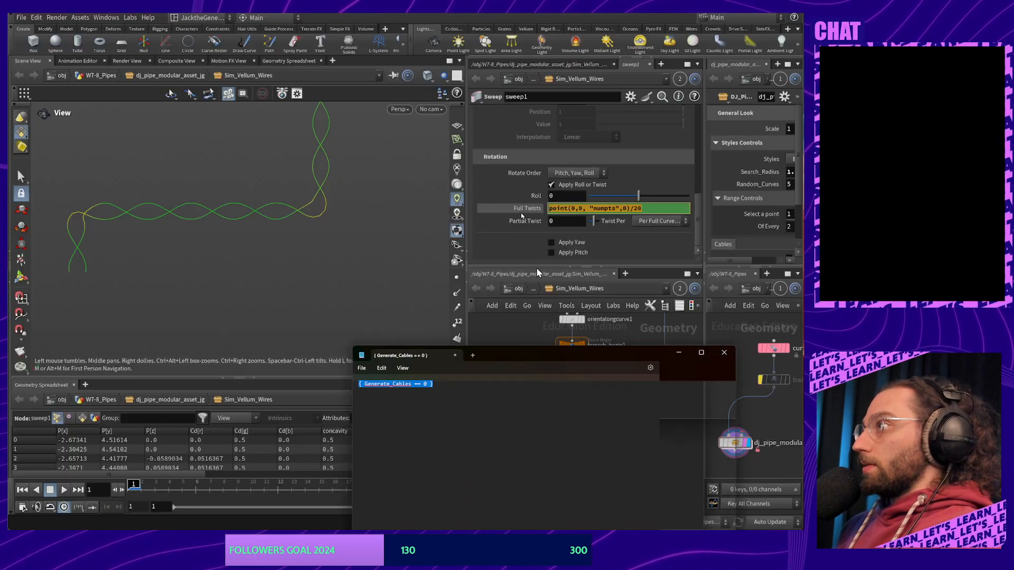
key(Return)
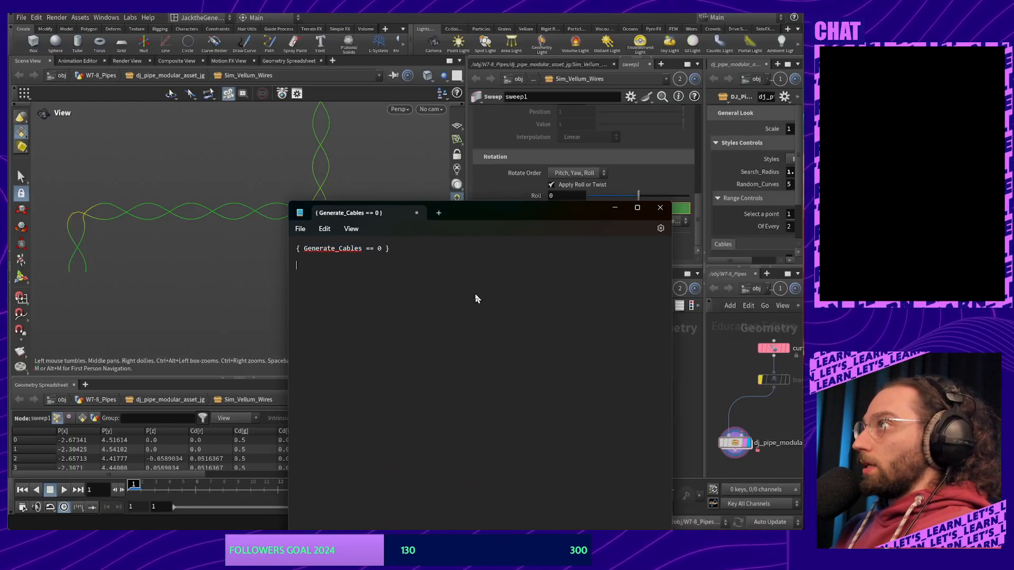
text(-)
key(Return)
key(Return)
text({ Generate_Cables == 0 })
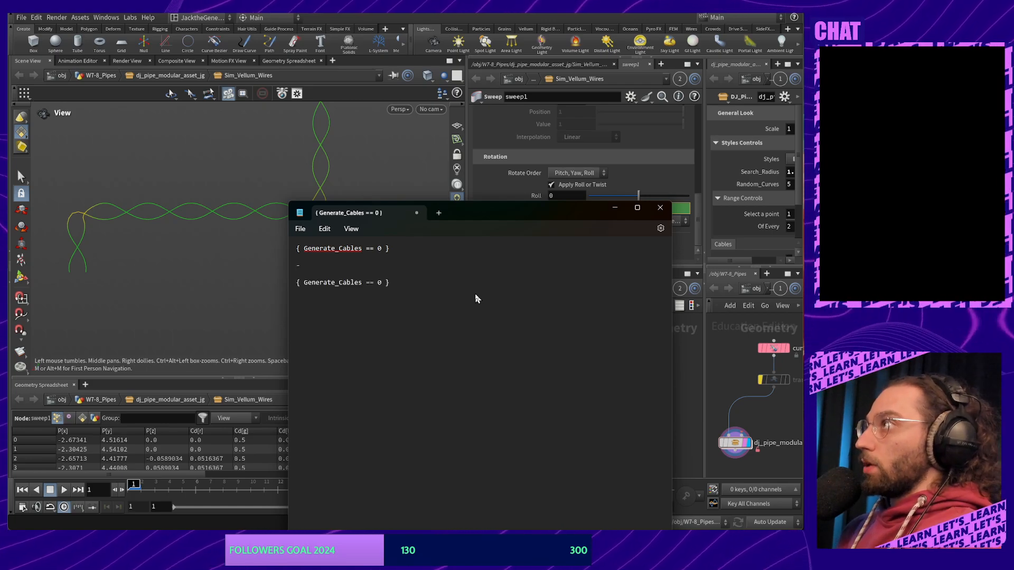
key(ctrl+z)
Copy the Full Twists expression from Houdini and paste it under the separator in Notepad
click(684, 208)
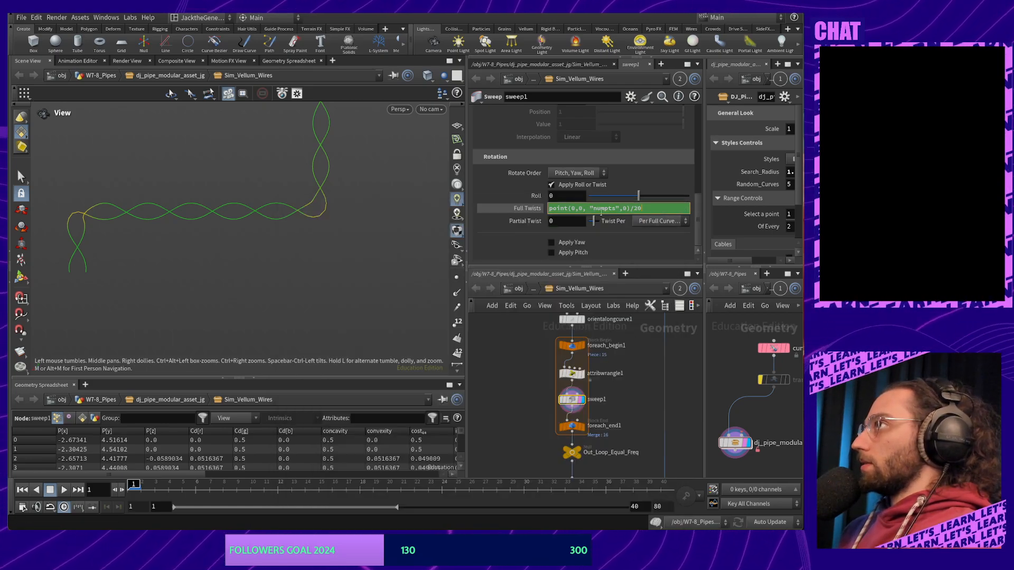
key(ctrl+a)
key(ctrl+c)
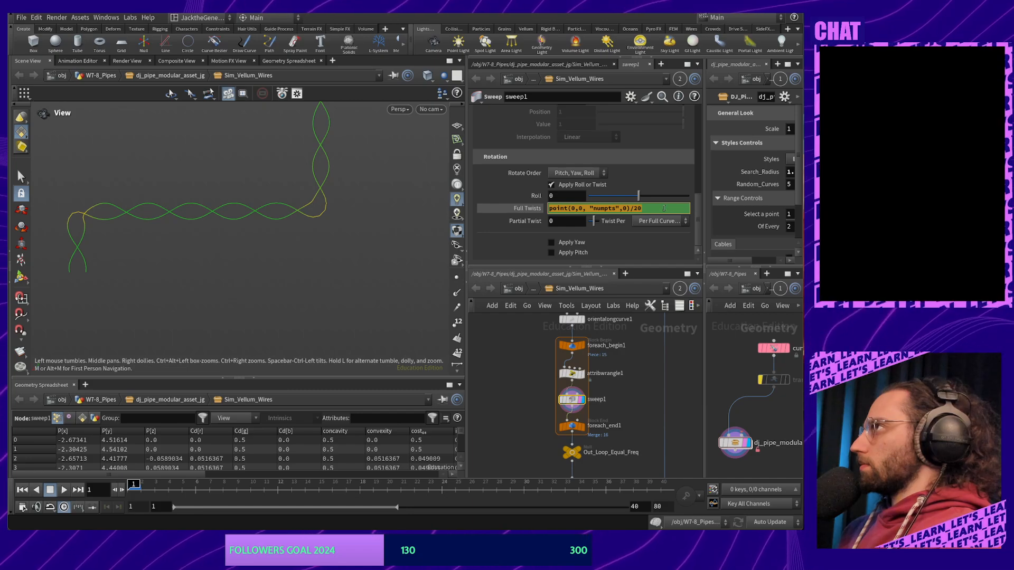
key(alt+Tab)
key(ctrl+v)
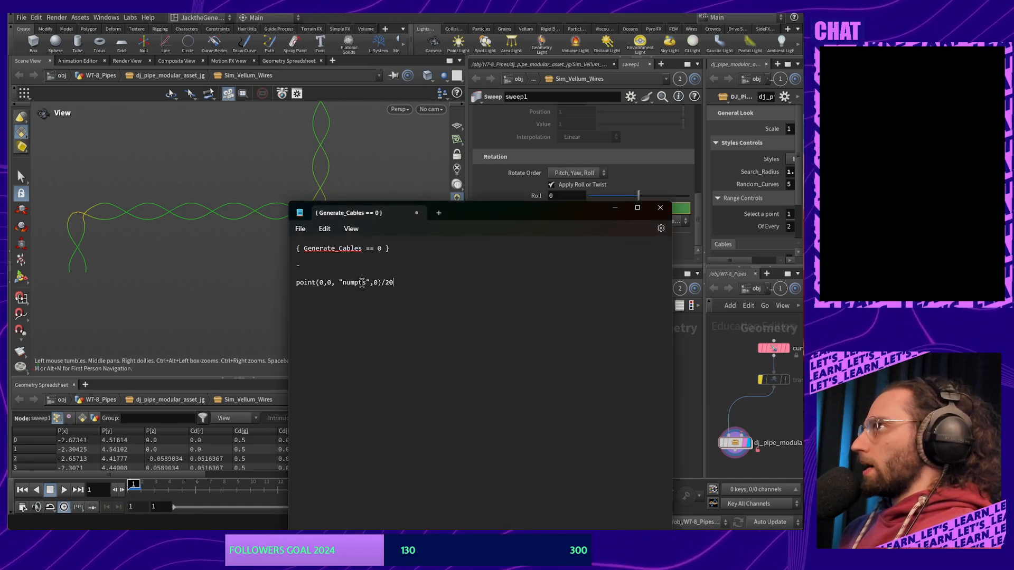
drag(394, 283, 281, 290)
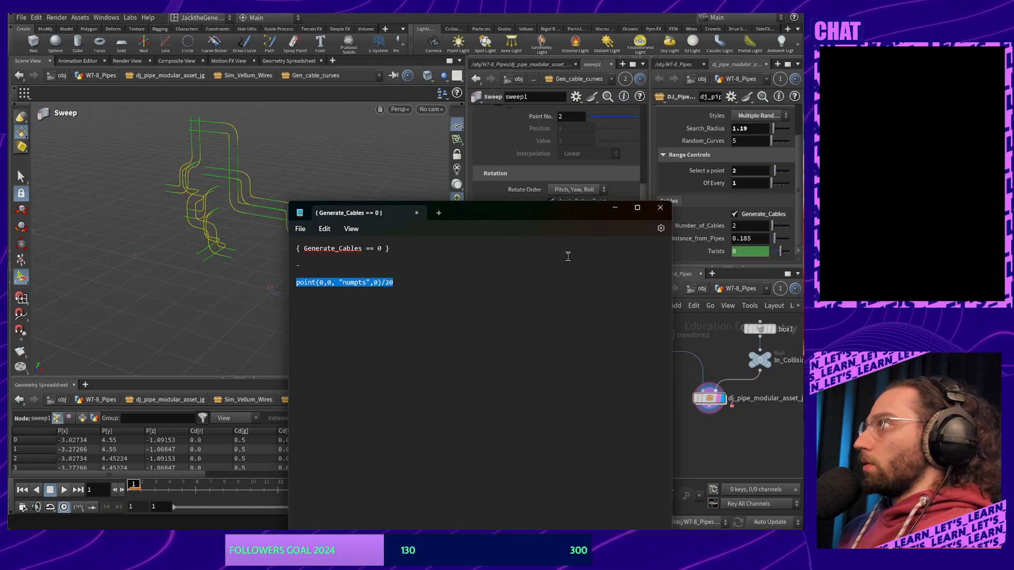
Set sweep1 Full Twists in Gen_cable_curves to ch("../../../Twists") and raise the asset's Twists to 1
drag(535, 211, 367, 245)
click(629, 225)
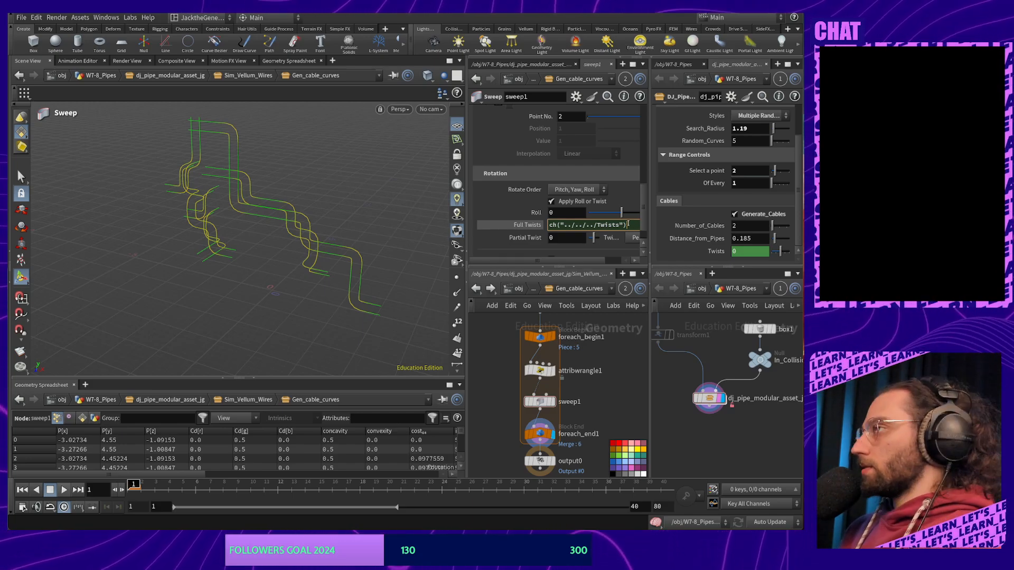
key(Left)
key(Left)
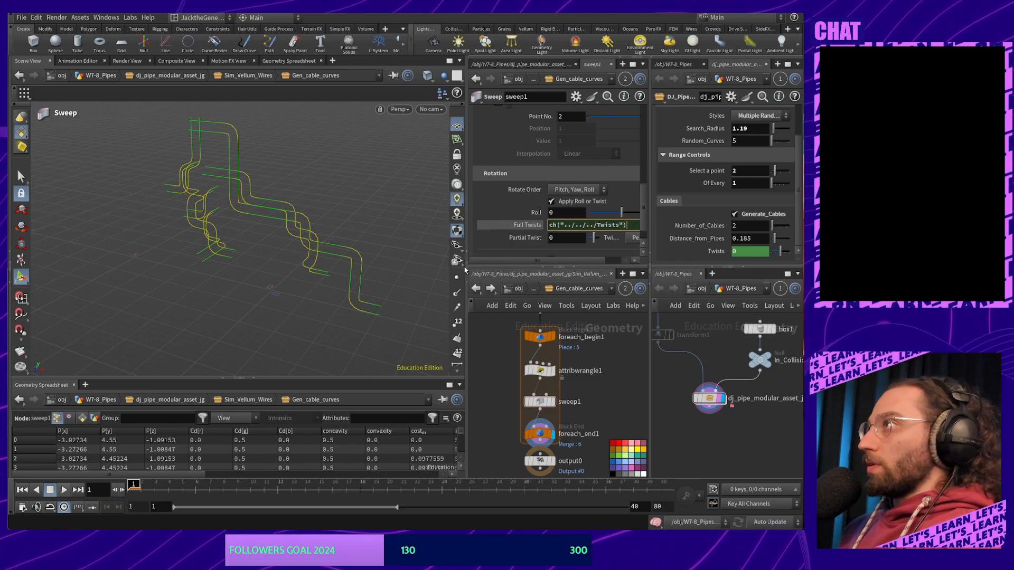
click(419, 271)
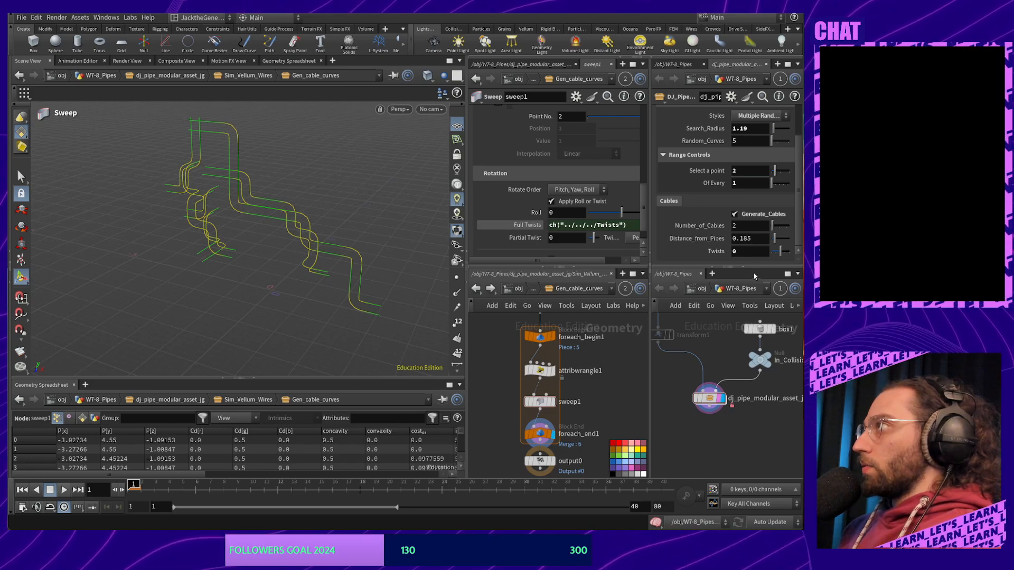
drag(780, 256, 781, 256)
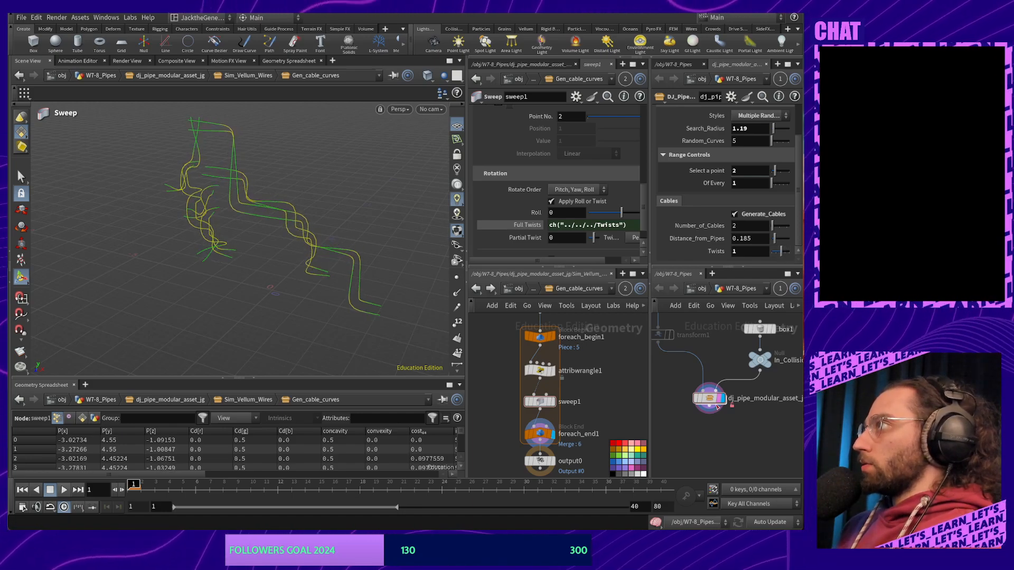
right_click(714, 402)
In the pipe asset's type properties, select Twists and clear its leftover default expression
right_click(710, 400)
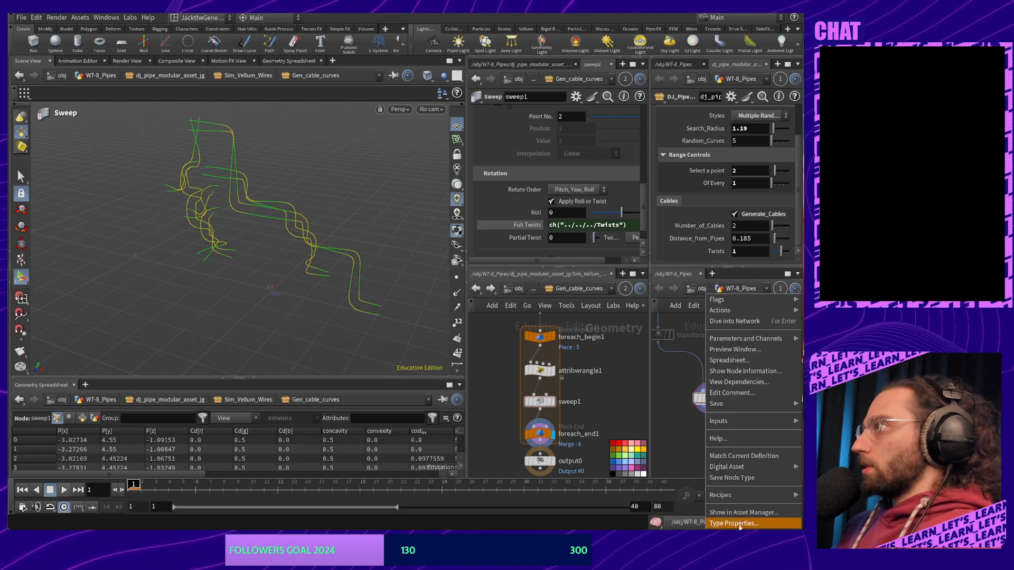
click(740, 524)
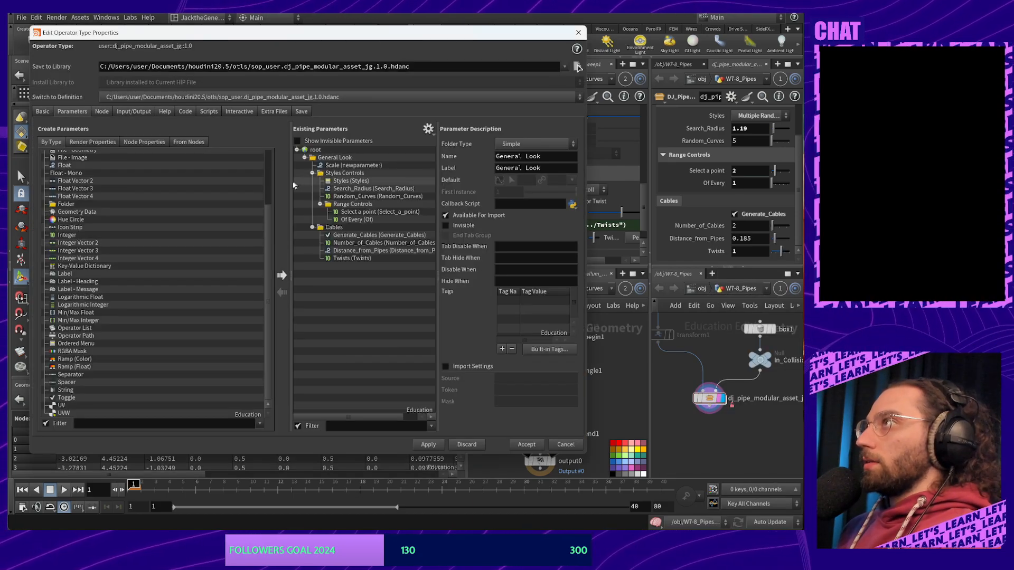
click(368, 259)
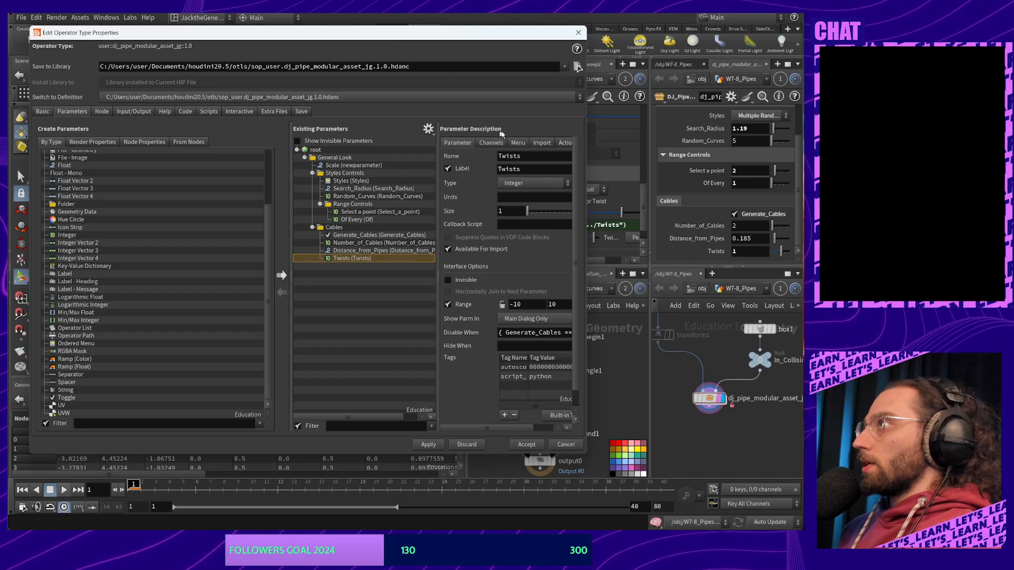
drag(589, 221, 680, 218)
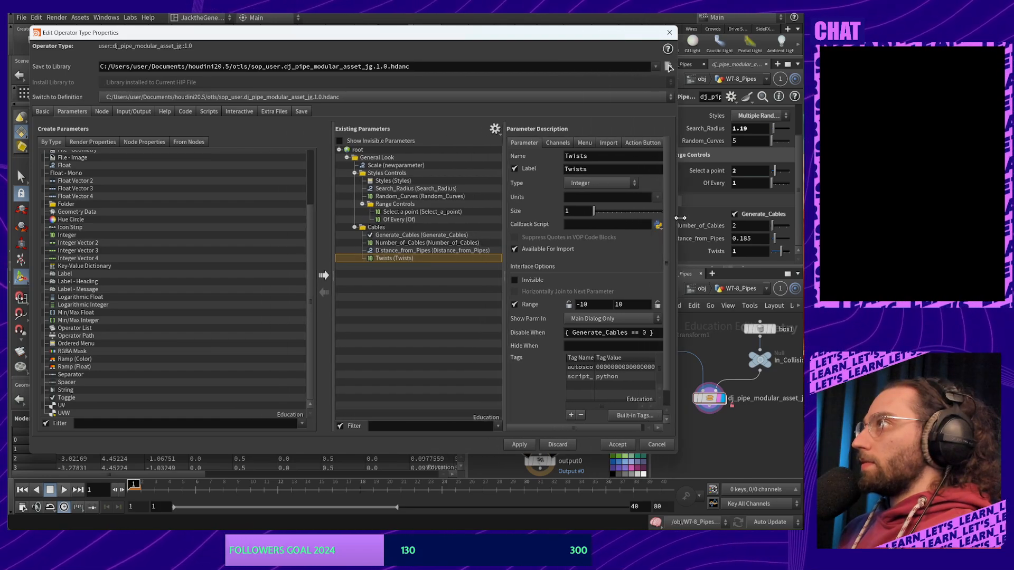
click(559, 143)
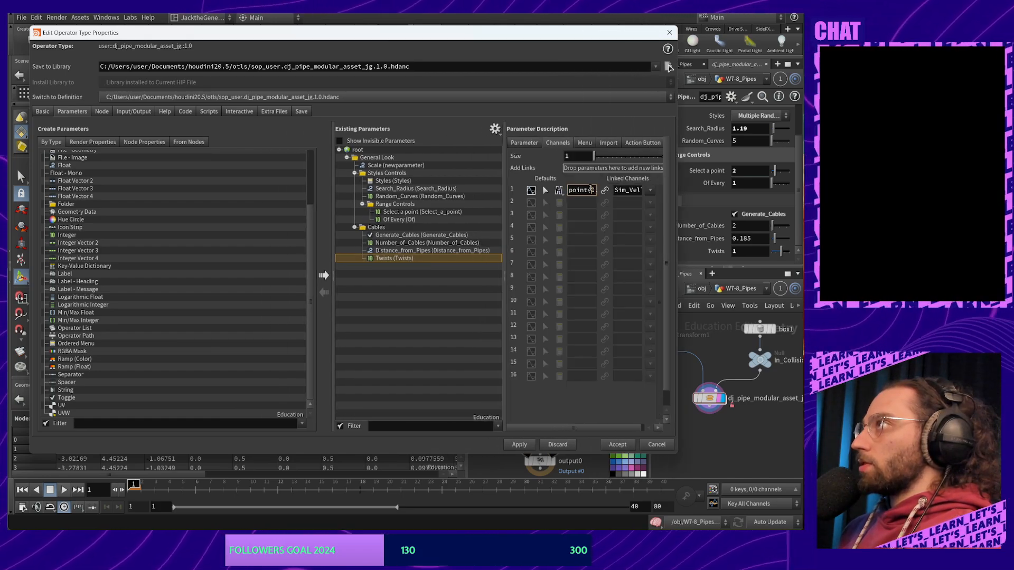
drag(615, 190, 654, 189)
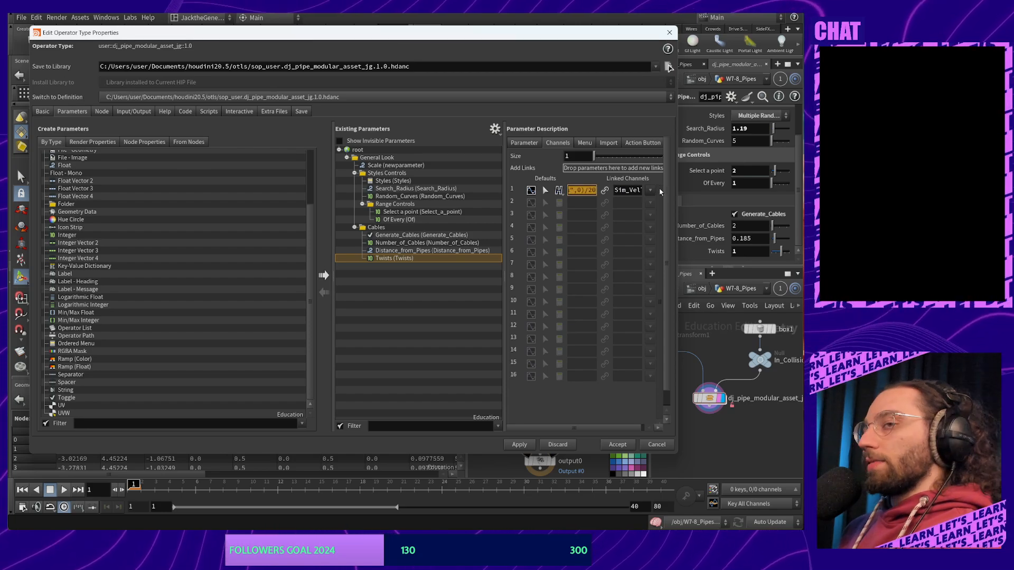
key(BackSpace)
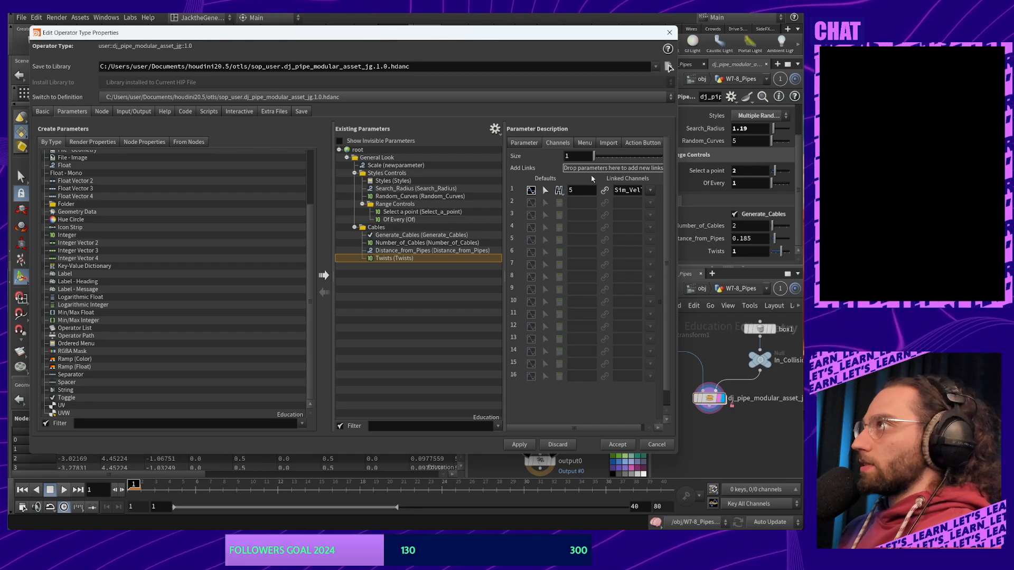
Set the Twists range minimum to 0 and apply the parameter changes
click(523, 143)
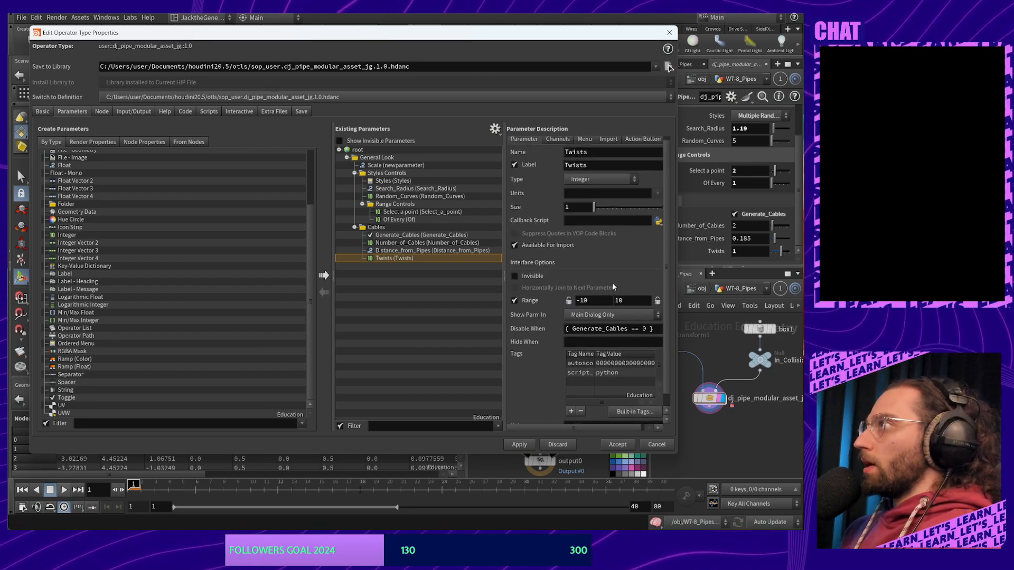
double_click(596, 303)
text(0)
key(Tab)
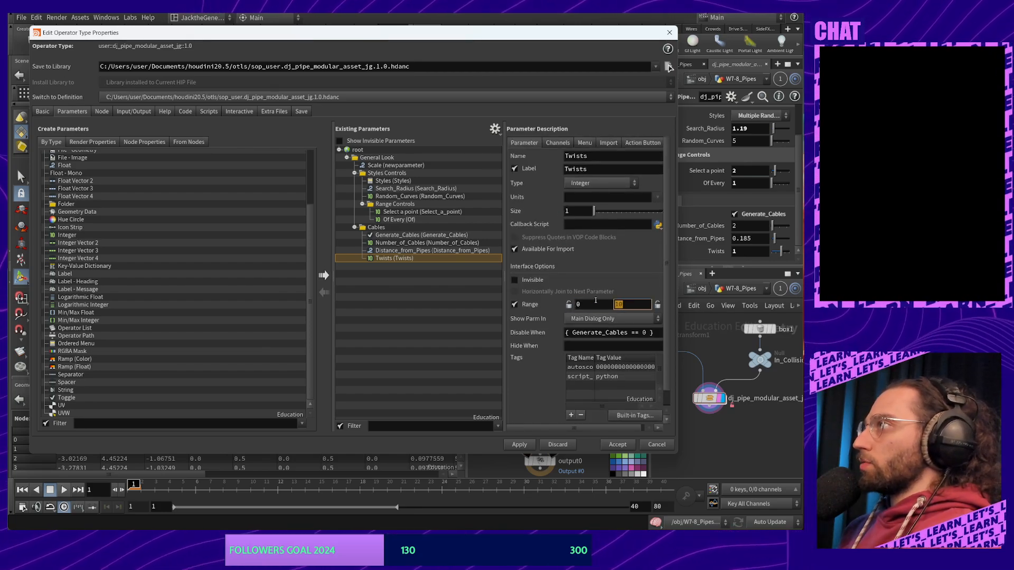
click(516, 445)
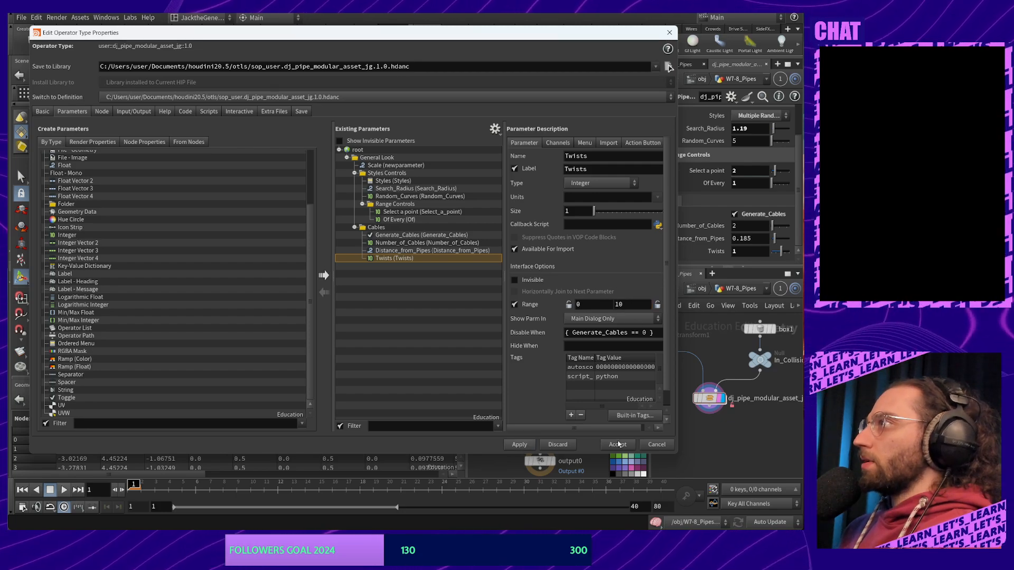
Accept the type property changes and step into the pipe asset and back to W7-8_Pipes
click(617, 445)
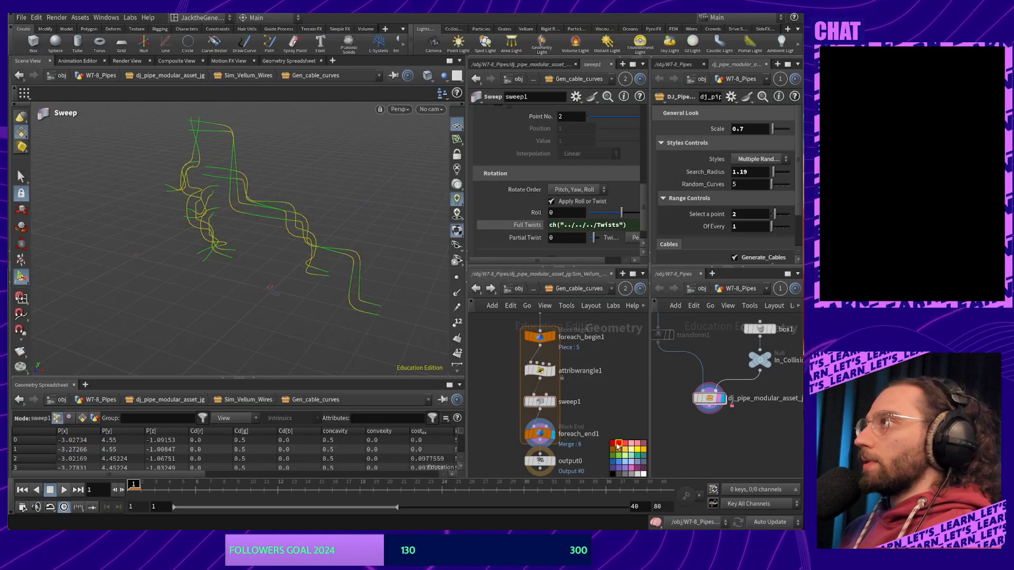
double_click(709, 397)
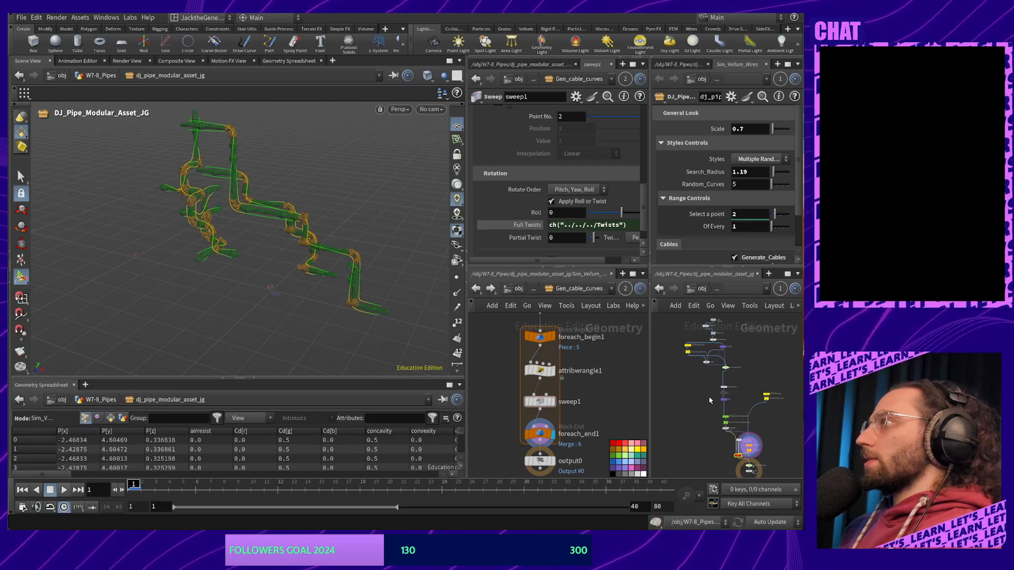
click(659, 288)
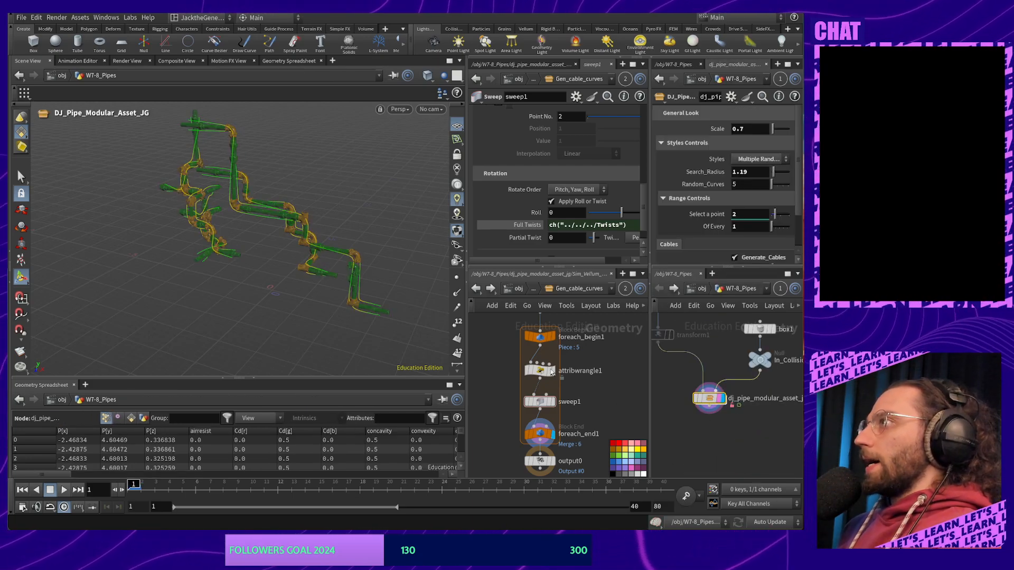
Change sweep1 Full Twists to point(0,0,"numpts",0)/(ch("../../../Twists")*10)
click(627, 225)
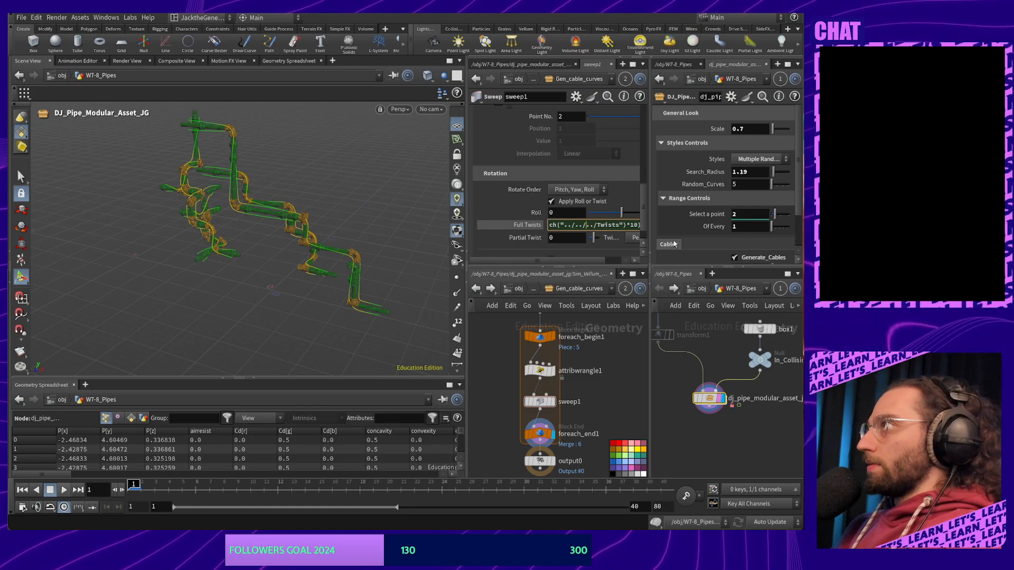
key(Left)
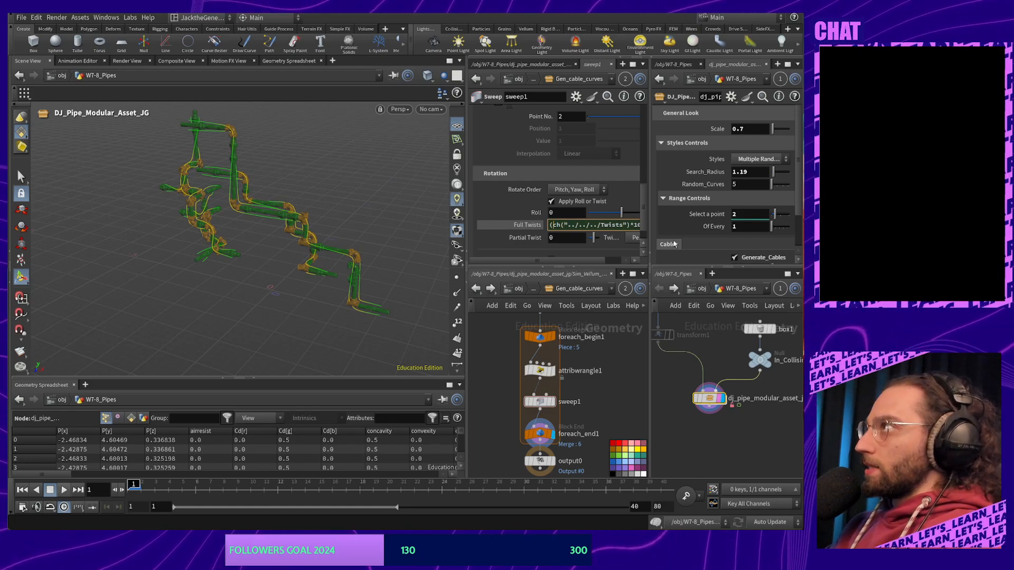
text(nt(0,0, "numpts",0)/20)
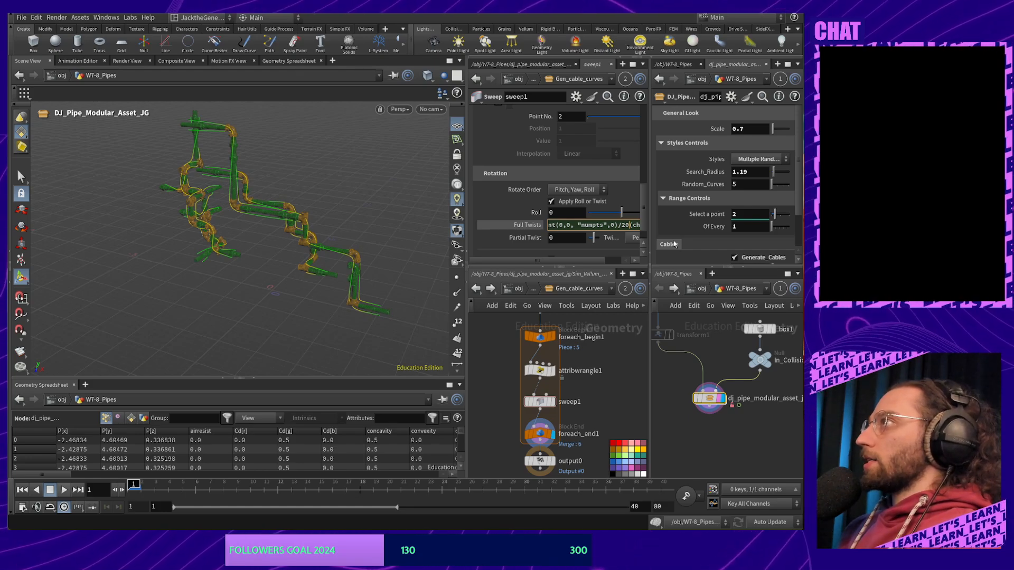
drag(626, 225, 561, 233)
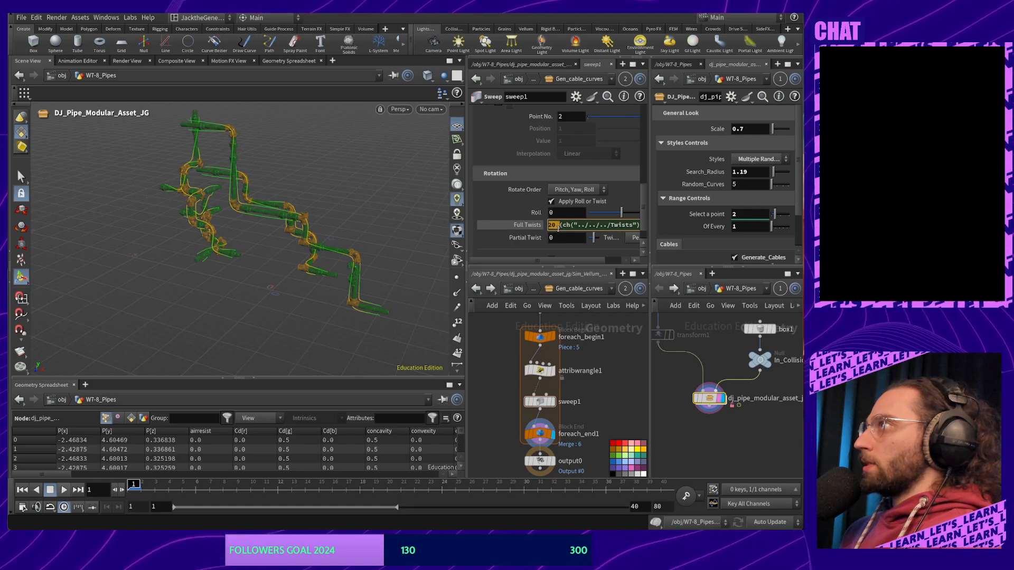
click(558, 227)
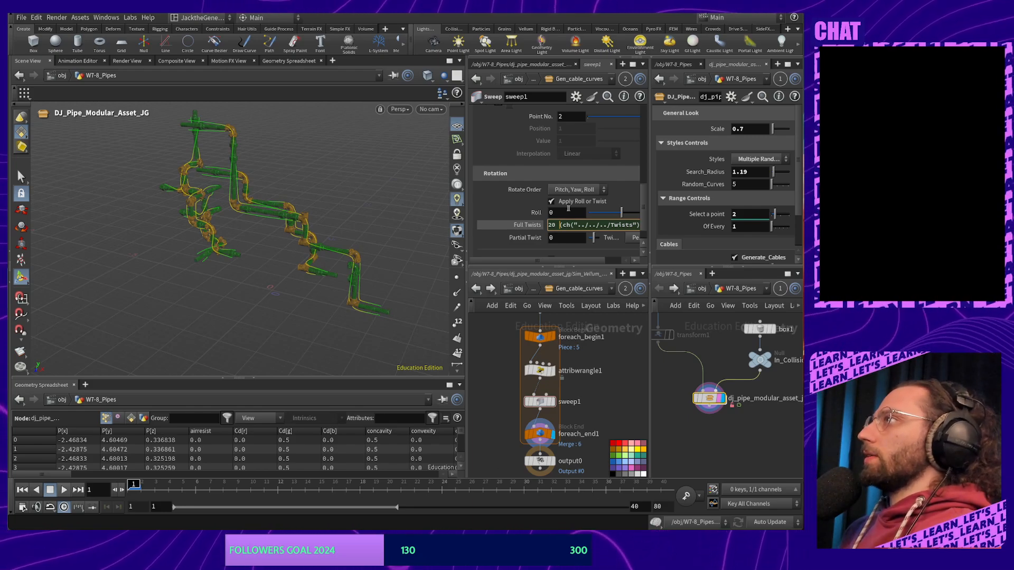
key(BackSpace)
key(BackSpace)
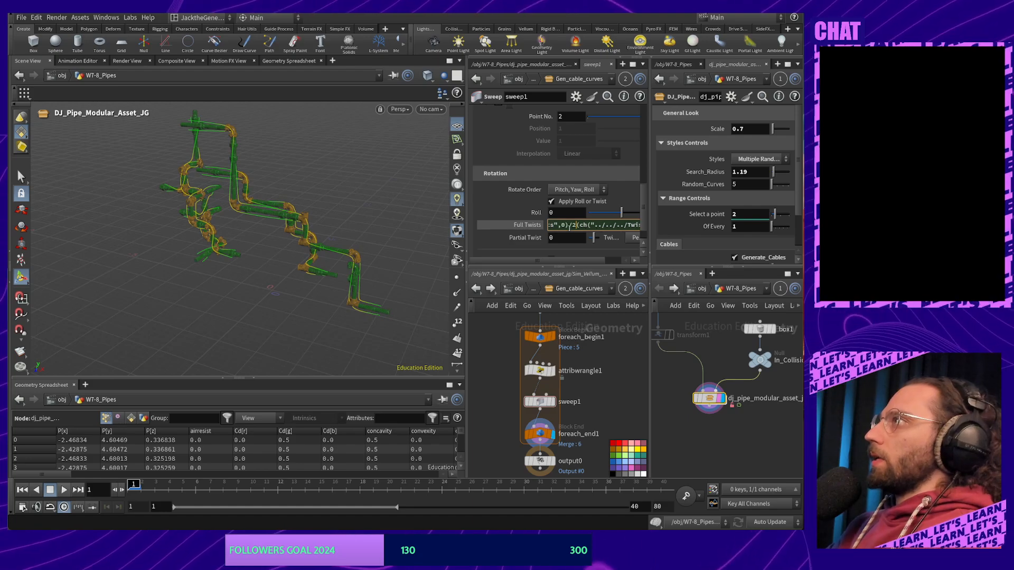
text(0)
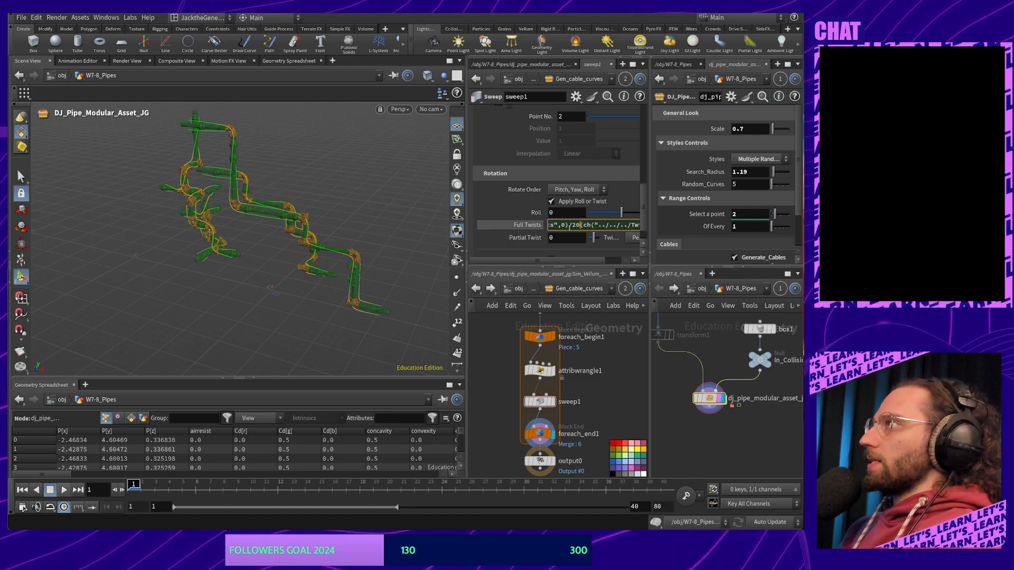
key(BackSpace)
key(BackSpace)
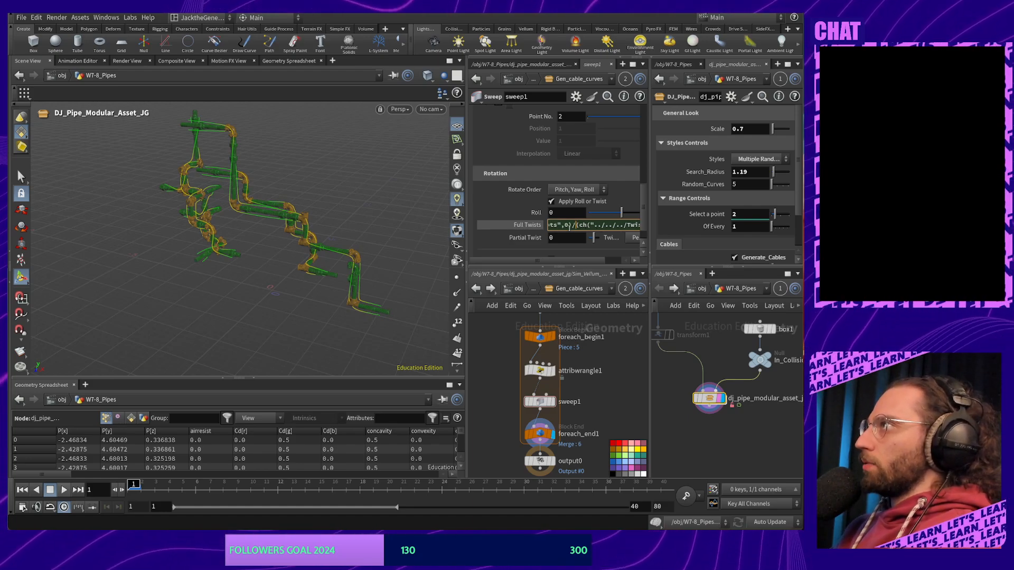
key(Right)
key(Right)
key(Right)
key(Right)
key(Right)
key(Right)
key(Right)
key(Right)
key(Right)
key(Right)
key(Right)
key(Right)
key(Right)
key(Right)
key(Right)
key(Right)
key(Right)
key(Right)
key(Right)
key(Right)
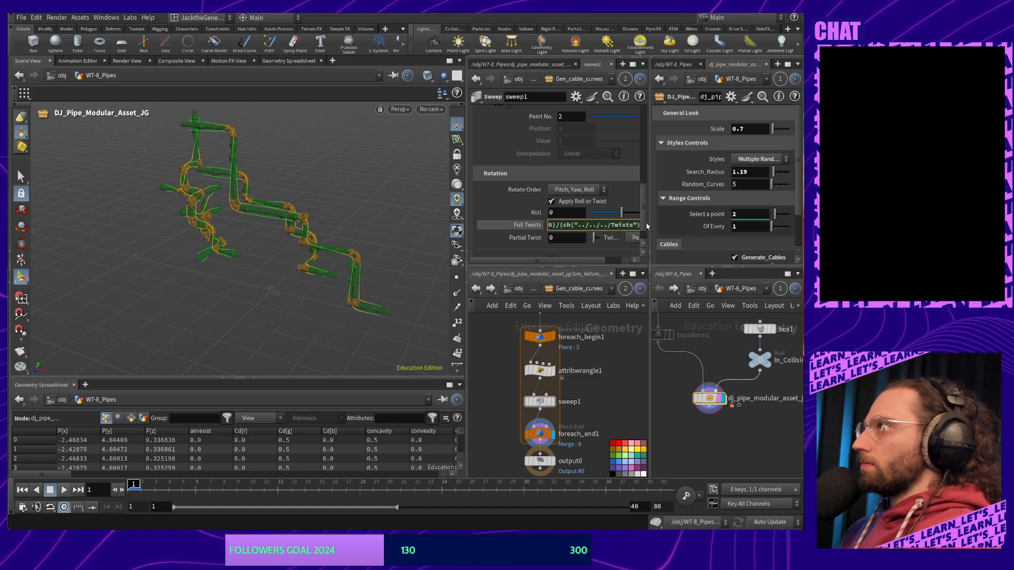
key(Return)
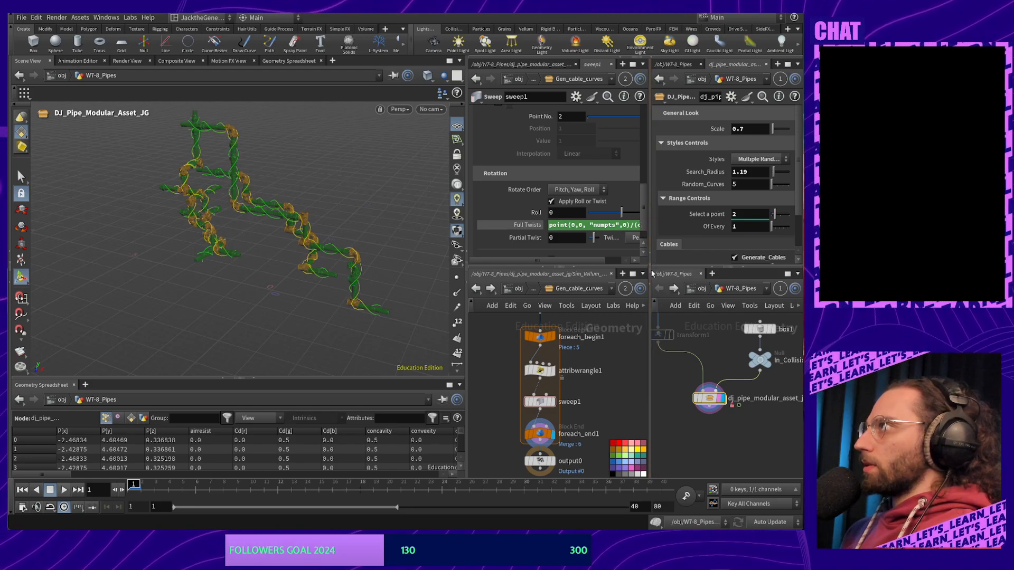
Widen the parameter panes to review the full Full Twists expression
drag(652, 273, 719, 272)
drag(630, 231, 695, 232)
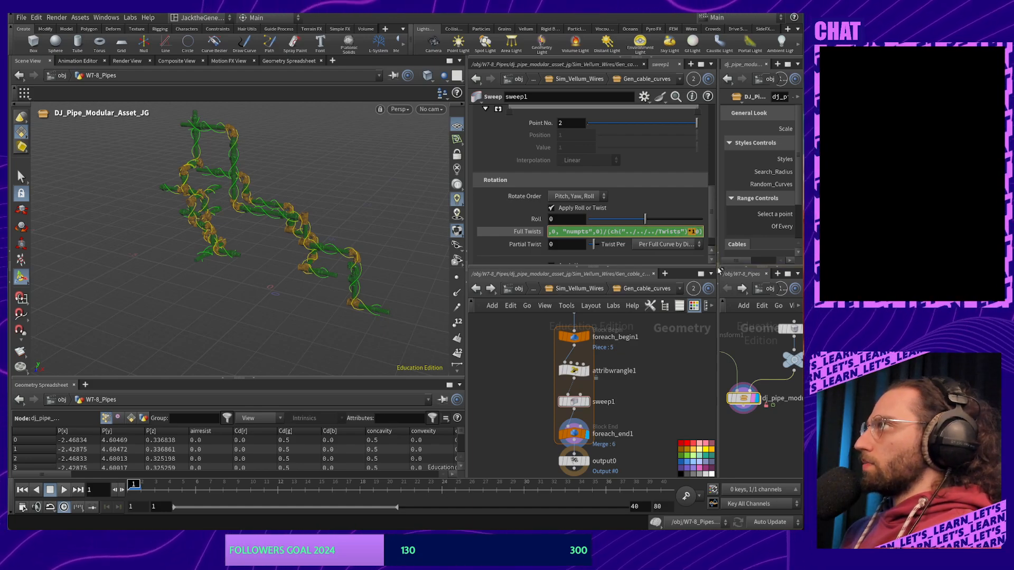
drag(719, 271, 650, 271)
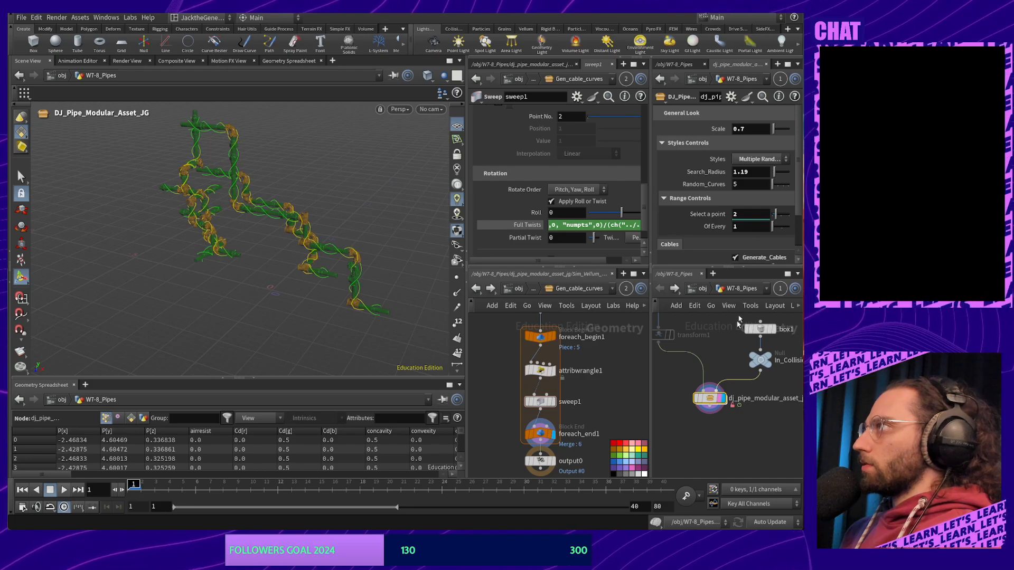
Test the asset's Twists at 0 and 10 while reviewing the expression, then settle on 5
scroll(752, 257, down, 3)
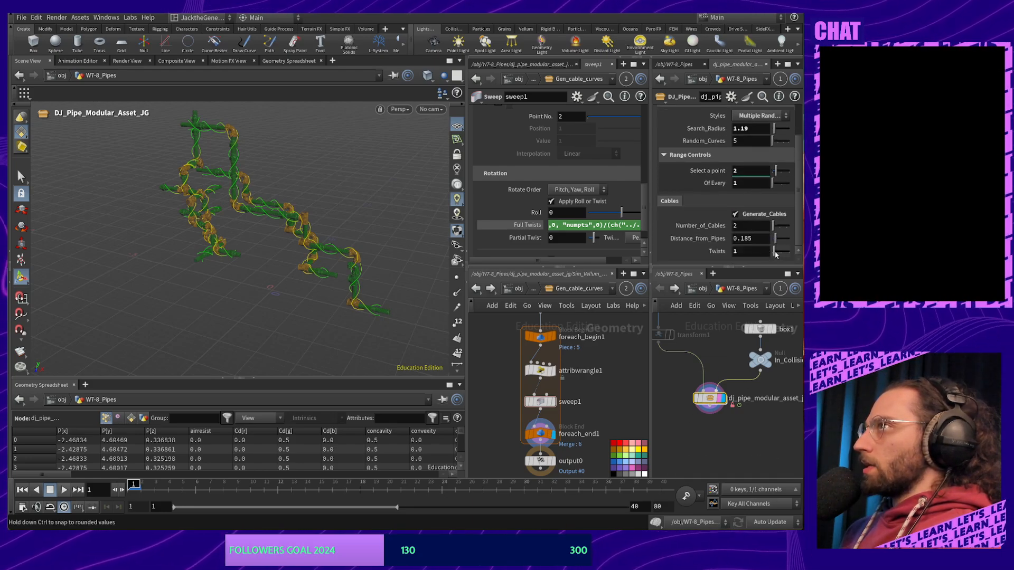
drag(774, 255, 782, 253)
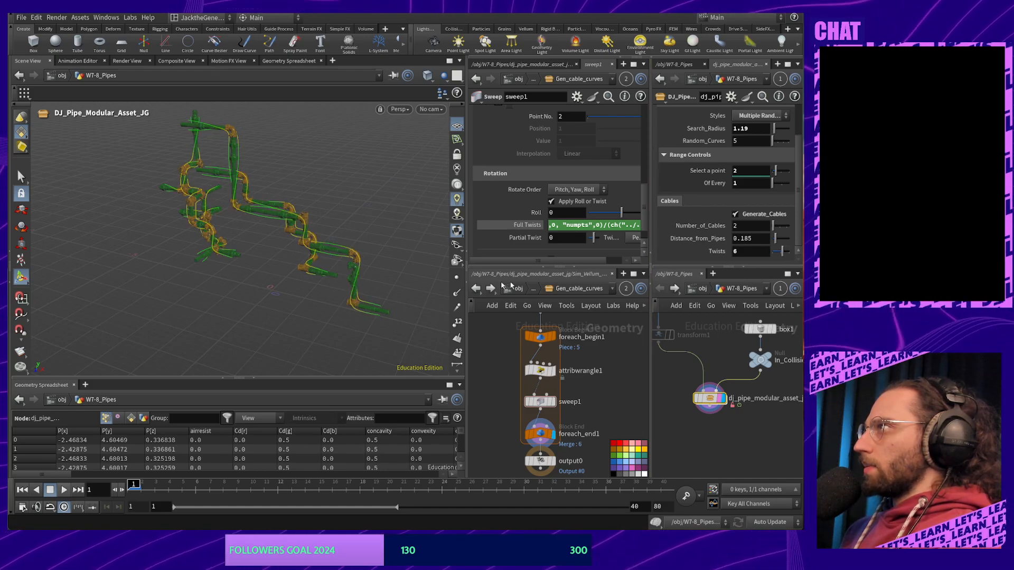
drag(467, 269, 441, 269)
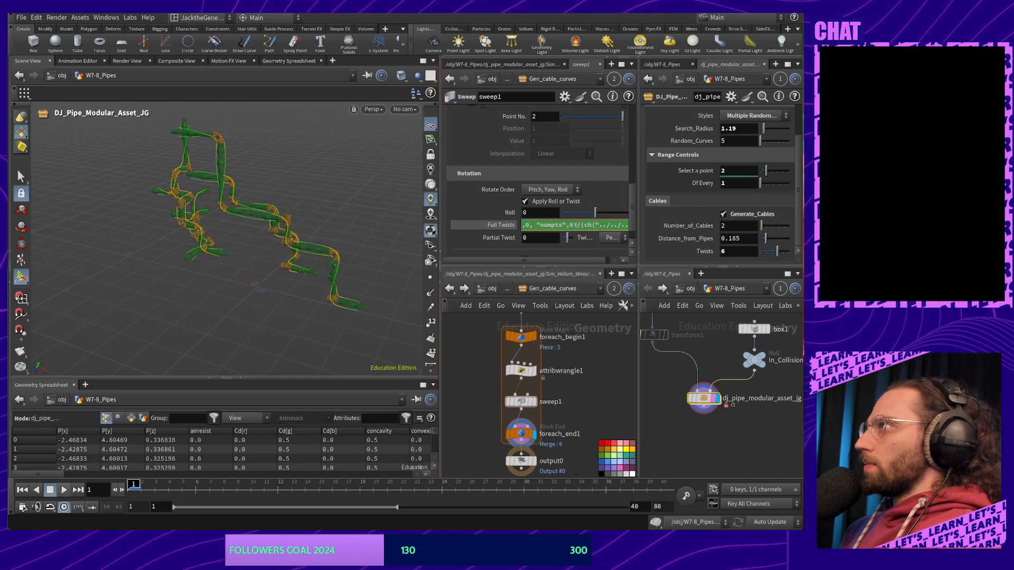
drag(576, 225, 681, 218)
drag(475, 224, 792, 254)
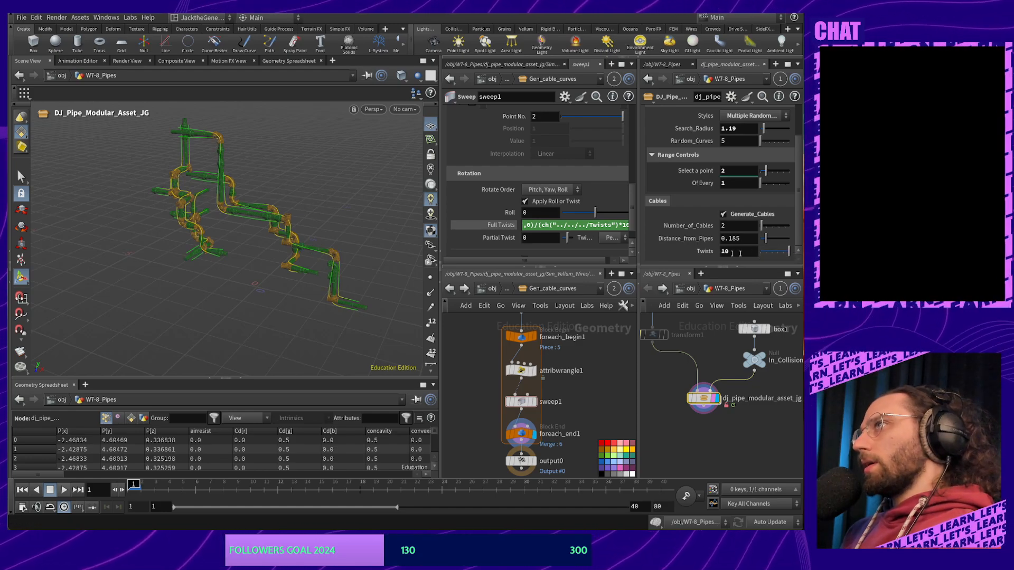
drag(296, 222, 227, 229)
drag(786, 252, 774, 252)
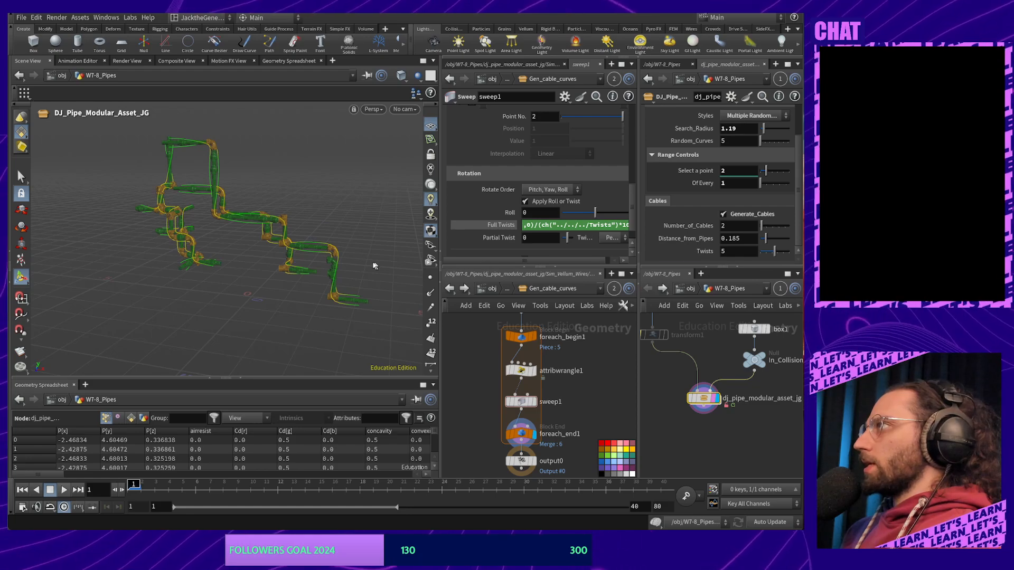
Orbit around the pipes to inspect the cable twists, then move output0 lower in the network
alt+middle_drag(200, 253, 186, 266)
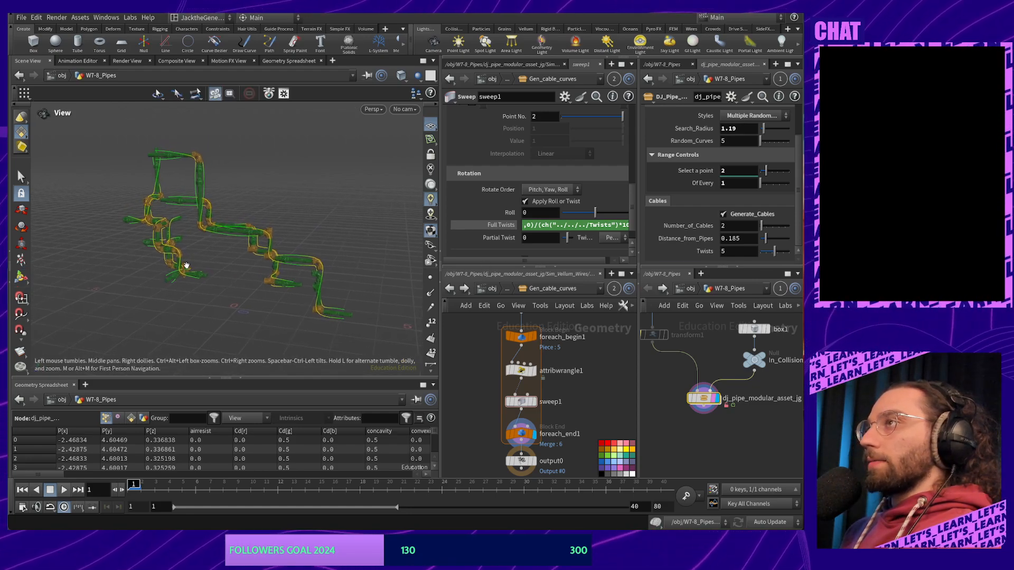
drag(187, 266, 243, 262)
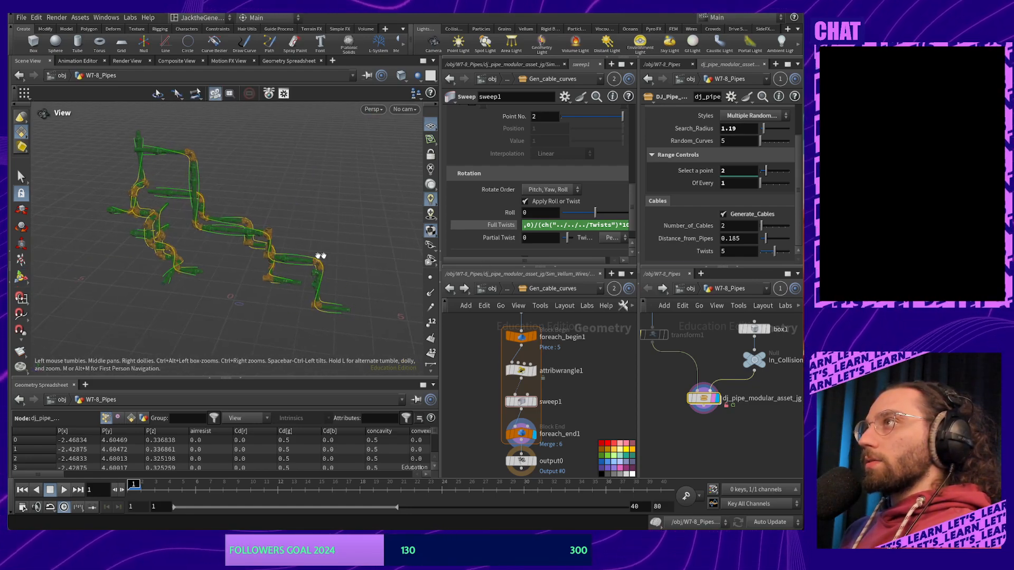
mouse_move(106, 224)
mouse_down()
mouse_move(200, 212)
mouse_move(246, 186)
mouse_move(98, 220)
mouse_up()
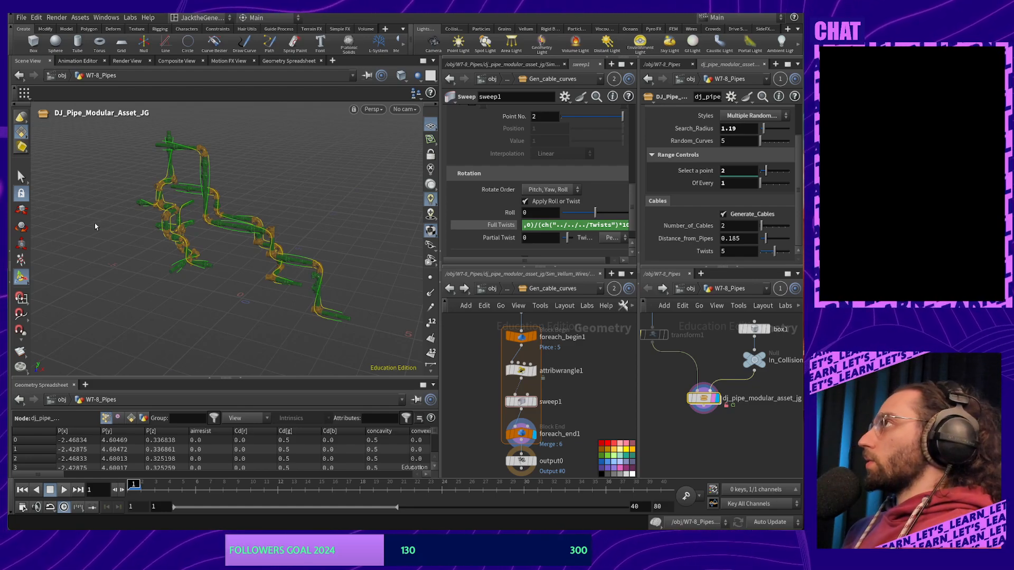
alt+drag(152, 222, 184, 235)
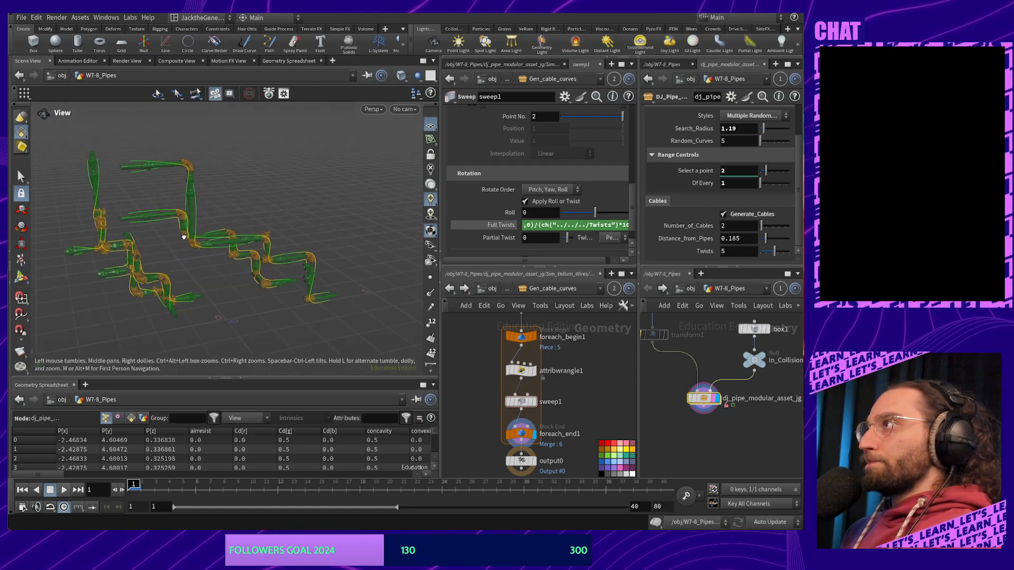
mouse_move(557, 449)
middle_down()
mouse_move(545, 378)
mouse_move(569, 467)
mouse_move(565, 440)
middle_up()
drag(520, 411, 519, 442)
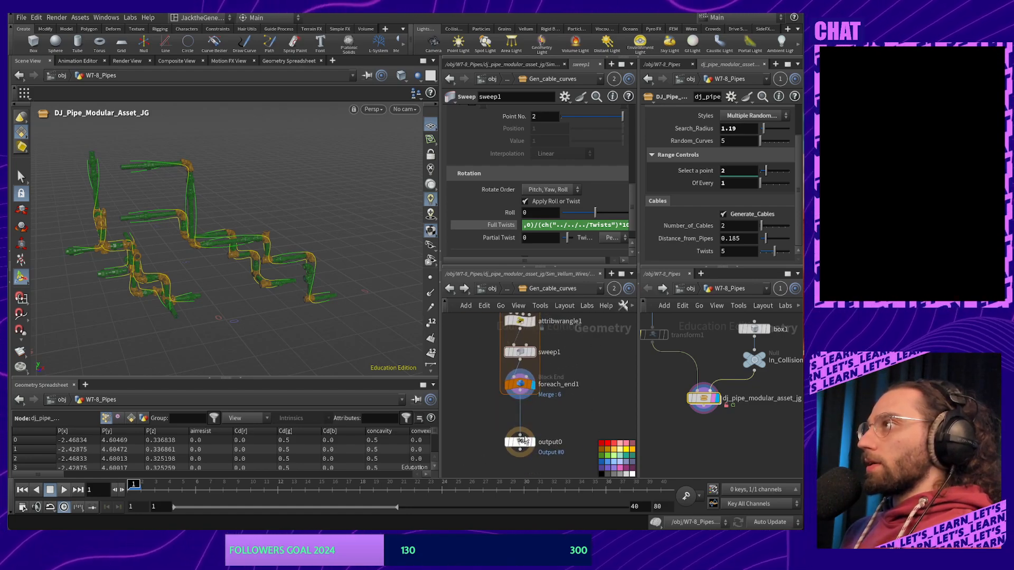
Return to Sim_Vellum_Wires, move output0 below merge1, and frame In_Final_Geo and merge2
click(449, 288)
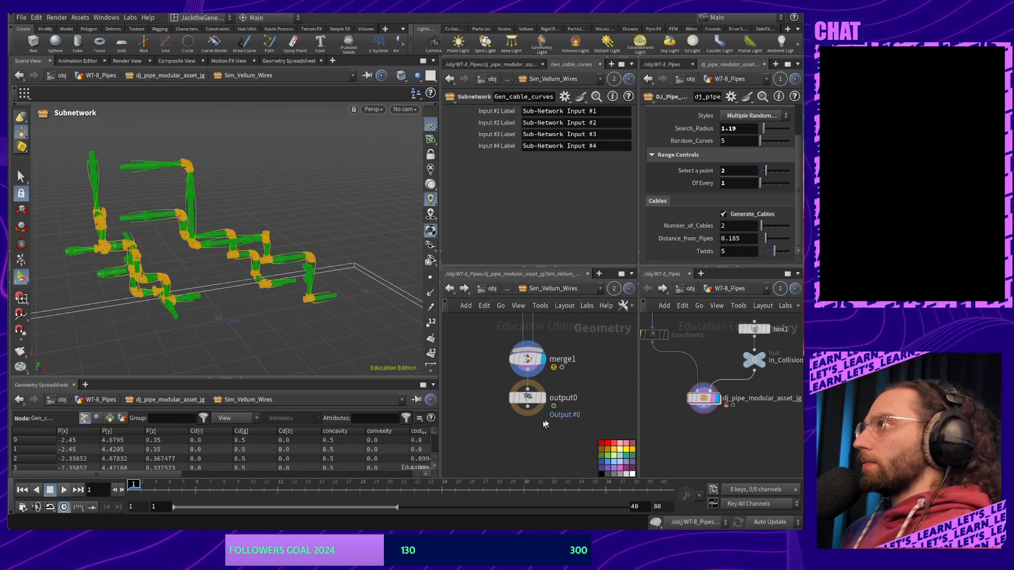
drag(537, 399, 538, 434)
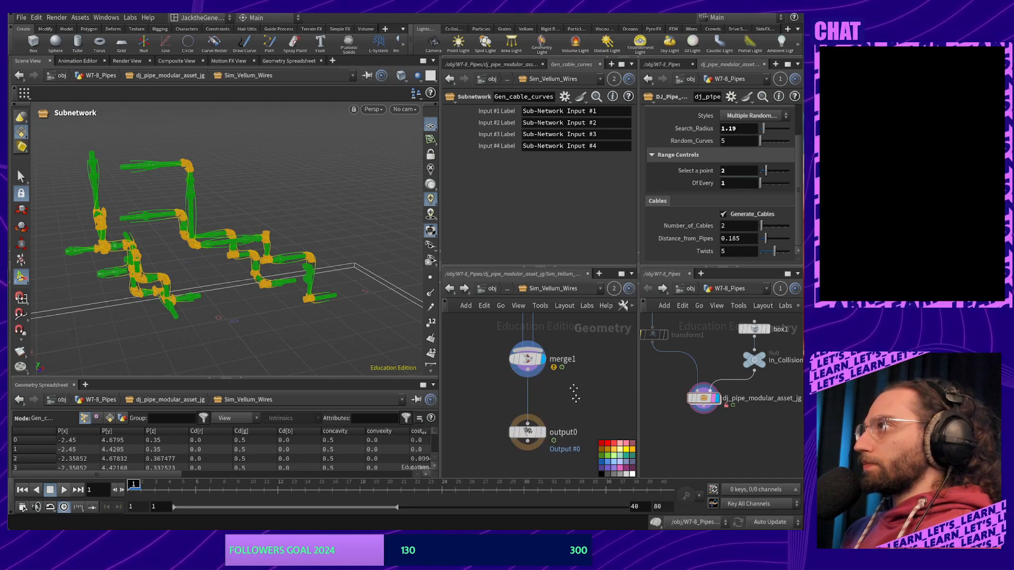
middle_drag(574, 389, 583, 462)
middle_drag(591, 425, 542, 427)
scroll(546, 470, down, 2)
scroll(541, 418, down, 2)
scroll(541, 420, up, 4)
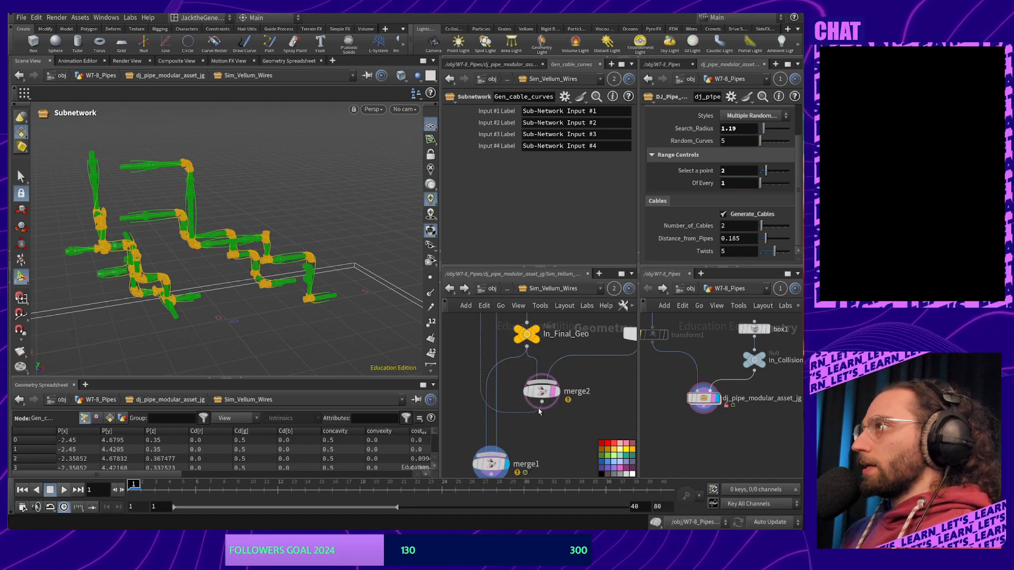
scroll(538, 411, up, 1)
Place merge2 under In_Final_Geo with the input #3 collision mesh, then select merge2
drag(544, 393, 584, 438)
scroll(550, 406, down, 3)
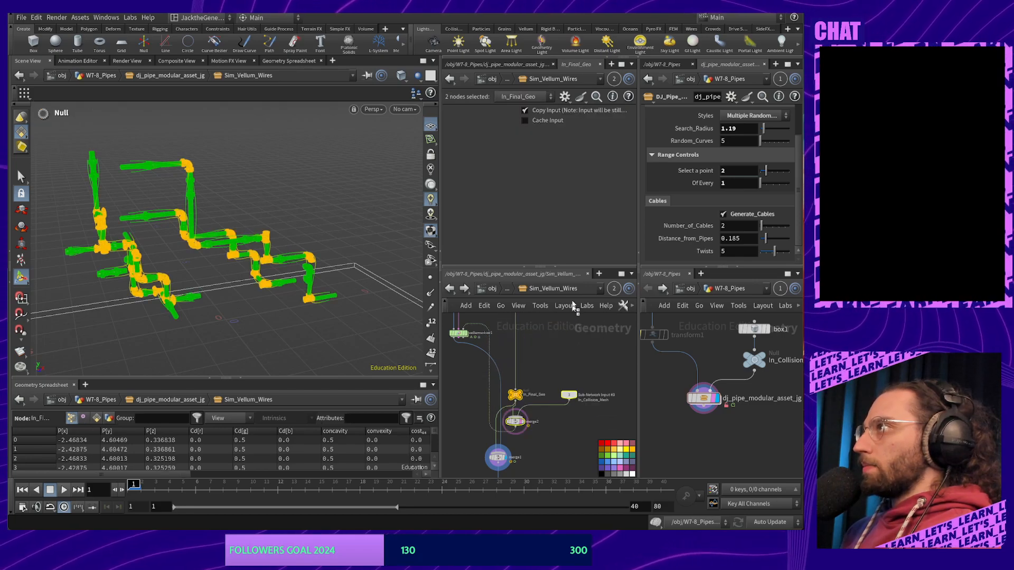
drag(572, 301, 560, 327)
middle_drag(560, 374, 587, 448)
drag(583, 402, 609, 346)
scroll(540, 385, up, 5)
scroll(583, 386, down, 3)
click(618, 367)
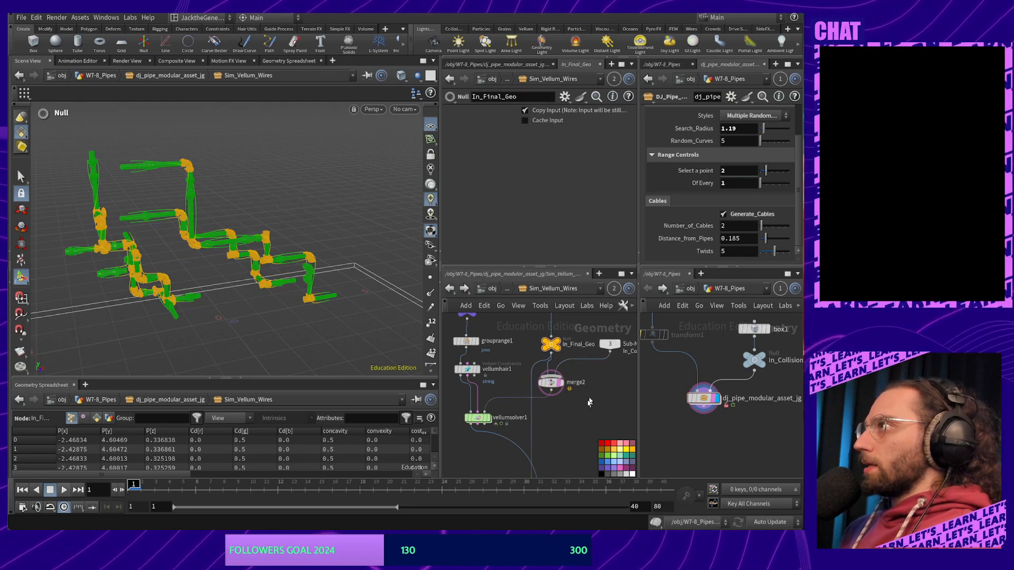
middle_drag(589, 402, 573, 445)
click(561, 371)
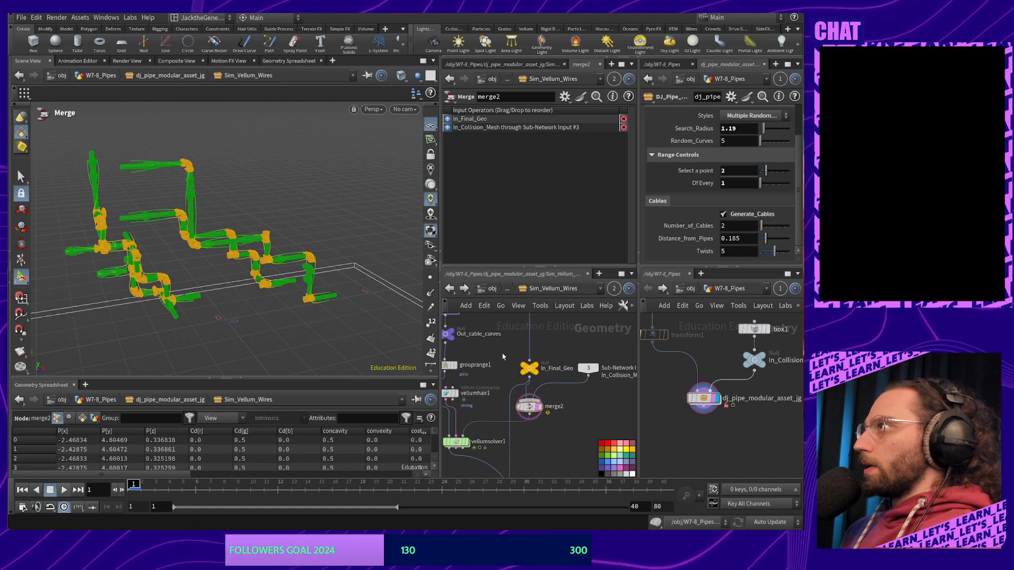
Switch the network pane to the tree list and tool palette, then back to the node graph
scroll(593, 305, down, 3)
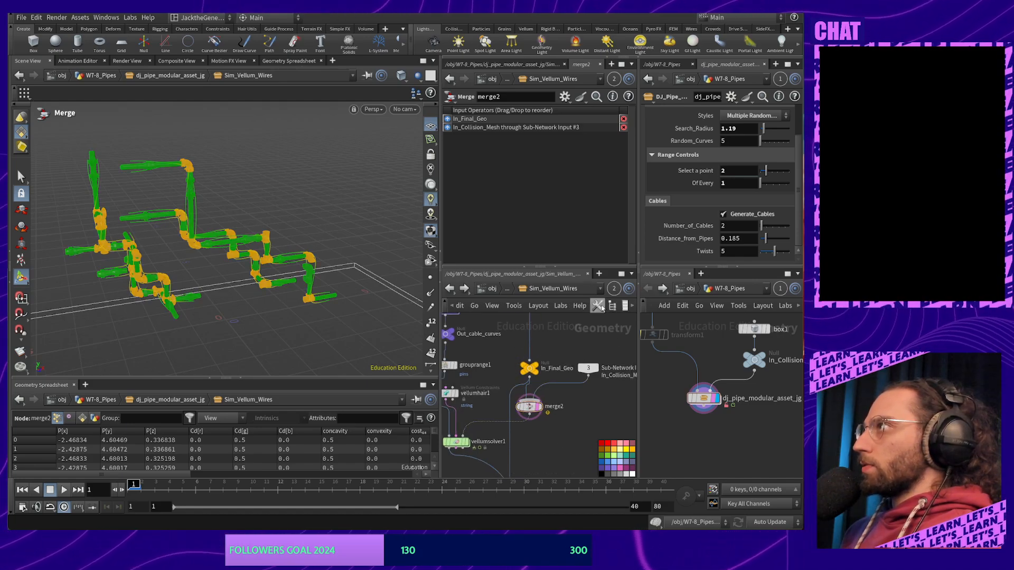
click(560, 306)
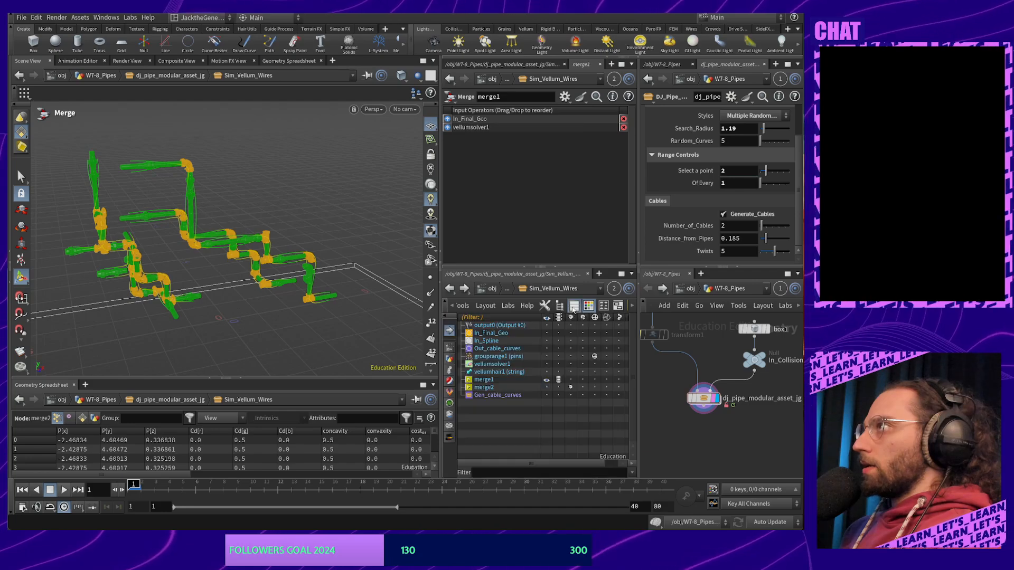
click(545, 306)
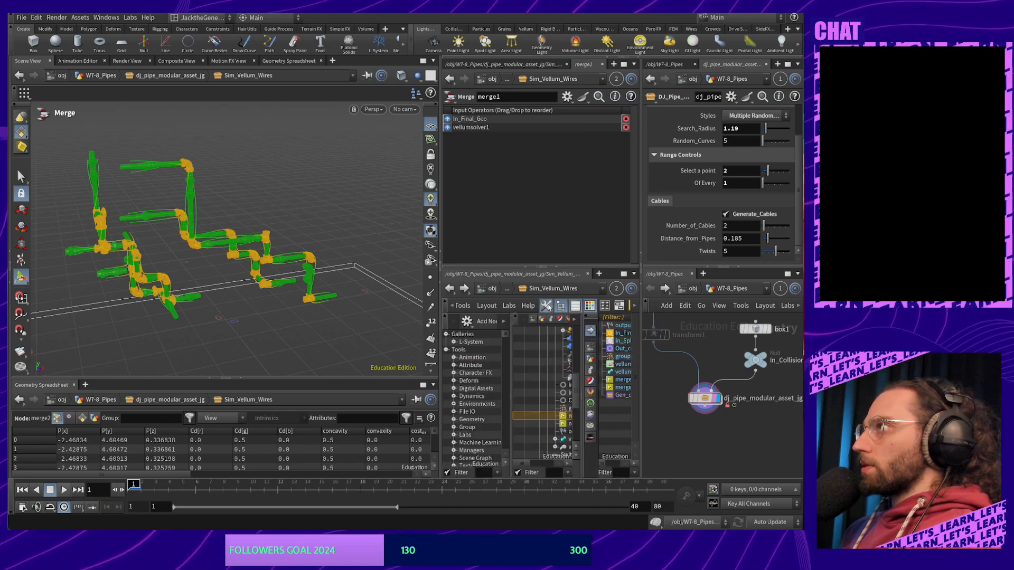
click(559, 307)
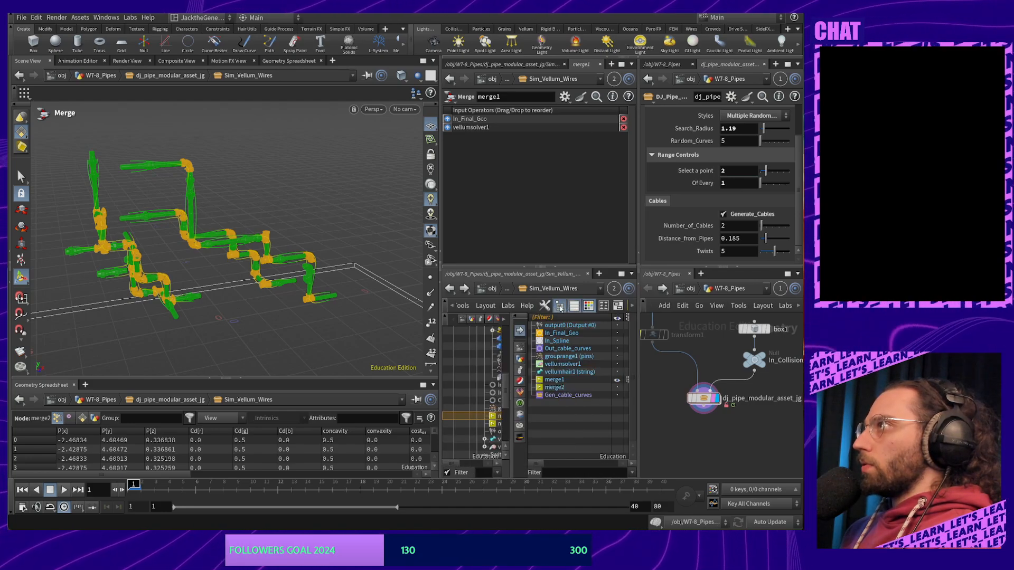
scroll(581, 311, down, 3)
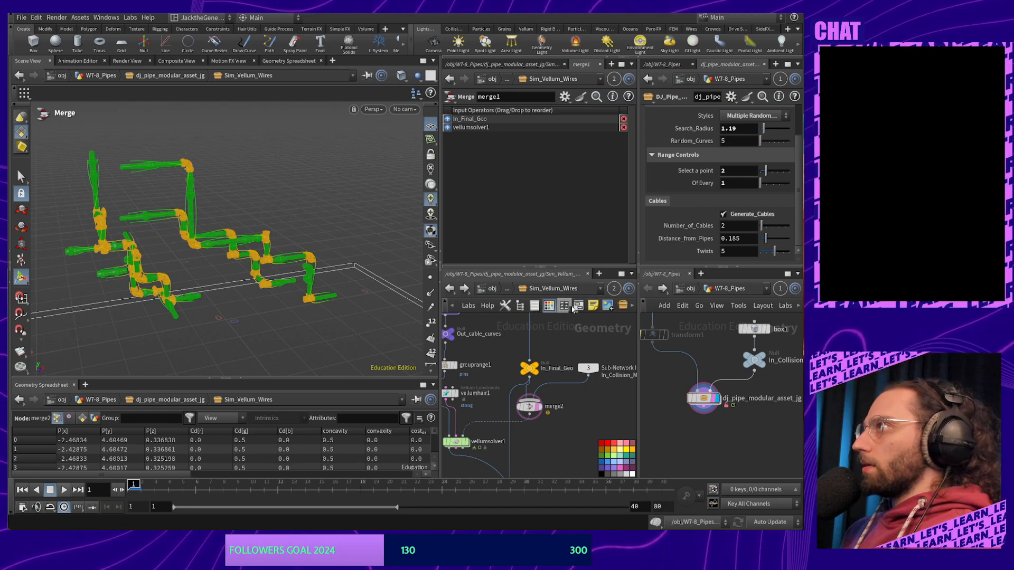
Add a sticky note reading Collision and size it beside merge2
click(554, 307)
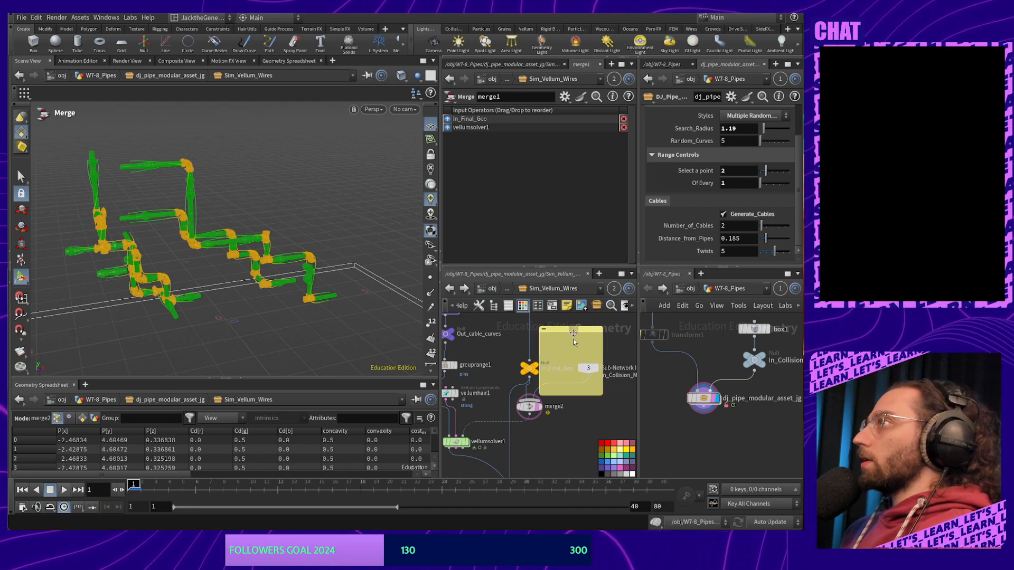
drag(560, 328, 577, 387)
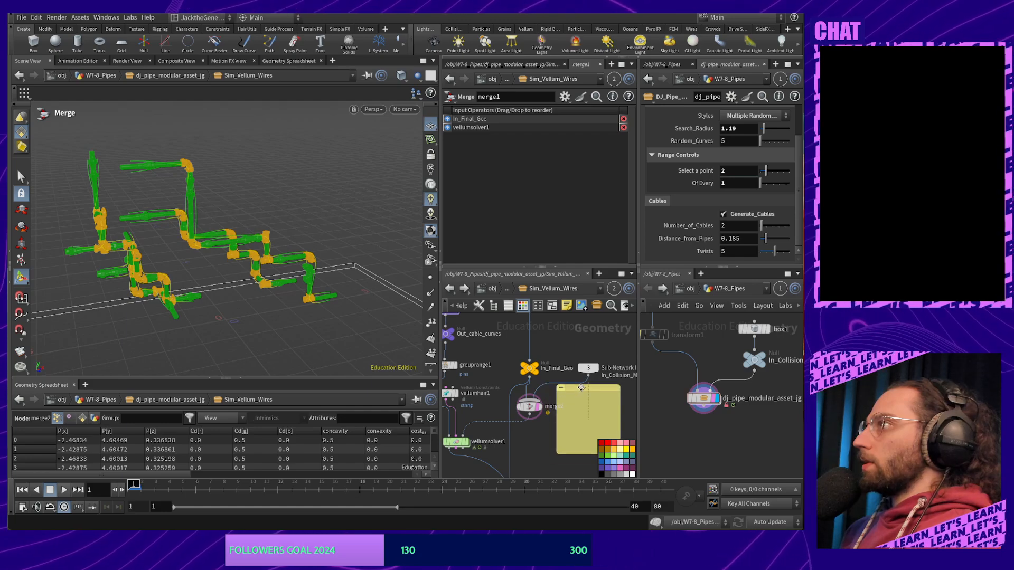
drag(580, 453, 581, 412)
click(582, 397)
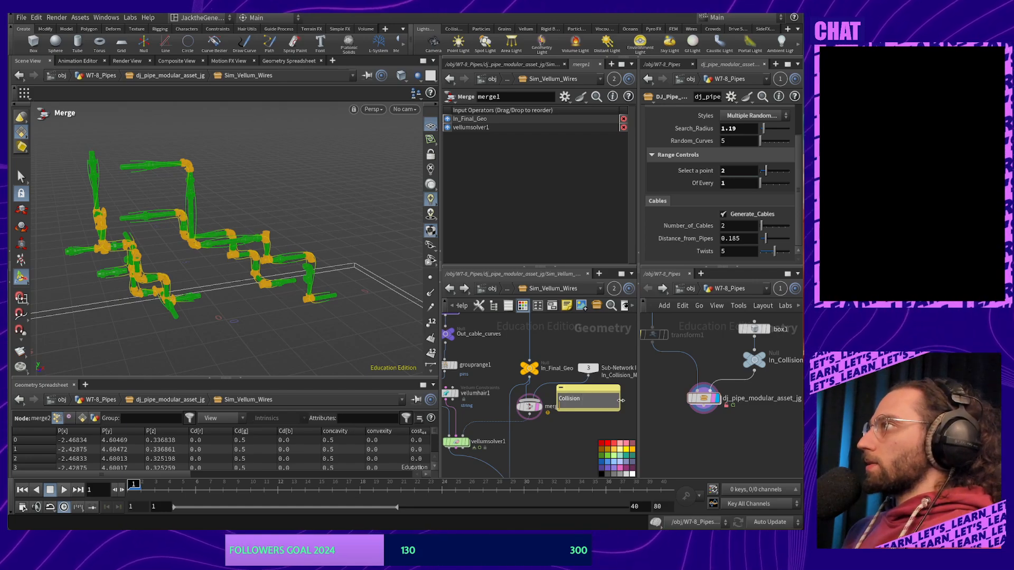
drag(619, 403, 596, 393)
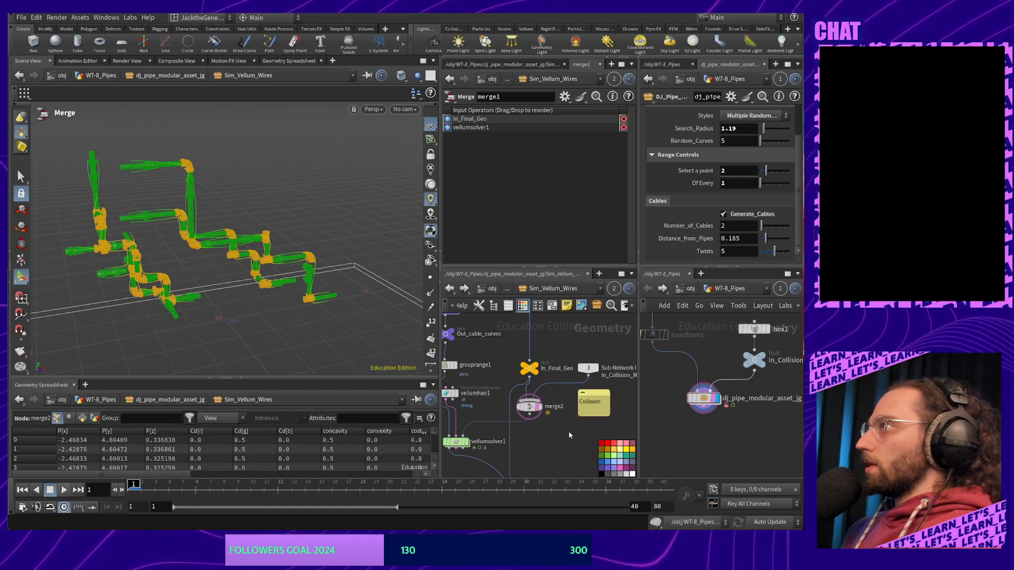
Shorten the Collision note and pan the network to merge1 and output0
middle_drag(547, 466, 531, 428)
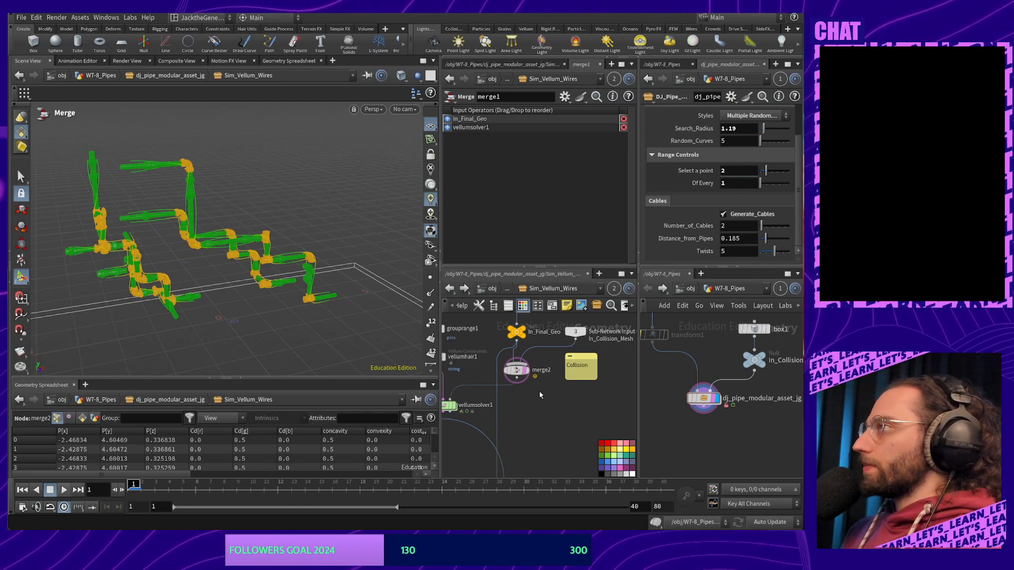
drag(596, 377, 597, 377)
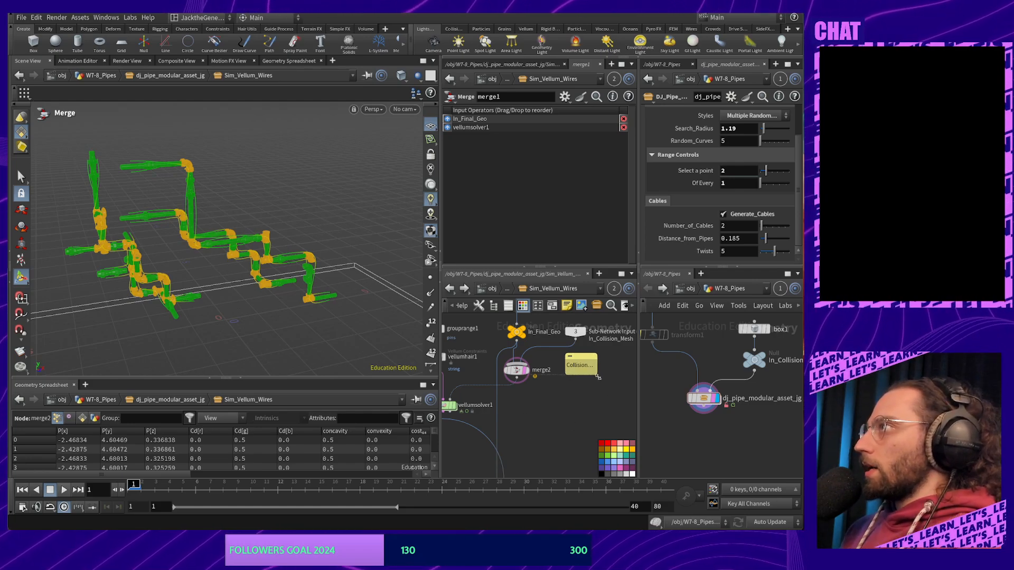
middle_drag(531, 444, 530, 411)
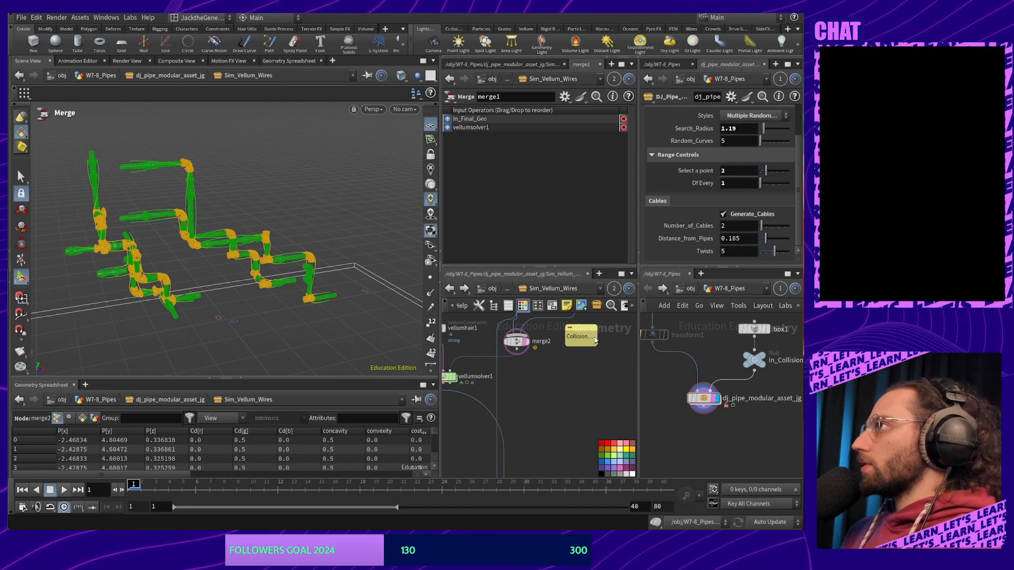
middle_drag(533, 429, 546, 346)
middle_drag(556, 441, 556, 355)
middle_drag(558, 397, 572, 461)
Move merge1 and output0 higher and bring vellumsolver1 into view
scroll(563, 420, down, 5)
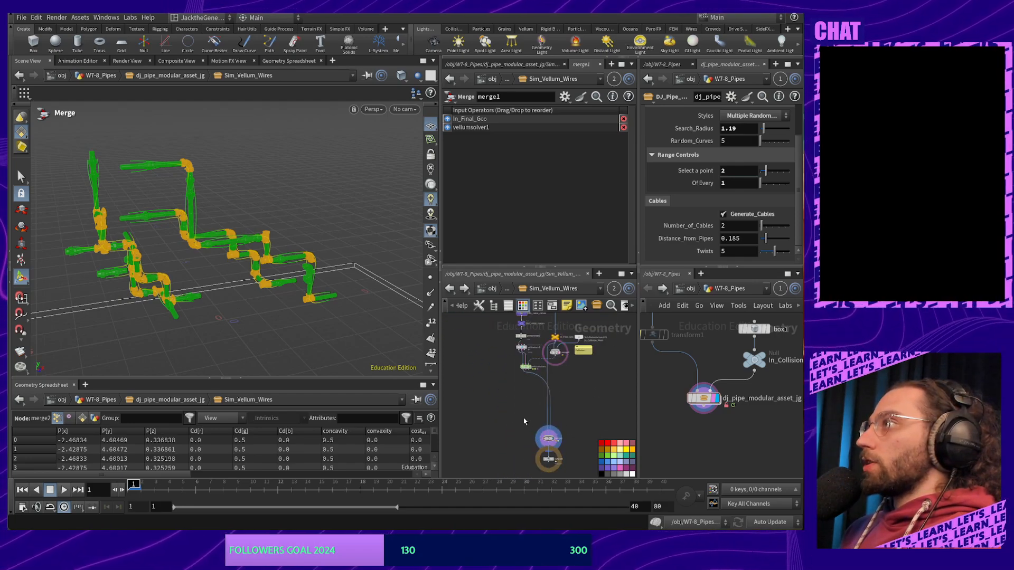
drag(522, 418, 564, 477)
drag(550, 439, 549, 397)
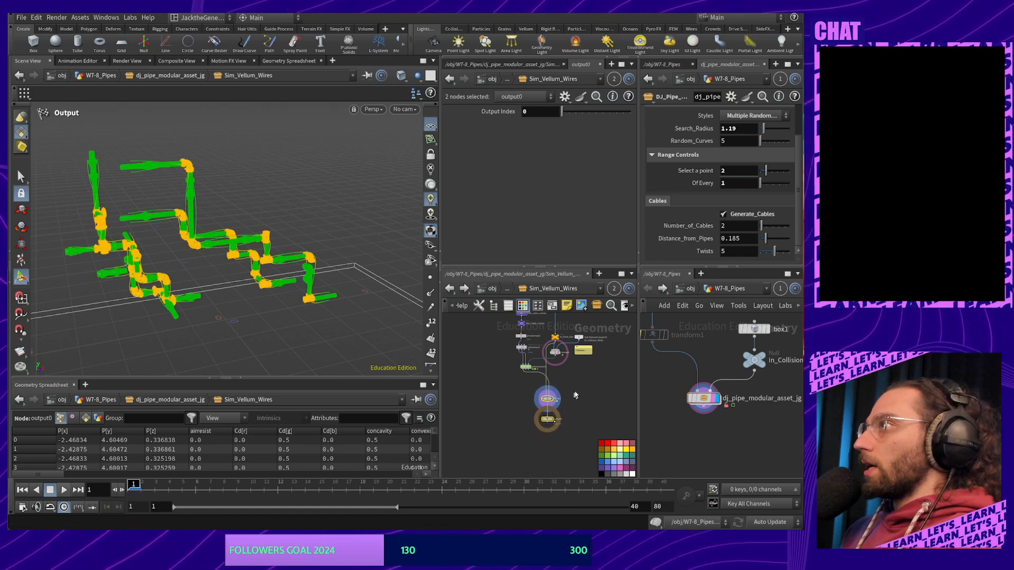
click(574, 394)
scroll(573, 394, up, 5)
middle_drag(541, 402, 597, 460)
middle_drag(590, 391, 570, 411)
Insert a Time Shift node (timeshift1) on the wire below vellumsolver1
key(Tab)
text(time)
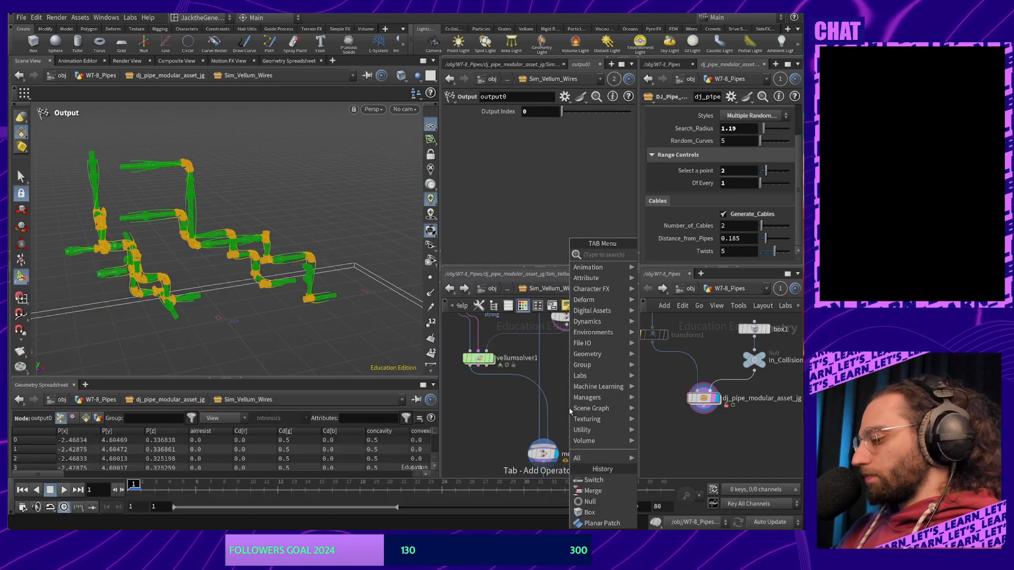
key(Return)
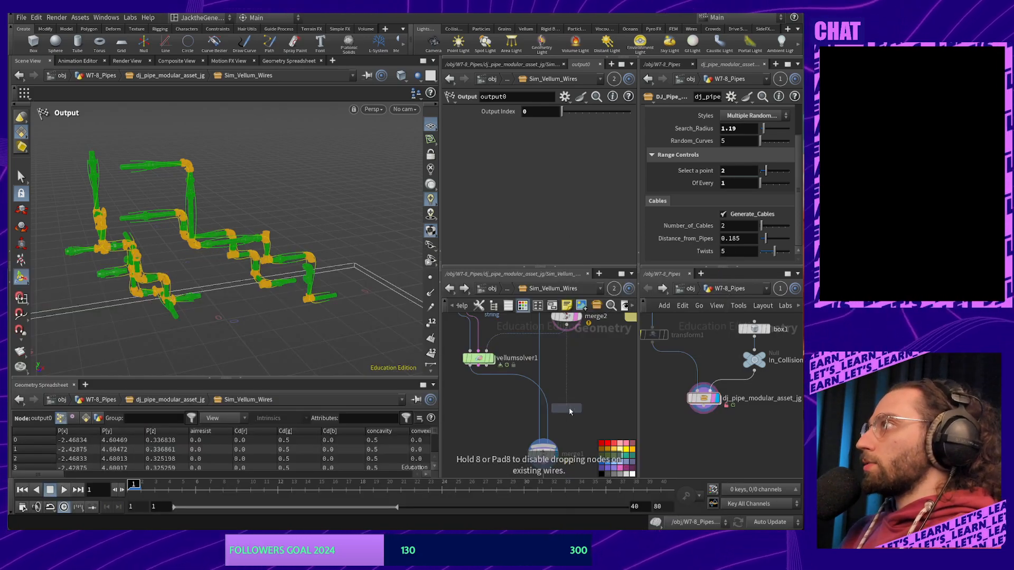
click(549, 405)
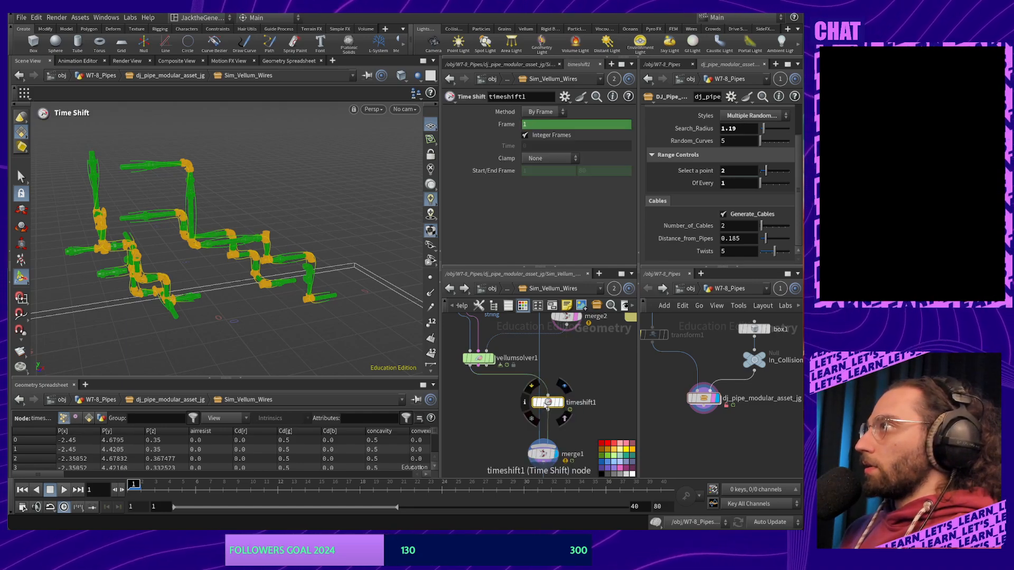
drag(549, 405, 478, 388)
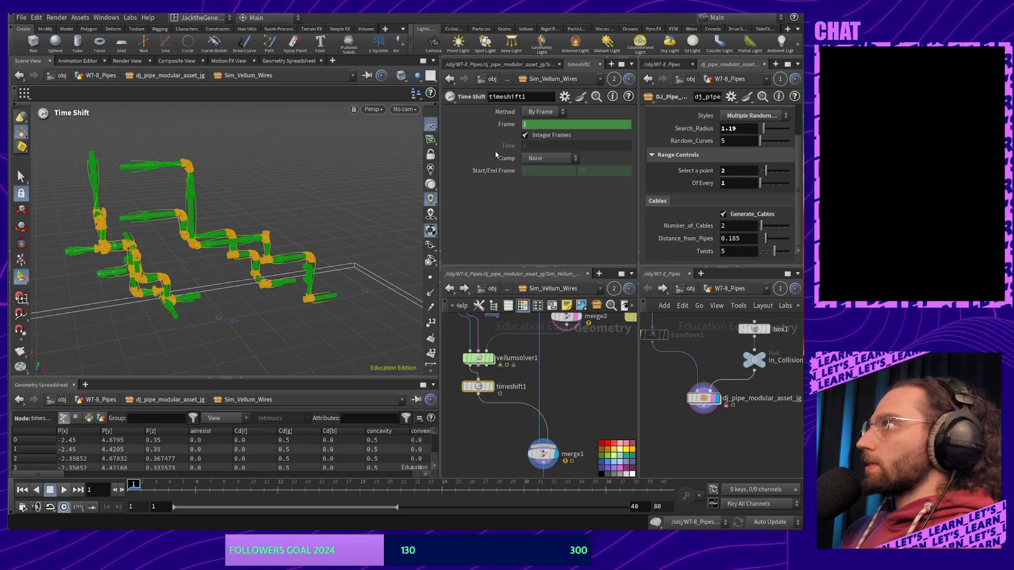
Look inside the dj_pipe_modular_asset_jg asset, return, and open its operator type properties
double_click(703, 398)
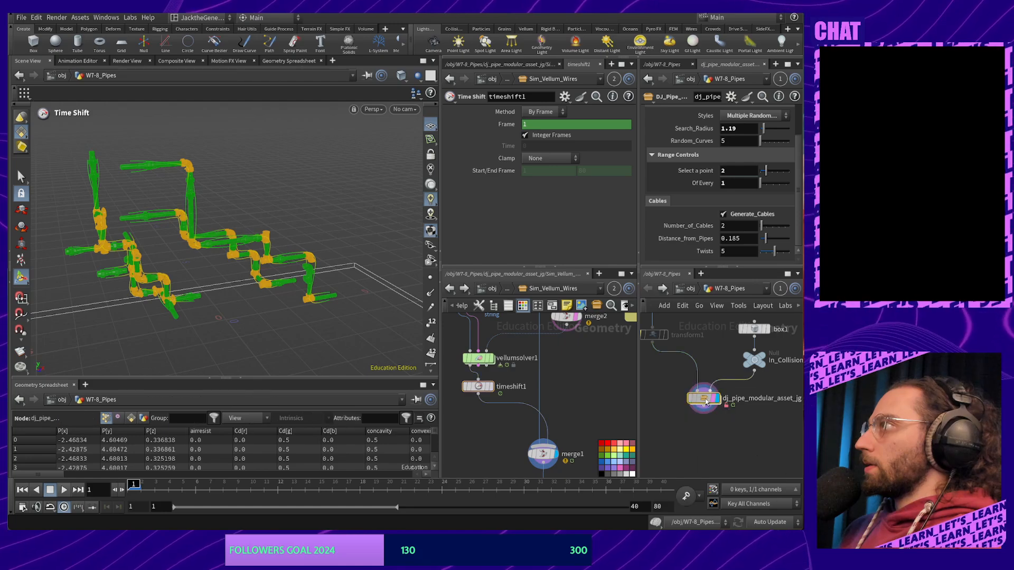
click(647, 288)
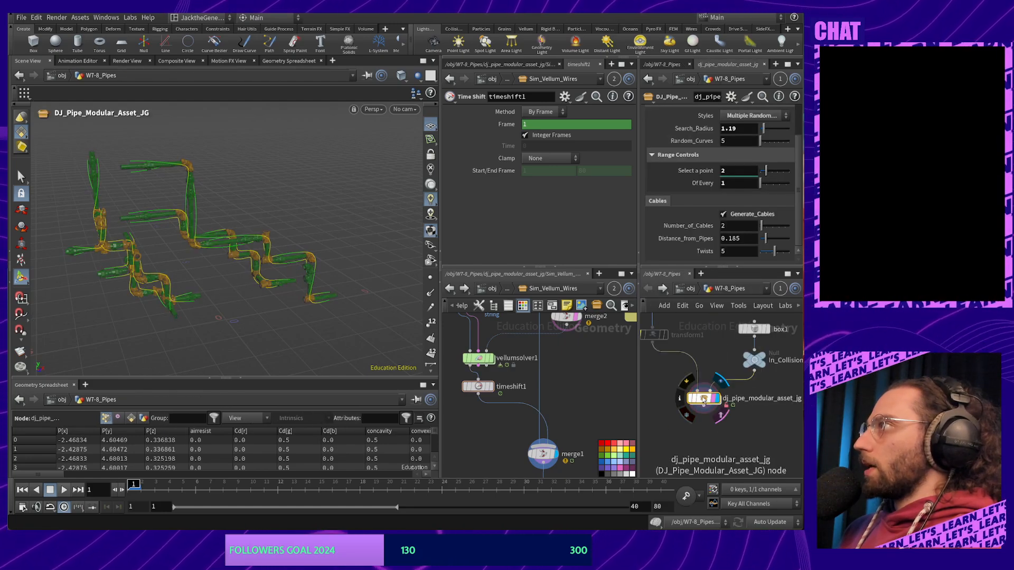
right_click(703, 399)
click(692, 499)
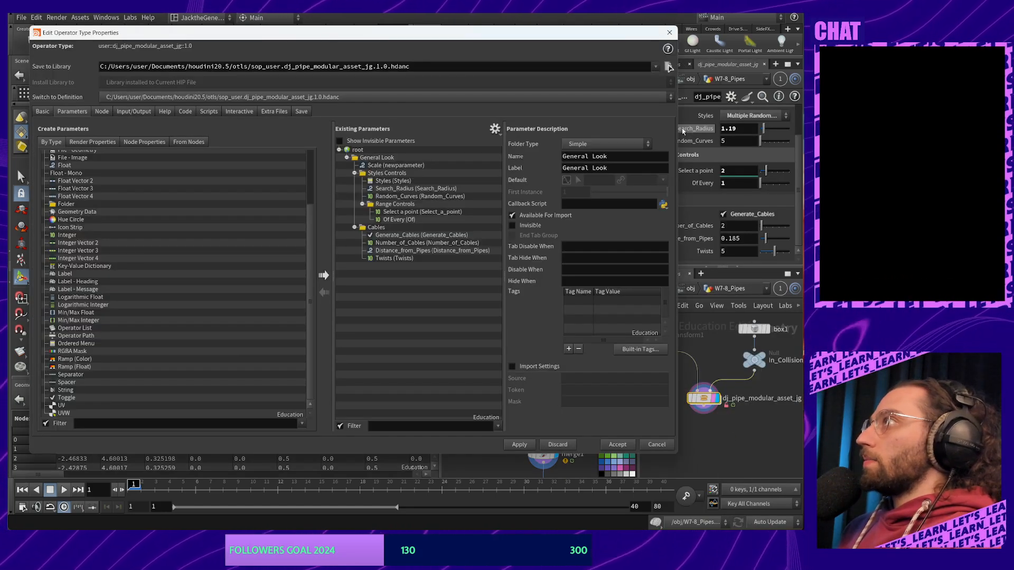
Put the Frame parameter into the Cables folder and rename that folder Cables & Sim
drag(678, 130, 301, 235)
click(293, 227)
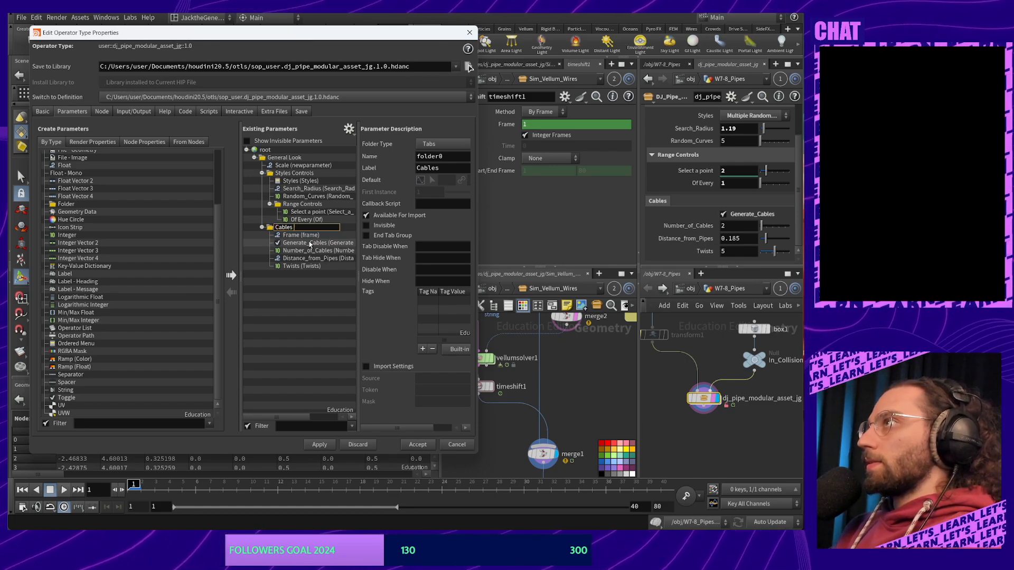
key(Return)
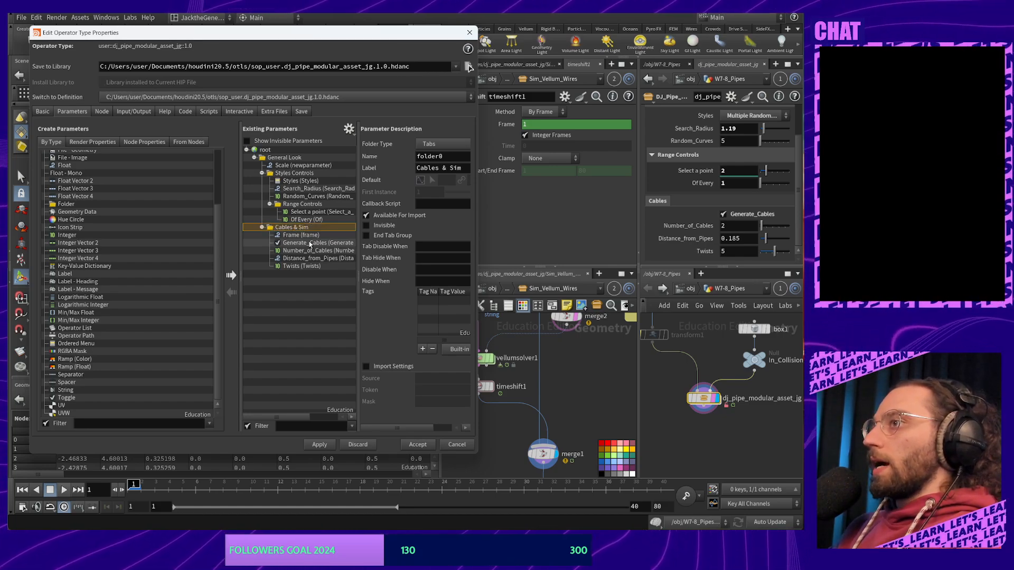
click(296, 158)
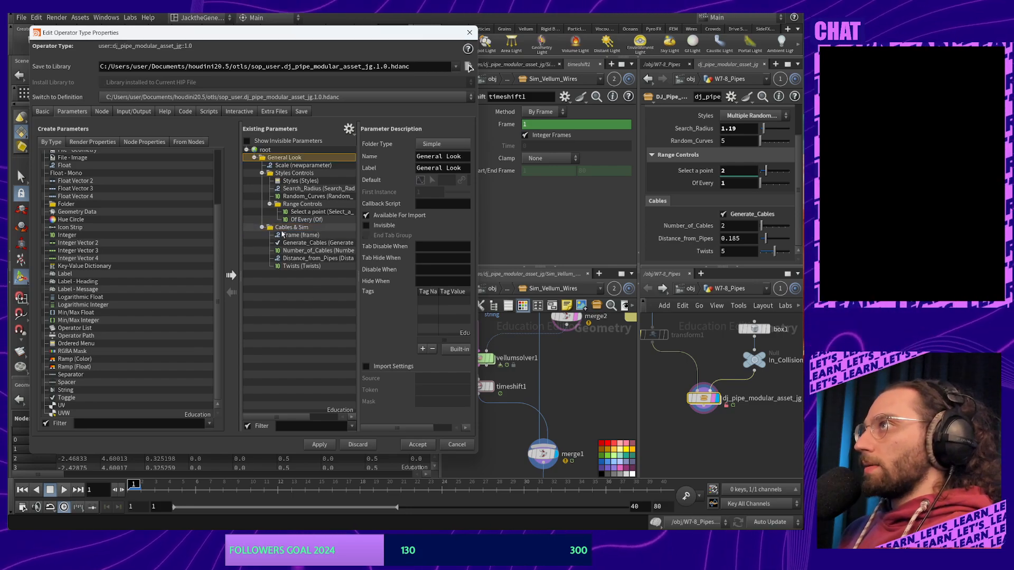
click(302, 235)
click(301, 228)
click(306, 235)
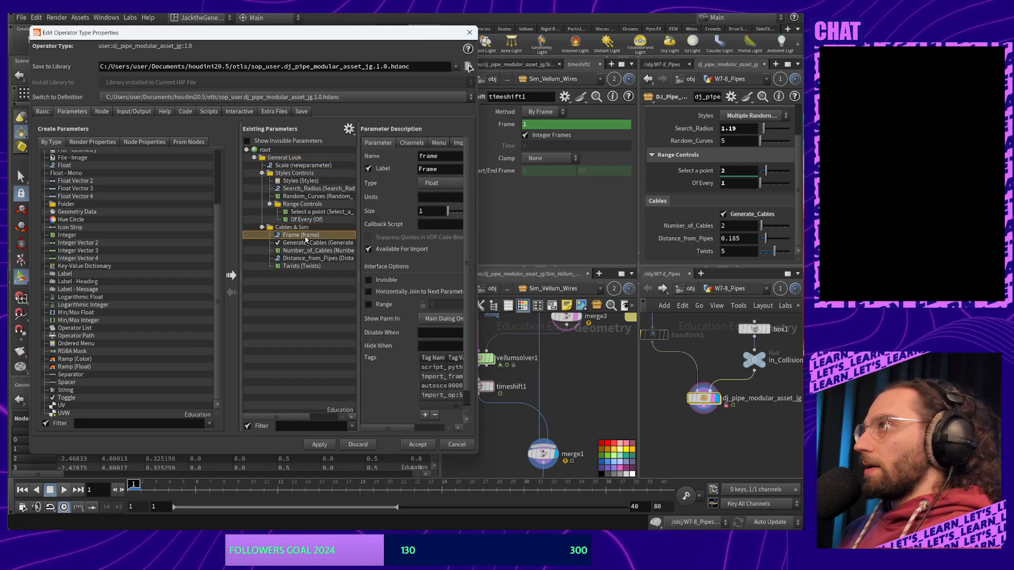
Move Frame out to root level, then back into Cables & Sim, ordered next to Twists
drag(308, 239, 296, 267)
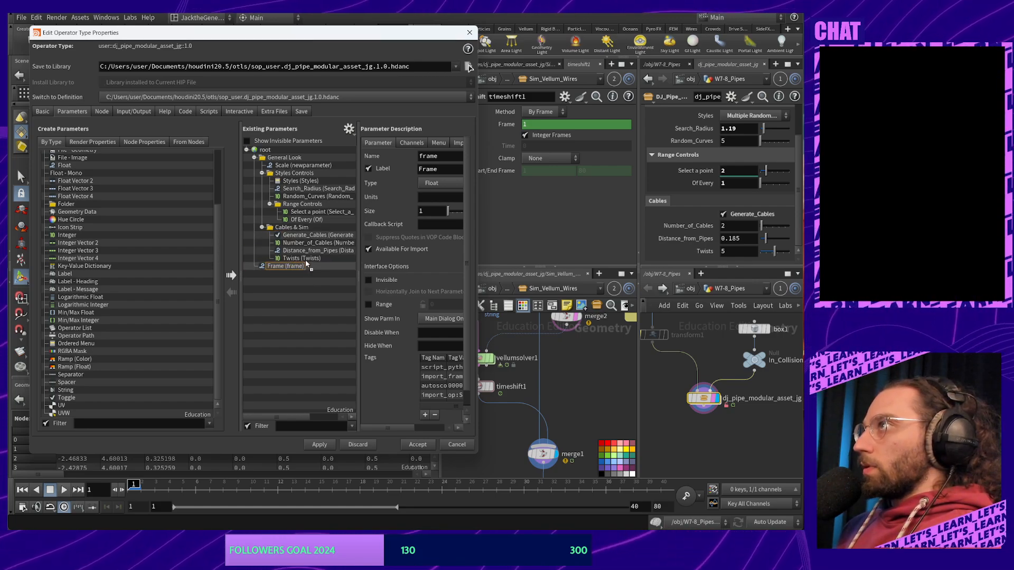
click(288, 157)
click(291, 259)
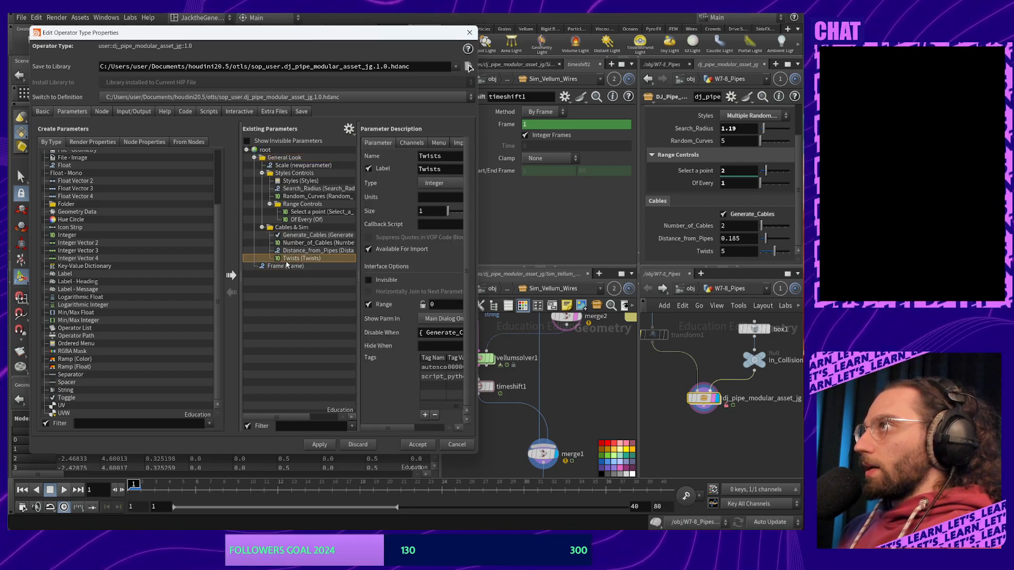
click(294, 267)
drag(297, 267, 319, 255)
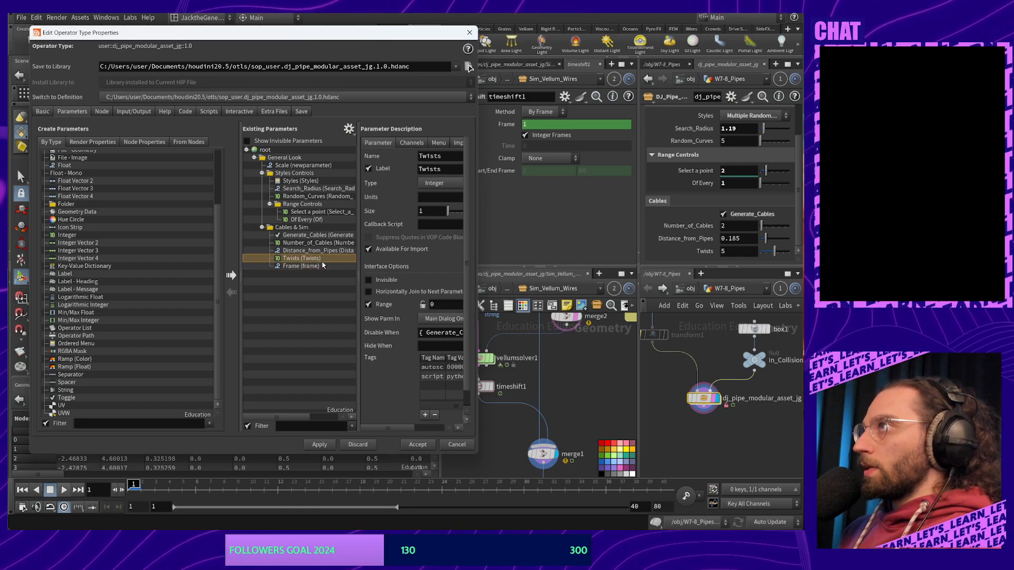
click(321, 266)
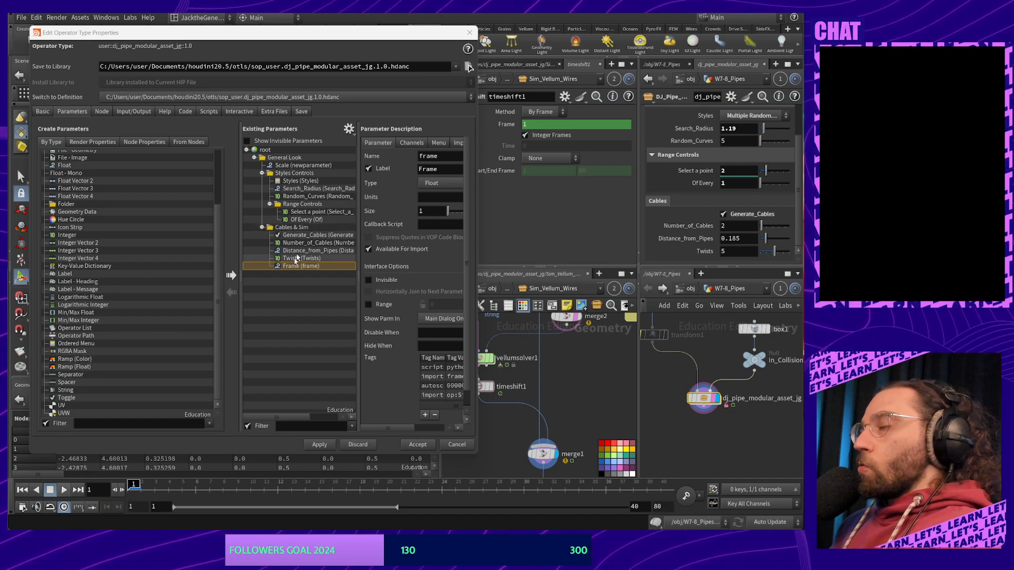
Set the General Look folder's type to Simple
click(295, 227)
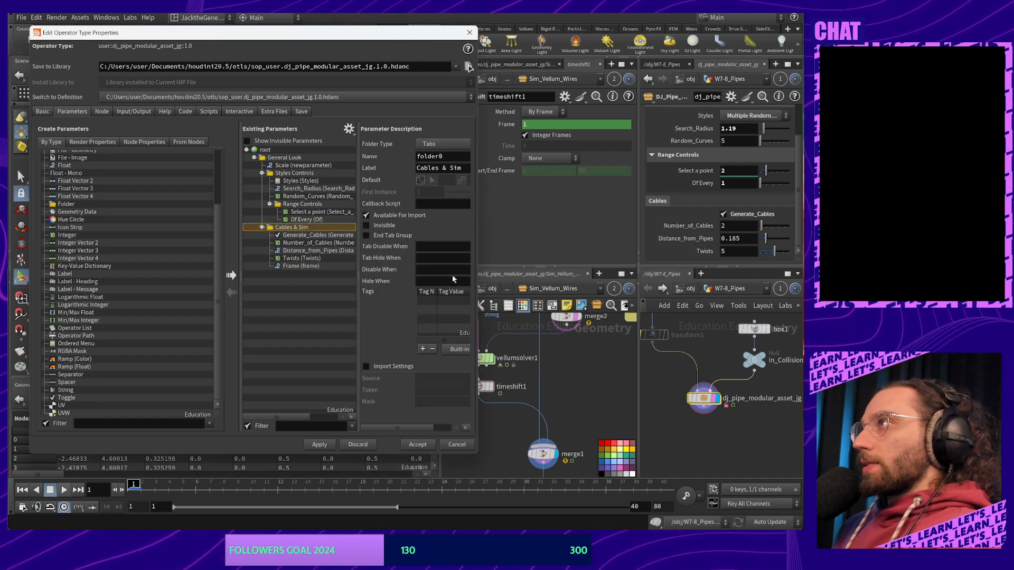
click(444, 144)
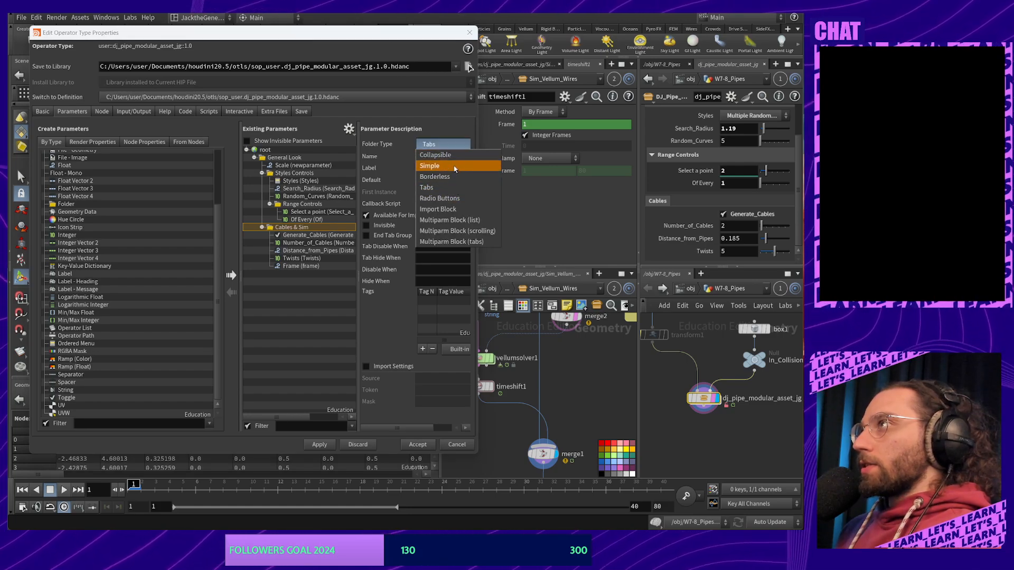
click(454, 164)
Drag a new Folder from Create Parameters into the Cables & Sim folder
scroll(105, 283, up, 3)
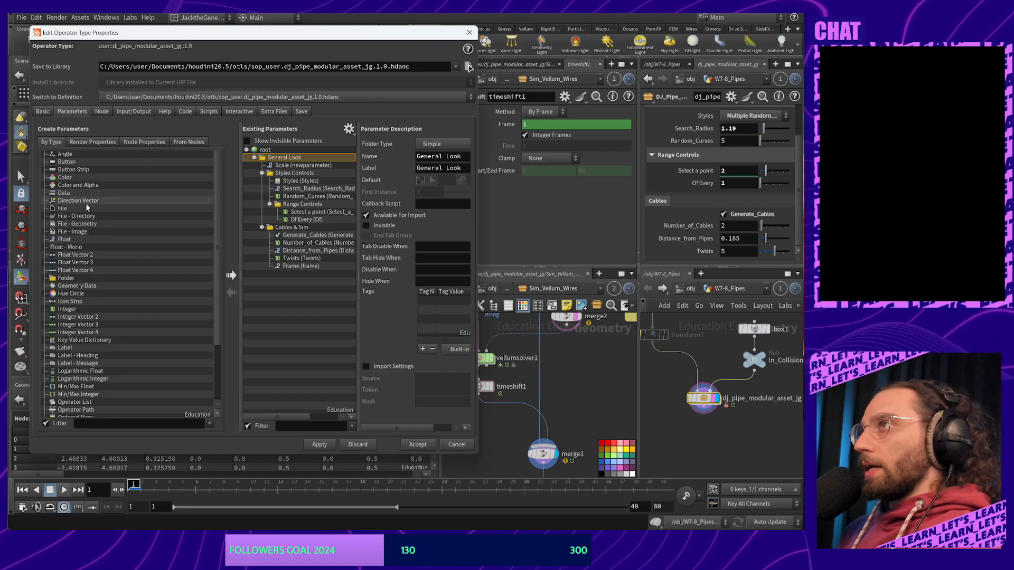
scroll(89, 275, down, 3)
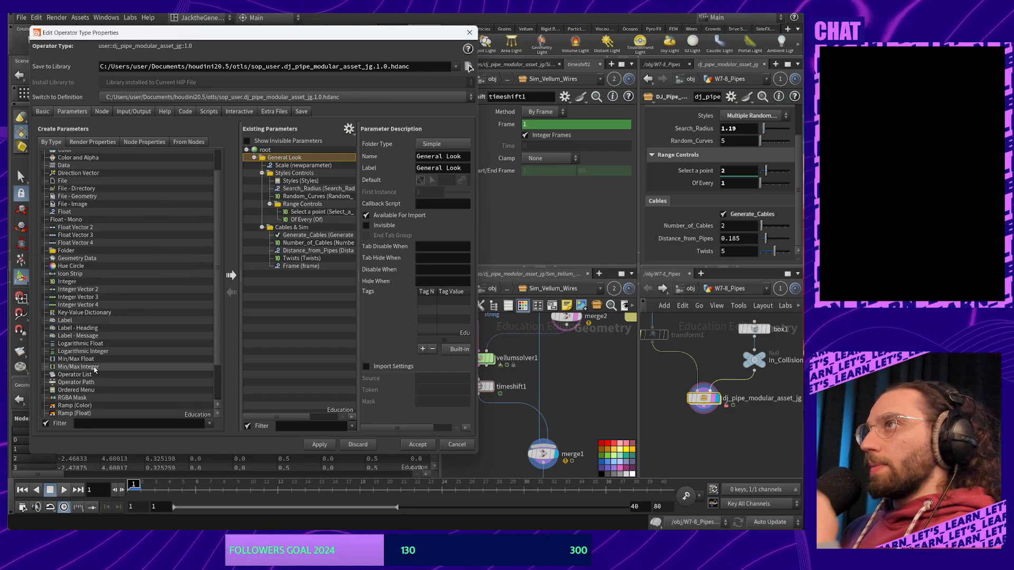
scroll(104, 327, up, 3)
drag(73, 274, 315, 236)
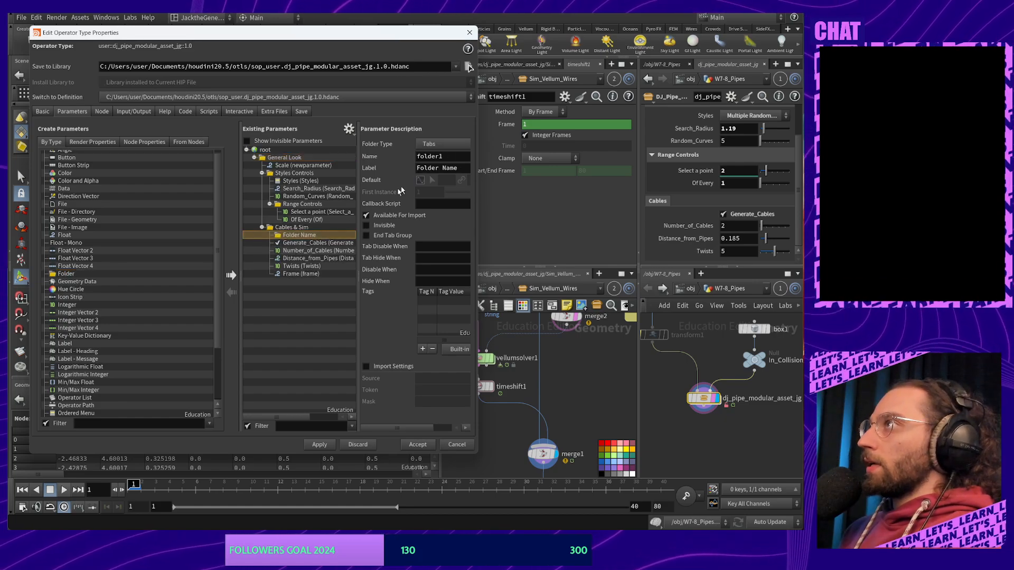
Set the new folder's name and label to Cable_Controls
click(440, 156)
text(Ca)
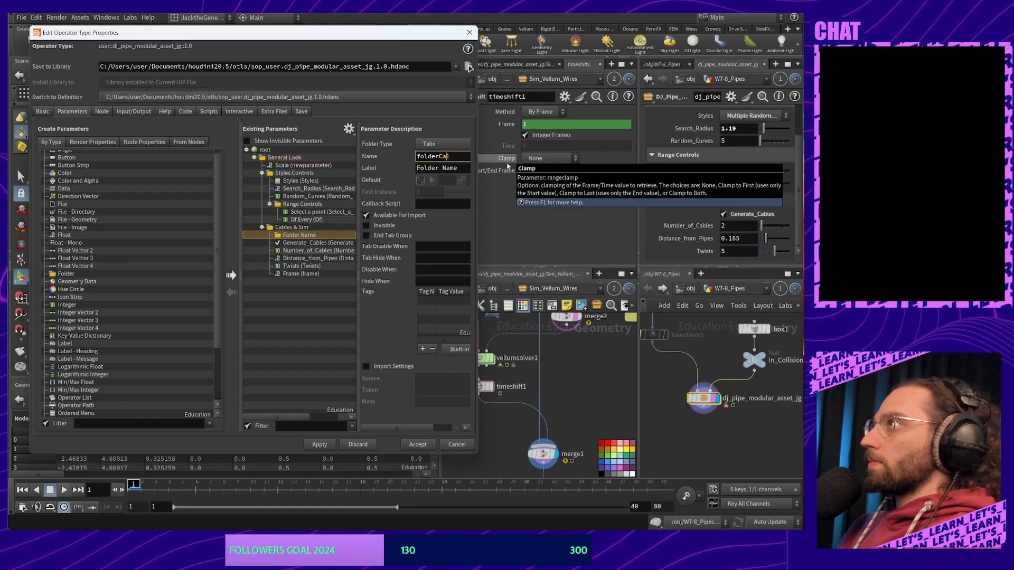
key(ctrl+a)
key(BackSpace)
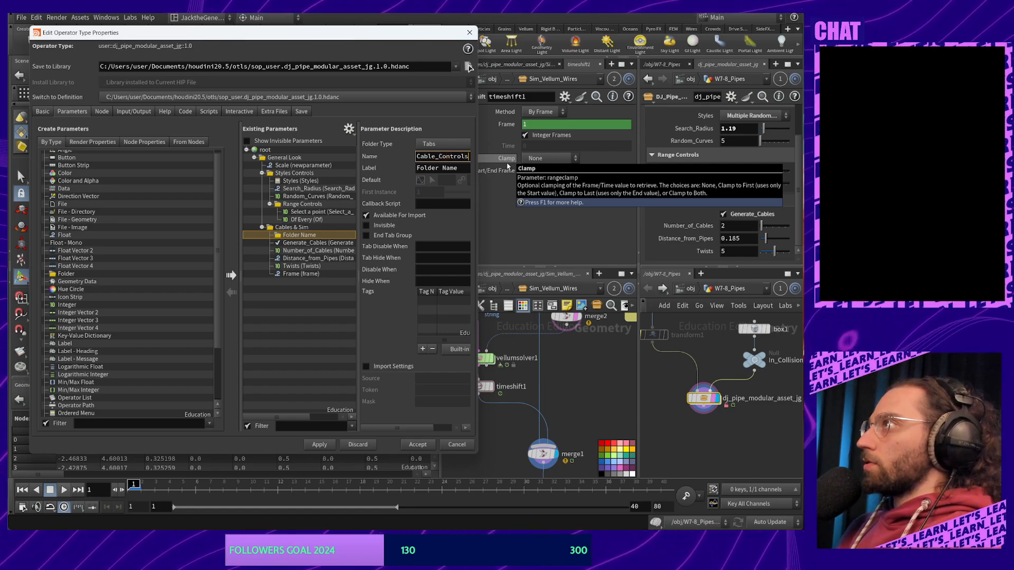
key(ctrl+a)
key(ctrl+c)
click(451, 168)
key(ctrl+a)
key(ctrl+v)
click(339, 320)
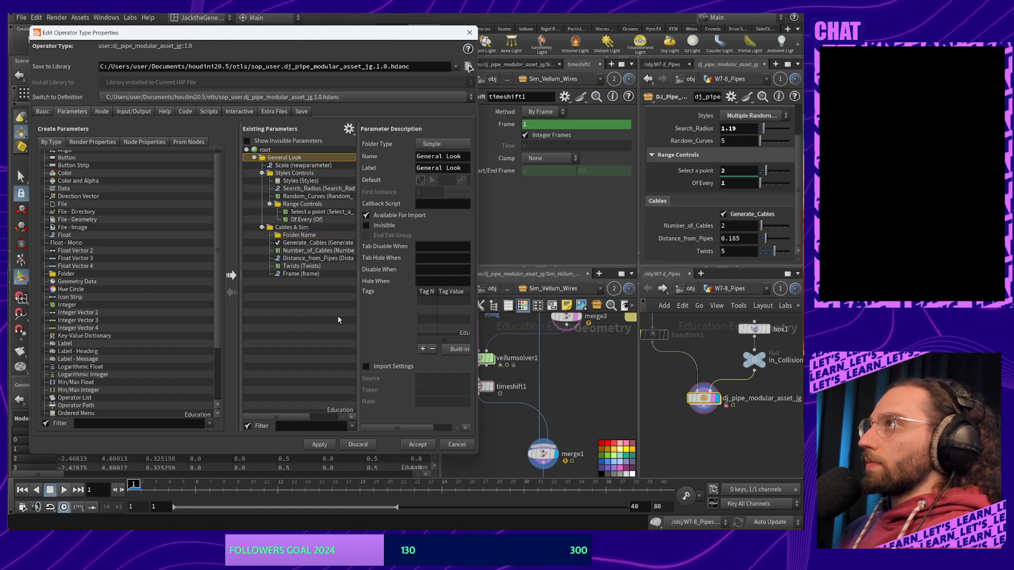
click(315, 243)
click(317, 235)
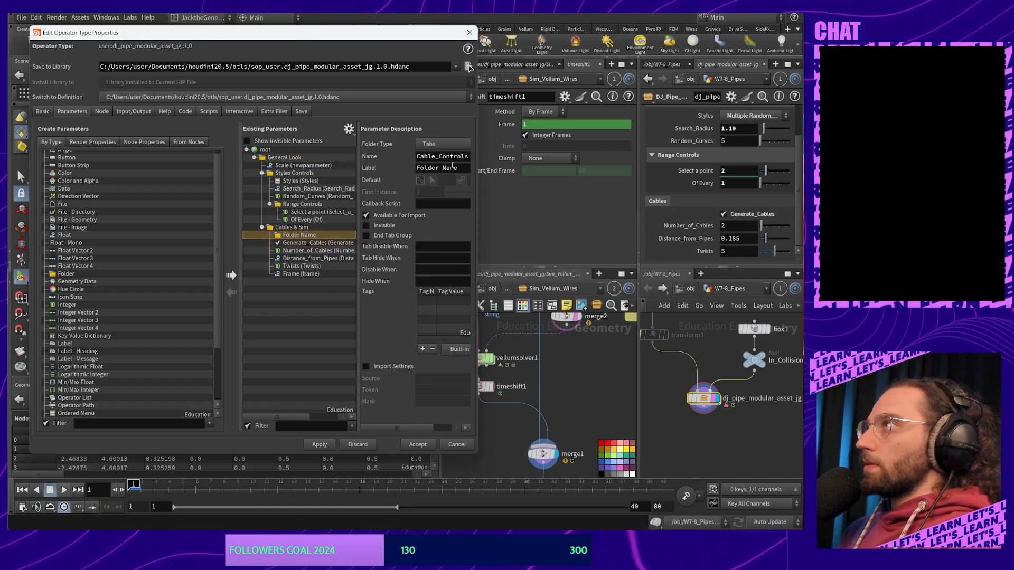
key(Return)
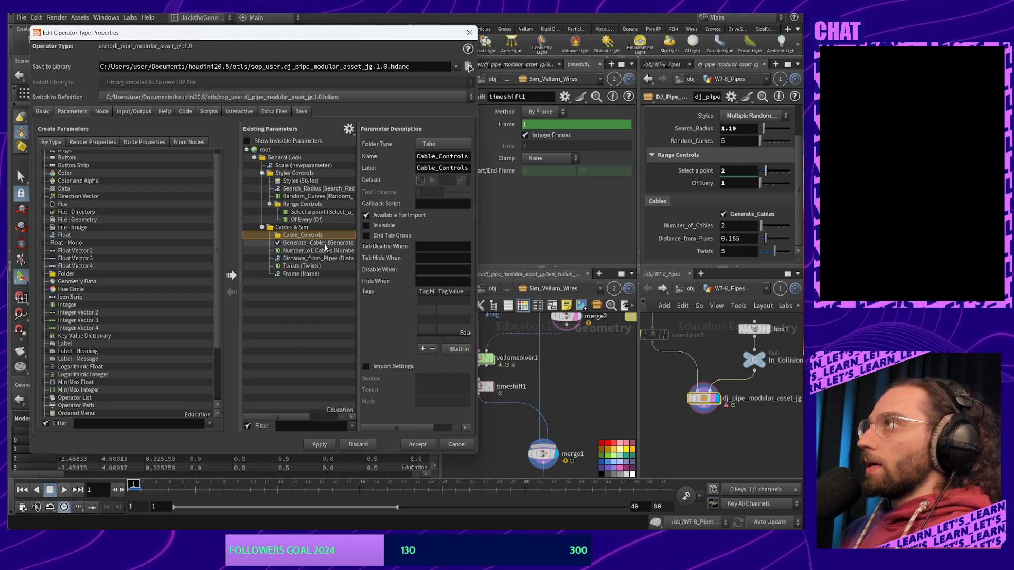
Add a second folder below Twists and label it Sim_Controls
drag(65, 274, 316, 271)
double_click(446, 156)
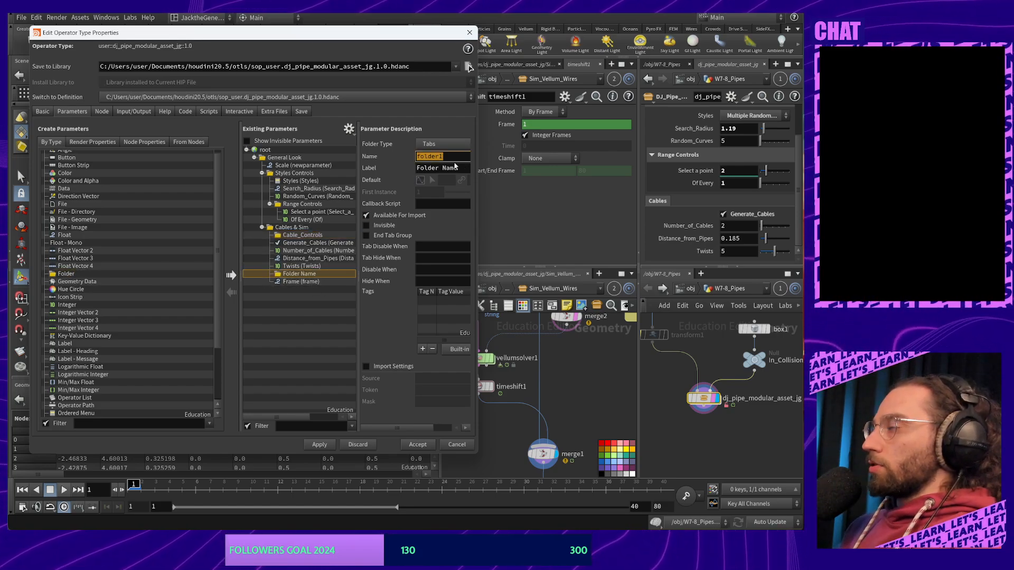
text(Controls)
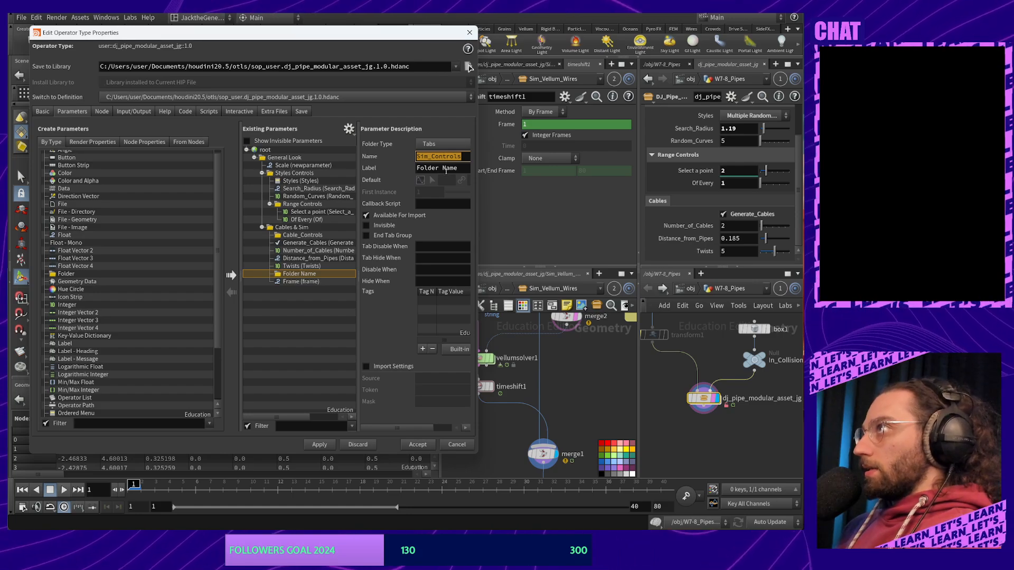
triple_click(448, 169)
key(ctrl+v)
click(391, 333)
click(299, 337)
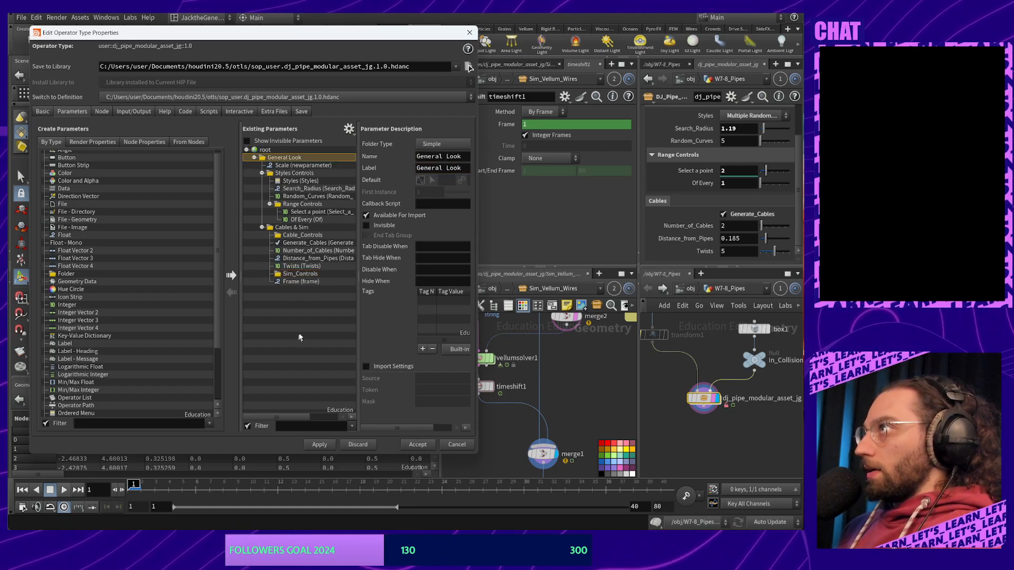
Move Frame into Sim_Controls and the four cable parameters into Cable_Controls
click(311, 283)
drag(310, 284, 302, 235)
click(300, 266)
shift+click(300, 246)
click(302, 235)
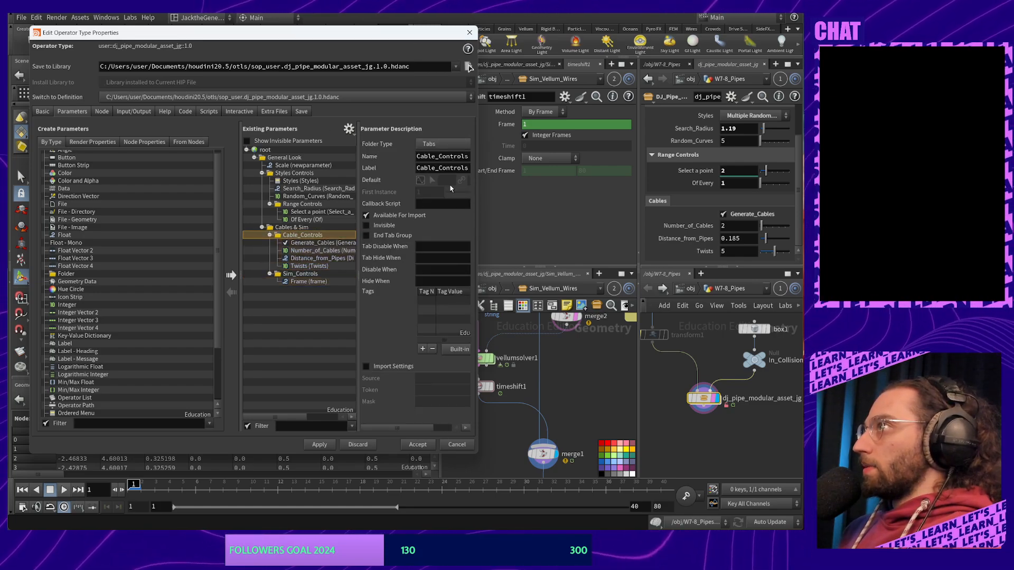
click(327, 281)
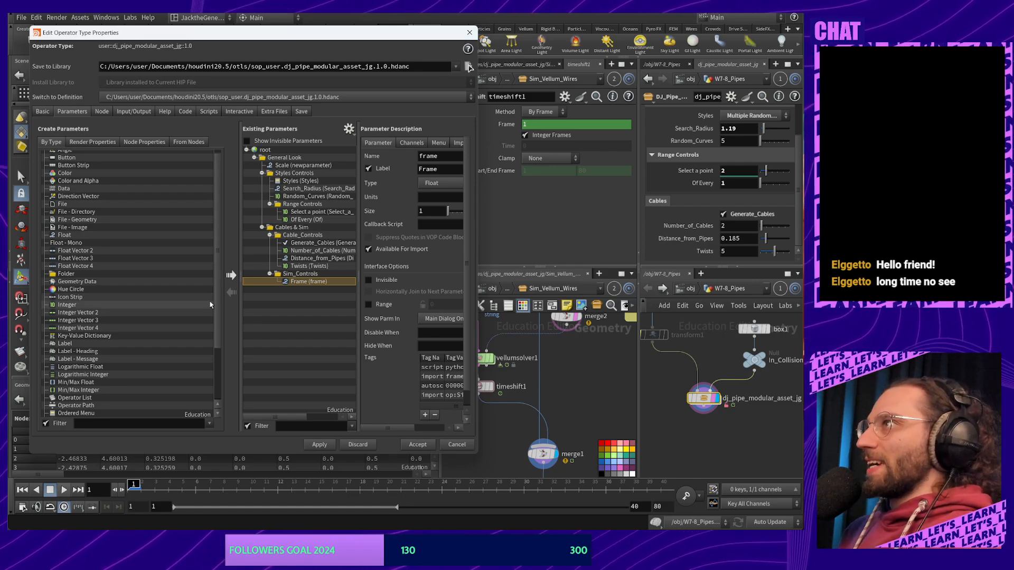
Rename the Frame parameter's name and label to End_Frame
drag(478, 341, 602, 340)
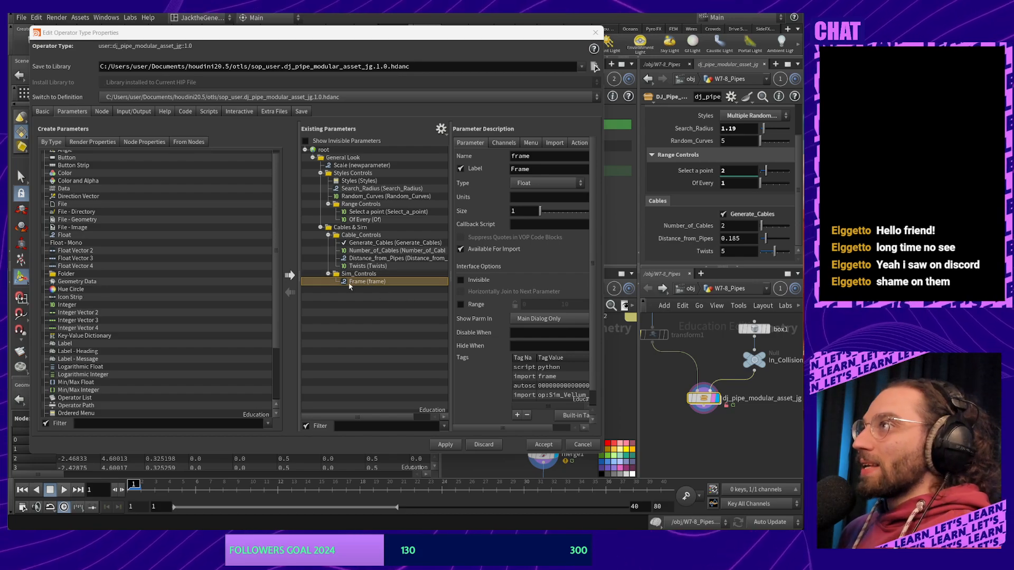
click(558, 156)
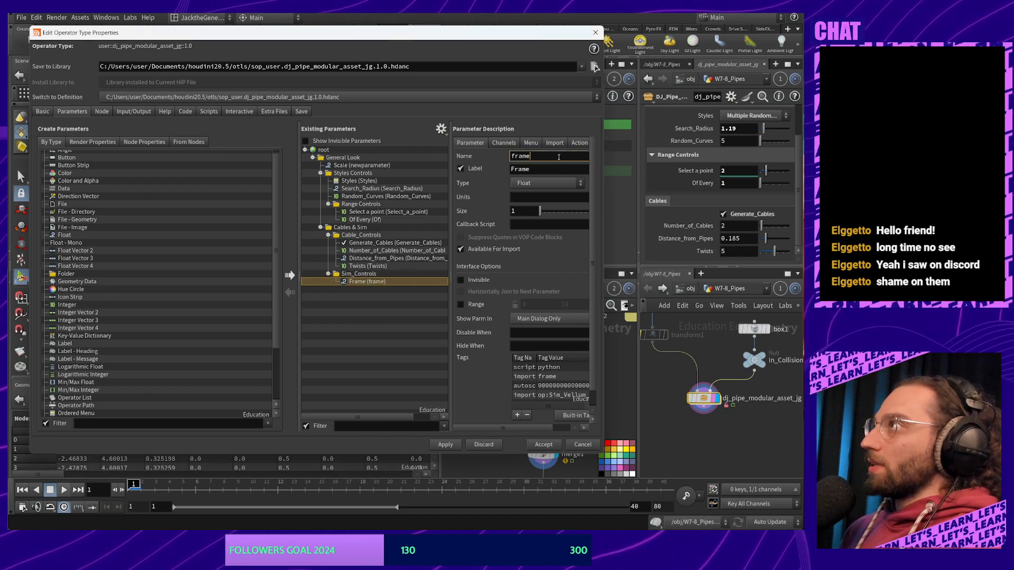
key(Home)
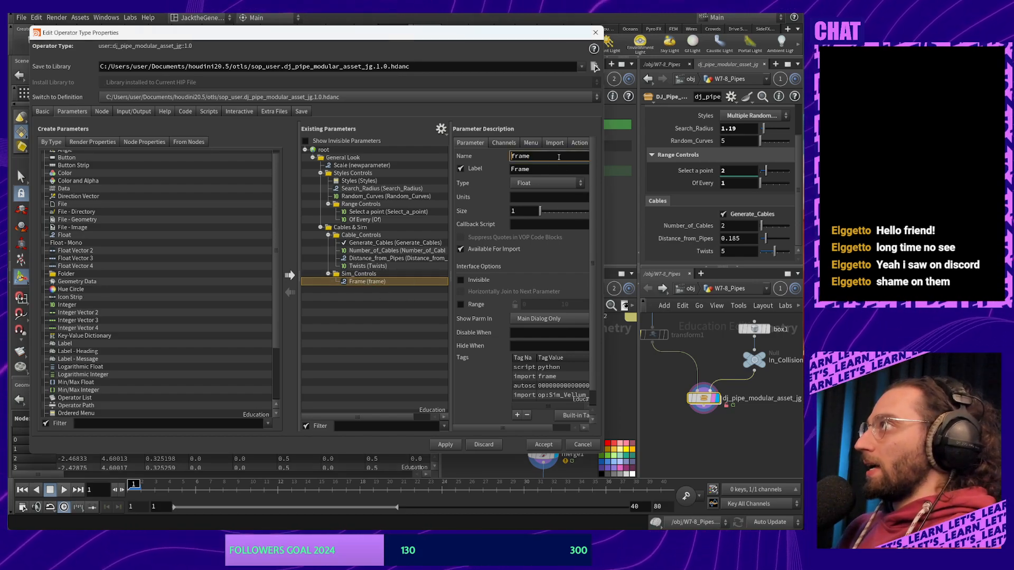
text(End_)
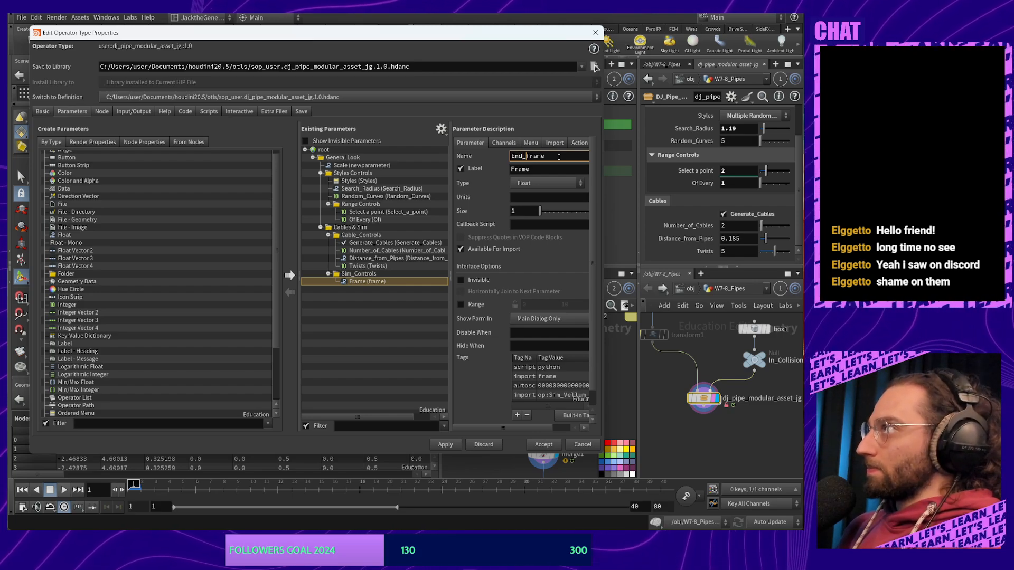
key(Delete)
text(F)
key(ctrl+a)
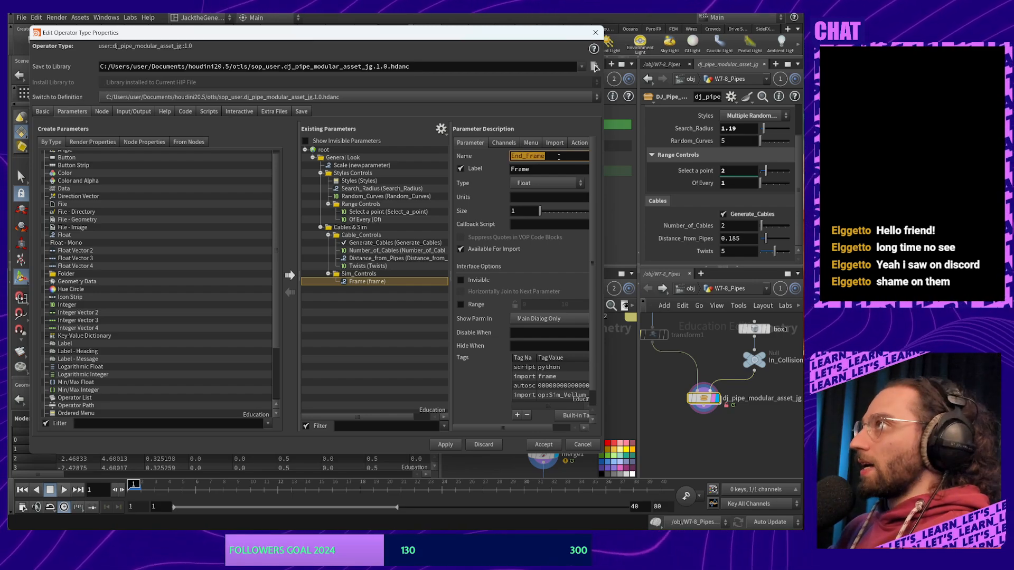
click(552, 169)
key(ctrl+a)
key(ctrl+v)
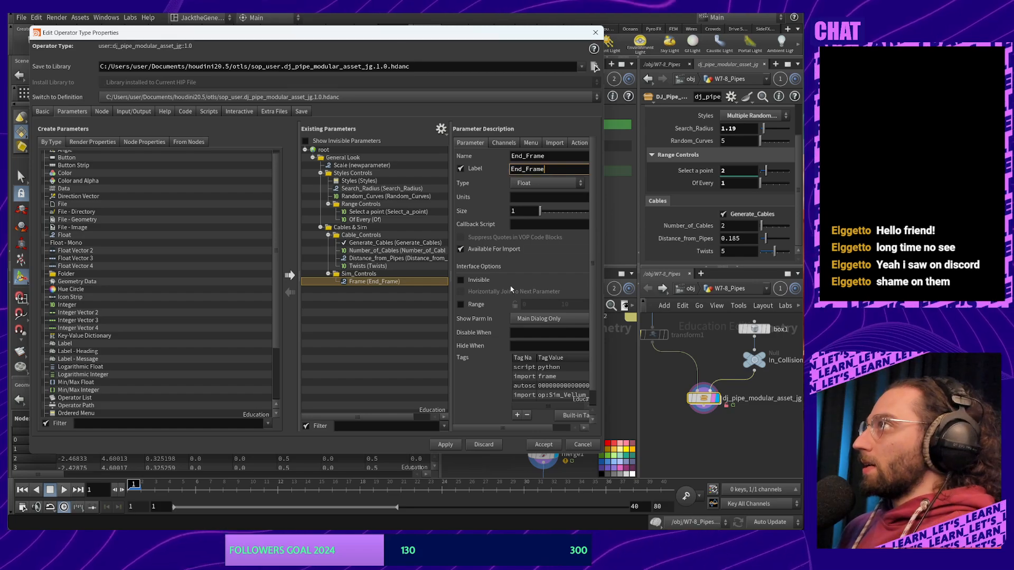
click(533, 273)
Move Generate_Cables directly under Cables & Sim, above Cable_Controls, and apply the changes
click(402, 319)
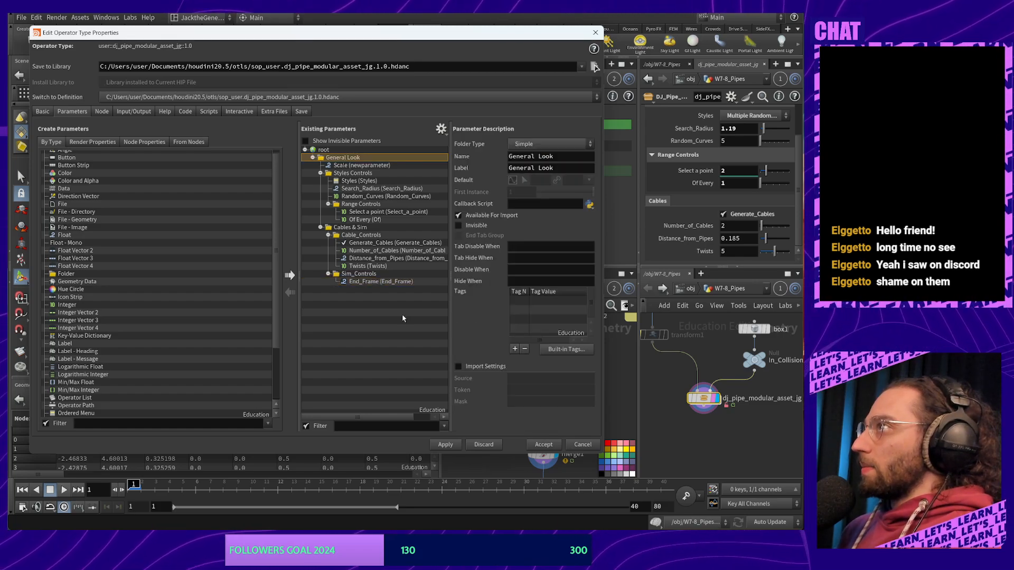
click(395, 282)
click(389, 243)
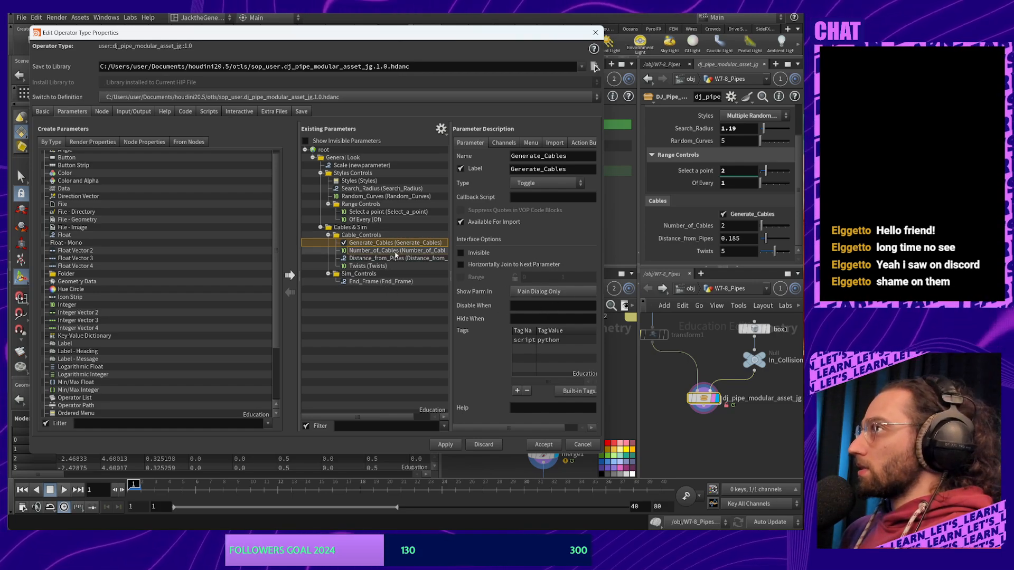
click(395, 251)
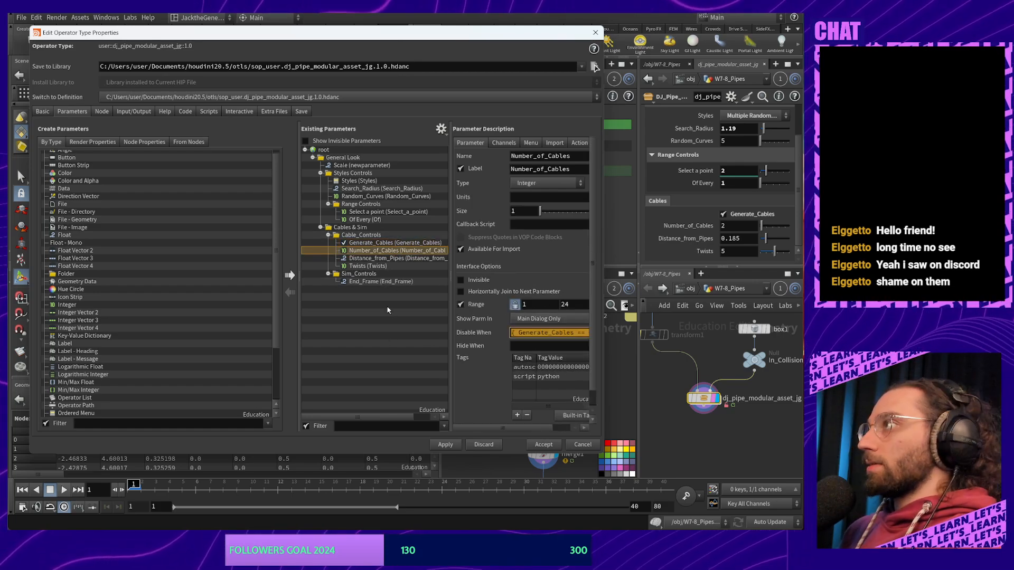
click(369, 282)
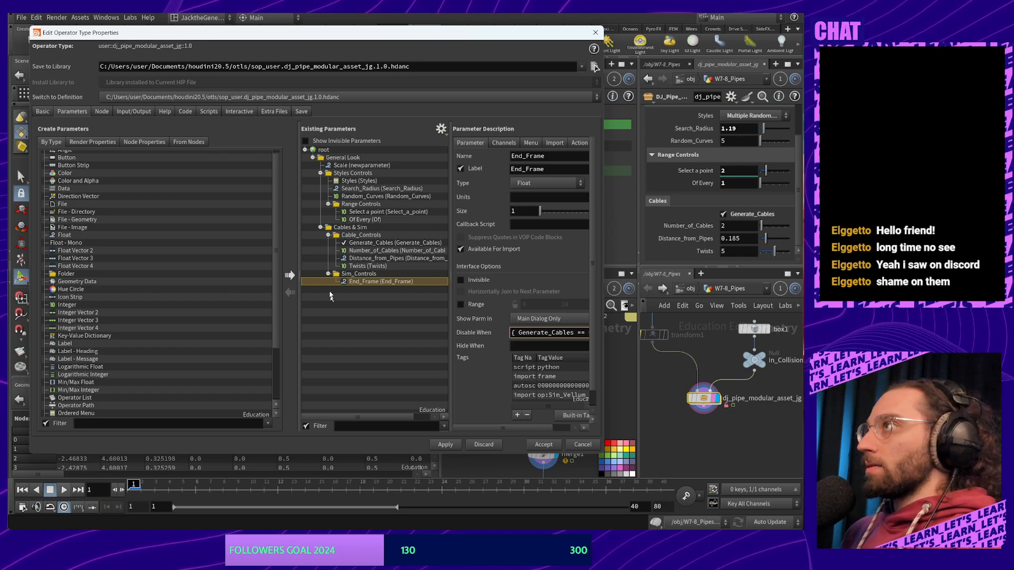
click(378, 244)
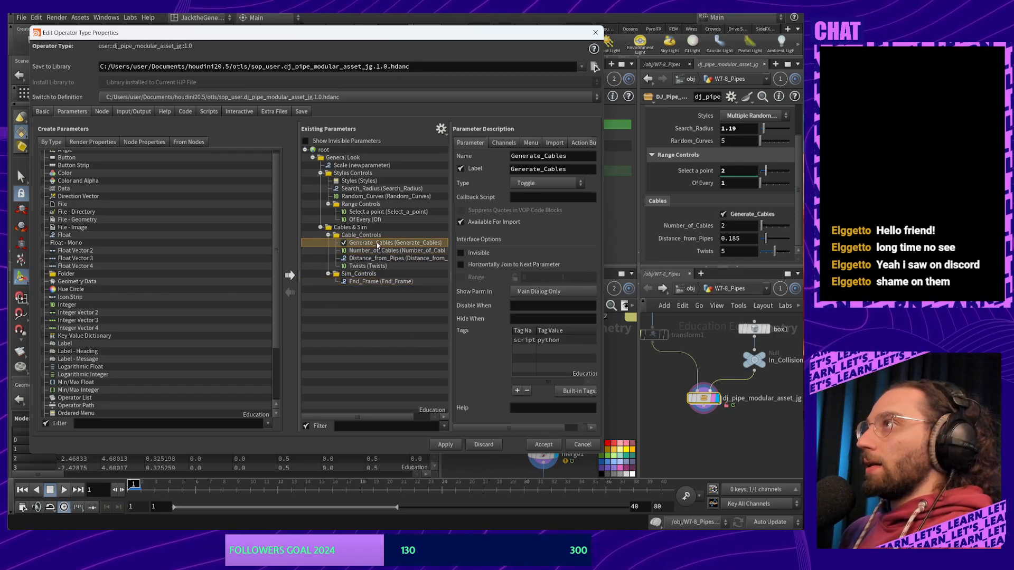
drag(378, 244, 383, 234)
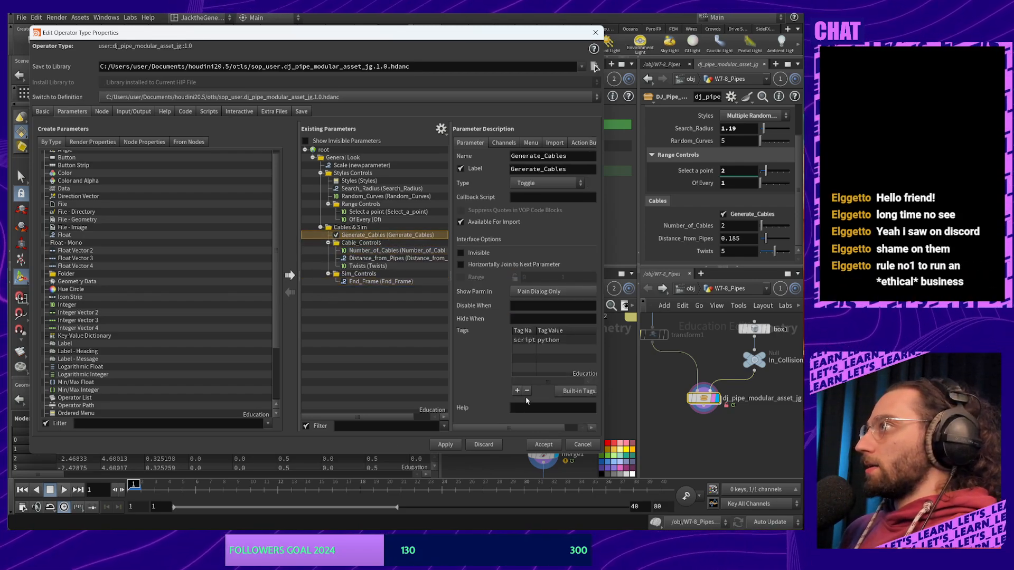
click(445, 445)
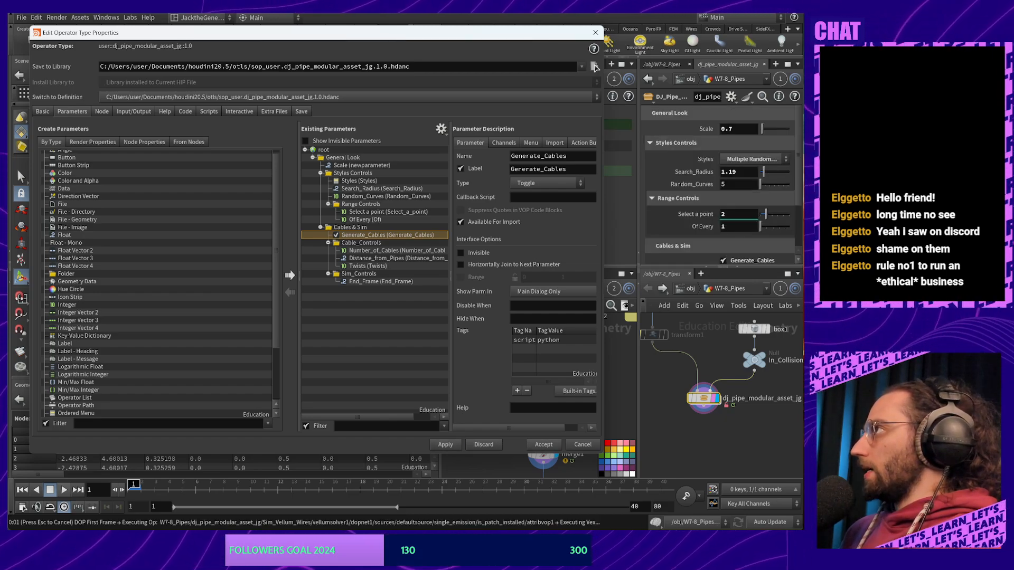
Close the properties editor and compare the node's new Cable_Controls and Sim_Controls tabs
click(543, 444)
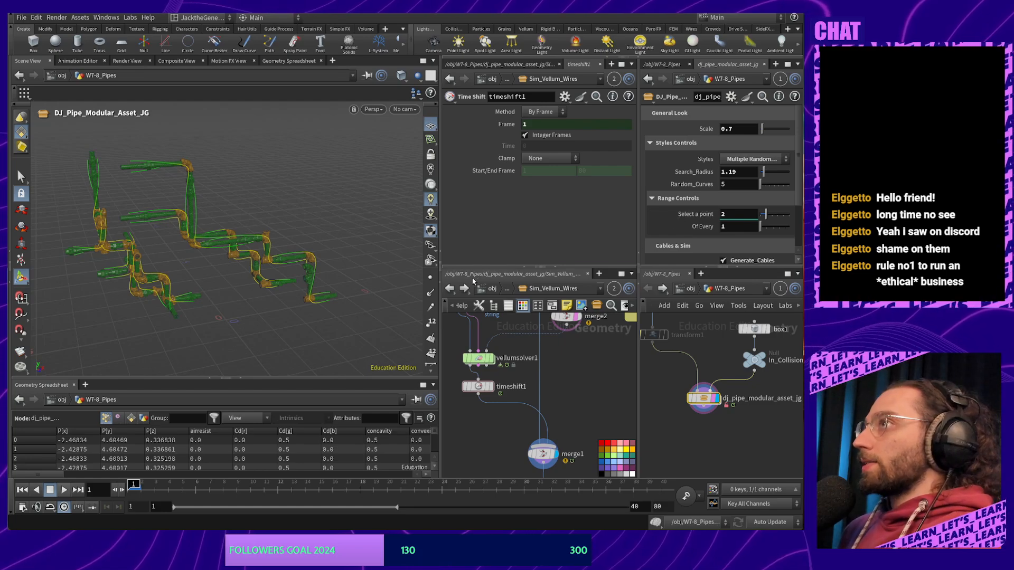
scroll(751, 241, down, 2)
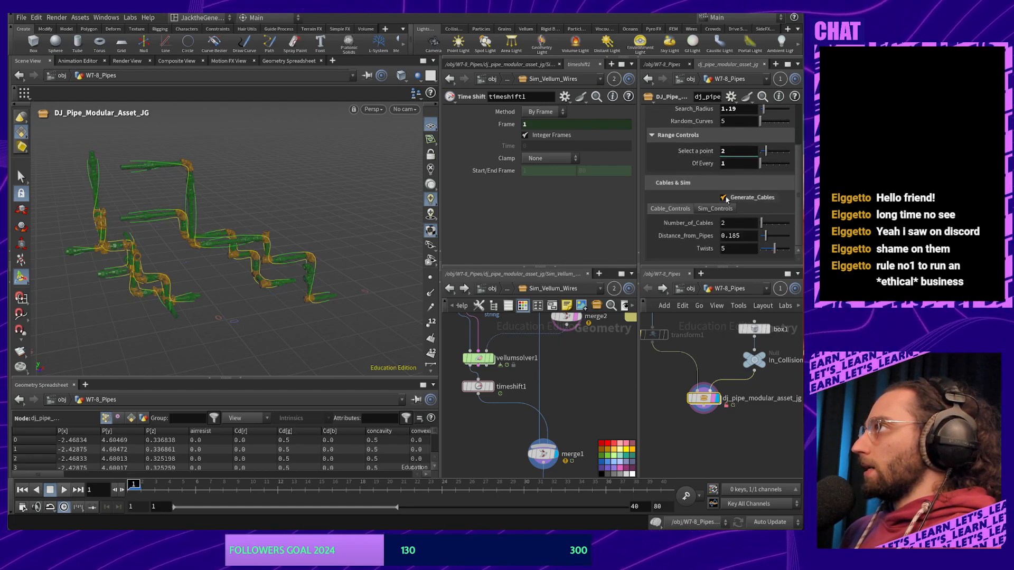
click(715, 209)
click(682, 211)
click(713, 211)
click(672, 211)
click(710, 210)
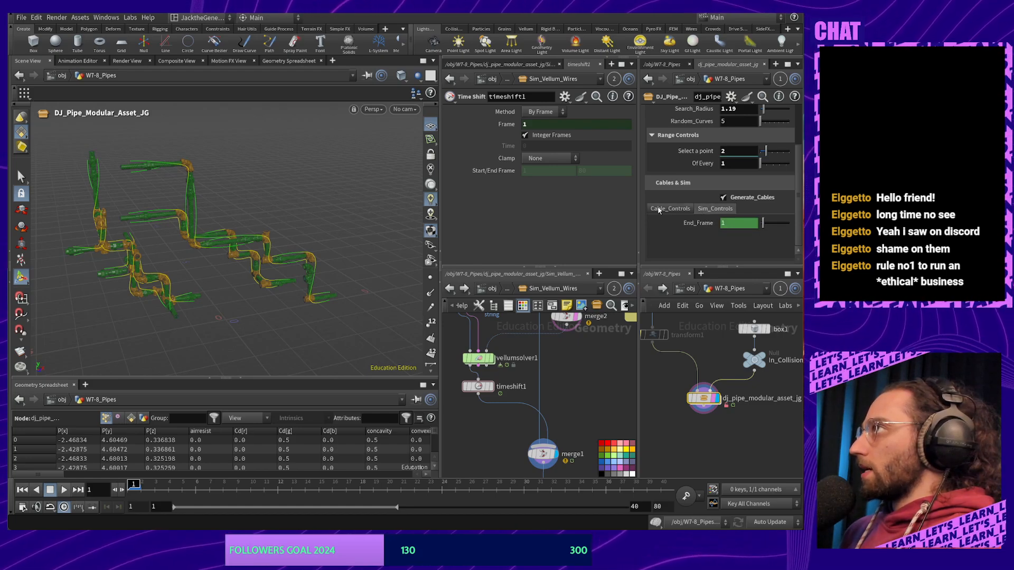
click(658, 210)
click(705, 210)
click(655, 210)
click(704, 211)
click(658, 210)
click(704, 211)
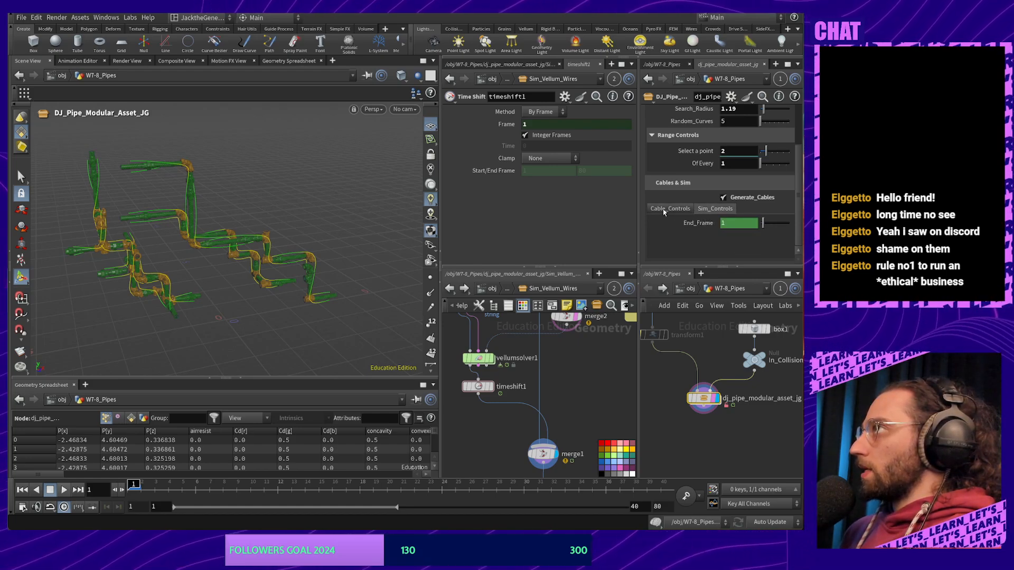
click(660, 210)
click(703, 211)
click(671, 210)
click(719, 210)
click(672, 210)
click(726, 210)
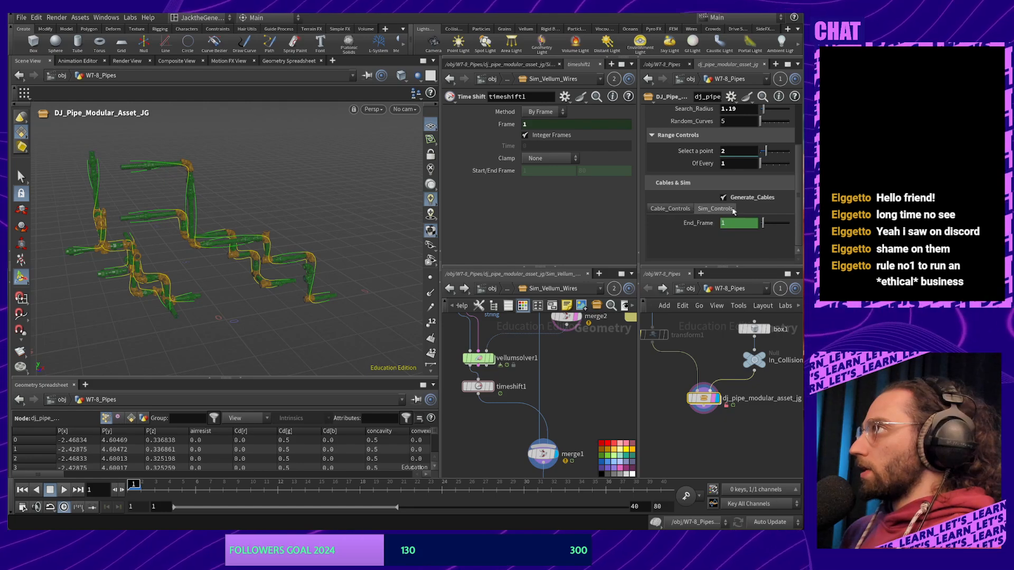
click(673, 210)
click(719, 210)
click(672, 210)
click(712, 210)
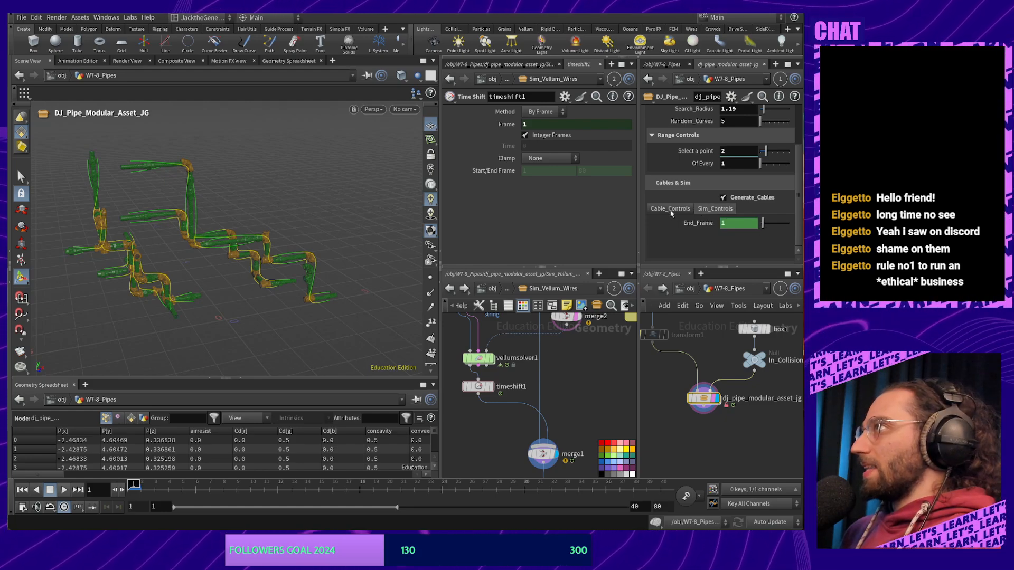
Return to Cable_Controls and open Type Properties for the dj_pipe_modular_asset_jg node
click(672, 211)
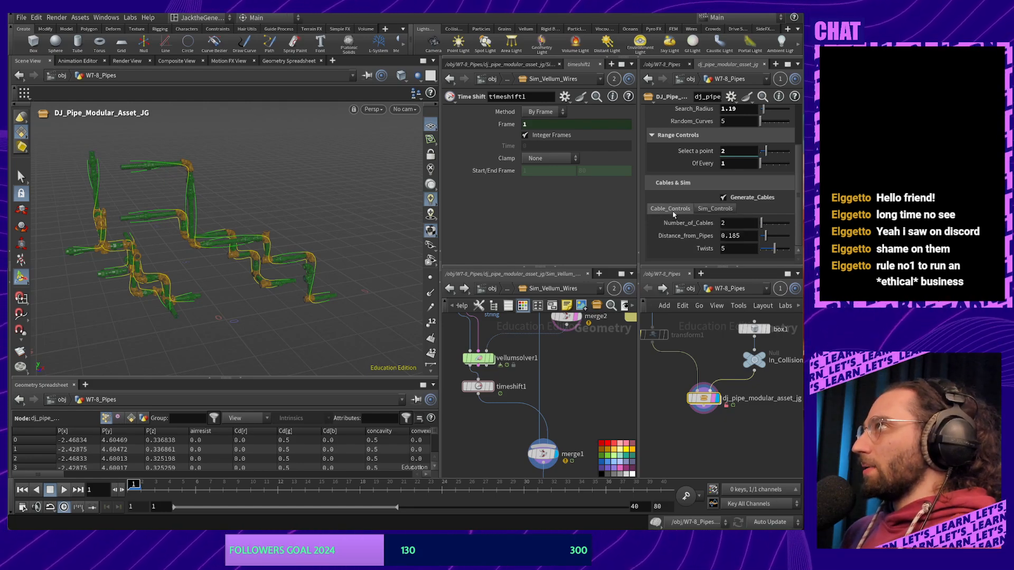
right_click(704, 401)
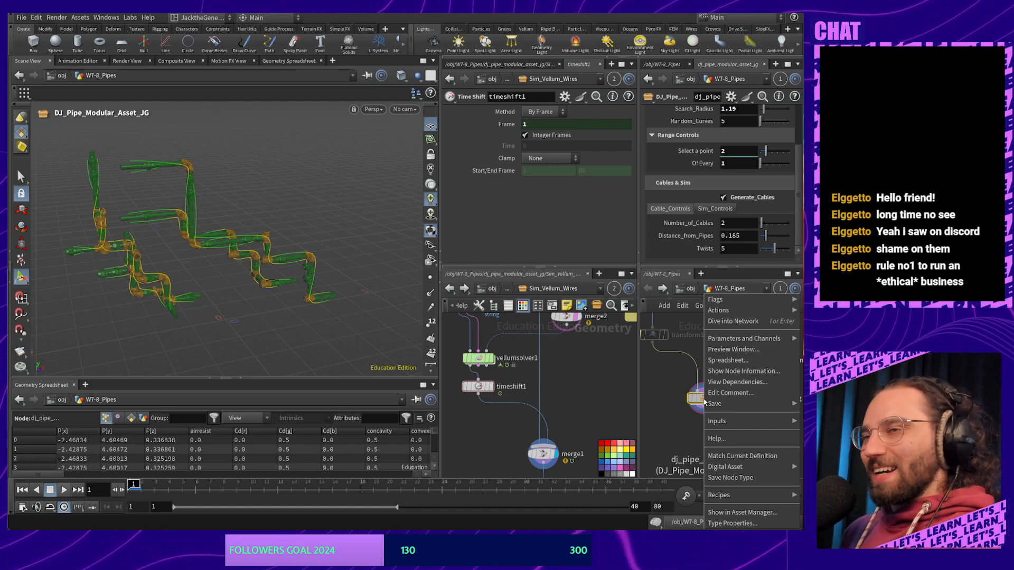
click(732, 523)
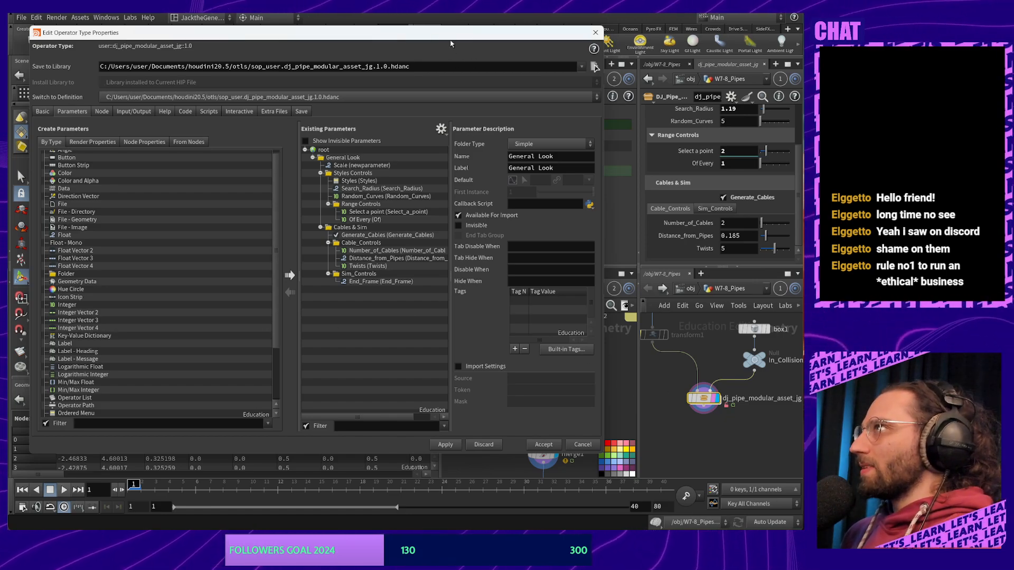
Review the End_Frame, General Look, Twists, Distance_from_Pipes and Sim_Controls definitions
drag(450, 44, 491, 38)
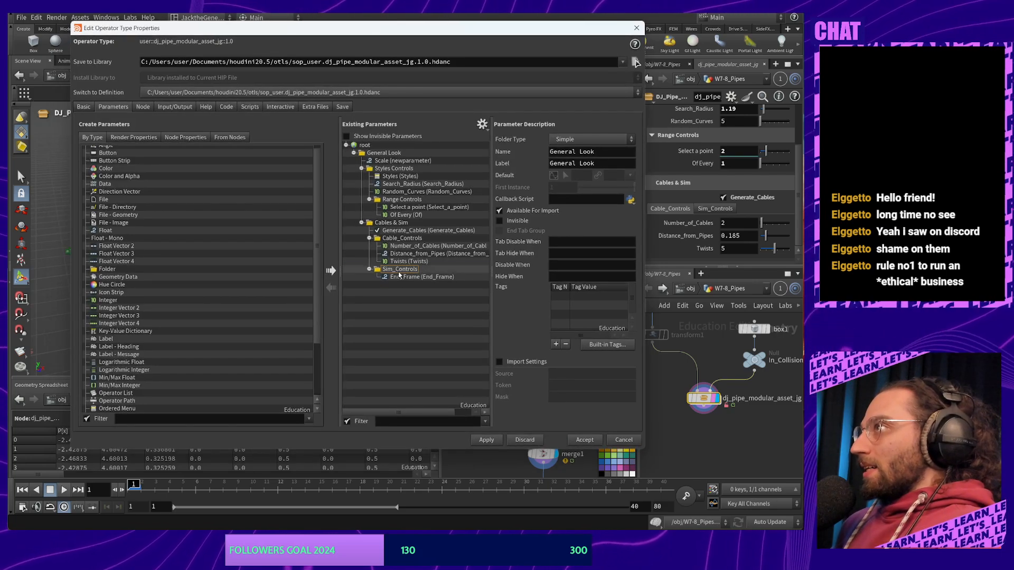
click(399, 276)
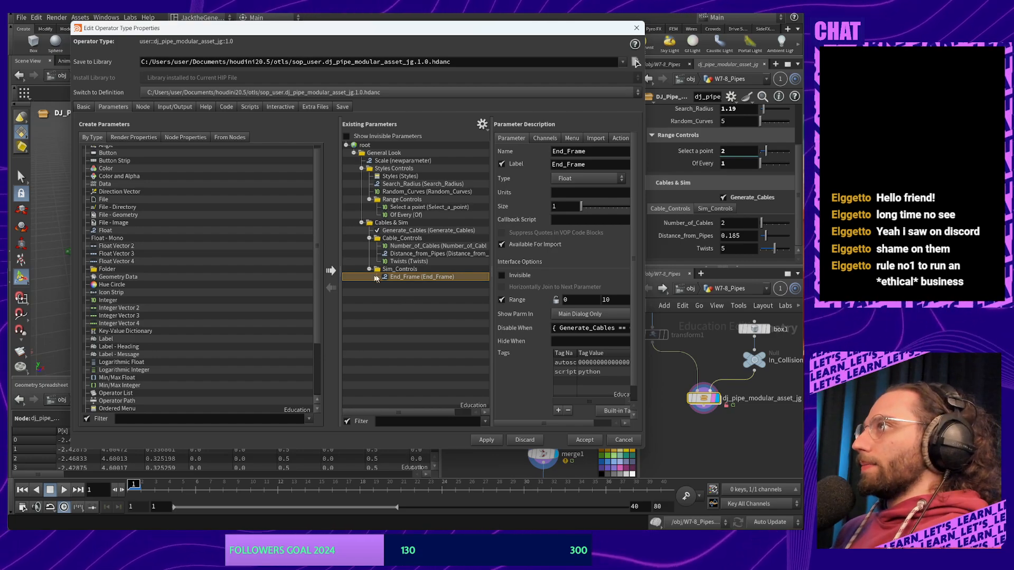
click(414, 280)
click(414, 262)
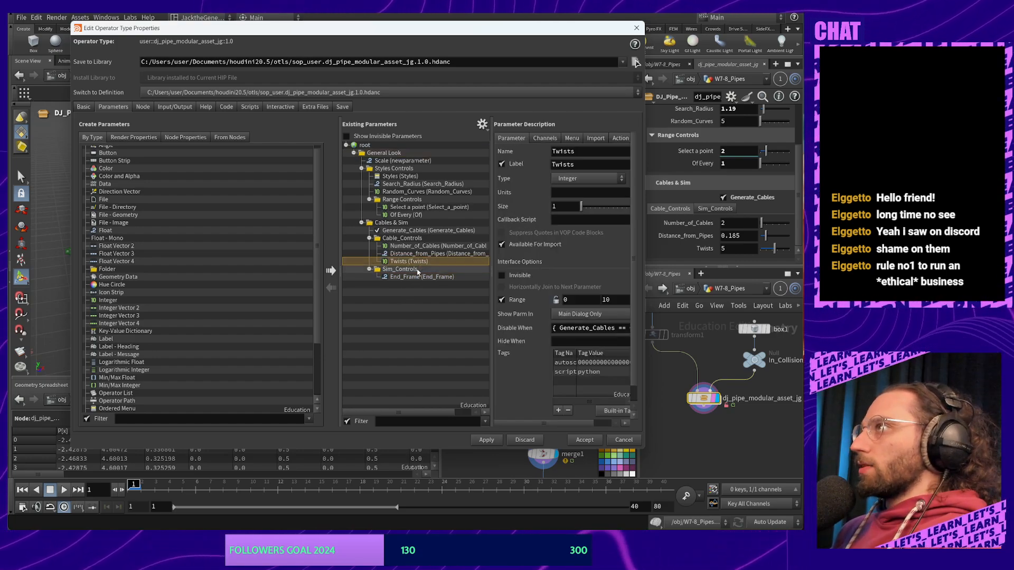
click(417, 254)
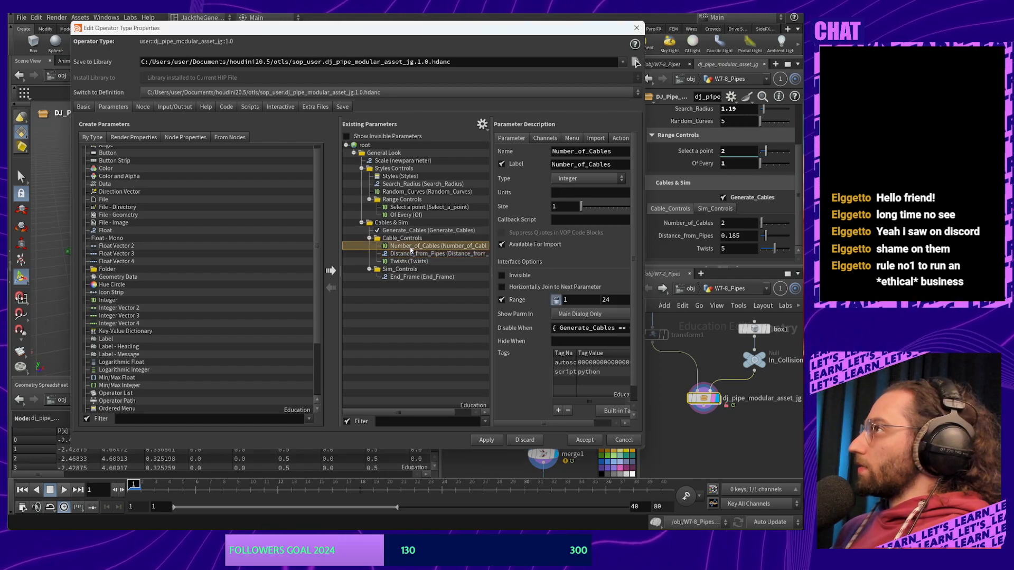
click(399, 268)
Make Cable_Controls and Sim_Controls Collapsible folders, accept, and expand both sections
click(402, 238)
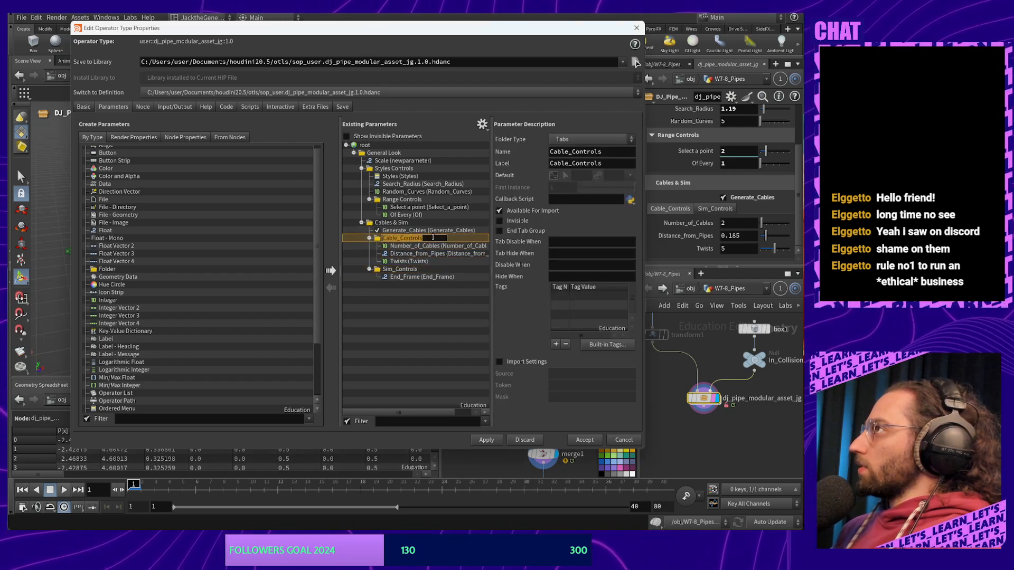
click(590, 140)
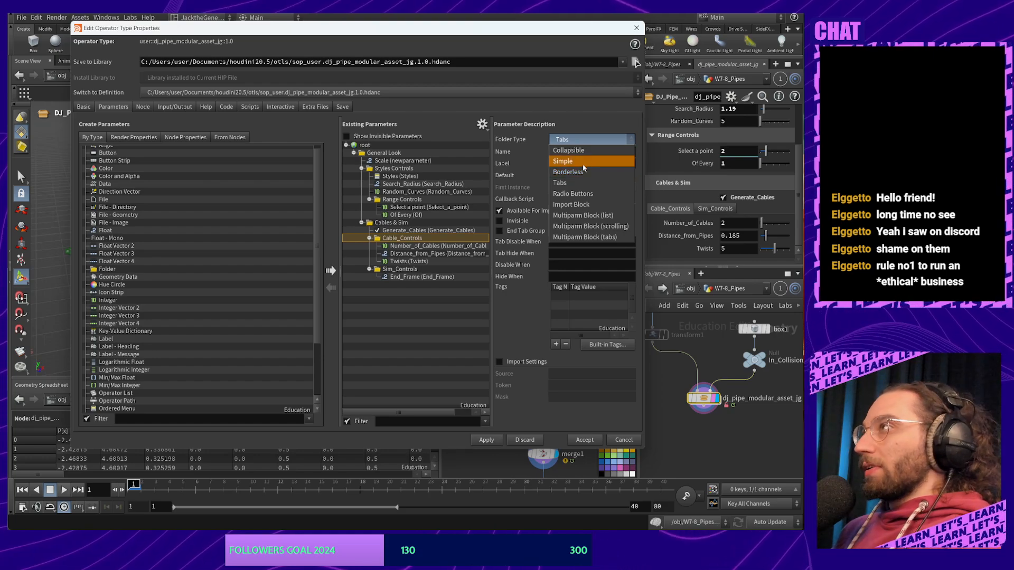
click(577, 151)
click(400, 268)
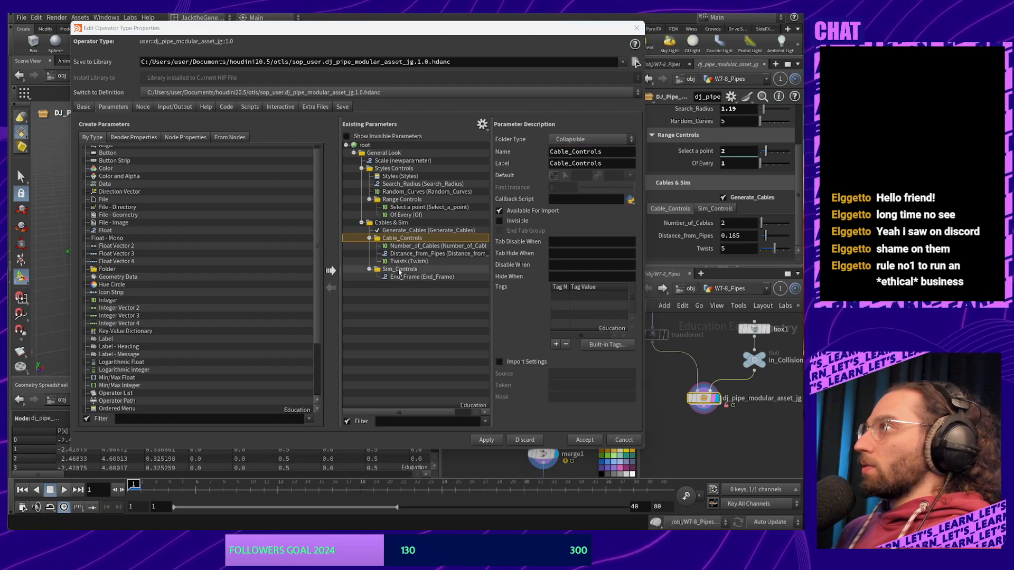
click(591, 139)
click(568, 150)
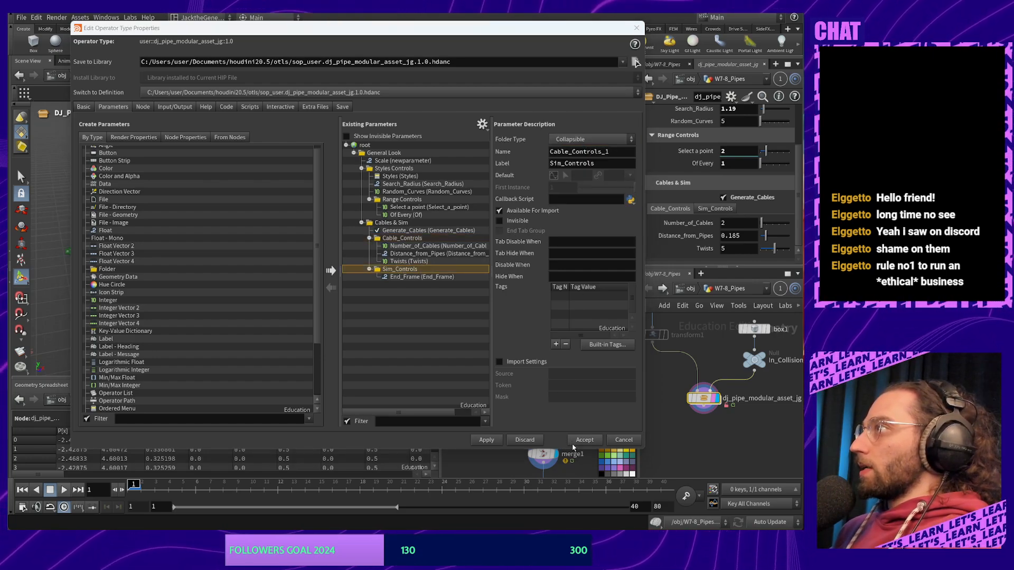
key(Return)
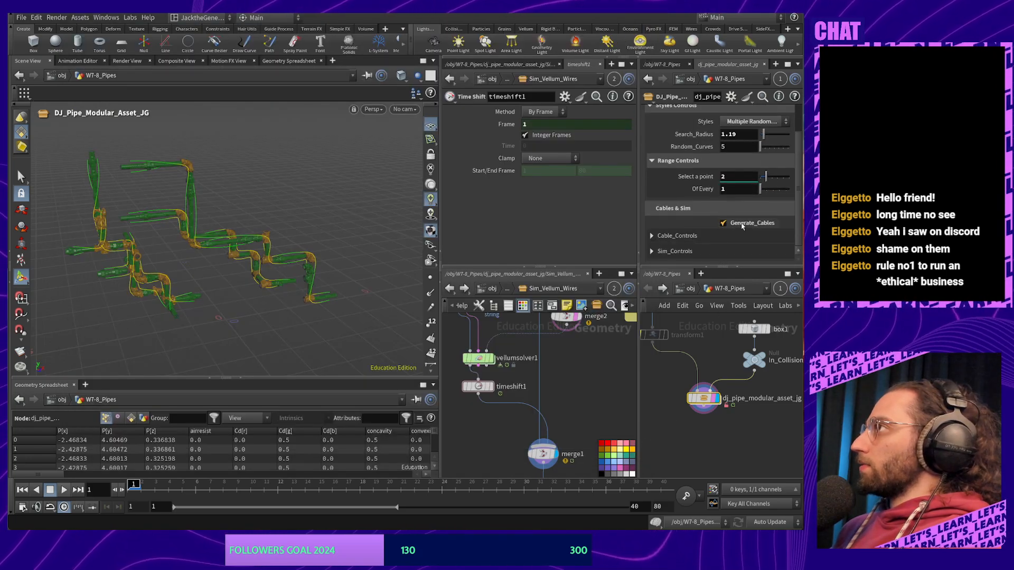
click(653, 236)
click(653, 252)
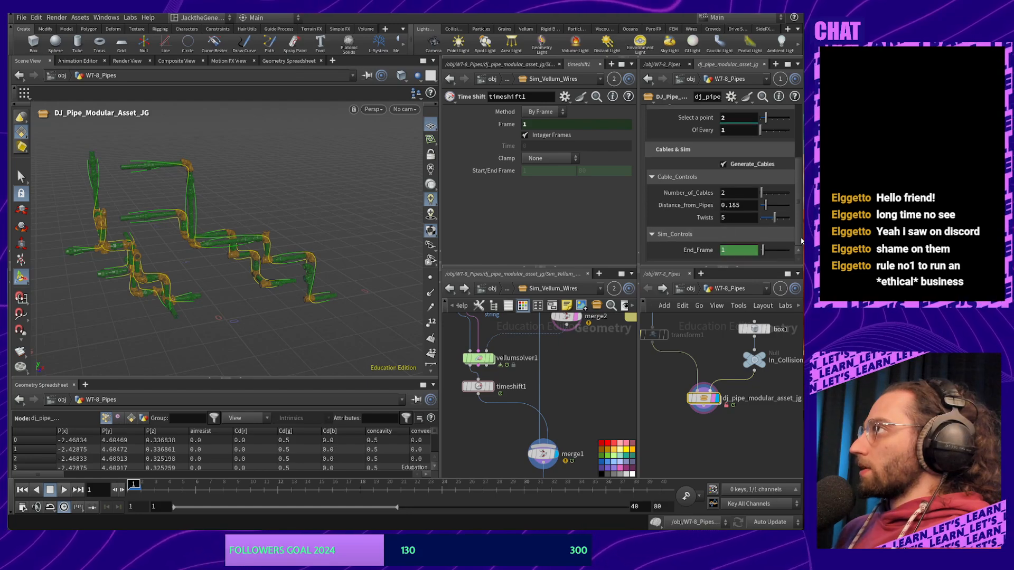
Enter an End_Frame value and relative-reference it from timeshift1's Frame field
click(751, 254)
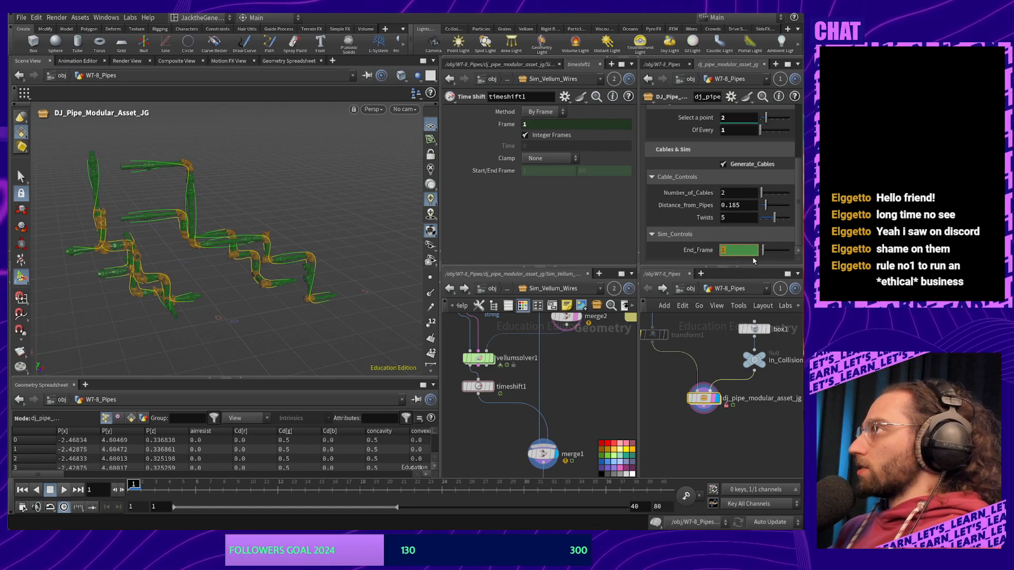
text(20)
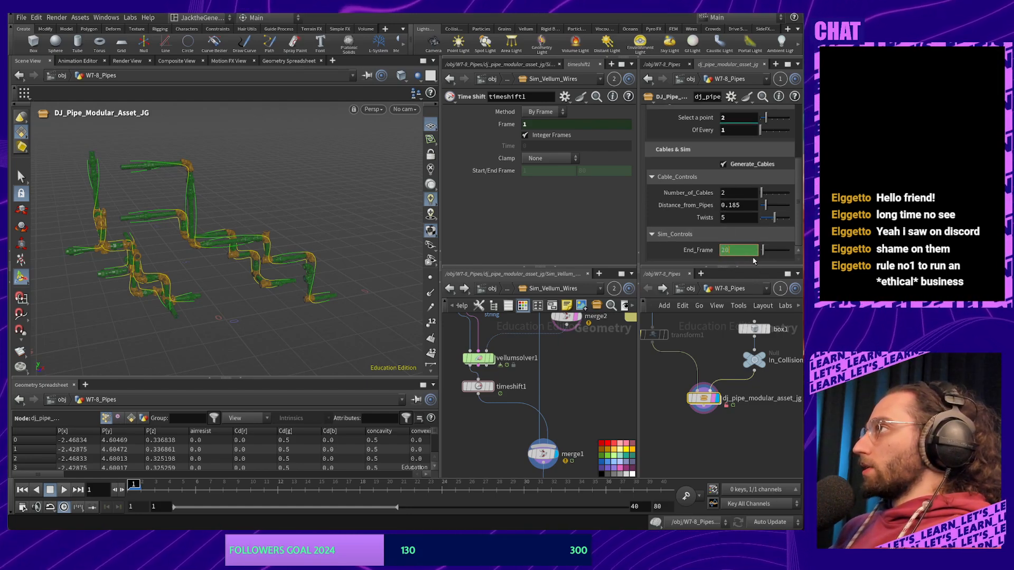
key(Return)
ctrl+shift+click(708, 254)
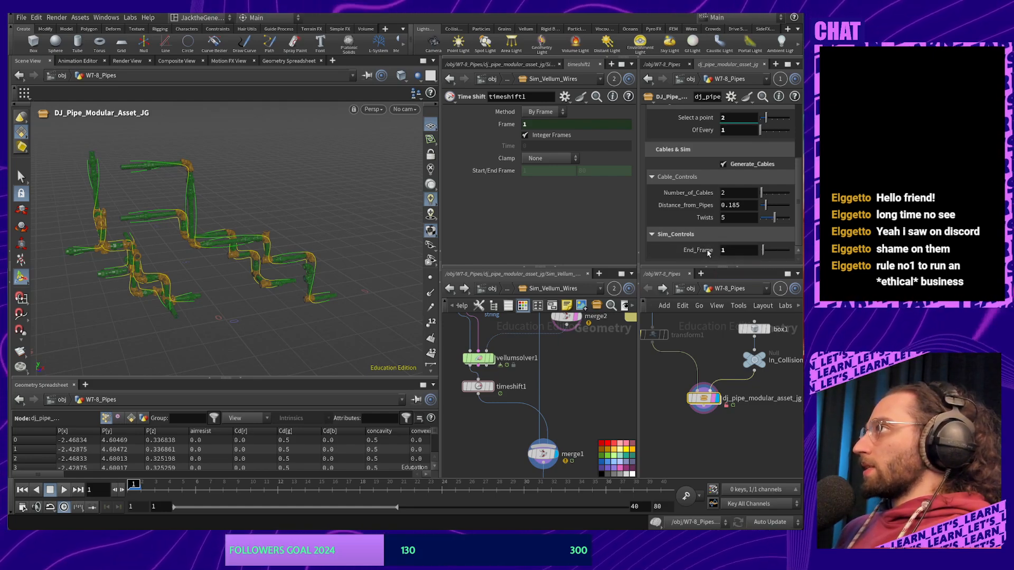
drag(699, 252, 504, 126)
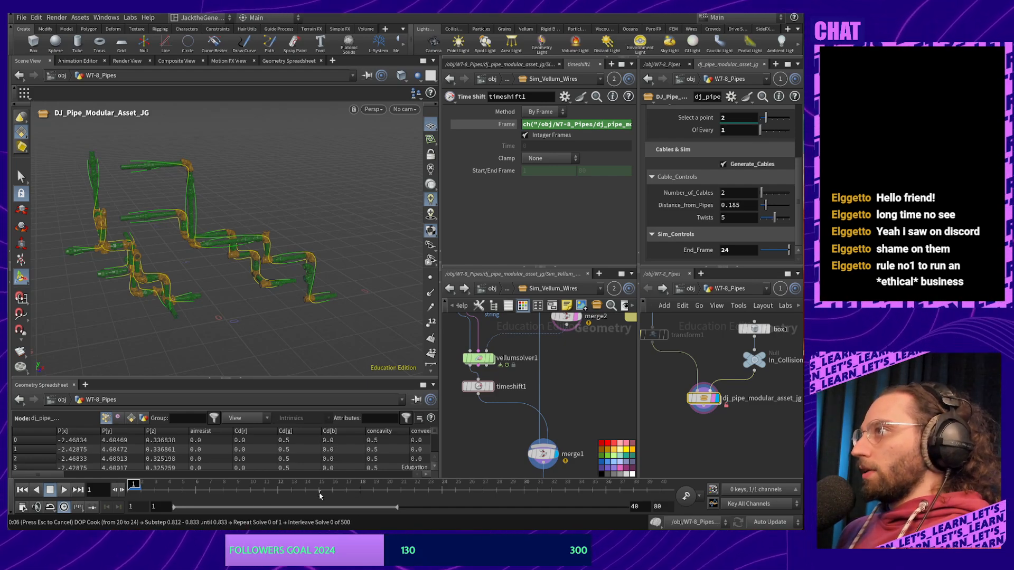
middle_drag(528, 423, 545, 387)
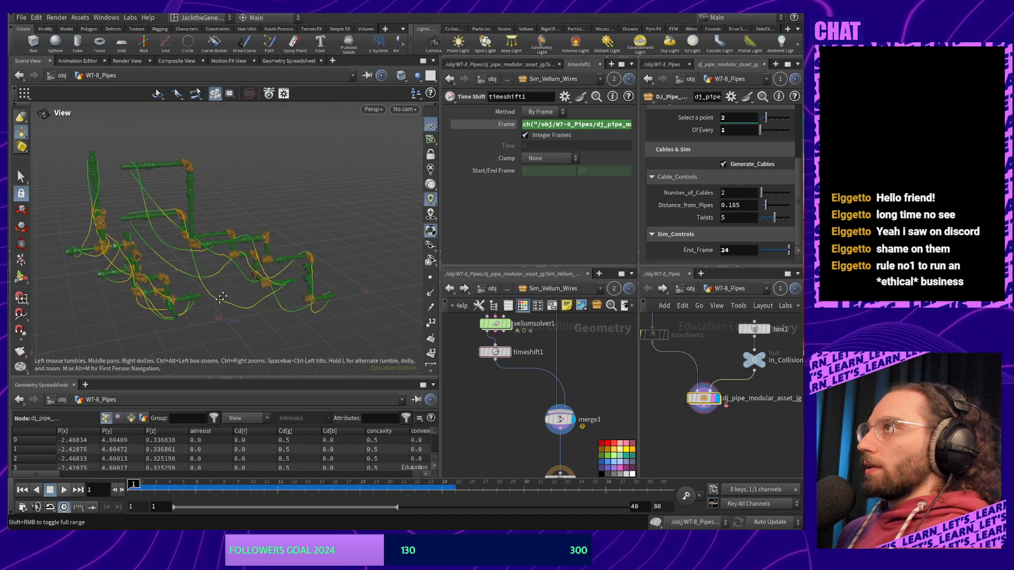
alt+drag(253, 296, 219, 279)
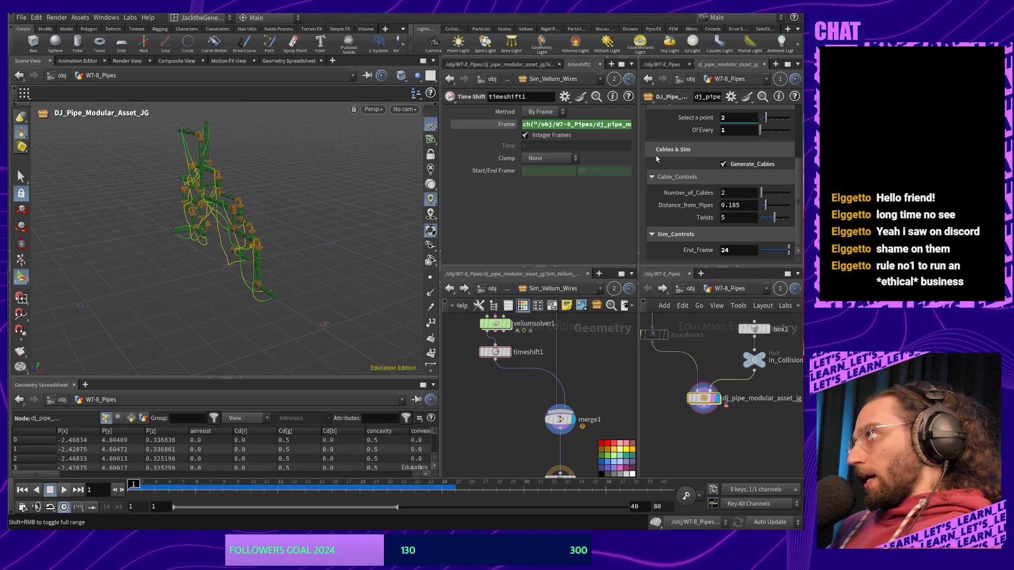
click(722, 164)
click(722, 164)
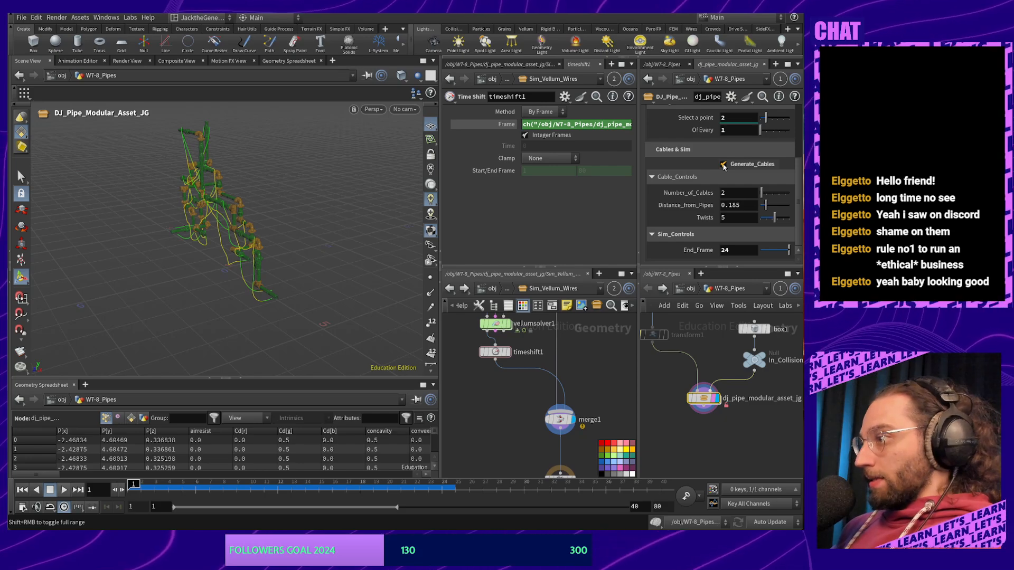
click(723, 164)
click(722, 165)
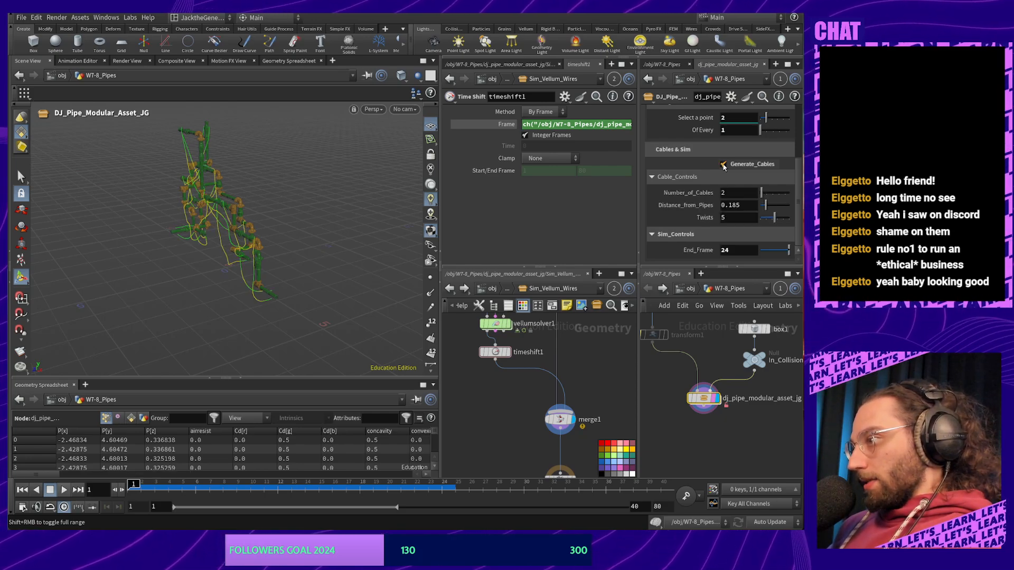
click(723, 164)
click(723, 165)
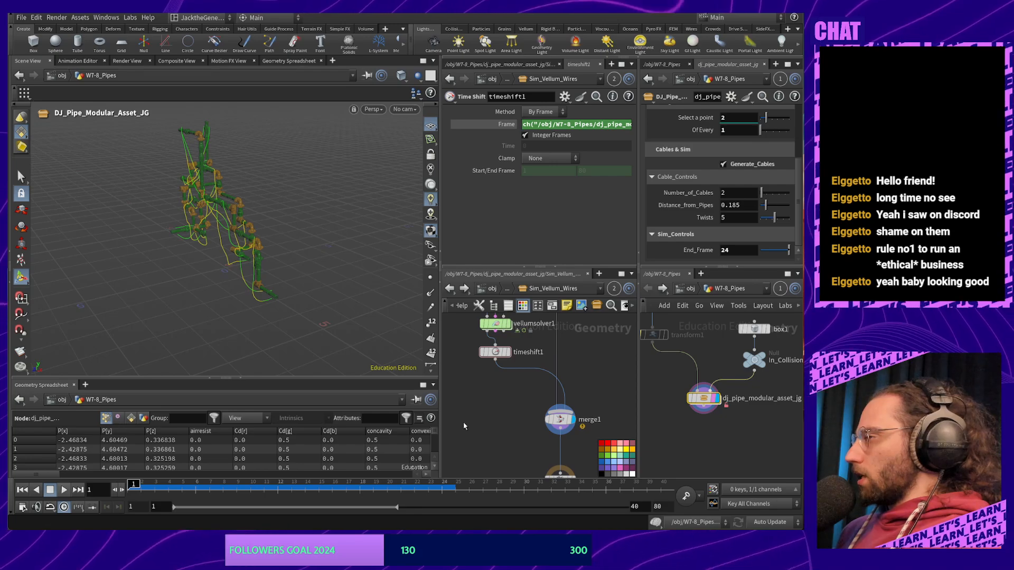
middle_drag(469, 422, 498, 404)
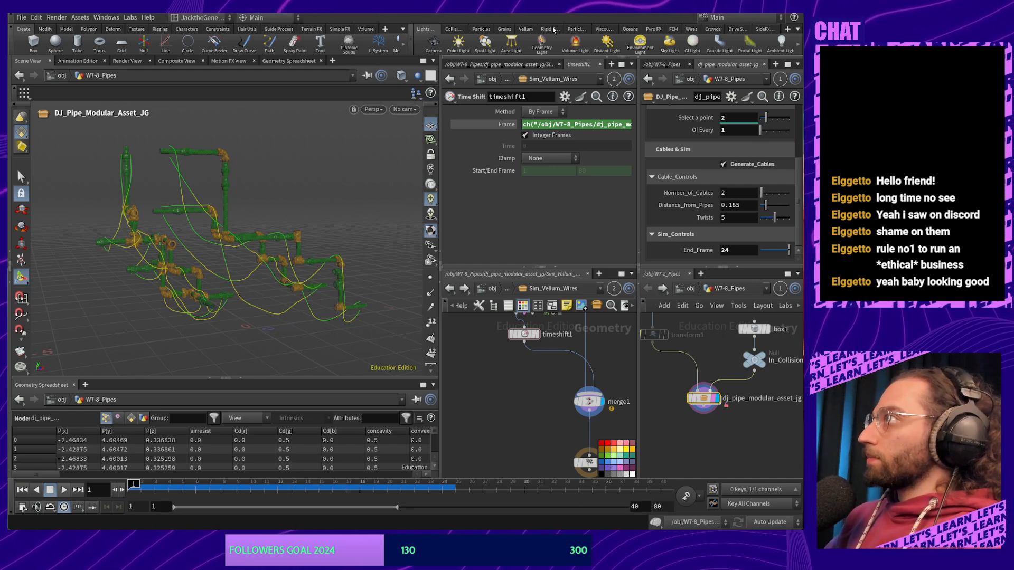
key(Escape)
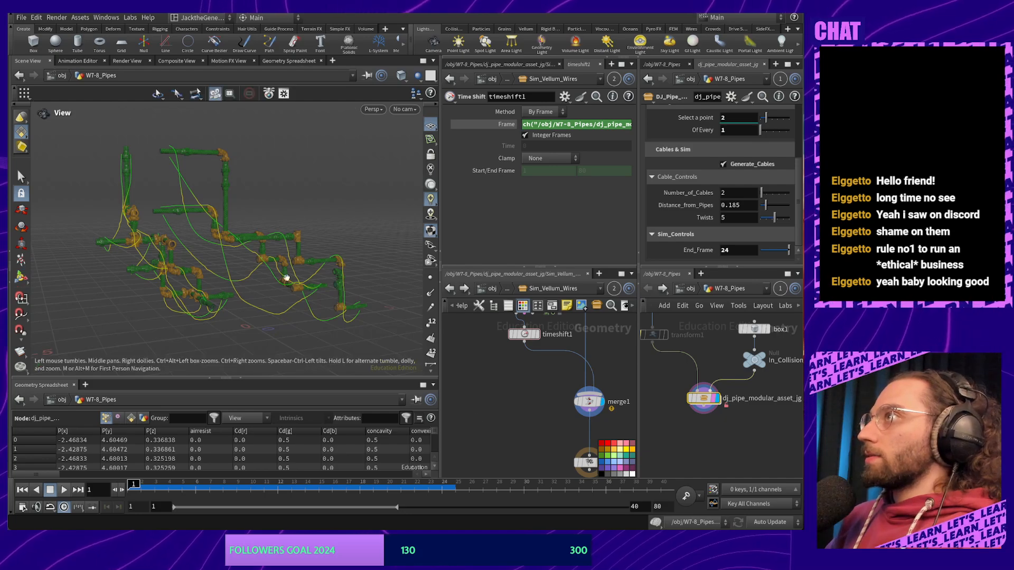
alt+middle_drag(286, 278, 307, 278)
middle_drag(549, 409, 450, 338)
middle_drag(496, 375, 512, 402)
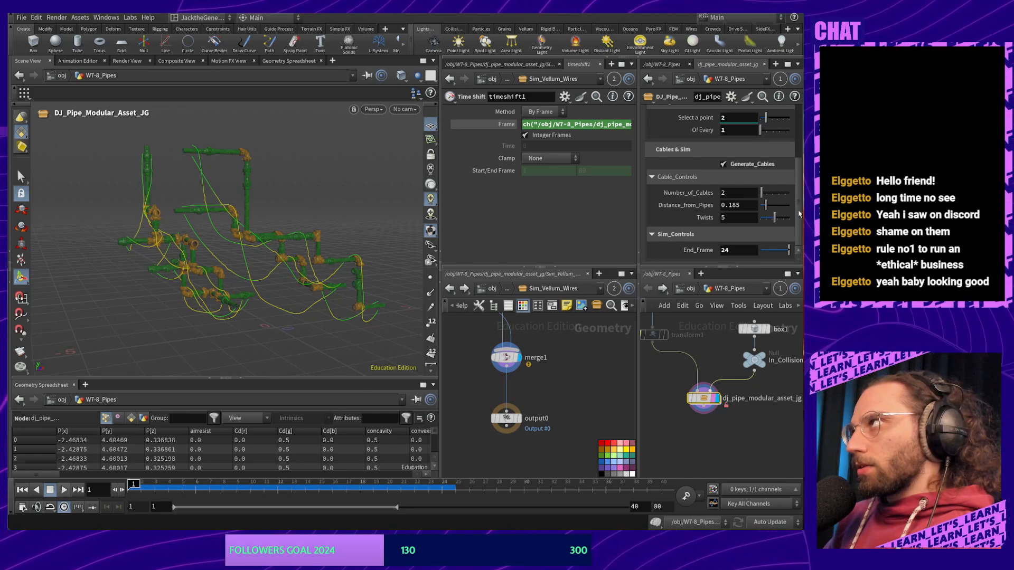
mouse_move(799, 214)
mouse_down()
mouse_move(799, 175)
mouse_move(797, 210)
mouse_up()
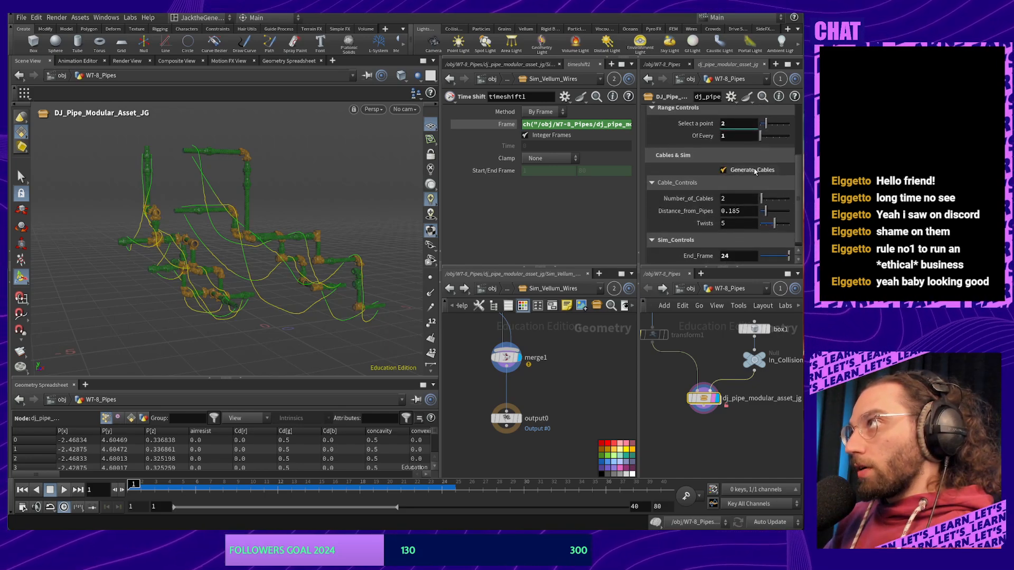
click(724, 170)
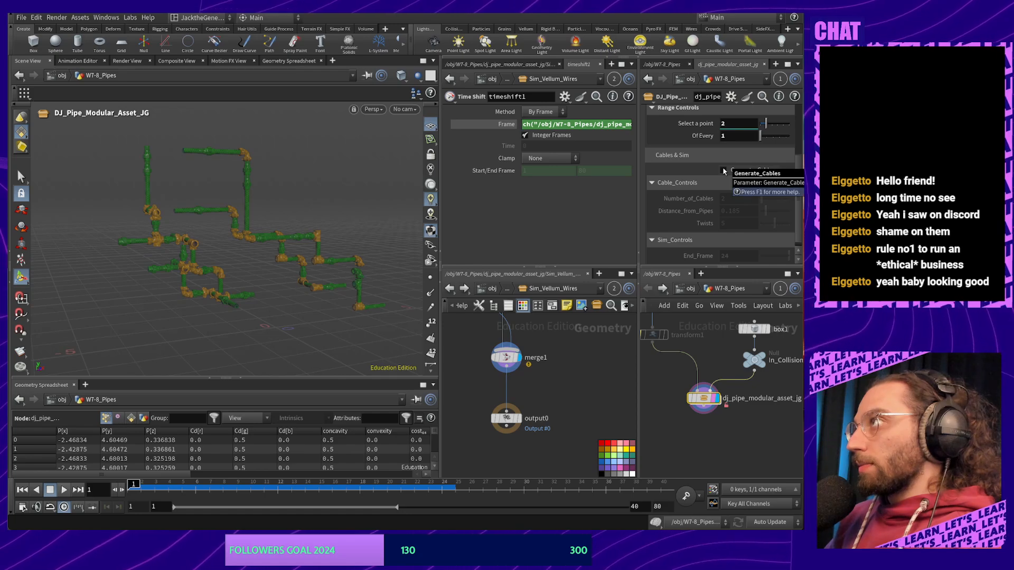
click(724, 170)
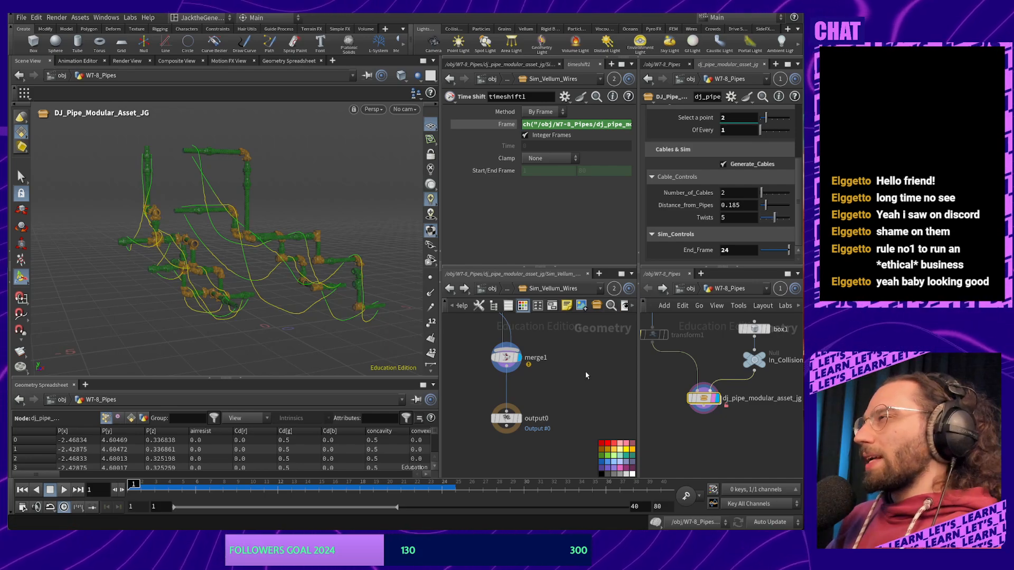
middle_drag(579, 372, 582, 395)
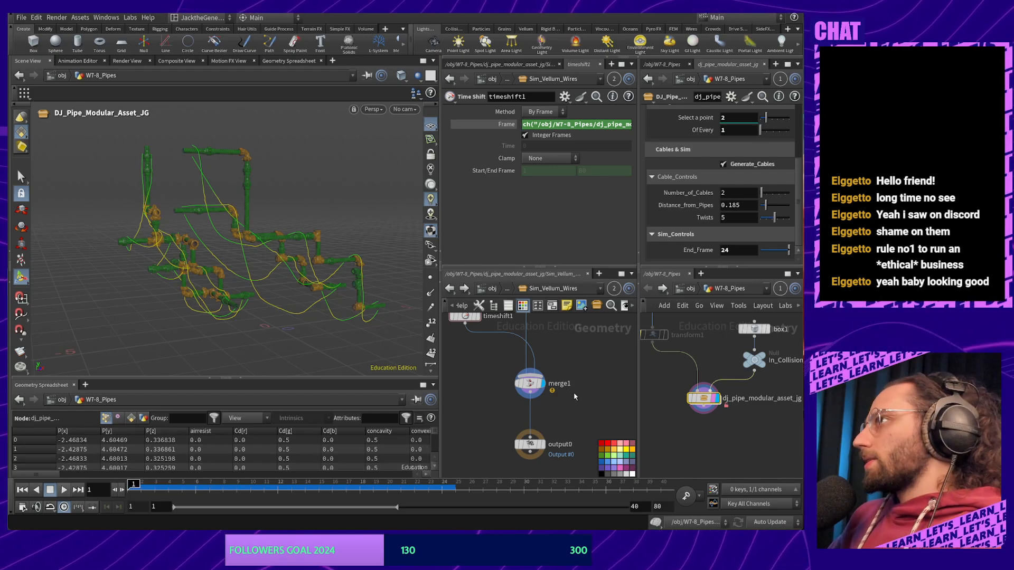
Drop a Switch node onto the timeshift1→merge1 wire and rename it Switch_End_Frame
key(Tab)
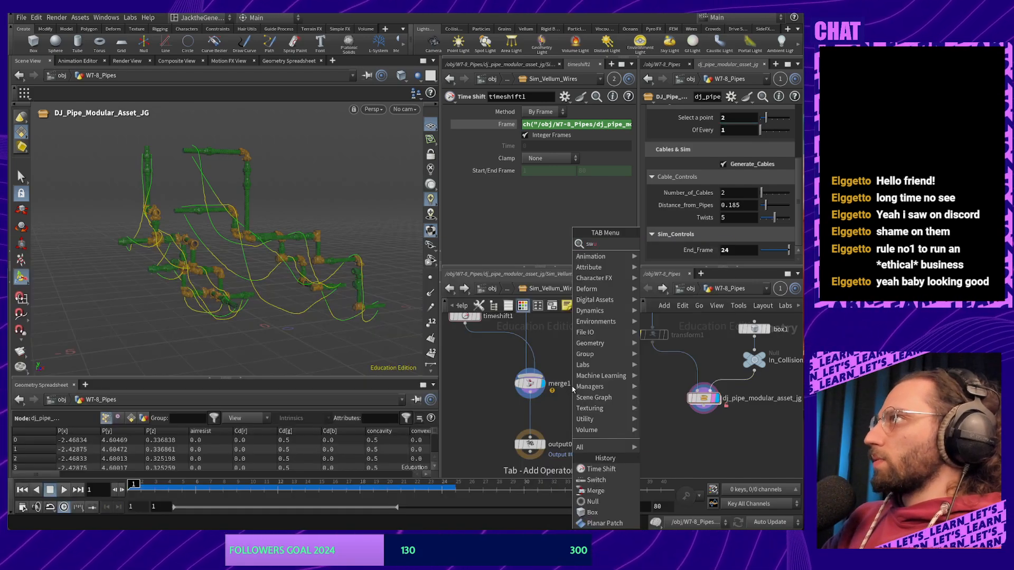
text(sw)
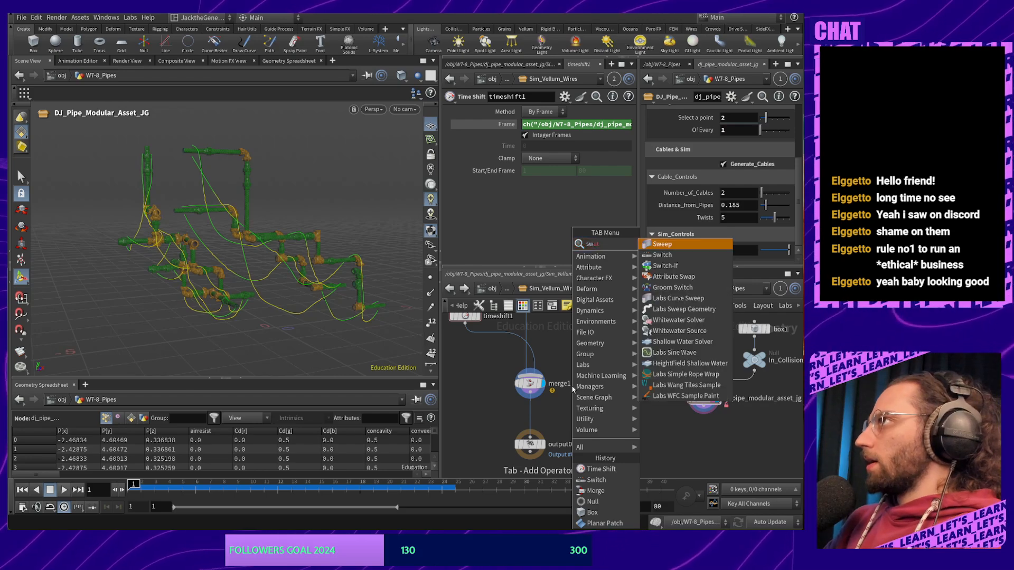
text(it)
key(Return)
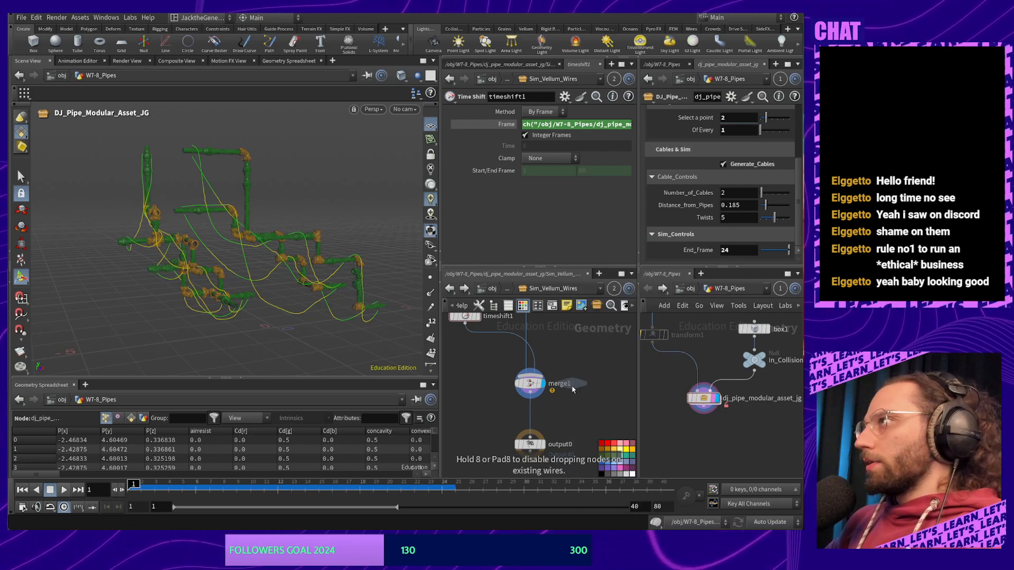
click(595, 397)
drag(595, 399, 494, 391)
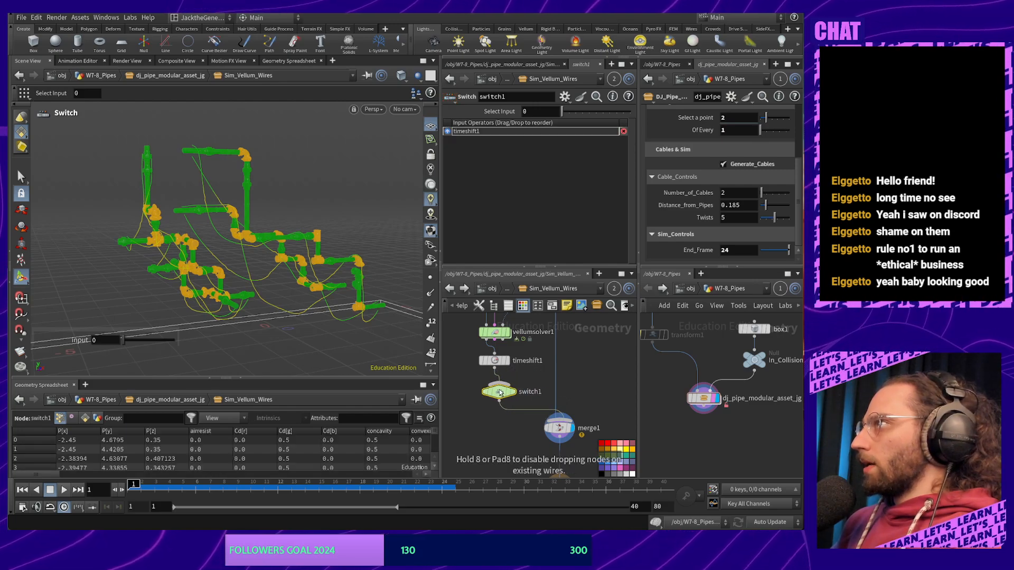
double_click(553, 391)
click(558, 391)
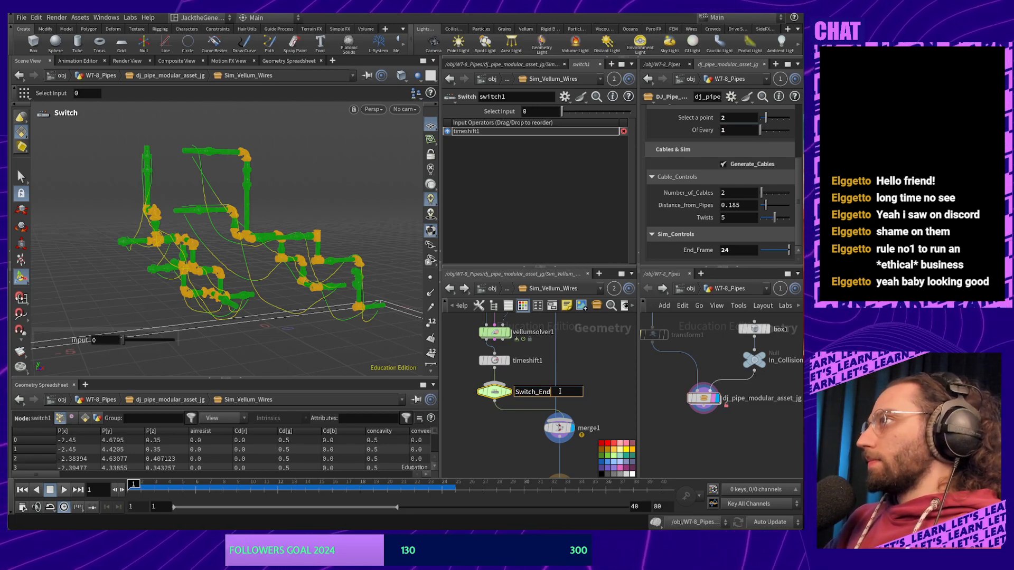
text(nd_Frame)
key(Return)
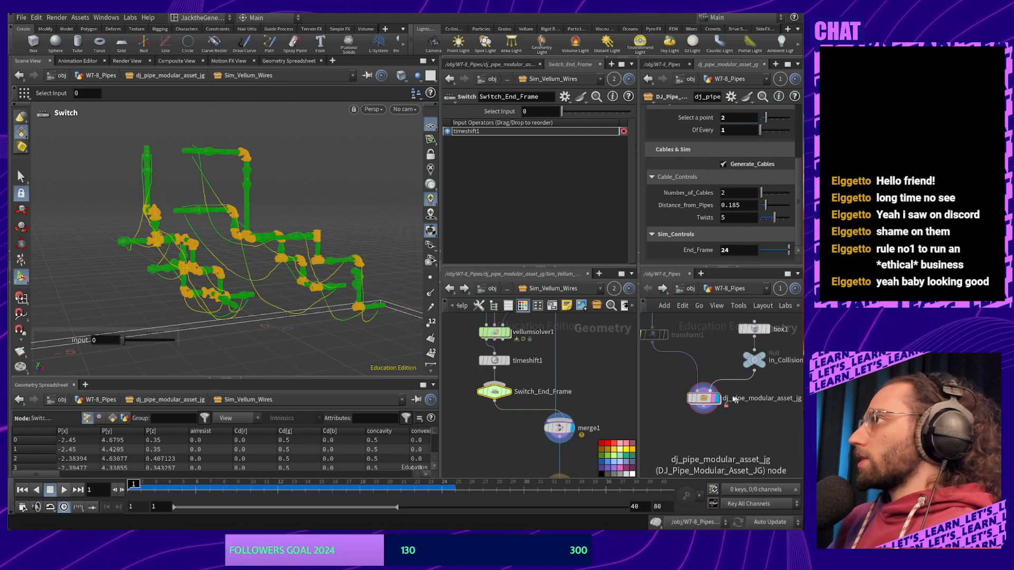
Open the pipe asset's Type Properties and drag a new Toggle parameter into its parameter list
right_click(704, 400)
click(732, 421)
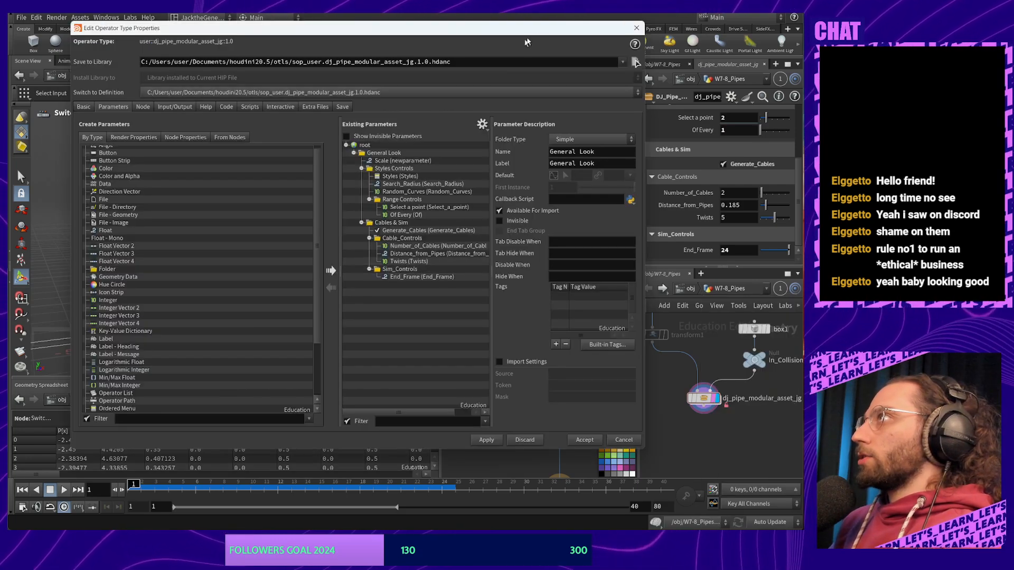
drag(536, 31, 416, 48)
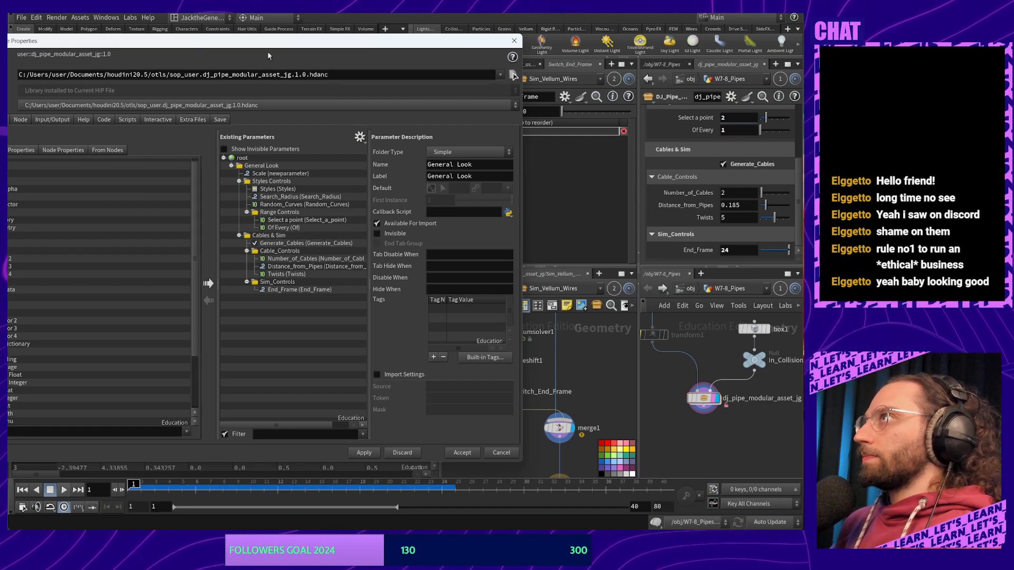
drag(272, 45, 340, 36)
scroll(64, 365, down, 3)
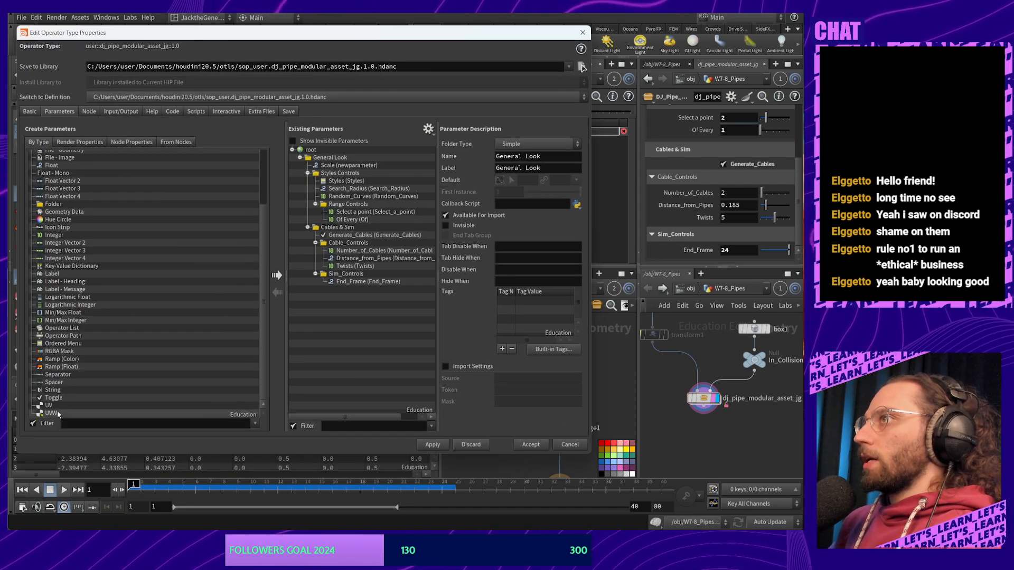
drag(53, 398, 360, 282)
drag(466, 37, 343, 65)
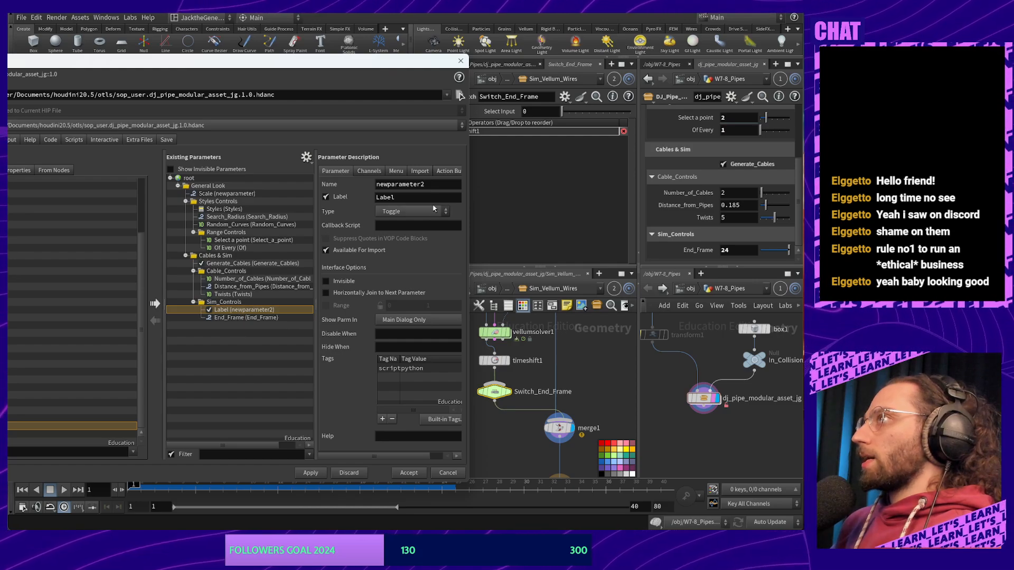
Name the new toggle Enable_Frame_Freeze, reuse that name as its label, and close the window
double_click(430, 184)
text(E)
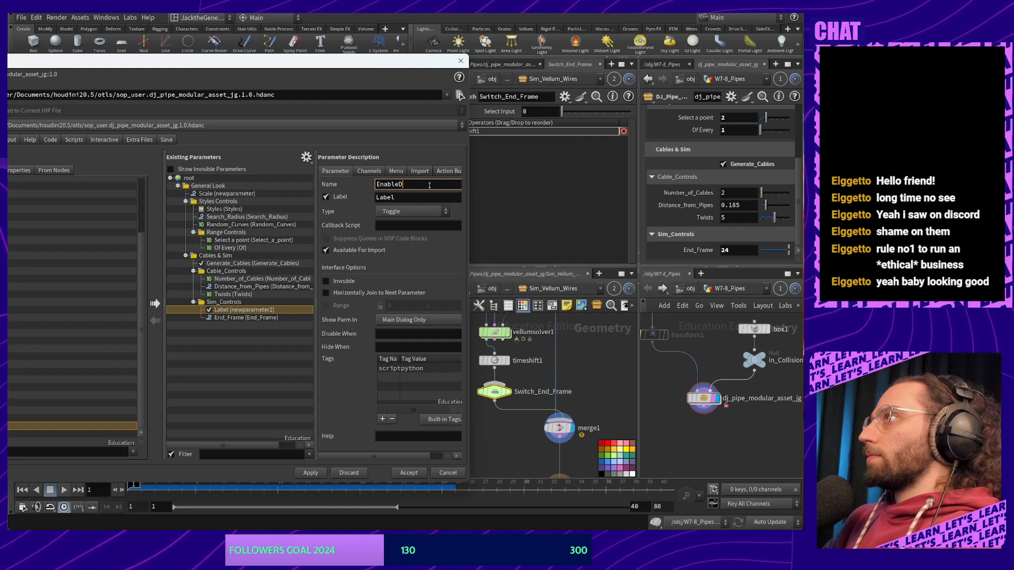
text(nable_Frame_Freeze)
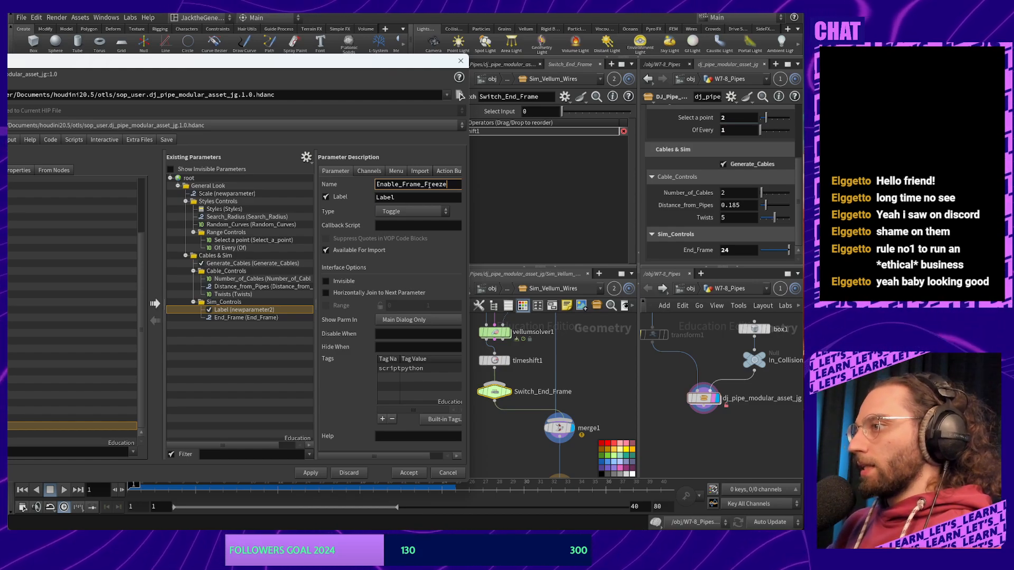
double_click(429, 185)
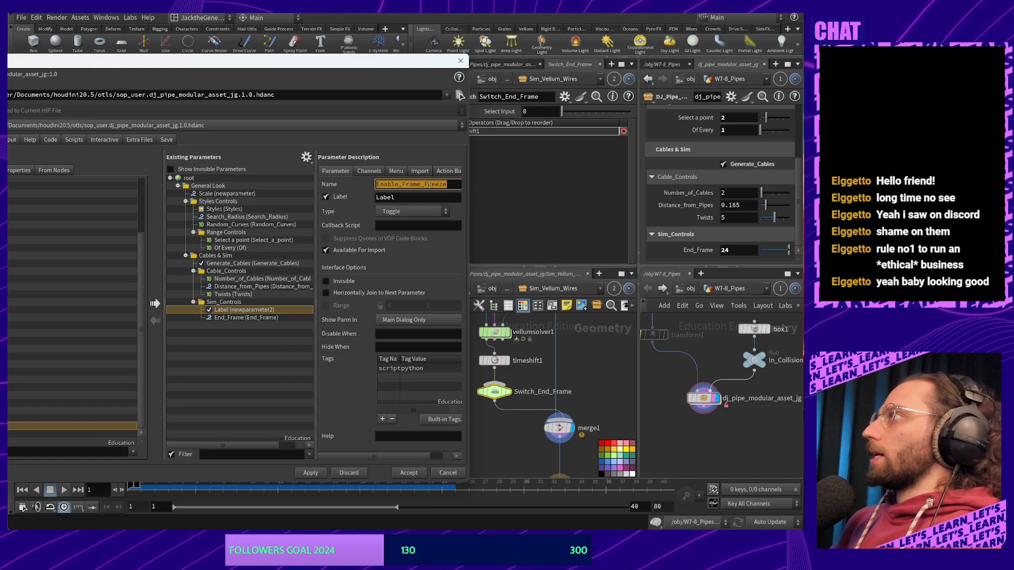
key(ctrl+c)
key(Tab)
key(ctrl+v)
key(Return)
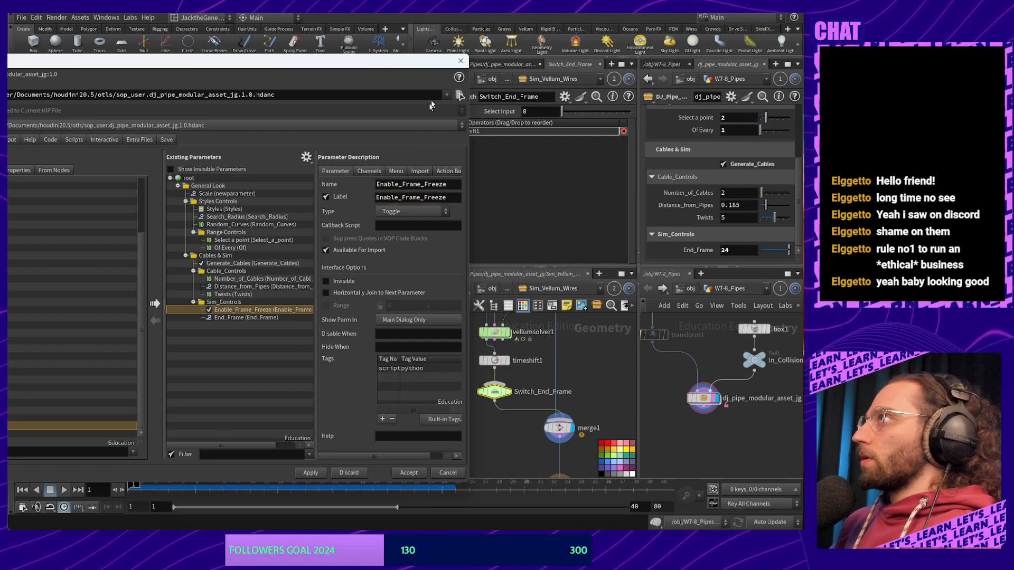
click(461, 61)
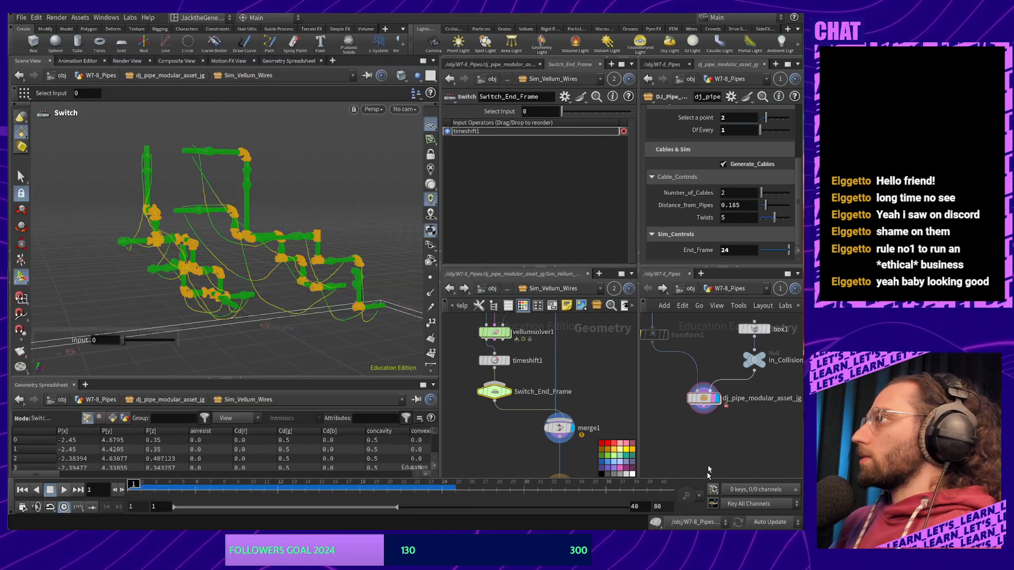
Add a toggle under Sim_Controls named and labelled Enable_Frame_Freeze, and accept it into the asset
right_click(704, 399)
click(739, 495)
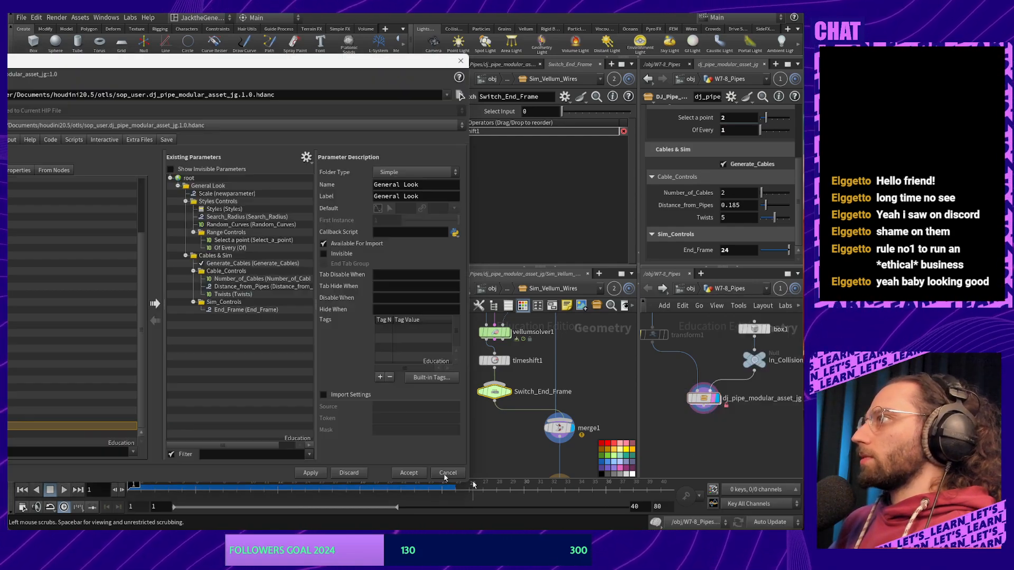
drag(299, 65, 462, 70)
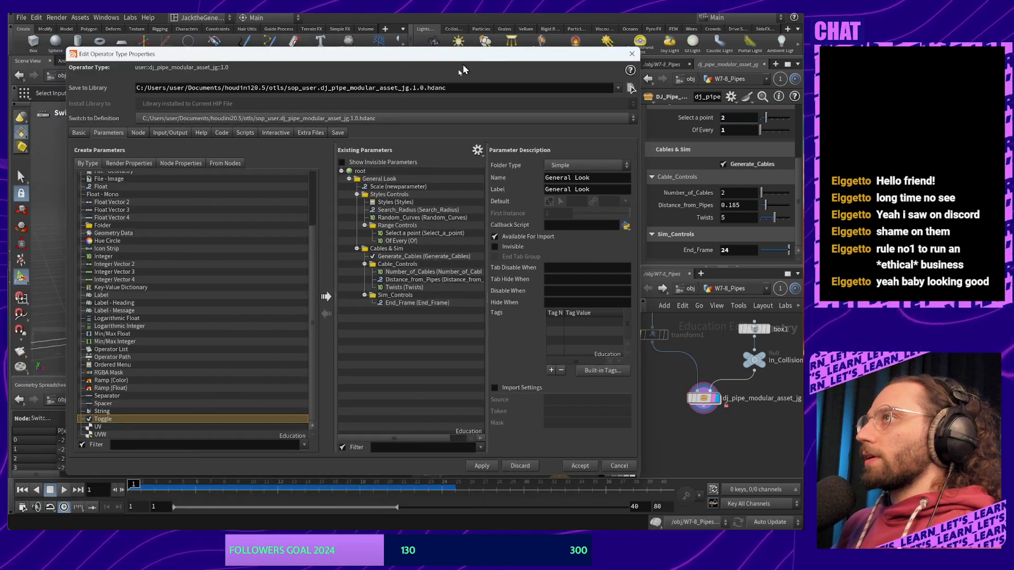
drag(109, 425, 414, 304)
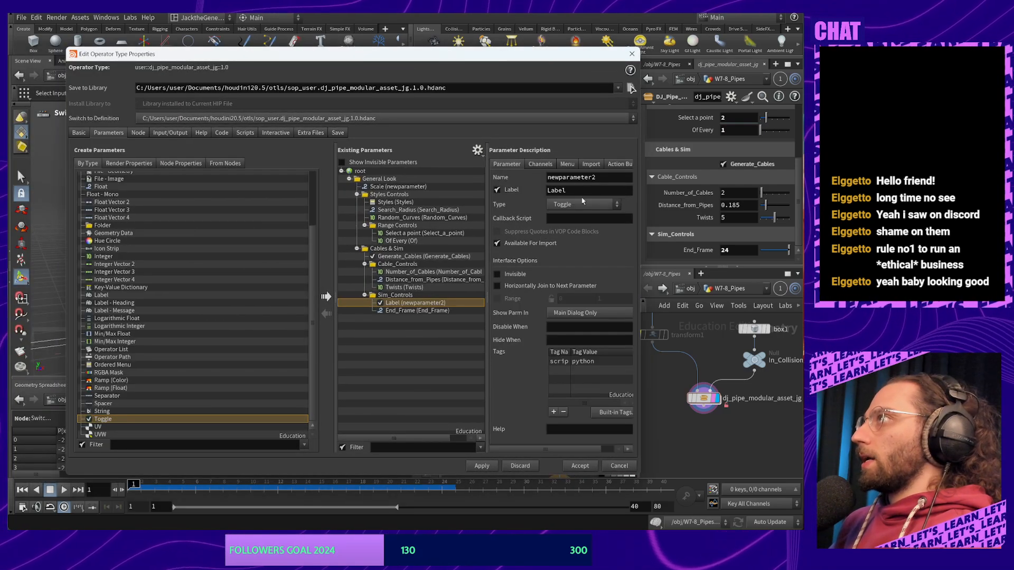
key(ctrl+a)
key(ctrl+v)
click(586, 191)
key(ctrl+a)
key(ctrl+v)
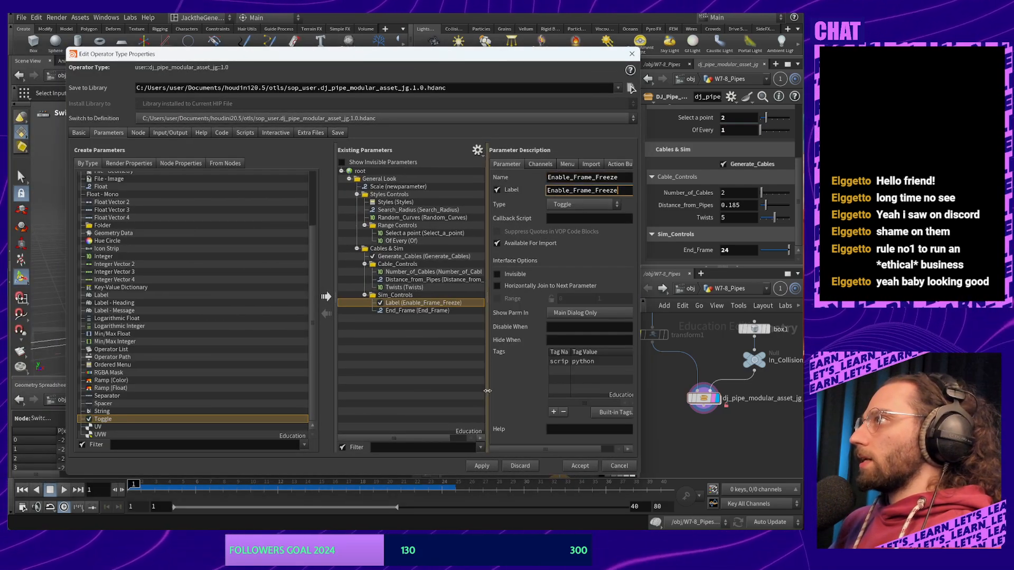
key(Return)
click(581, 466)
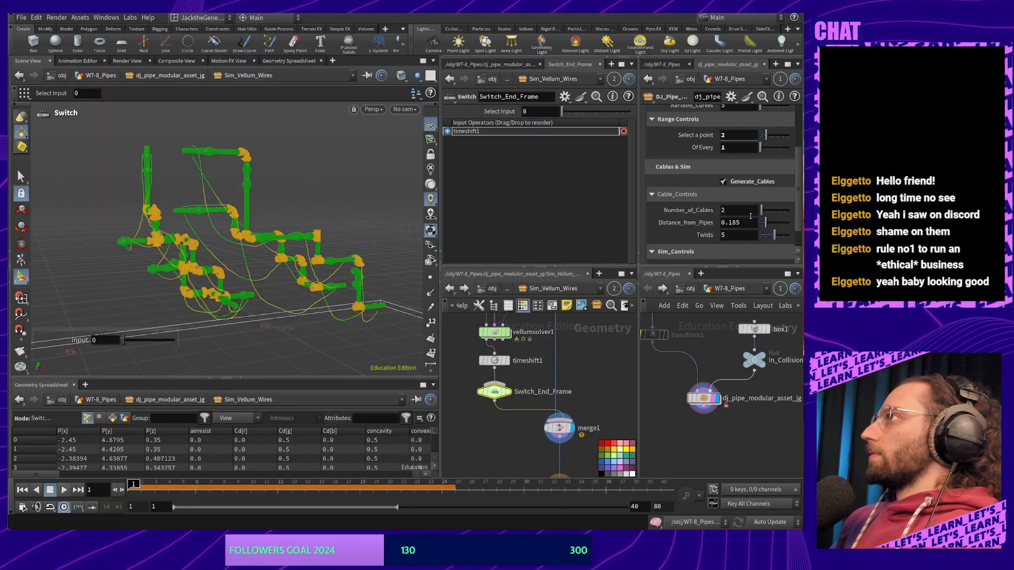
Copy the Twists Disable When rule { Generate_Cables == 0 } onto Enable_Frame_Freeze
right_click(726, 423)
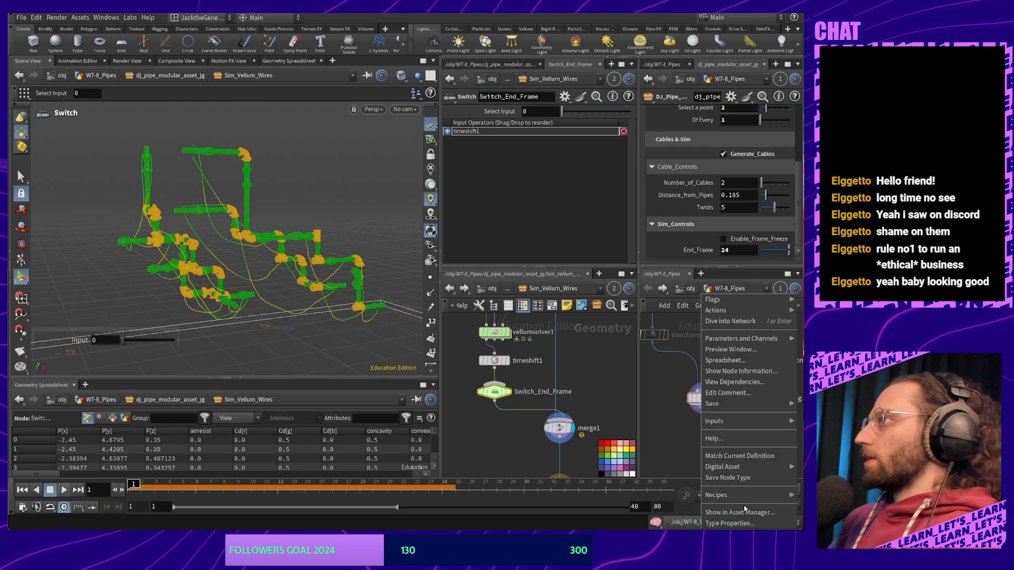
click(729, 450)
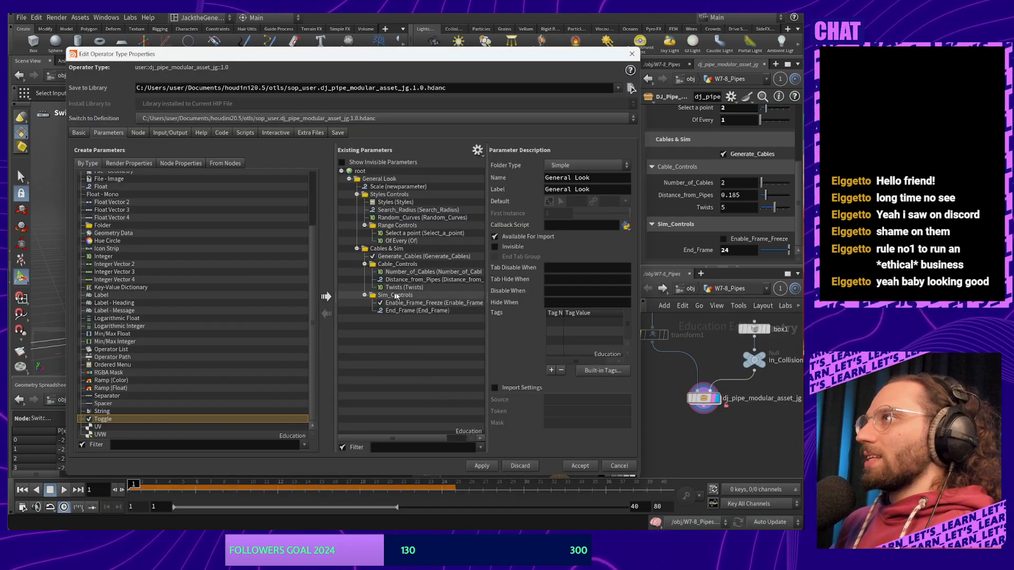
click(422, 303)
click(404, 287)
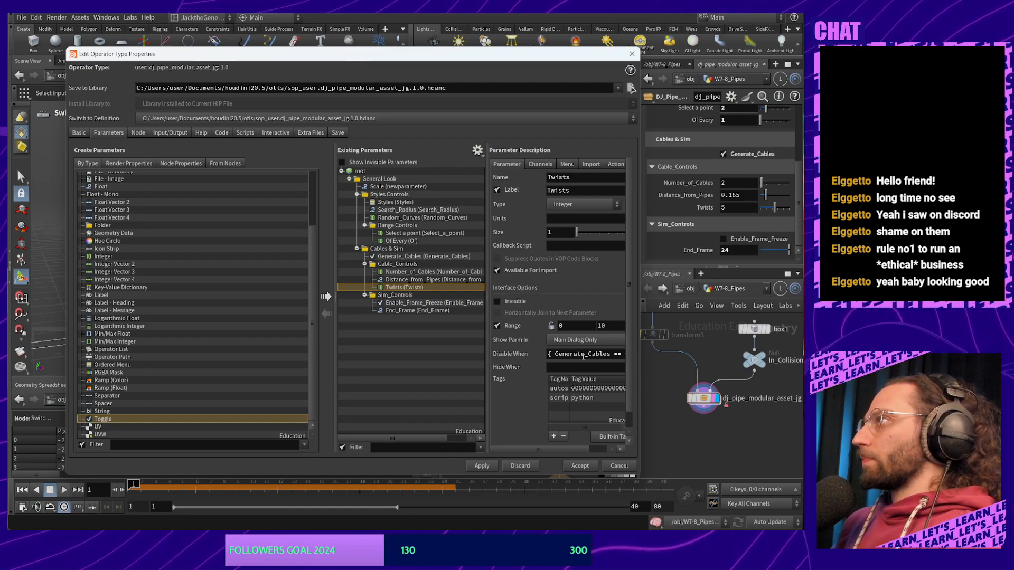
click(583, 355)
drag(641, 359, 699, 359)
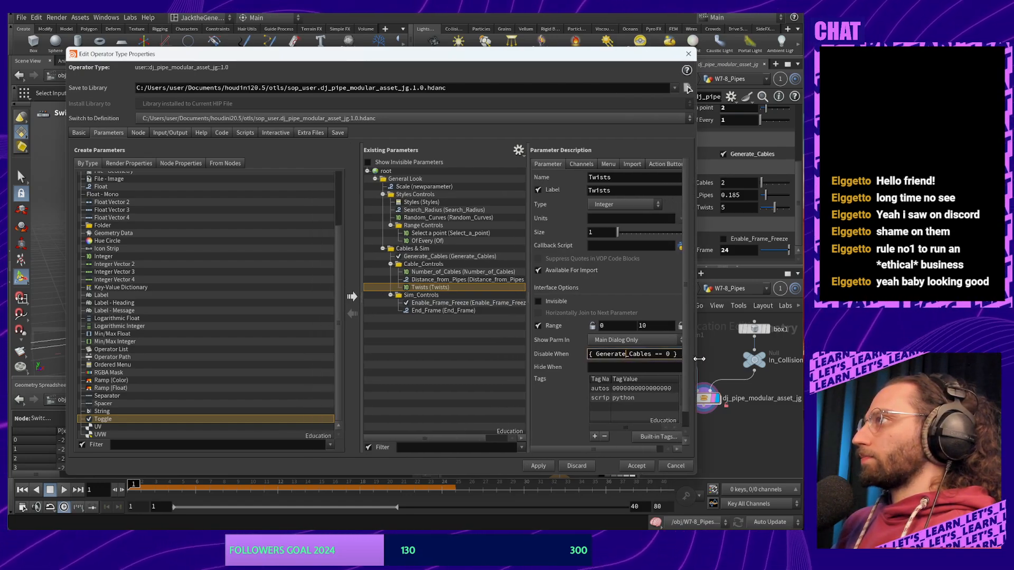
key(ctrl+a)
click(470, 303)
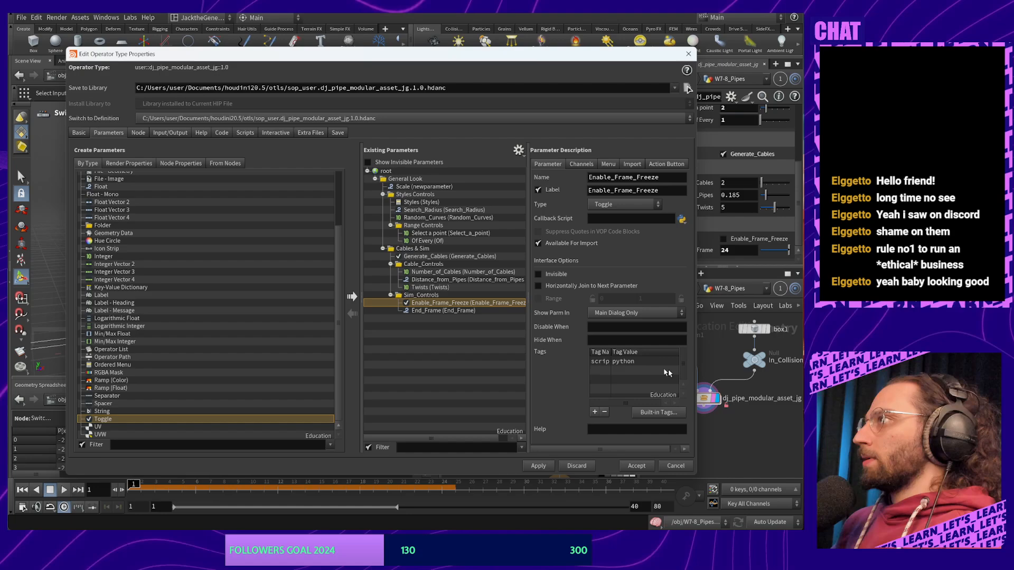
click(642, 327)
key(ctrl+v)
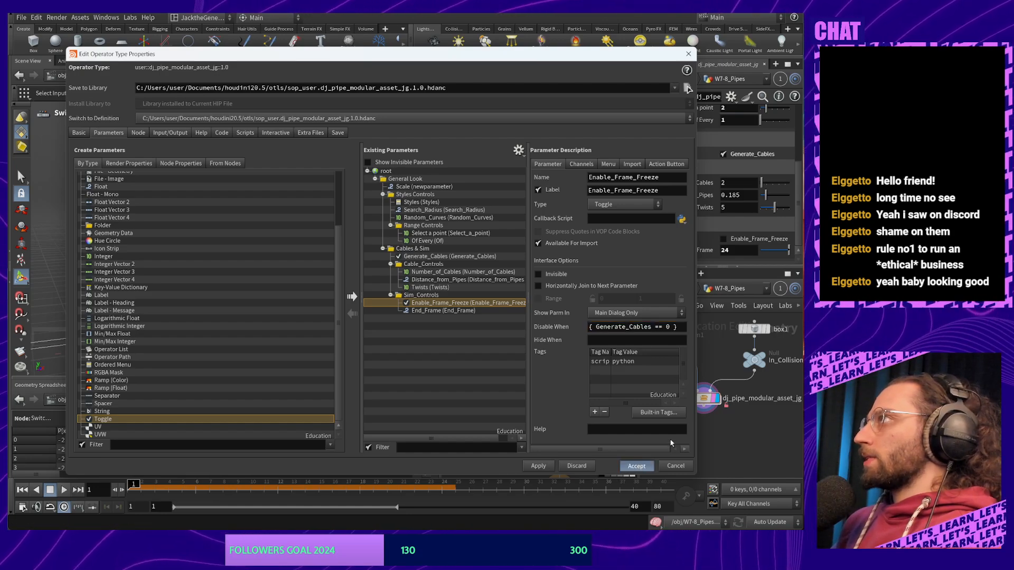
Confirm Generate_Cables off disables the toggle, then drag it onto Switch_End_Frame's Select Input
scroll(755, 237, down, 5)
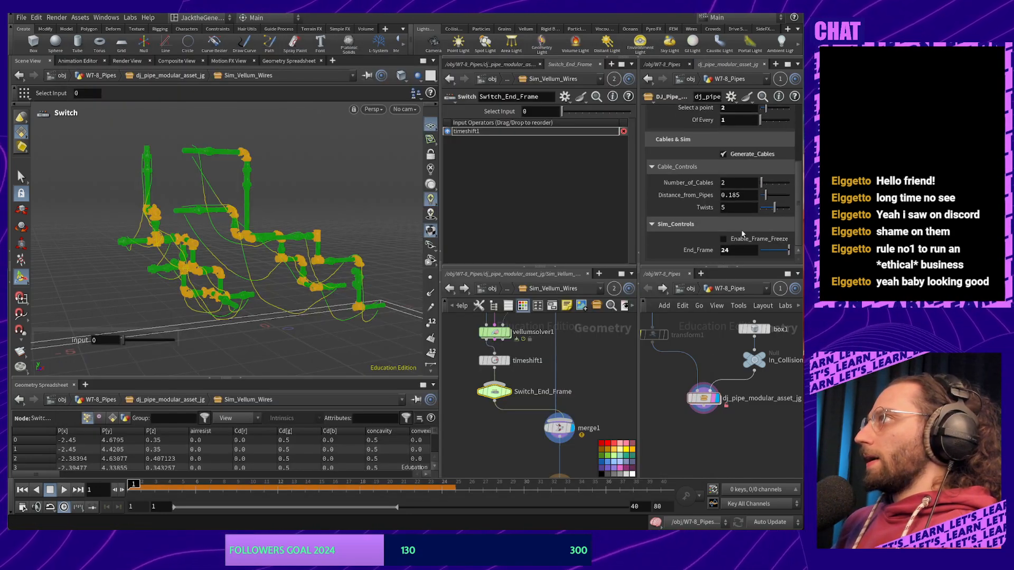
click(728, 157)
click(728, 157)
click(728, 157)
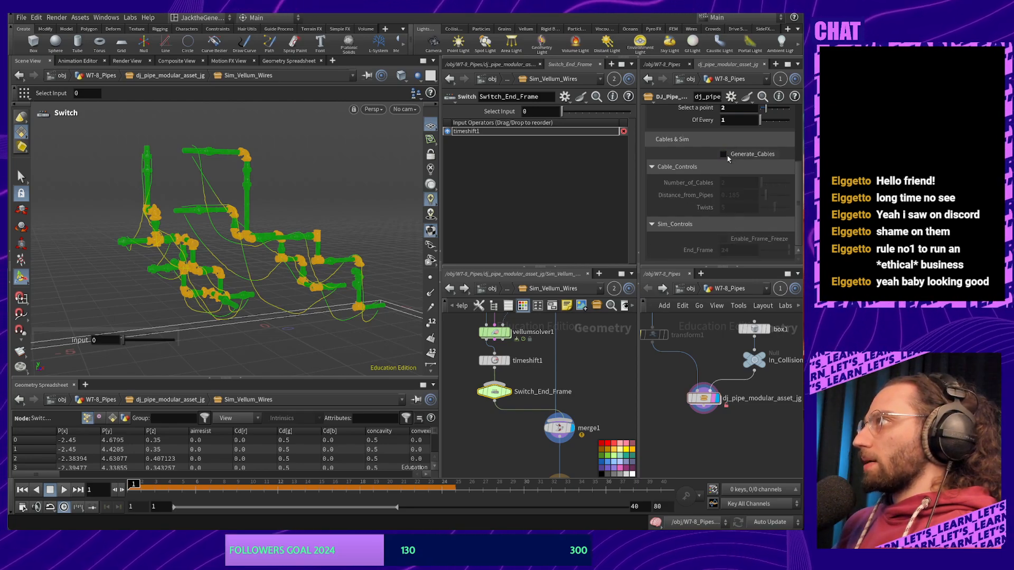
click(728, 157)
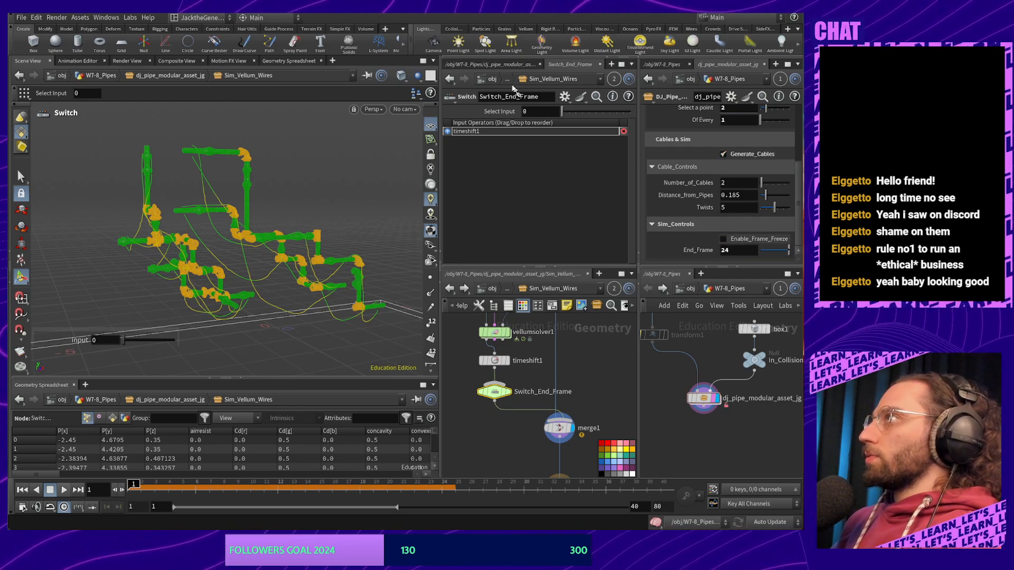
drag(504, 115, 505, 114)
Link Select Input as an Absolute Channel Reference and wire vellumsolver1 into Switch_End_Frame
click(539, 139)
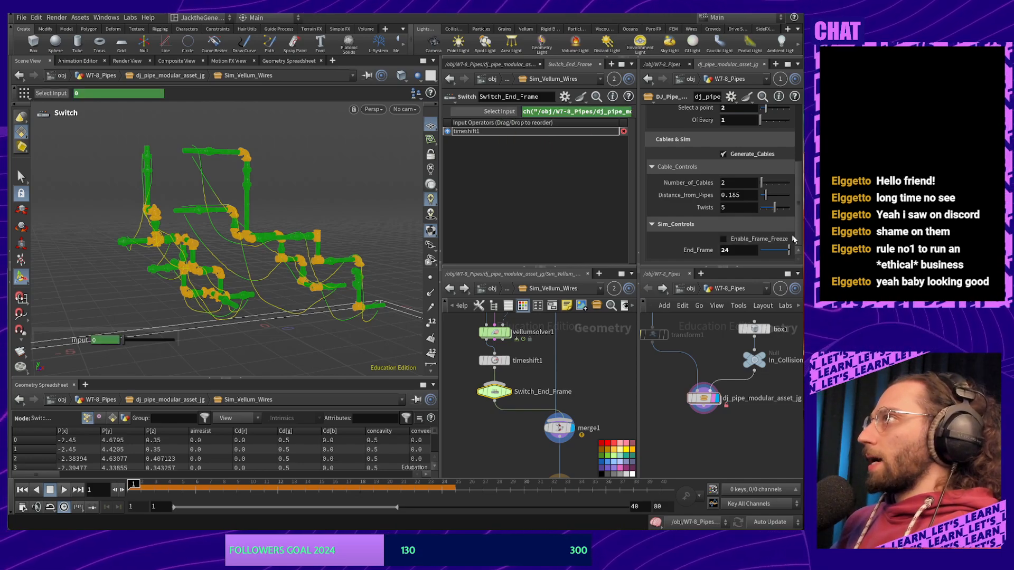
middle_drag(583, 376, 586, 400)
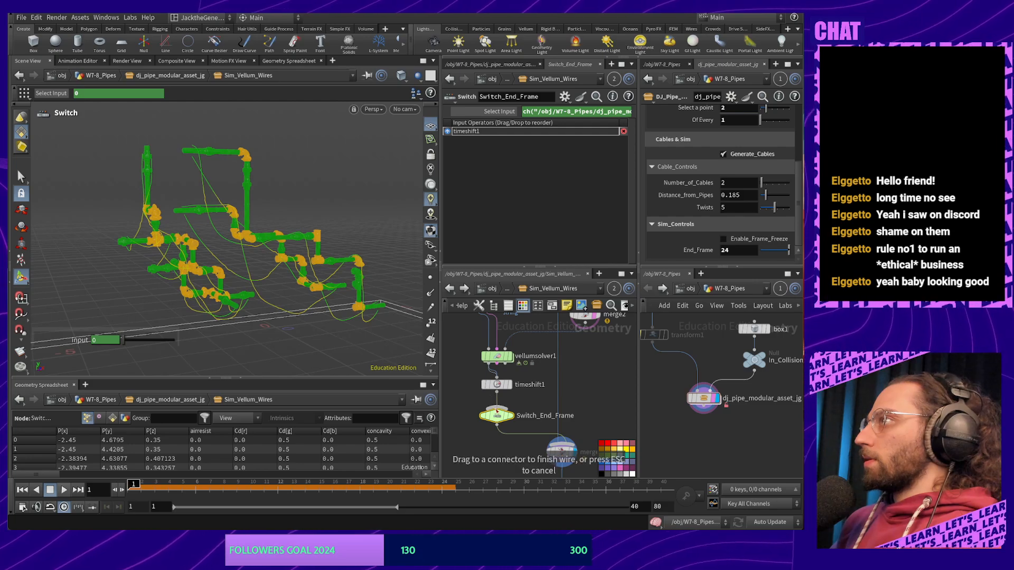
drag(496, 416, 542, 415)
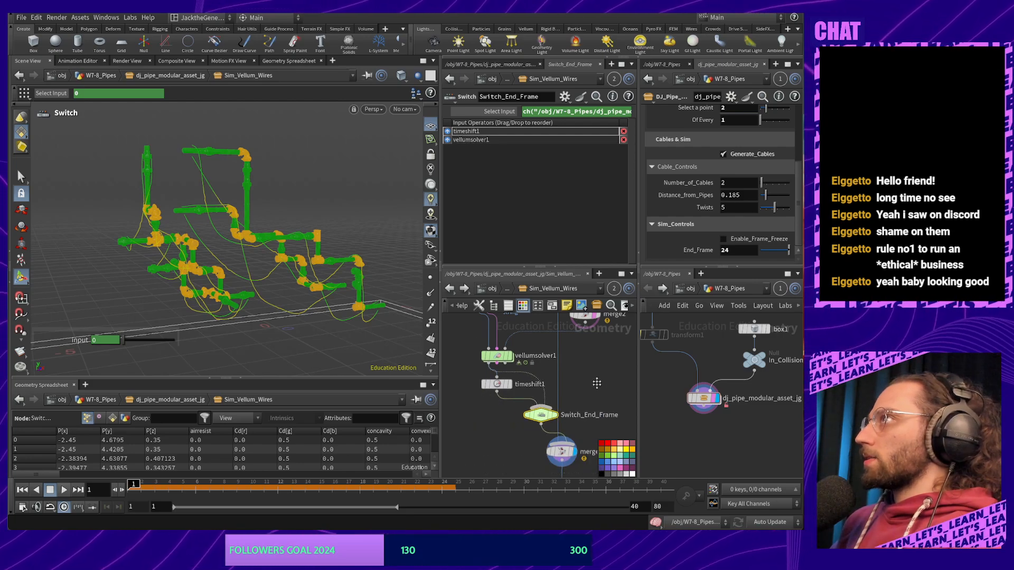
Reposition merge1, timeshift1 and Switch_End_Frame, and move vellumsolver1 to the switch's first input
middle_drag(597, 382, 562, 335)
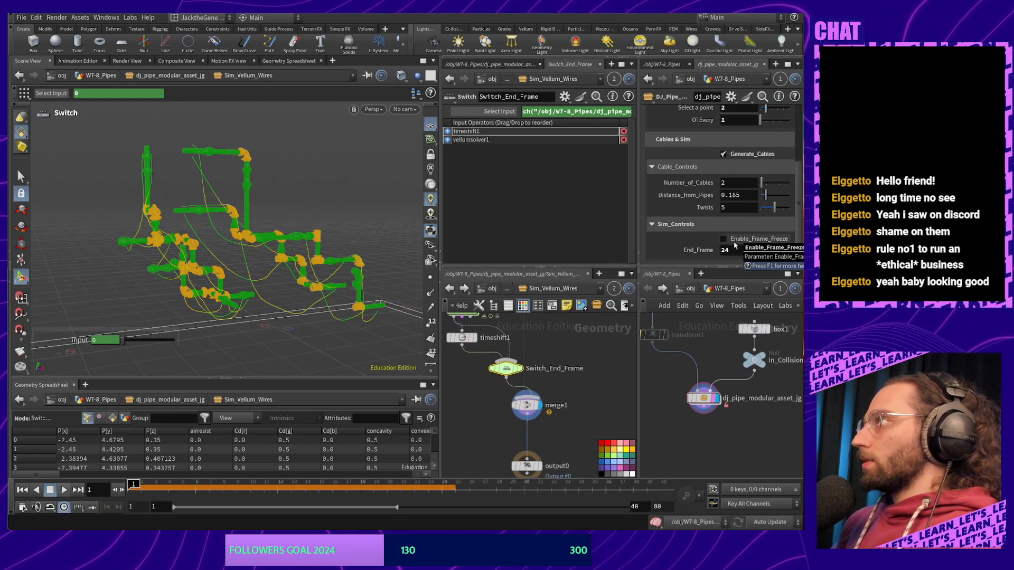
mouse_move(536, 409)
mouse_down()
mouse_move(560, 411)
mouse_move(549, 393)
mouse_move(533, 423)
mouse_up()
middle_drag(567, 393, 610, 436)
drag(506, 385, 481, 395)
drag(549, 411, 518, 425)
drag(507, 138, 447, 166)
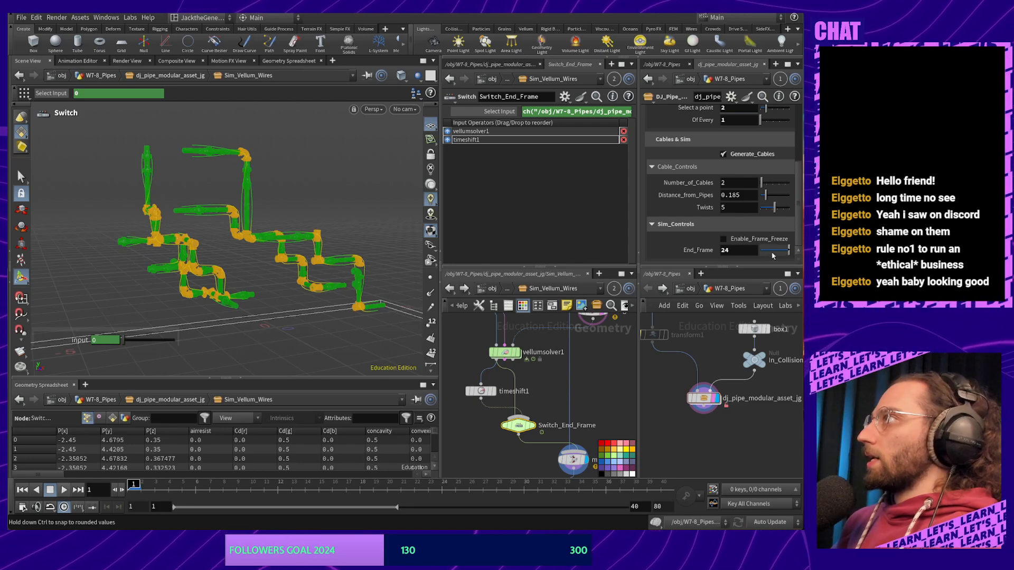
Toggle Enable_Frame_Freeze on and off and scrub frames 1 to 3 to compare the cables
click(723, 239)
click(723, 240)
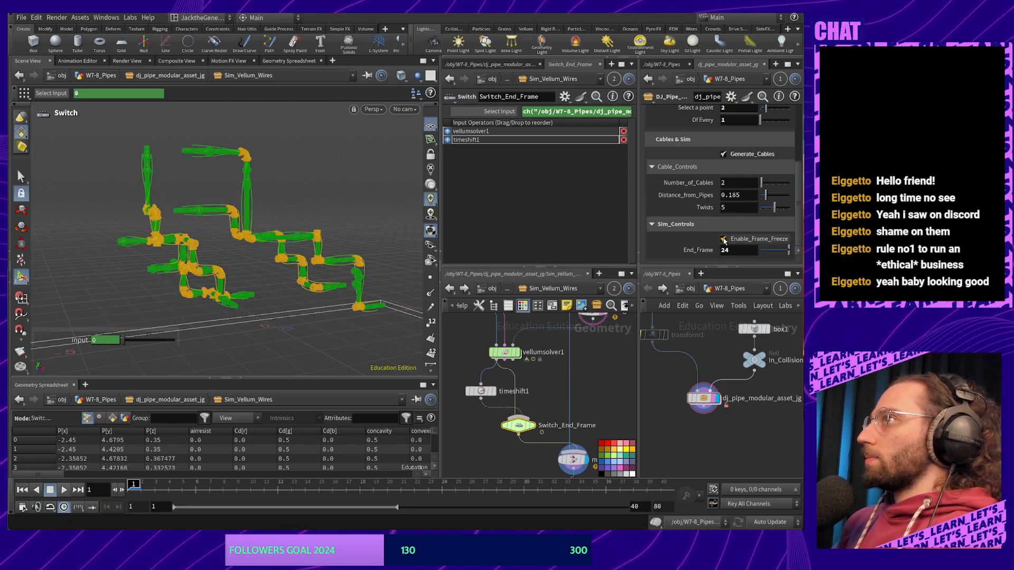
click(723, 240)
click(723, 240)
click(723, 240)
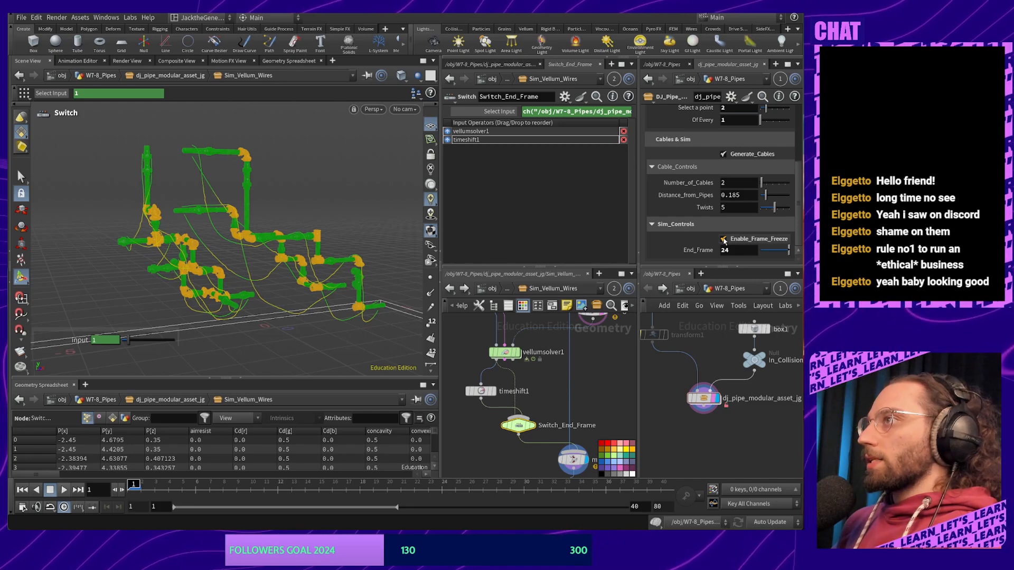
click(723, 240)
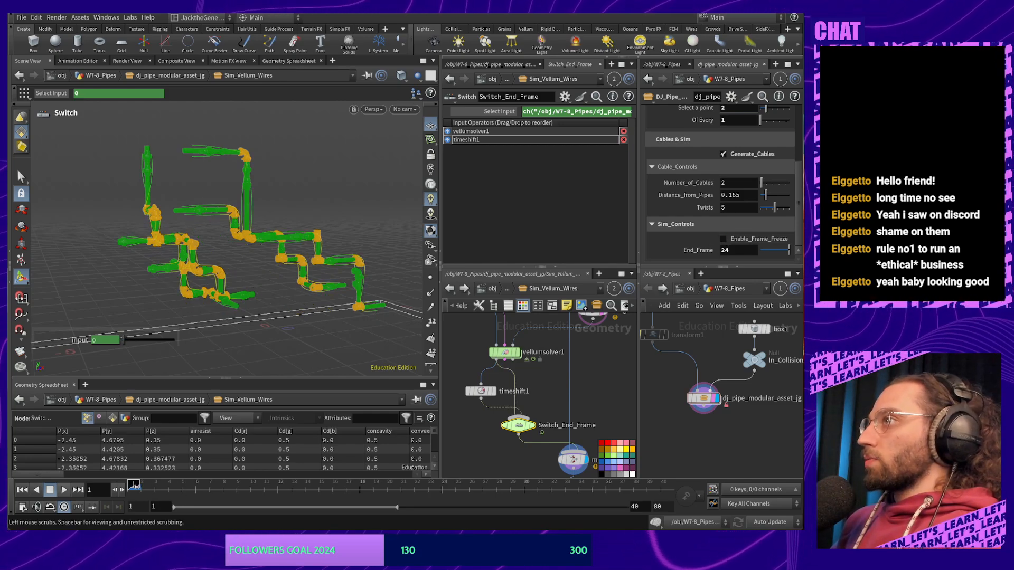
mouse_move(136, 486)
mouse_down()
mouse_move(160, 485)
mouse_move(133, 485)
mouse_up()
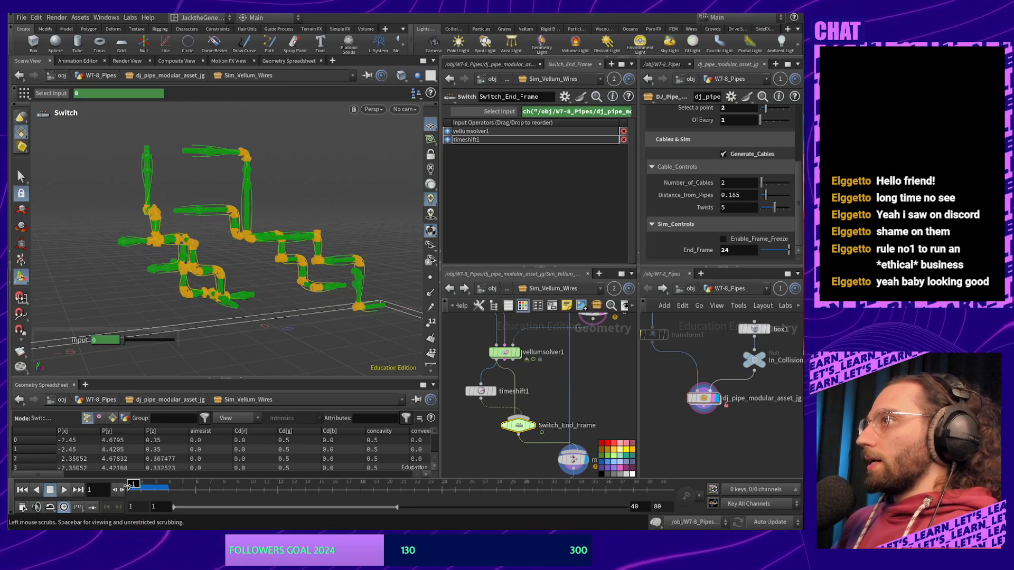
click(723, 239)
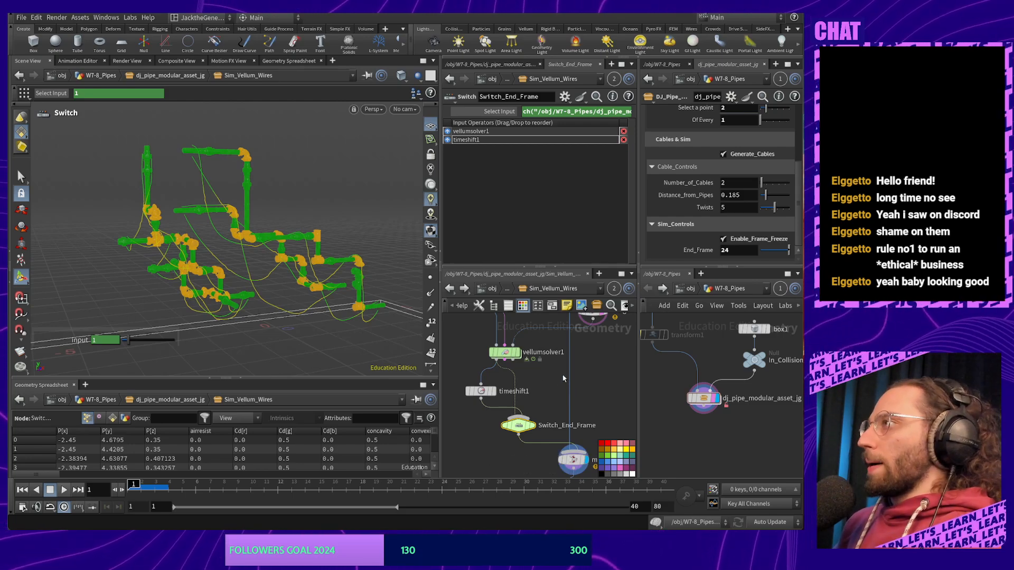
Turn Enable_Frame_Freeze off and raise the cable Twists to 10
middle_drag(563, 378, 562, 415)
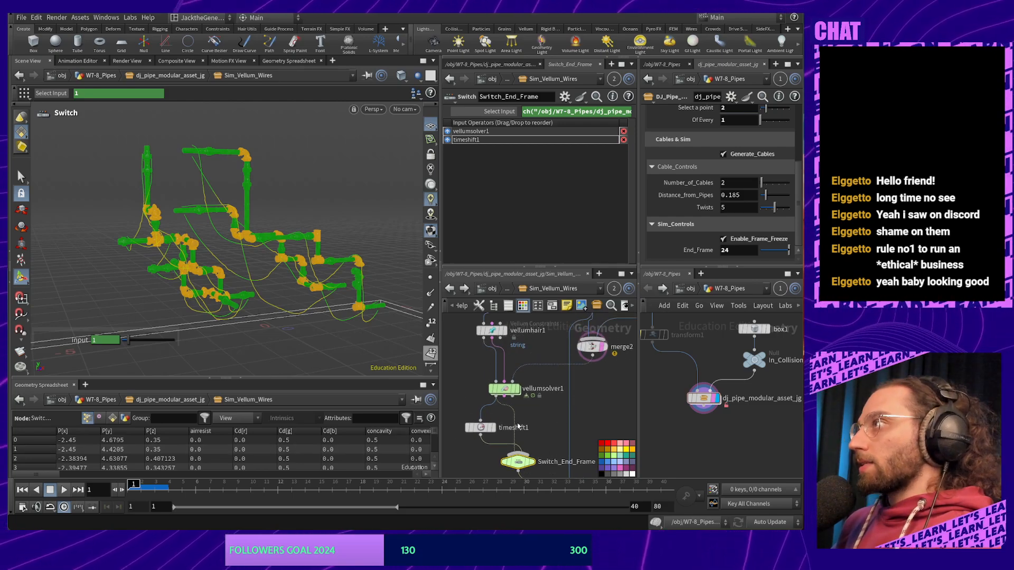
middle_drag(547, 410, 547, 417)
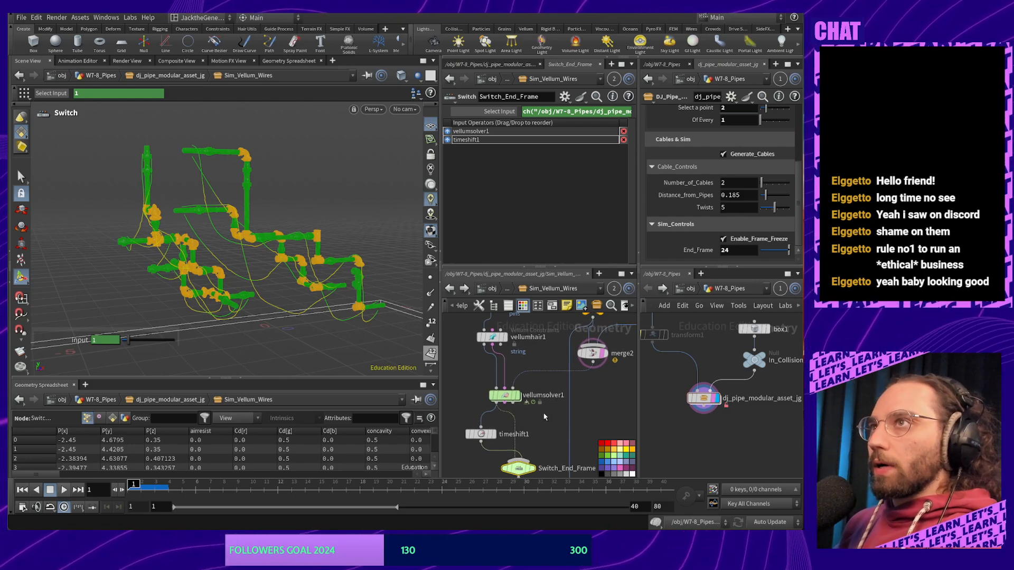
middle_drag(545, 416, 542, 450)
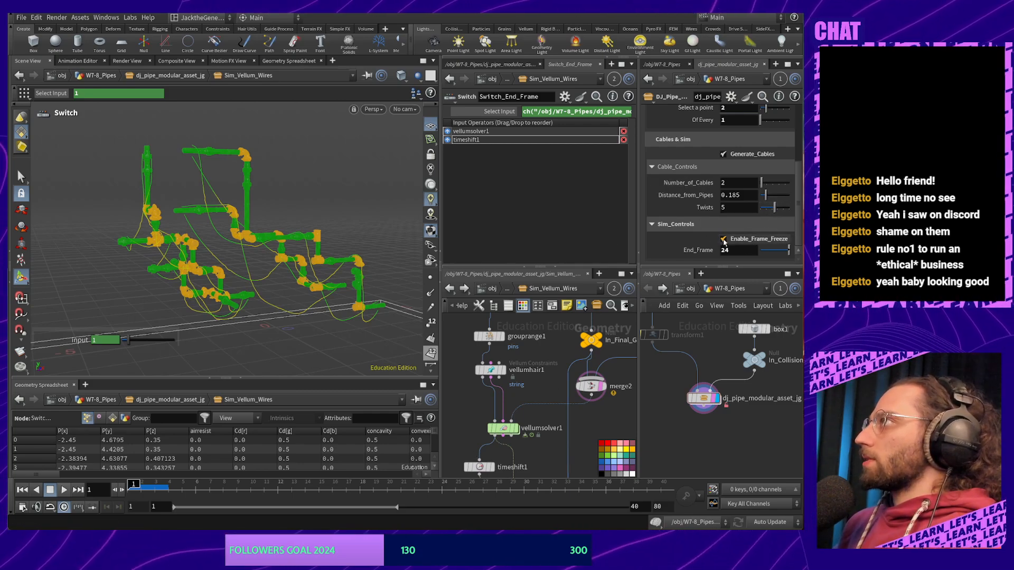
click(723, 239)
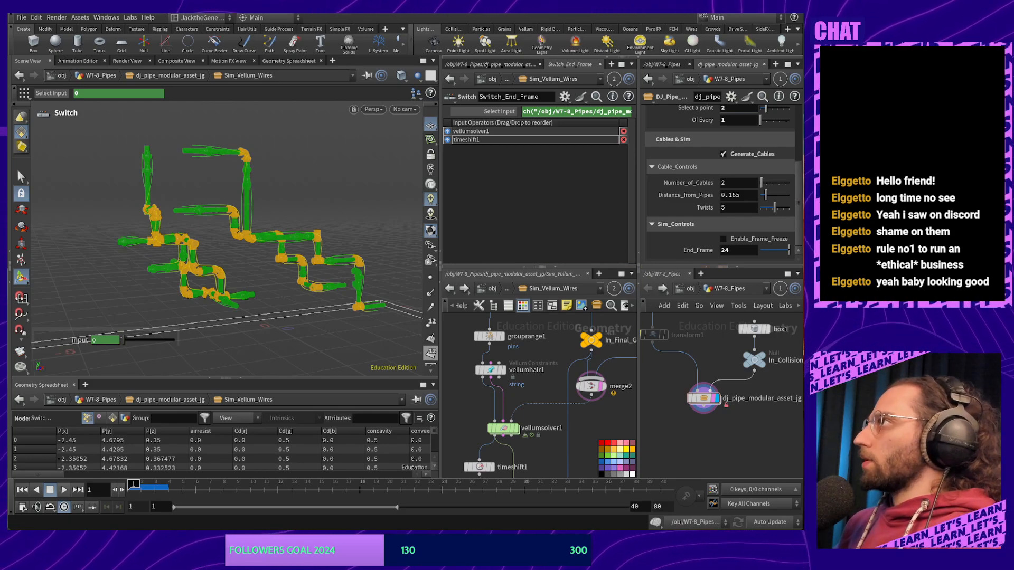
drag(774, 207, 788, 211)
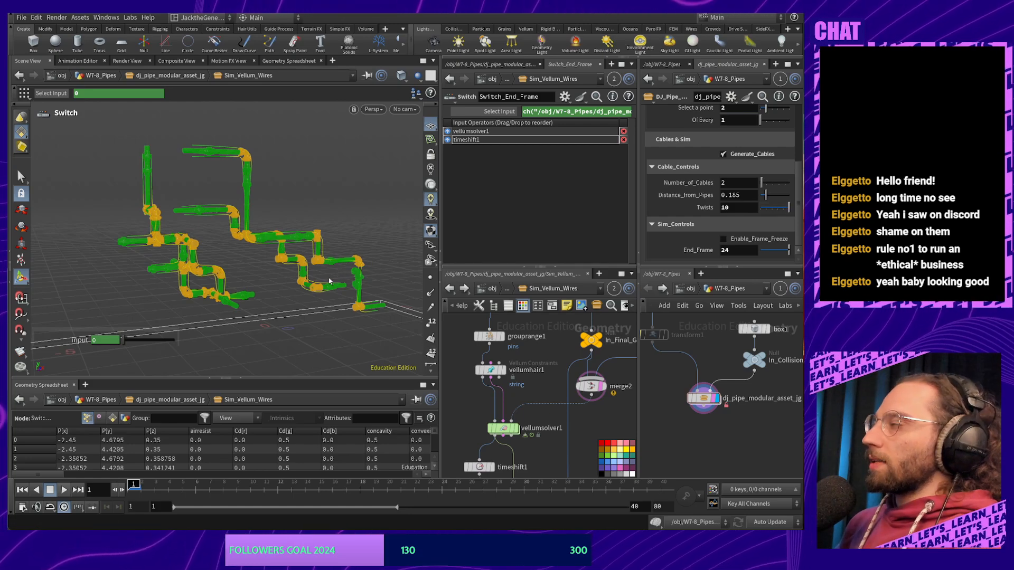
Go inside Gen_cable_curves and lower the asset's Twists value to 3
middle_drag(564, 361, 571, 448)
middle_drag(519, 338, 529, 424)
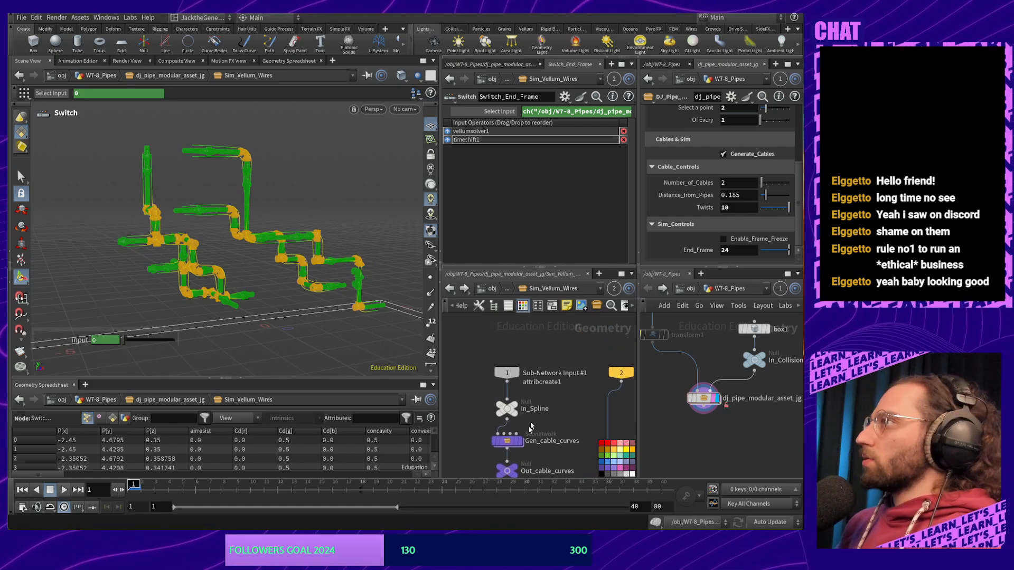
double_click(507, 440)
alt+drag(251, 308, 268, 288)
mouse_move(786, 216)
mouse_down()
mouse_move(757, 213)
mouse_move(769, 211)
mouse_up()
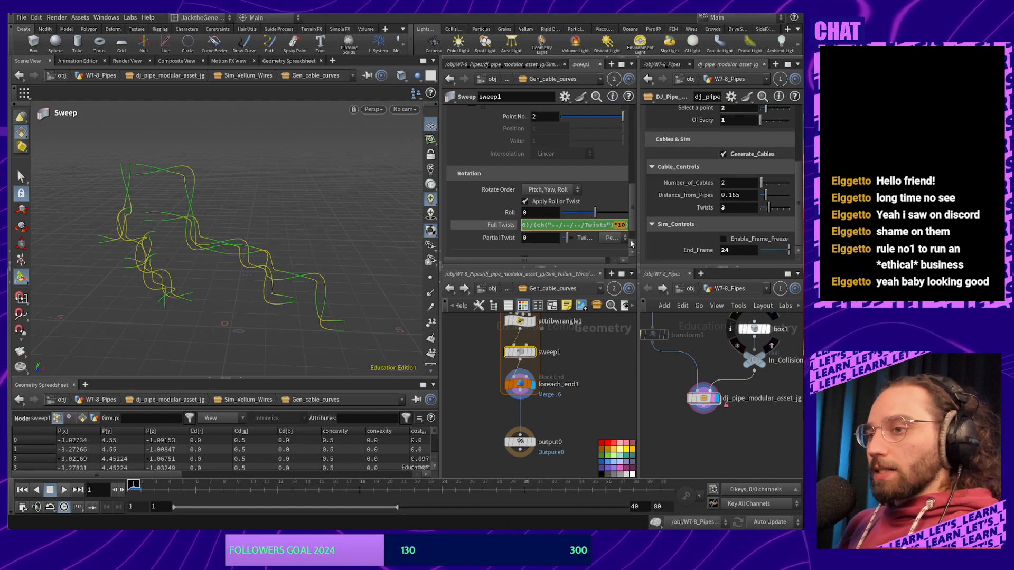
Rewrite sweep1's Full Twists to divide point count by (100/Twists) instead of multiplying by 10
key(BackSpace)
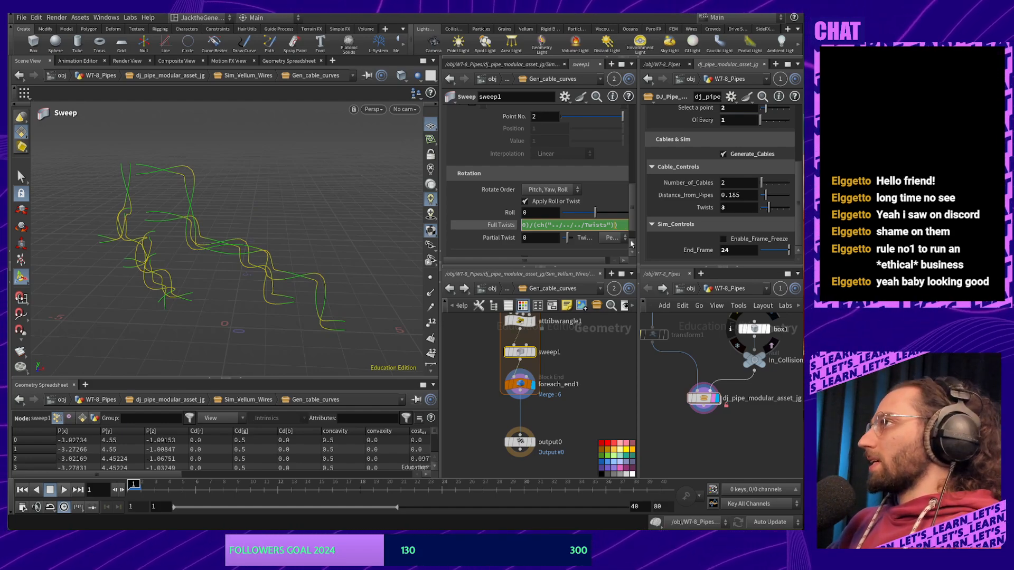
key(Left)
key(Left)
key(Left)
key(Left)
key(Left)
key(Left)
key(Left)
key(Left)
key(Left)
key(Left)
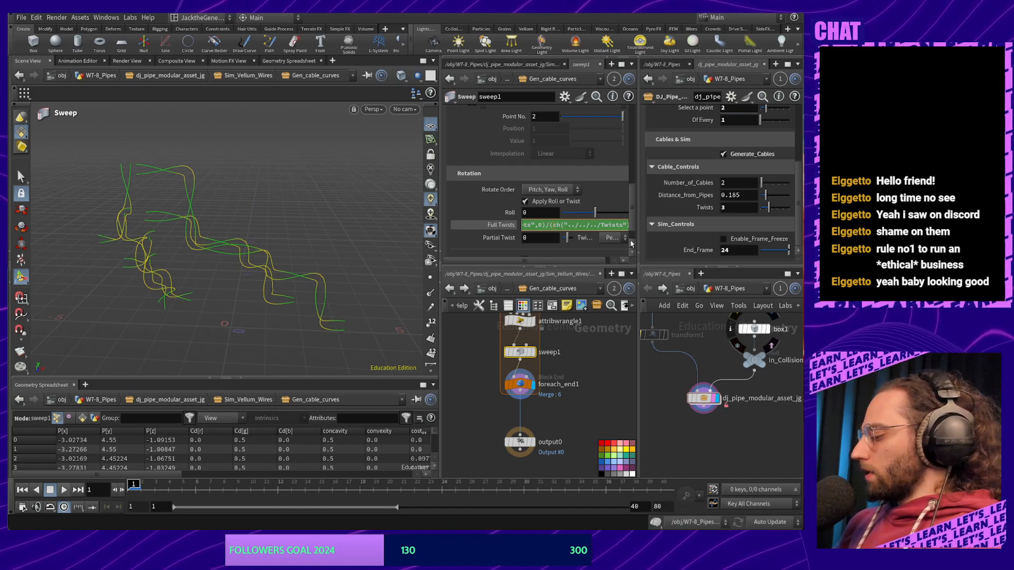
text(100/)
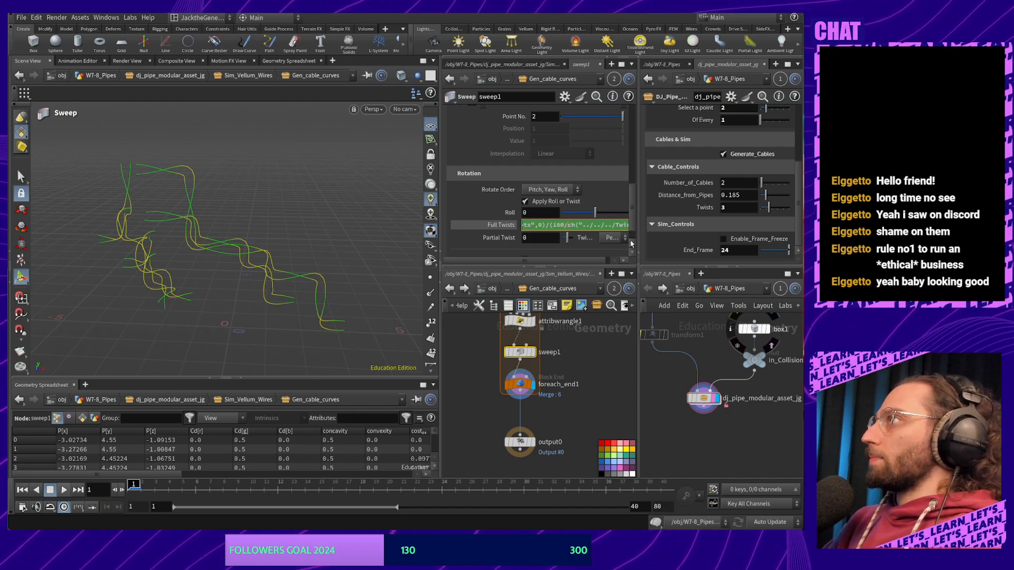
text(()
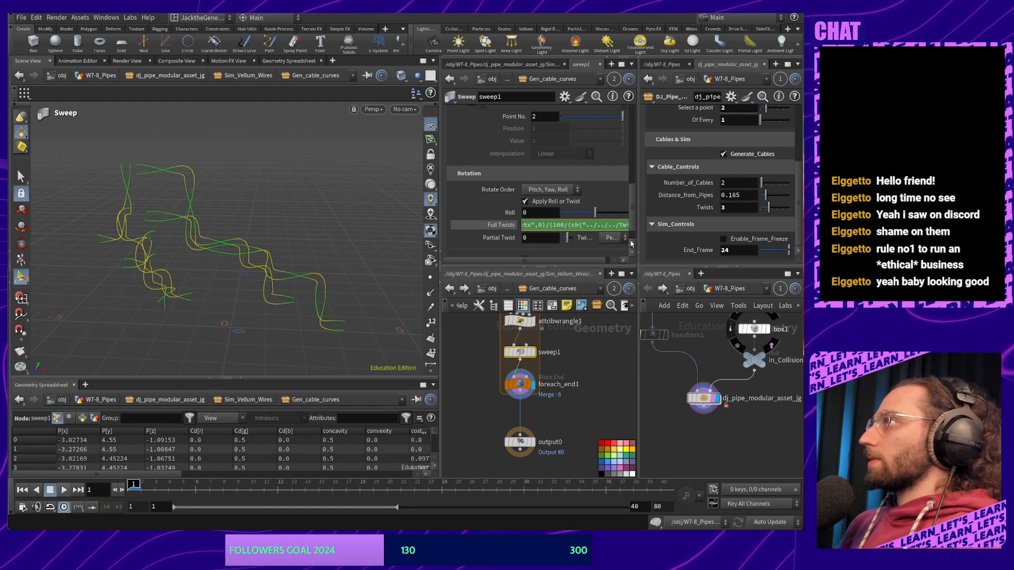
key(End)
text())
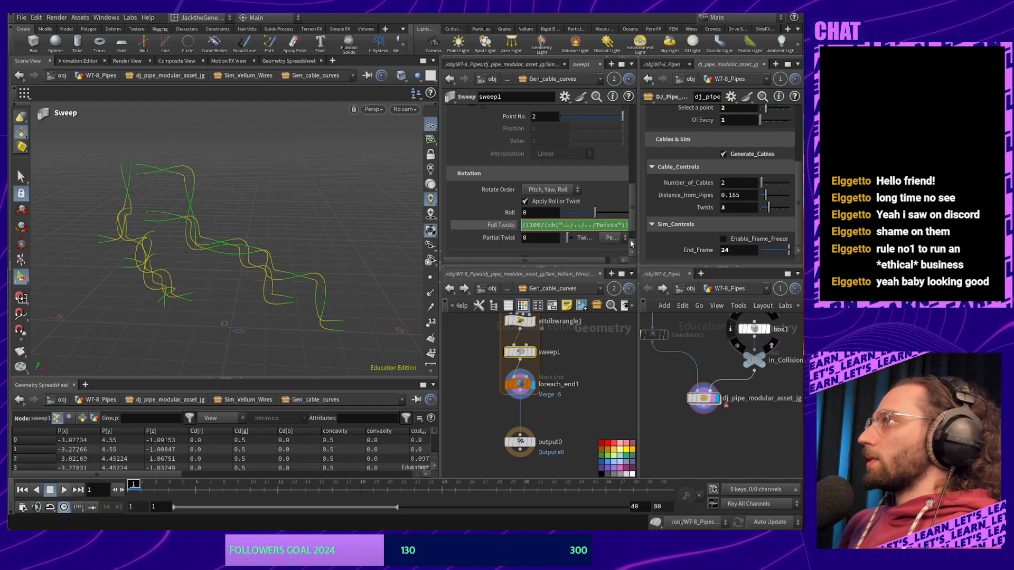
key(Left)
key(Left)
key(Left)
key(Left)
key(Left)
key(Left)
key(Left)
key(Left)
key(Left)
key(Left)
key(Left)
key(Left)
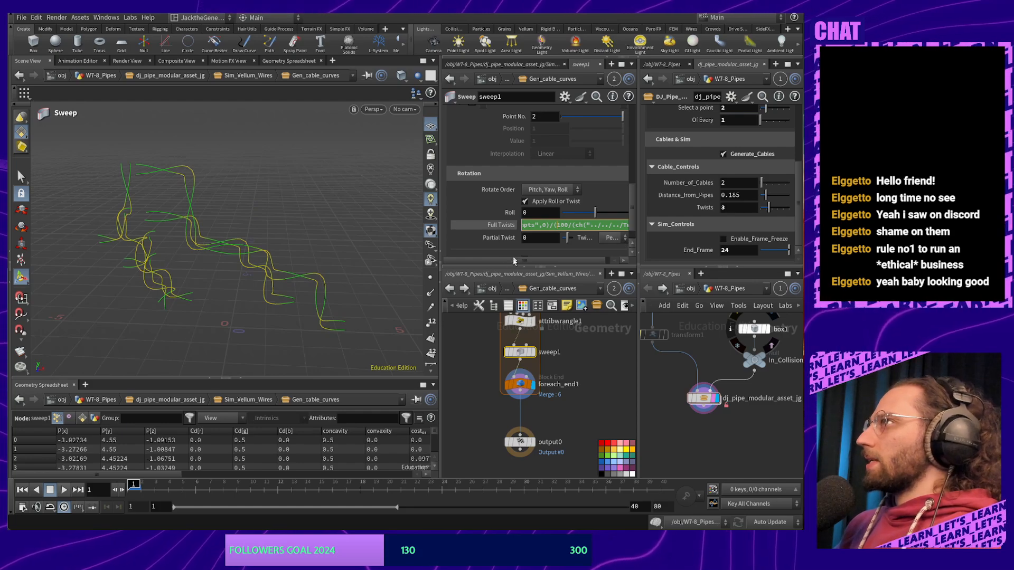
key(Return)
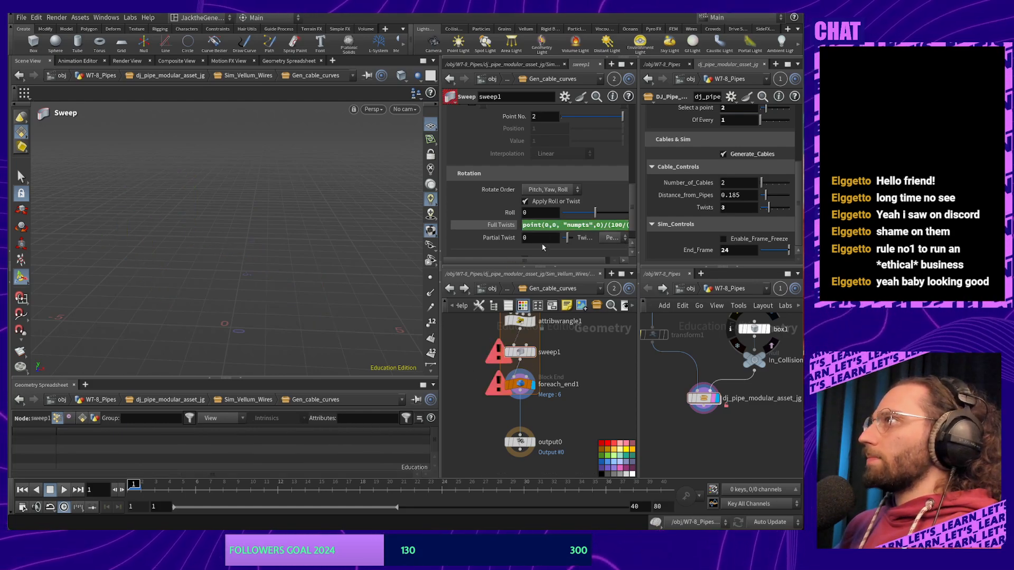
Remove the slash before (100 in sweep1's Full Twists and add the missing closing parenthesis
click(611, 226)
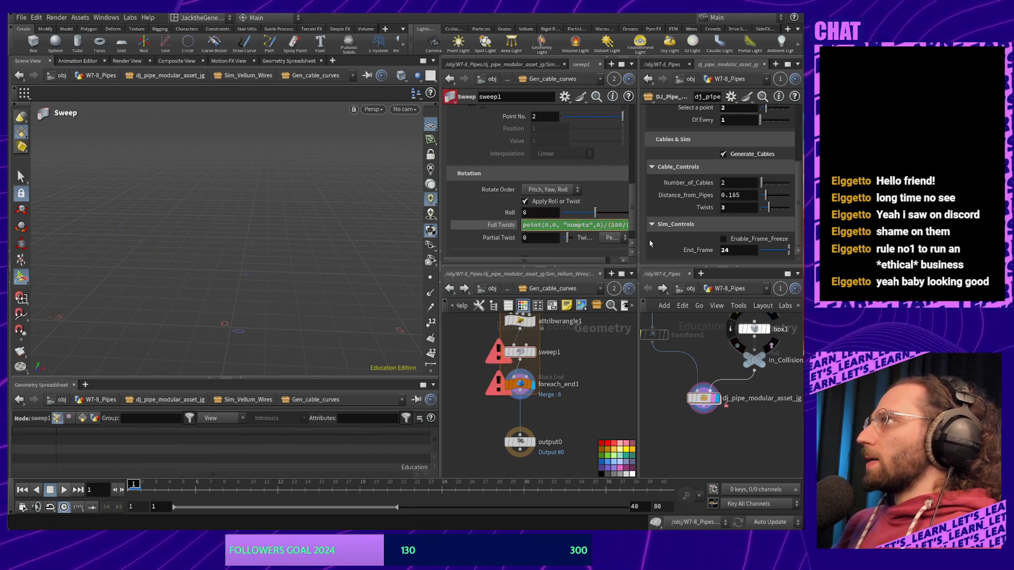
key(Right)
key(Right)
key(Right)
key(Right)
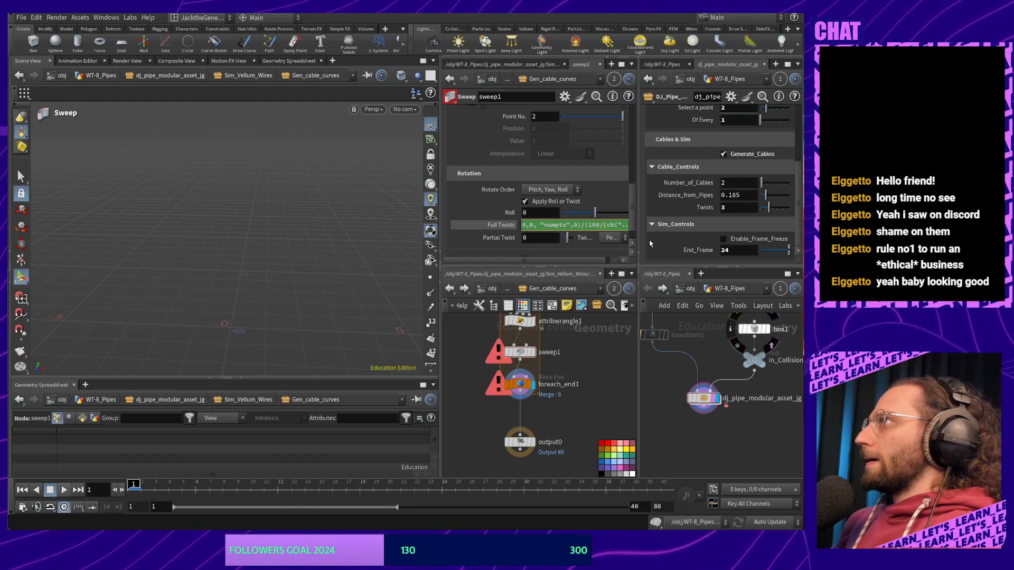
key(Right)
key(Right)
key(Right)
key(Right)
key(Right)
key(Right)
key(Right)
key(Right)
key(Right)
key(Right)
key(Right)
key(Right)
key(Right)
key(Right)
key(Right)
key(Right)
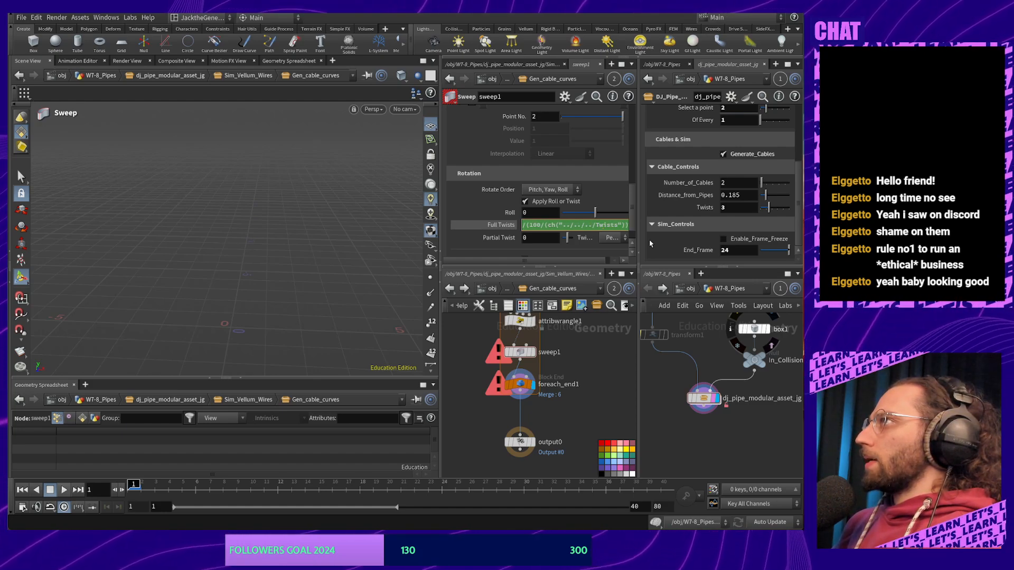
key(Left)
key(Left)
key(Left)
key(Left)
key(Left)
key(Left)
key(Left)
key(Left)
key(Left)
key(Left)
key(Left)
key(Left)
key(Left)
key(Left)
key(Left)
key(Left)
key(Left)
key(Left)
key(Left)
key(Left)
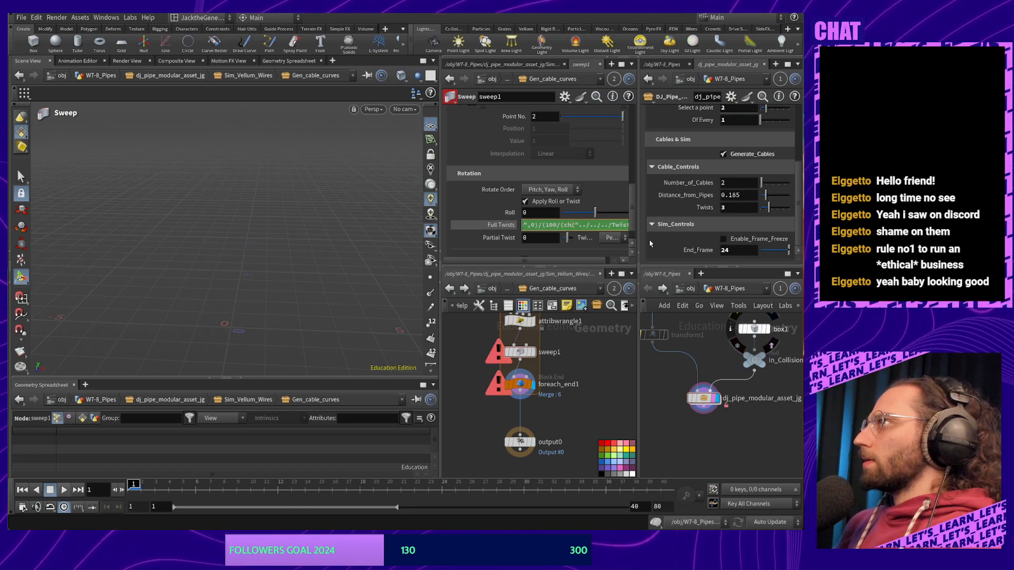
key(Right)
key(Right)
key(Right)
key(Right)
key(Right)
key(Right)
key(Right)
key(Right)
key(Right)
key(Right)
key(Right)
key(Right)
key(Right)
key(Right)
key(Right)
key(Right)
key(Right)
key(Right)
key(Right)
key(Right)
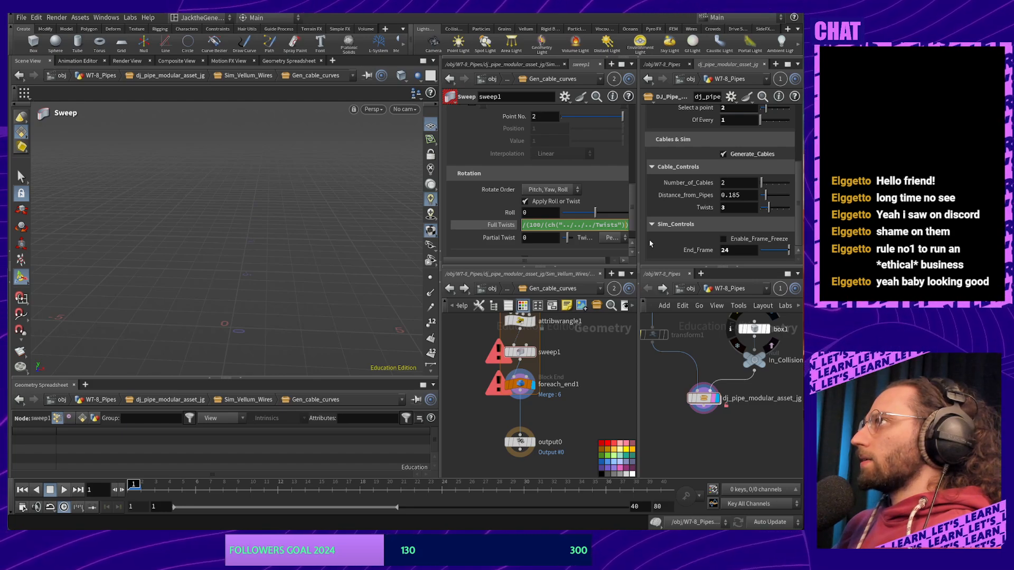
key(Left)
key(Left)
key(Left)
key(Left)
key(Left)
key(Left)
key(Left)
key(Left)
key(Left)
key(Left)
key(Left)
key(Left)
key(Left)
key(Left)
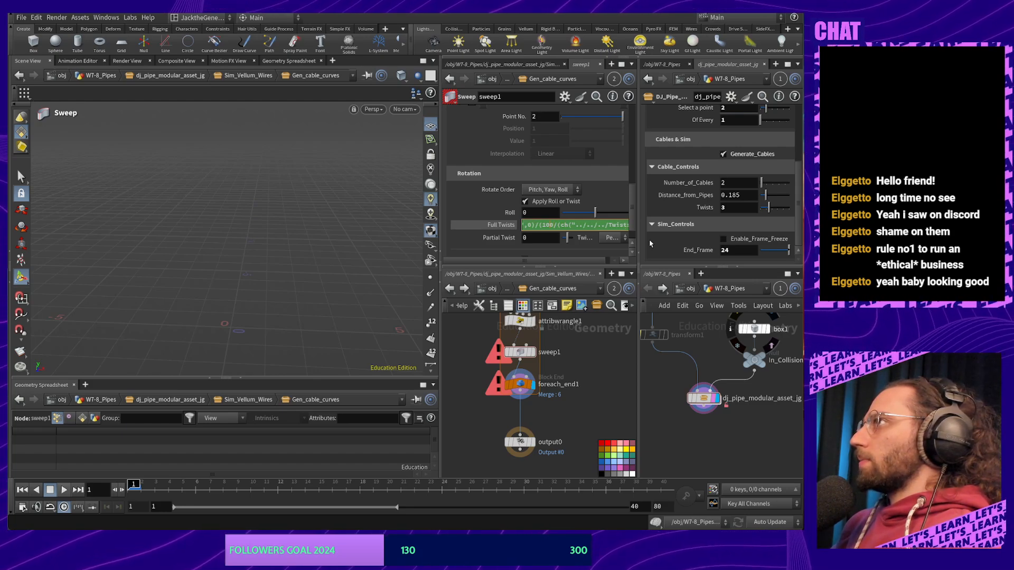
key(Left)
key(Left)
key(Left)
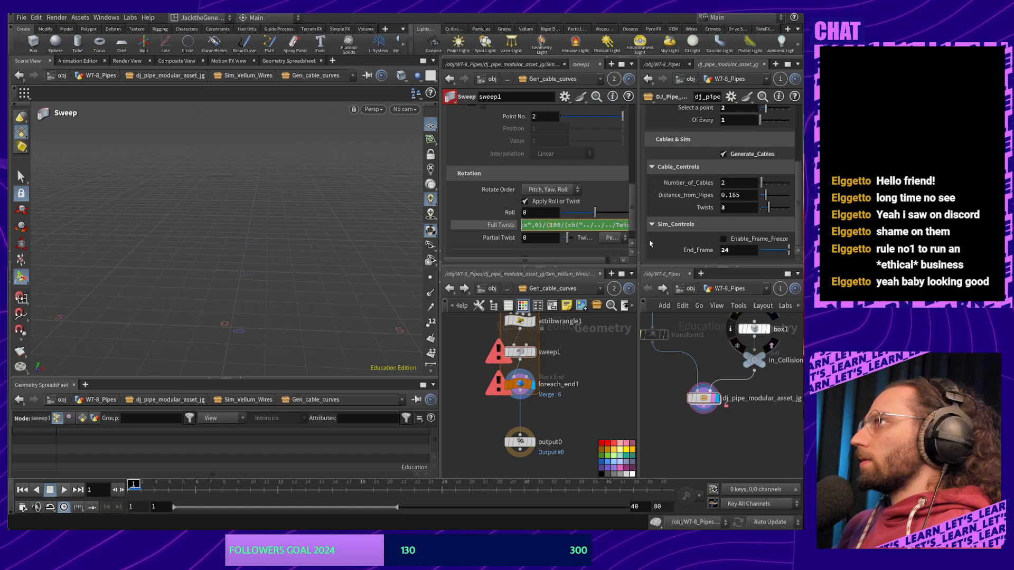
key(BackSpace)
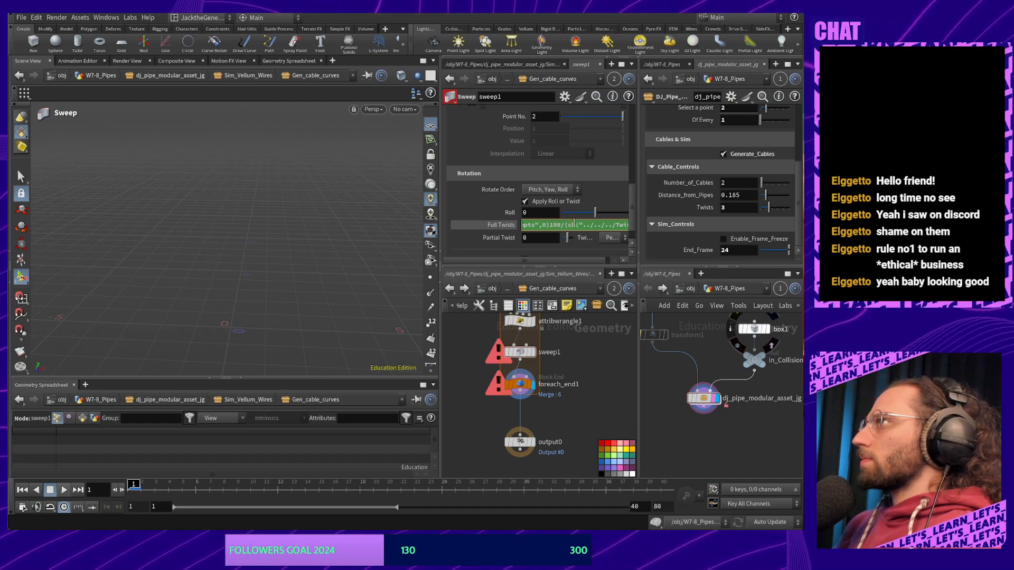
key(End)
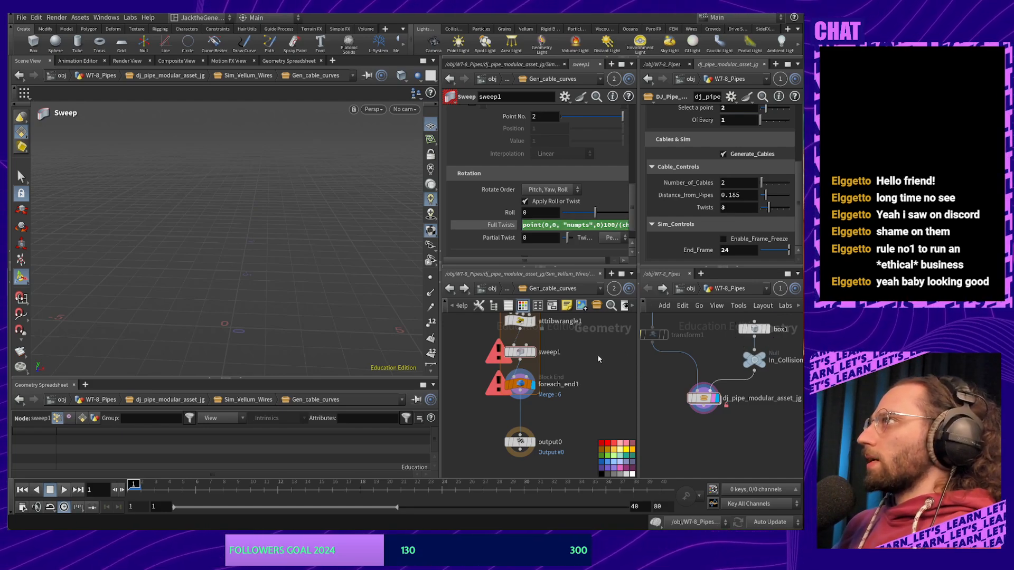
mouse_move(592, 225)
mouse_down()
mouse_move(628, 225)
mouse_move(589, 225)
mouse_up()
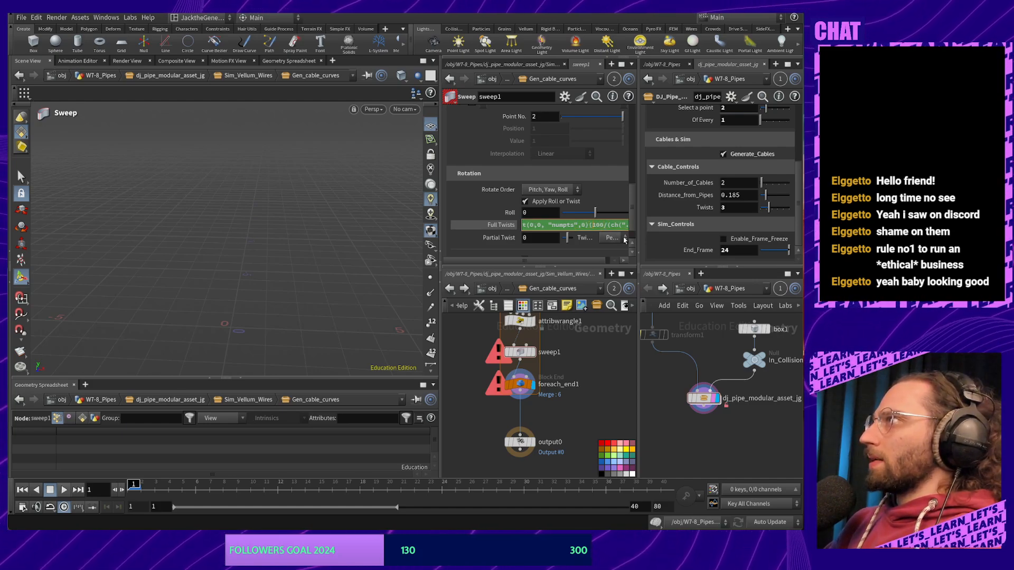
key(Right)
key(Right)
key(Right)
key(Right)
key(Right)
key(Right)
key(Right)
key(Right)
key(Right)
key(Right)
key(Right)
key(Right)
key(Right)
key(Right)
key(Right)
key(Right)
key(Right)
key(Right)
key(Right)
key(Right)
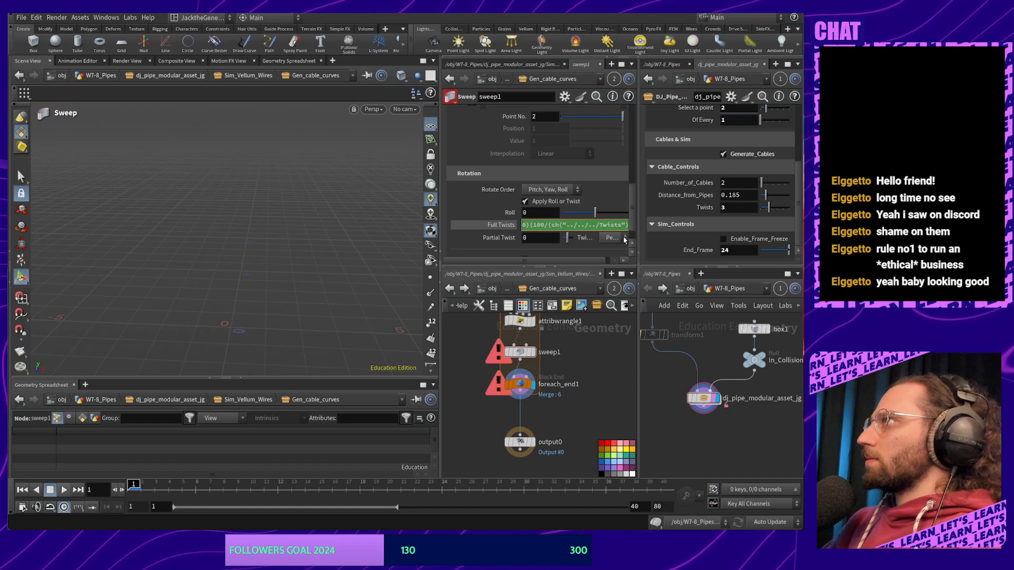
text())
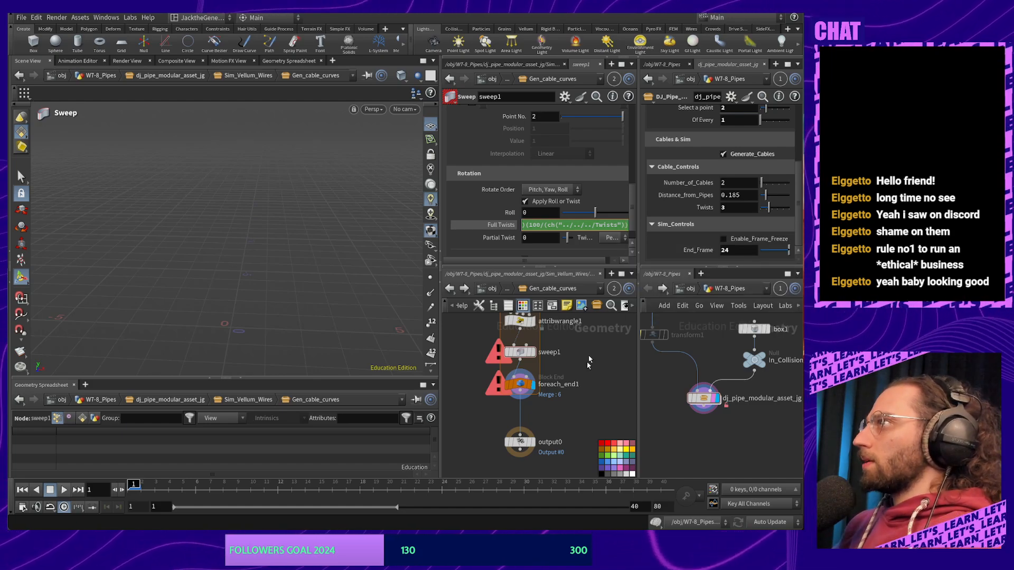
key(Return)
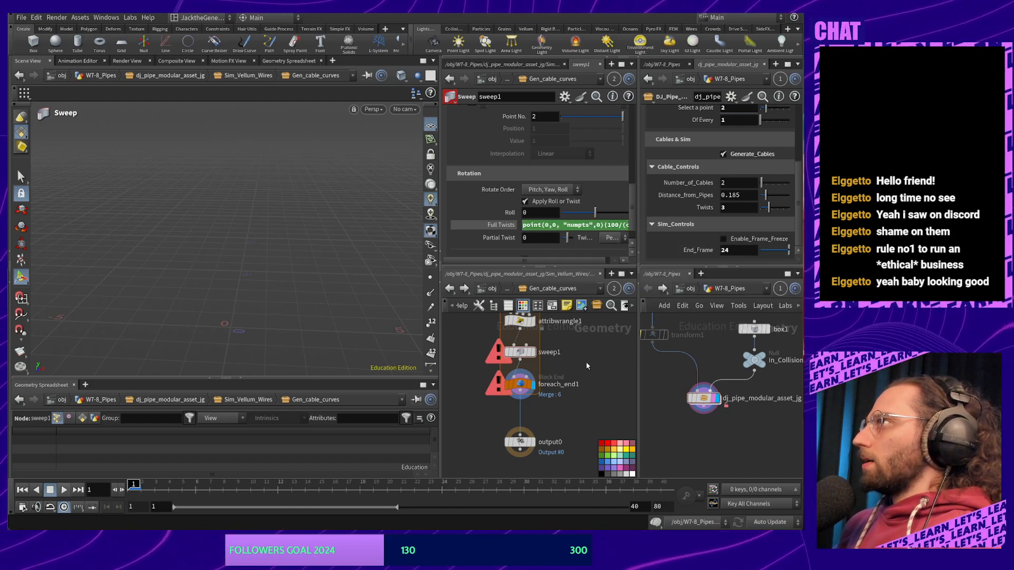
Set the asset's Twists to 6 and review the Full Twists expression text
middle_drag(595, 361, 568, 384)
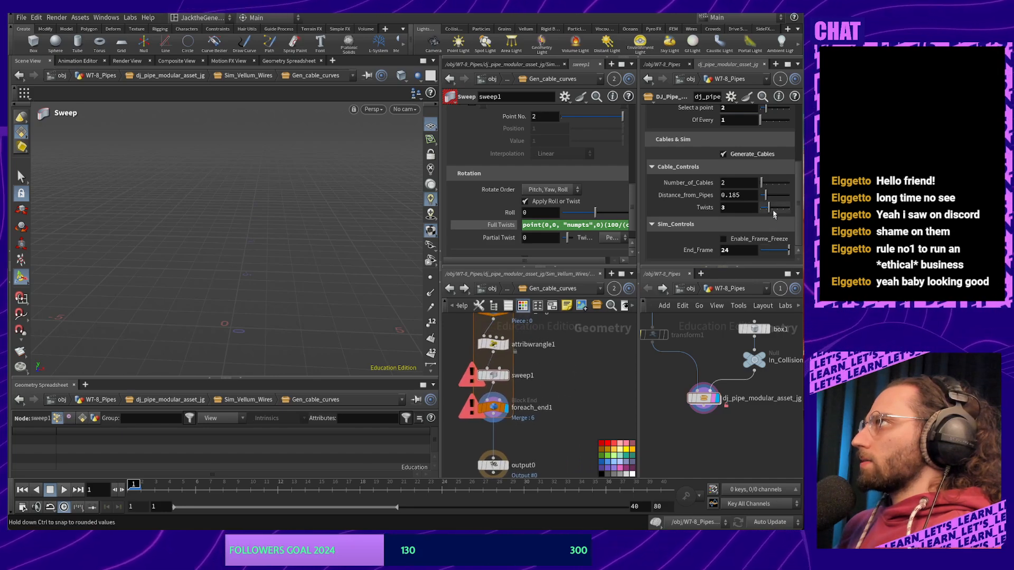
drag(783, 212, 776, 209)
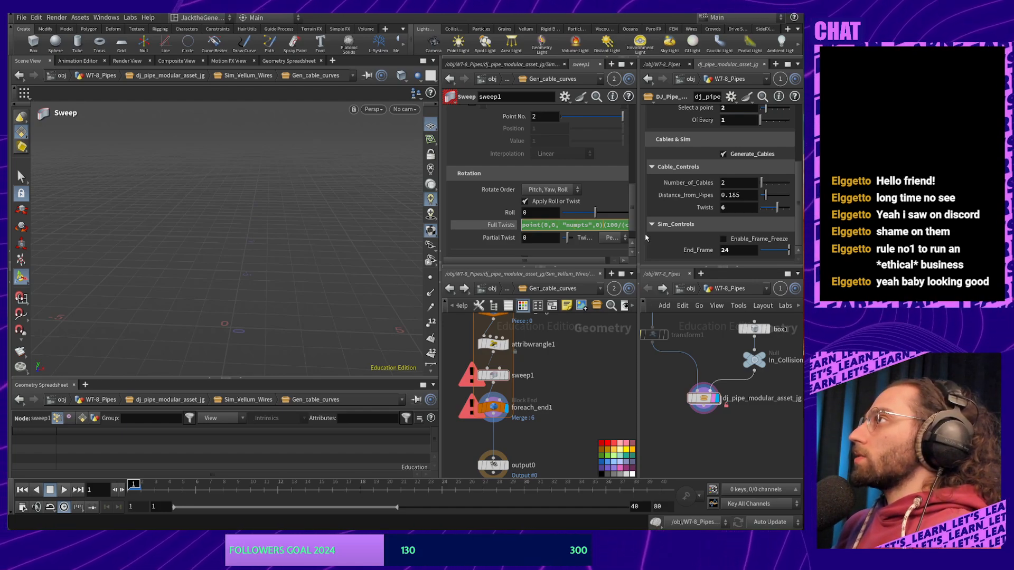
key(Right)
key(Right)
key(Right)
key(Right)
key(Right)
key(Right)
key(Right)
key(Right)
key(Right)
key(Right)
key(Right)
key(Right)
key(Right)
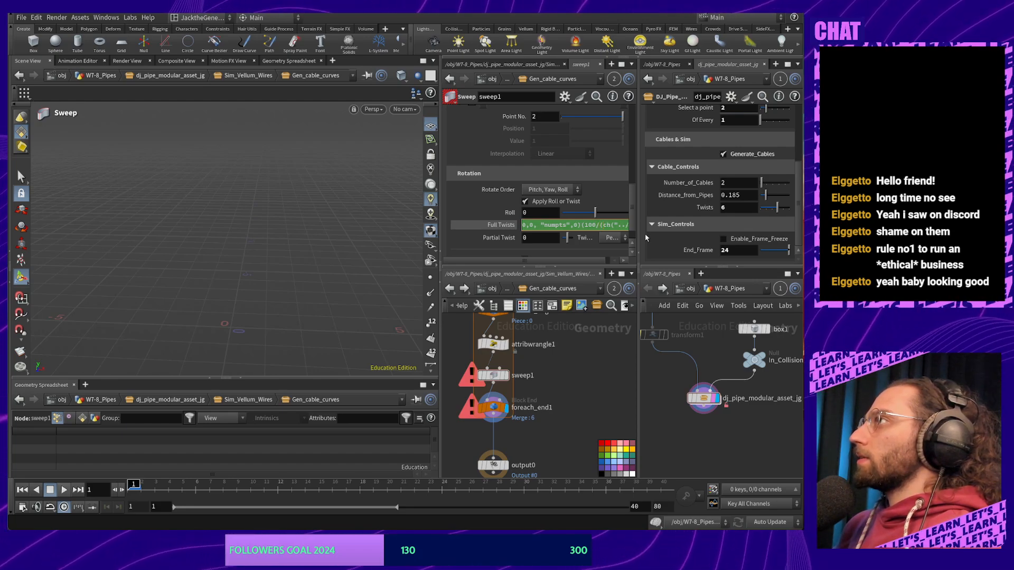
key(End)
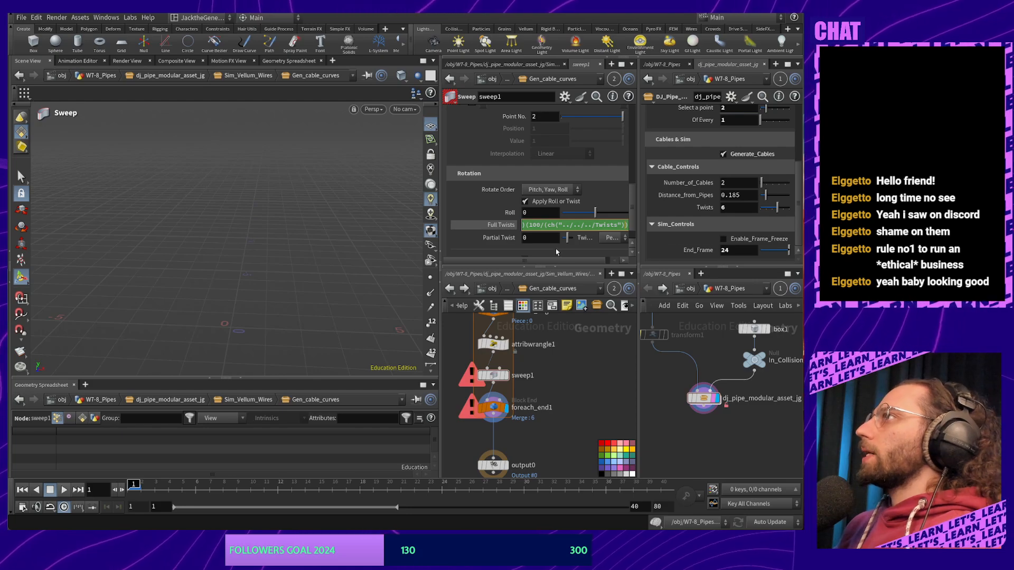
key(Left)
key(Left)
key(Left)
key(Left)
key(Left)
key(Left)
key(Left)
key(Left)
key(Left)
key(Left)
key(Left)
key(Left)
key(Left)
key(Left)
key(Left)
key(Left)
key(Left)
key(Left)
key(Left)
key(Left)
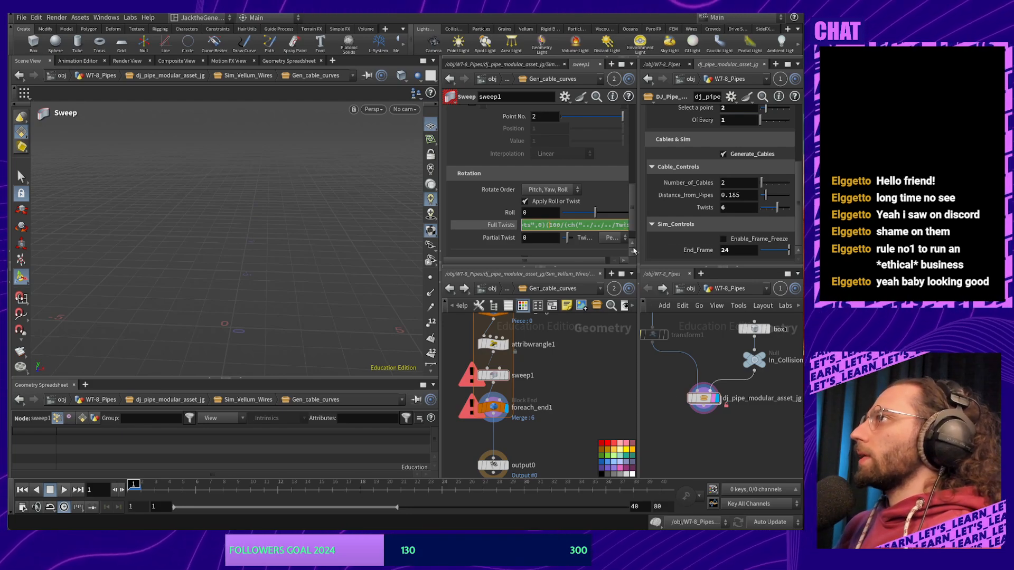
key(Left)
key(Left)
key(Left)
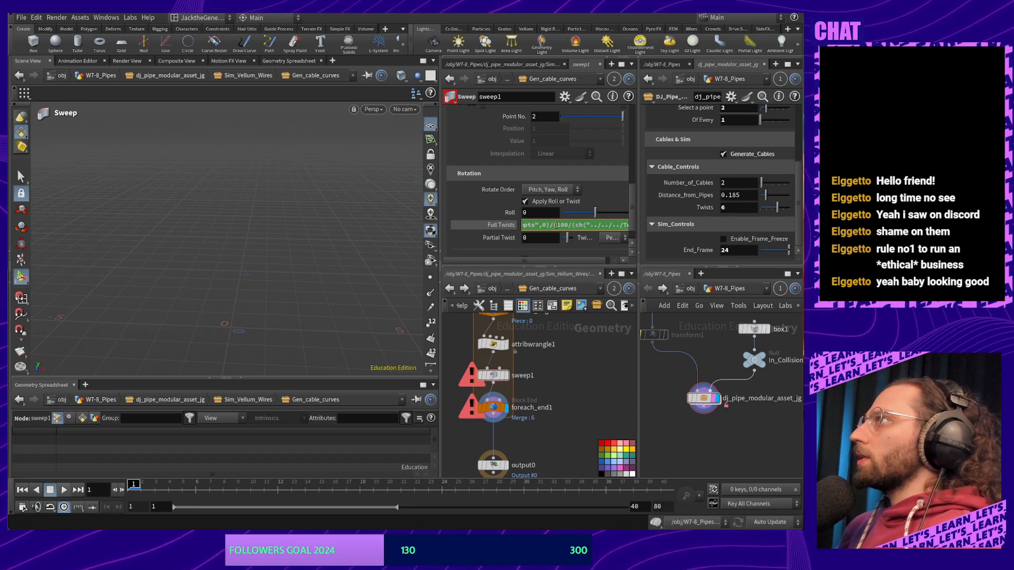
drag(560, 224, 648, 232)
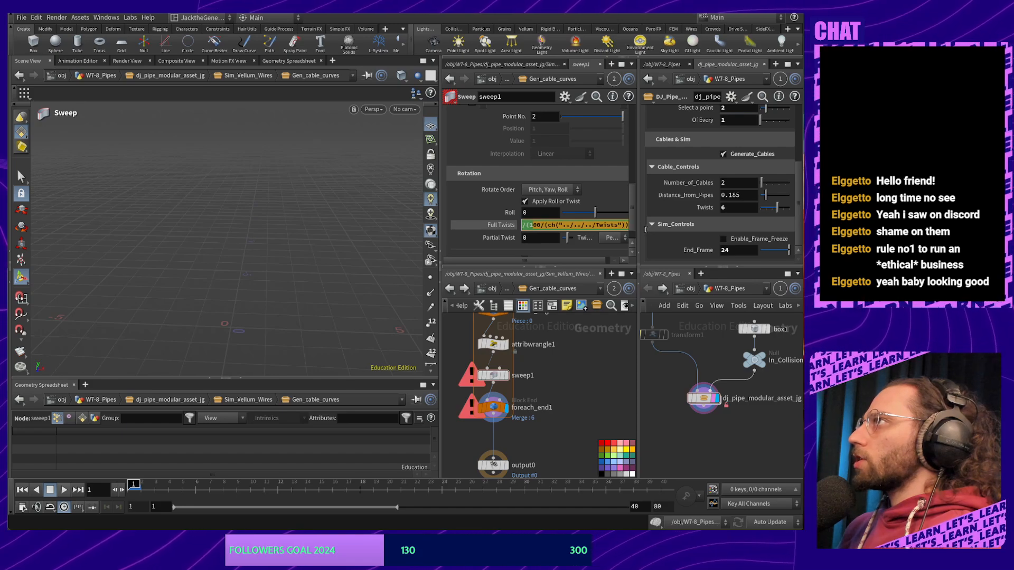
click(573, 369)
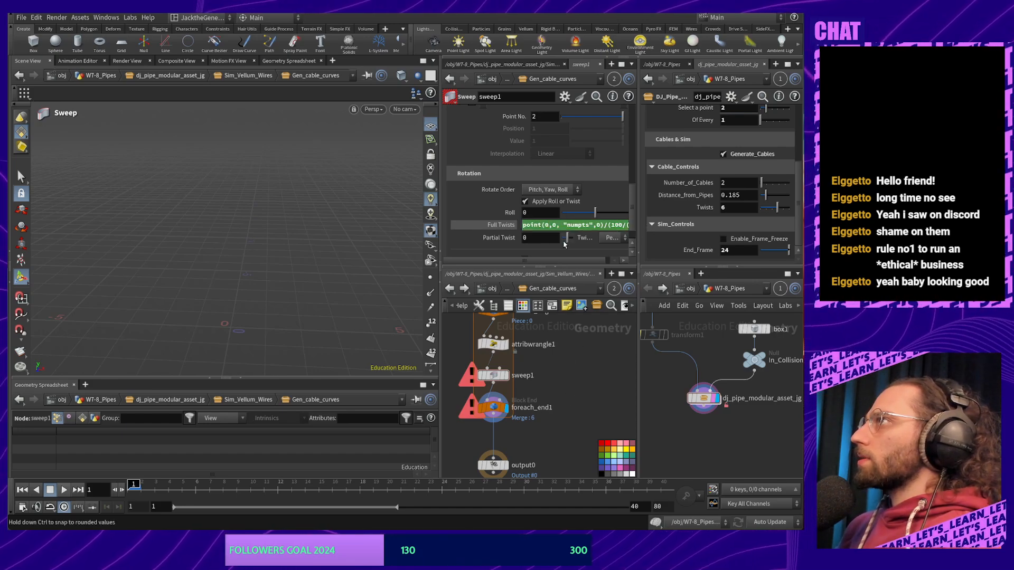
click(564, 225)
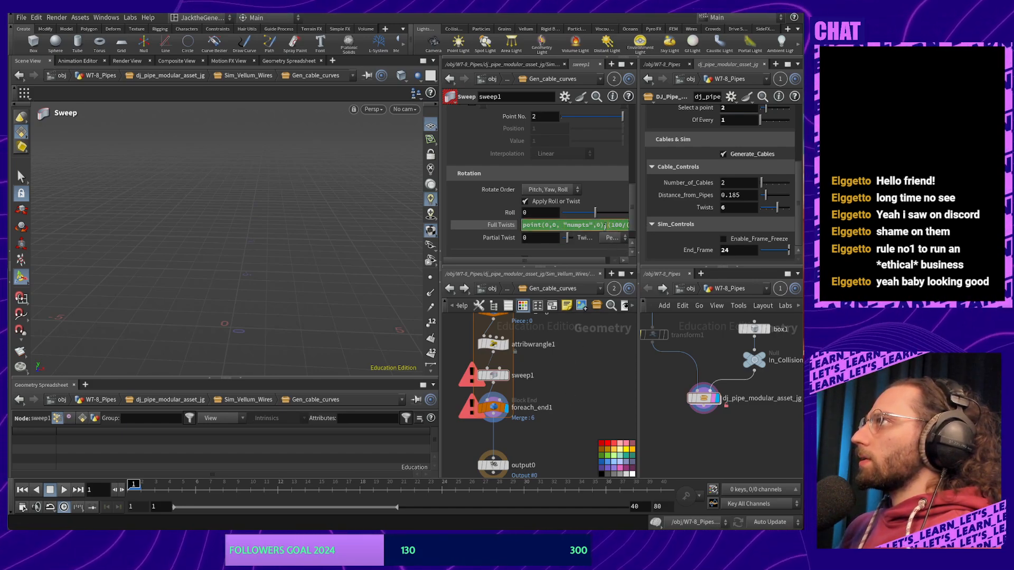
Display sweep1 and output0, and check sweep1's error message in its info window
click(552, 424)
click(506, 377)
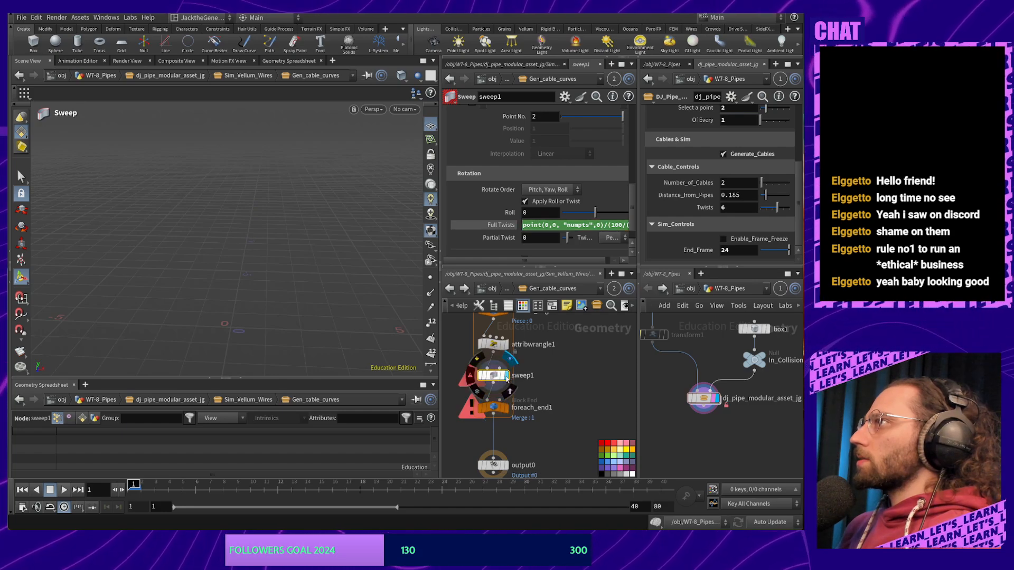
click(503, 377)
middle_drag(502, 468, 516, 432)
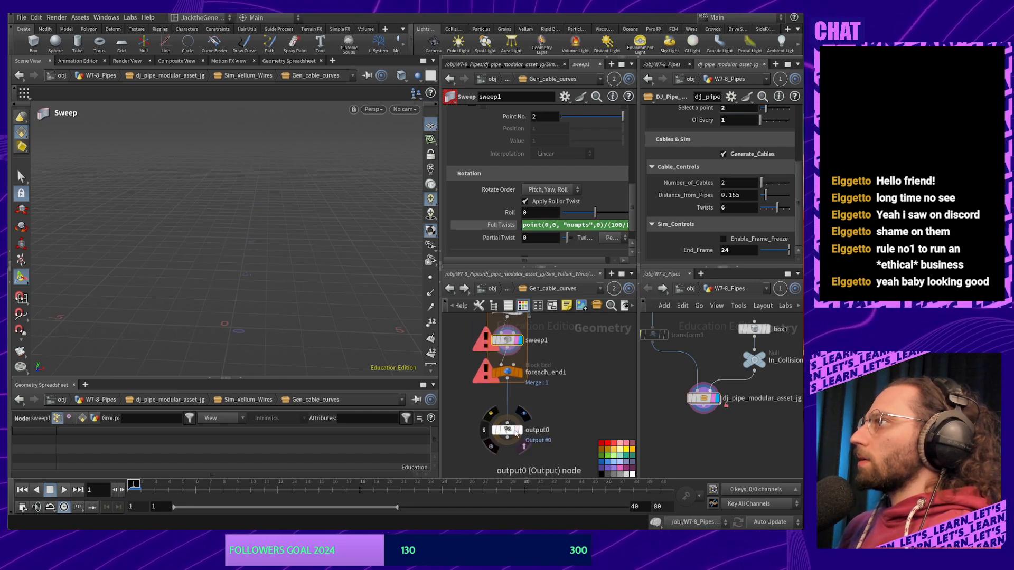
click(520, 430)
click(509, 430)
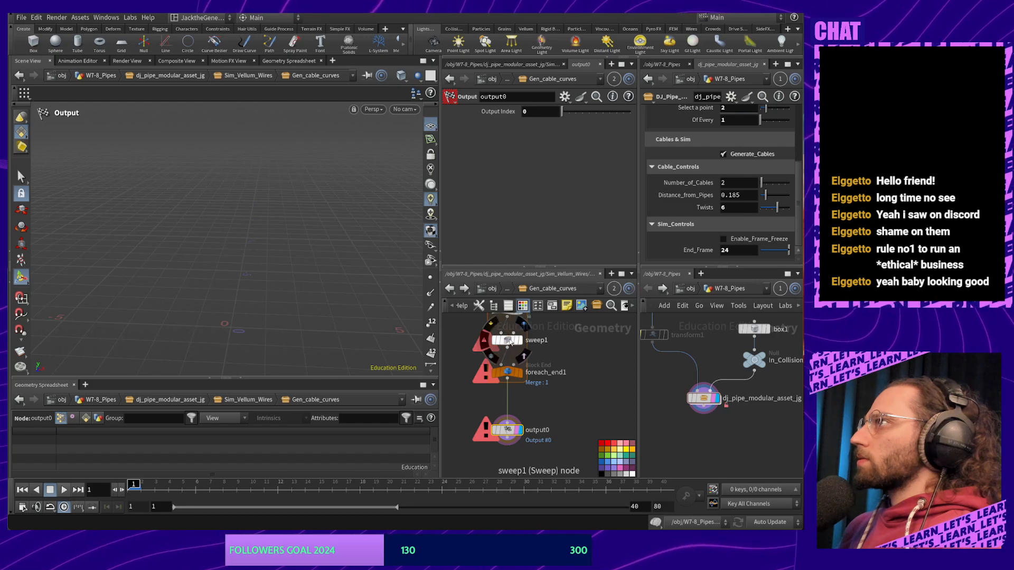
middle_click(508, 340)
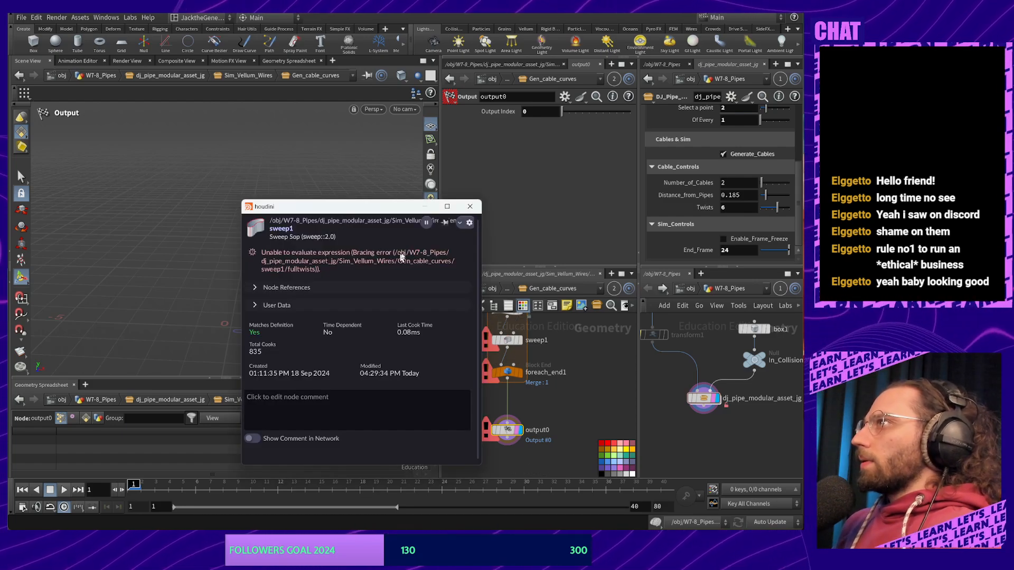
click(470, 207)
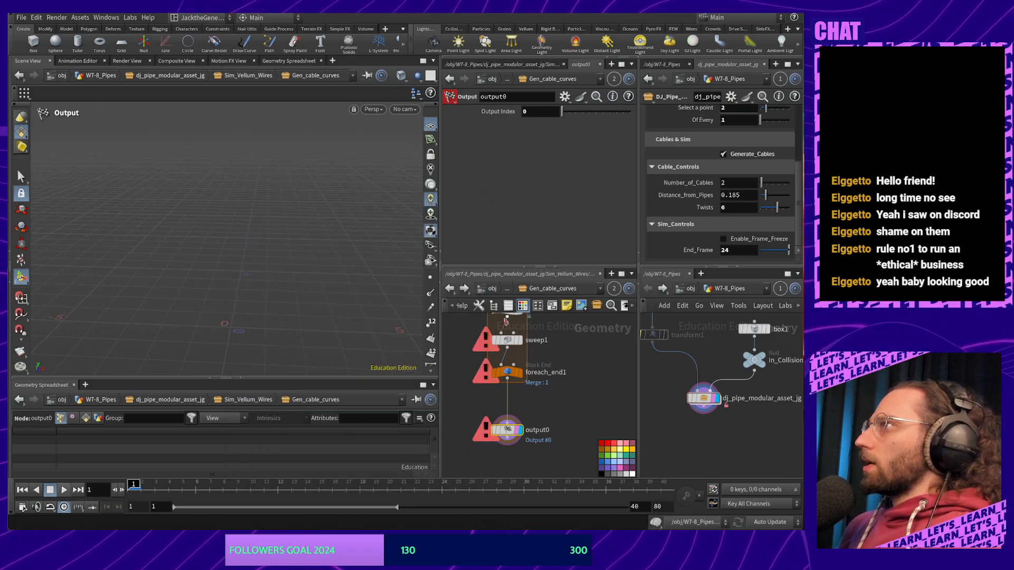
Retype the parenthesis after ch in sweep1's Full Twists so the expression evaluates without error
click(505, 339)
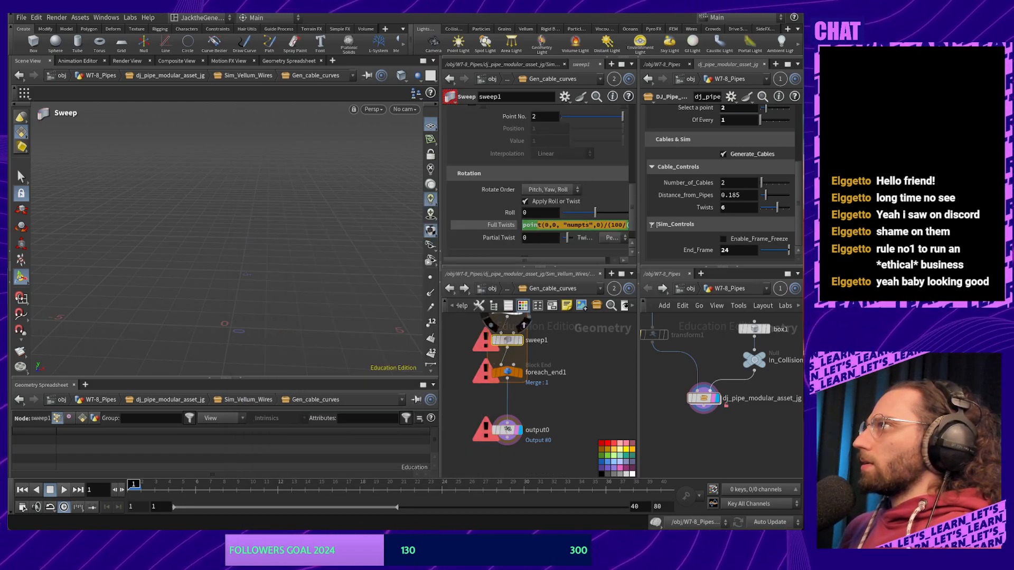
drag(657, 224, 676, 224)
drag(609, 230, 584, 230)
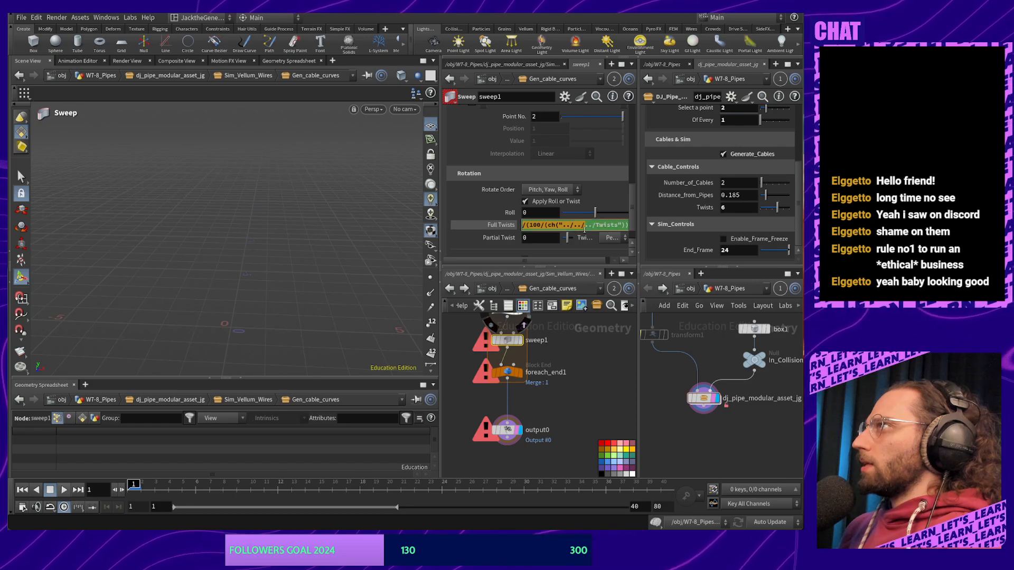
click(584, 229)
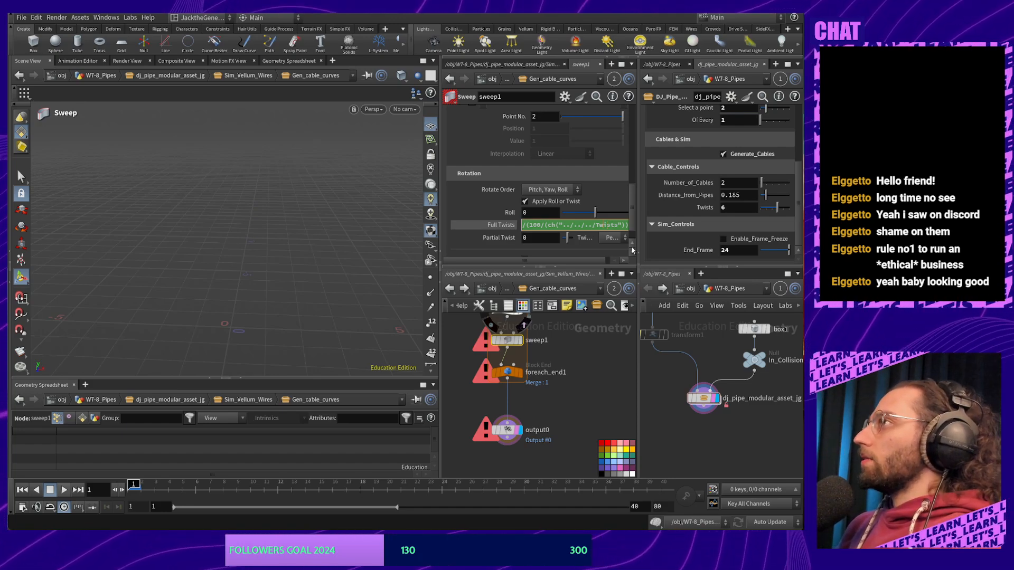
key(BackSpace)
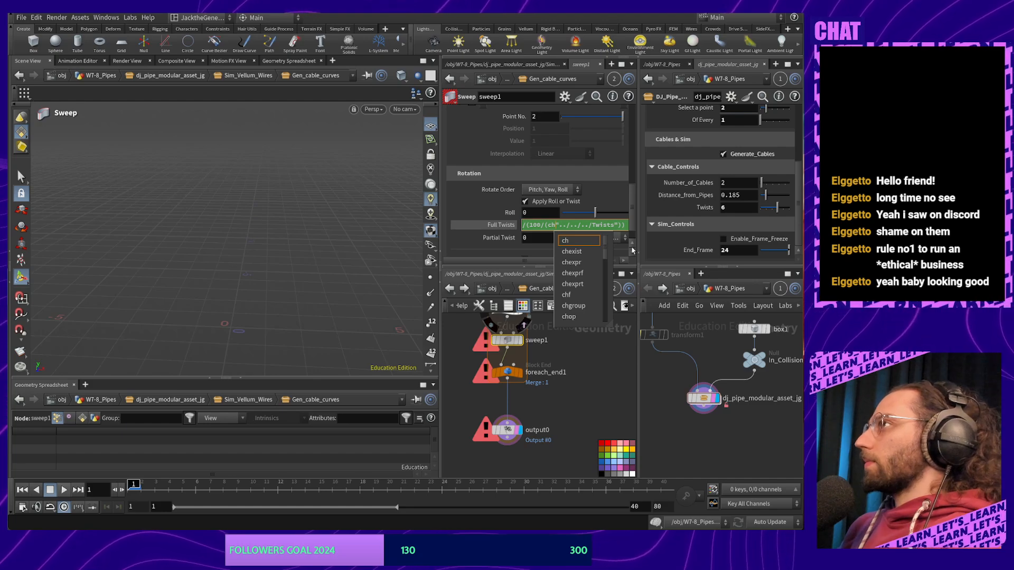
text(()
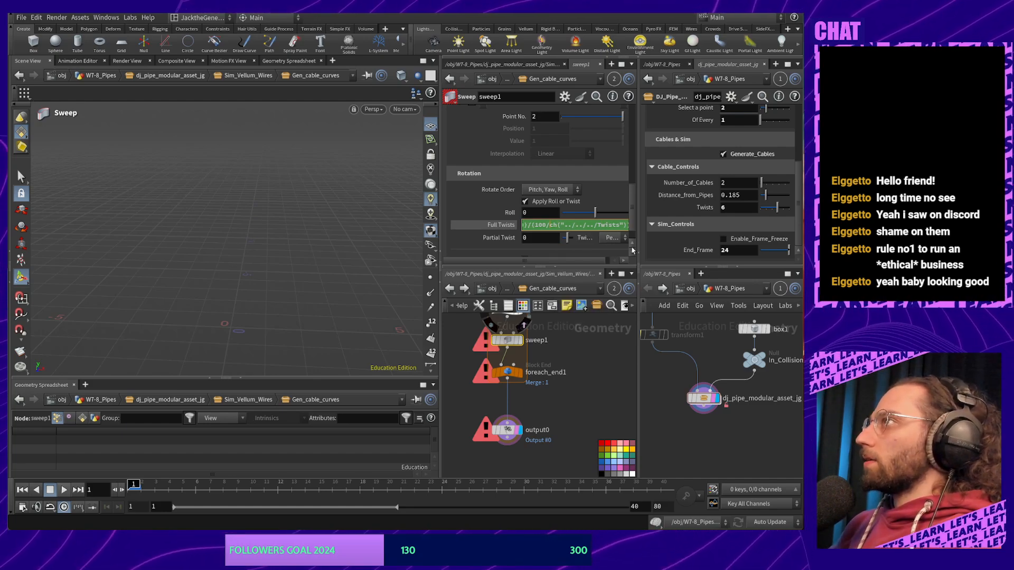
key(Return)
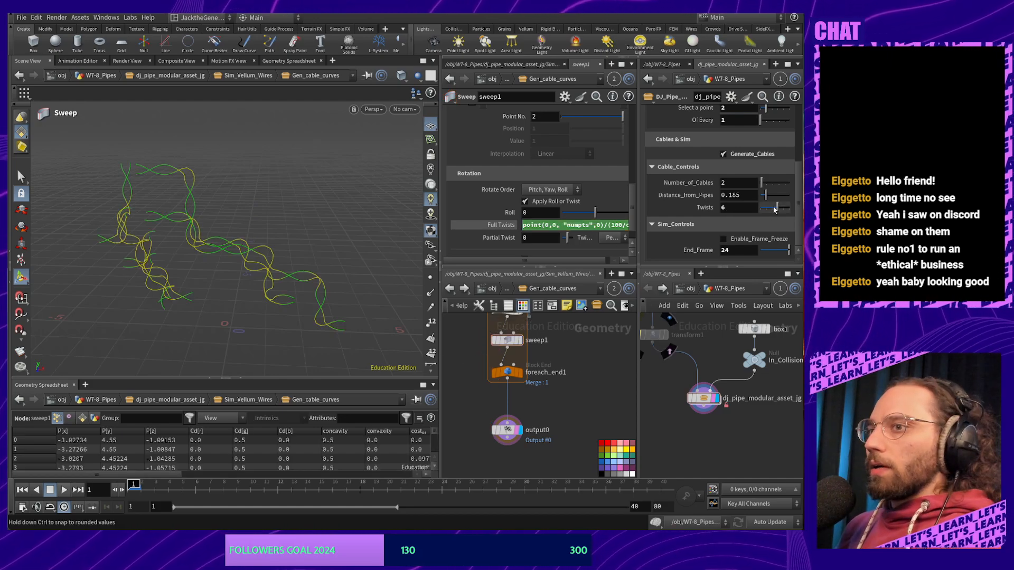
Lower the cable Twists to 5 and orbit to inspect the looser twisted cables
mouse_move(776, 210)
mouse_down()
mouse_move(754, 204)
mouse_move(775, 208)
mouse_up()
alt+drag(321, 267, 255, 261)
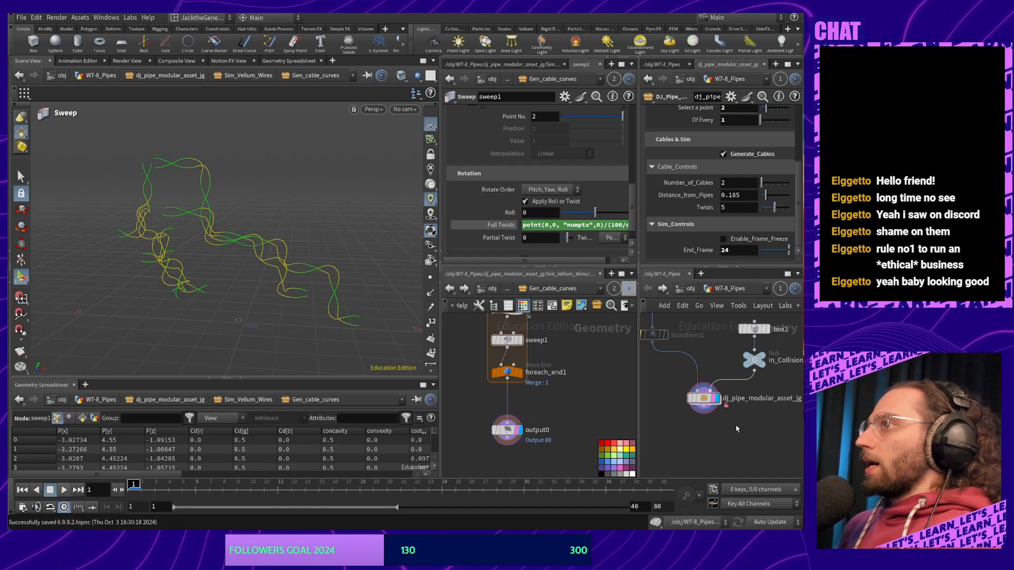
middle_drag(562, 431, 558, 439)
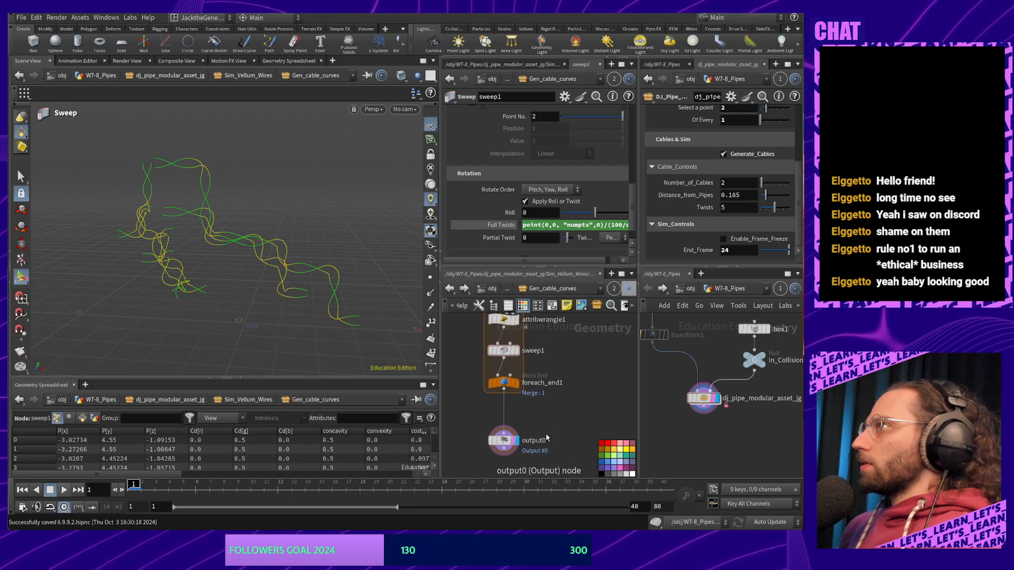
Back in Sim_Vellum_Wires, drop a Clean node onto the wire between merge1 and output0
click(450, 288)
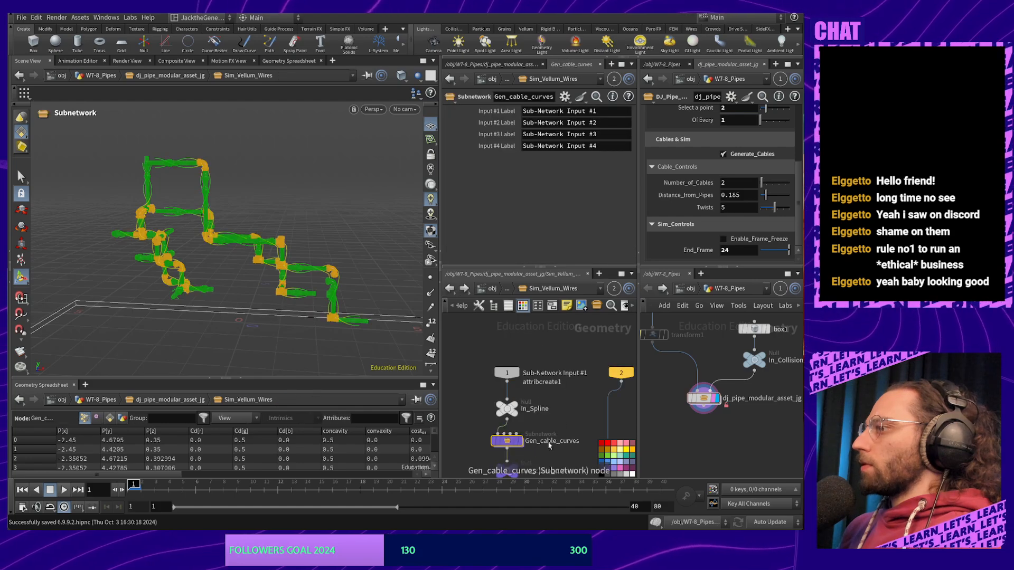
scroll(512, 450, down, 3)
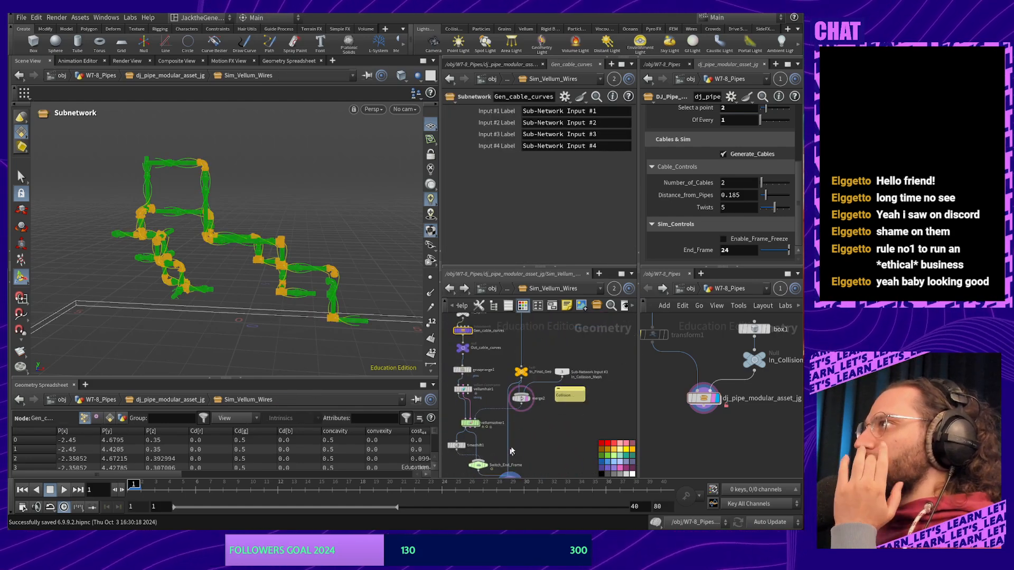
middle_drag(512, 451, 562, 415)
scroll(543, 398, up, 3)
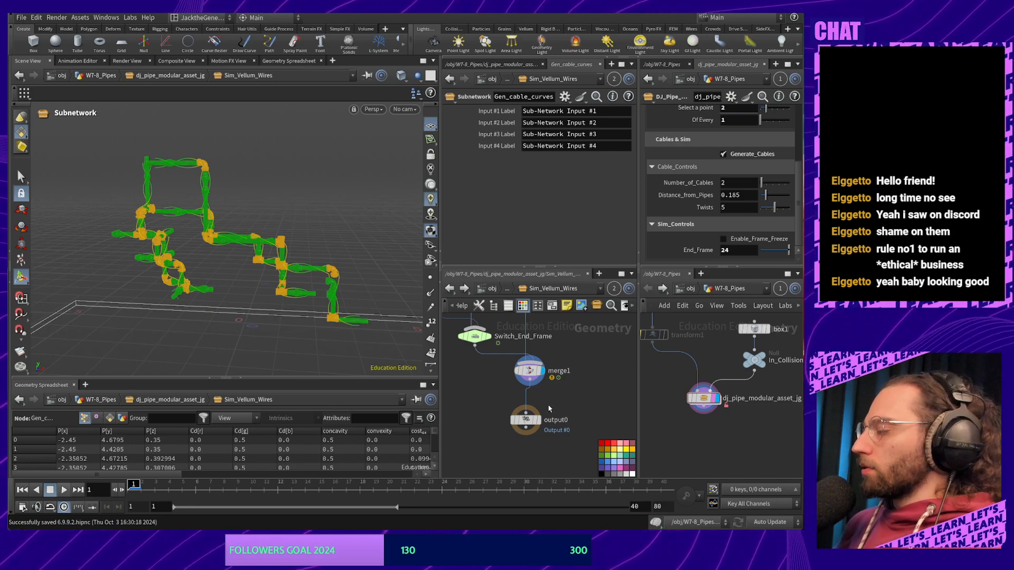
key(Tab)
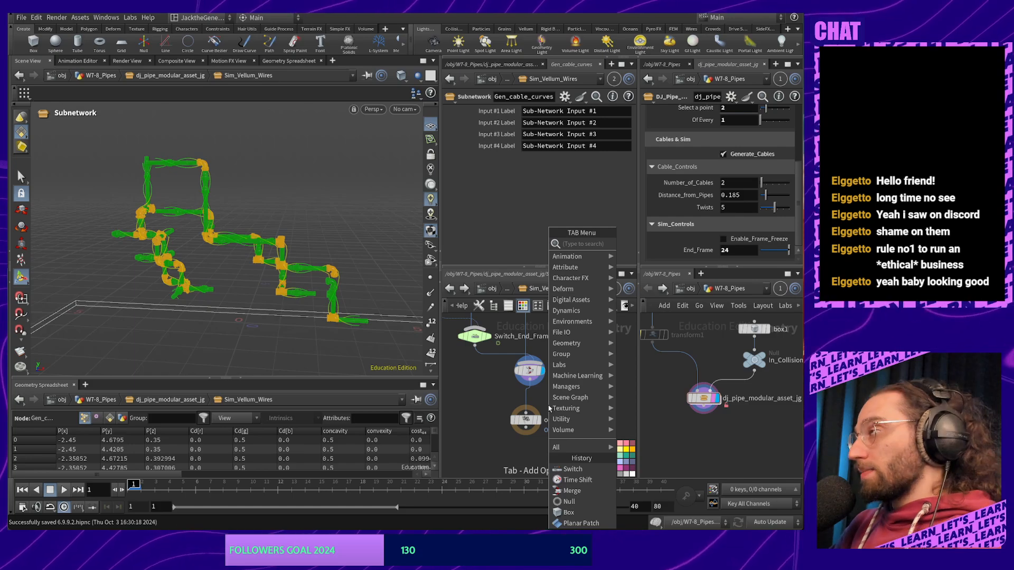
text(color)
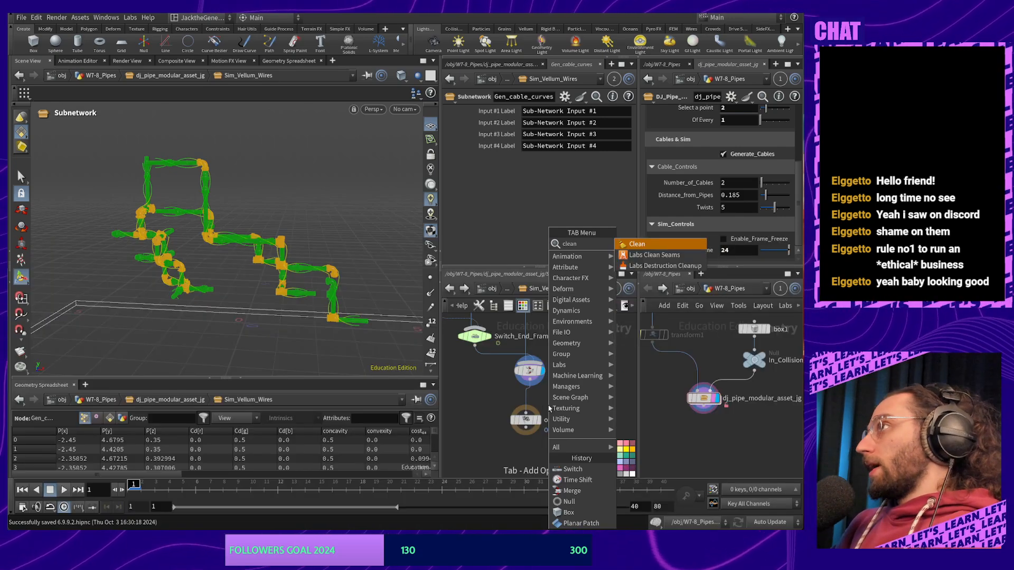
key(Return)
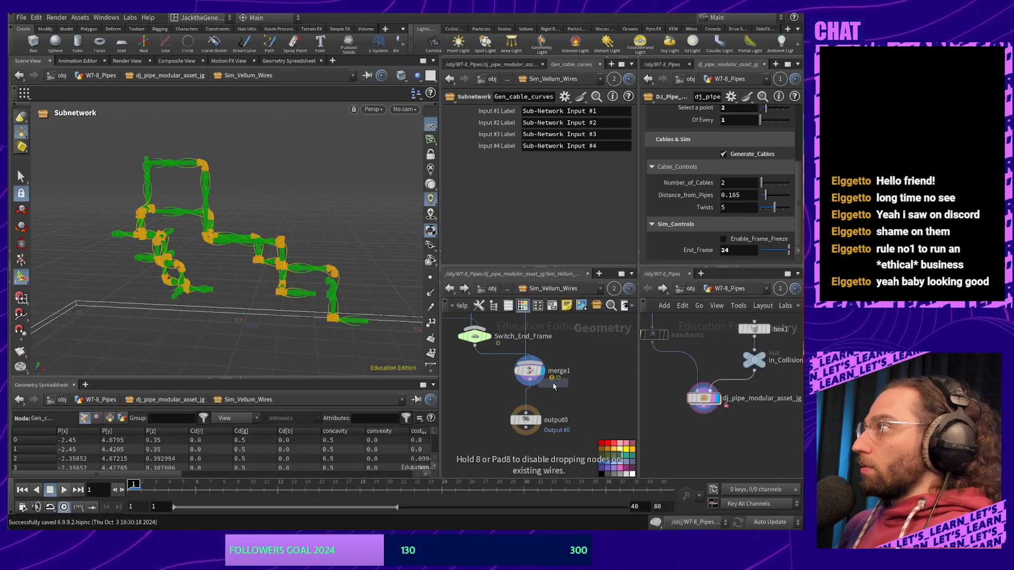
click(529, 402)
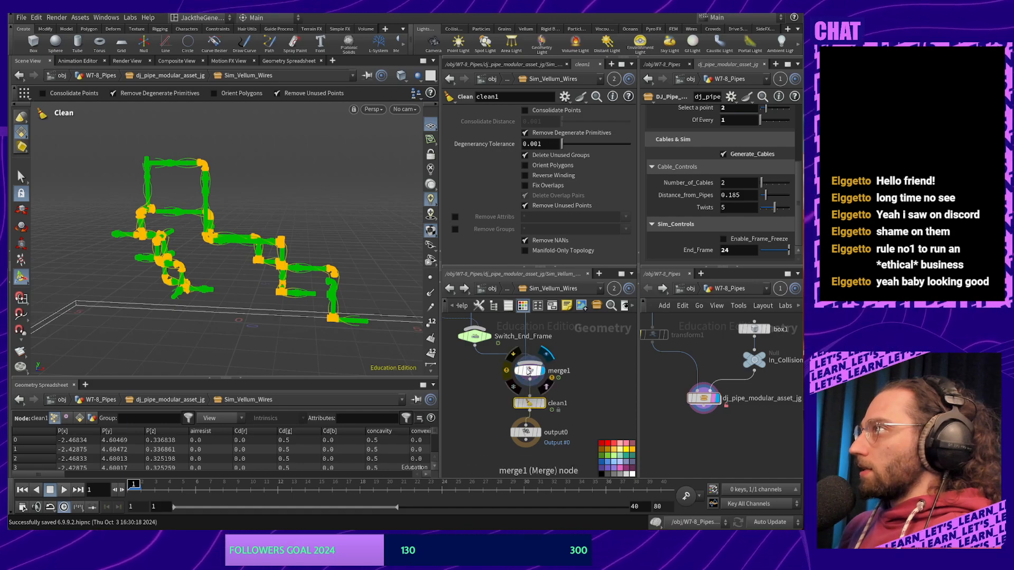
Compare merge1 and clean1 geometry info, then move output0 lower to make room
middle_click(529, 371)
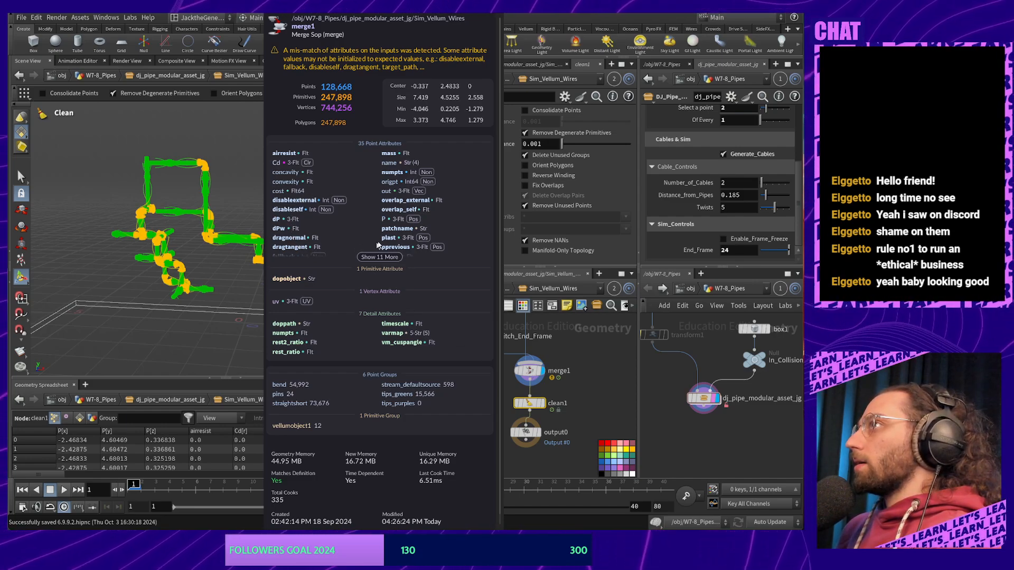
middle_click(529, 404)
middle_drag(568, 426, 570, 389)
click(527, 402)
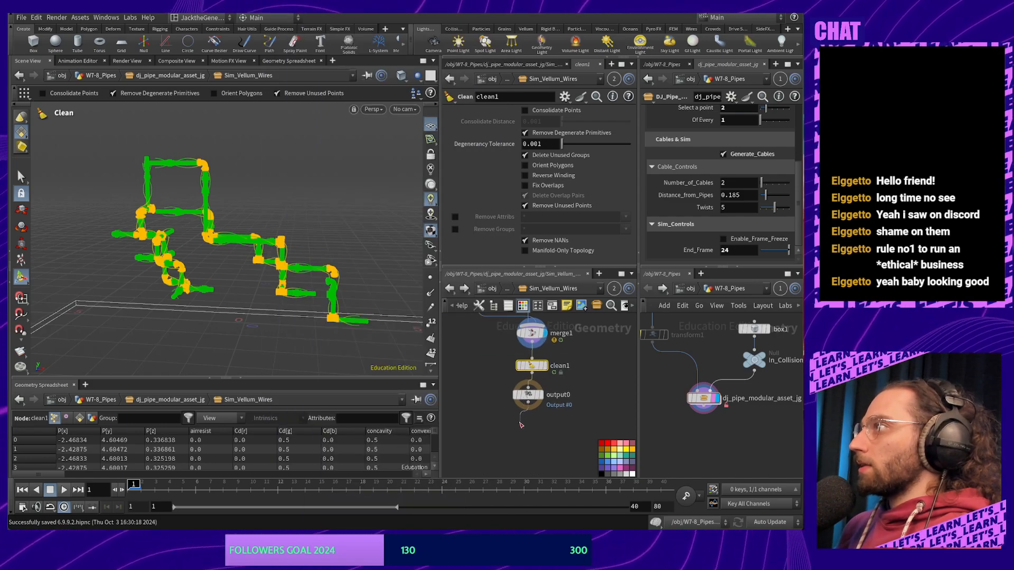
key(Escape)
drag(528, 396, 530, 428)
Insert an Attribute Delete node (attribdelete1) between clean1 and output0
click(564, 404)
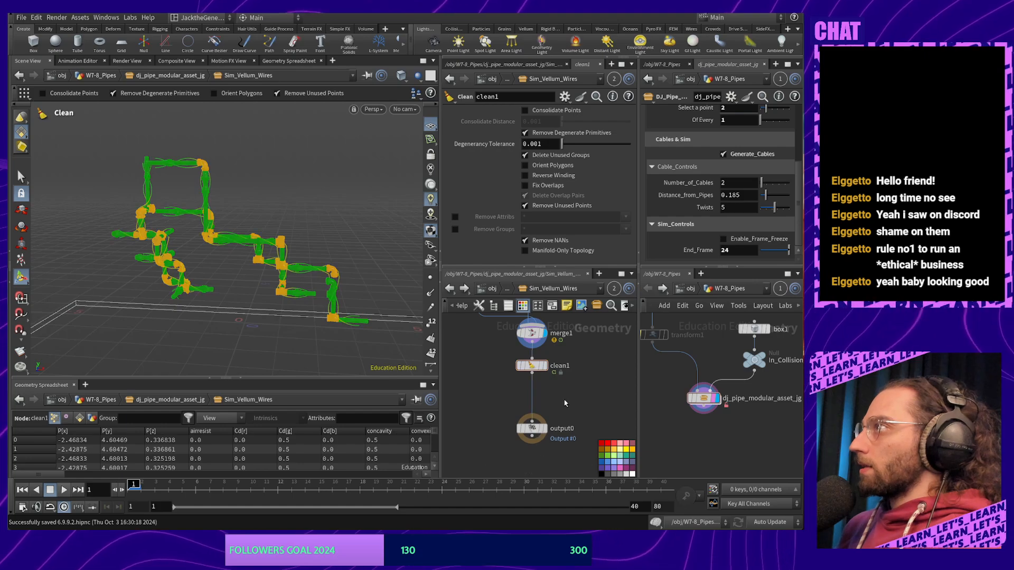
key(Tab)
text(attr)
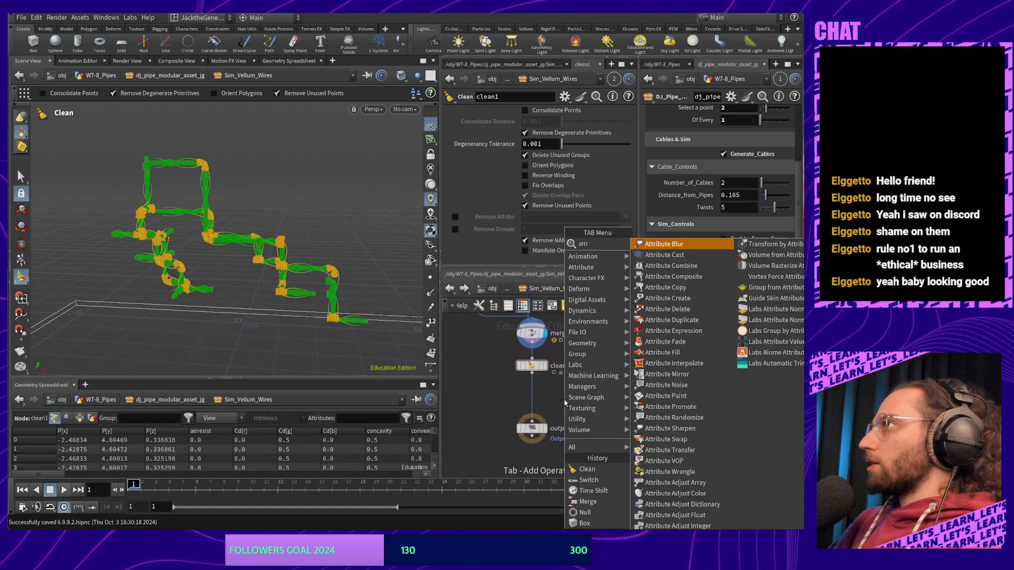
text(ibu)
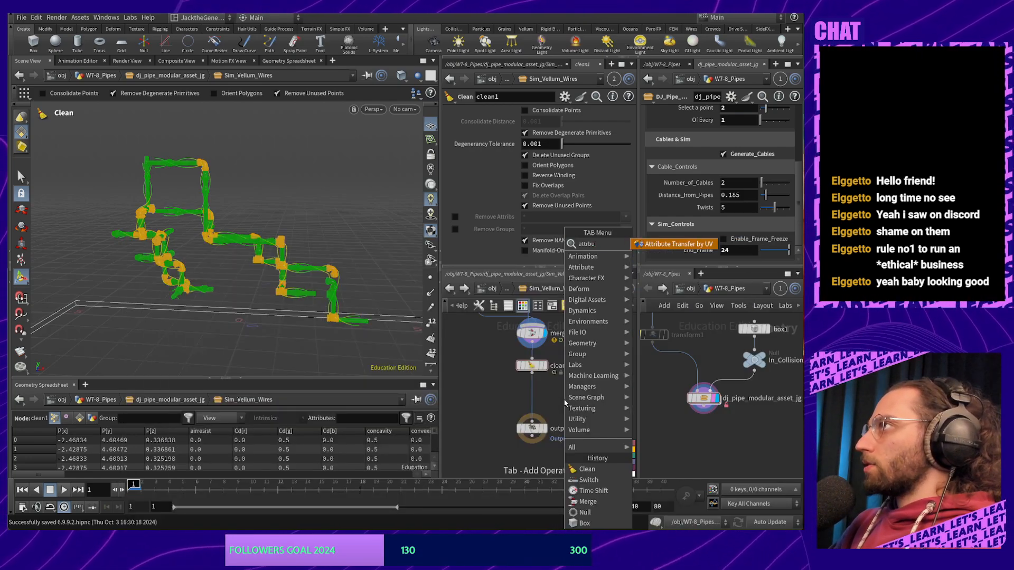
text(te dele)
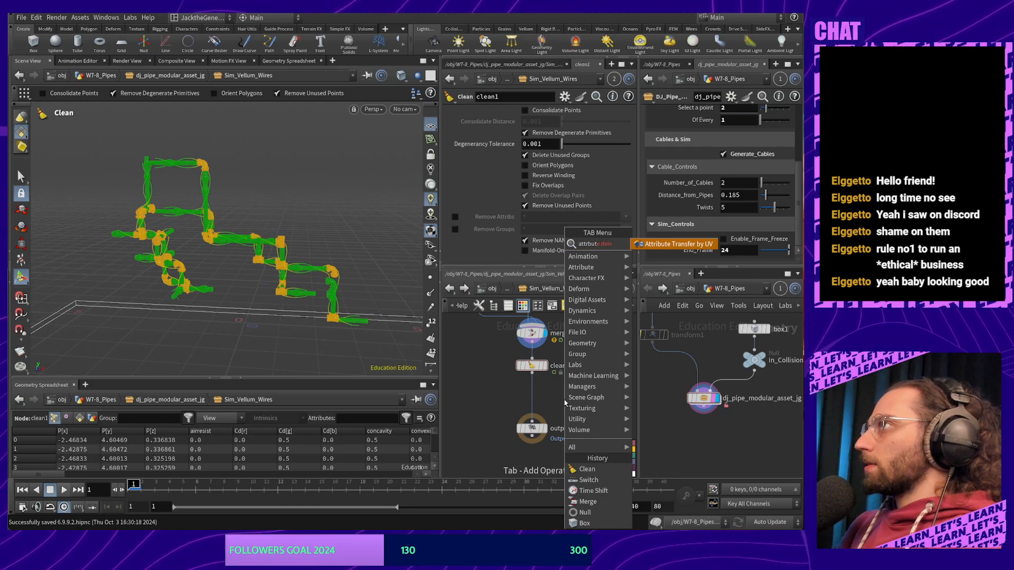
key(BackSpace)
key(BackSpace)
key(BackSpace)
key(BackSpace)
key(BackSpace)
key(BackSpace)
key(BackSpace)
key(BackSpace)
key(BackSpace)
key(BackSpace)
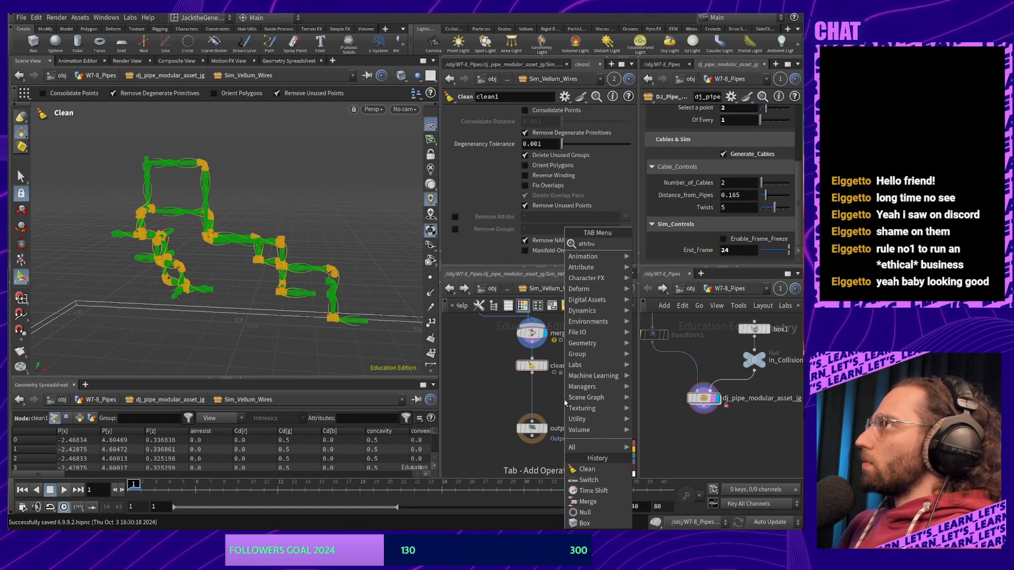
key(BackSpace)
key(BackSpace)
key(BackSpace)
text(del)
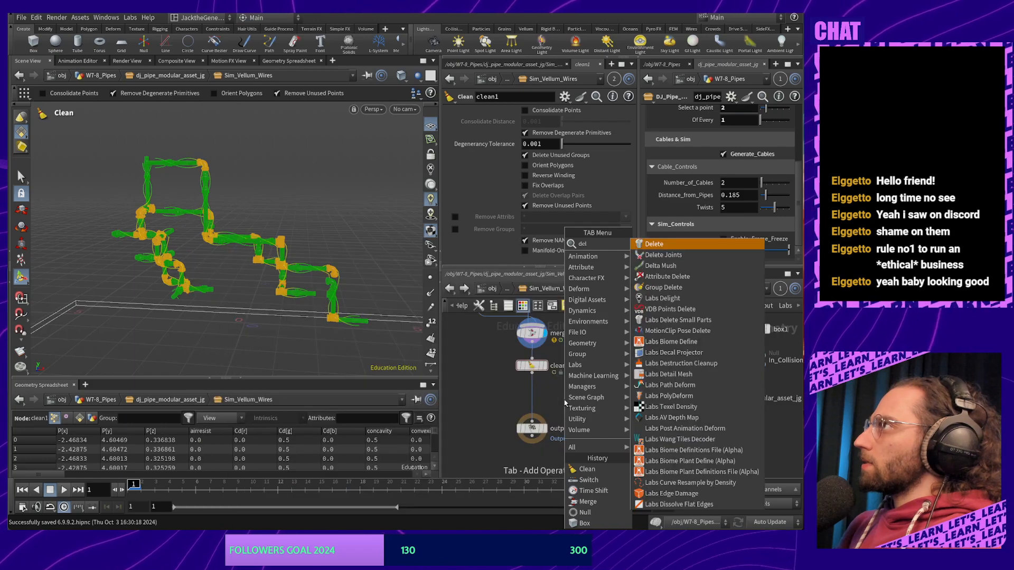
text(ete)
key(Down)
key(Down)
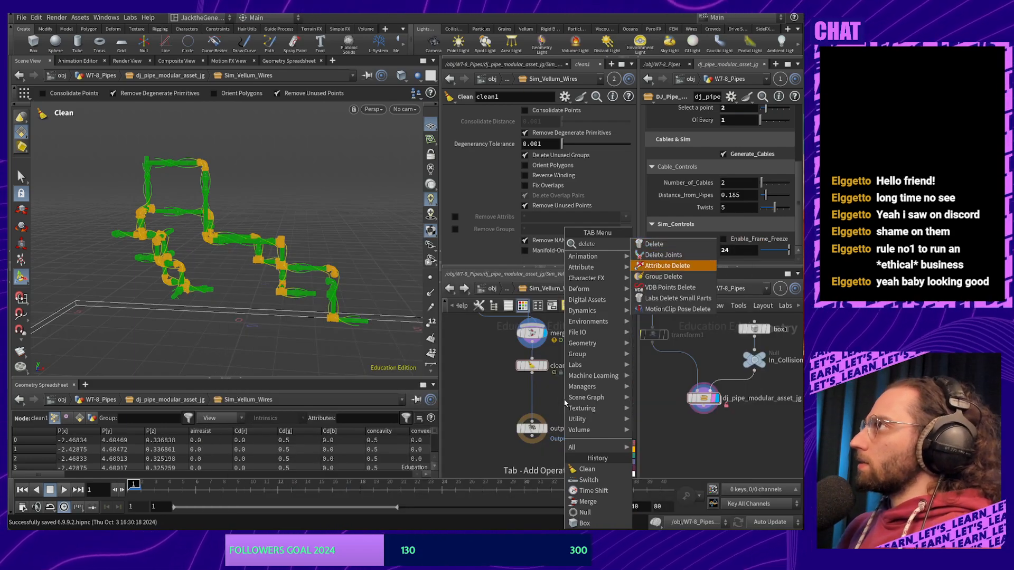
key(Return)
click(533, 397)
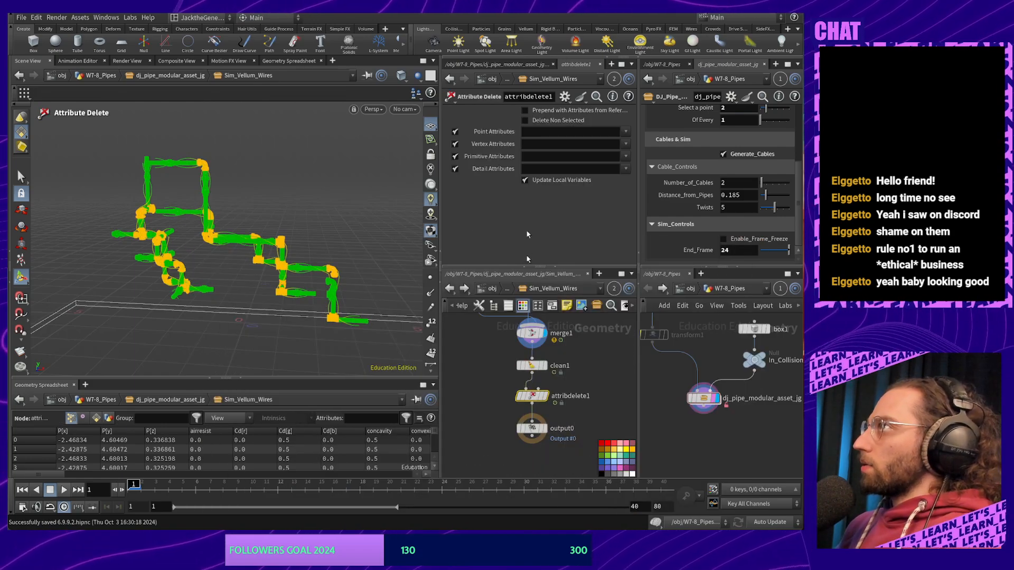
Enable Delete Non Selected and keep only the 'name P' point attributes
click(523, 120)
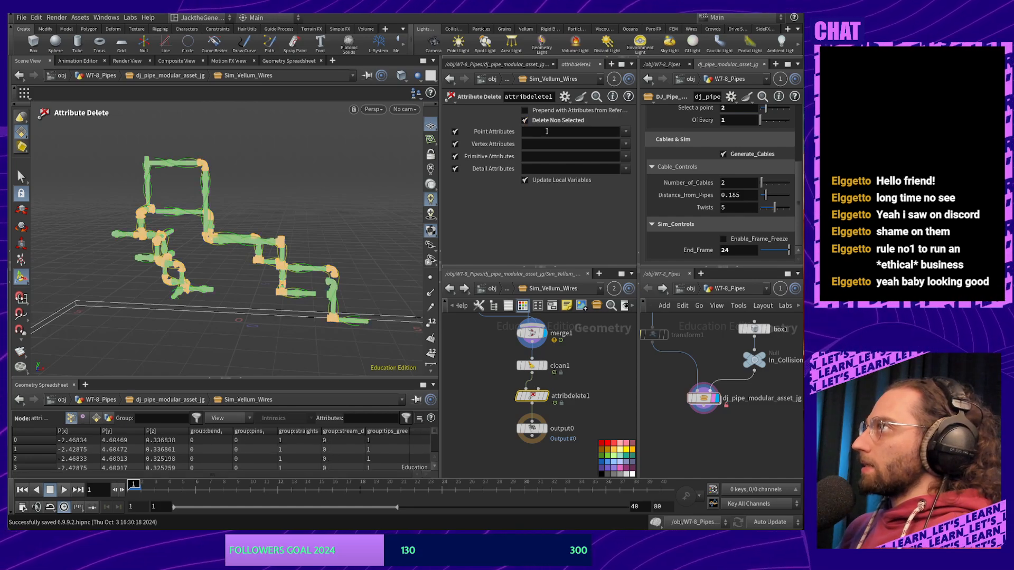
click(546, 131)
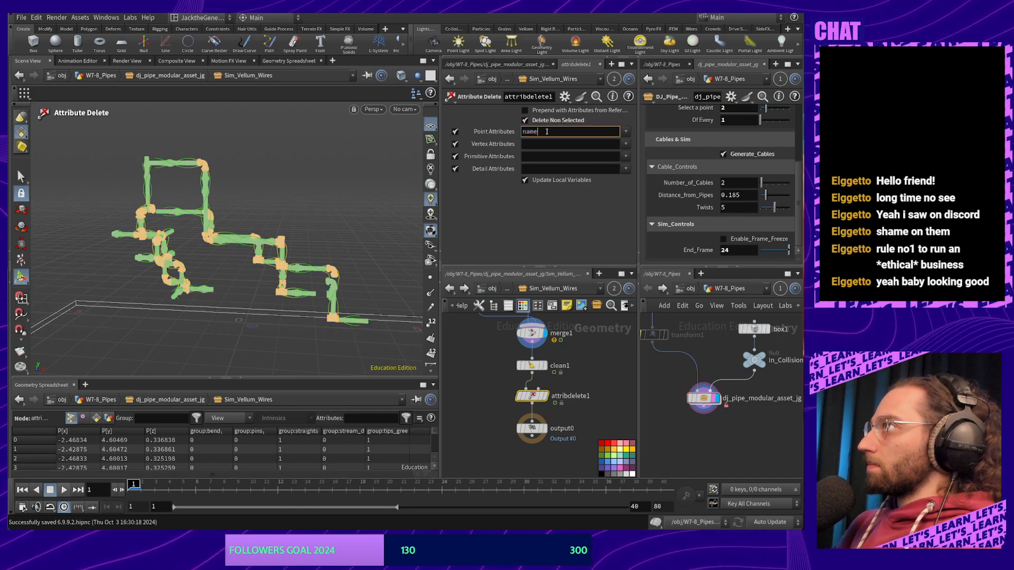
double_click(546, 131)
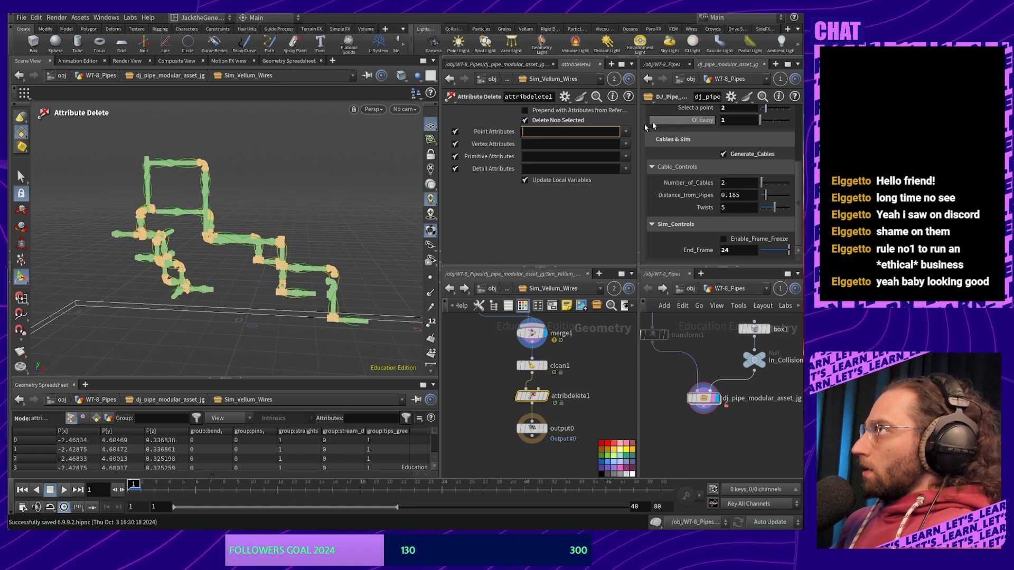
click(625, 132)
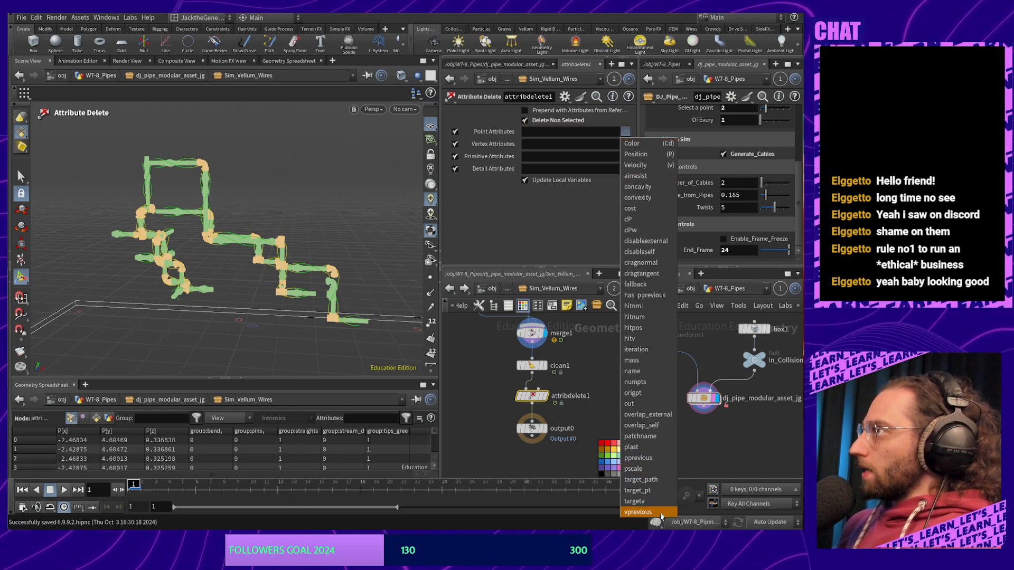
click(664, 372)
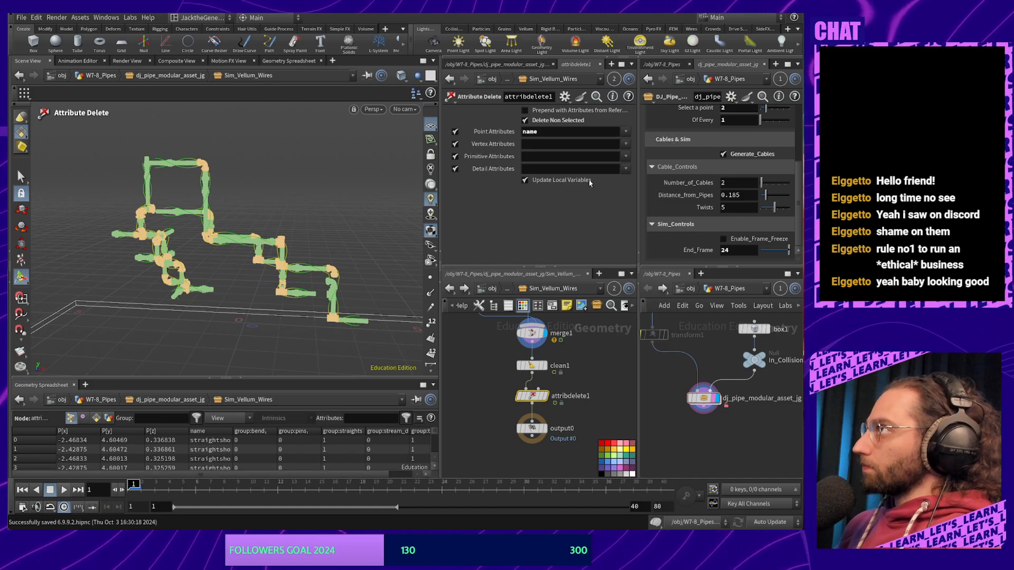
click(626, 132)
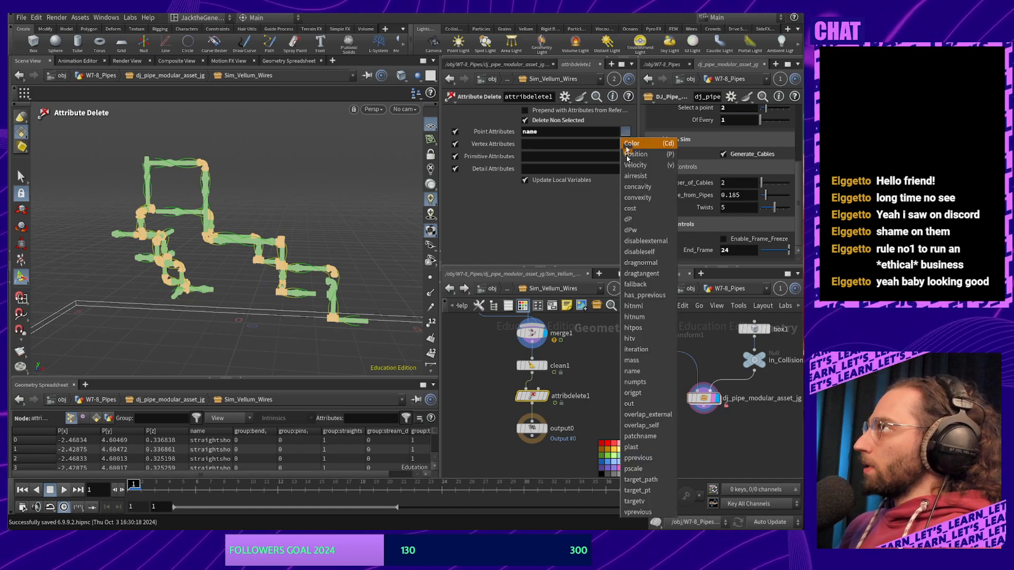
click(655, 157)
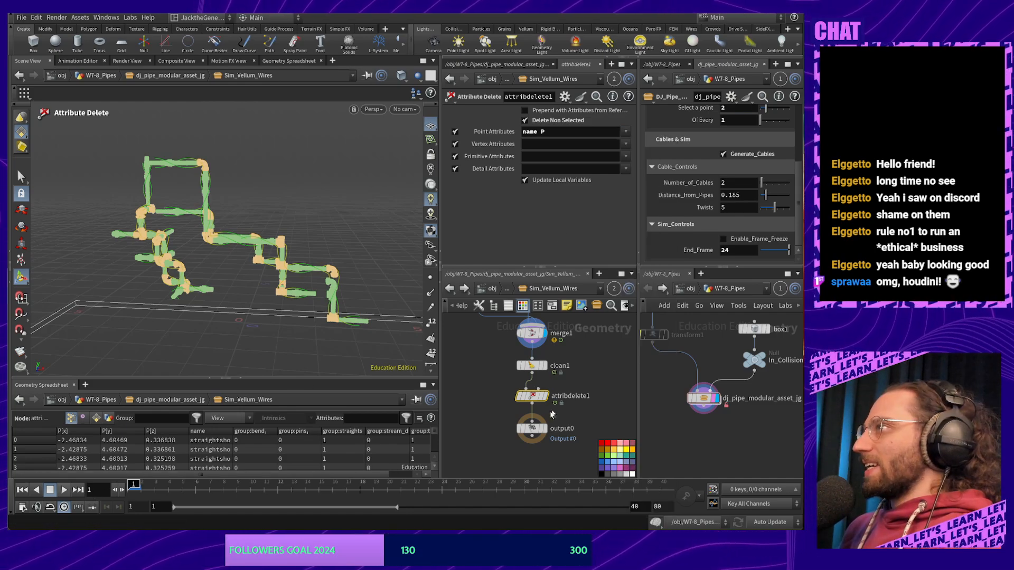
alt+drag(321, 323, 261, 275)
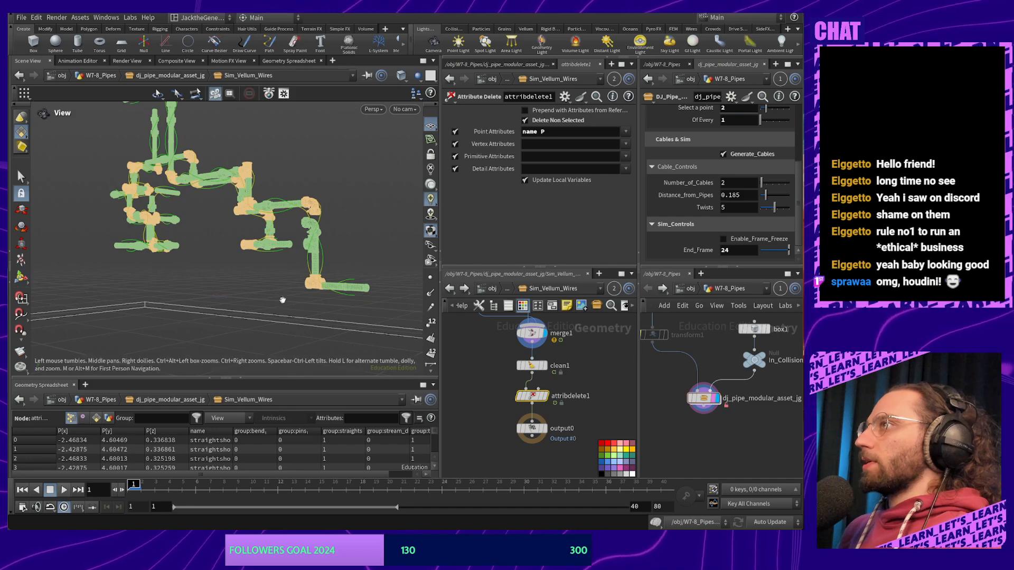
Inspect the cables from another angle, deselect attribdelete1, and pan the network to vellumsolver1
alt+drag(195, 291, 262, 284)
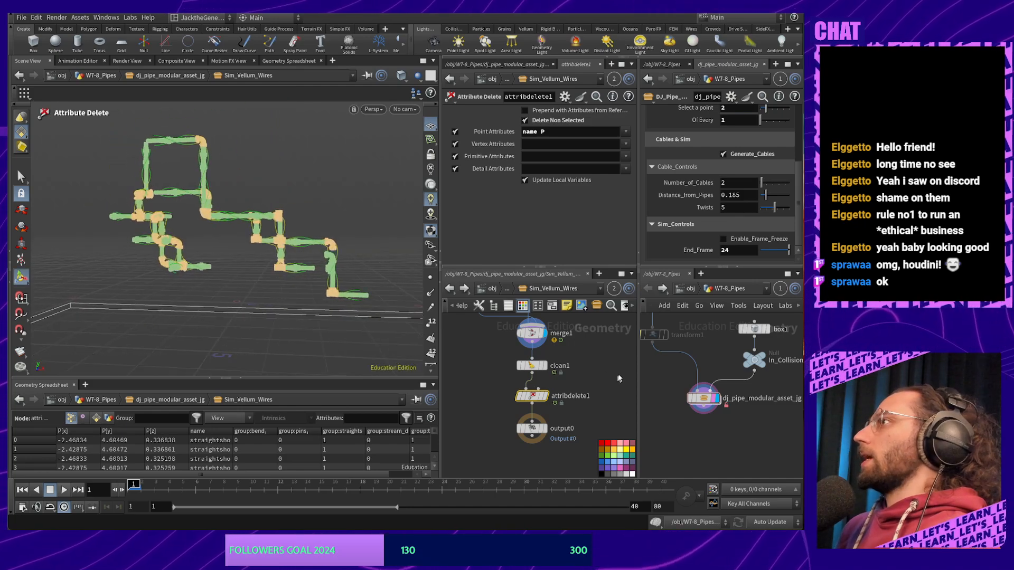
click(753, 434)
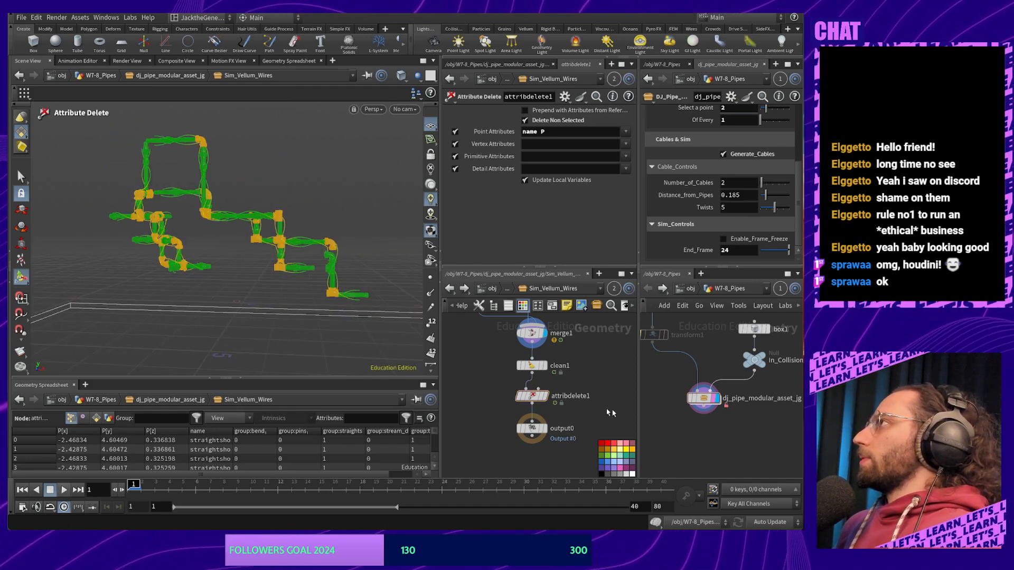
middle_drag(594, 355, 590, 425)
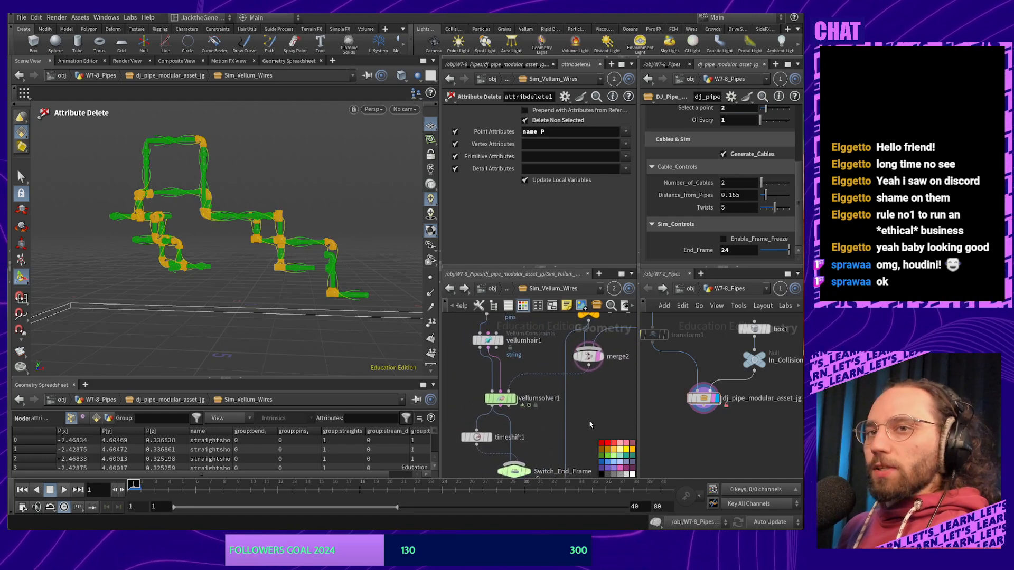
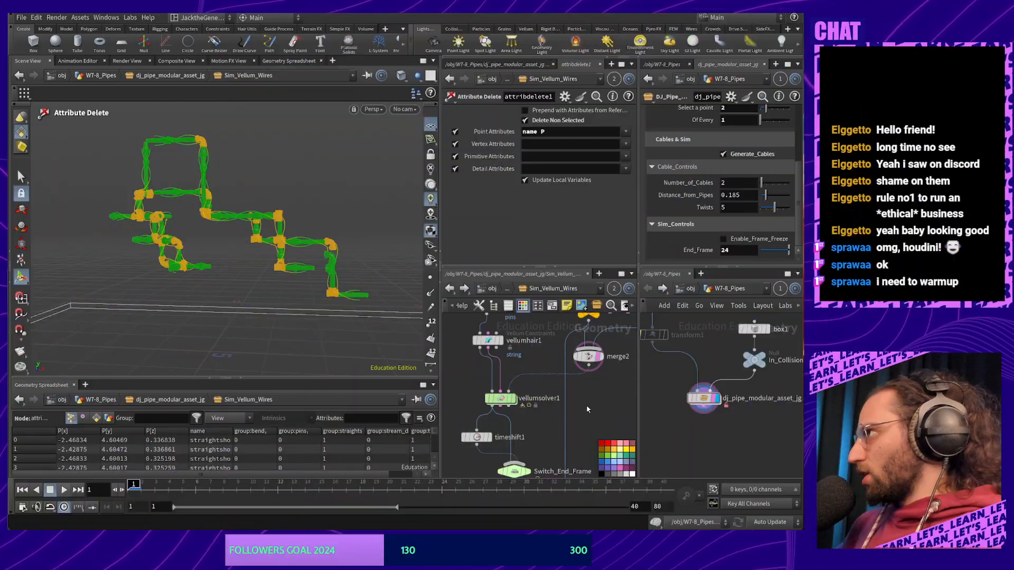
Tumble the viewport around the pipes, then bring merge1, clean1 and output0 into view
key(Escape)
drag(308, 290, 249, 230)
right_drag(267, 261, 271, 354)
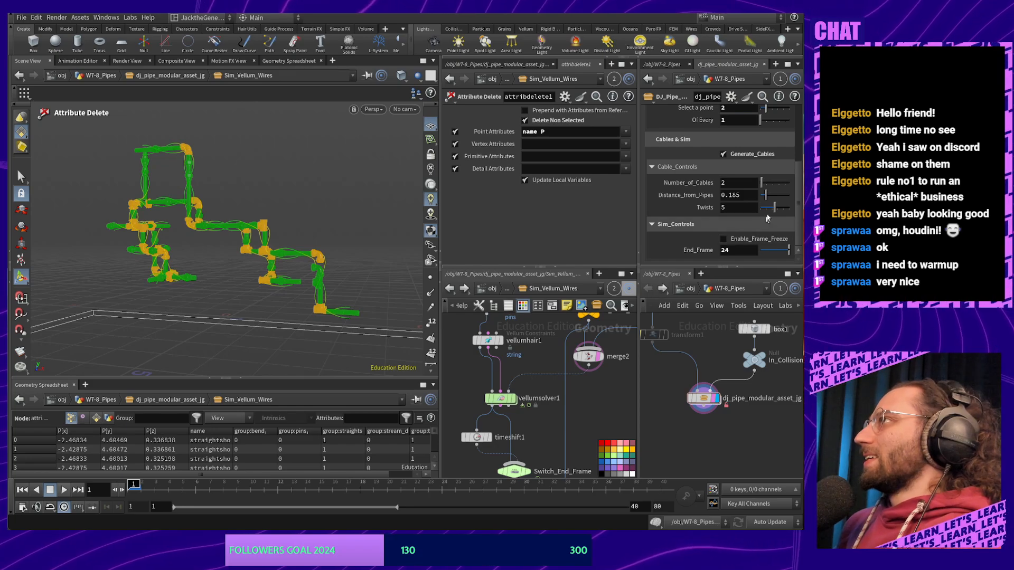
drag(772, 210, 775, 210)
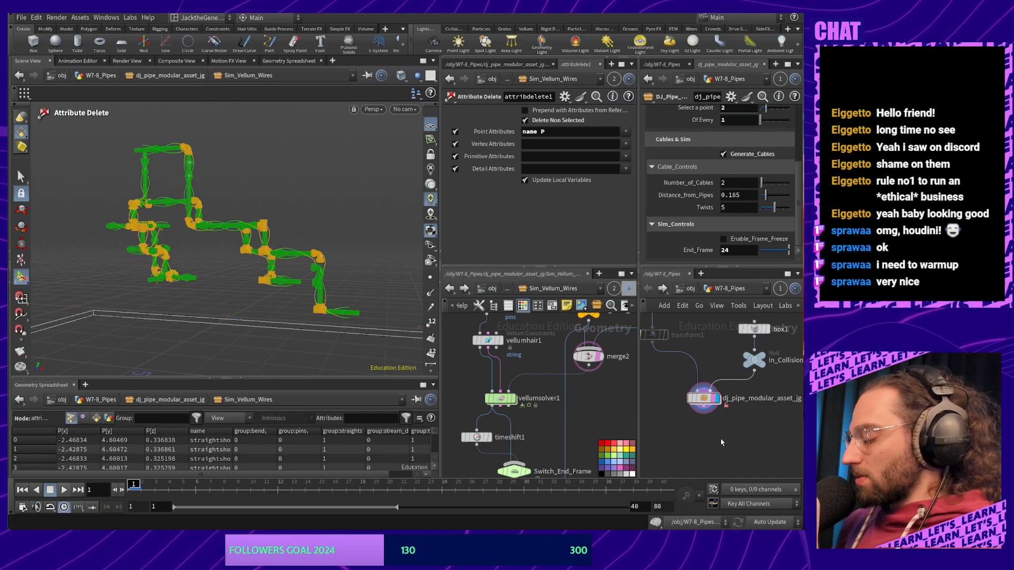
middle_drag(529, 426, 554, 318)
middle_drag(564, 418, 515, 347)
Check the node info of attribdelete1 and clean1, then drag output0 further below attribdelete1
middle_click(544, 389)
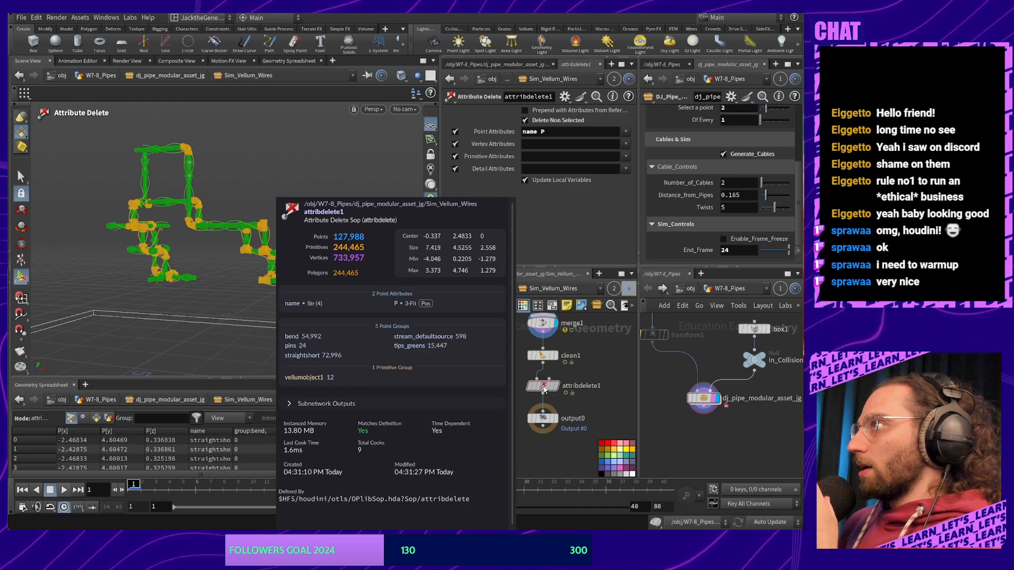
middle_click(544, 358)
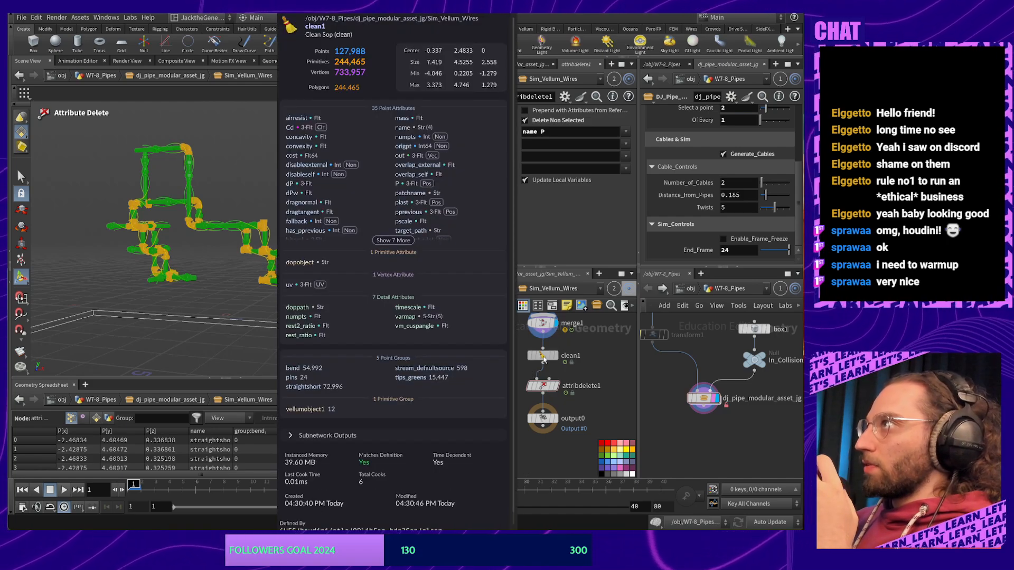
middle_click(544, 385)
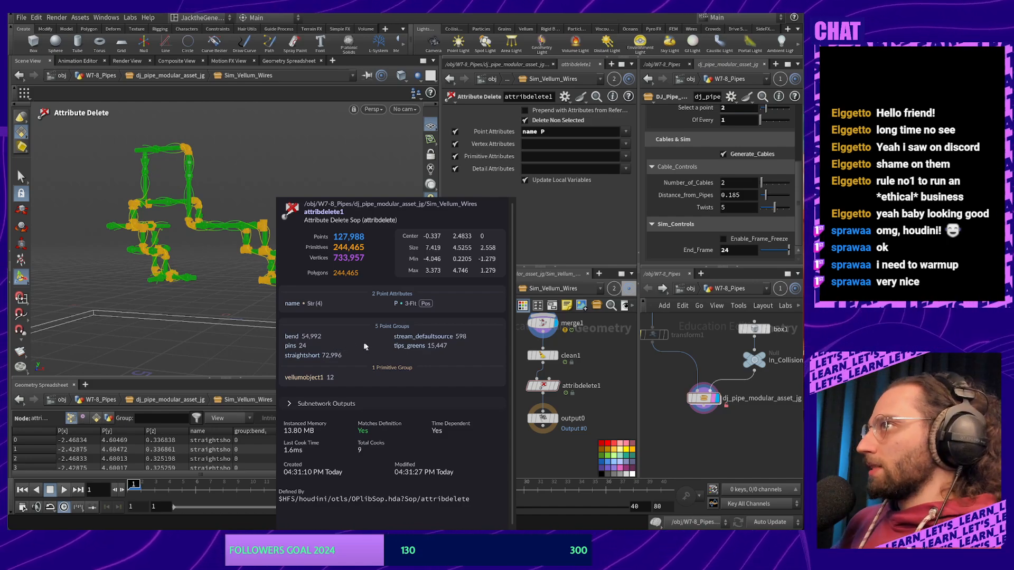
middle_drag(593, 409, 584, 370)
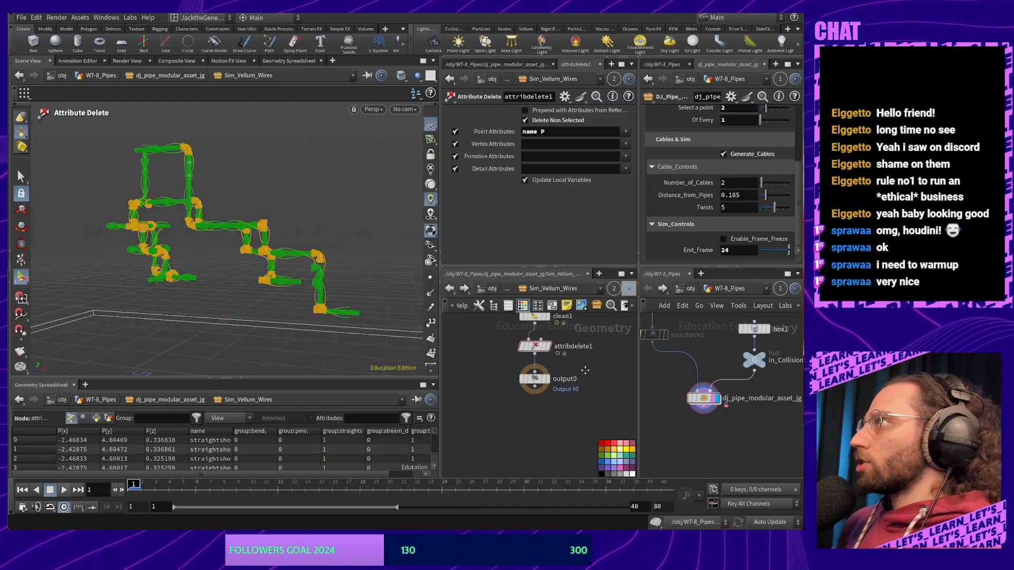
drag(535, 378, 535, 404)
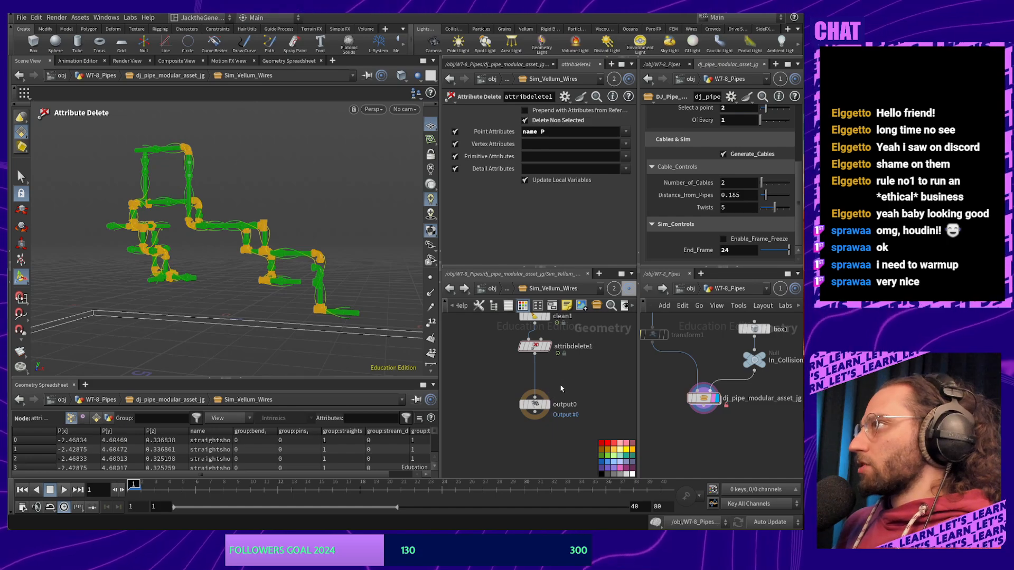
Insert a Sweep node on the wire between attribdelete1 and output0
key(Tab)
text(swe)
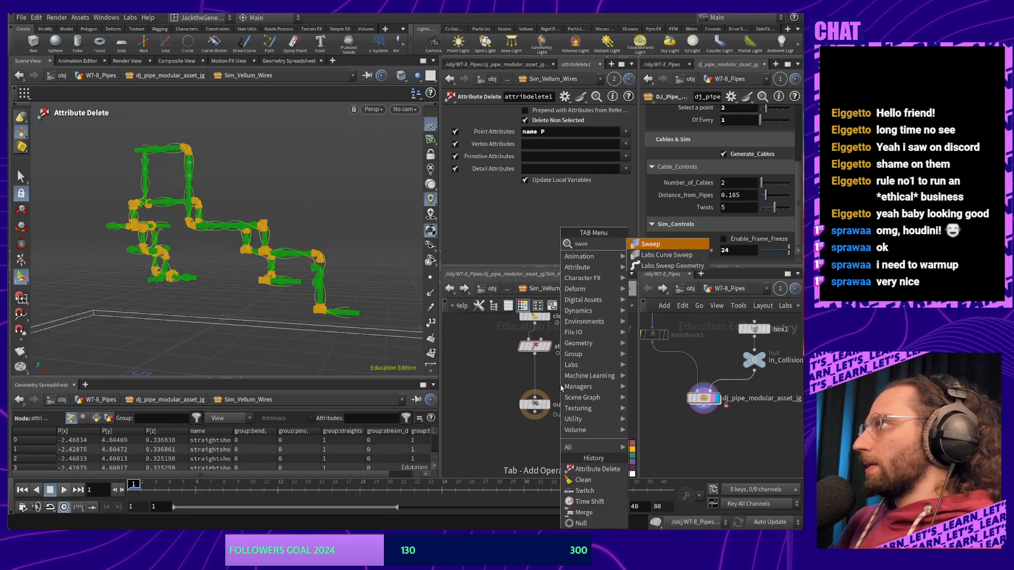
key(Return)
click(535, 374)
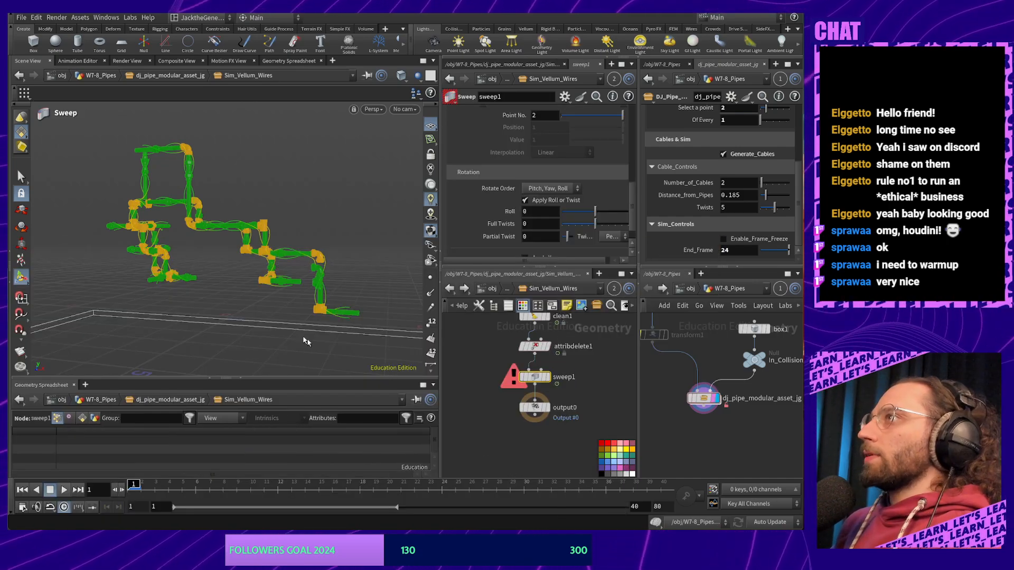
scroll(528, 220, up, 3)
alt+middle_drag(235, 281, 195, 256)
alt+right_drag(195, 256, 328, 152)
scroll(350, 283, up, 4)
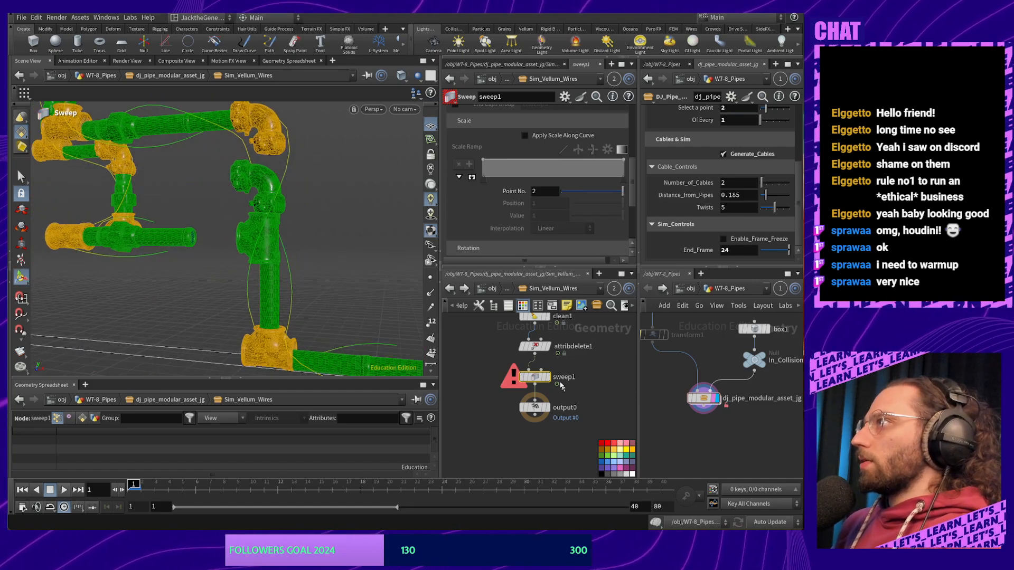
mouse_move(549, 381)
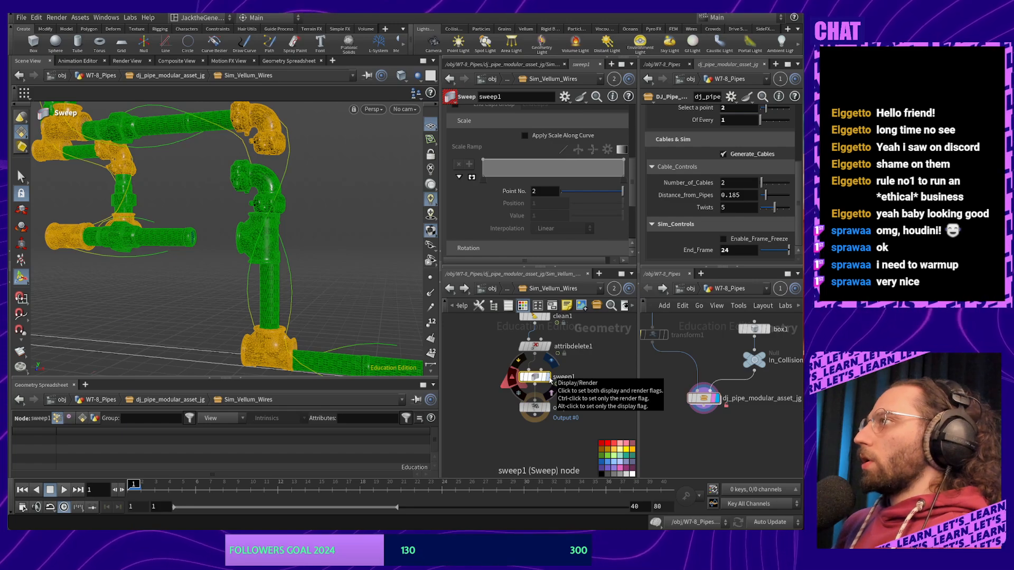
Wire Switch_End_Frame directly into clean1 and park merge1 beside output0
middle_drag(597, 356, 586, 445)
middle_drag(557, 391, 589, 404)
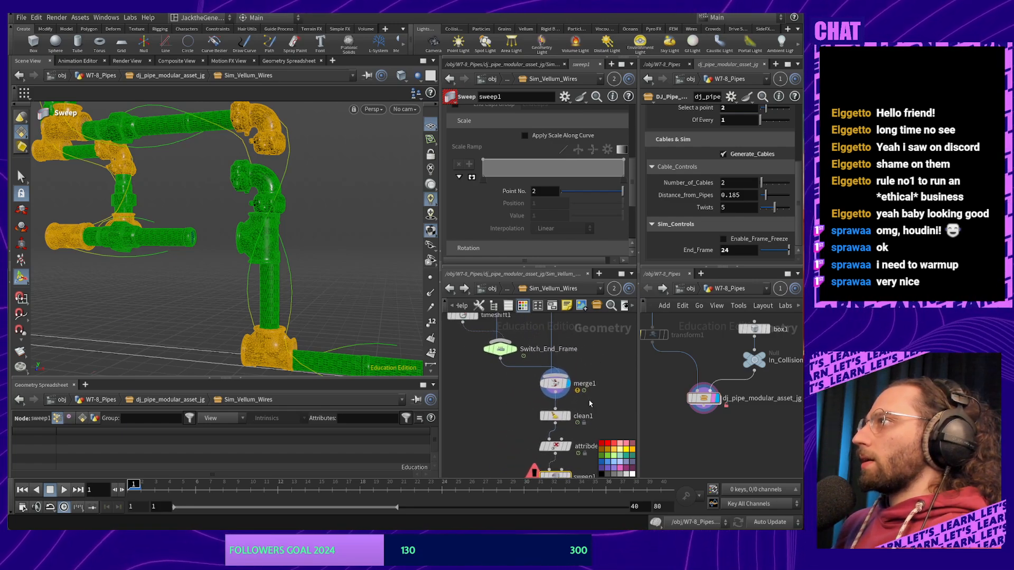
click(555, 387)
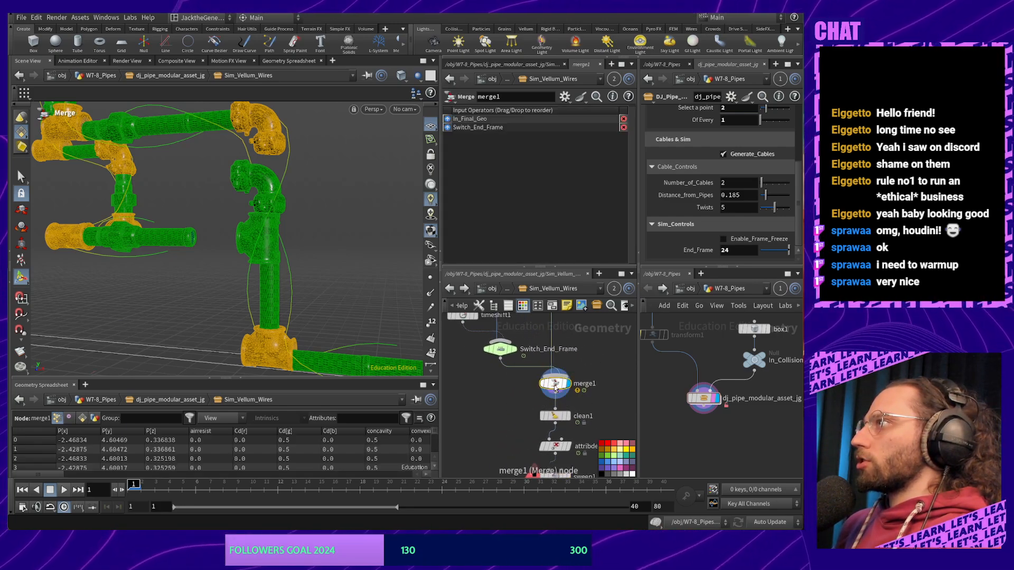
mouse_move(554, 387)
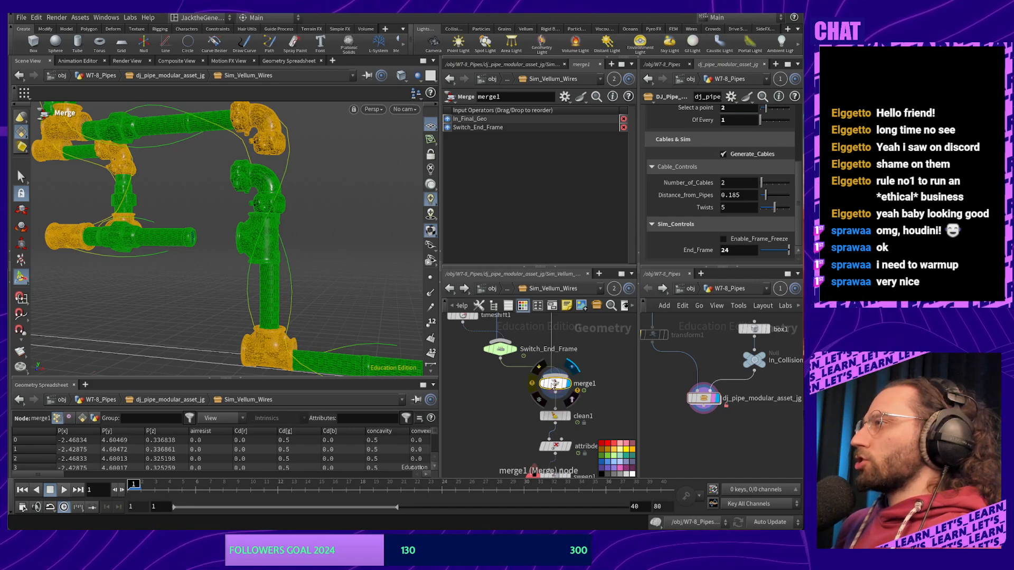
drag(553, 385, 585, 383)
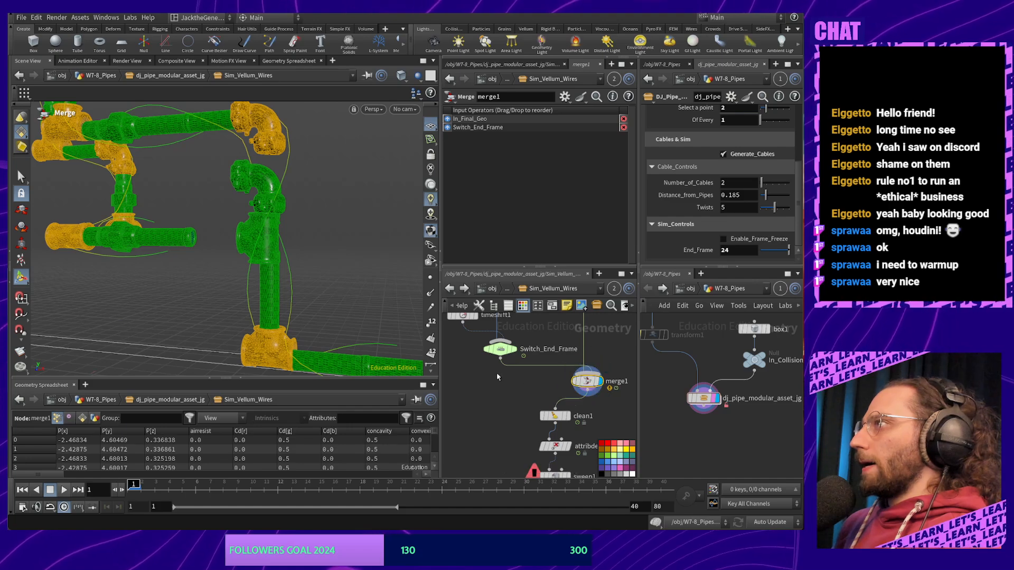
drag(501, 360, 542, 396)
middle_drag(592, 400, 542, 370)
drag(536, 355, 576, 402)
drag(493, 393, 501, 461)
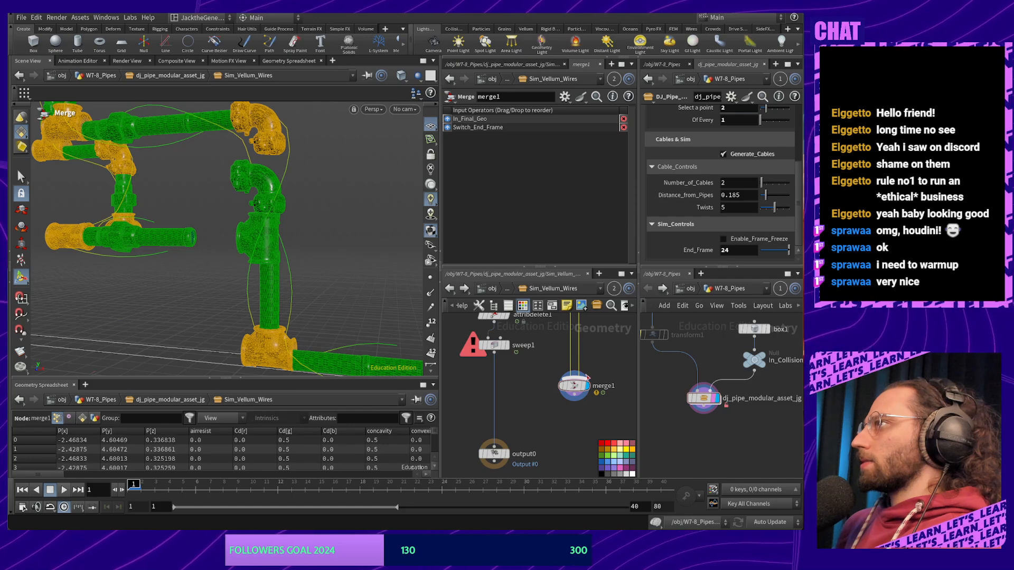
Set the display flag on sweep1 and select it
middle_drag(532, 328, 574, 338)
click(546, 382)
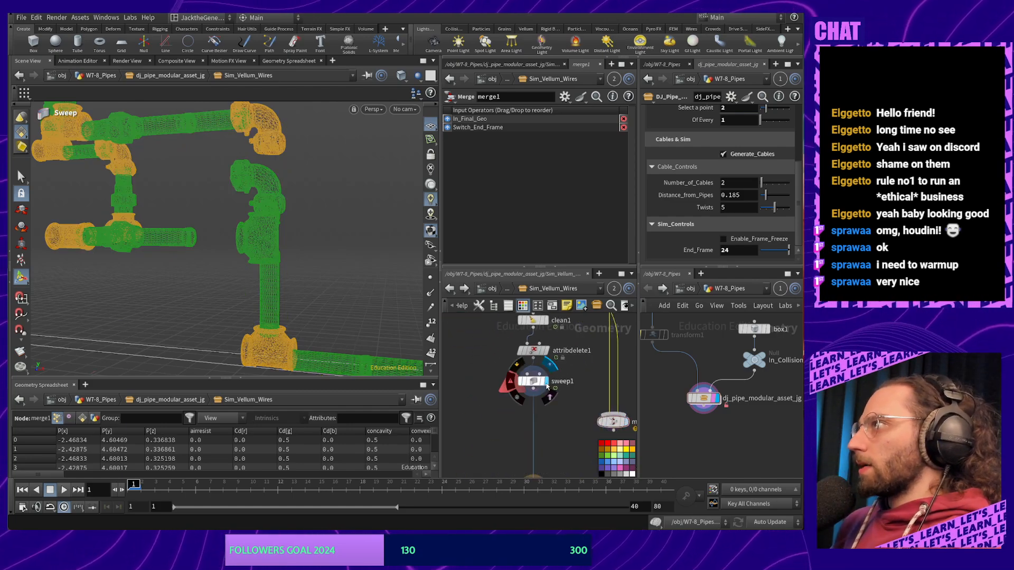
click(540, 382)
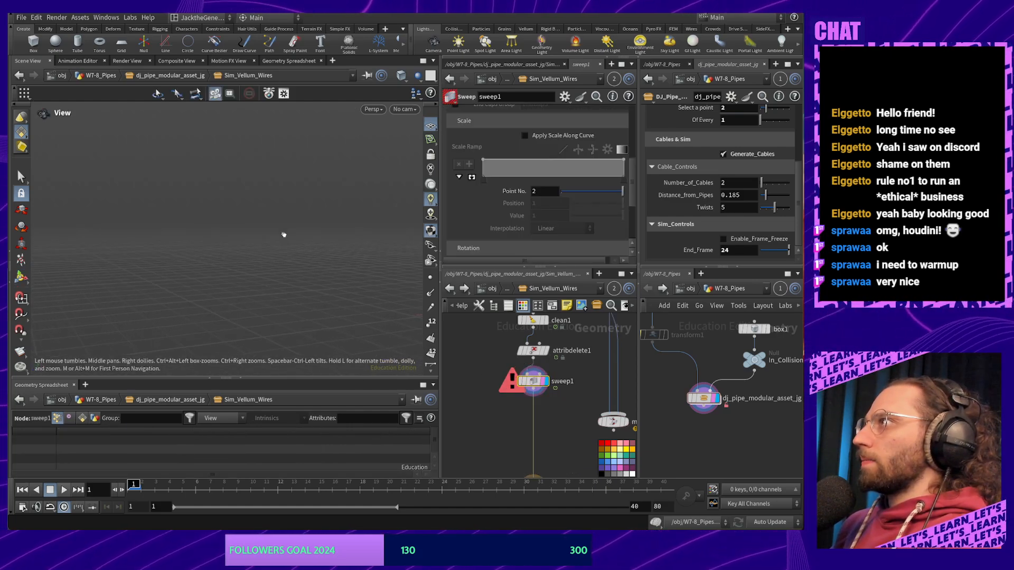
Show sweep1's handles, toggle its bypass, and read its error details
drag(283, 235, 289, 250)
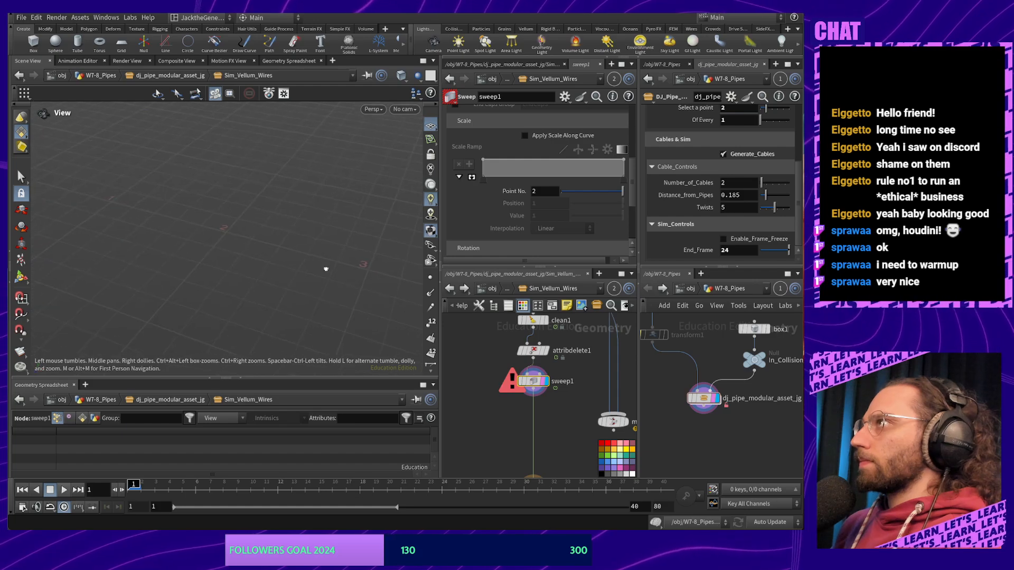
key(Return)
scroll(497, 216, up, 4)
scroll(497, 218, up, 2)
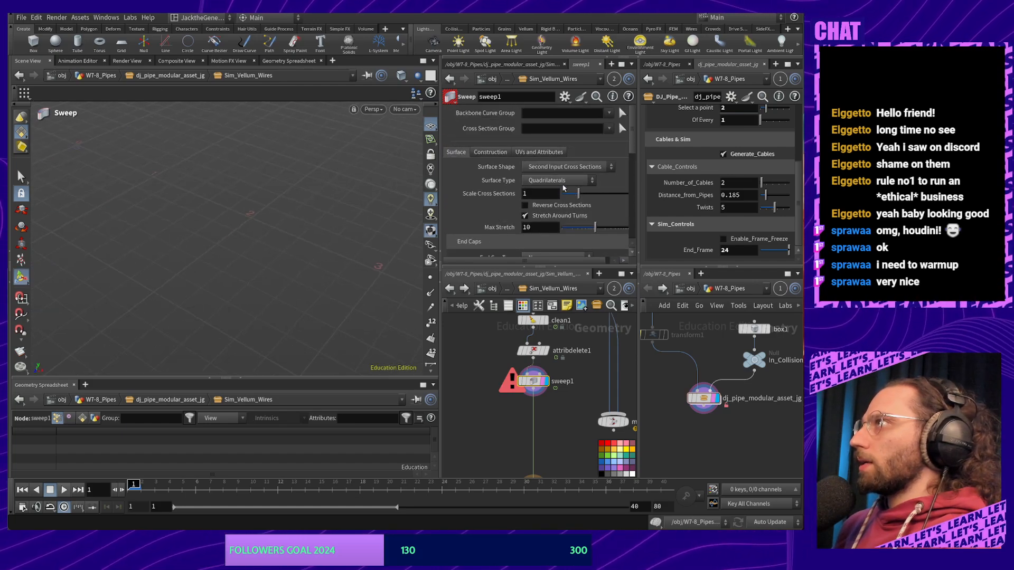
click(517, 365)
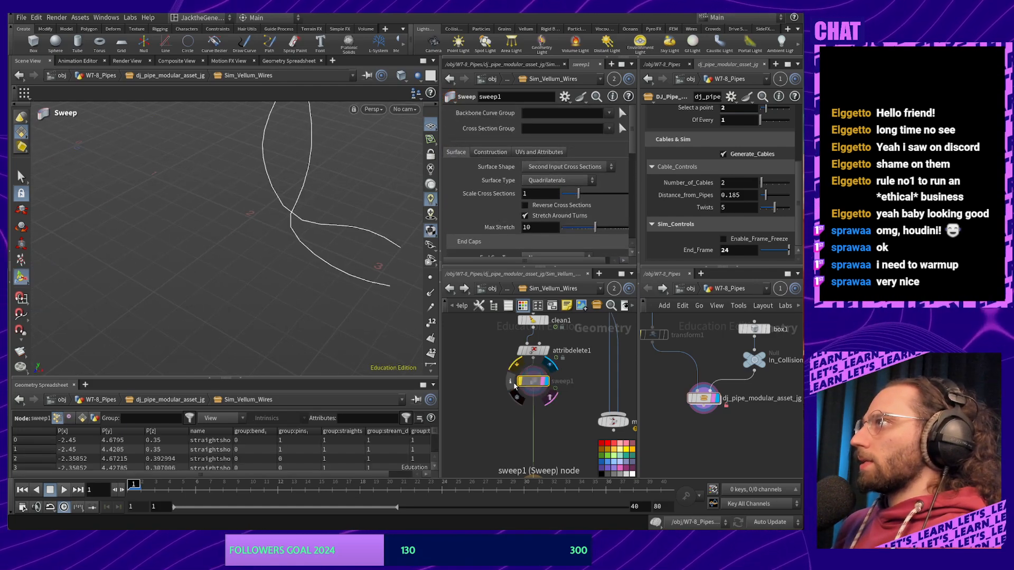
click(516, 366)
click(512, 382)
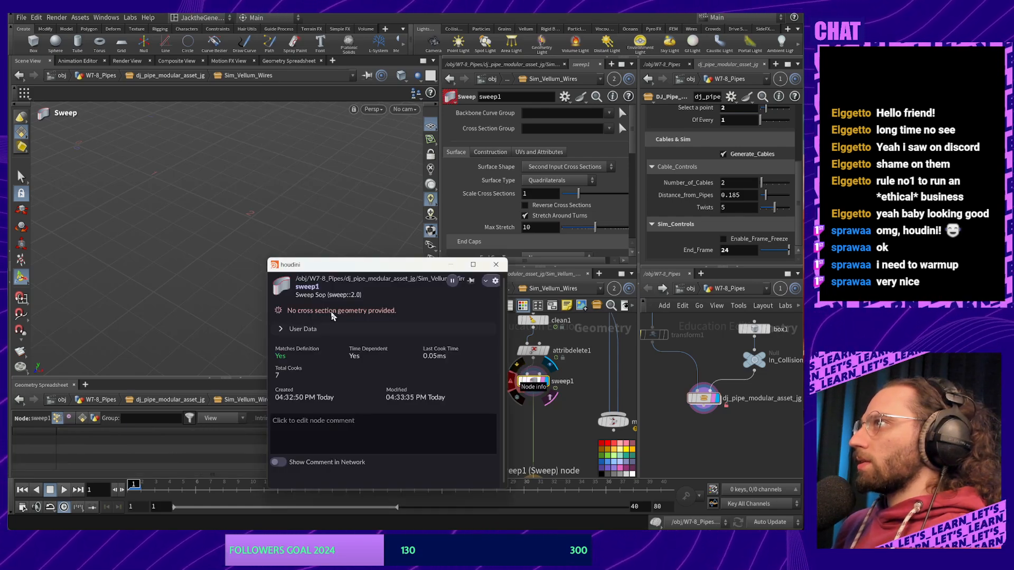
click(496, 264)
Move clean1 and attribdelete1 up, view attribdelete1's cable curves, then display sweep1 again
middle_drag(576, 414, 565, 463)
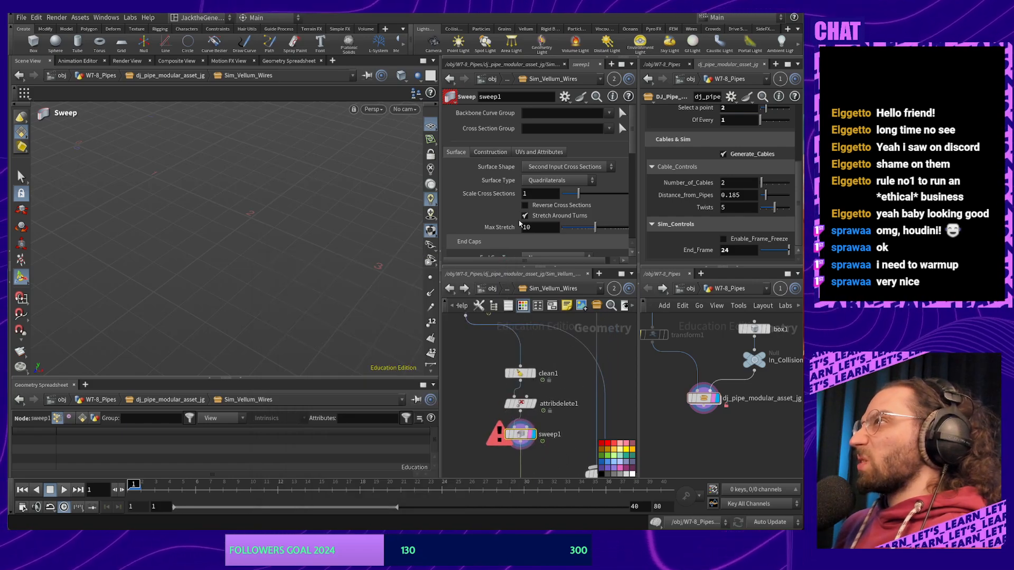
drag(500, 364, 519, 381)
click(581, 387)
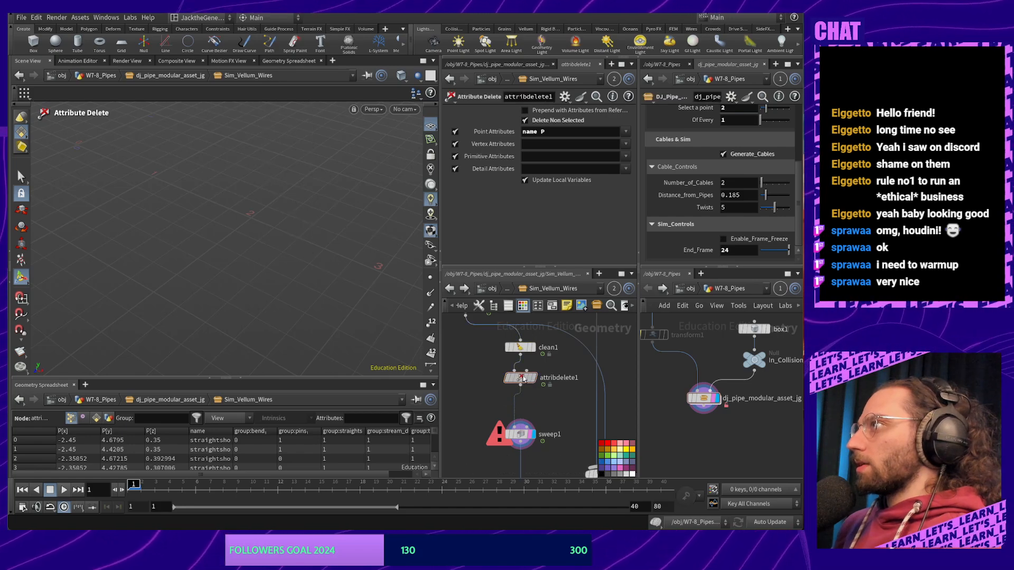
click(521, 378)
click(533, 378)
alt+drag(338, 334, 324, 321)
scroll(296, 304, down, 6)
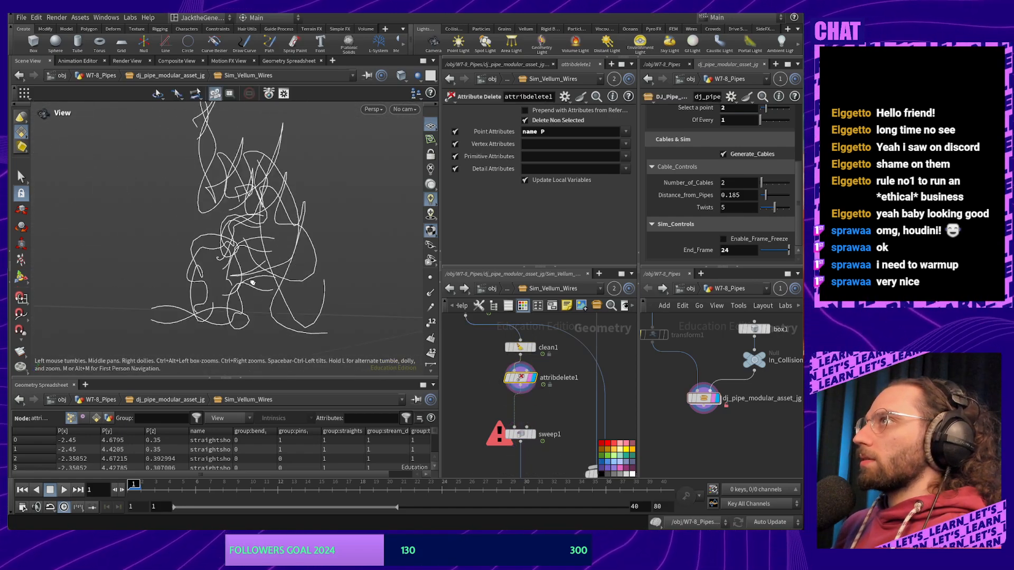
alt+drag(251, 279, 312, 264)
click(521, 434)
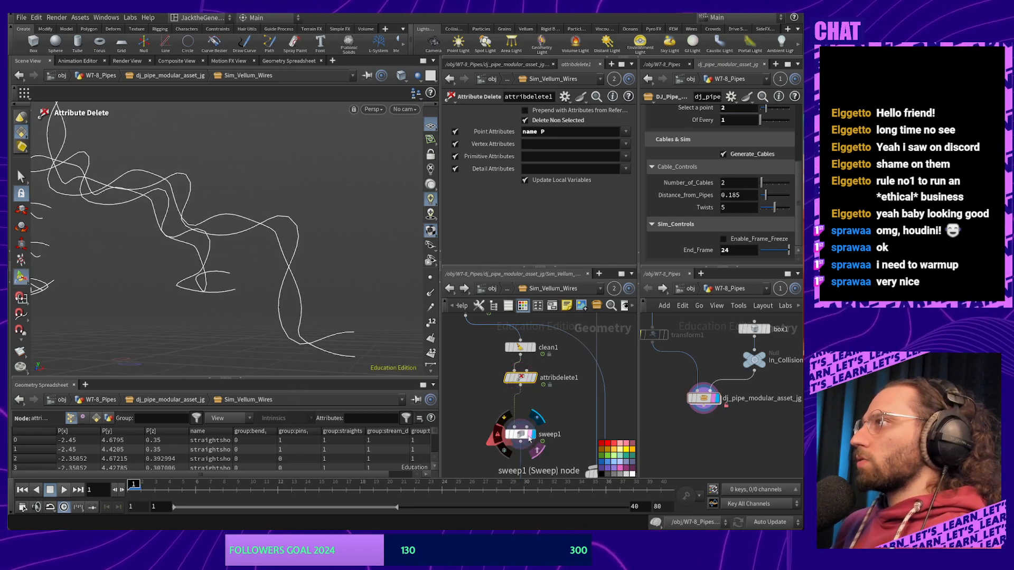
click(534, 434)
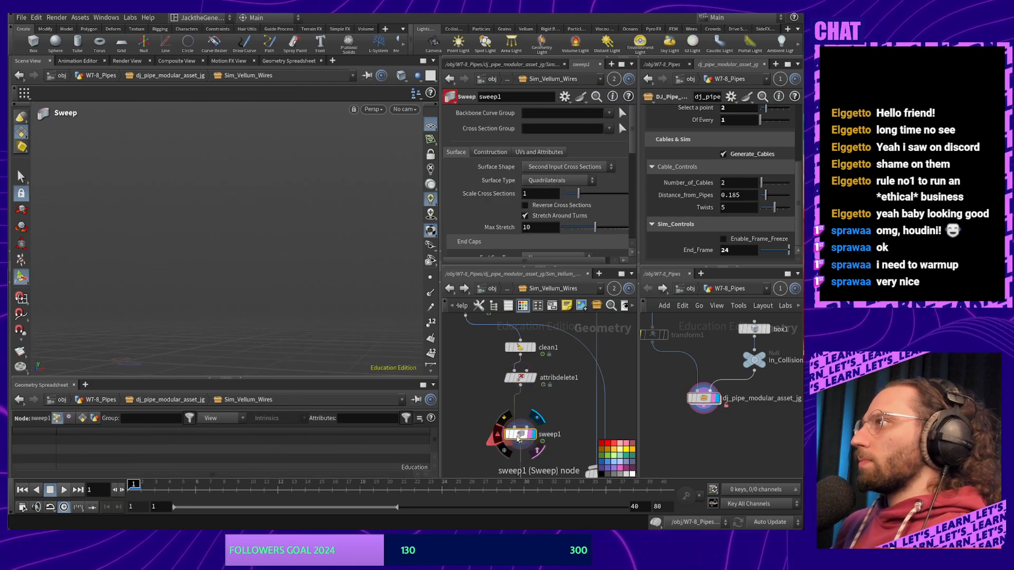
Set sweep1's Surface Shape to Round Tube
click(550, 181)
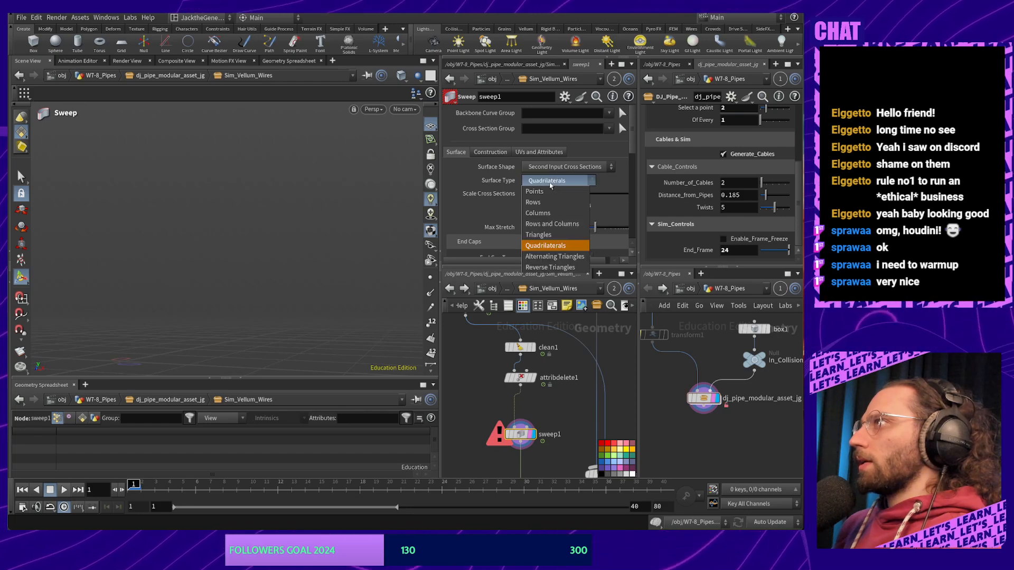
click(550, 182)
click(552, 167)
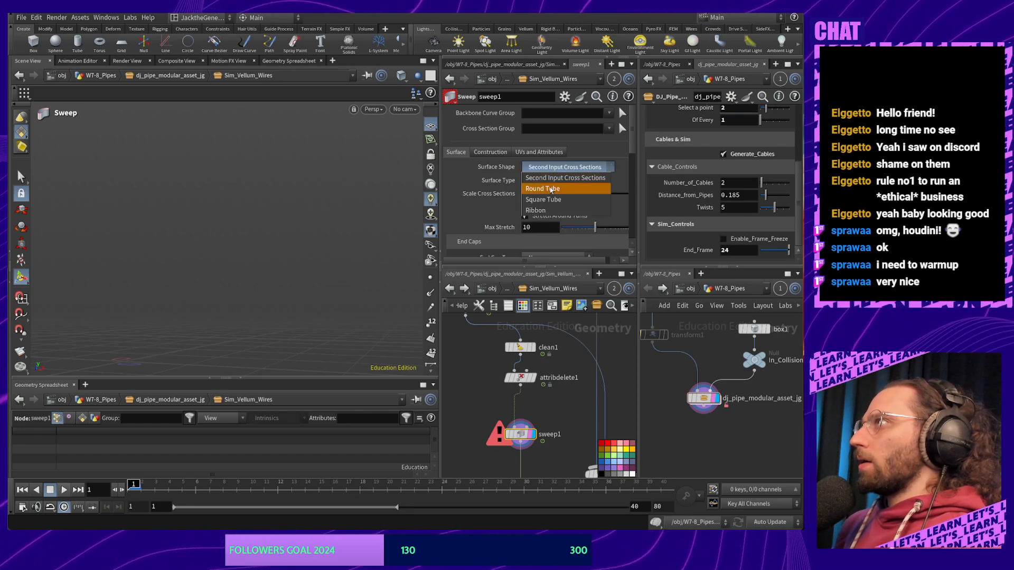
click(551, 190)
alt+drag(274, 222, 346, 213)
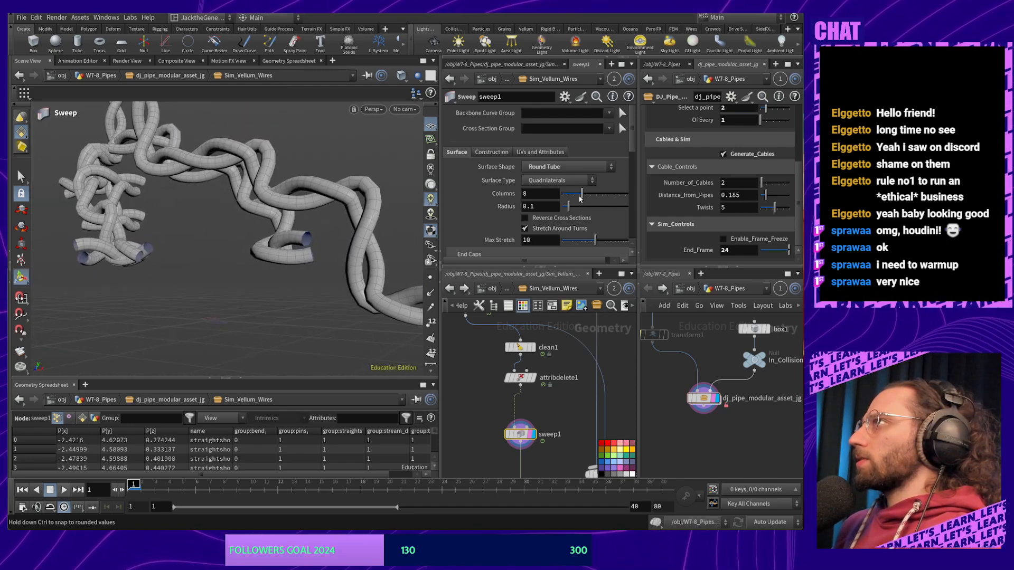
Reduce the tube Columns to 5 and the Radius to 0.058
drag(581, 196, 573, 197)
mouse_move(388, 227)
alt+mouse_down()
mouse_move(251, 259)
mouse_move(372, 224)
alt+mouse_up()
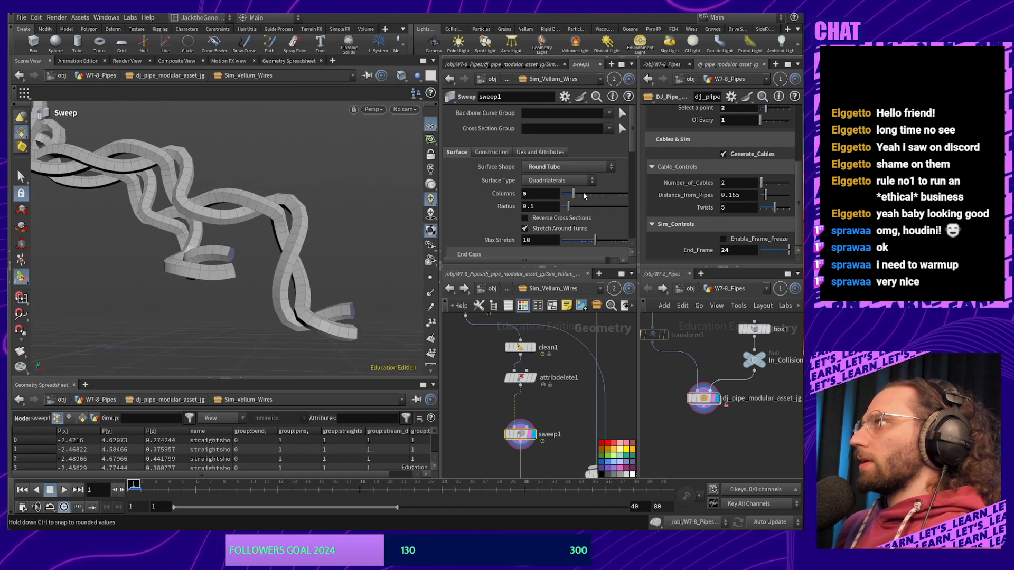
drag(573, 196, 574, 195)
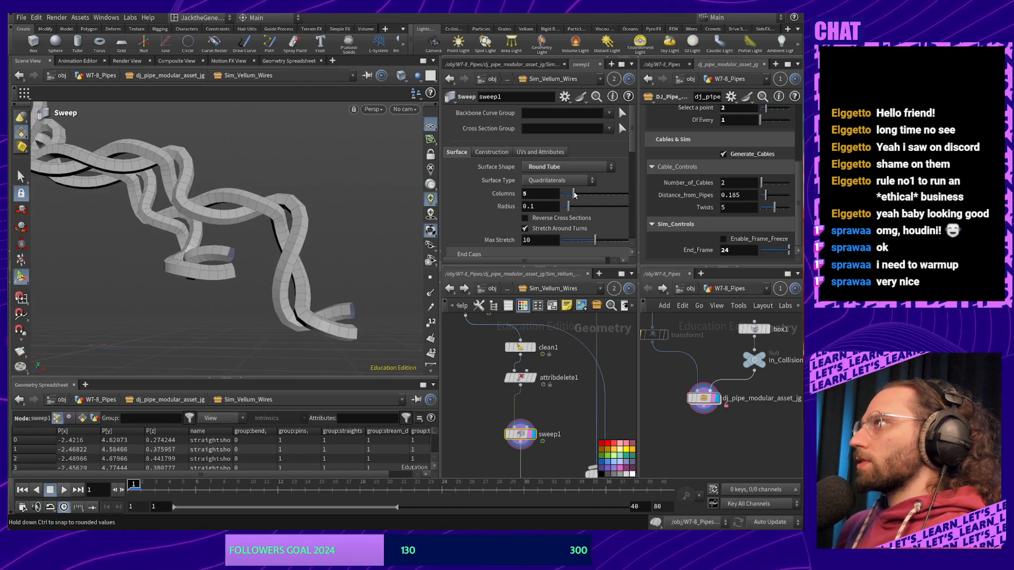
alt+drag(356, 231, 294, 248)
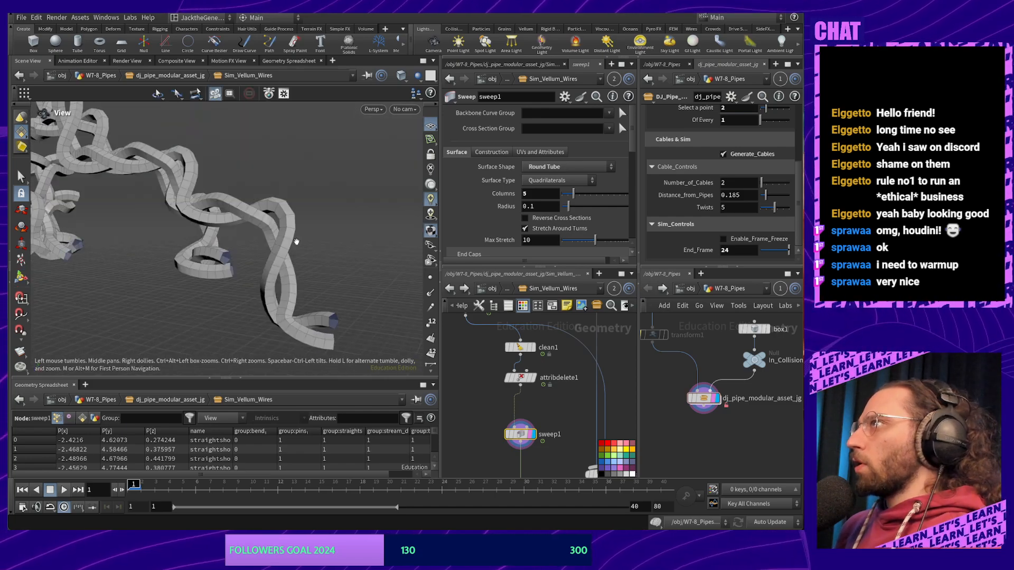
drag(569, 212, 567, 213)
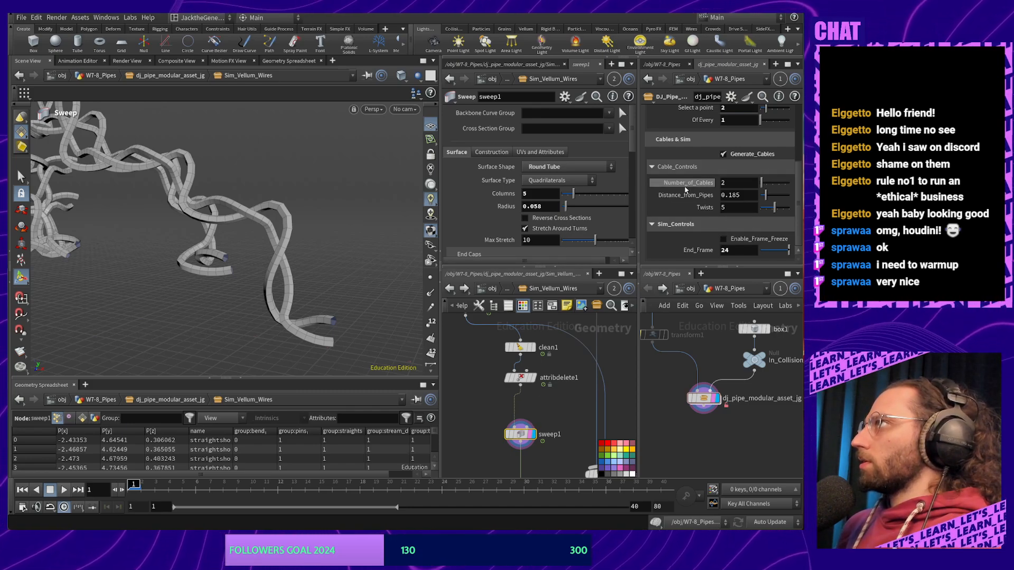
Open the pipe asset's Type Properties and relabel the Cable_Controls folder to Cable_Controls_Curve
right_click(704, 399)
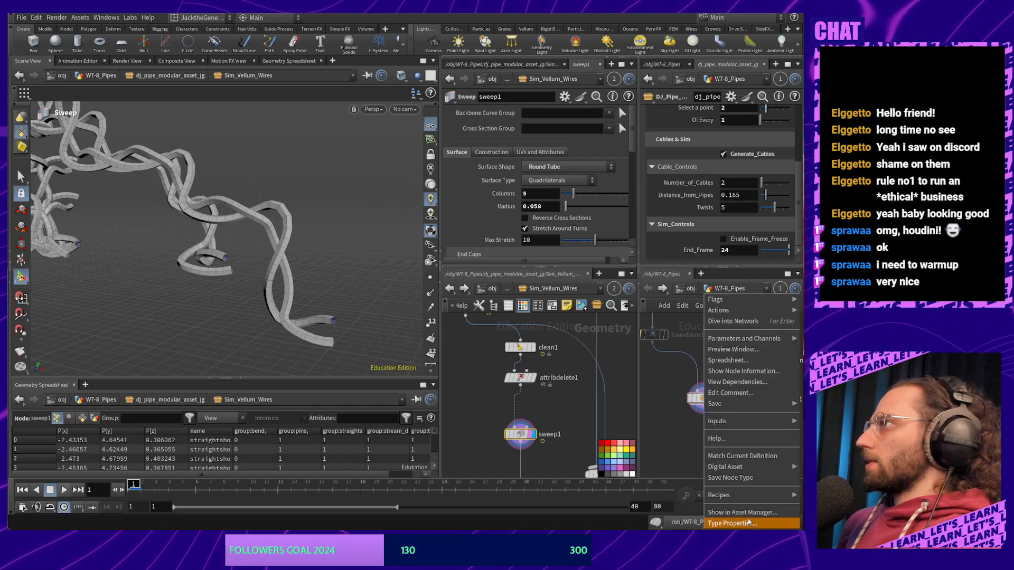
click(748, 524)
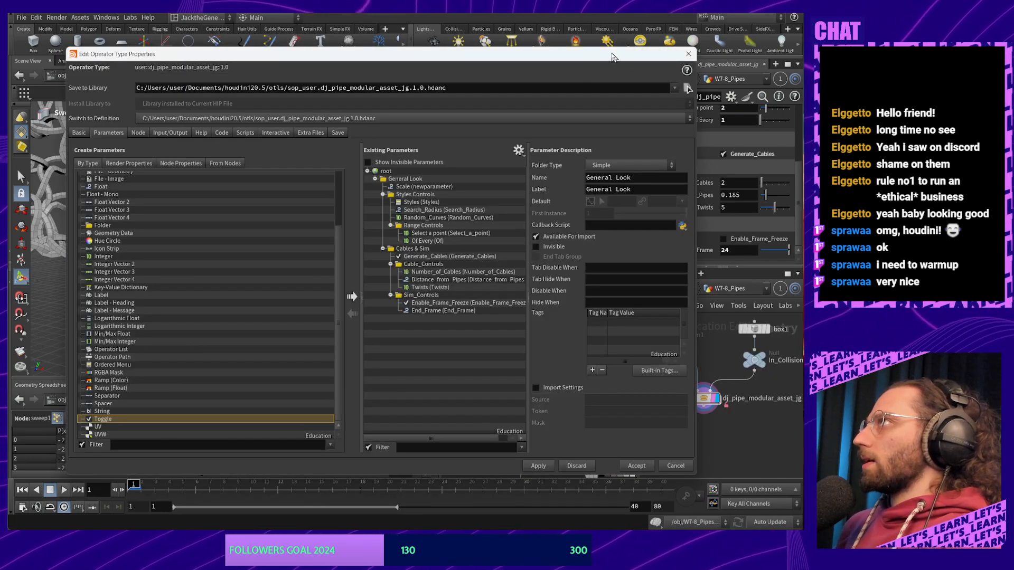
drag(611, 56, 356, 71)
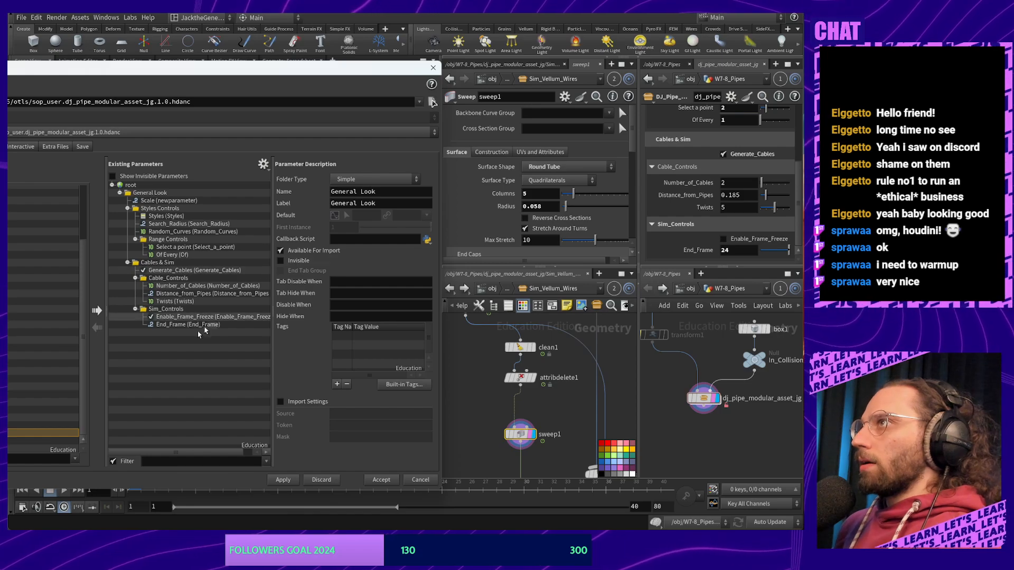
click(172, 280)
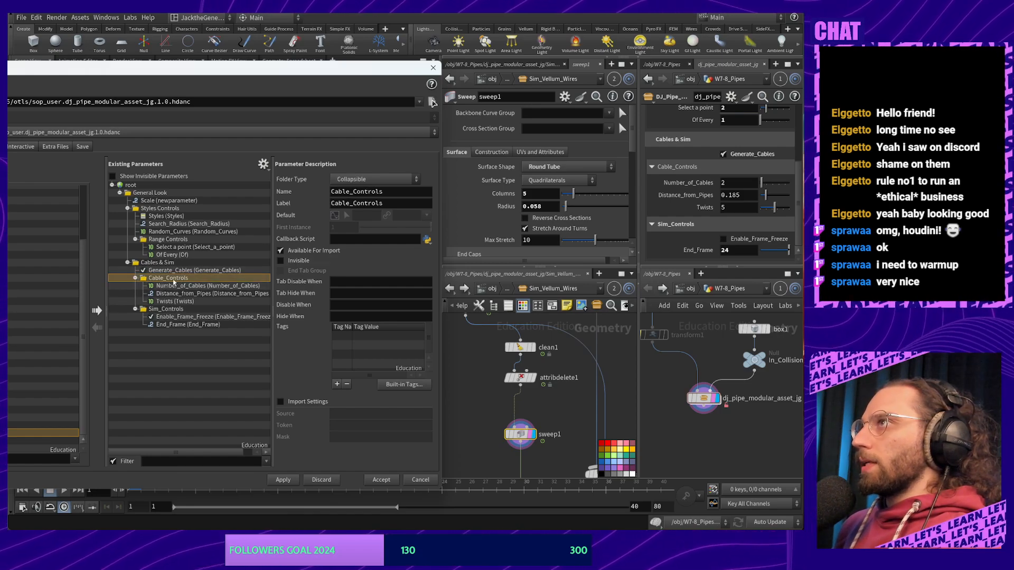
double_click(173, 279)
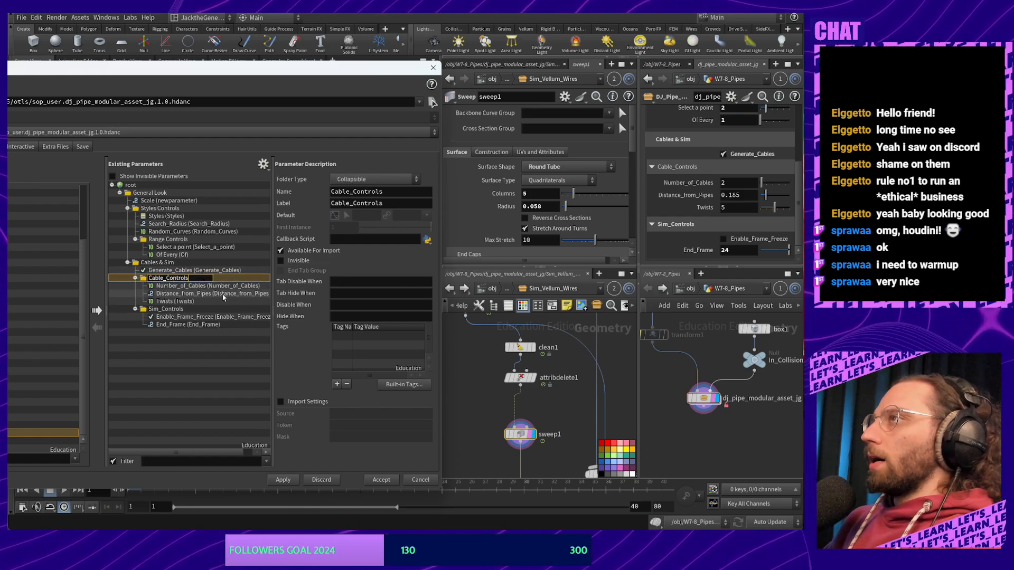
text(_C)
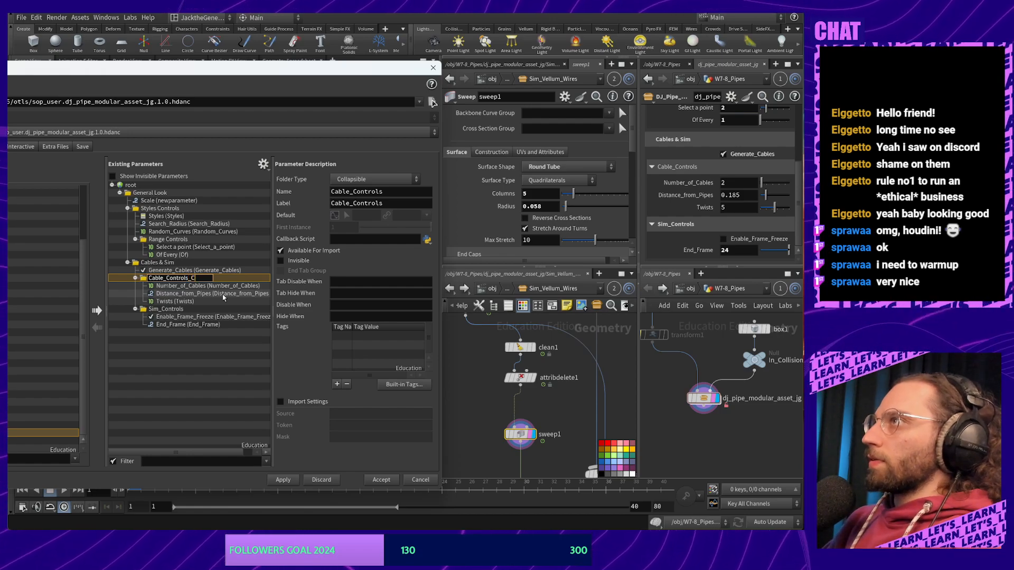
text(ur)
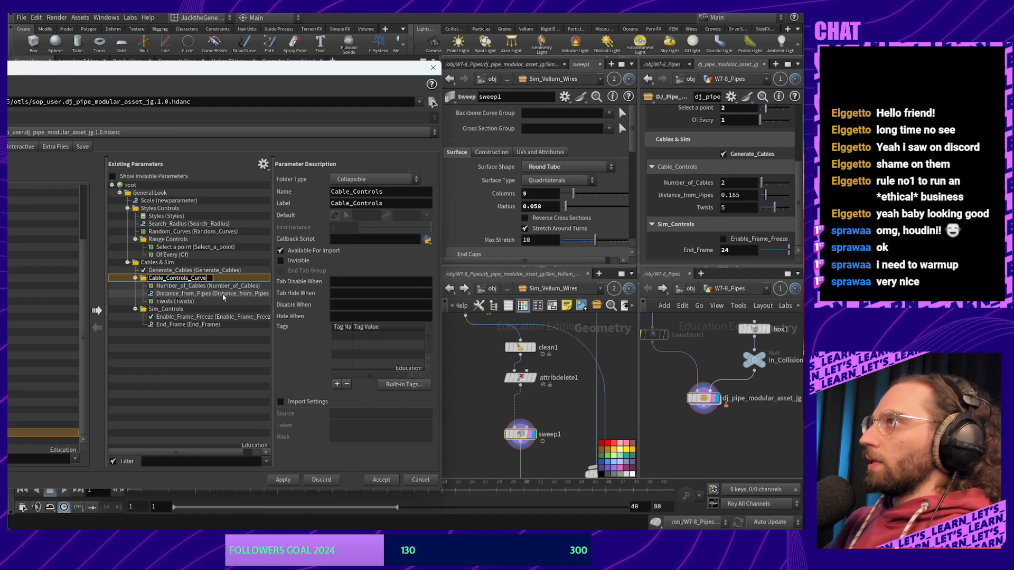
text(ve)
key(Return)
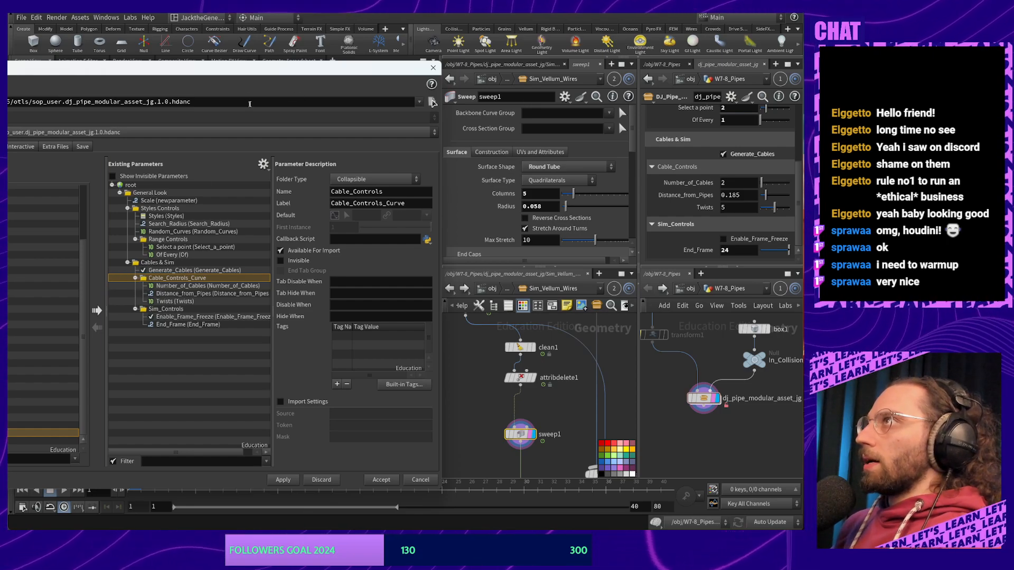
drag(263, 70, 446, 56)
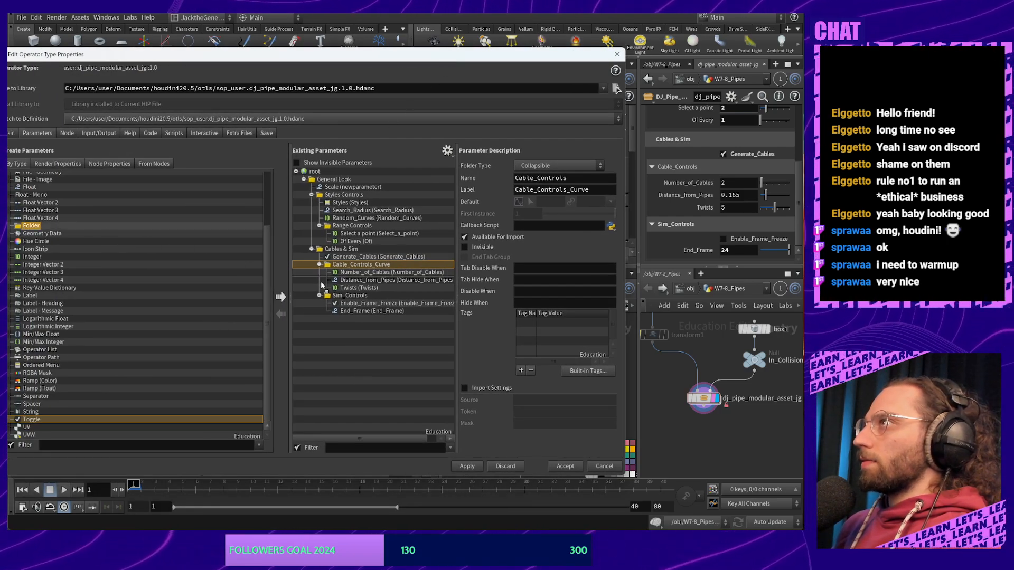
Add a new folder after Twists and change the existing folder's internal name to Cable_Controls_Curve
drag(320, 281, 343, 296)
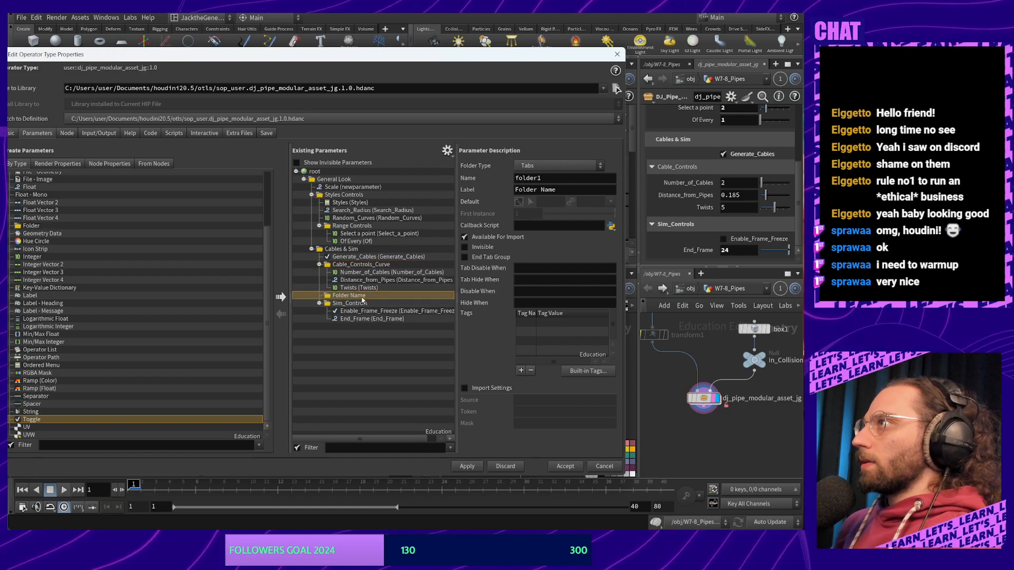
double_click(353, 298)
double_click(367, 266)
key(ctrl+c)
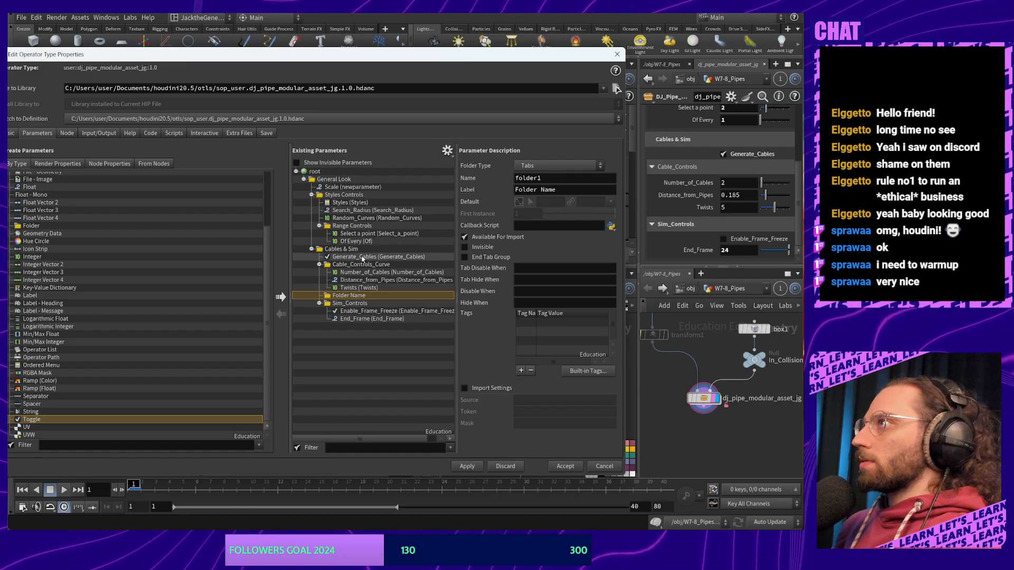
click(361, 270)
click(360, 266)
double_click(546, 179)
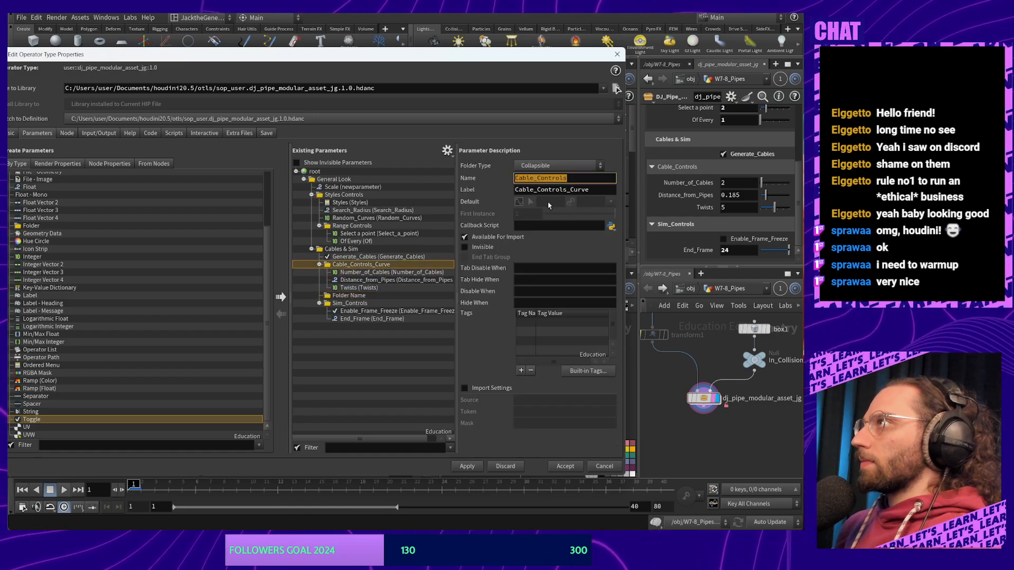
click(576, 180)
text(_Cu)
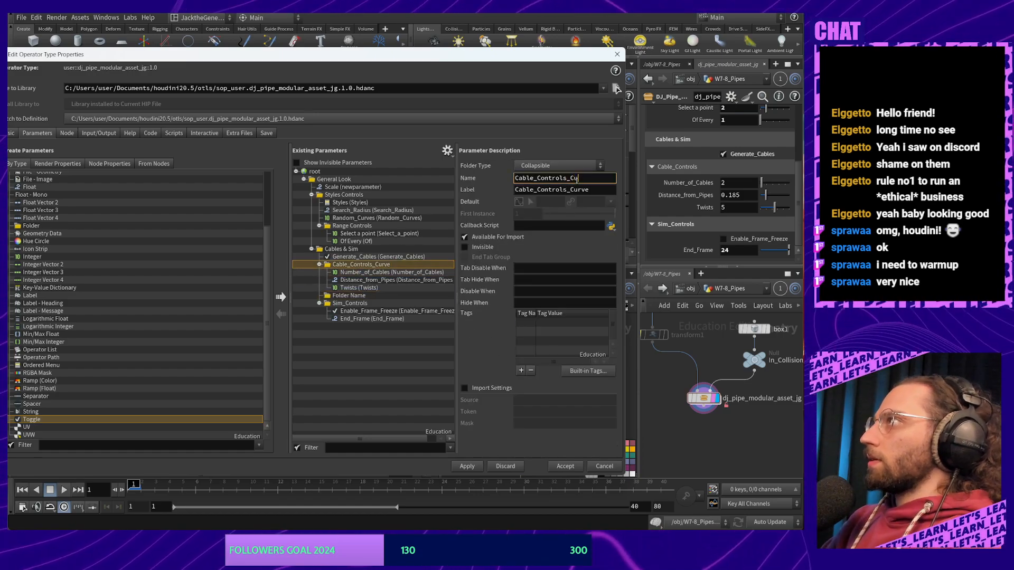
text(rve)
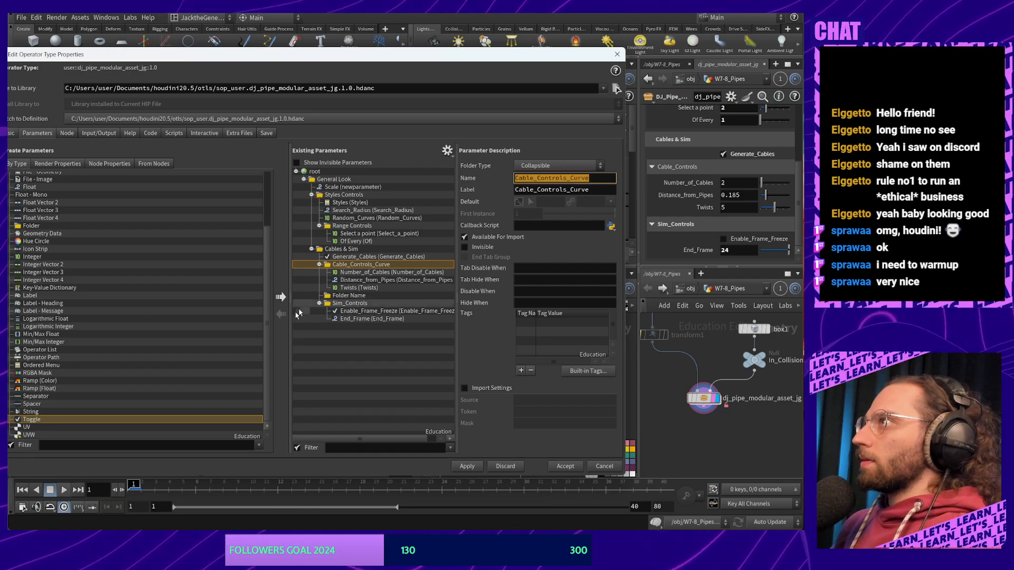
Set the new tabs folder's name and label to Cable_Controls
click(345, 295)
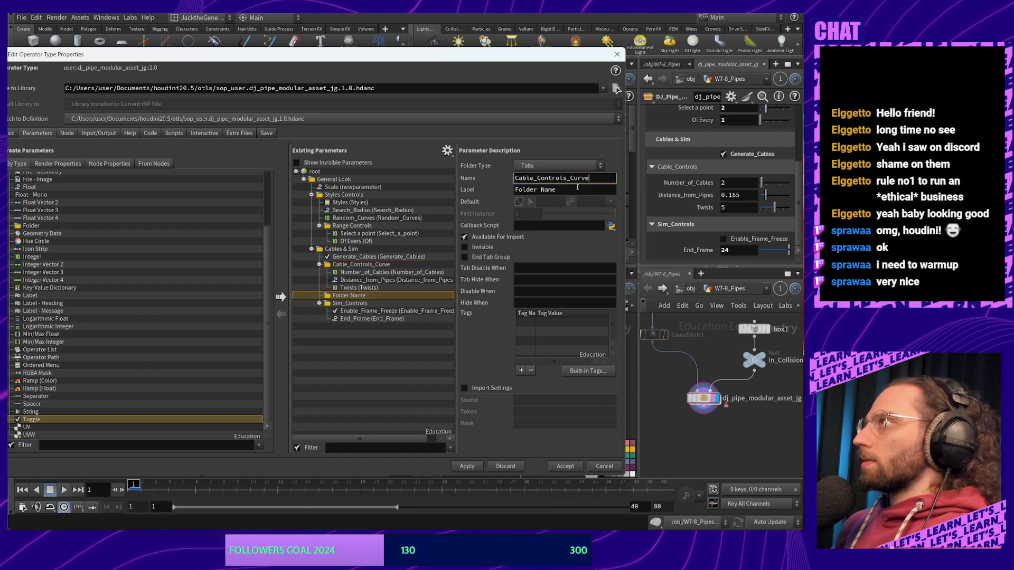
triple_click(577, 190)
key(ctrl+v)
key(Return)
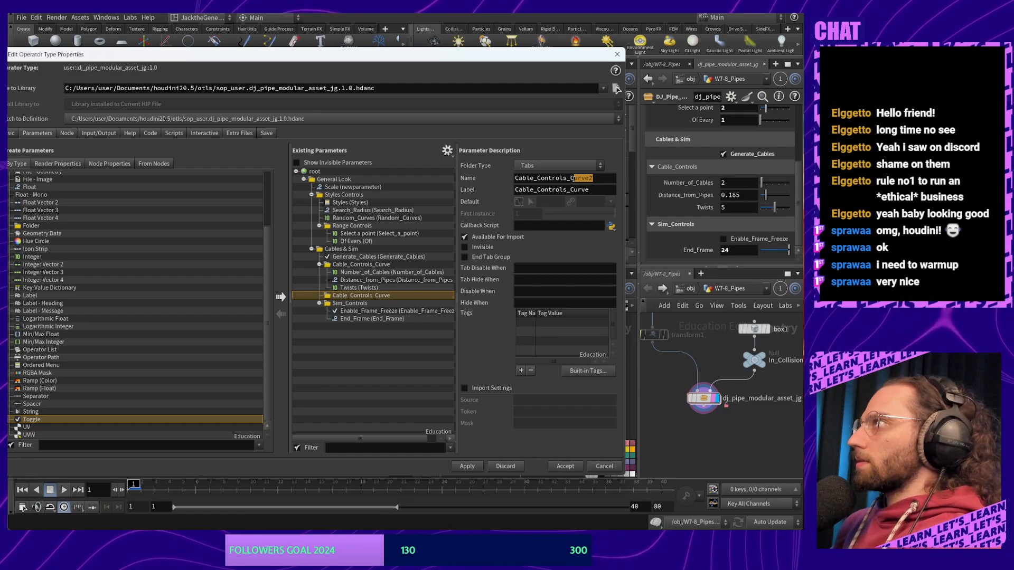
drag(594, 179, 569, 190)
key(BackSpace)
key(BackSpace)
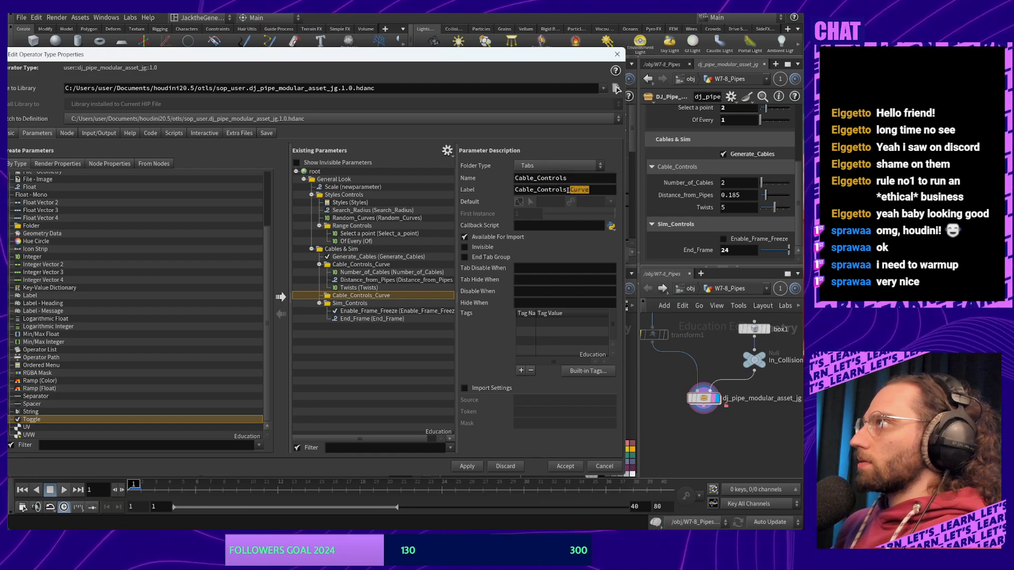
key(BackSpace)
key(Return)
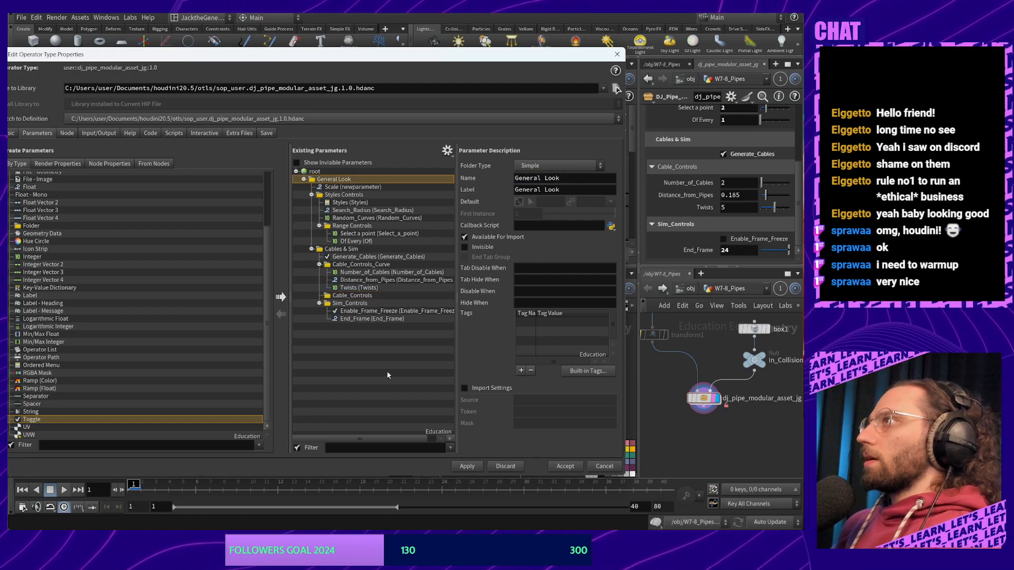
click(372, 280)
click(367, 297)
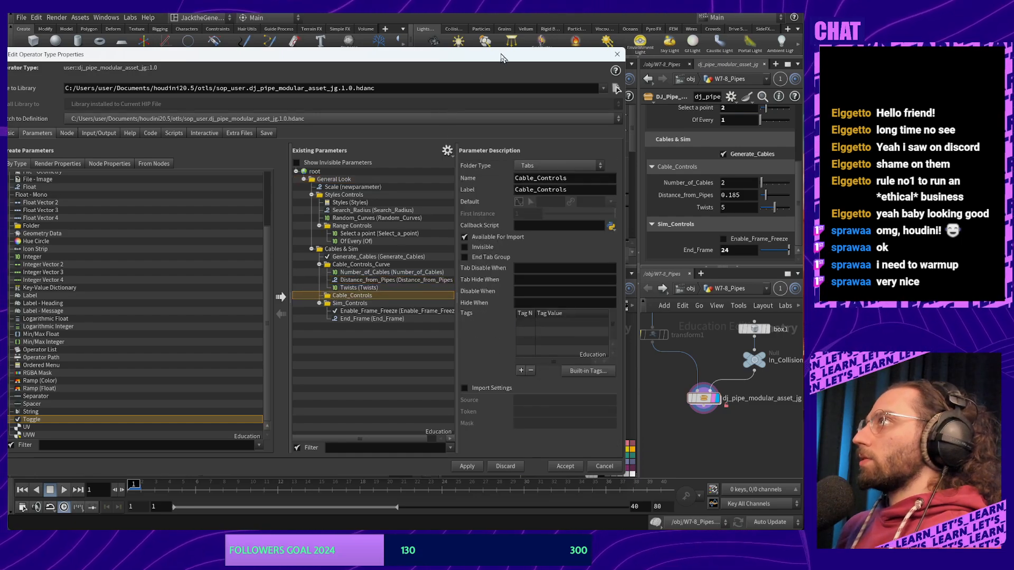
drag(501, 59, 314, 67)
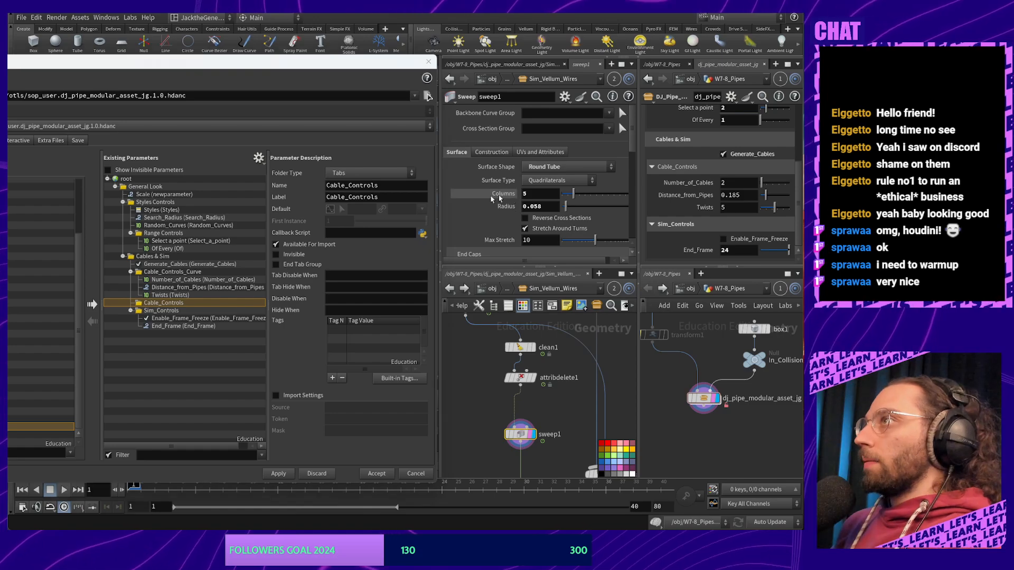
Drag the sweep's Columns and Radius parameters into the Cable_Controls folder
drag(492, 198, 191, 303)
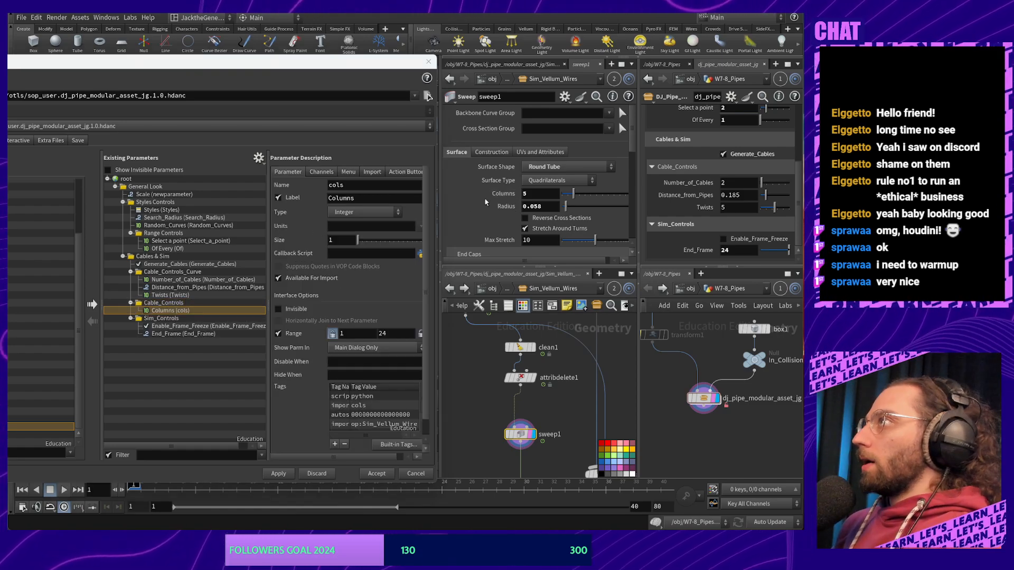
drag(505, 206, 158, 305)
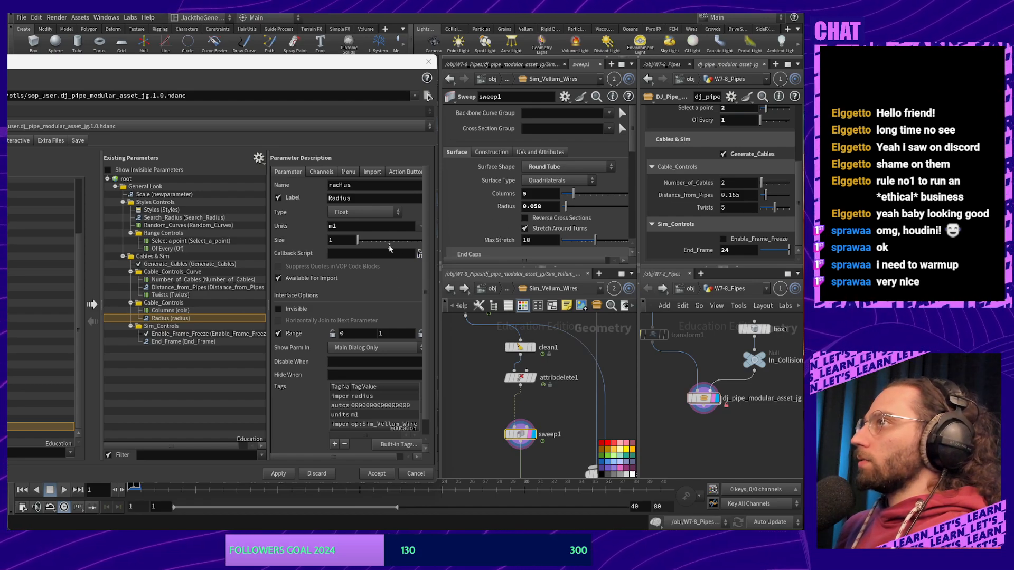
click(168, 310)
click(369, 186)
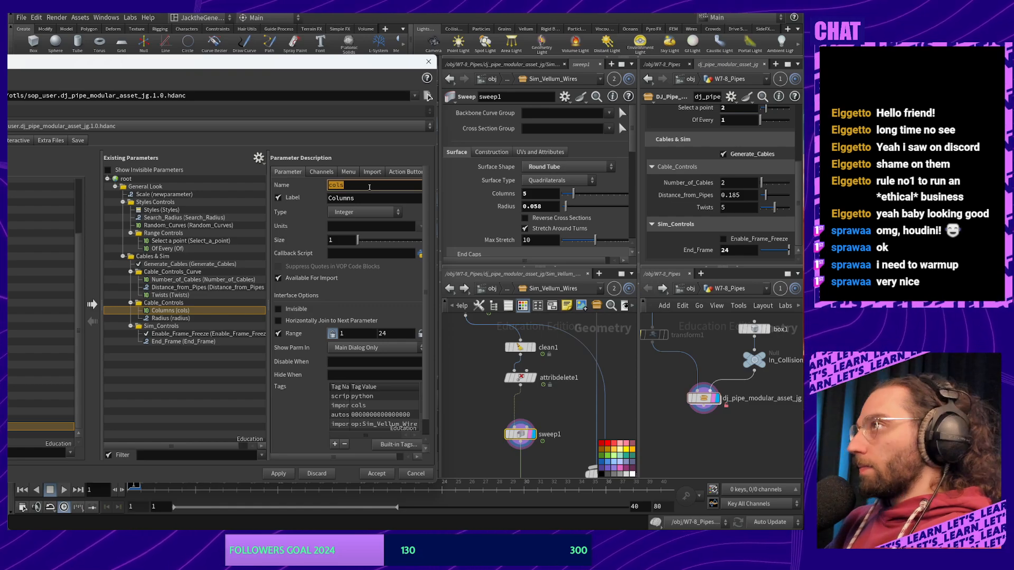
Change the folder's name and label to Cable_Controls_Mesh
click(163, 303)
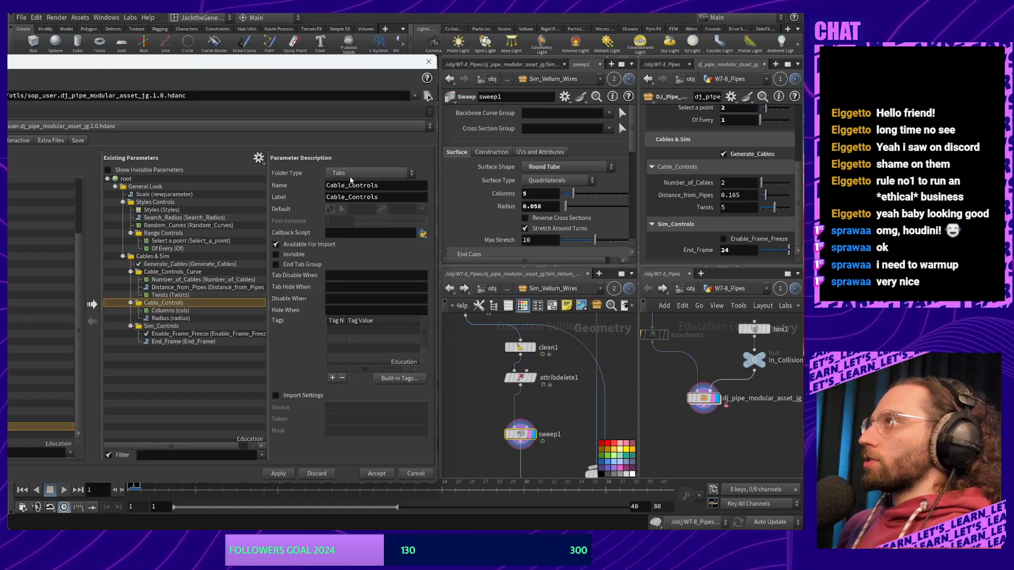
click(383, 188)
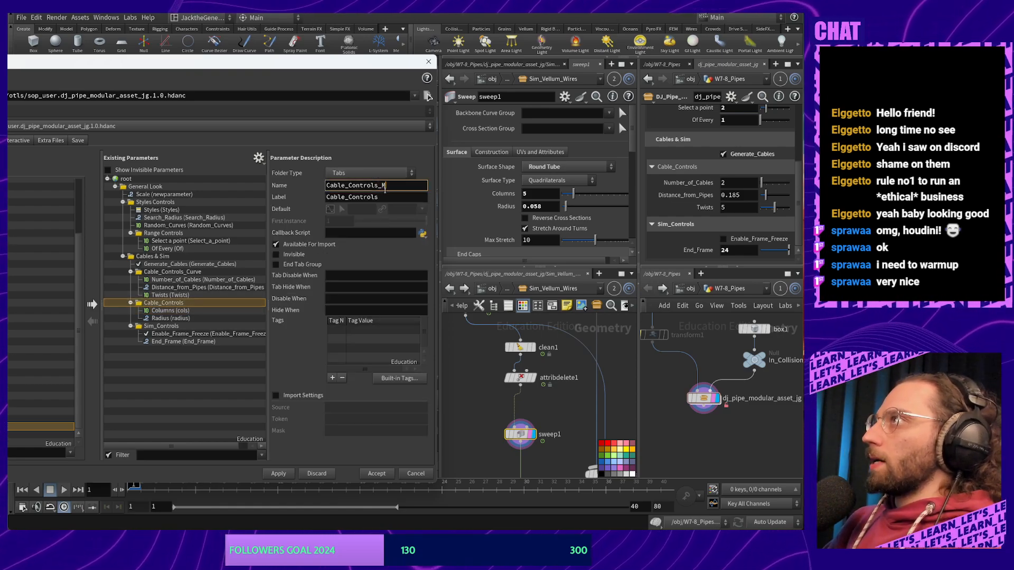
text(_Mesh)
key(Return)
key(ctrl+c)
click(397, 194)
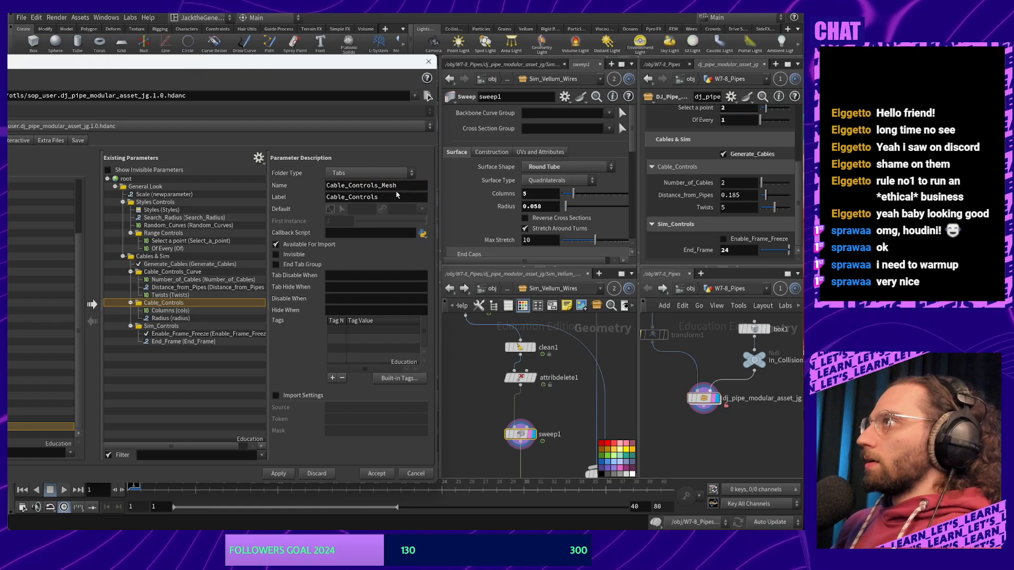
key(ctrl+a)
key(ctrl+v)
click(288, 380)
click(174, 310)
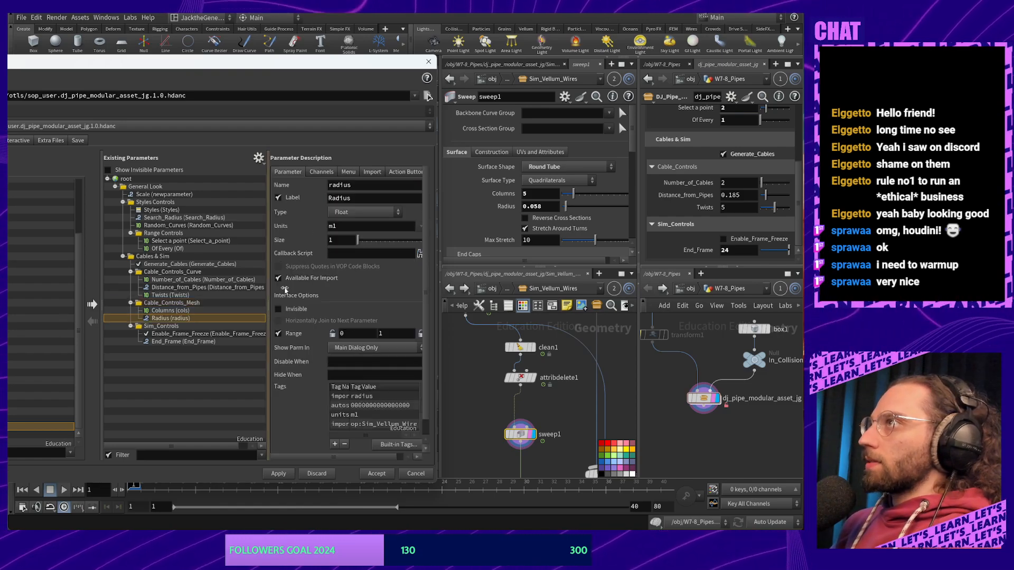
Rename the cols parameter to Cable_Round_Res, for both name and label
double_click(376, 186)
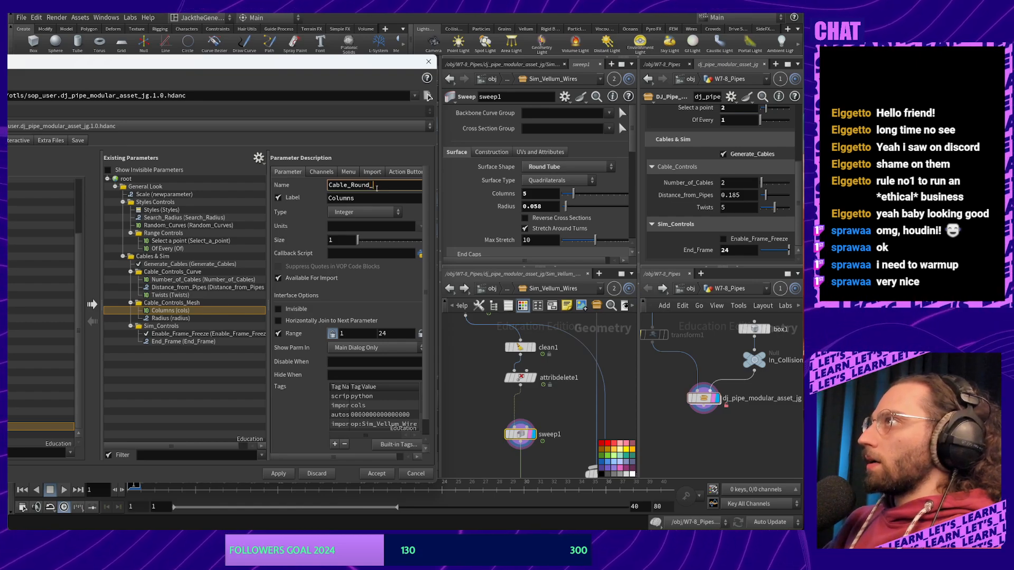
key(Return)
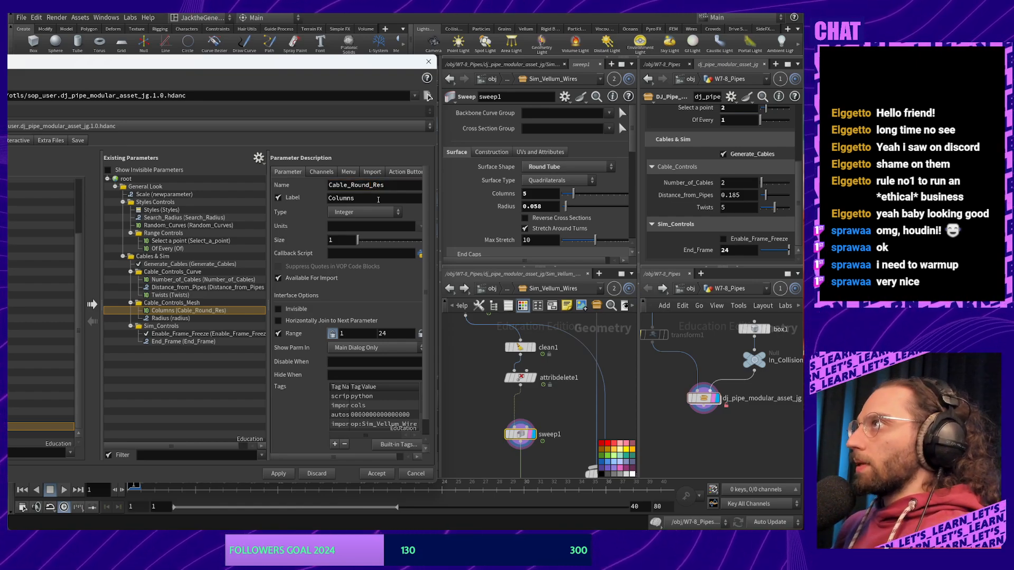
double_click(376, 187)
key(ctrl+c)
double_click(362, 198)
key(ctrl+v)
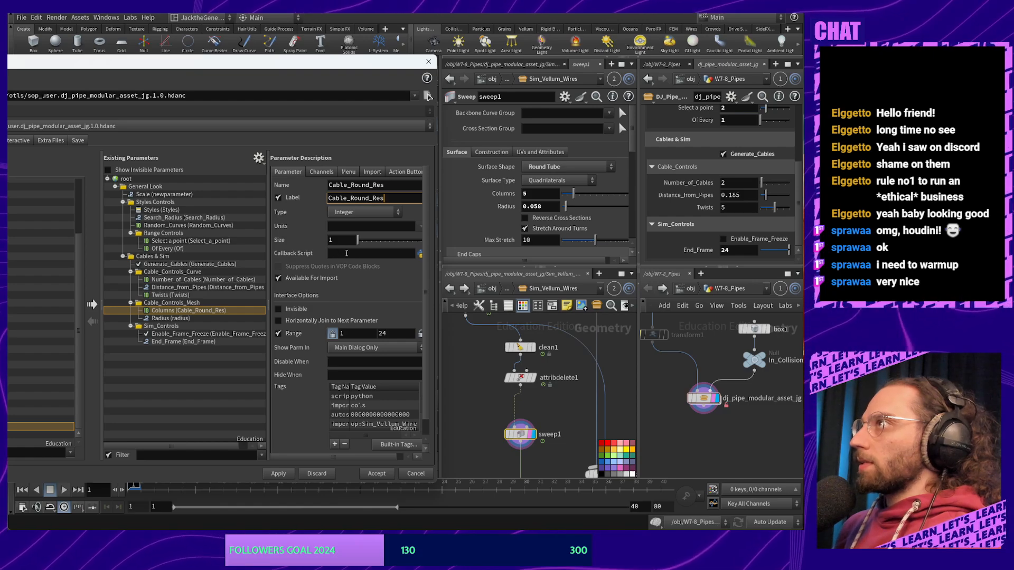
click(346, 253)
Set Cable_Round_Res's range to 4–8
scroll(426, 258, down, 1)
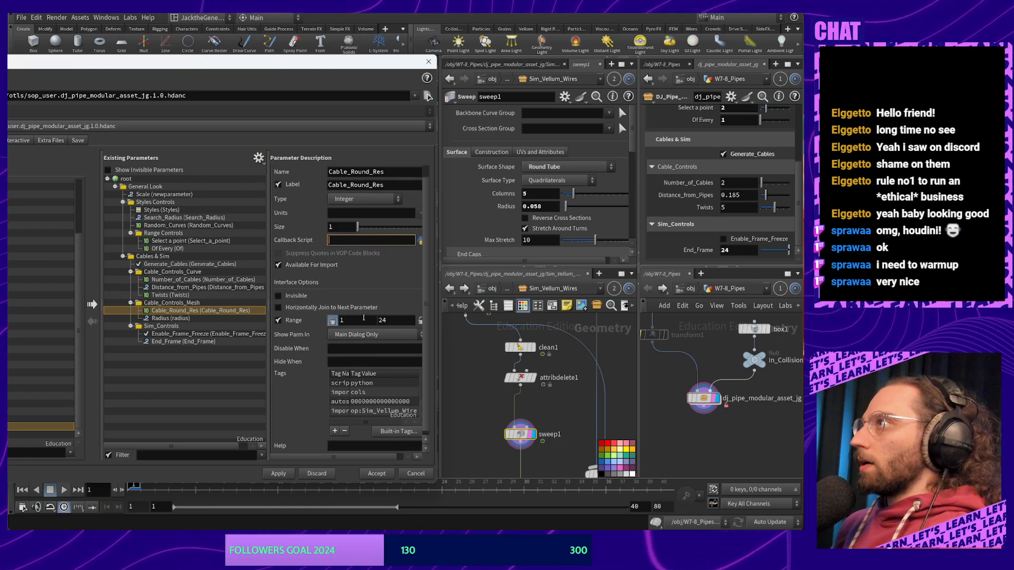
click(358, 320)
text(5)
key(Tab)
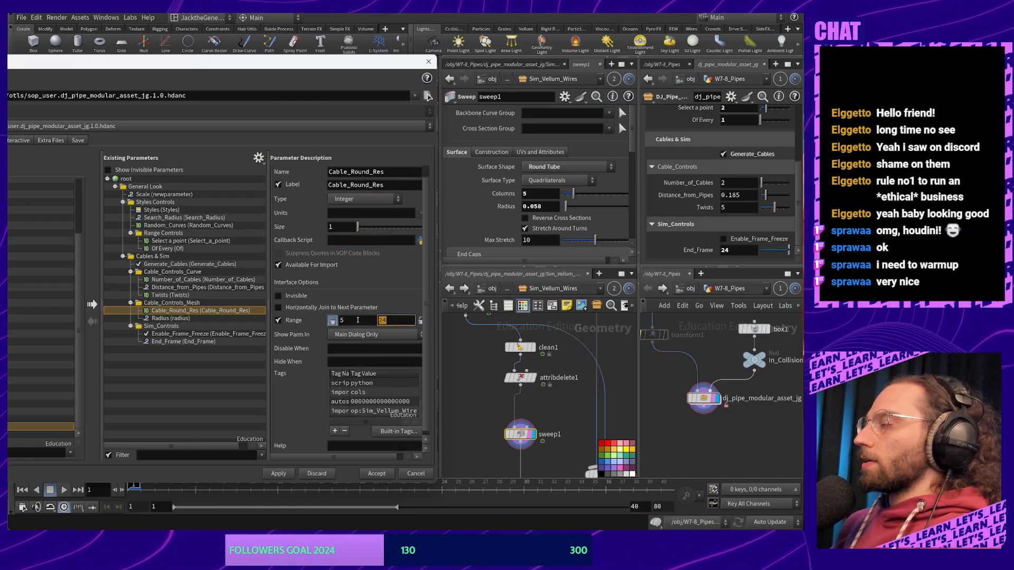
click(357, 320)
text(4)
key(Tab)
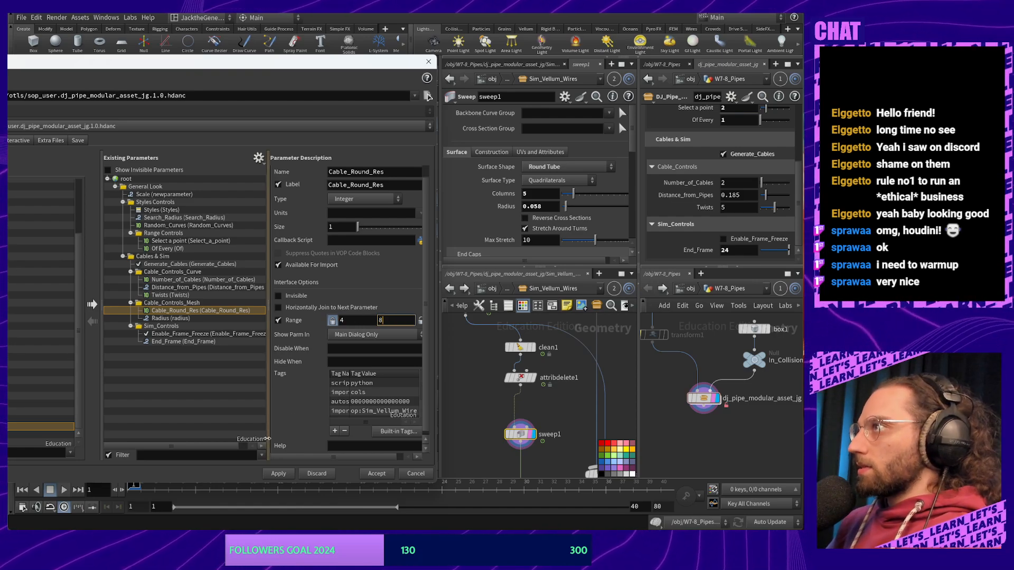
click(289, 424)
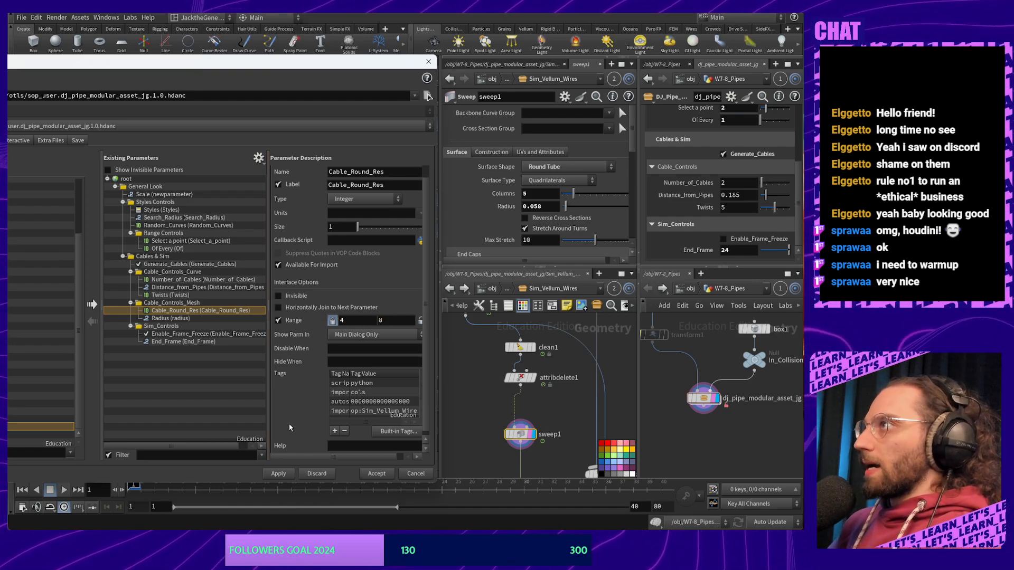
Rename the radius parameter to Cable_Thickness, for both name and label
click(166, 318)
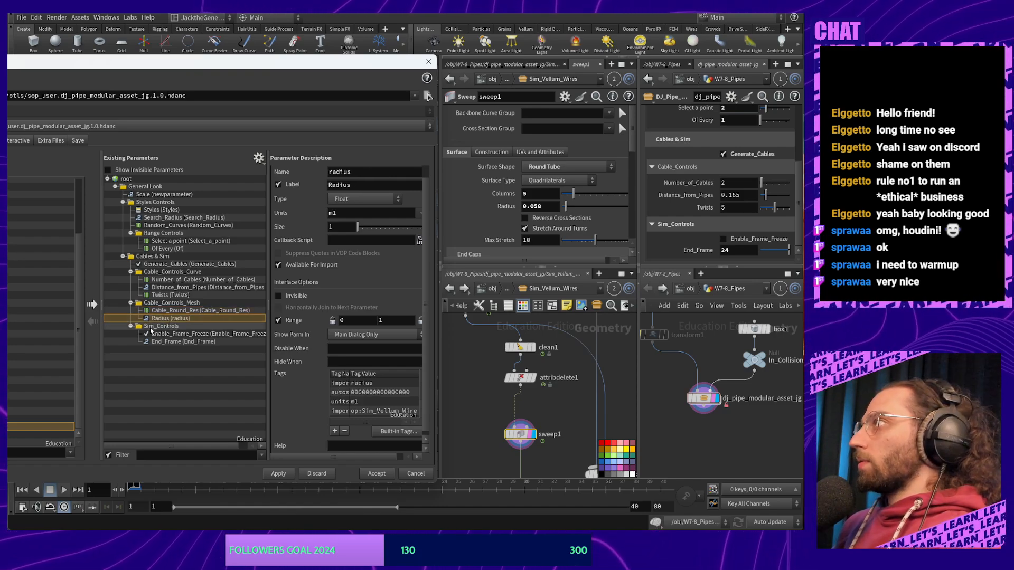
click(363, 171)
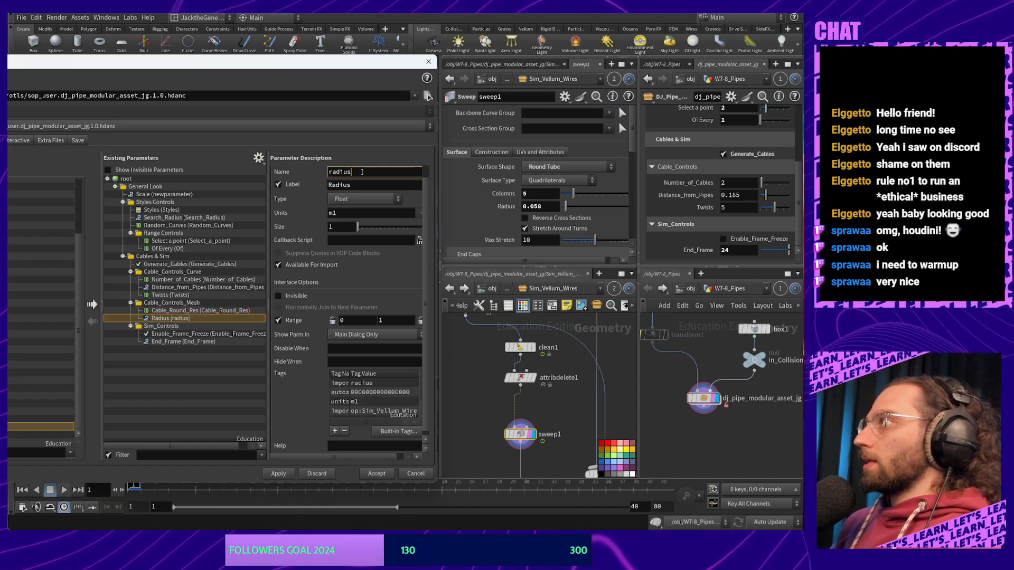
key(ctrl+a)
text(Cable)
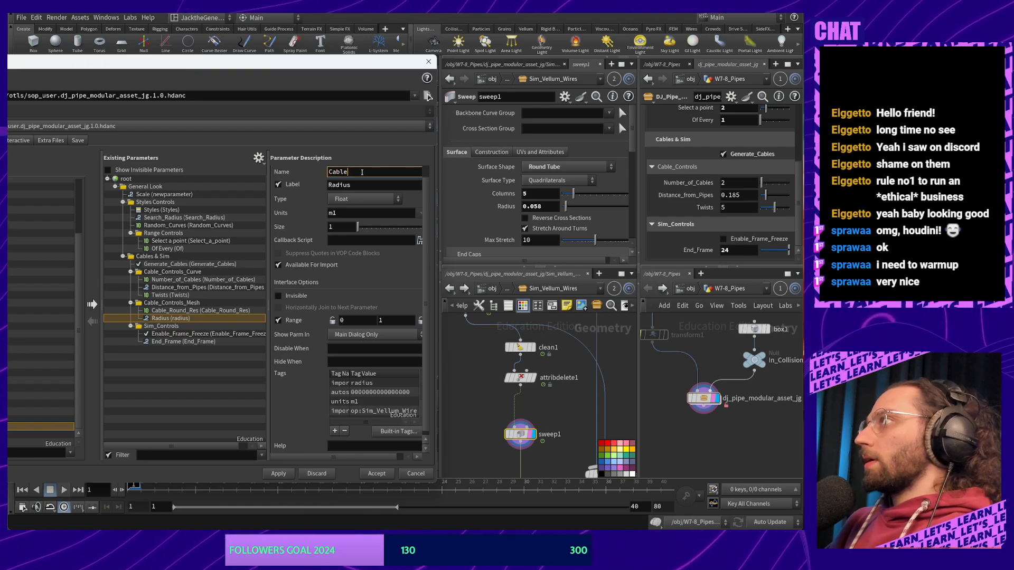
text(_)
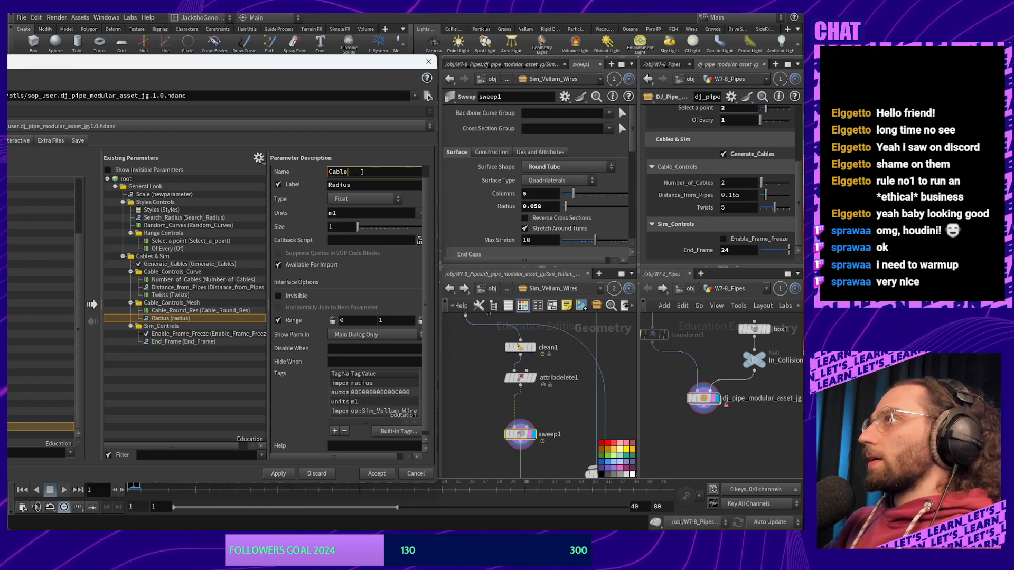
text(__)
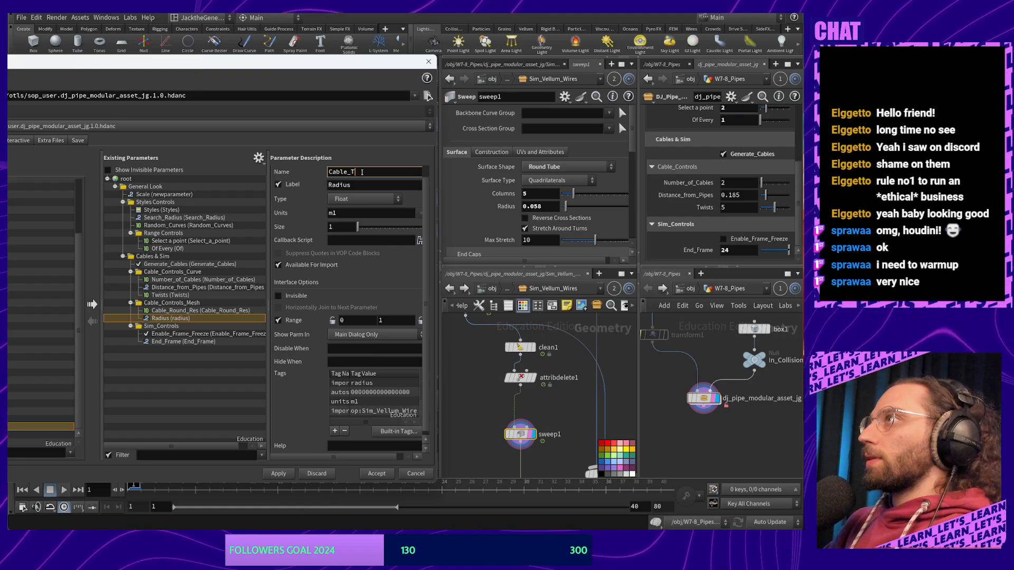
text(hickness)
key(Return)
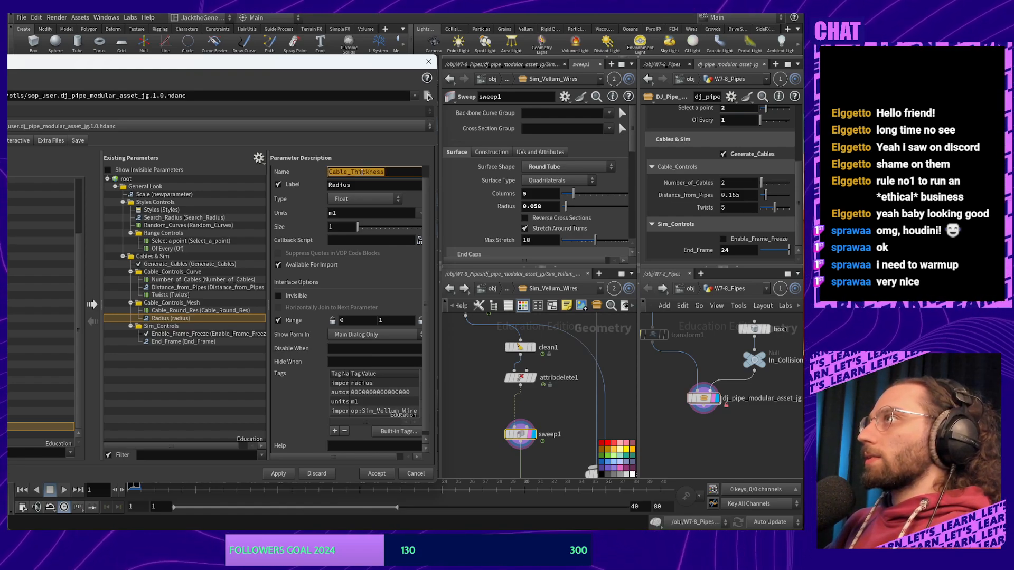
double_click(374, 186)
key(ctrl+v)
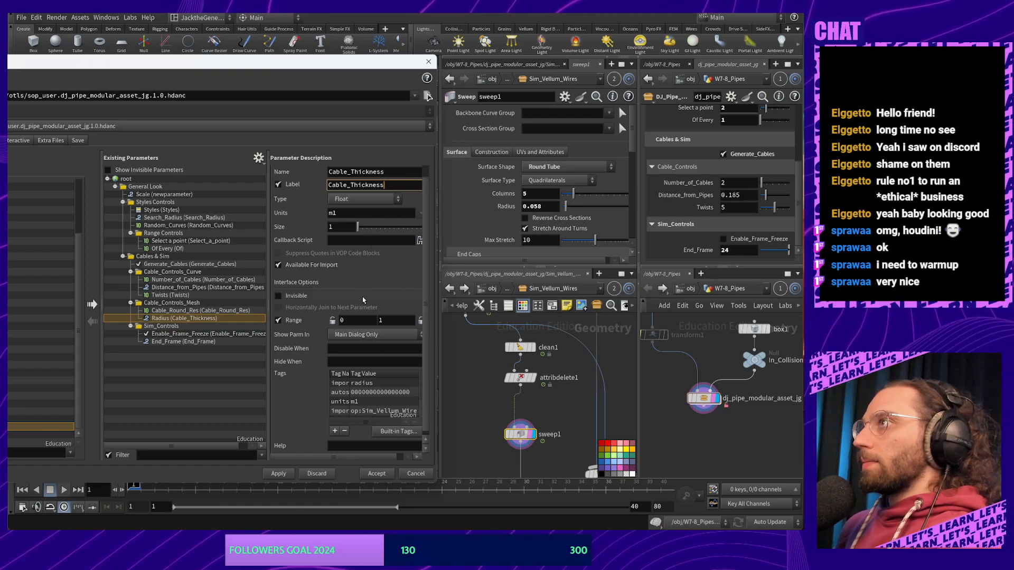
click(361, 321)
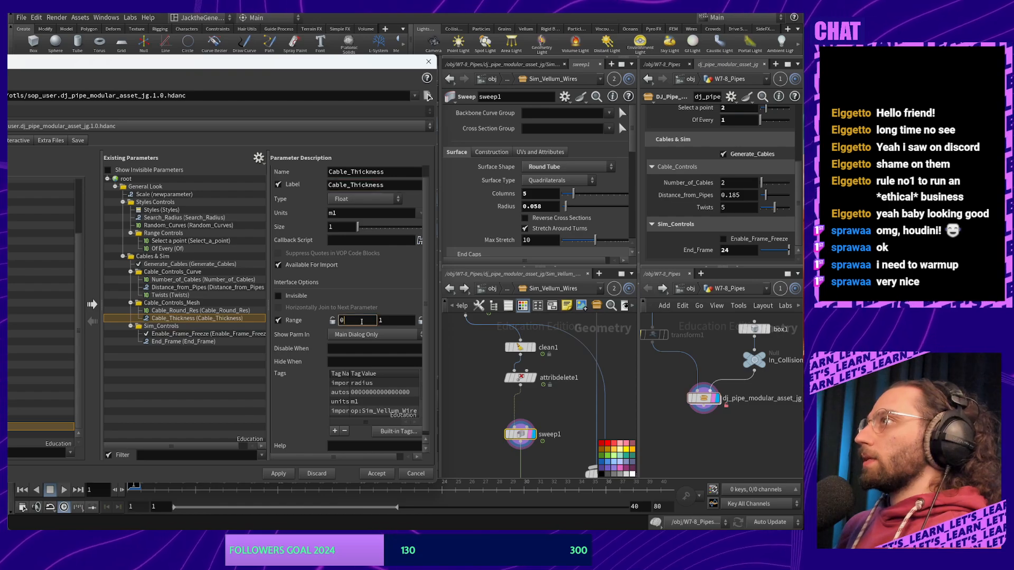
Set Cable_Thickness's range to .45–.85
double_click(361, 321)
text(.)
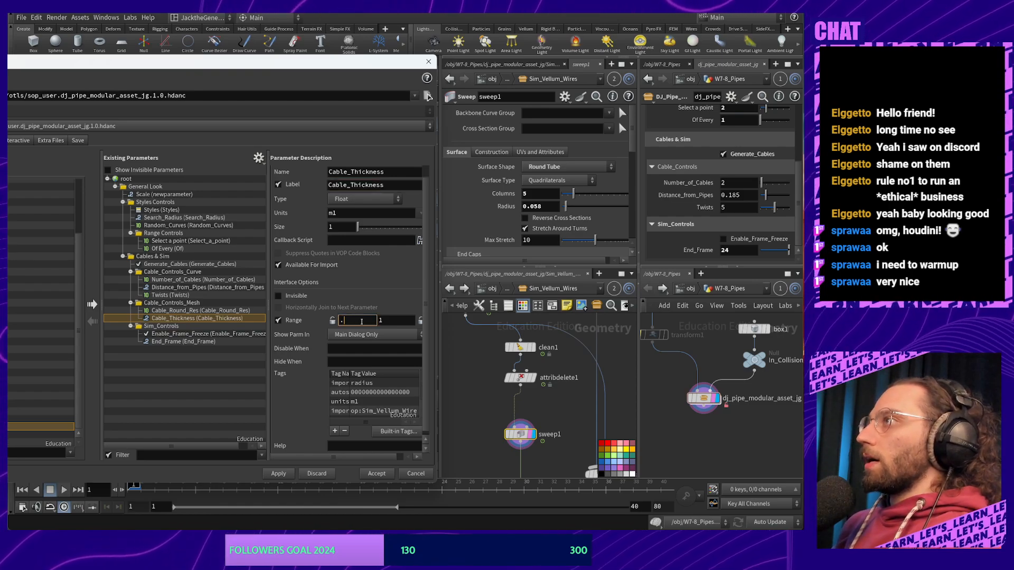
text(45)
key(Tab)
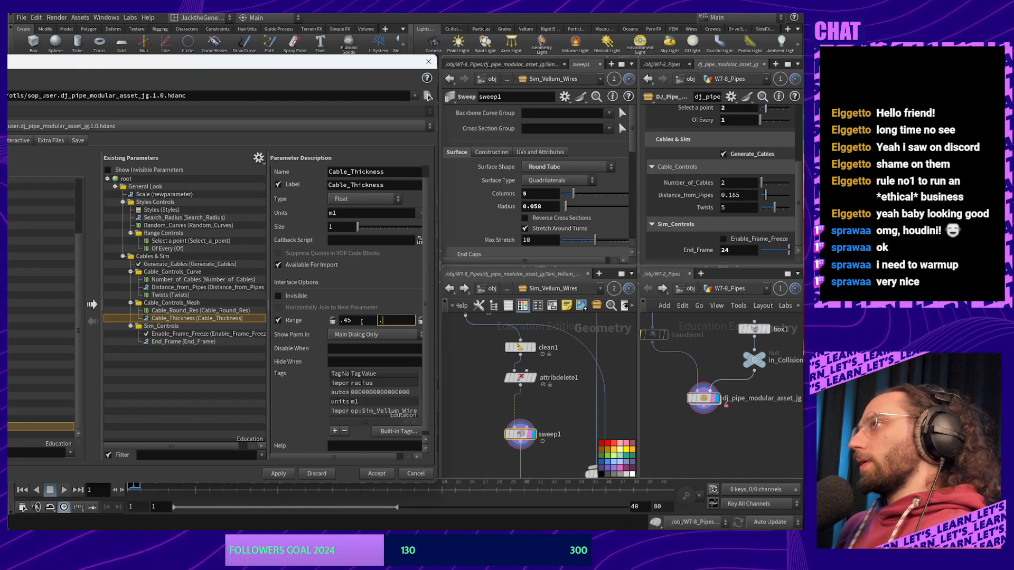
text(.85)
key(Return)
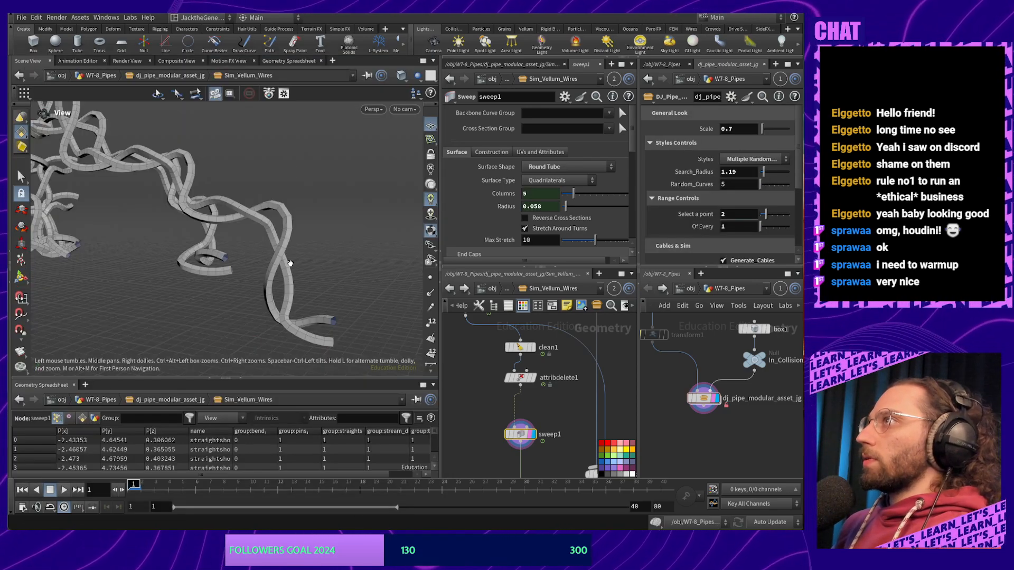
Reopen the pipe asset's Type Properties and set Cable_Controls_Mesh's Folder Type to Collapsible
scroll(751, 201, down, 5)
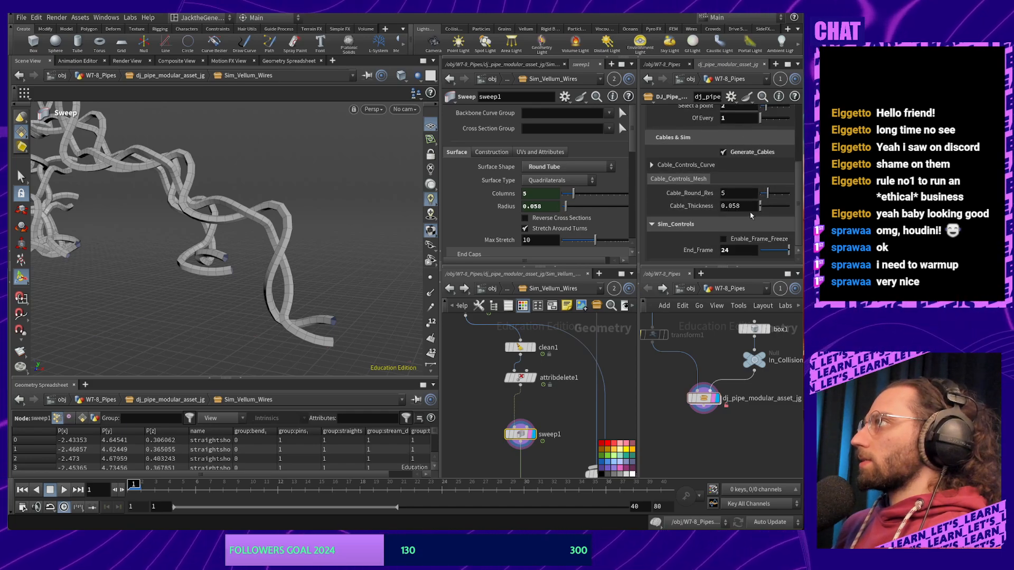
right_click(703, 398)
click(732, 522)
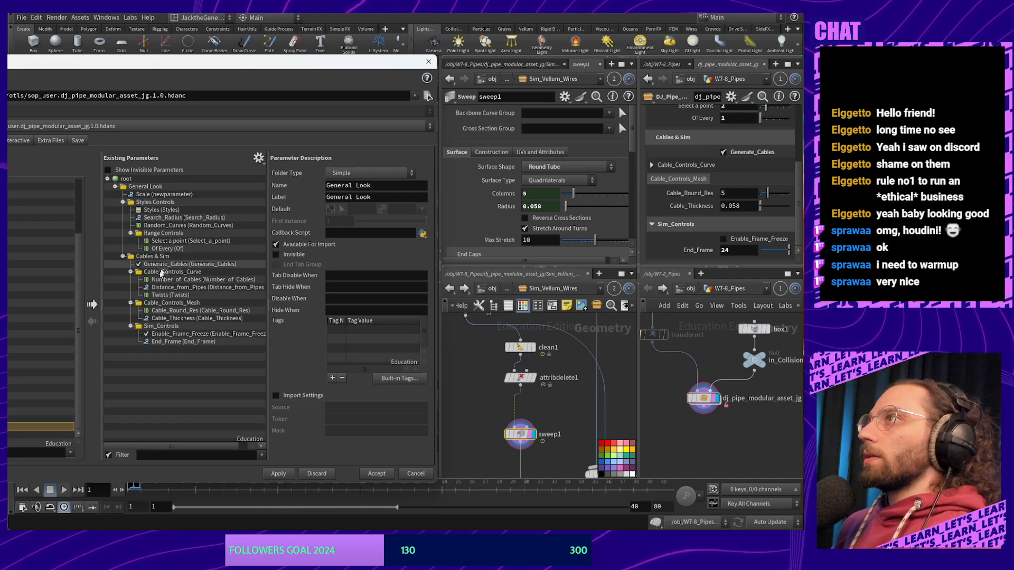
click(370, 172)
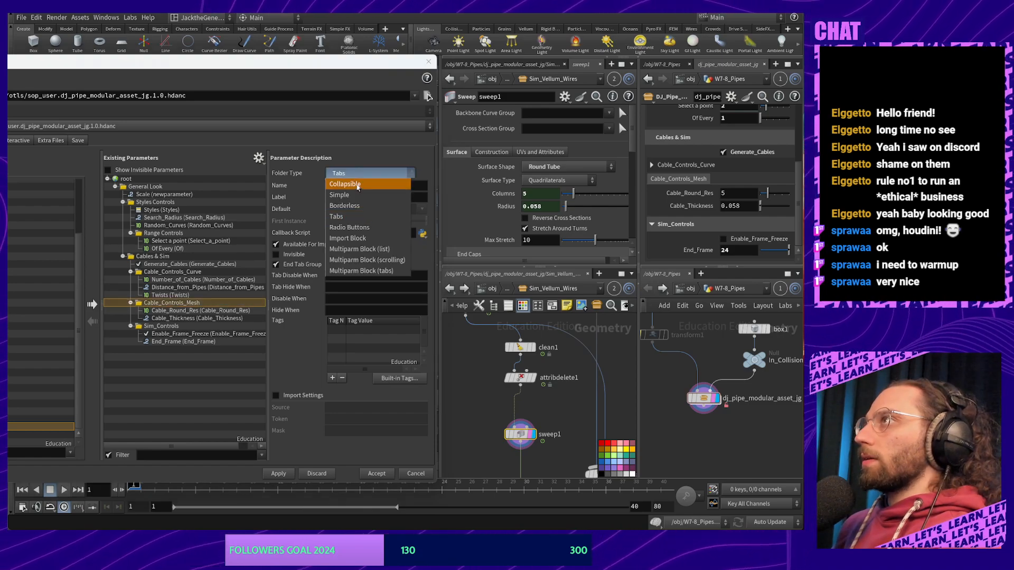
click(359, 186)
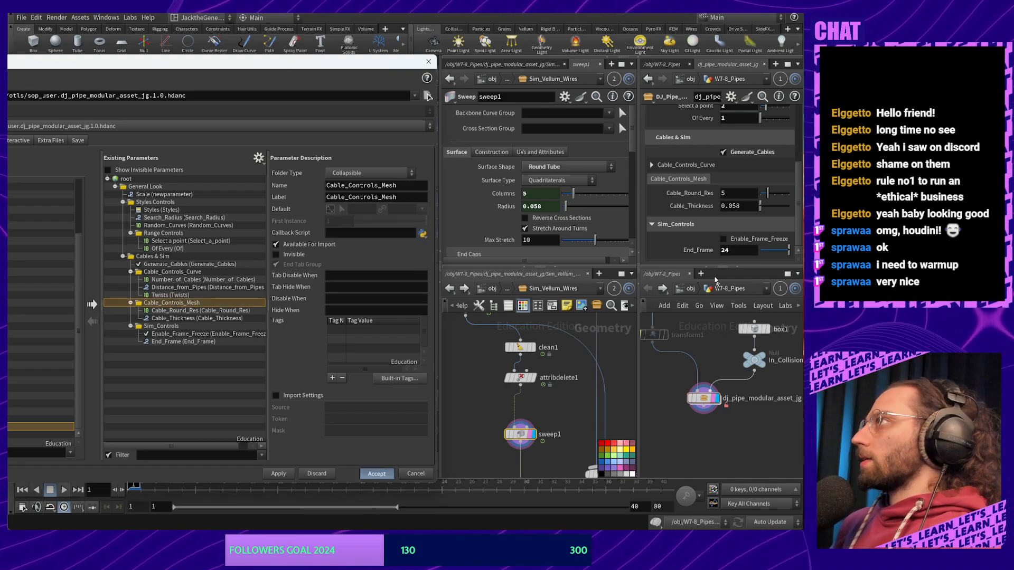
scroll(702, 194, down, 4)
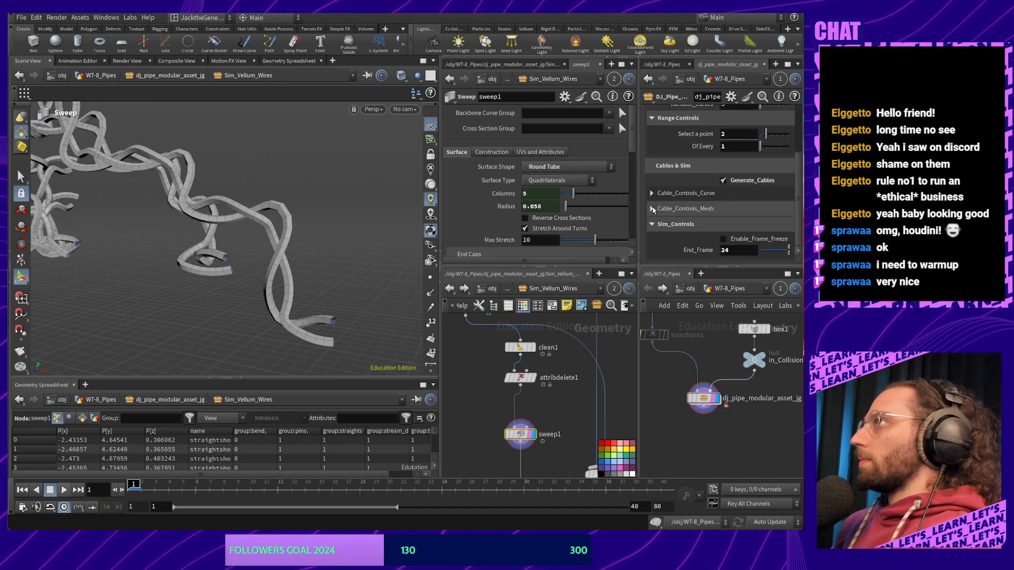
Try thicker Cable_Thickness values under Cable_Controls_Mesh and settle on 0.14
click(652, 209)
scroll(739, 211, down, 1)
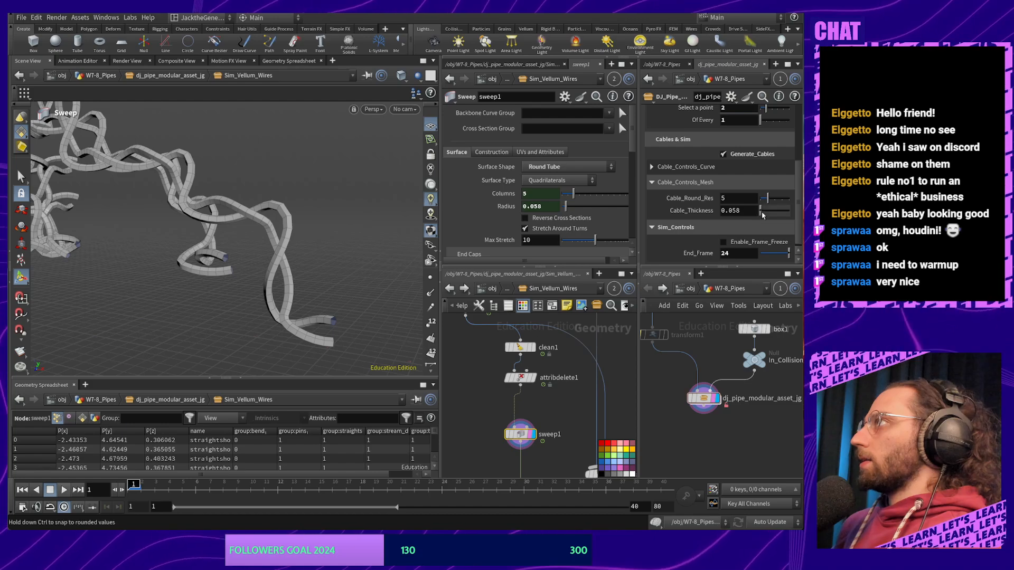
drag(761, 212, 794, 214)
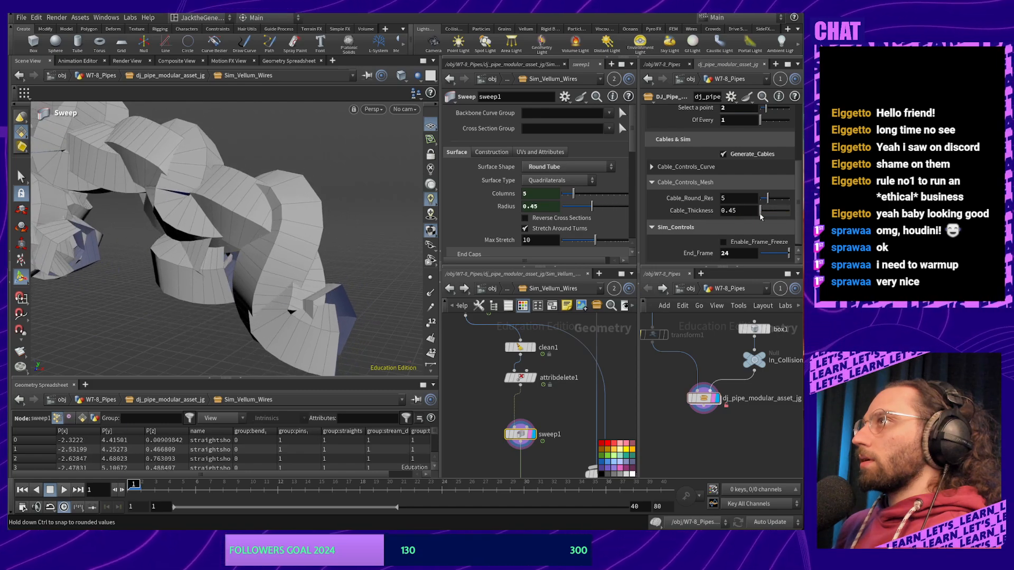
key(ctrl+z)
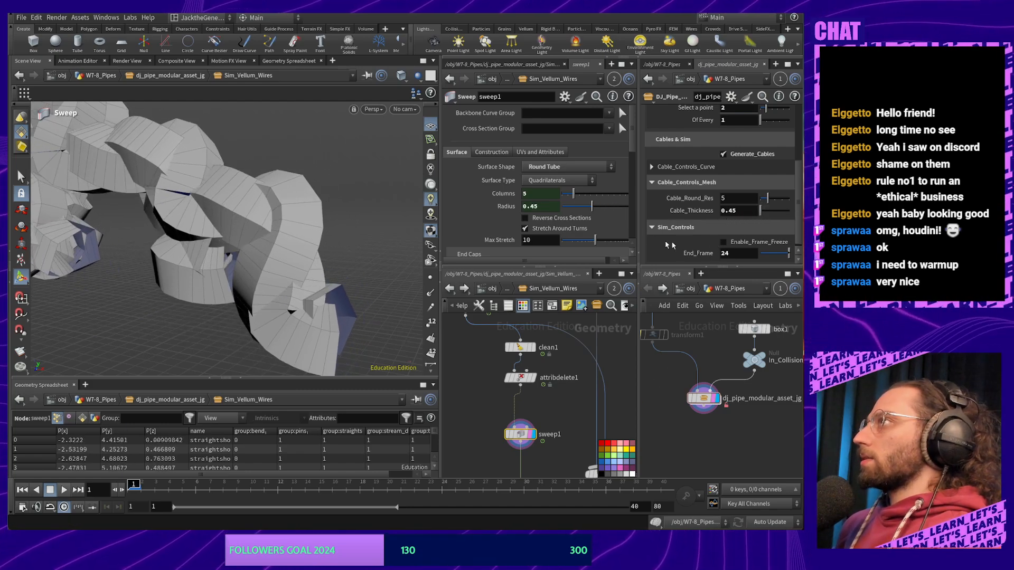
drag(597, 207, 571, 213)
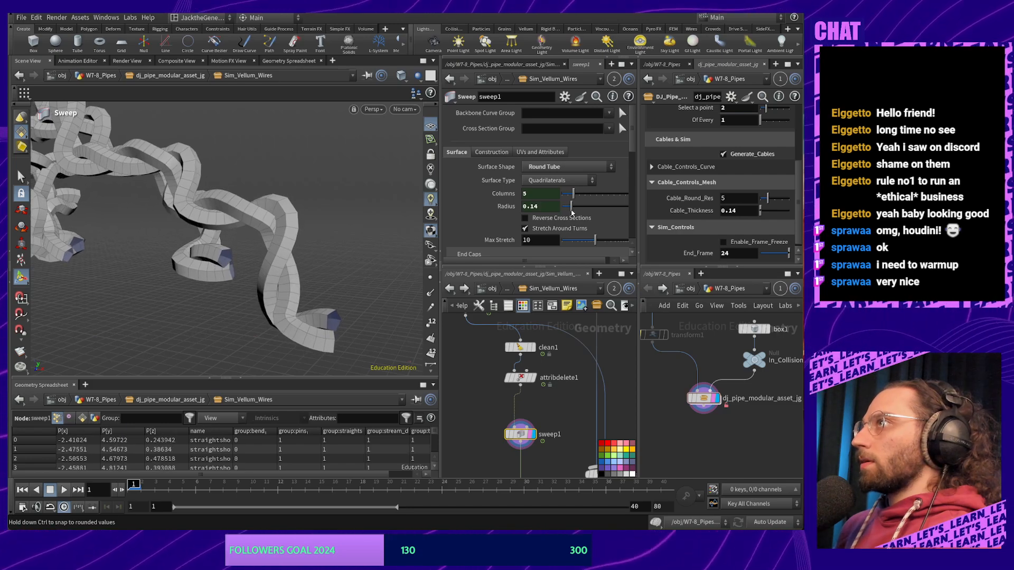
Open the pipe asset's type properties with the Cable_Thickness parameter selected
right_click(705, 396)
click(742, 522)
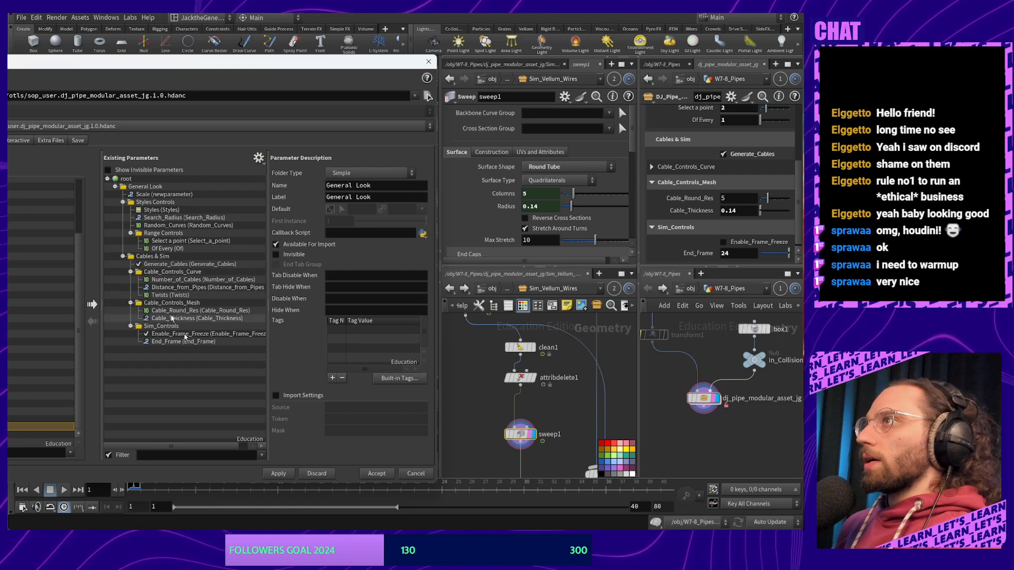
click(189, 319)
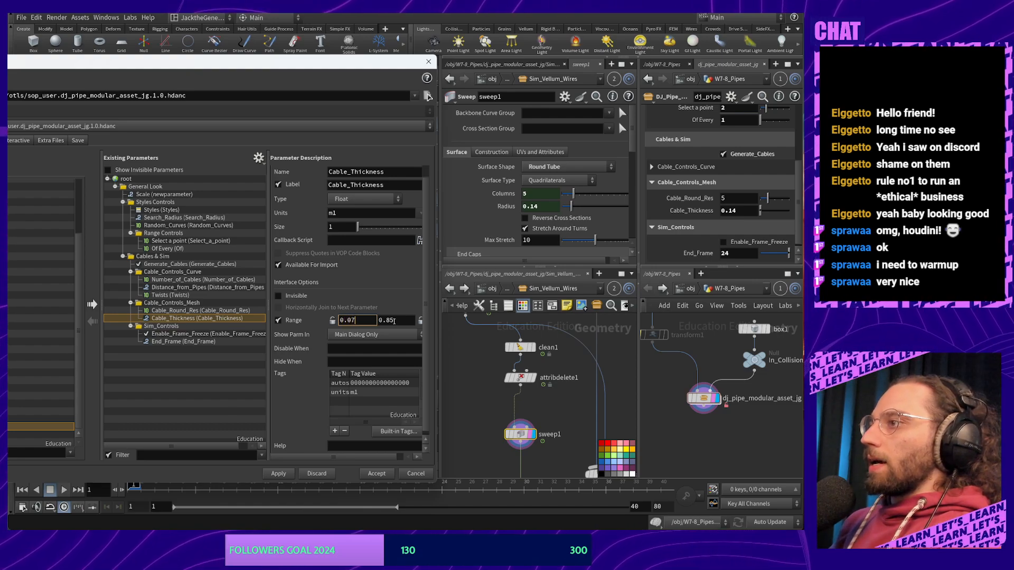
Limit the Cable_Thickness range to 0.07–0.14 and accept the type properties
click(393, 321)
text(0)
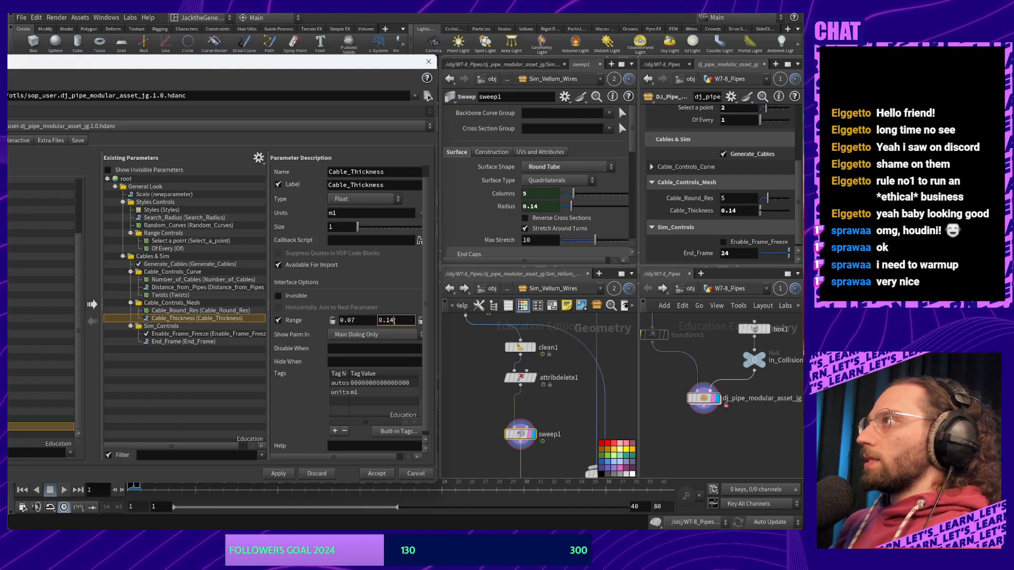
click(378, 475)
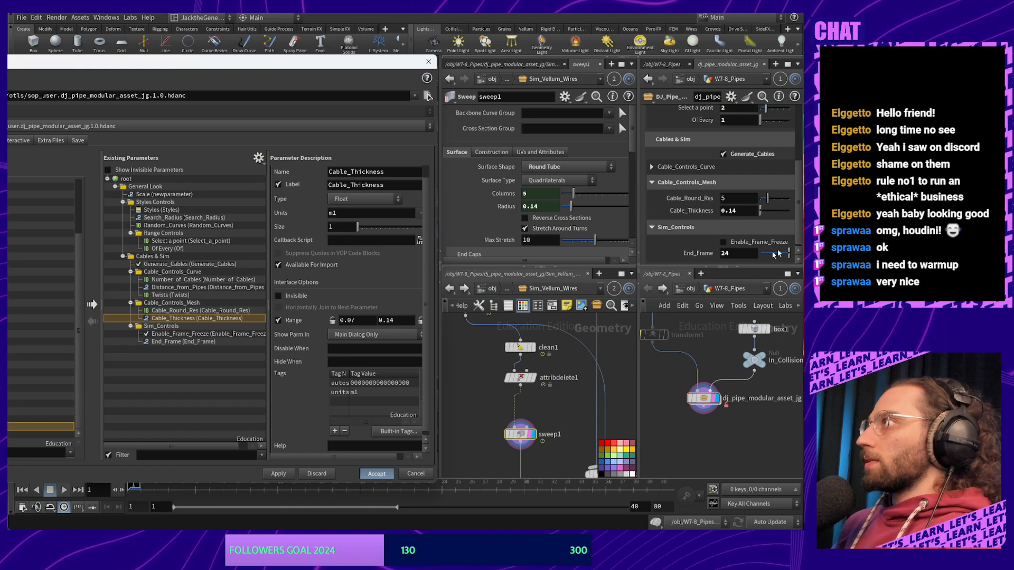
Set Cable_Thickness to 0.0993 and orbit to check the thinner cables
scroll(761, 205, down, 5)
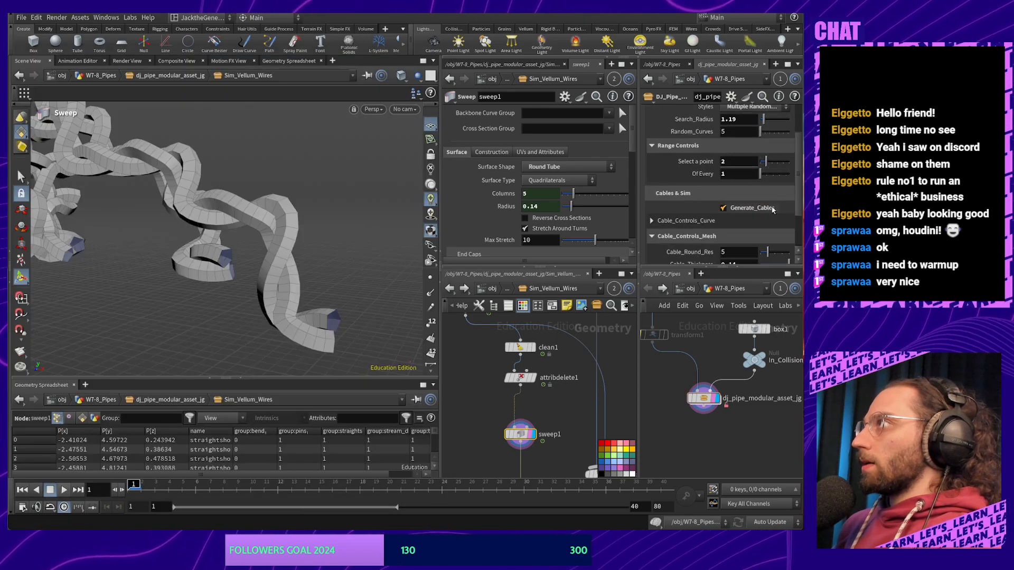
drag(794, 208, 768, 197)
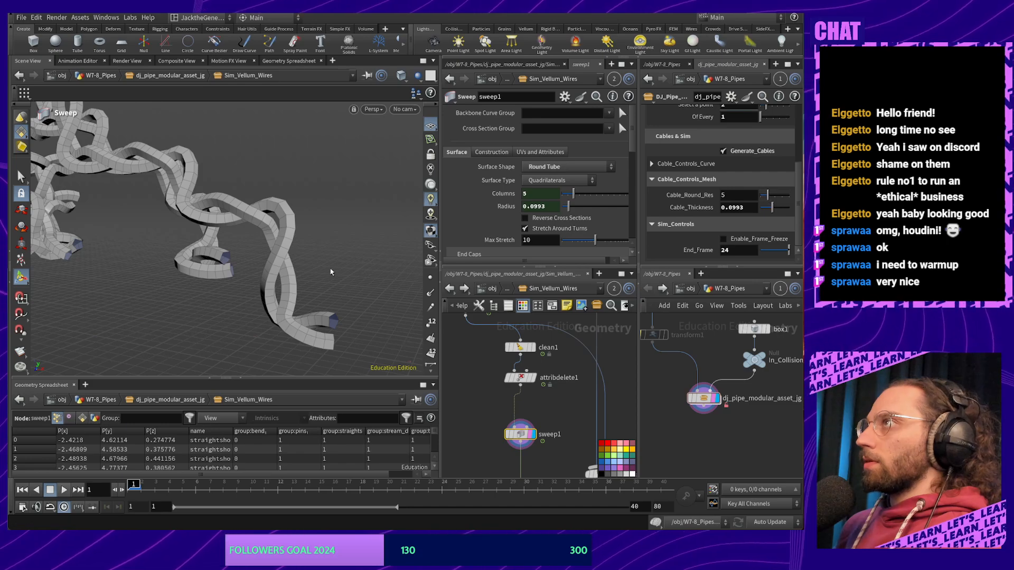
alt+drag(331, 271, 337, 244)
scroll(768, 207, up, 1)
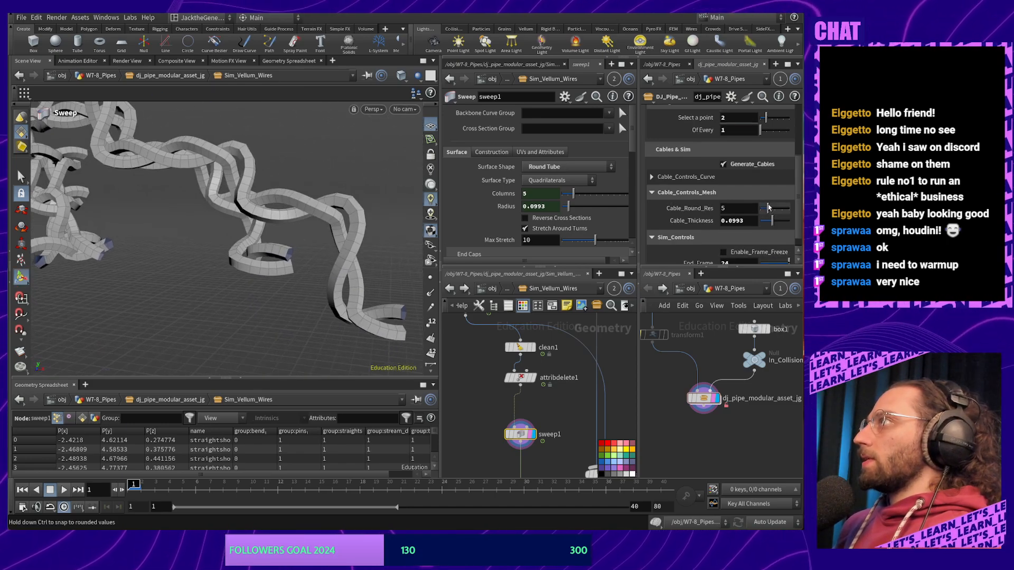
scroll(780, 230, down, 1)
Reduce the cable Twists under Cable_Controls_Curve to 4
click(719, 164)
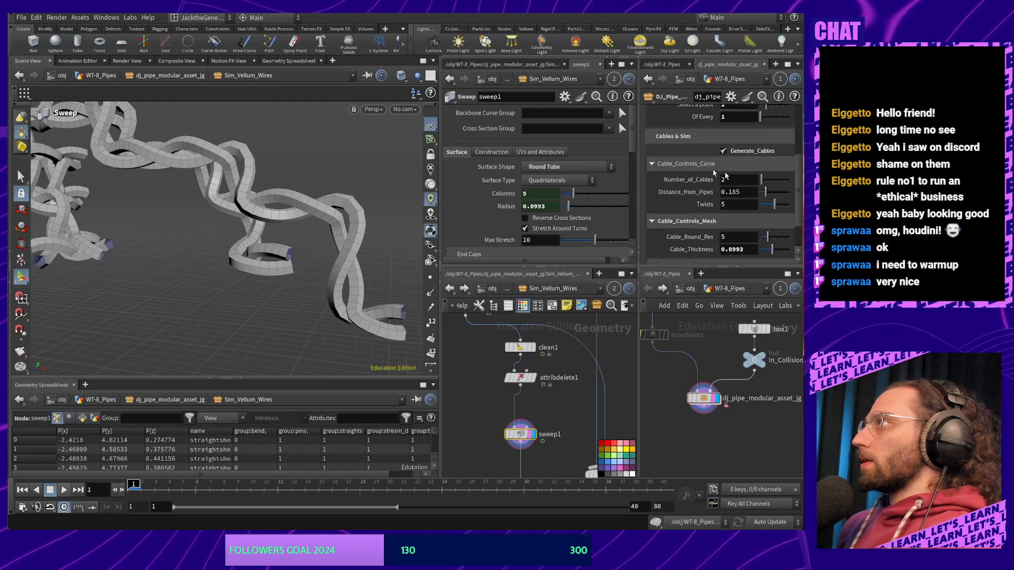
drag(775, 209, 771, 209)
key(space)
drag(335, 203, 275, 227)
scroll(753, 226, down, 3)
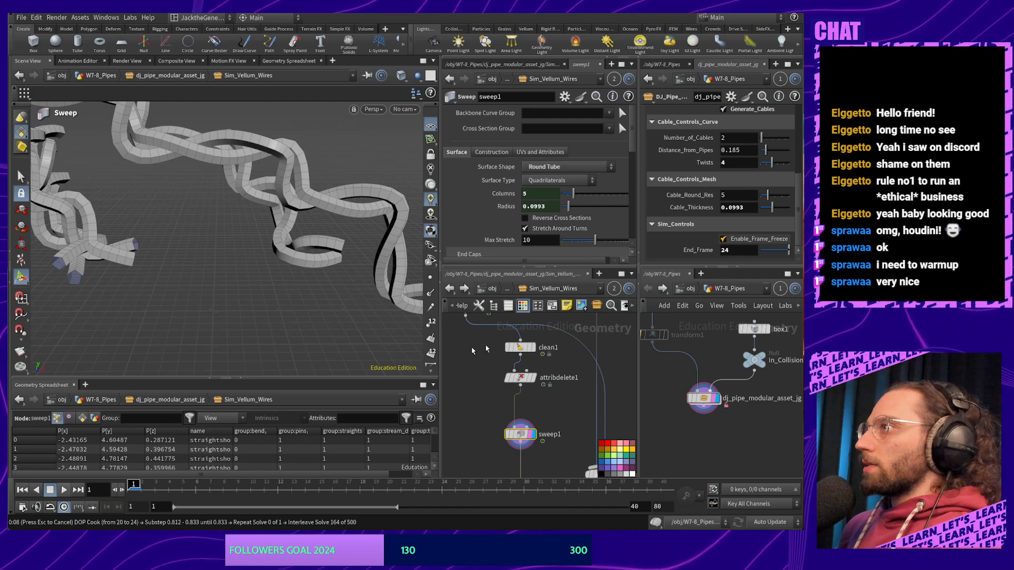
Turn off Enable_Frame_Freeze so the cables re-simulate, viewing them from above
alt+drag(372, 296, 309, 279)
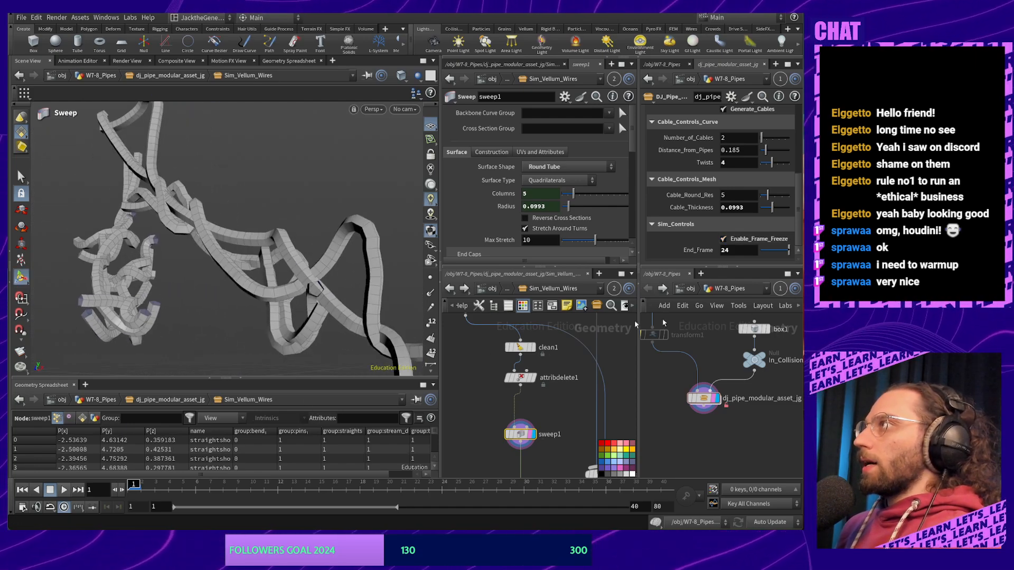
click(724, 239)
alt+drag(275, 321, 321, 338)
mouse_move(315, 311)
alt+right_down()
mouse_move(320, 289)
mouse_move(317, 319)
alt+right_up()
alt+drag(337, 319, 362, 316)
Place merge1 on the wire between sweep1 and output0 in the cable network
middle_drag(560, 406, 550, 308)
drag(590, 376, 551, 382)
scroll(584, 341, down, 4)
middle_drag(583, 341, 561, 413)
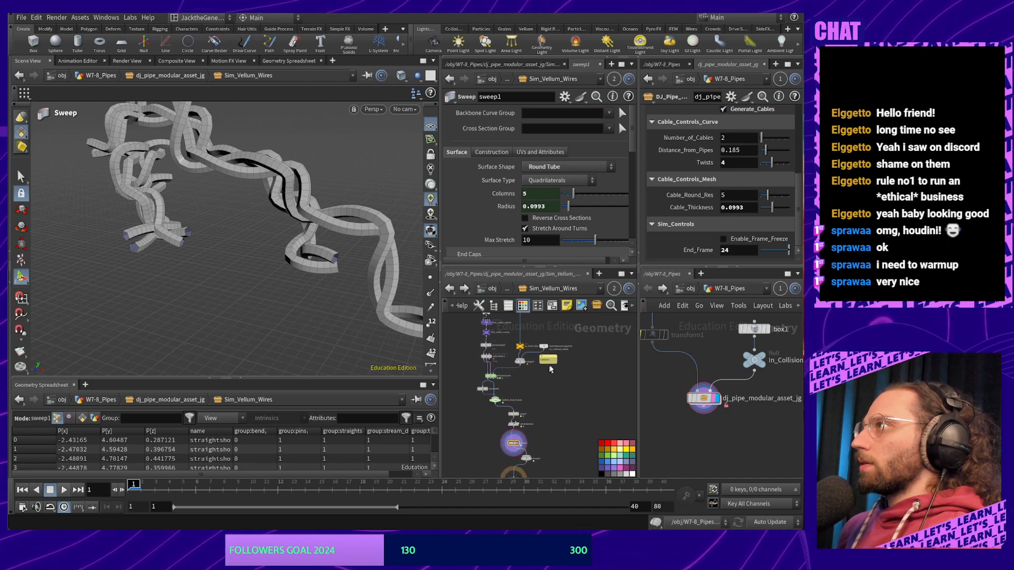
scroll(527, 388, up, 4)
middle_drag(515, 375, 530, 446)
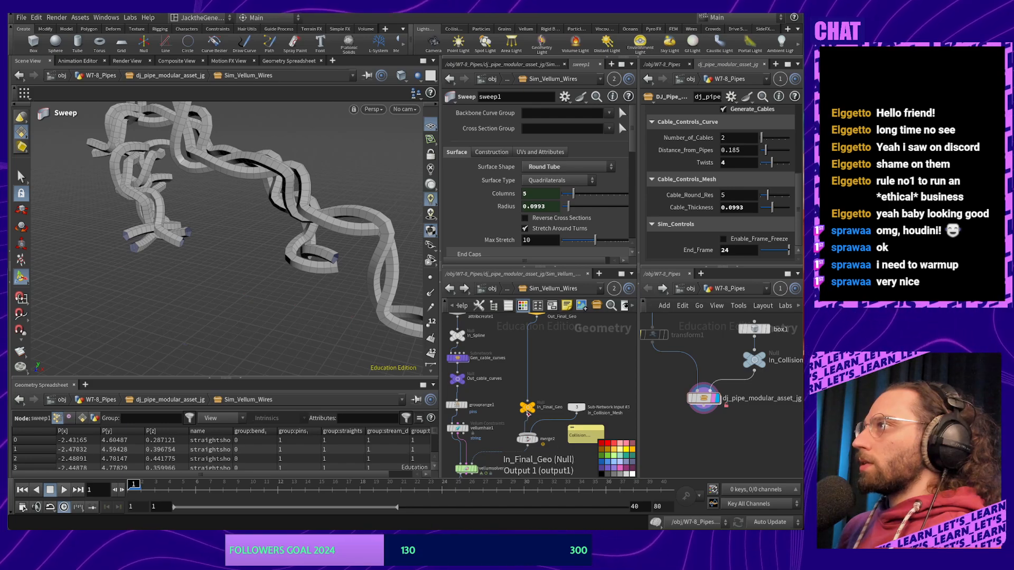
Wire In_Final_Geo into merge1 with sweep1, view the combined pipes and cables, then reselect sweep1
drag(528, 416, 564, 468)
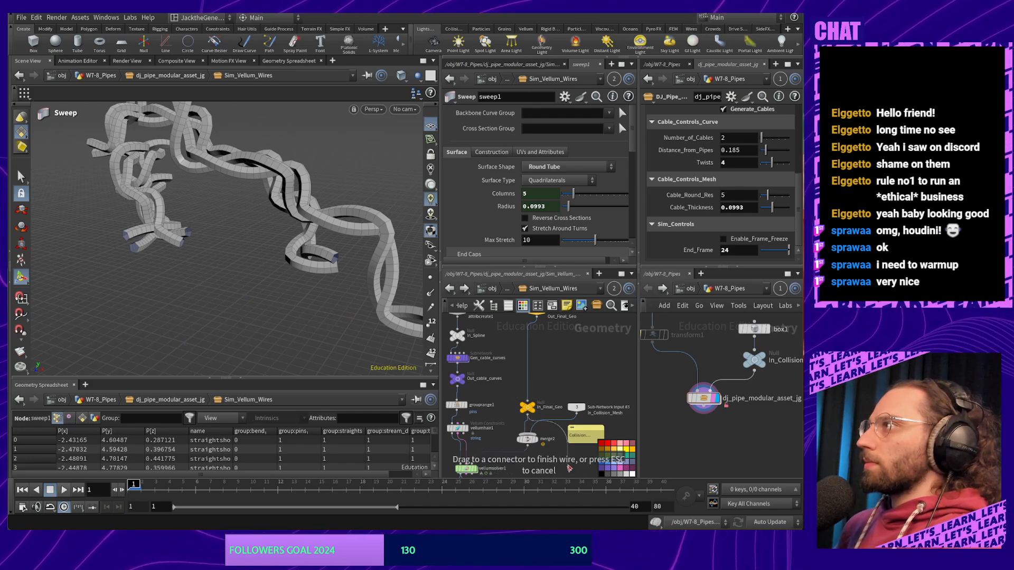
middle_drag(569, 470, 554, 321)
middle_drag(547, 396, 548, 351)
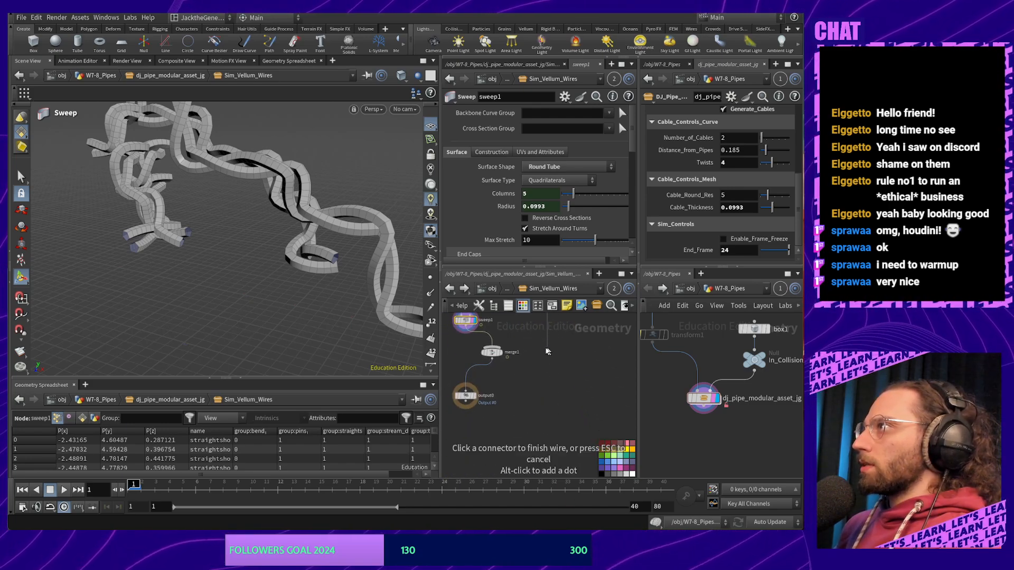
scroll(494, 348, up, 4)
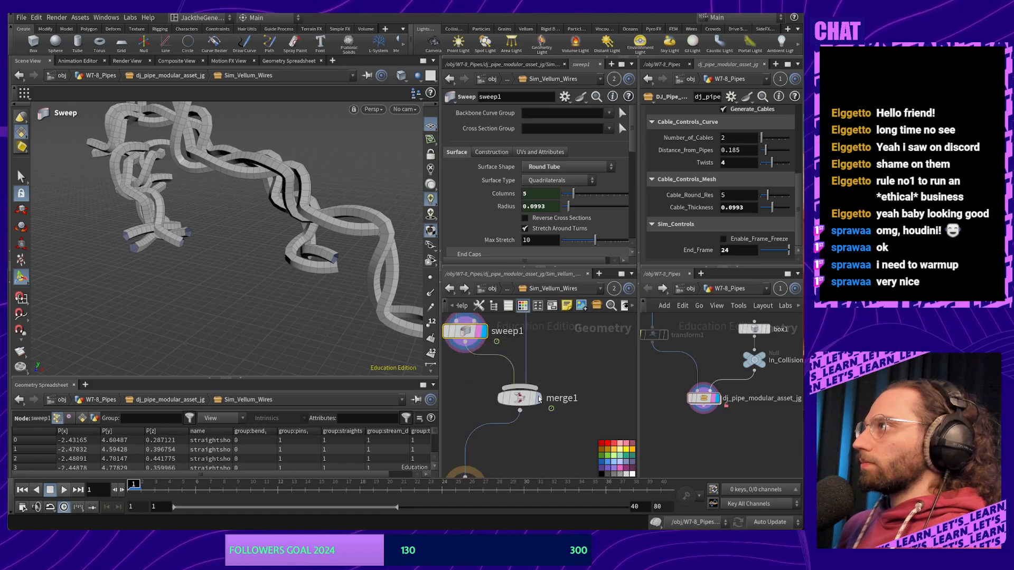
click(536, 400)
click(528, 399)
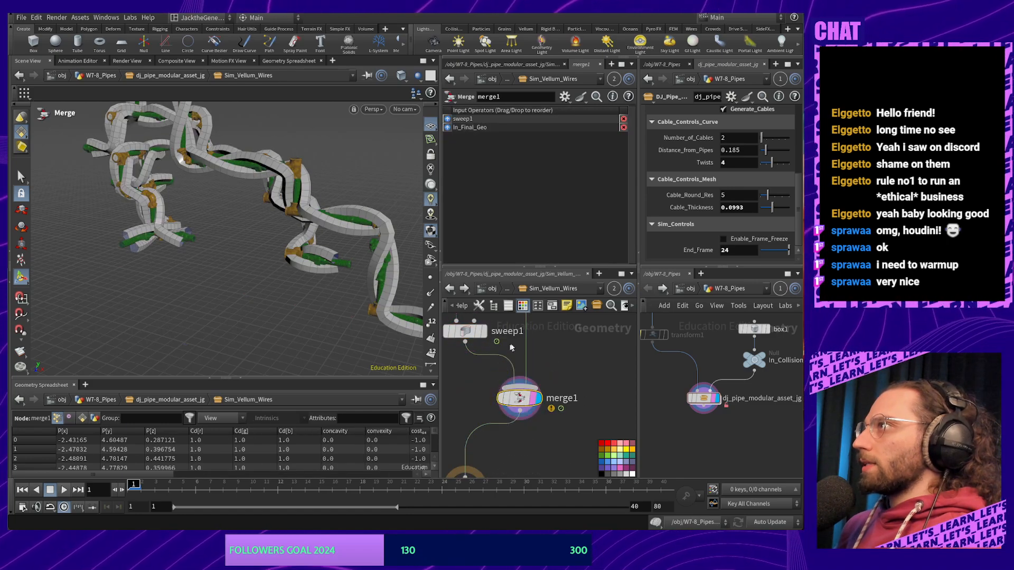
middle_drag(542, 357, 568, 404)
click(490, 377)
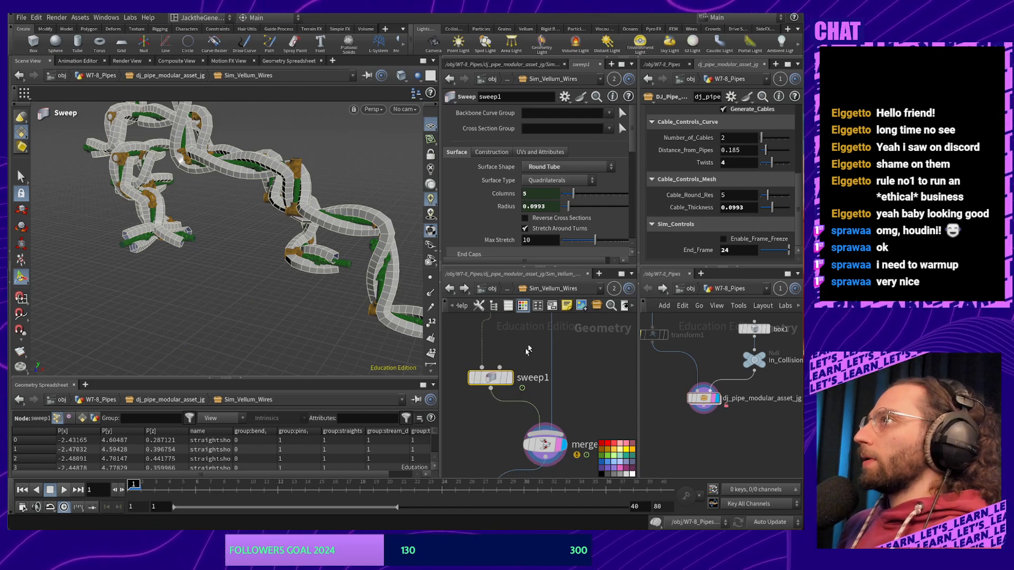
Try cable thicknesses of 0.018, 0.035 and 0.029, then play the cable simulation
drag(572, 211, 566, 208)
alt+drag(370, 182, 346, 180)
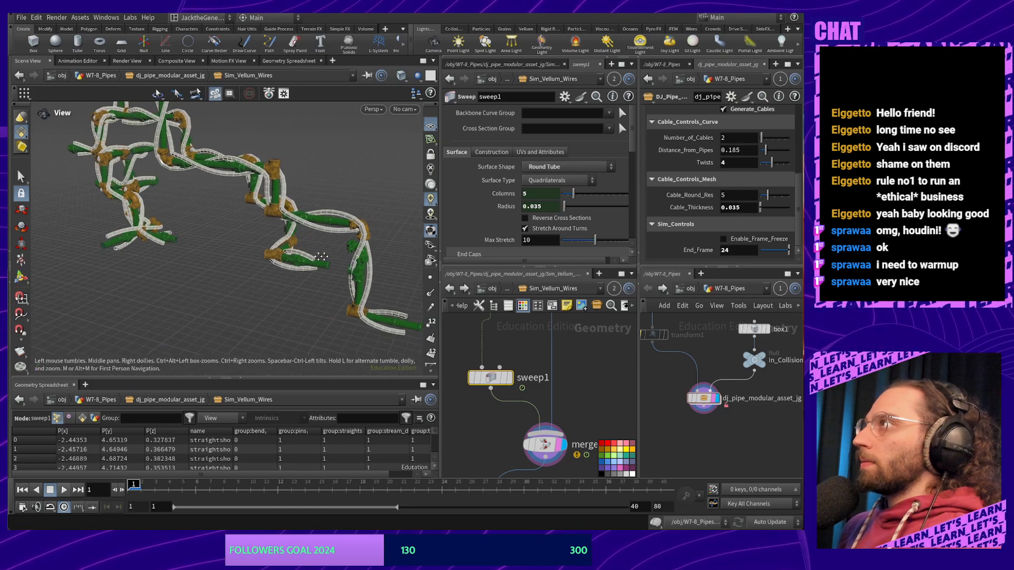
alt+right_drag(346, 153, 359, 201)
alt+middle_drag(359, 200, 306, 204)
alt+drag(306, 205, 274, 185)
drag(562, 210, 563, 210)
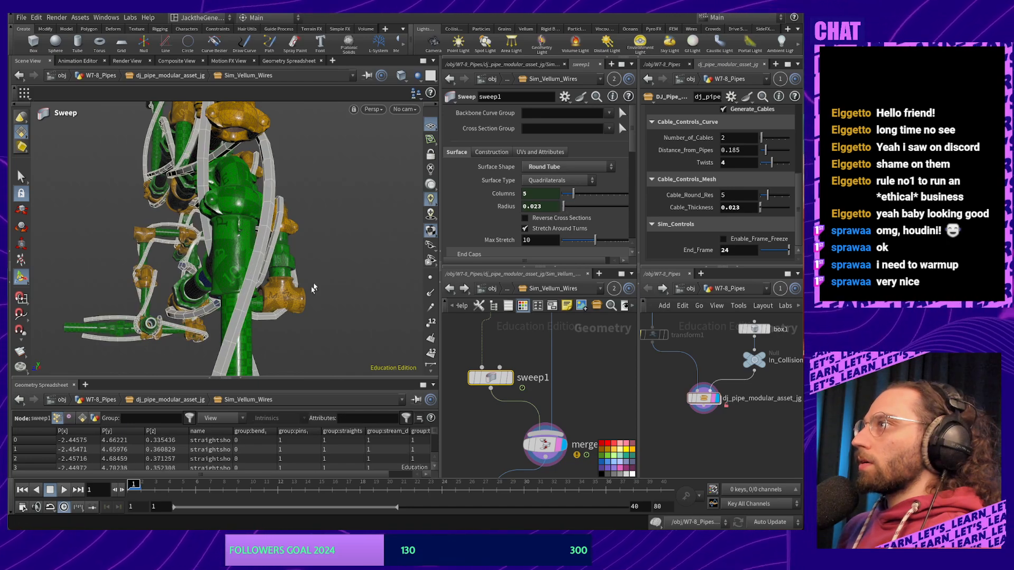
click(63, 489)
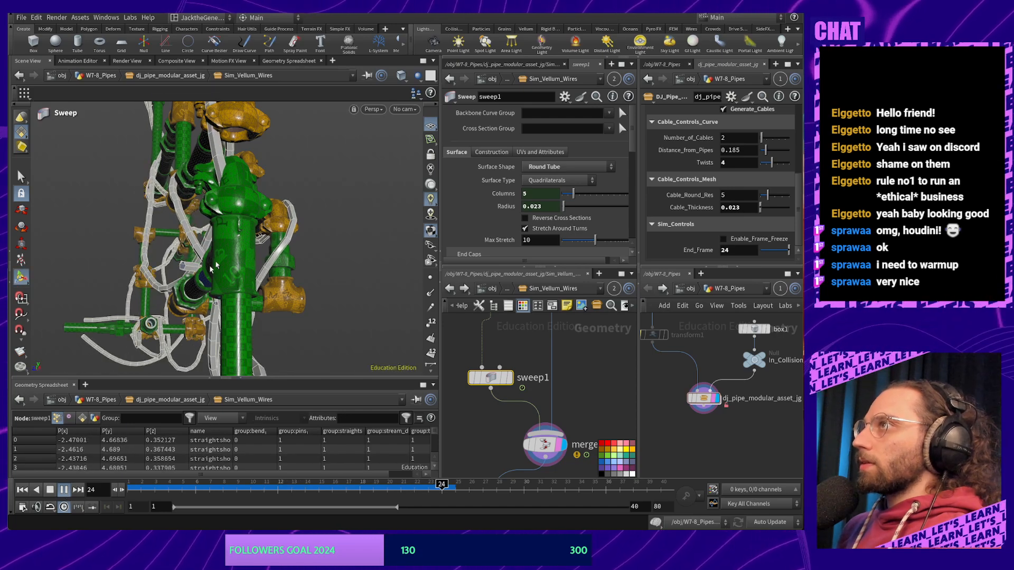
alt+drag(181, 313, 270, 258)
alt+middle_drag(270, 258, 206, 299)
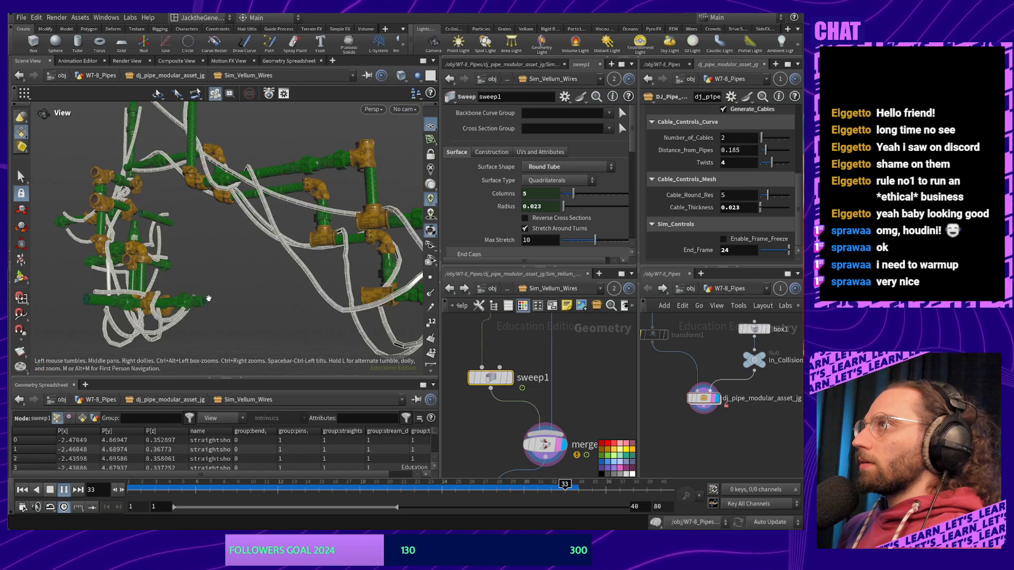
click(50, 492)
Review the simulated cables from several angles, toggling wireframe and replaying to frame 28
right_drag(257, 340, 231, 421)
alt+middle_drag(302, 302, 278, 259)
alt+drag(278, 259, 298, 291)
key(shift+w)
key(shift+w)
click(64, 490)
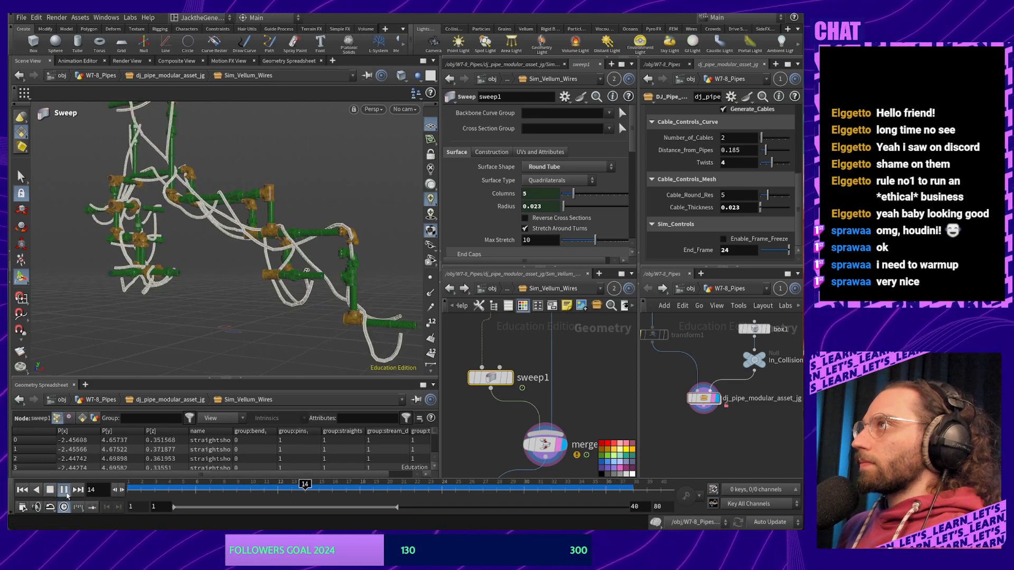
click(66, 495)
alt+drag(316, 256, 243, 254)
alt+right_drag(243, 253, 285, 211)
alt+drag(285, 211, 295, 185)
Change the sweep radius from 0.023 to 0.01 and inspect the thinner cable tubes
click(559, 207)
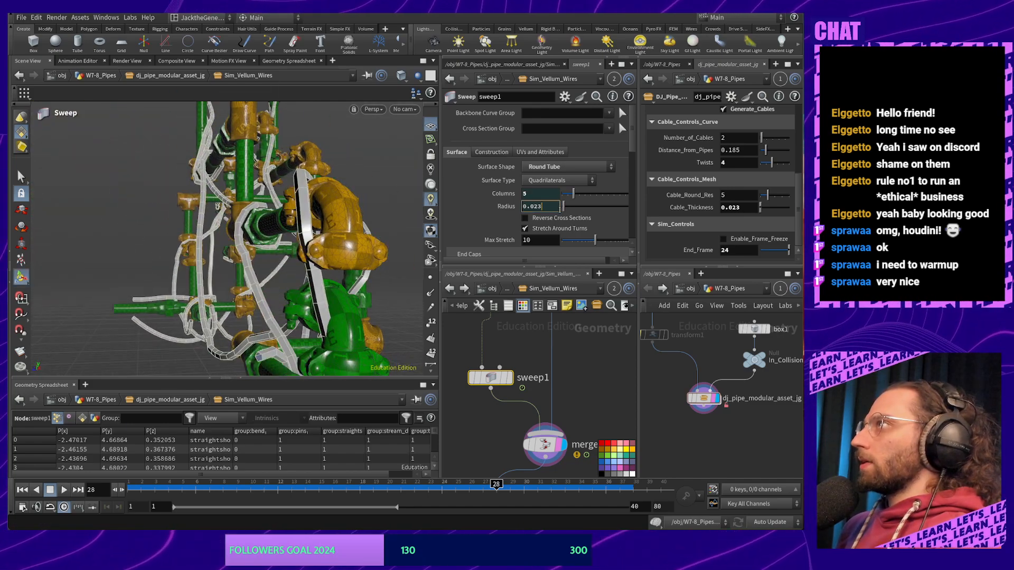
key(BackSpace)
key(BackSpace)
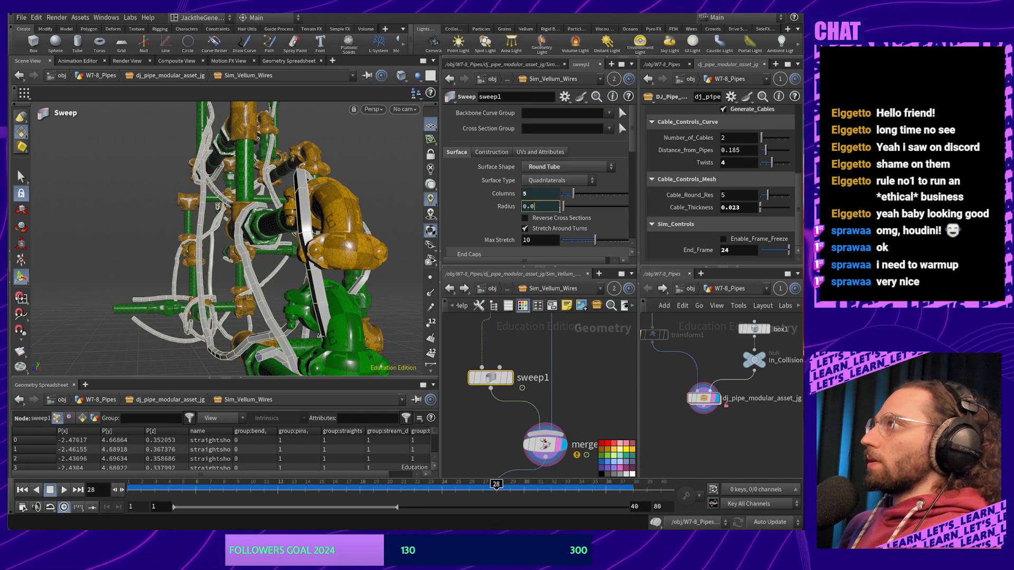
text(1)
key(Return)
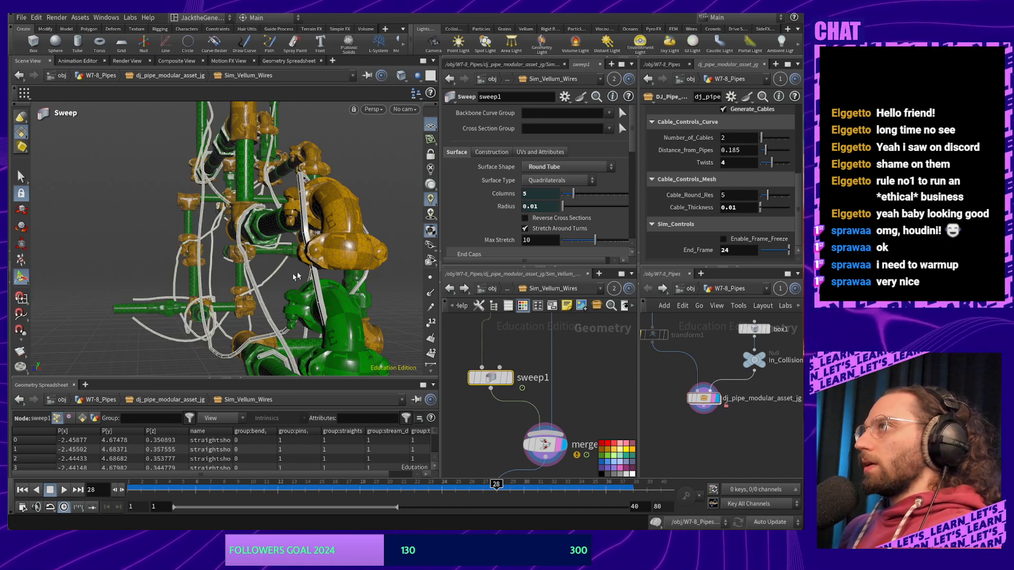
alt+drag(280, 273, 353, 299)
alt+middle_drag(353, 300, 198, 245)
alt+middle_drag(343, 270, 231, 277)
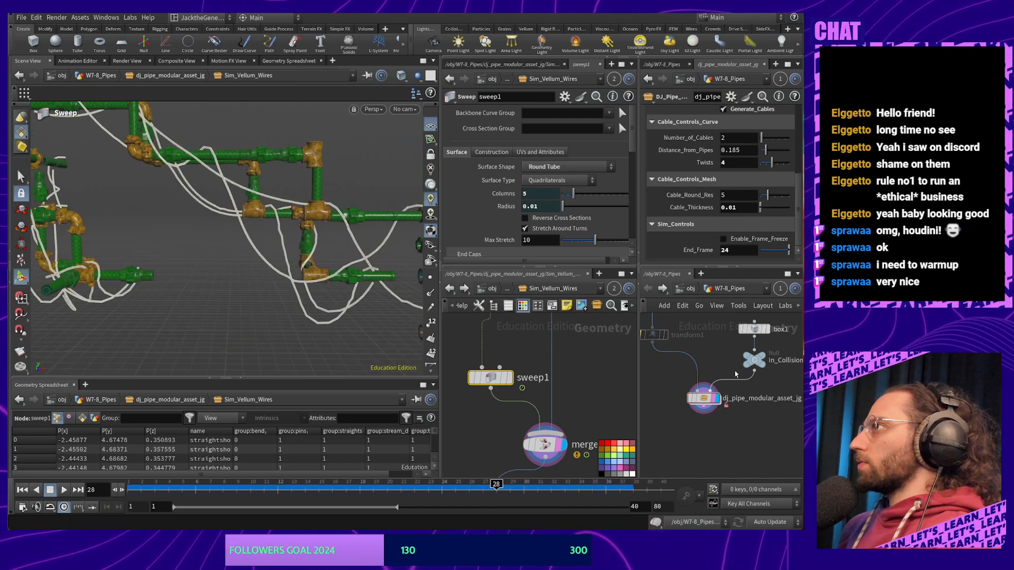
right_click(706, 398)
In the pipe asset's type properties, set the Cable_Thickness range maximum to 0.01 and accept
click(739, 523)
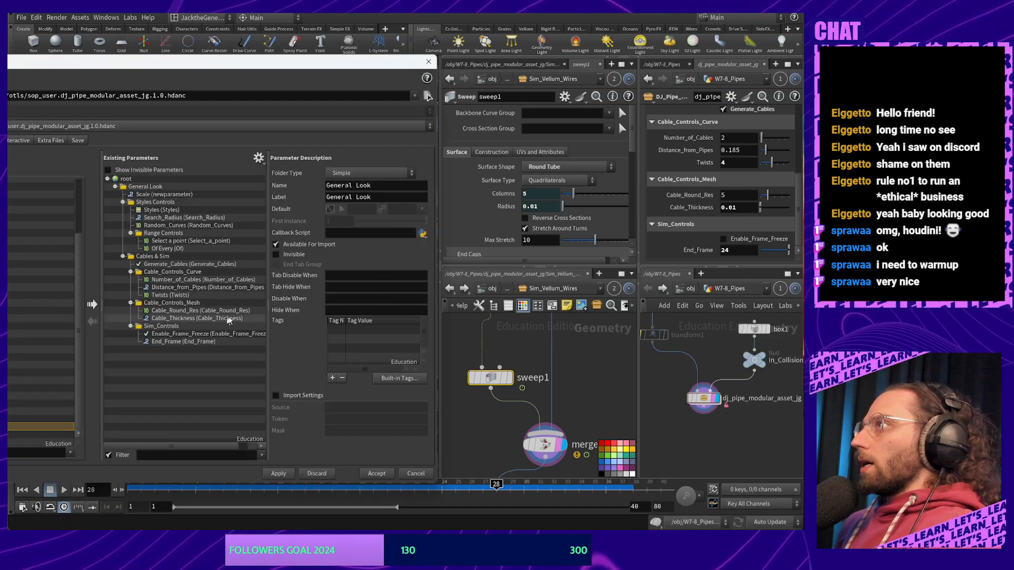
click(182, 319)
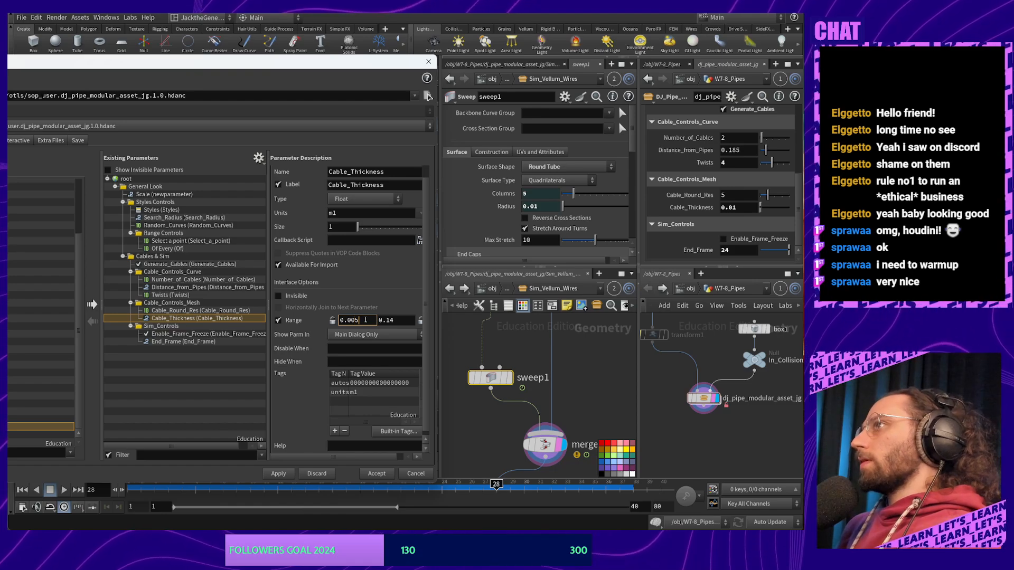
click(403, 319)
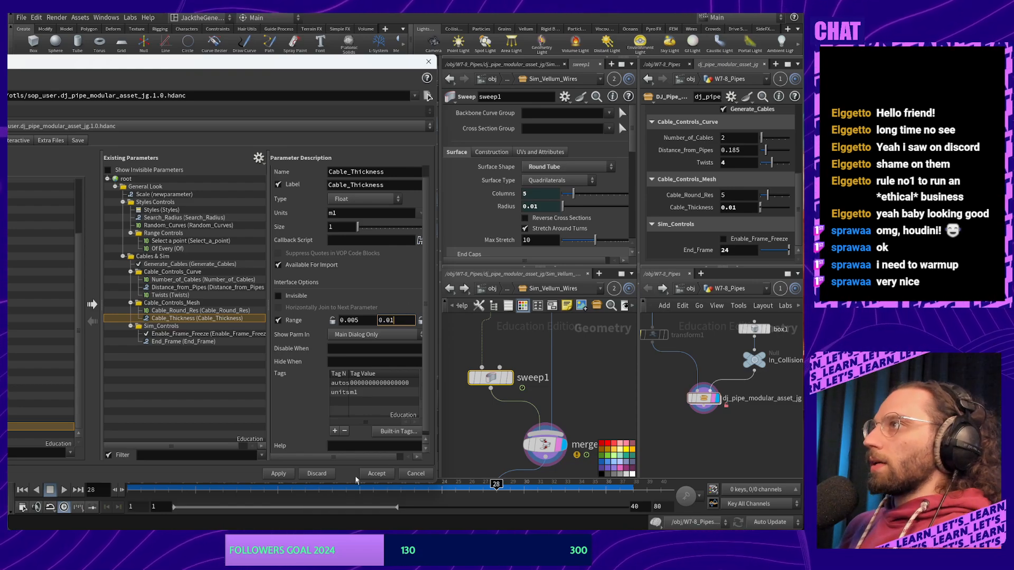
click(377, 474)
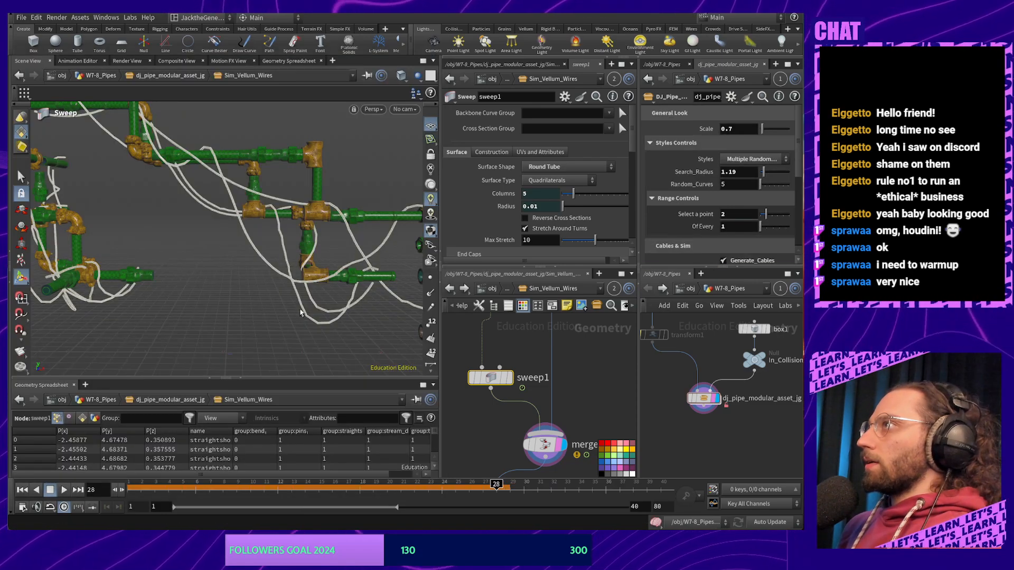
alt+drag(300, 312, 327, 272)
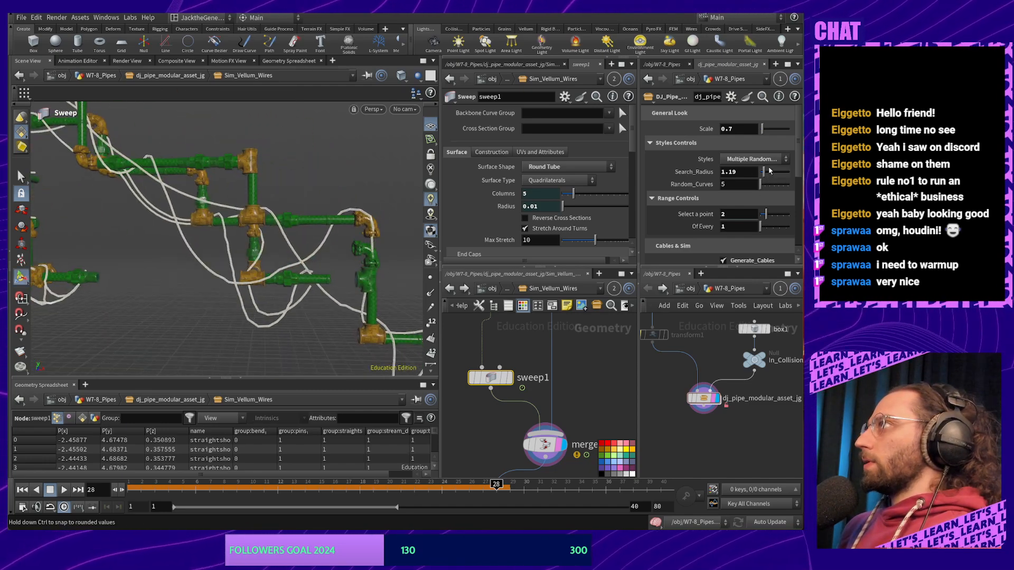
Set Number_of_Cables to 3 and rewind the simulation to frame 1
scroll(769, 170, down, 4)
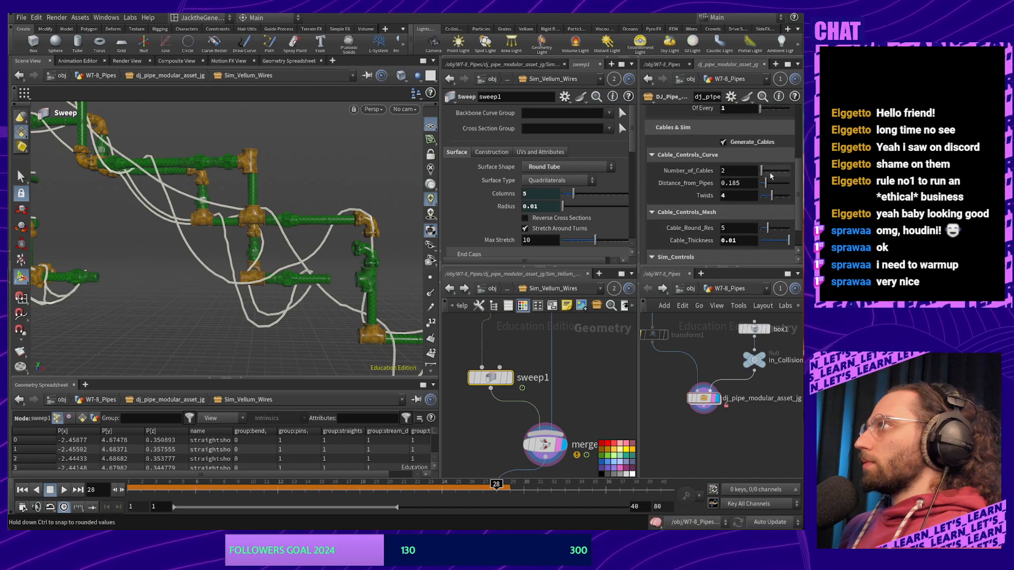
double_click(746, 170)
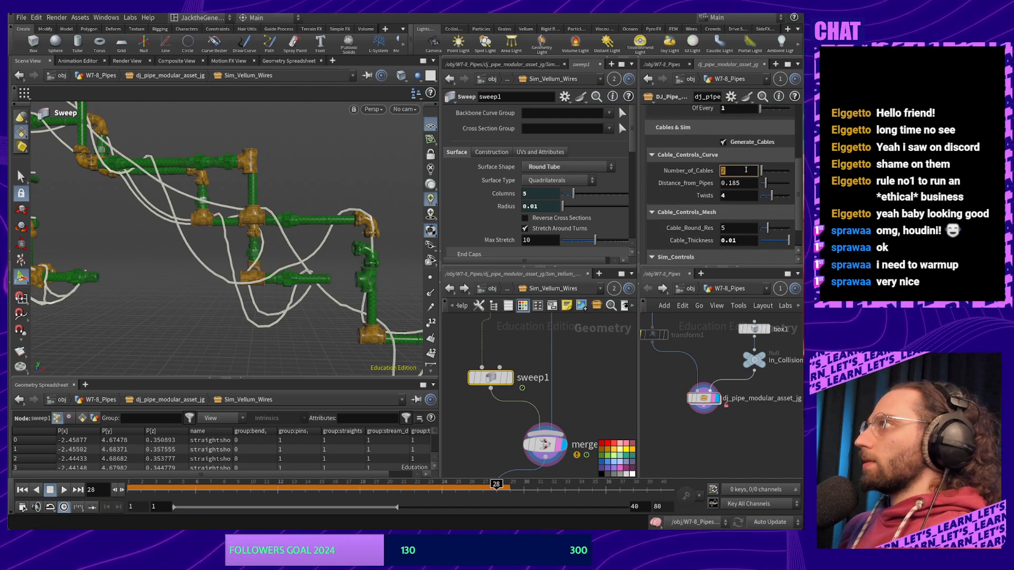
text(3)
key(Return)
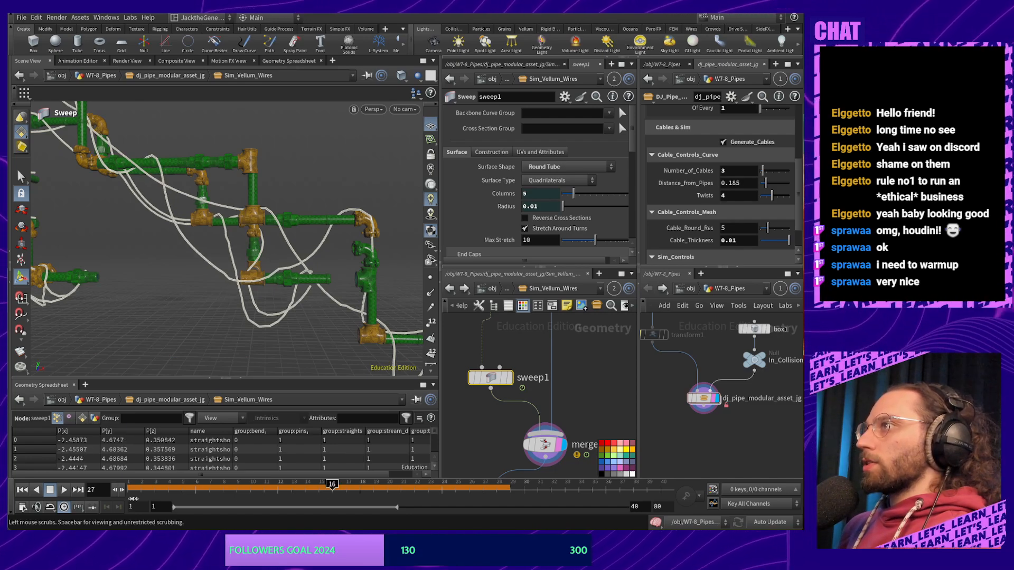
click(133, 499)
key(Escape)
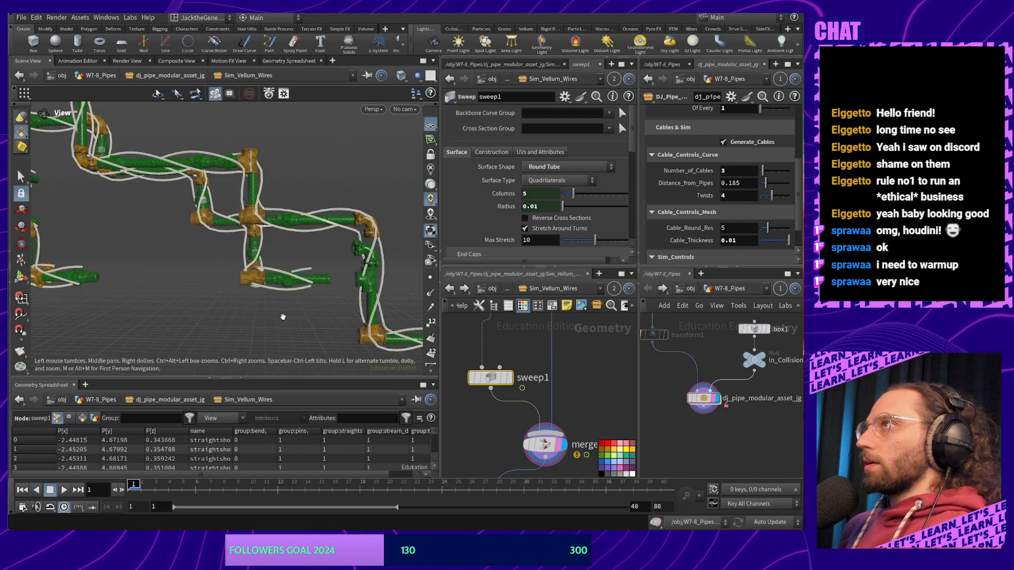
key(Return)
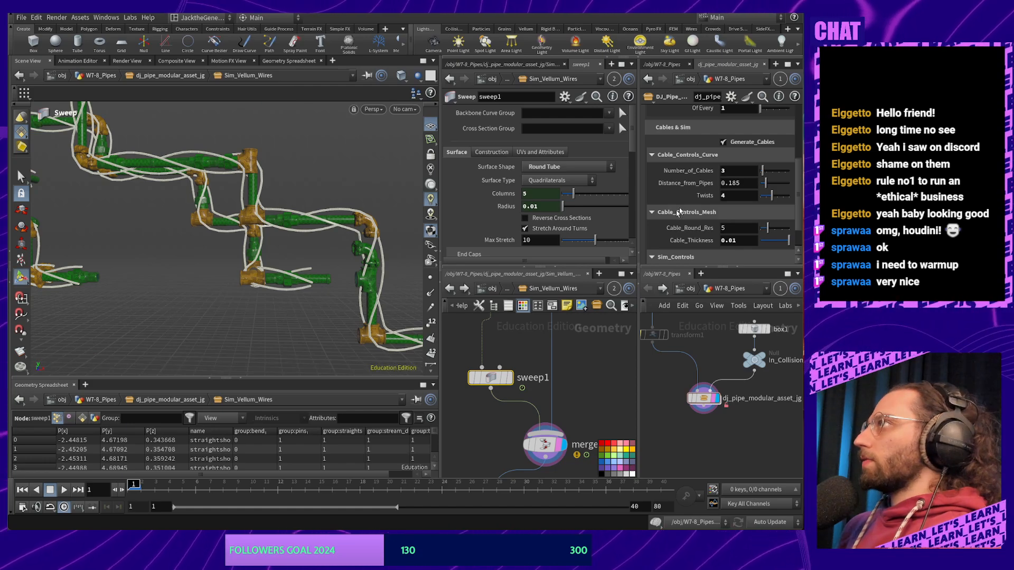
Increase the cable count to 5 and lower the twists to 3
click(729, 169)
text(5)
key(Return)
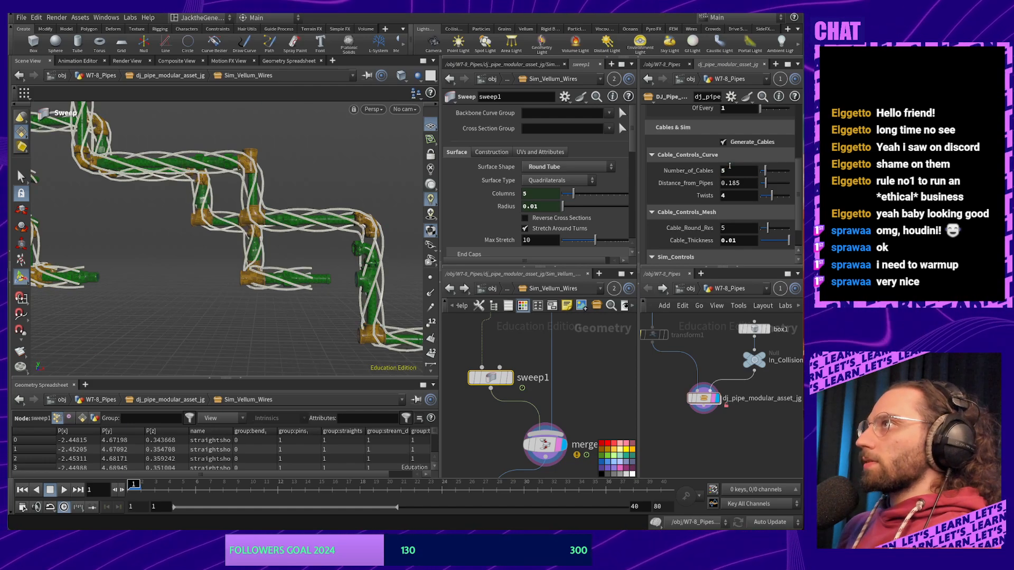
alt+middle_drag(286, 229, 205, 222)
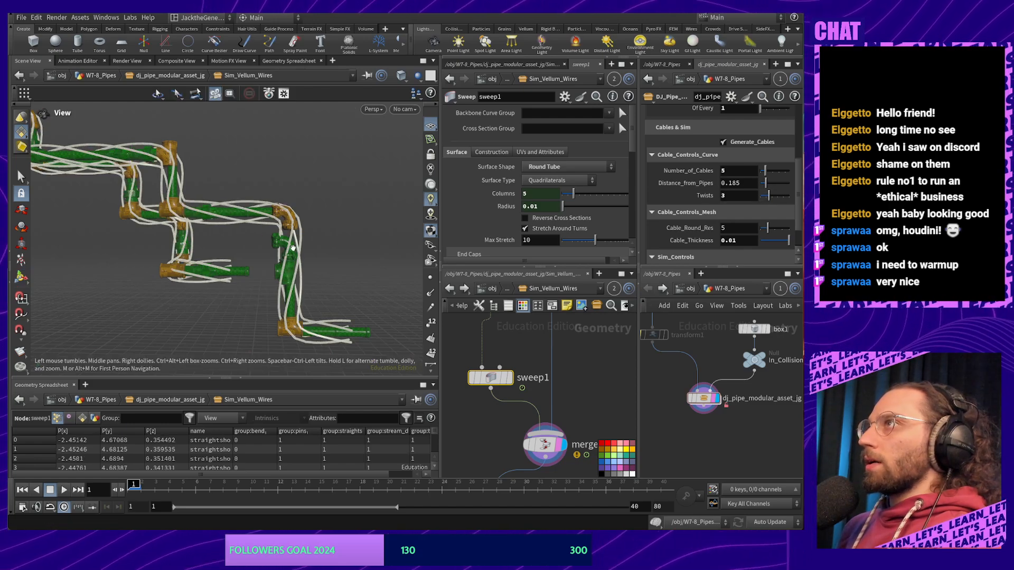
alt+middle_drag(287, 248, 328, 242)
alt+drag(328, 241, 301, 255)
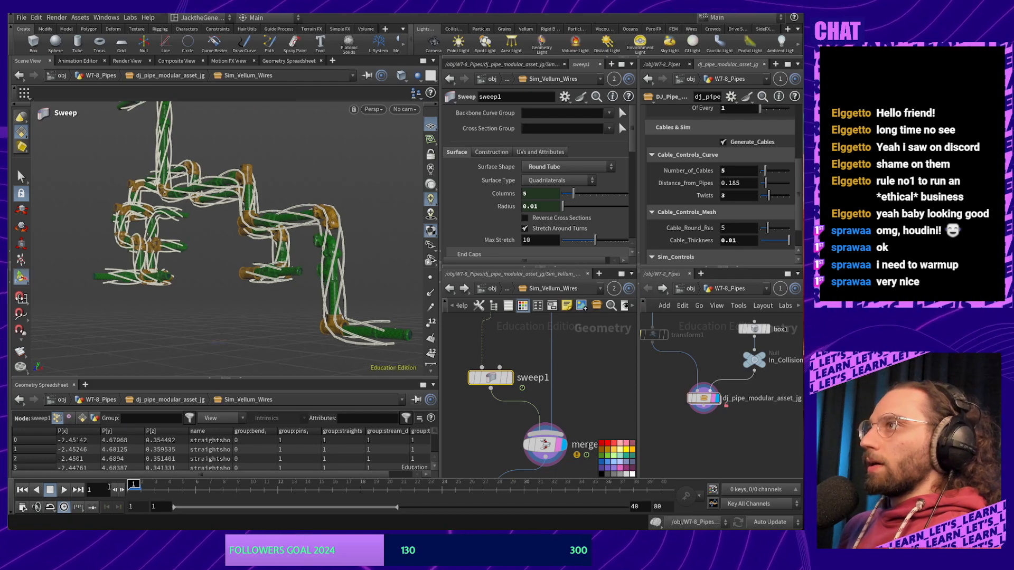
Play the cable simulation, scrub back to frame 3 and replay to review the draping cables
click(64, 490)
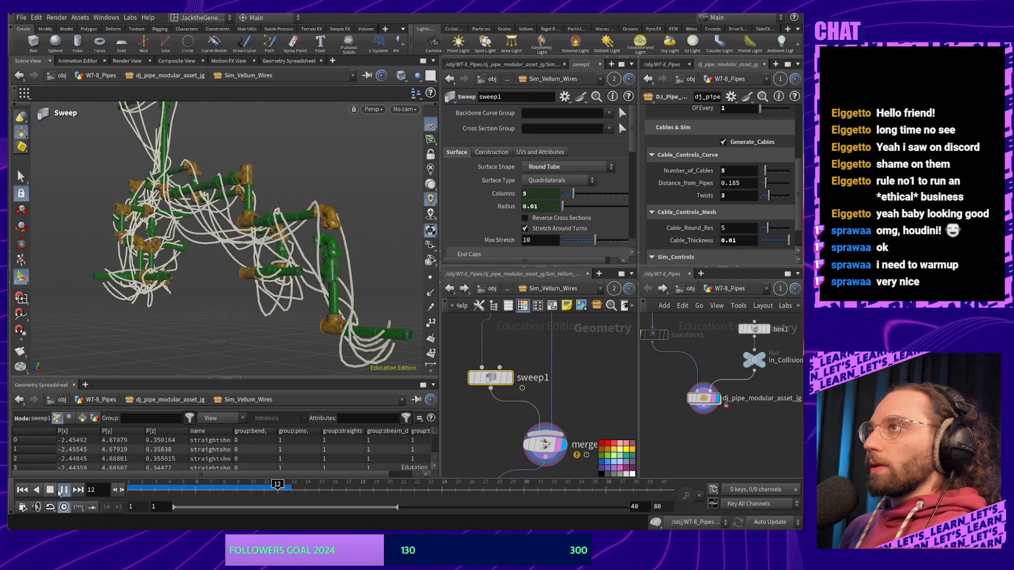
click(52, 490)
alt+drag(120, 280, 278, 260)
right_drag(278, 260, 267, 369)
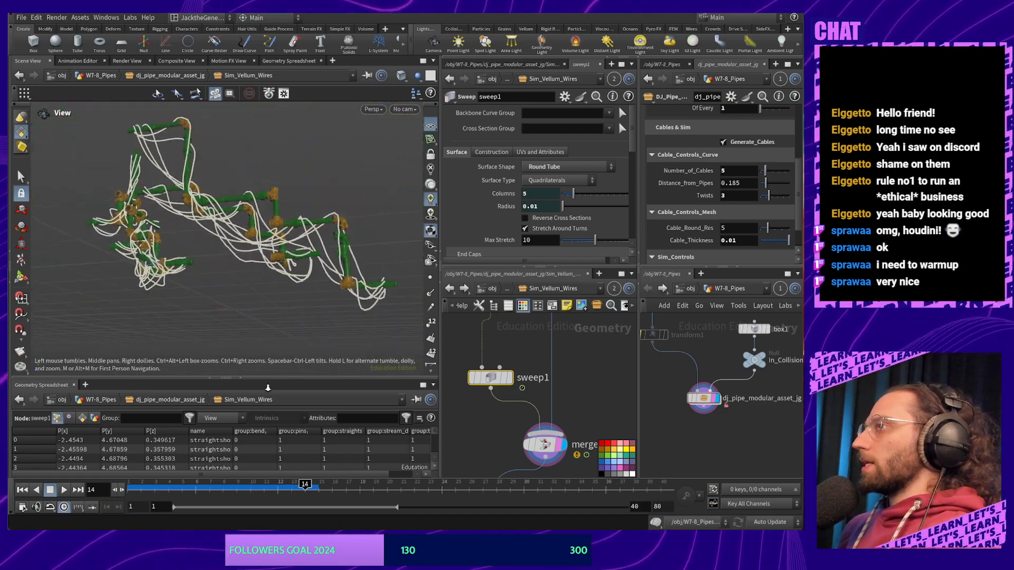
drag(264, 296, 301, 216)
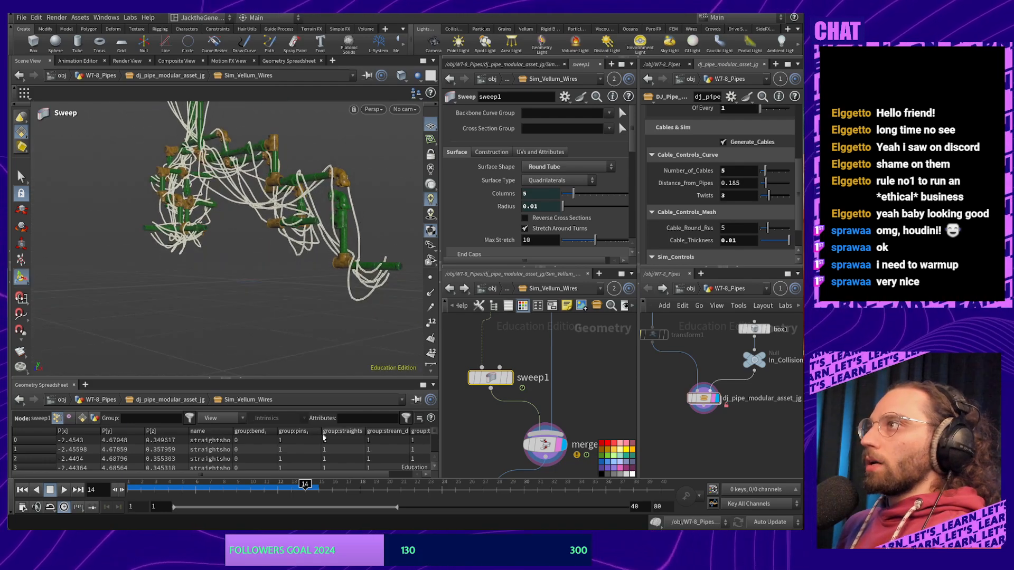
drag(307, 484, 125, 485)
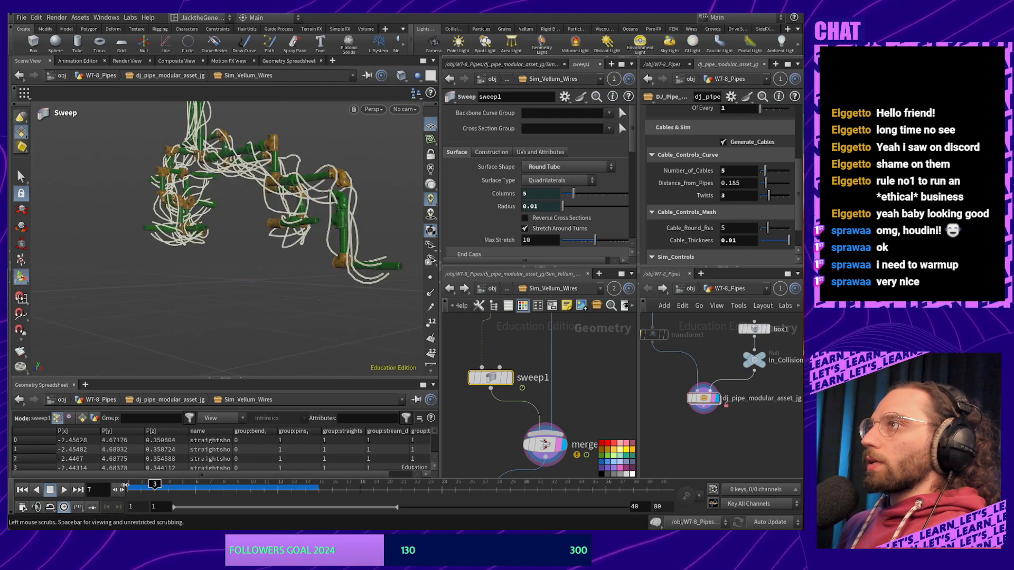
click(63, 490)
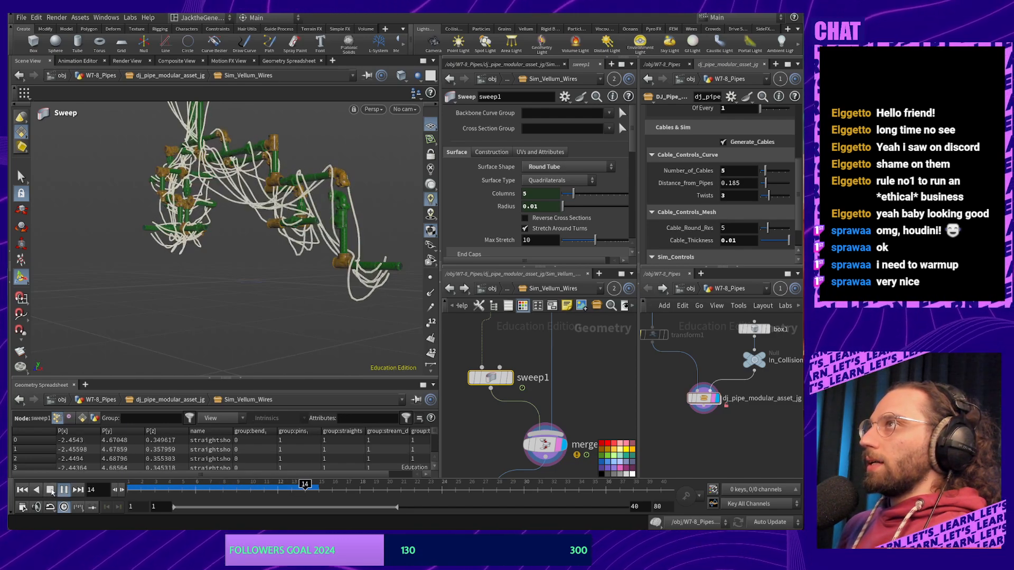
click(51, 490)
key(Escape)
mouse_move(194, 259)
mouse_down()
mouse_move(208, 252)
mouse_move(170, 242)
mouse_move(233, 224)
mouse_up()
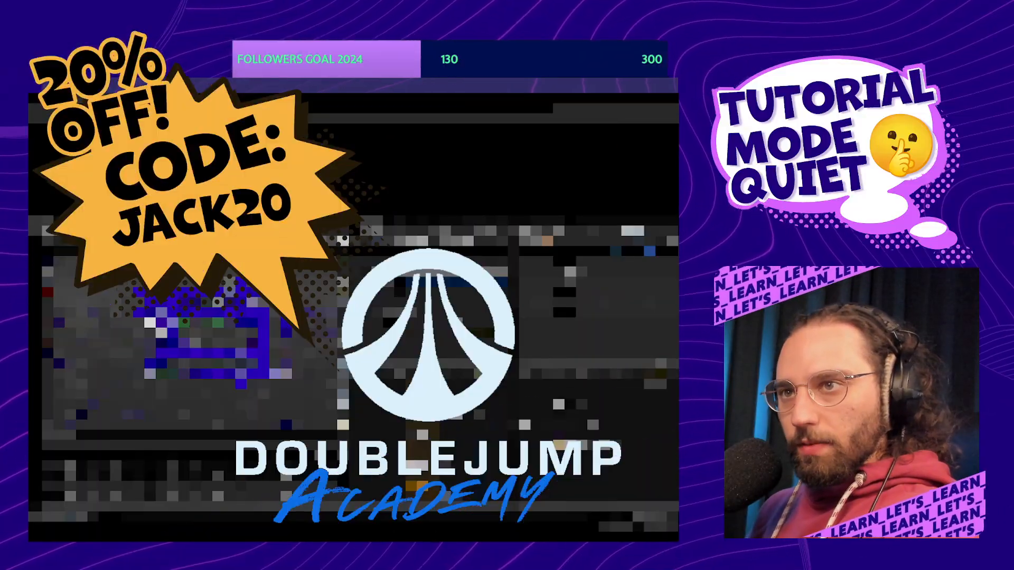